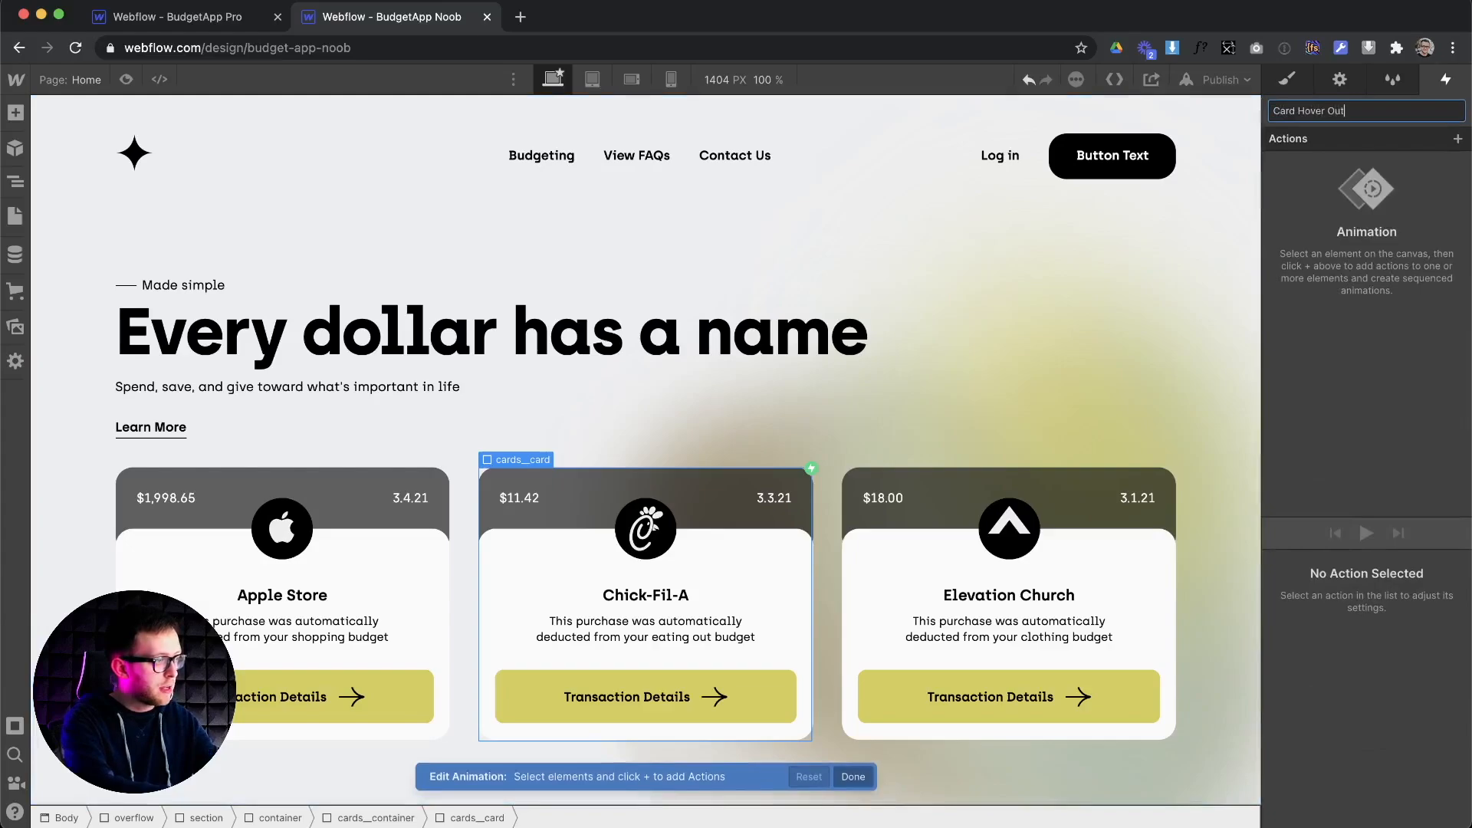
Finish creating Card Hover Out, and add a Size action of 80 px height for the Chick-Fil-A card's cards__top in Card Hover In
click(1445, 113)
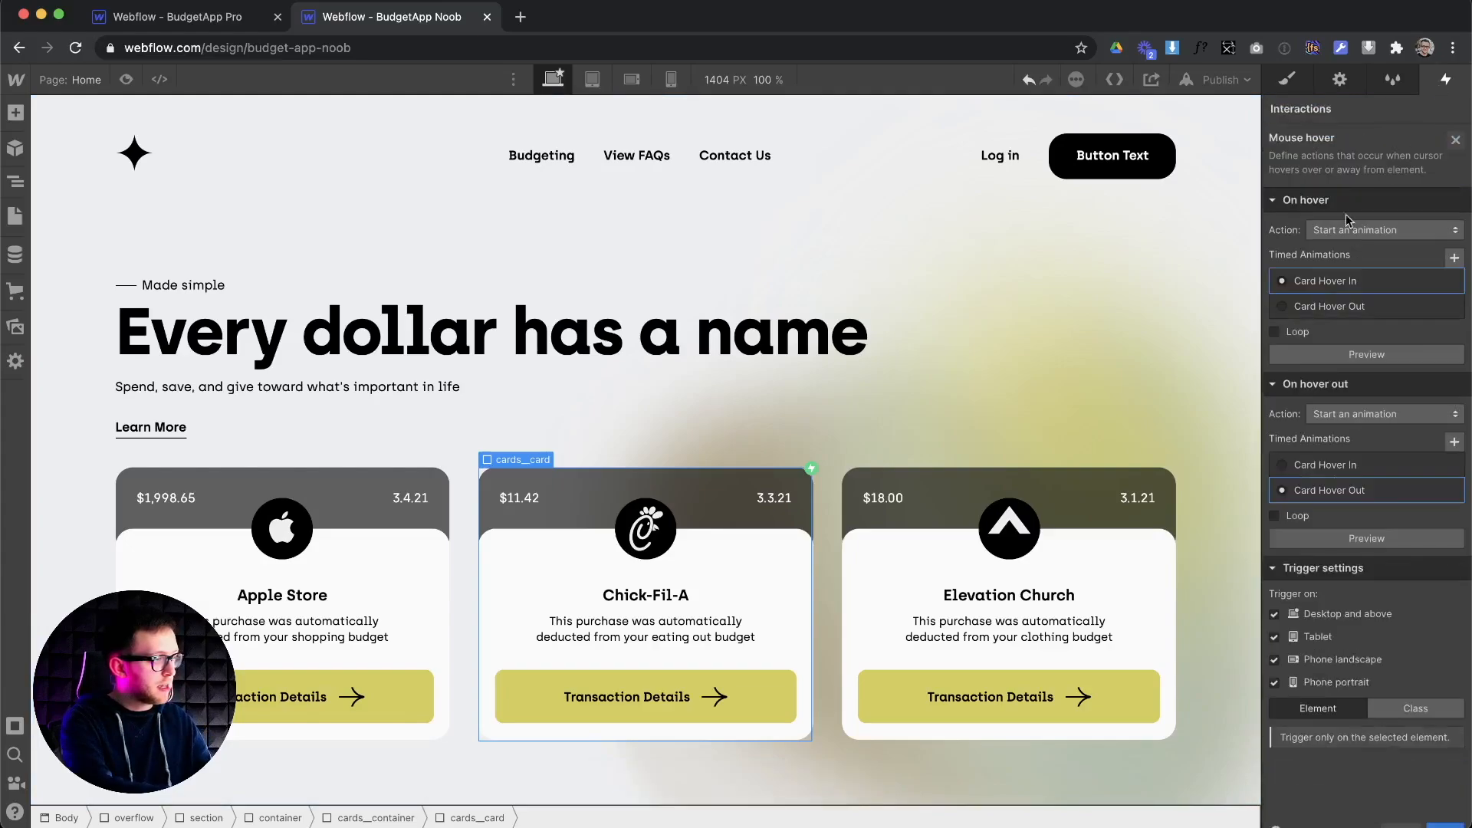
click(1329, 281)
click(747, 515)
click(1455, 139)
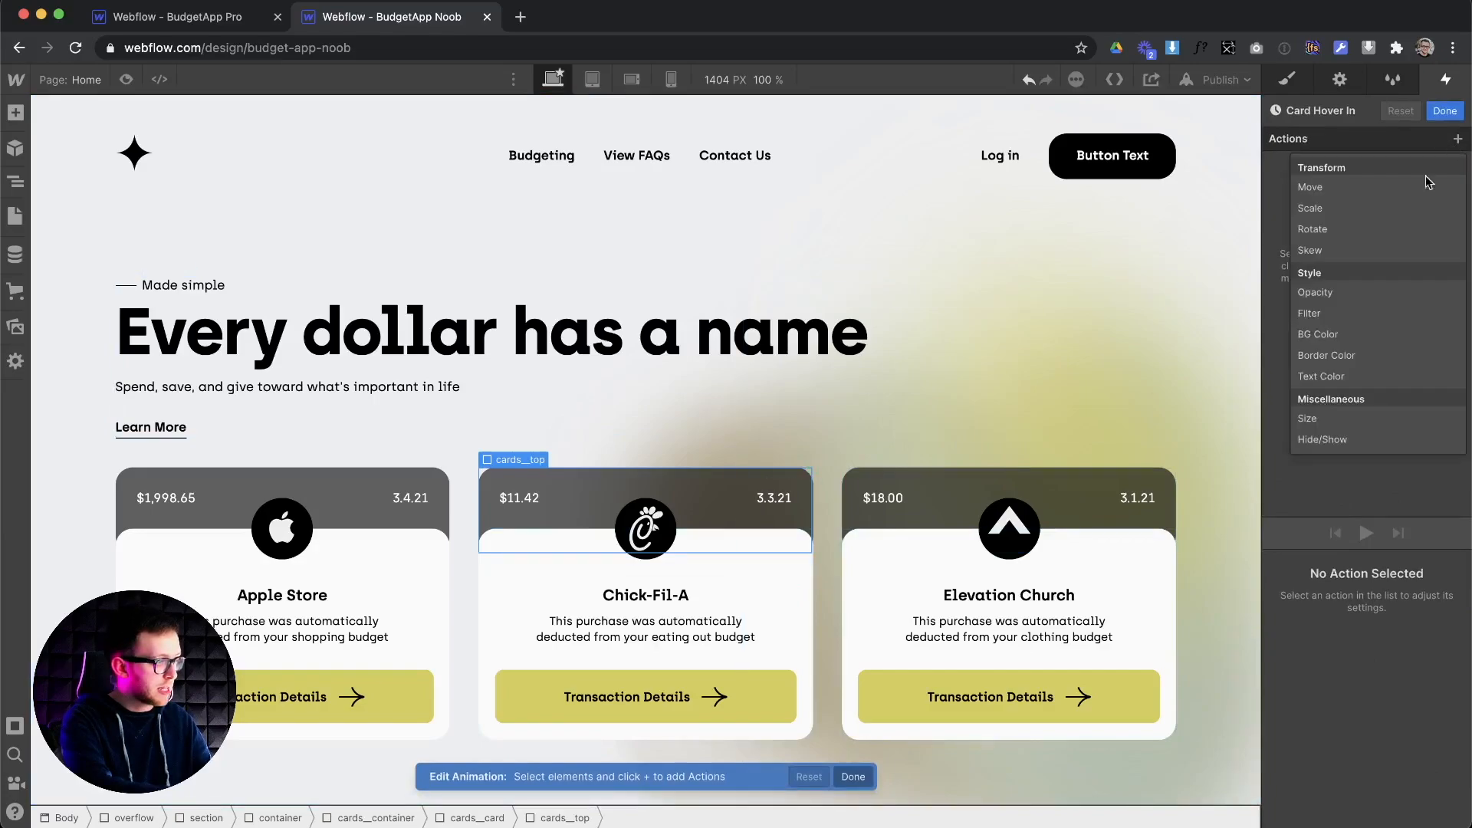
click(1324, 424)
scroll(1413, 740, down, 2)
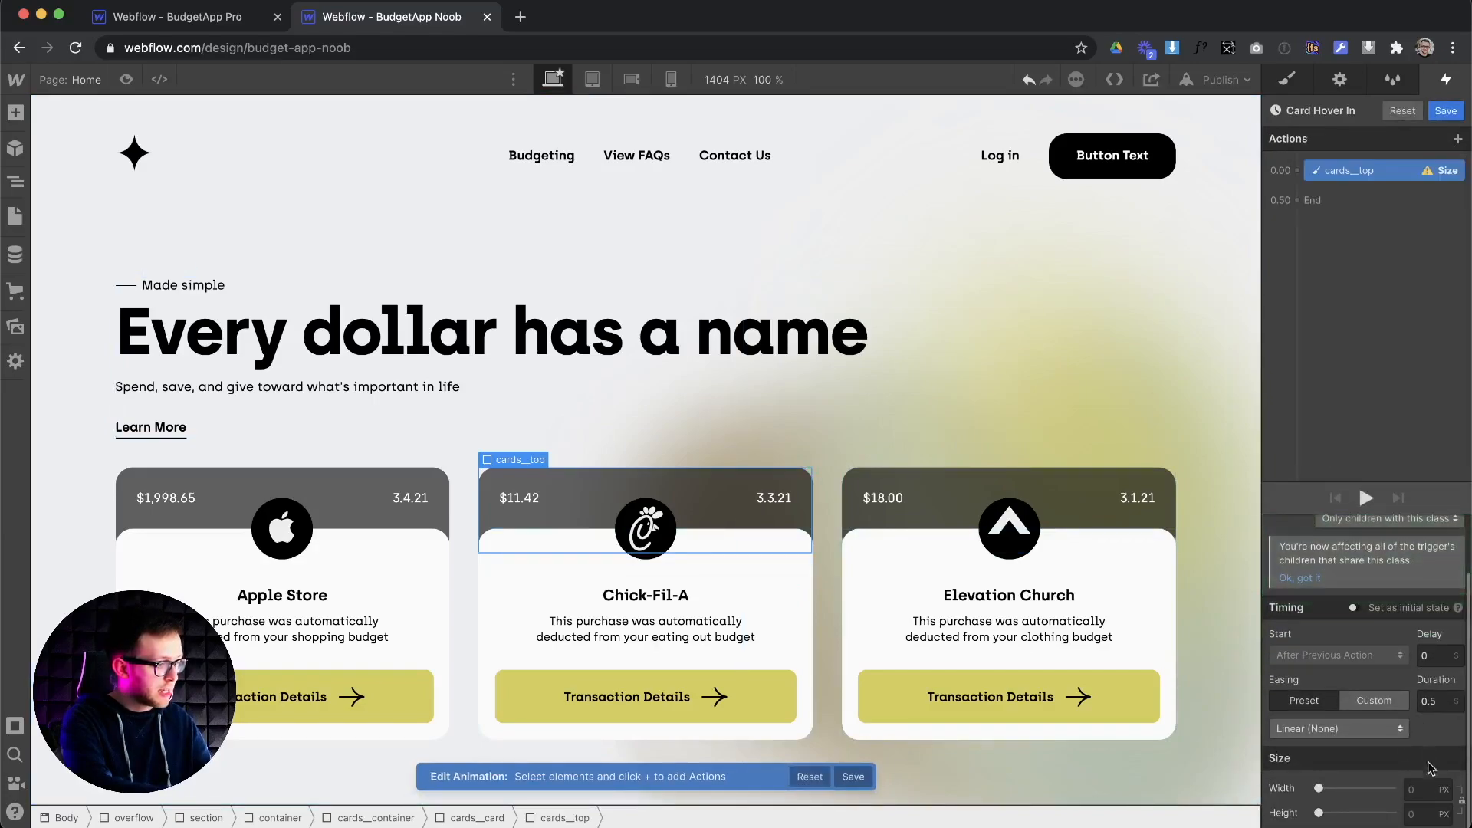
click(1419, 811)
text(8)
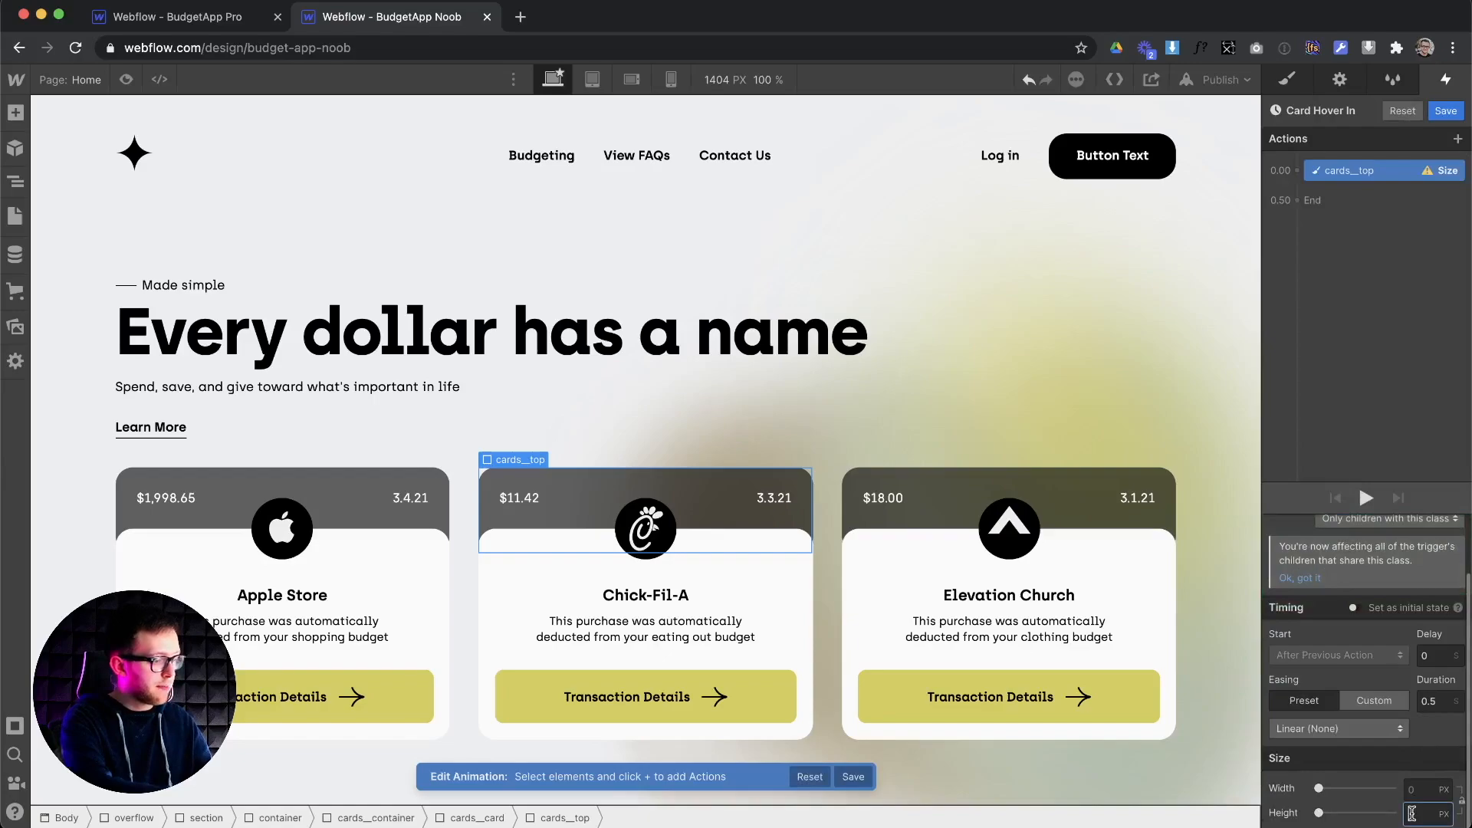
text(0p)
key(Return)
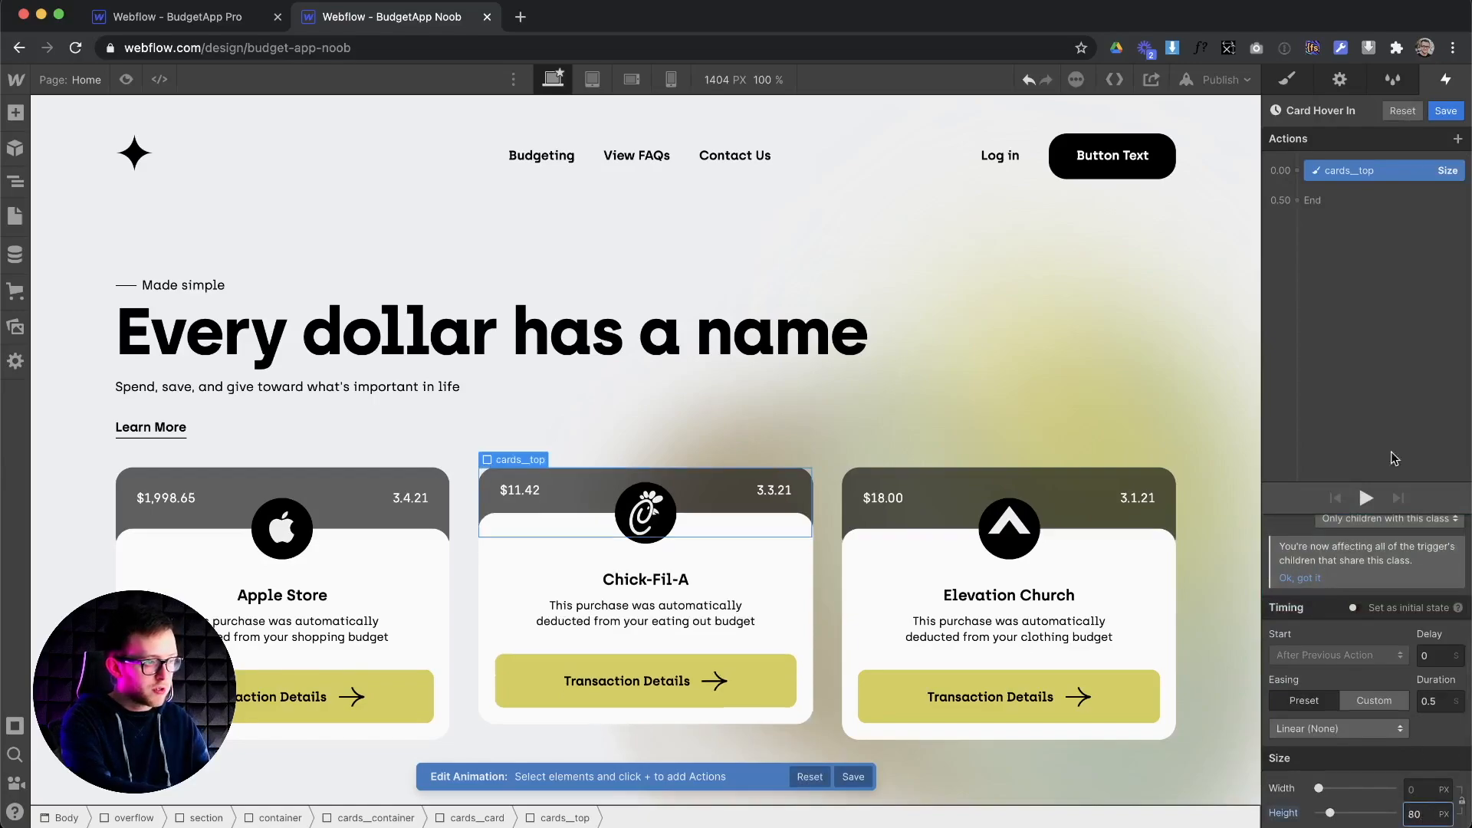
Add a second Size action for cards__top at 0.50 s with a height of 110 px
click(1298, 200)
click(1334, 488)
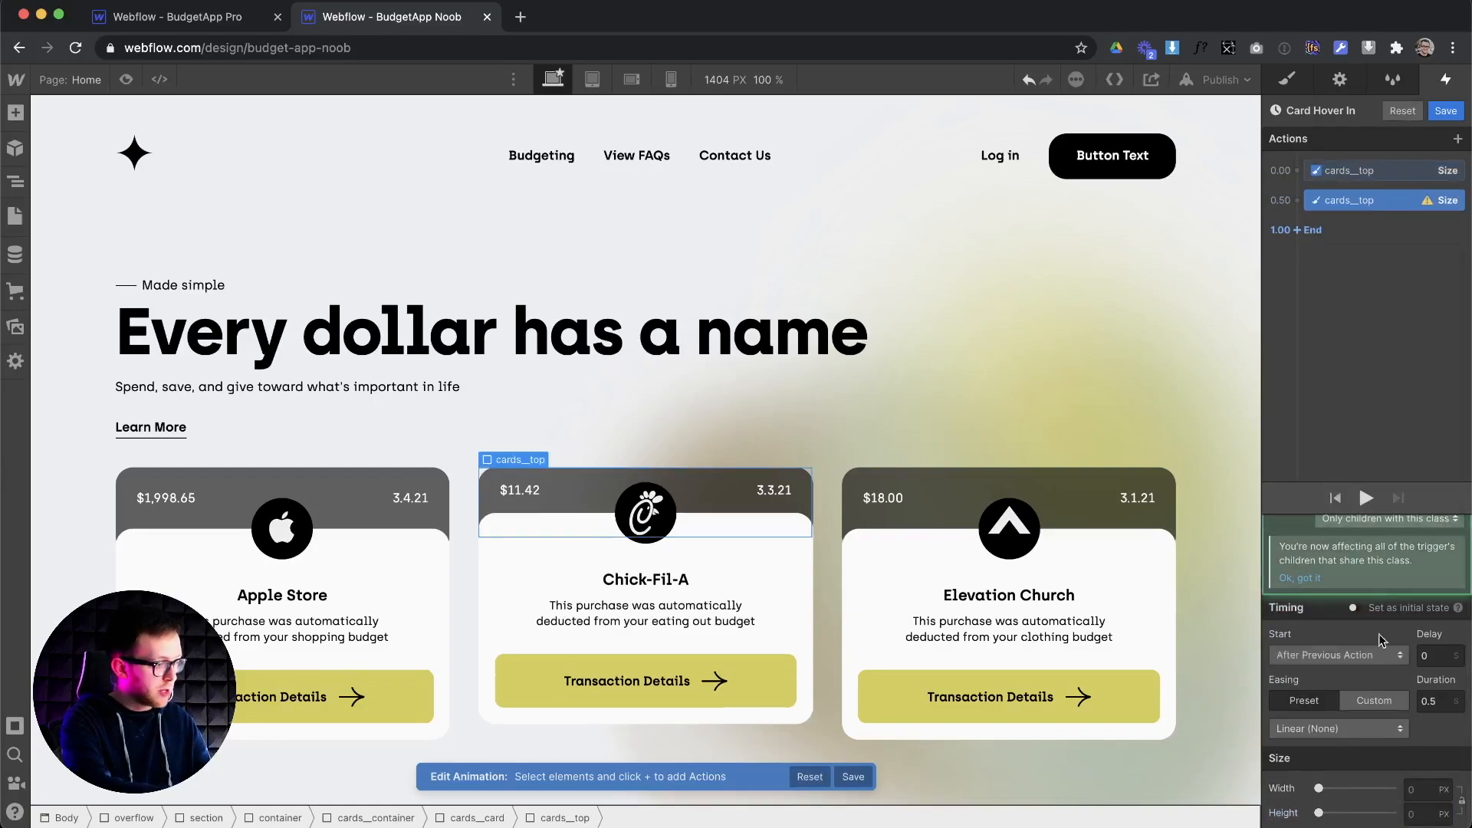
click(1419, 810)
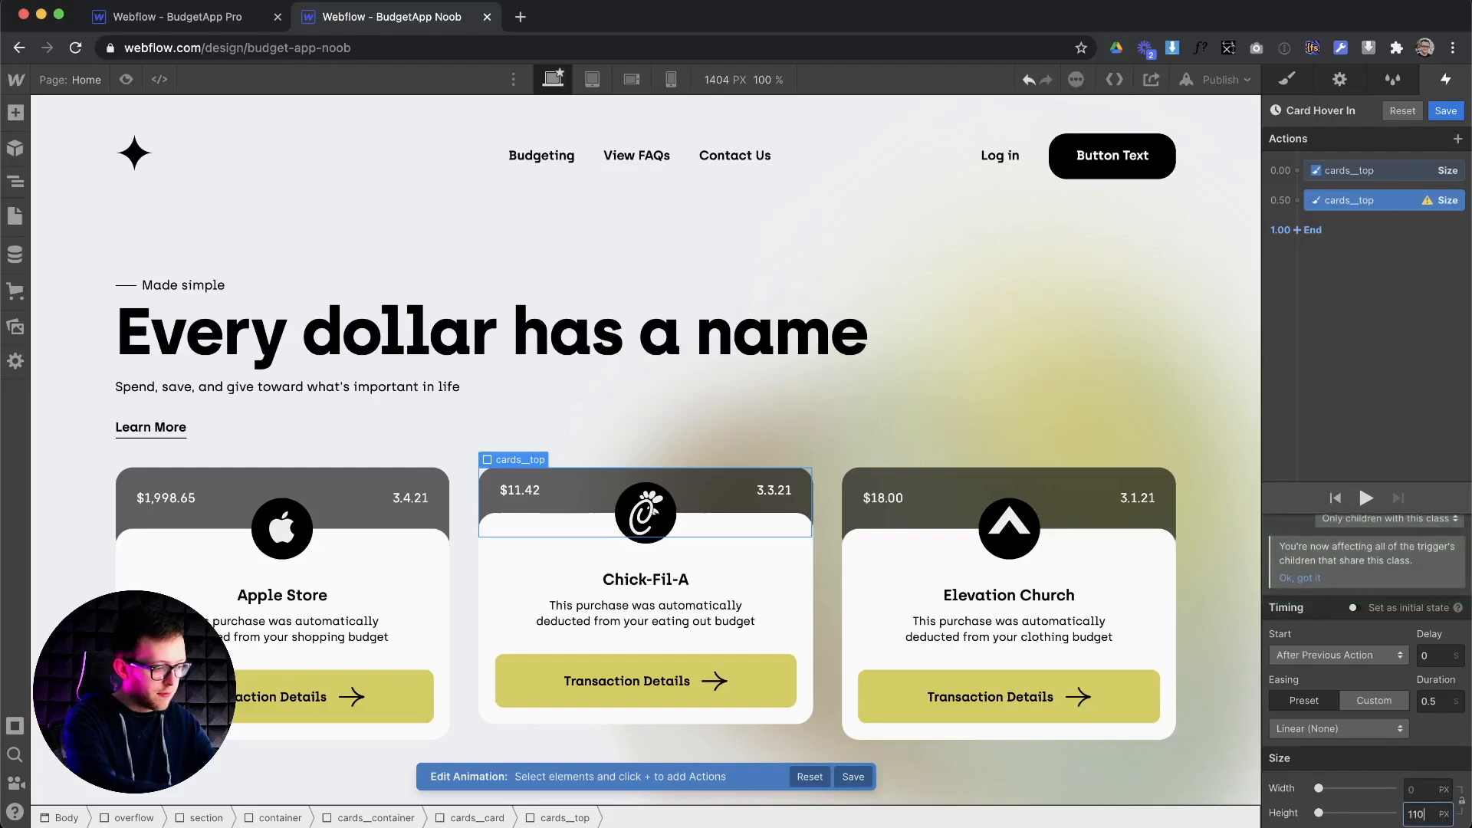
text(110px)
key(Return)
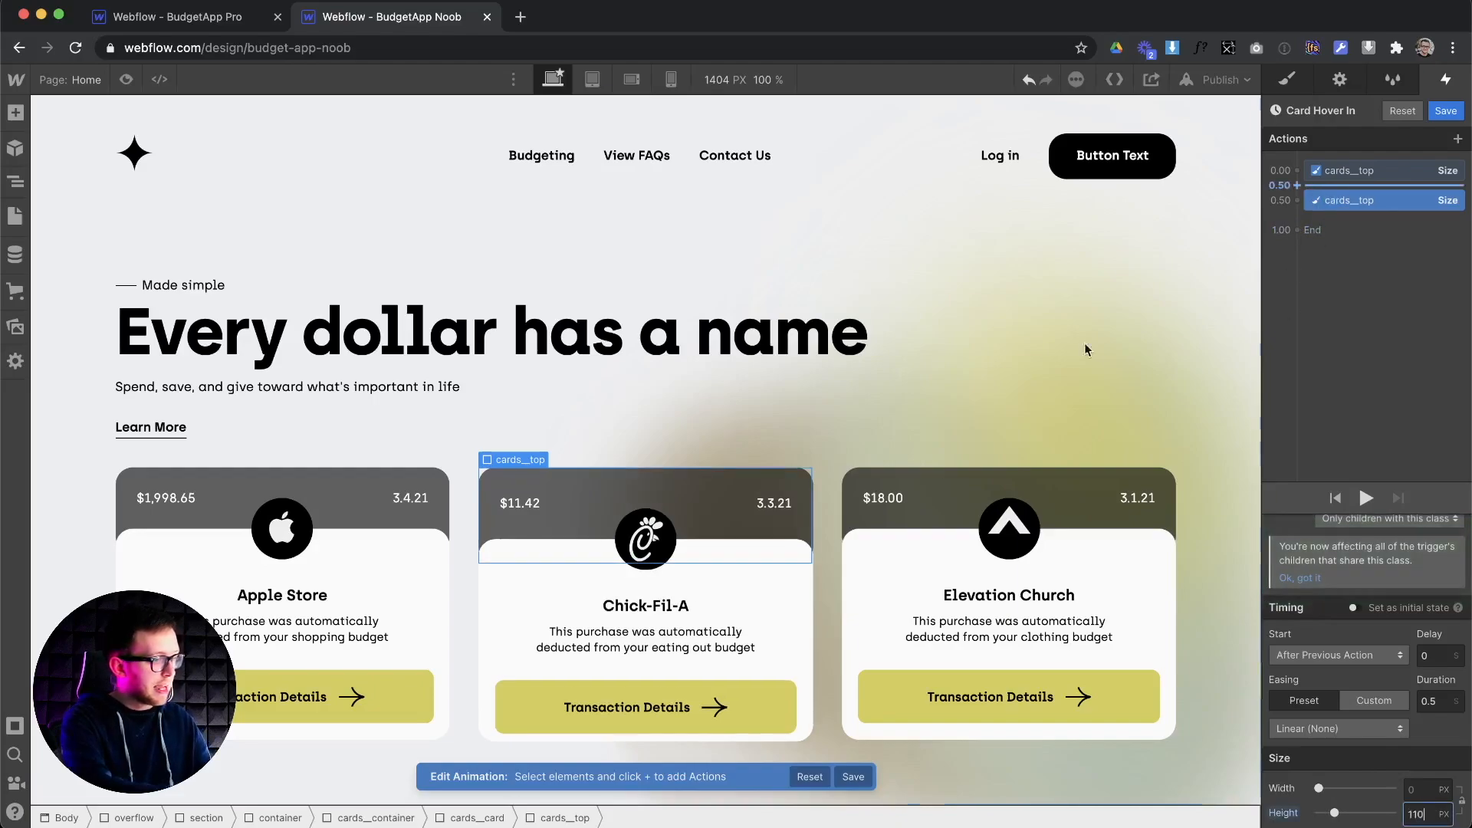
Add a Size action for the Chick-Fil-A cards__card at 0.00 s and tune its height to 208 px
click(798, 569)
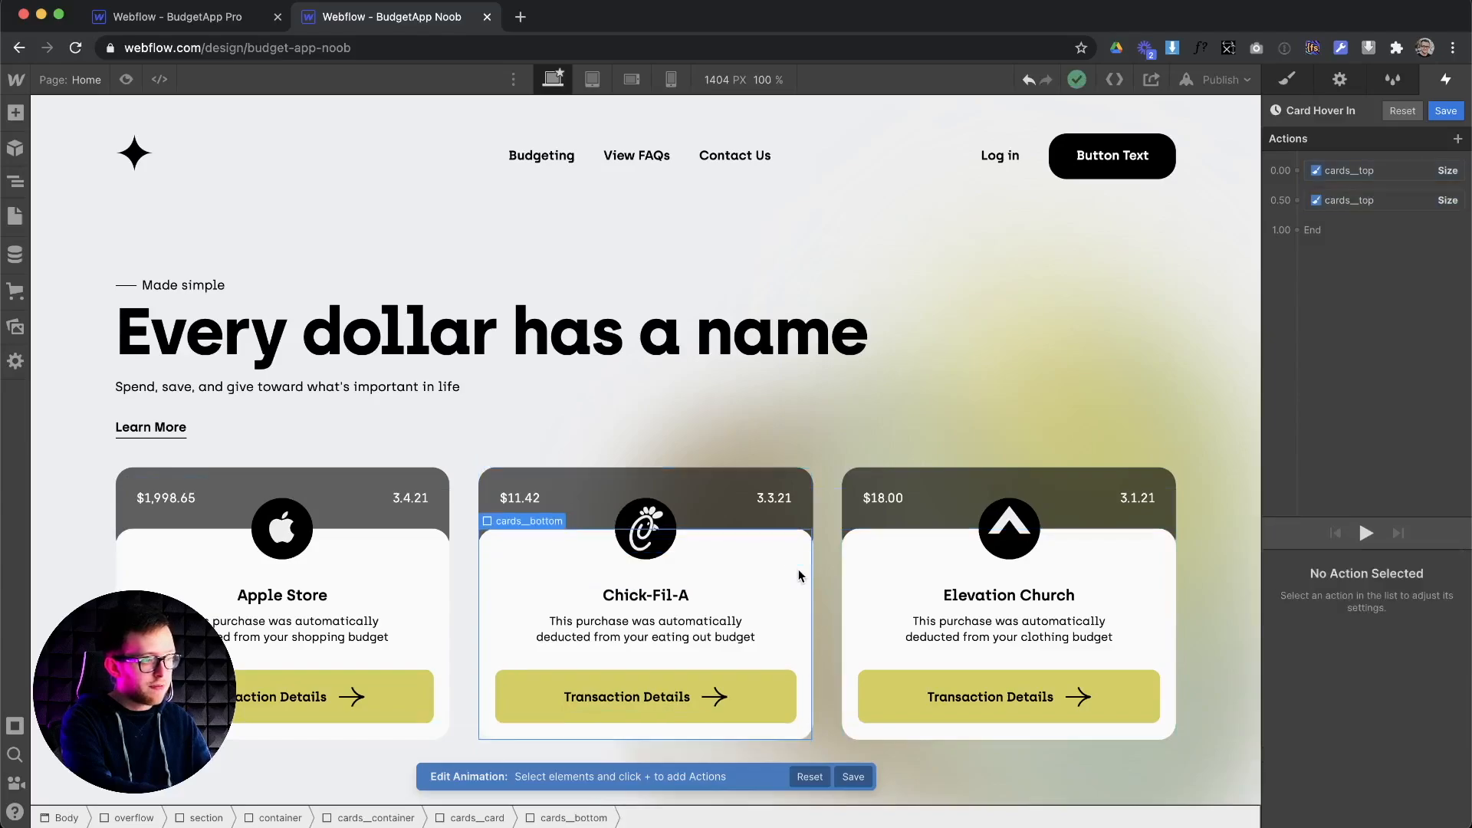
click(1296, 170)
click(1346, 457)
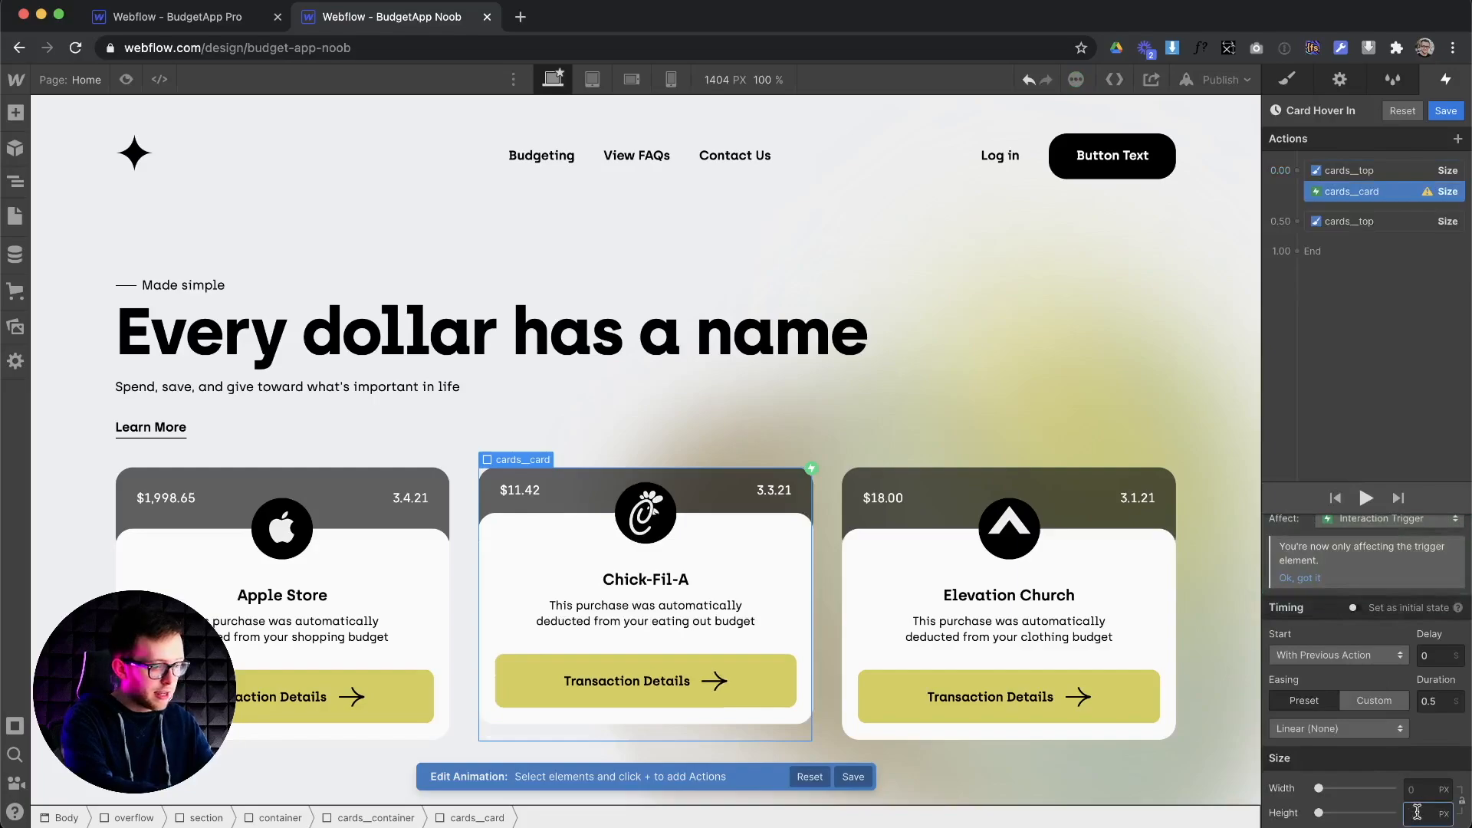
text(200)
key(Return)
key(shift+Up)
key(shift+Up)
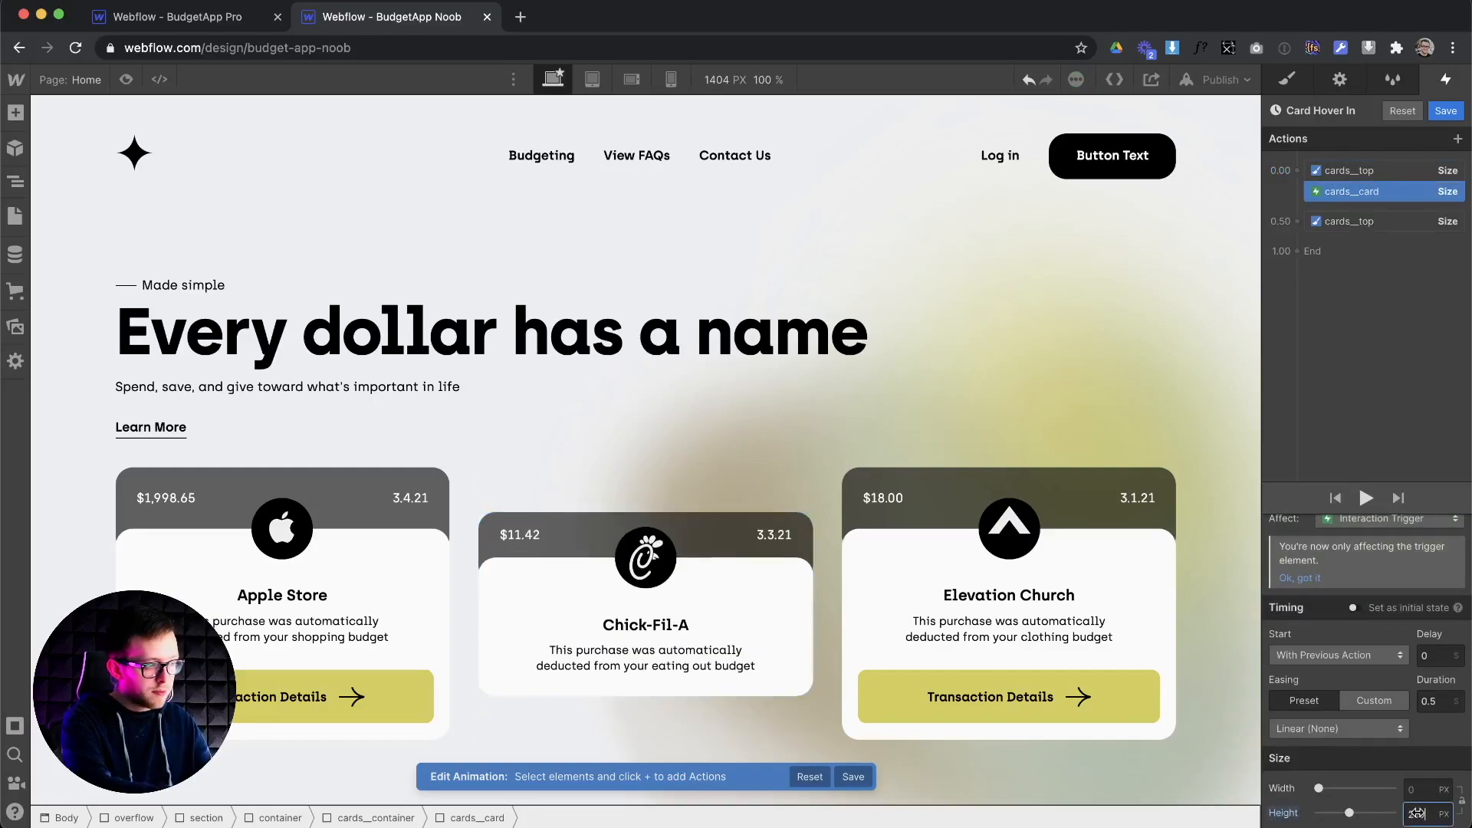
key(shift+Up)
key(shift+Down)
key(shift+Down)
key(Down)
key(Down)
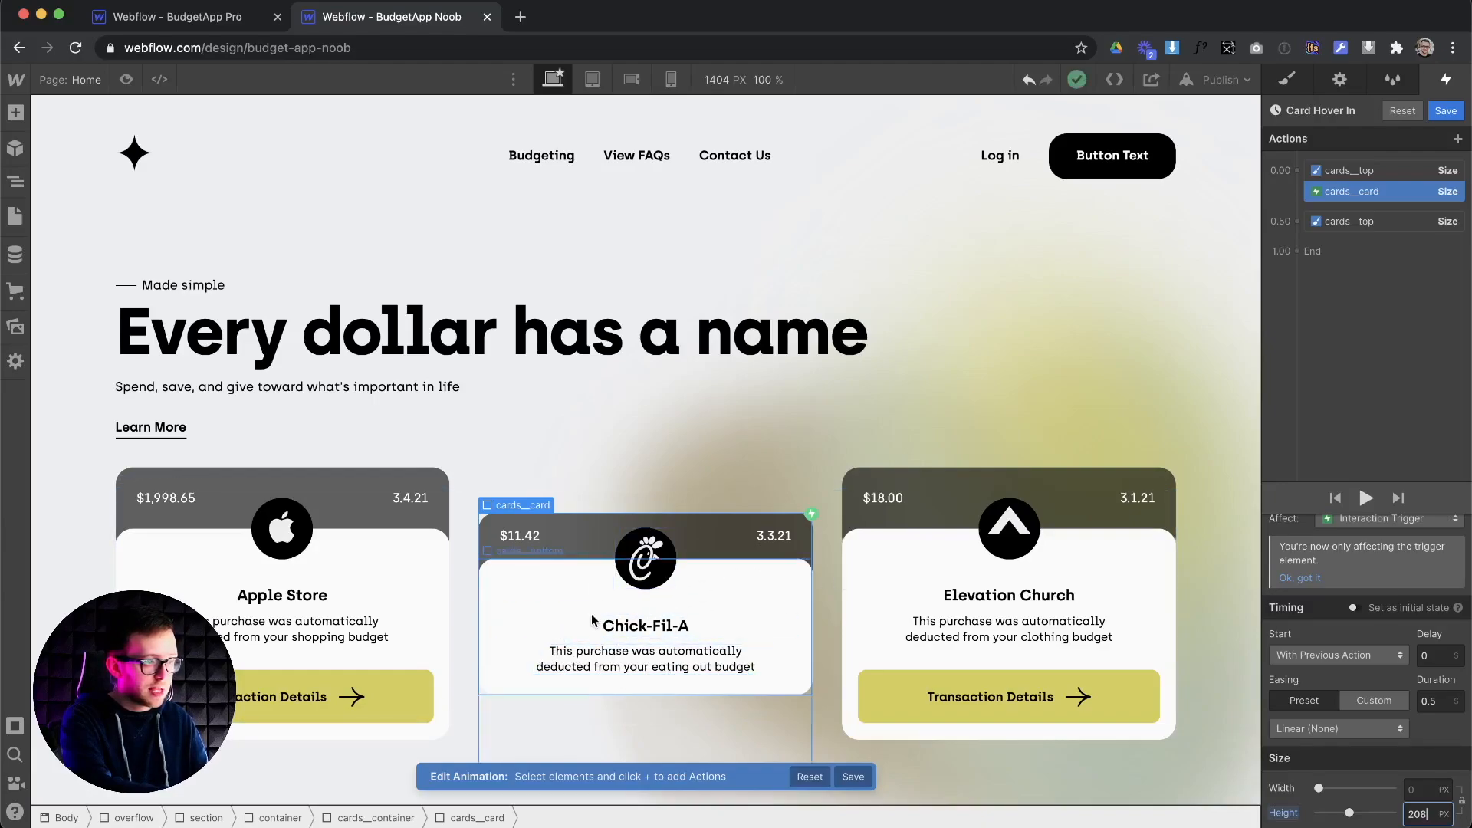
Add a Size action for cards__card at 0.50 s and adjust its height to 325 px
click(1297, 221)
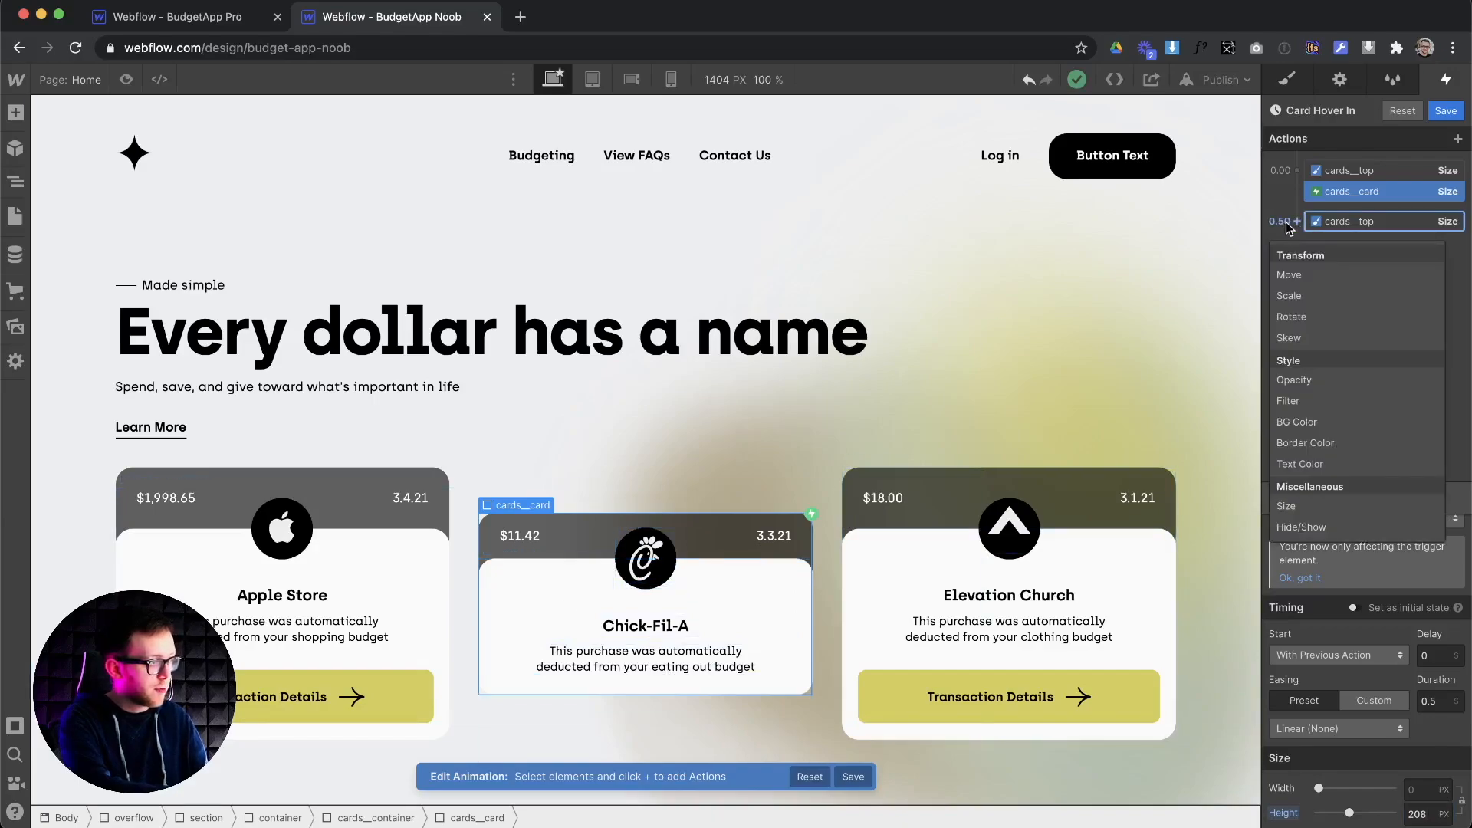
click(1299, 508)
click(1419, 815)
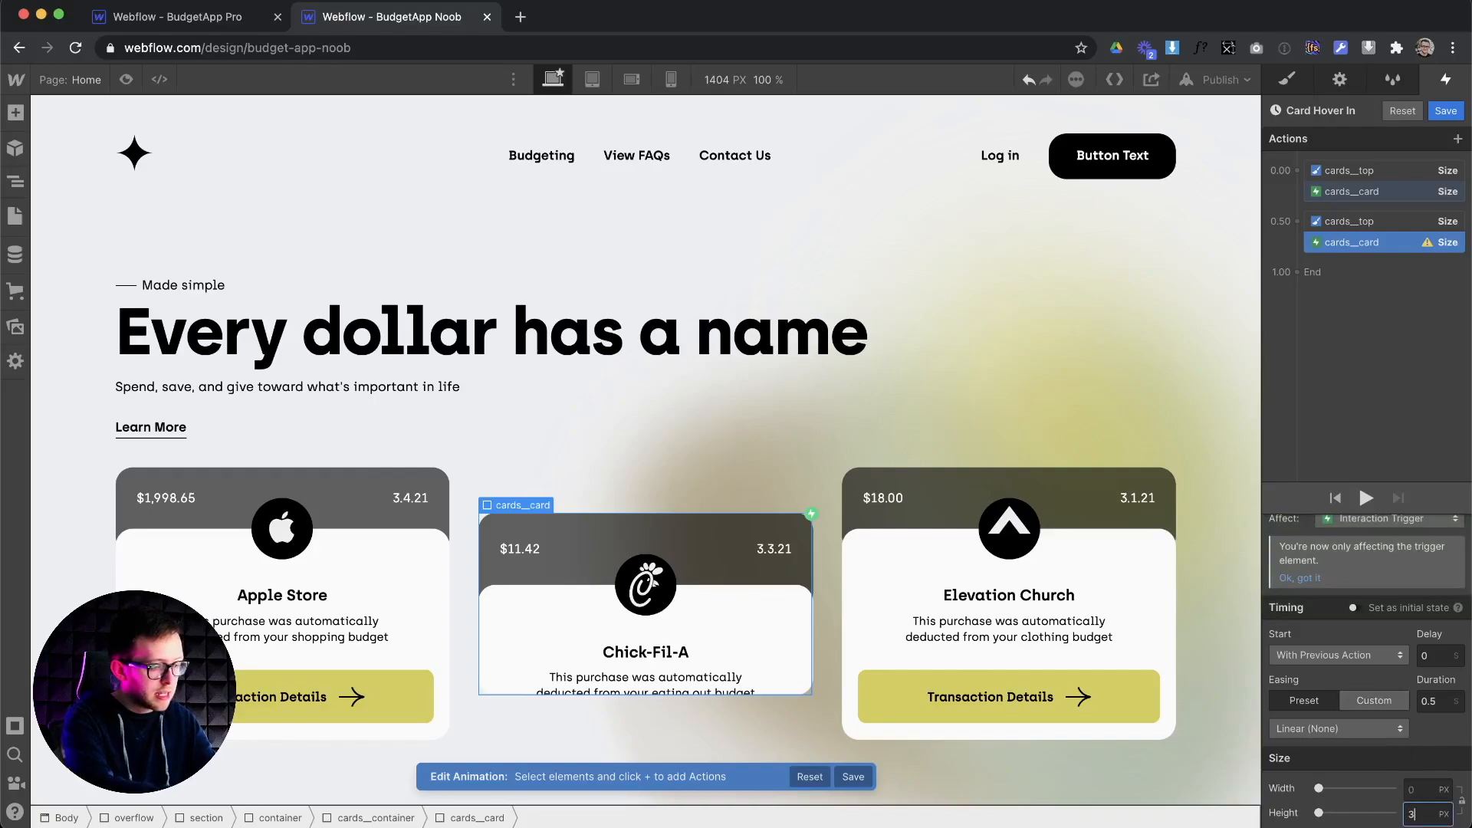
key(Return)
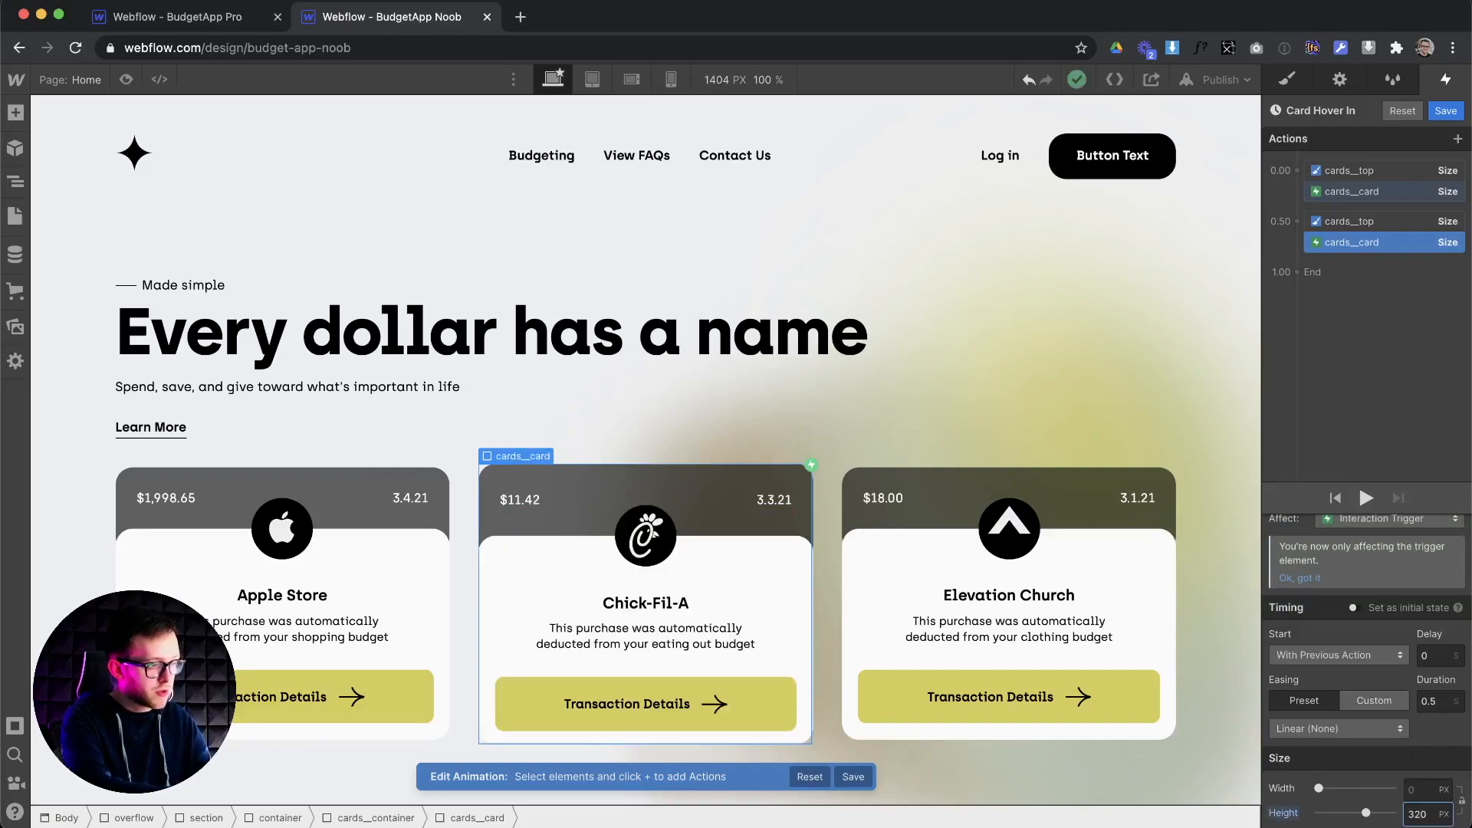
key(Up)
key(Up)
key(Up)
key(Up)
key(Up)
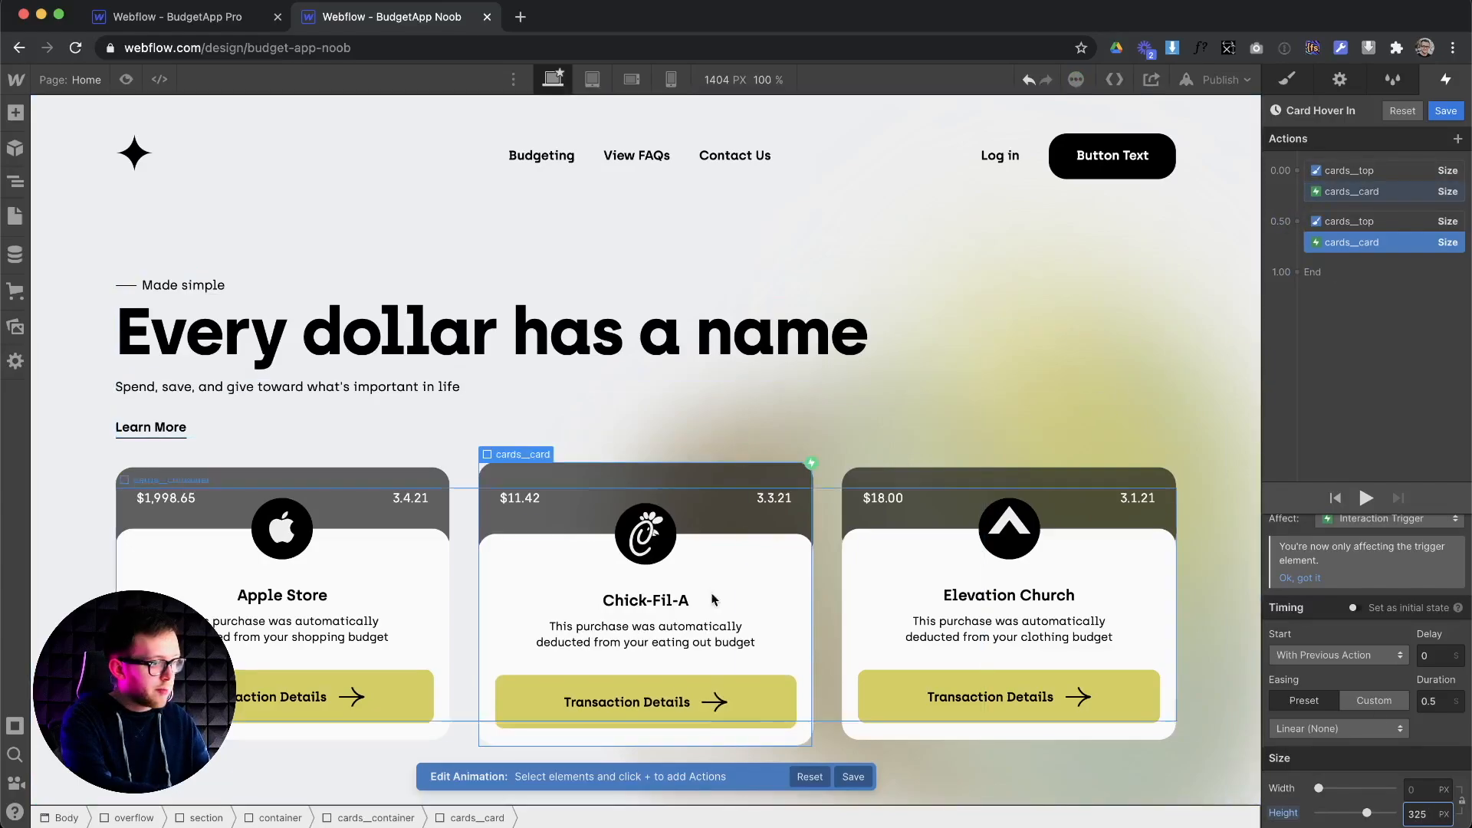
Add Opacity actions for the card's is--p2 description, at 0% for 0.00 s and raised again for 0.50 s
click(660, 641)
click(1296, 170)
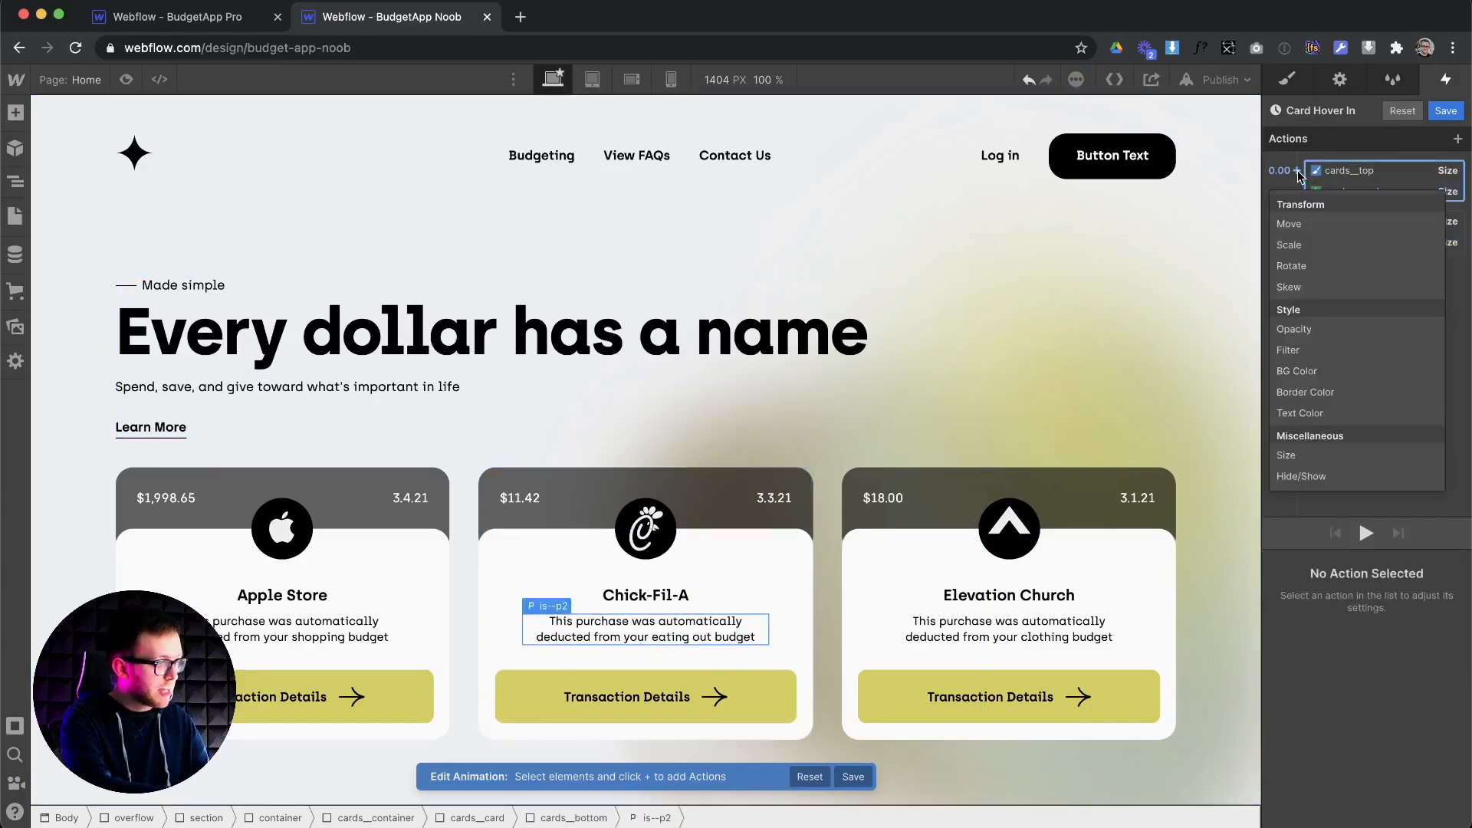
click(1303, 345)
click(1302, 340)
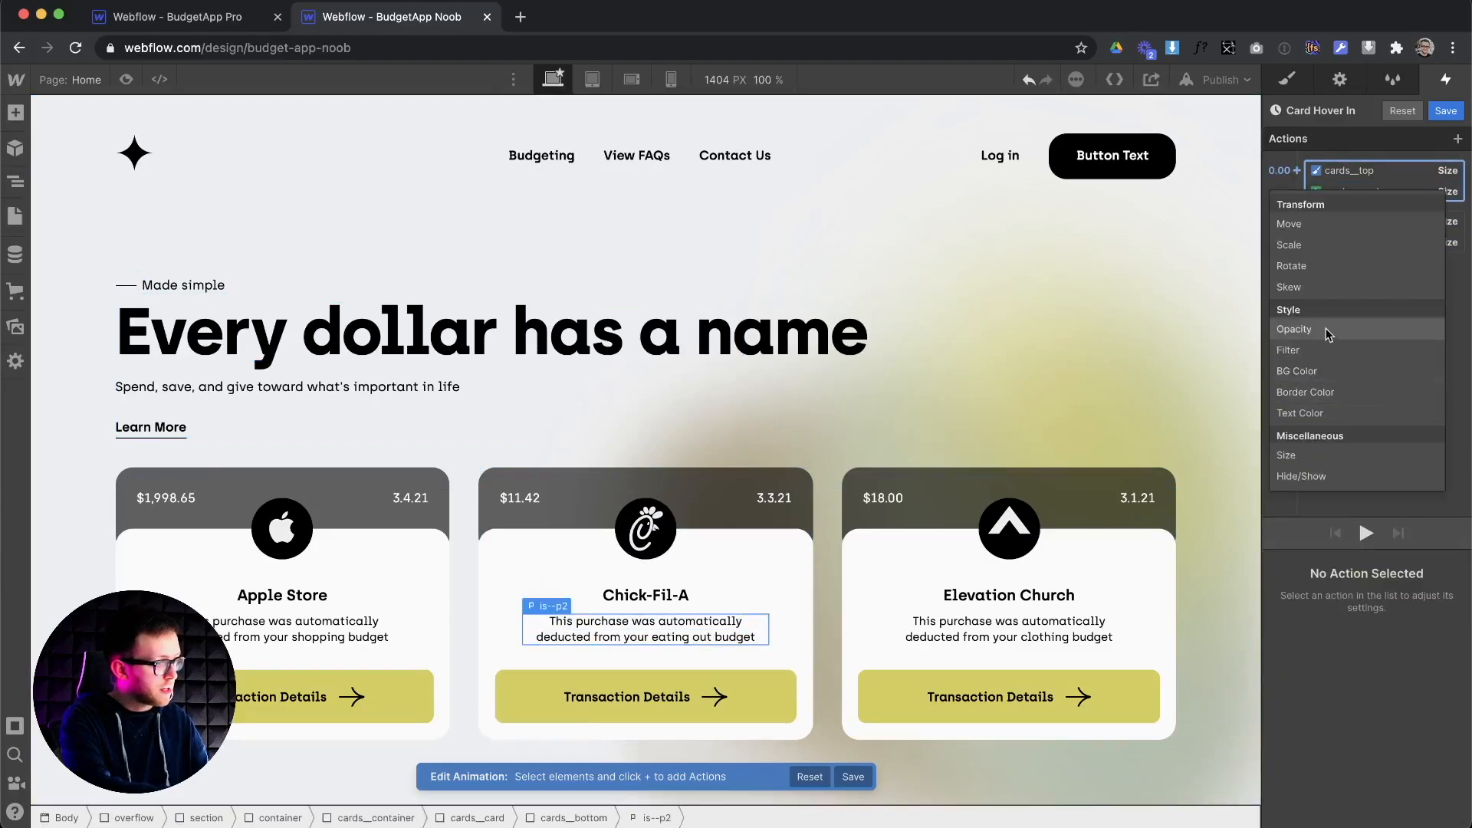
click(1327, 328)
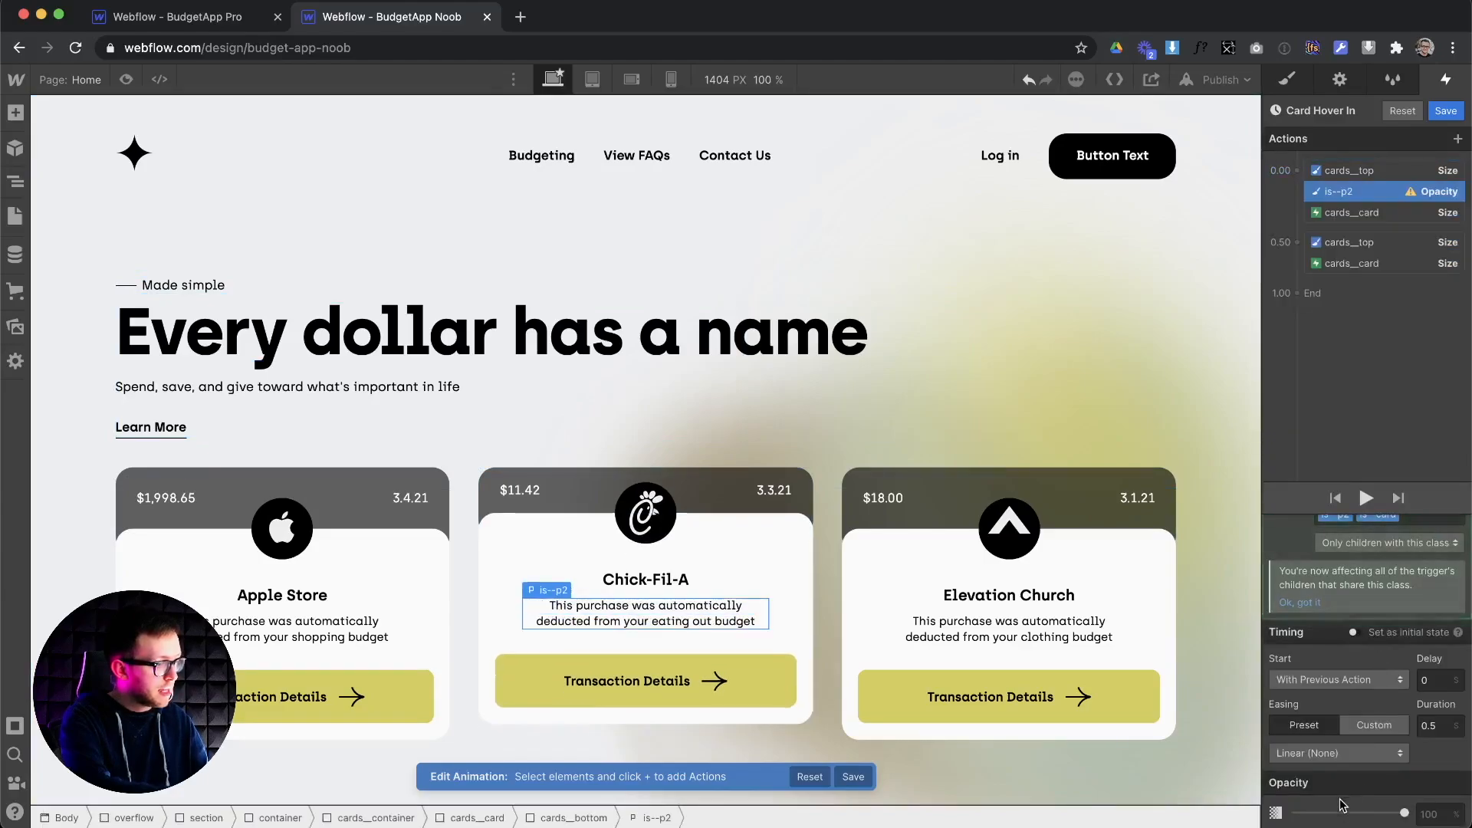
click(1293, 245)
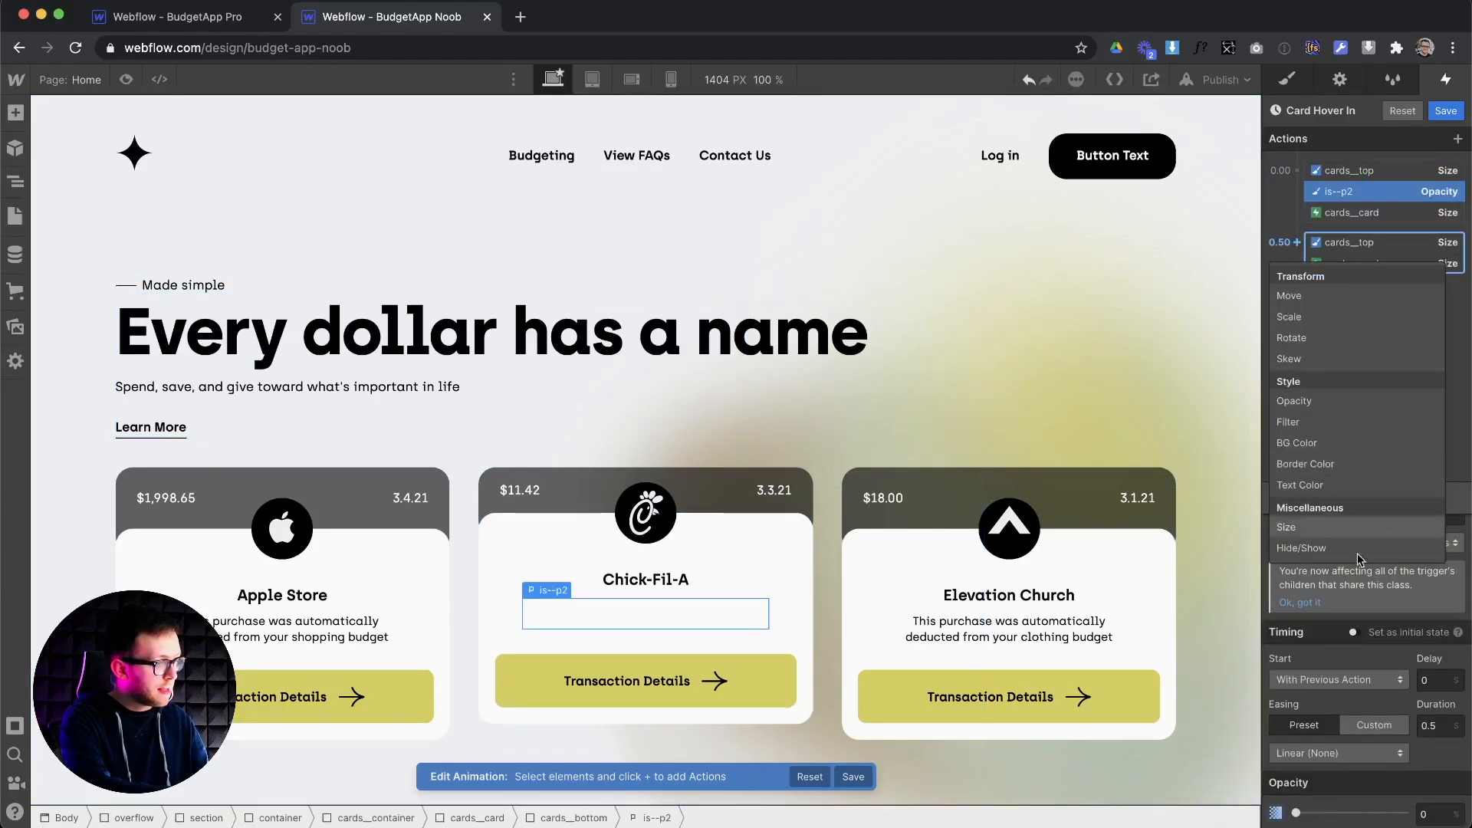
click(1323, 406)
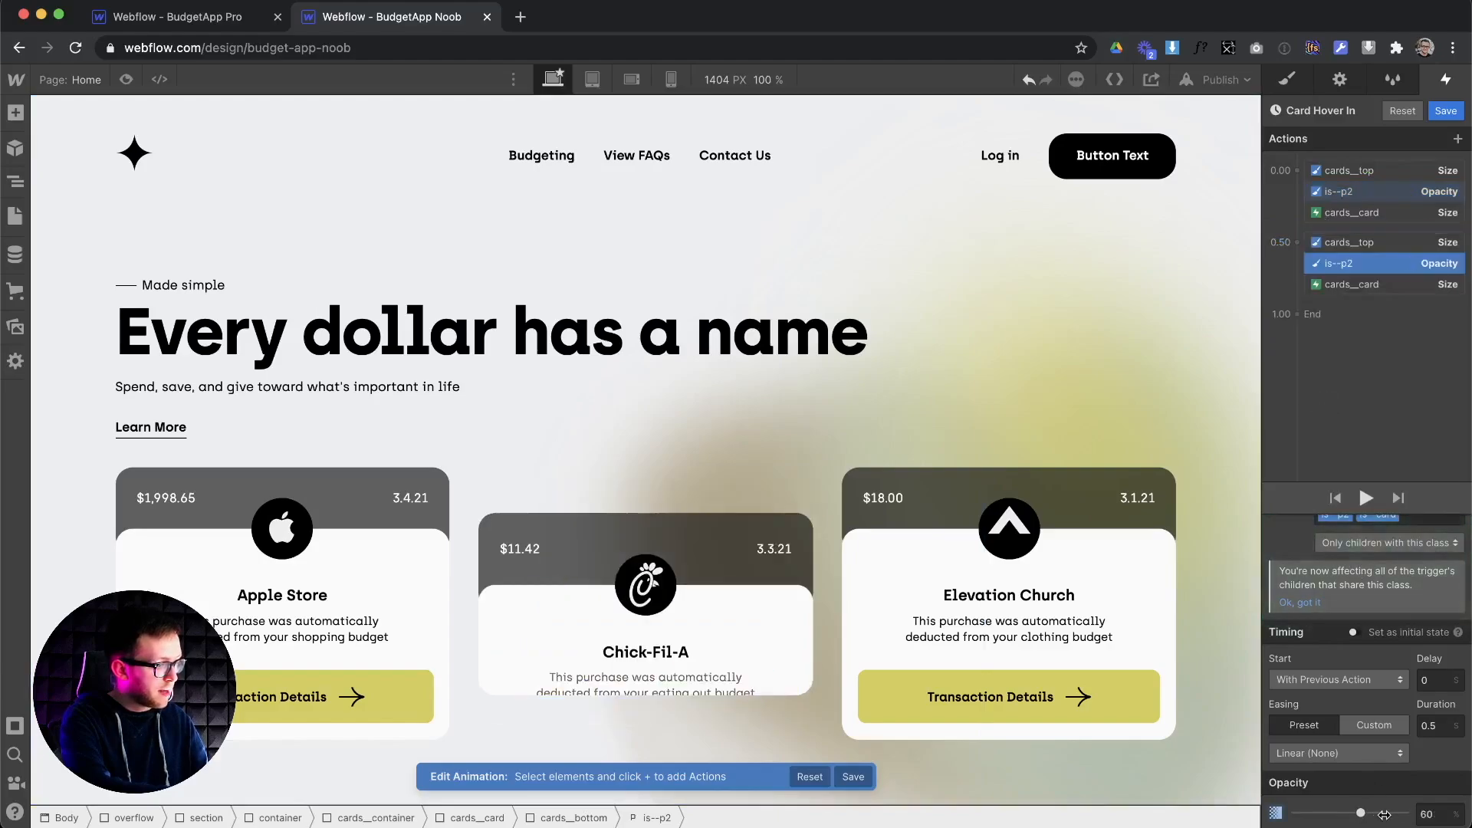
Add a Move action for cards__company as the last action at 0.00 s, with a vertical offset of 15 px
click(764, 646)
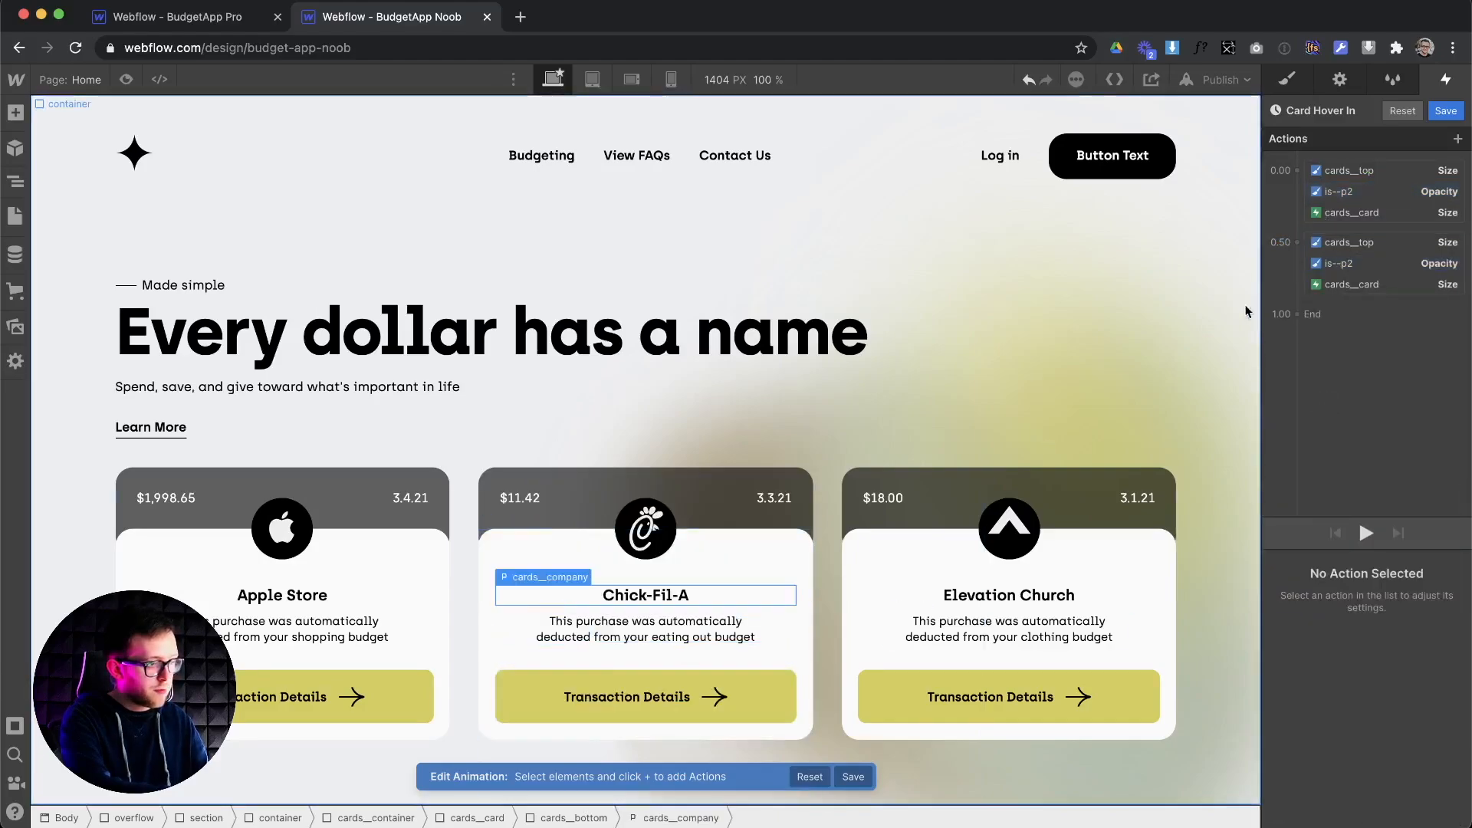
click(1294, 171)
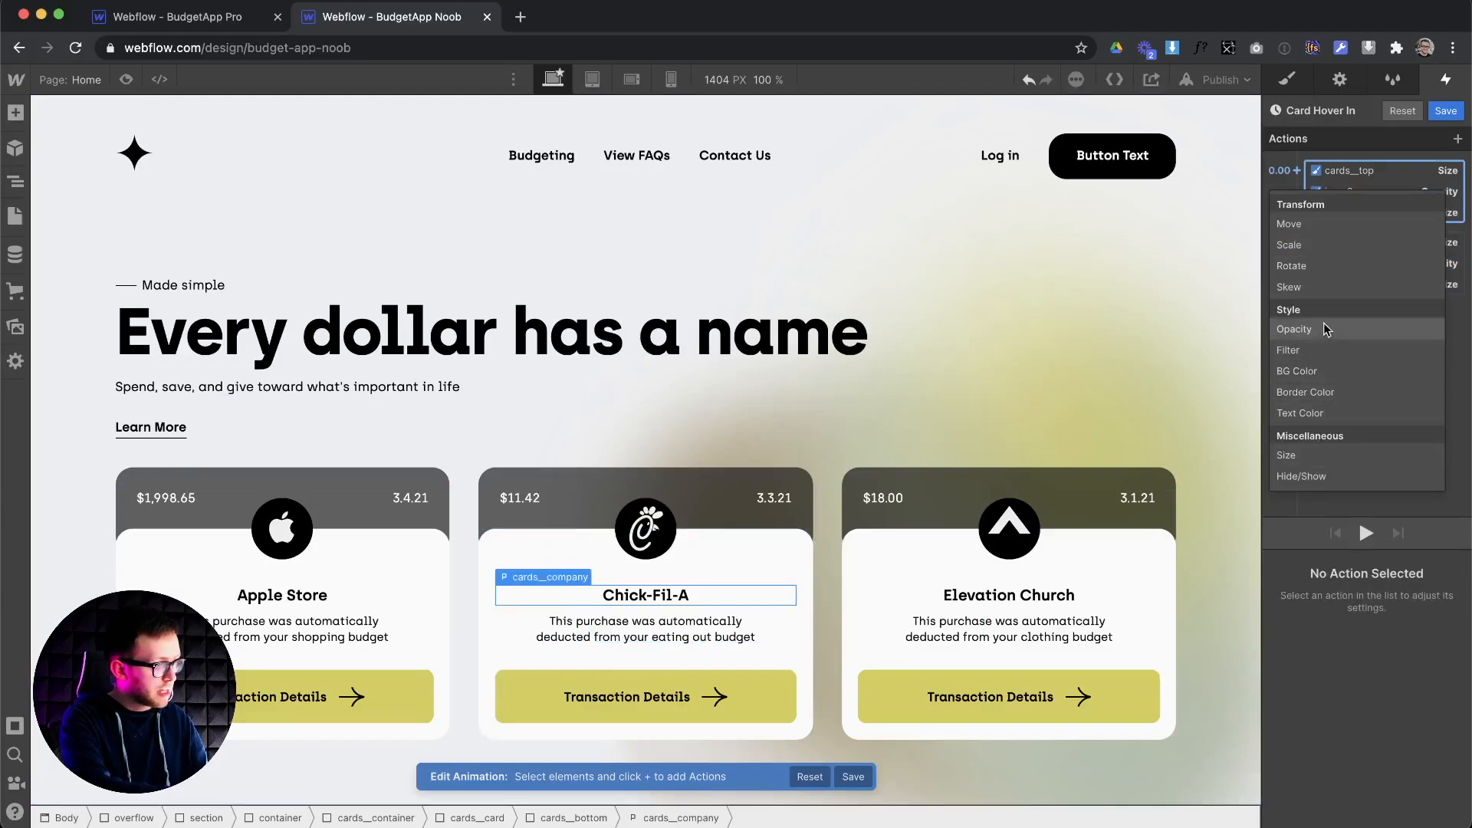
click(1321, 225)
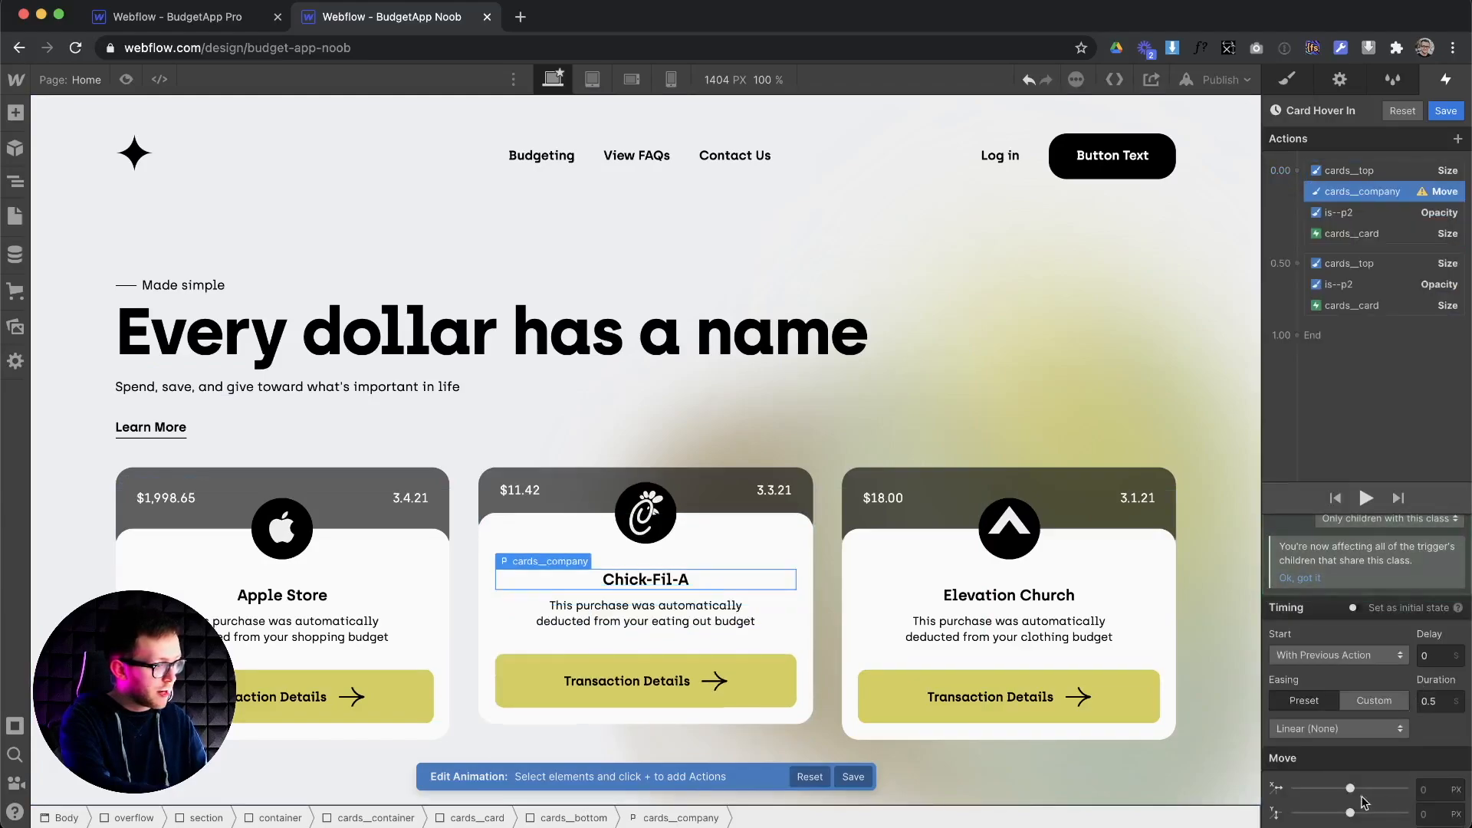
drag(1351, 815, 1353, 816)
drag(1390, 195, 1350, 568)
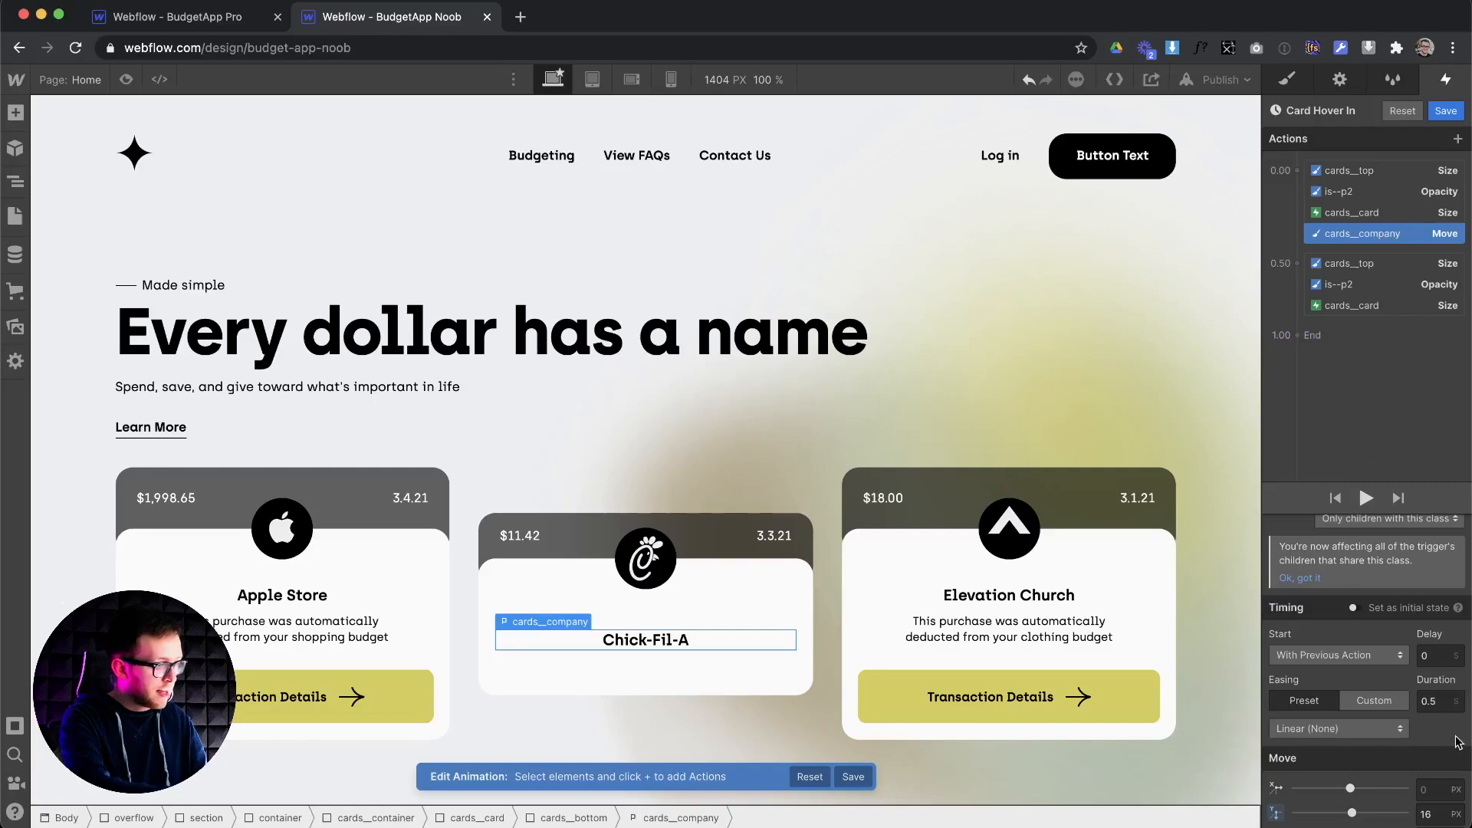
click(1439, 813)
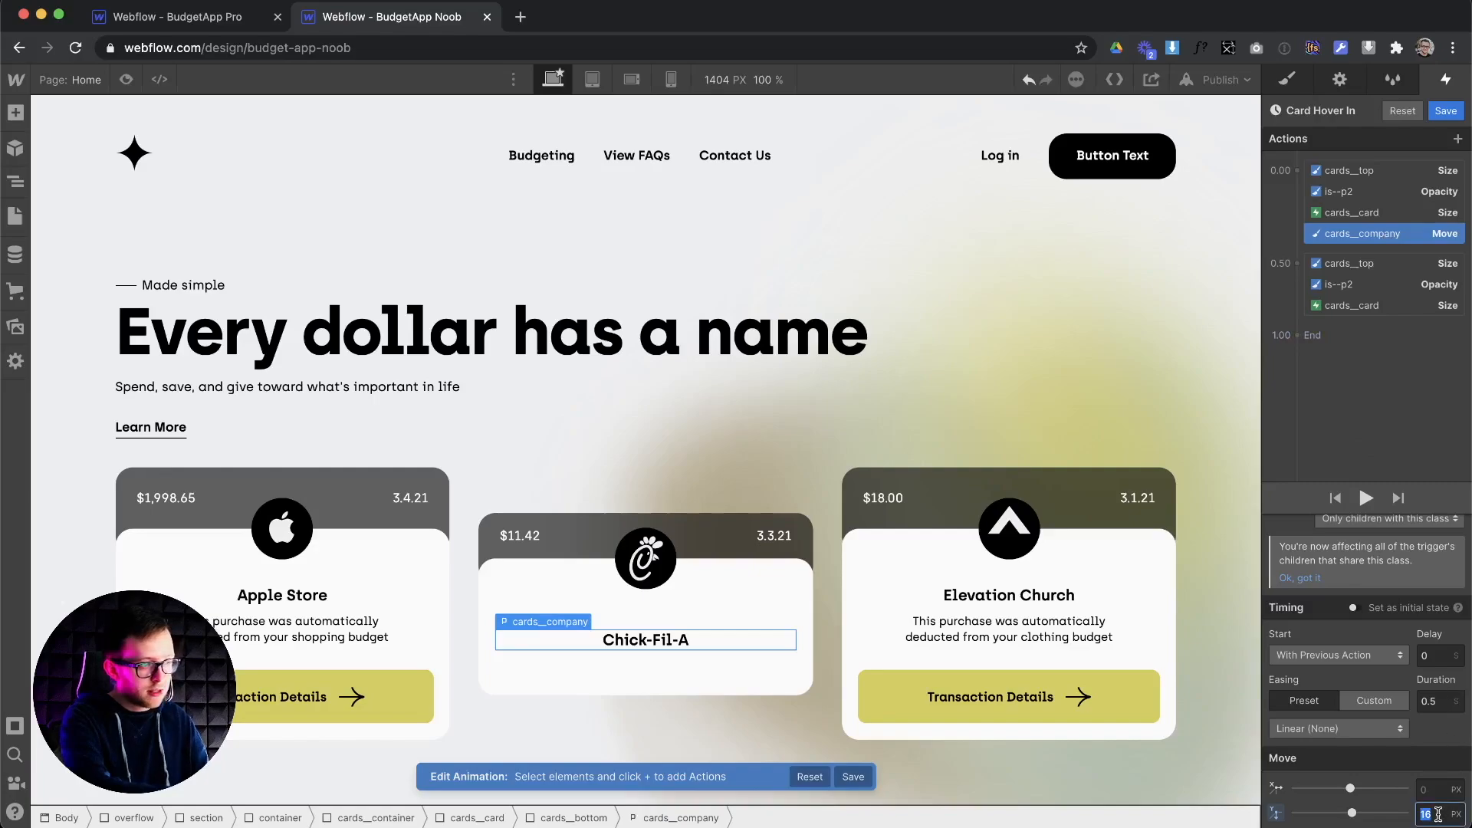
text(15)
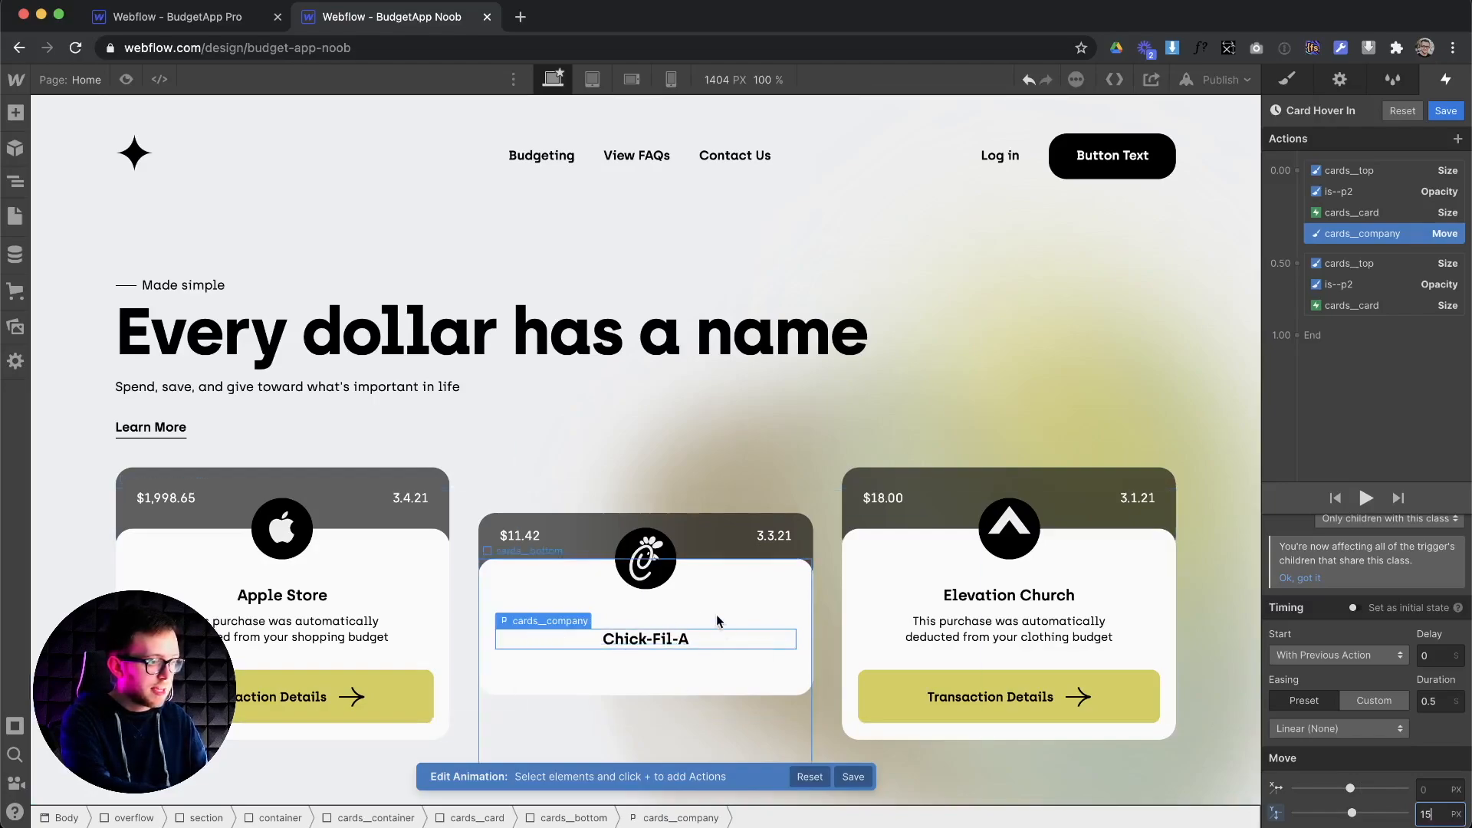
Add a Move action for cards__company at 0.50 s with a vertical offset of 0 px
click(1296, 263)
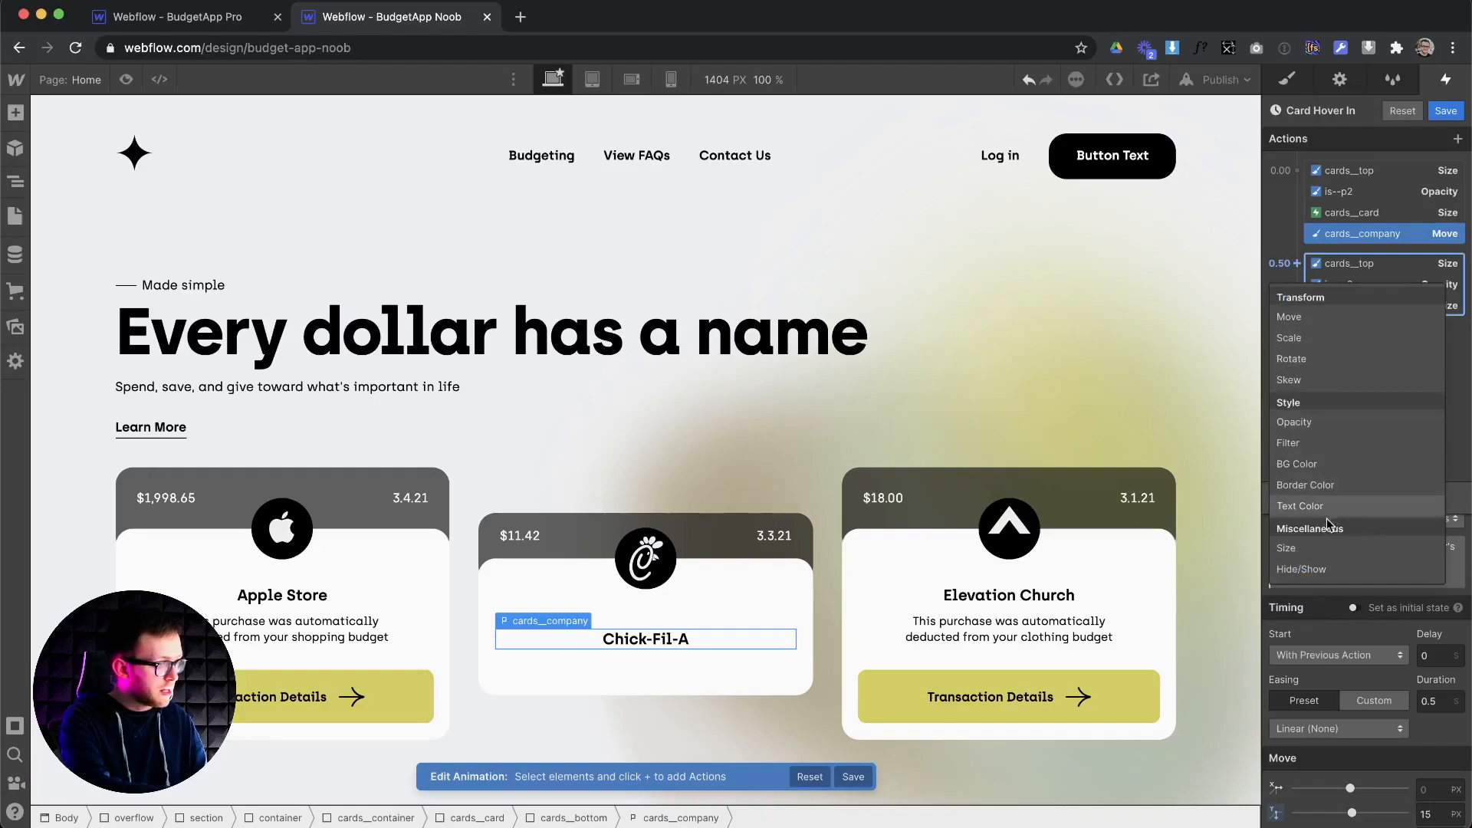
click(1309, 316)
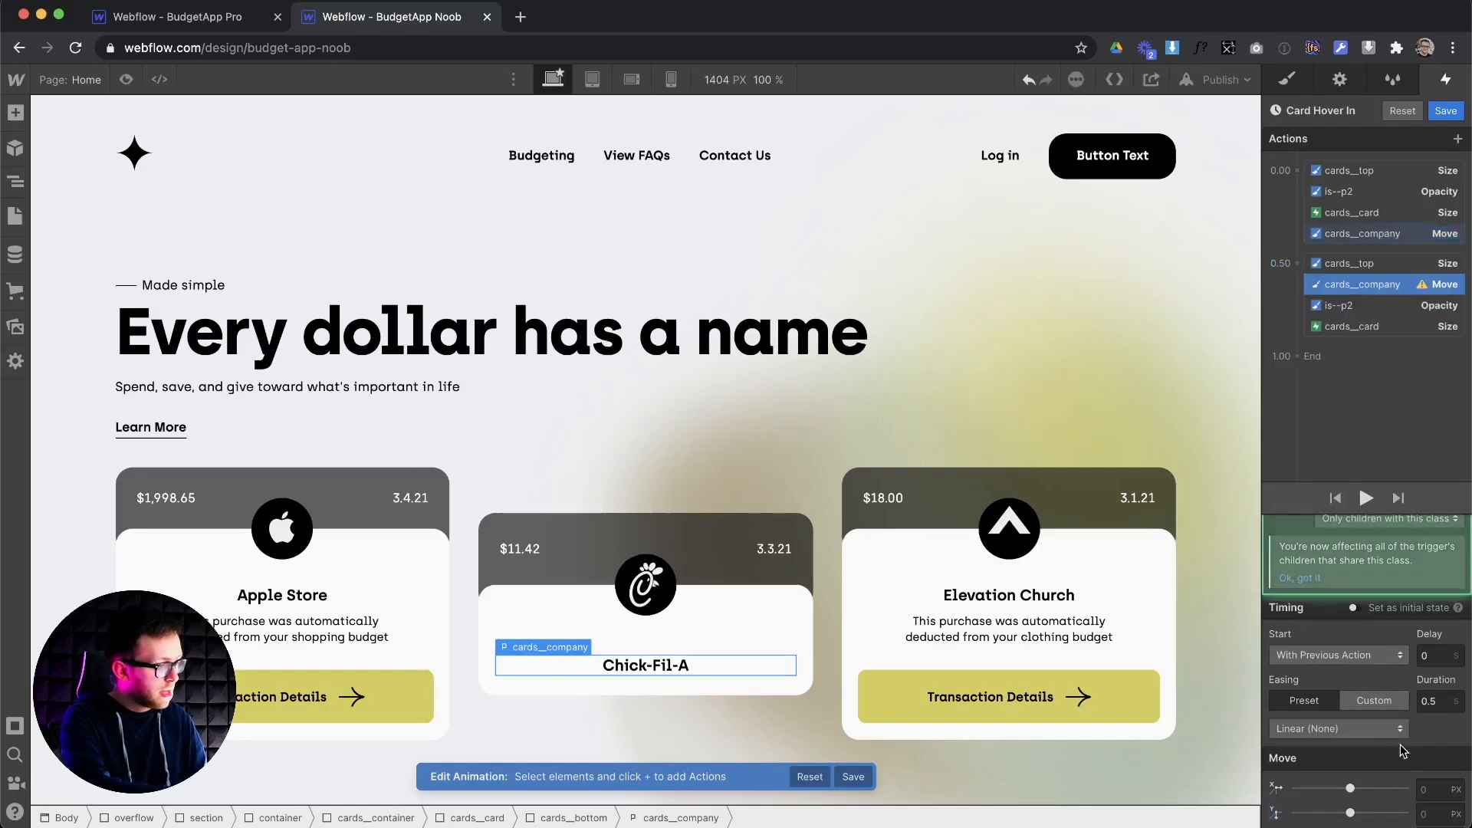
click(1428, 811)
text(0px)
key(Return)
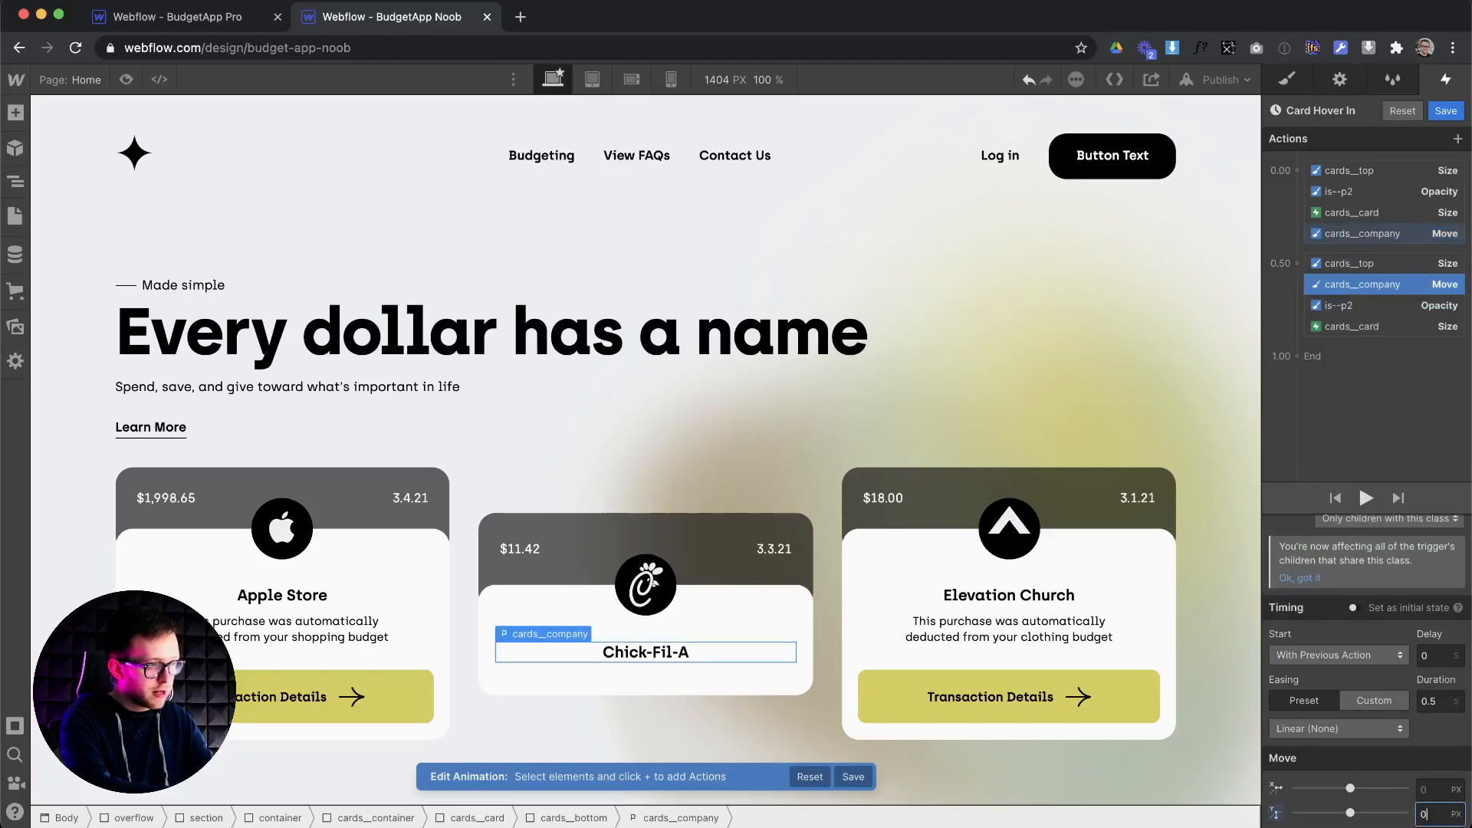
Give all four 0.50 s actions Out Quart easing and a 0.4 s duration, and preview the animation
click(1363, 261)
shift+click(1357, 329)
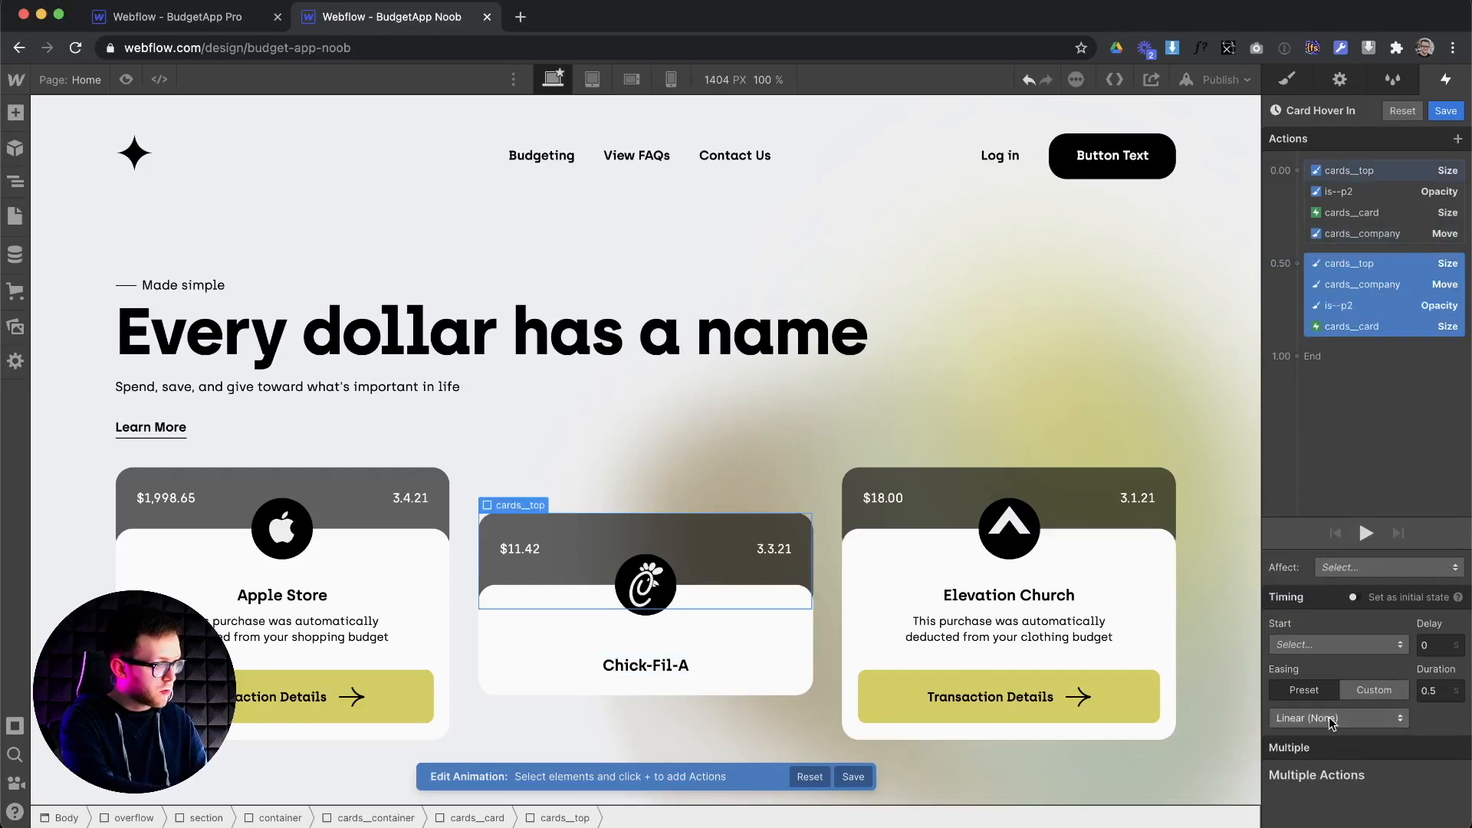
click(1331, 719)
click(1328, 475)
click(1430, 689)
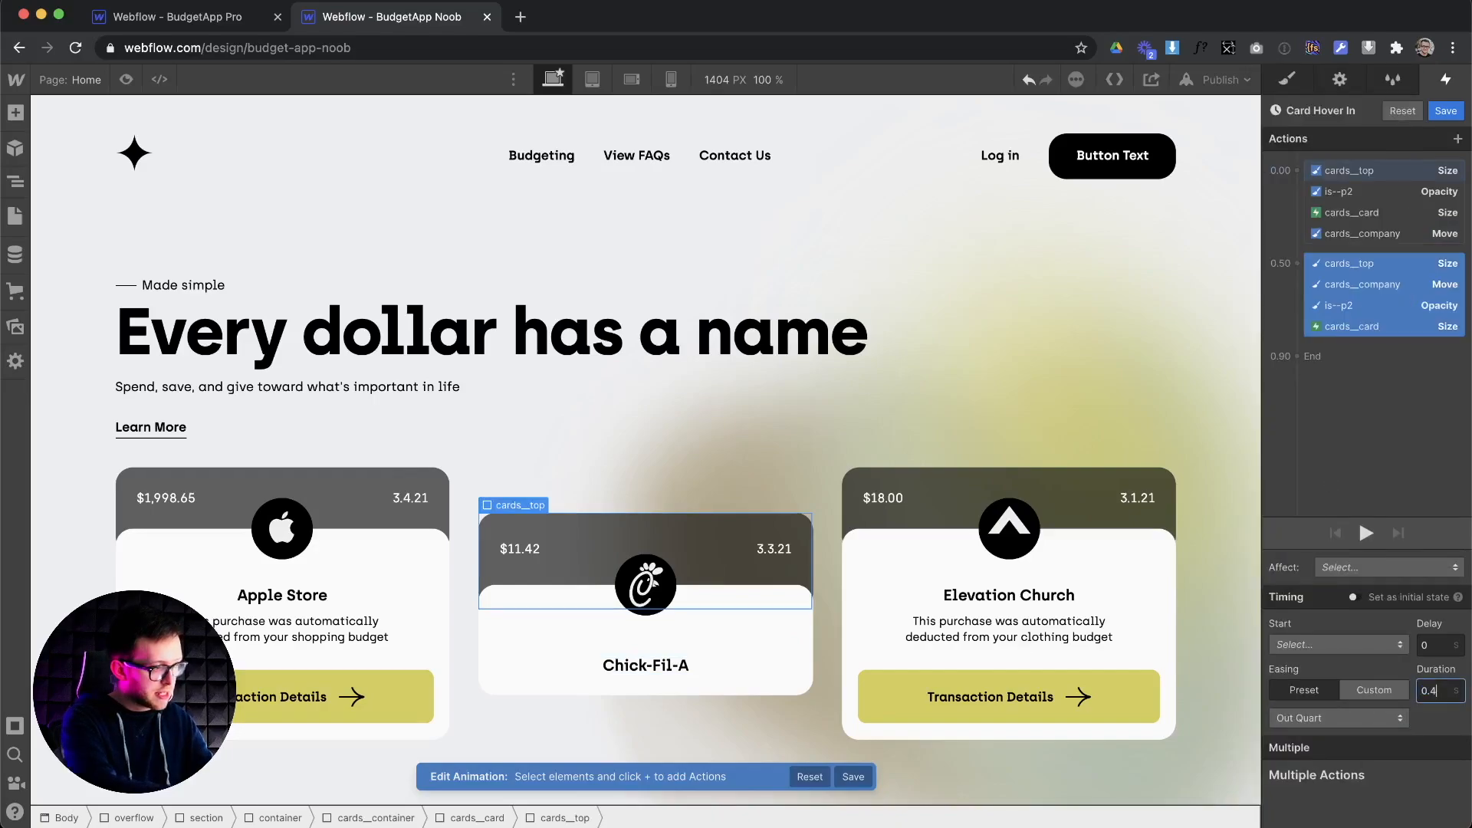
click(1365, 533)
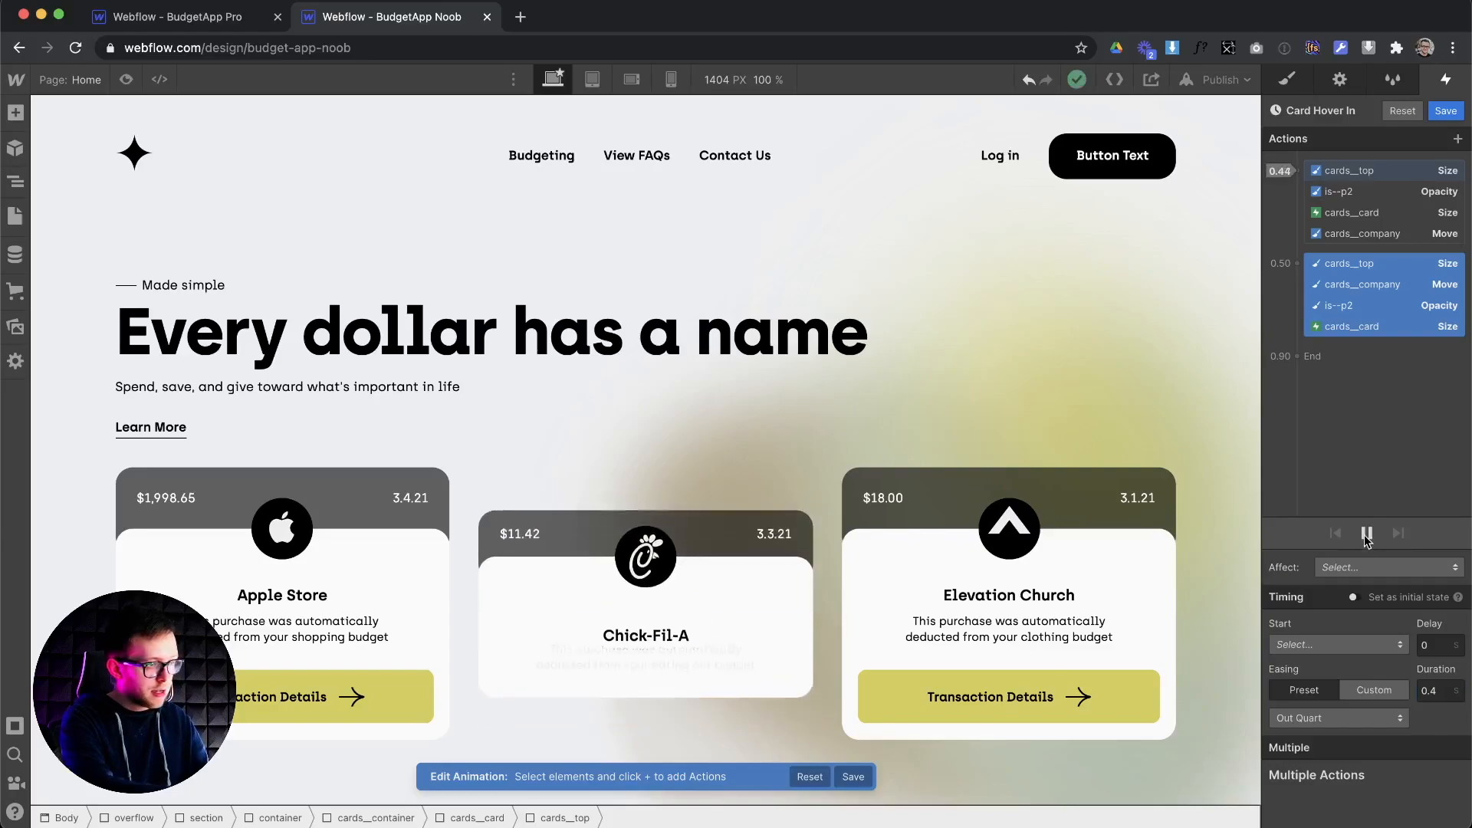
Set all four 0.00 s actions as the animation's initial state
click(1372, 170)
shift+click(1364, 224)
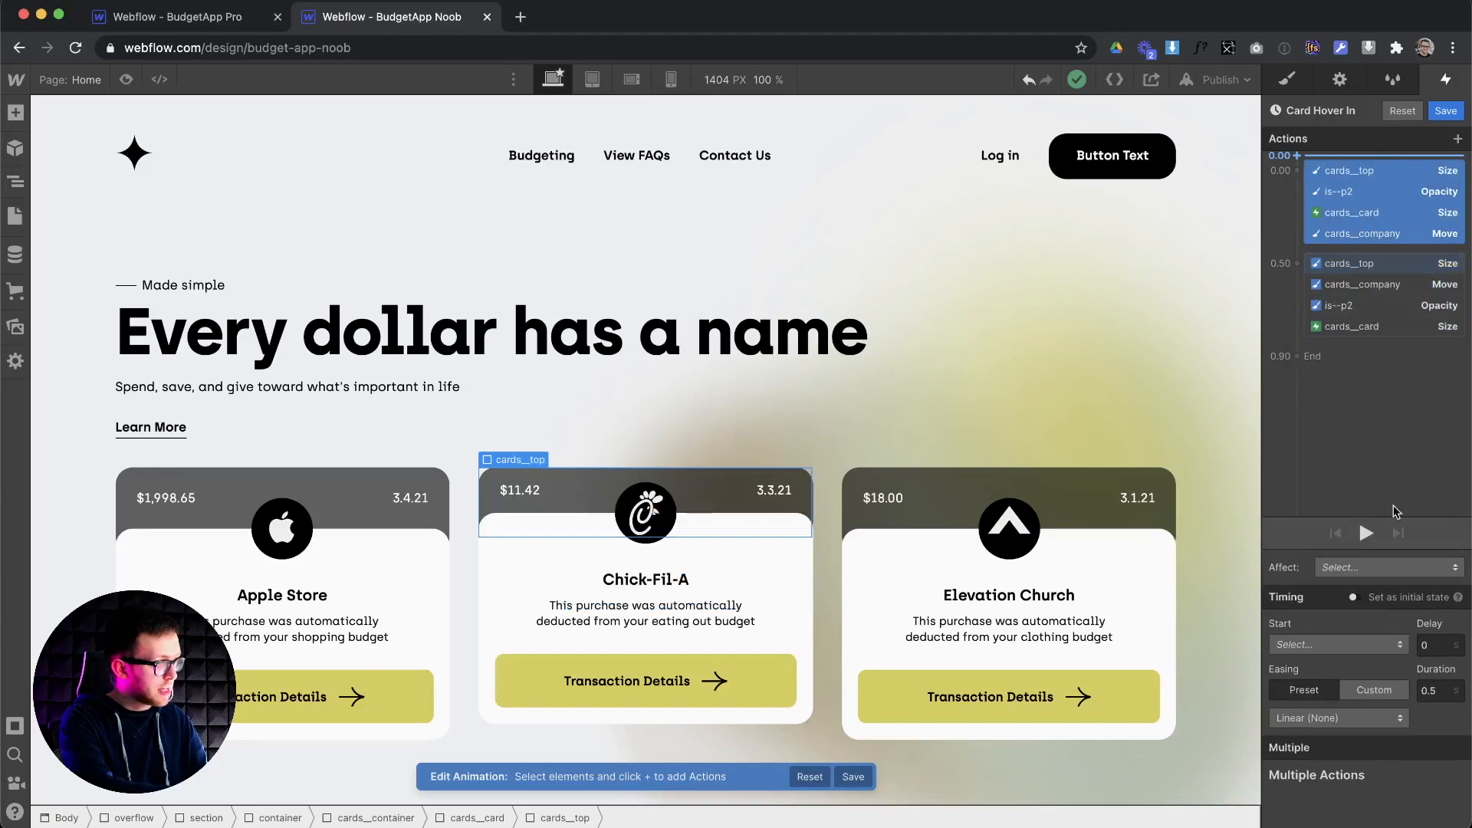
click(1354, 597)
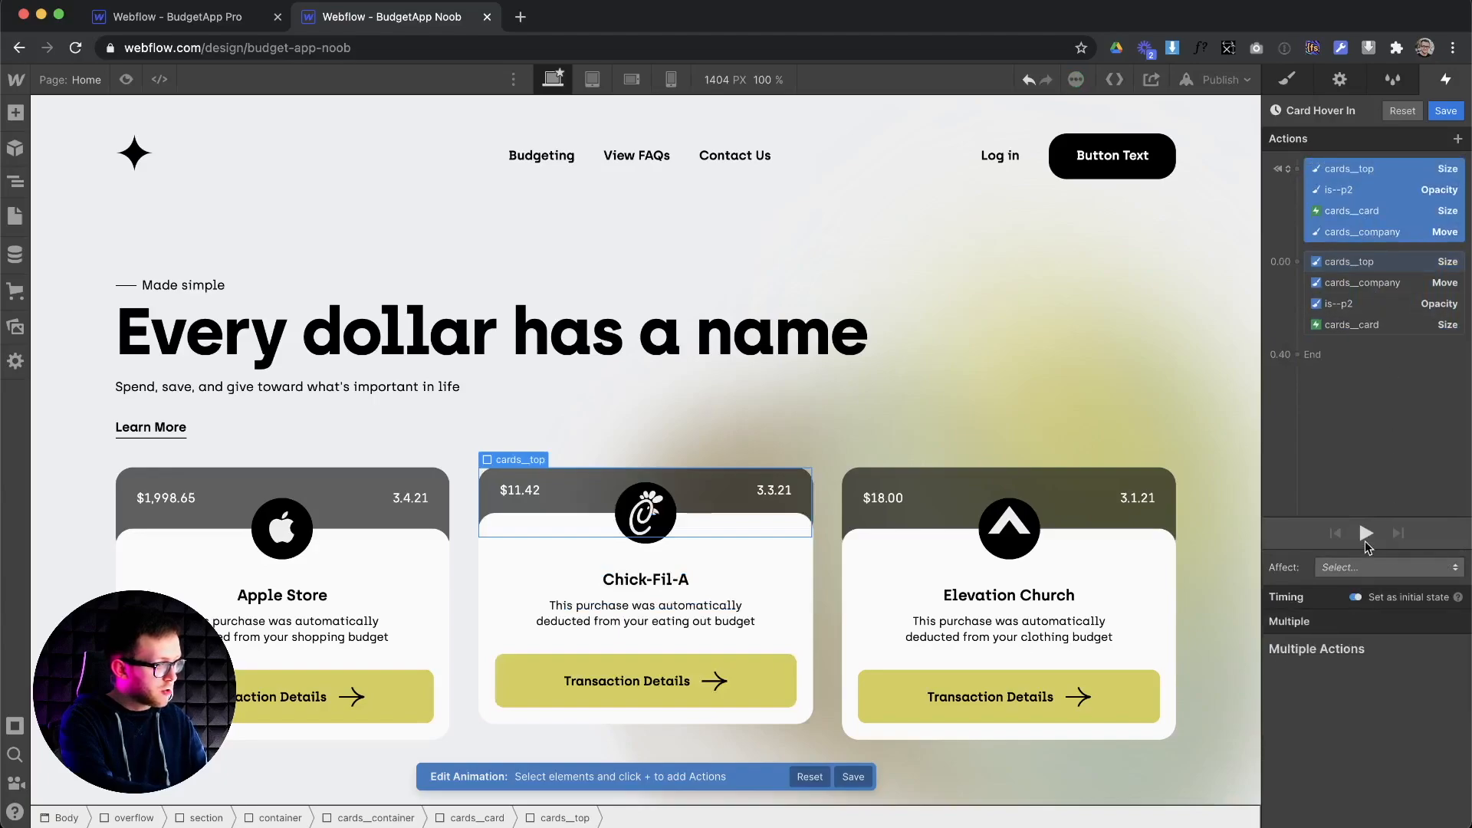
Set the duration of the four 0.00 s actions in Card Hover In to 0.5 s, preview the animation, and save it
click(1366, 534)
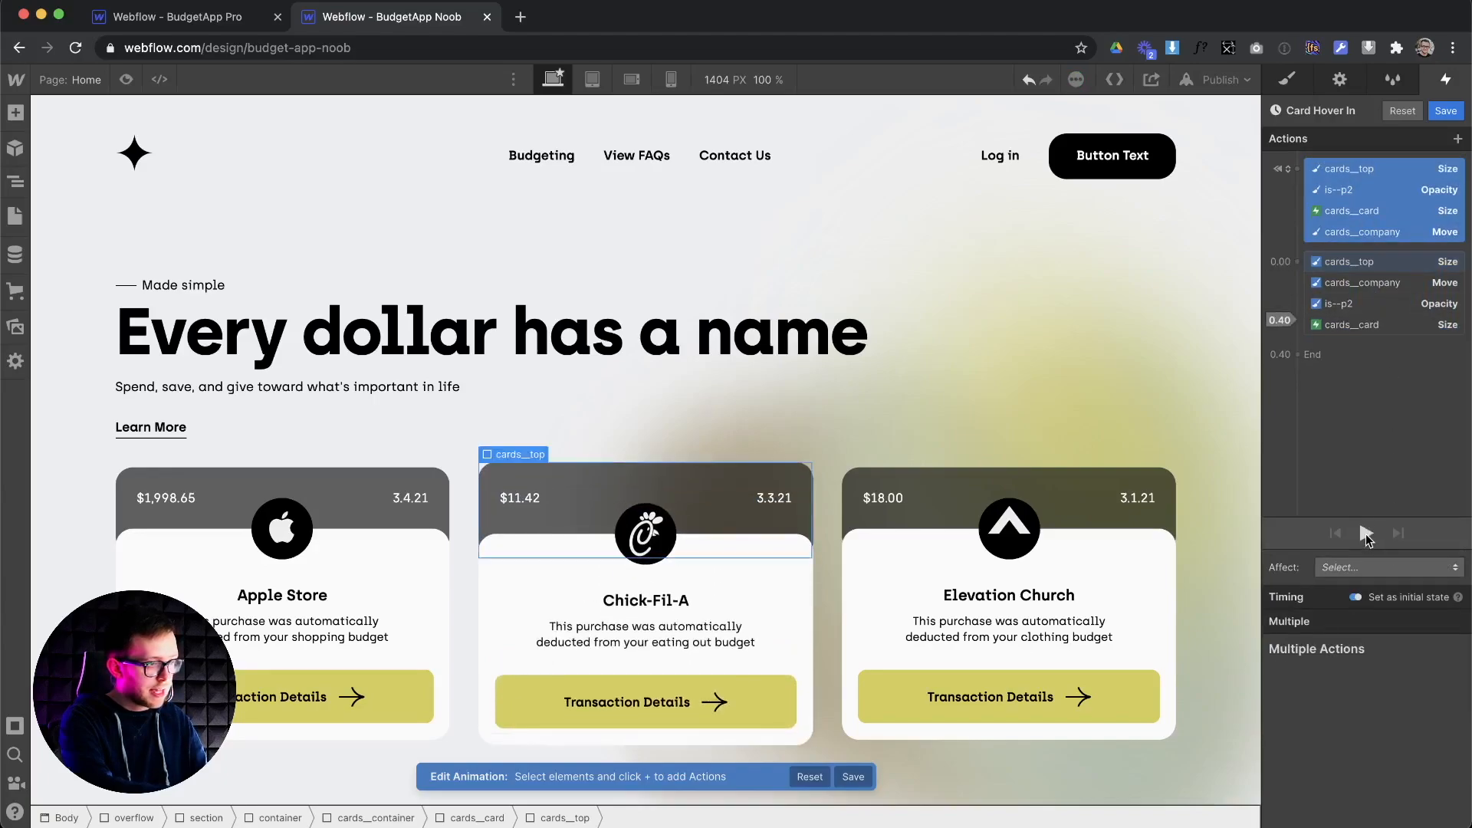
click(1388, 265)
shift+click(1373, 326)
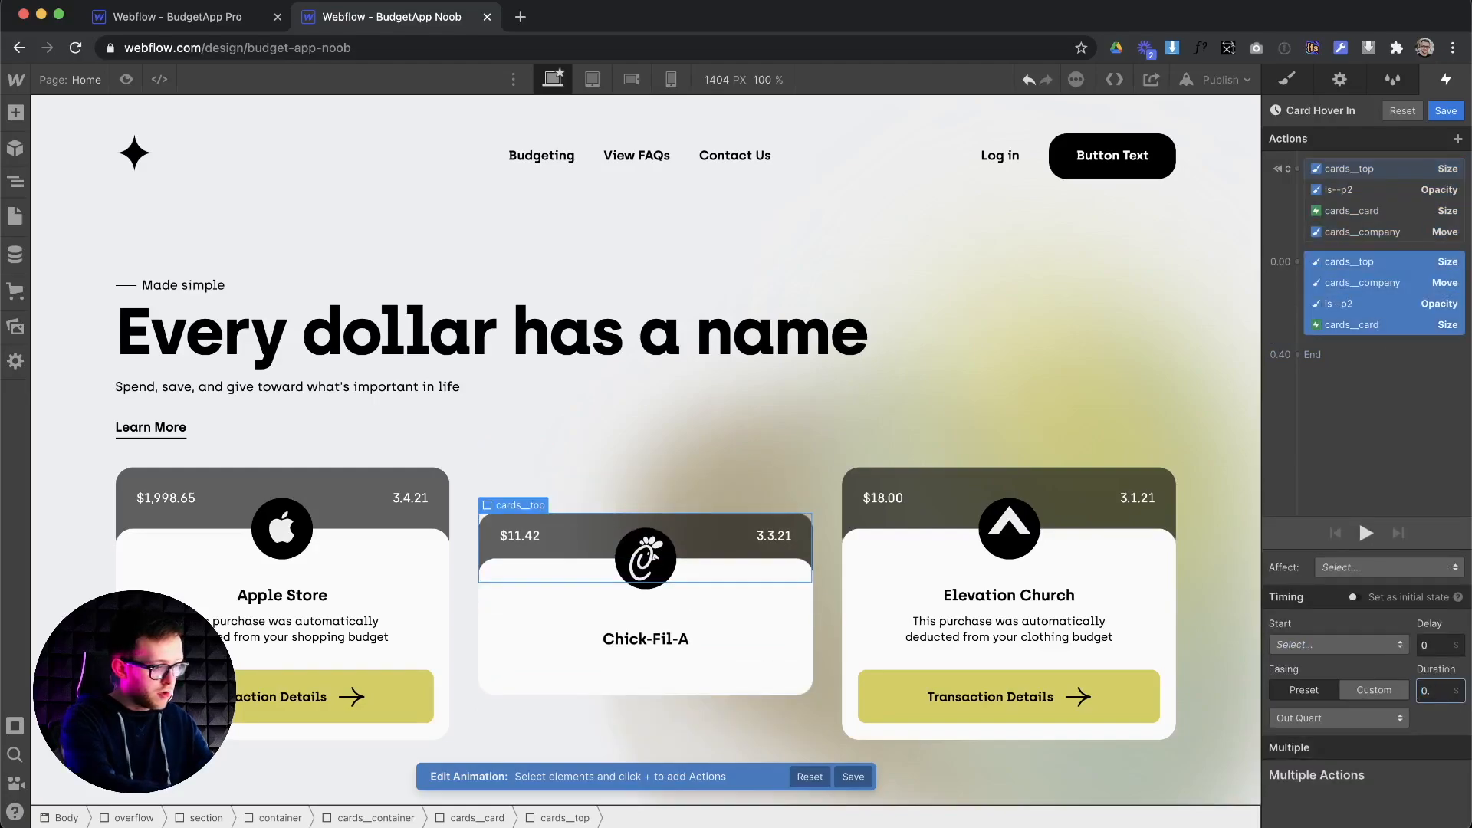
click(1364, 532)
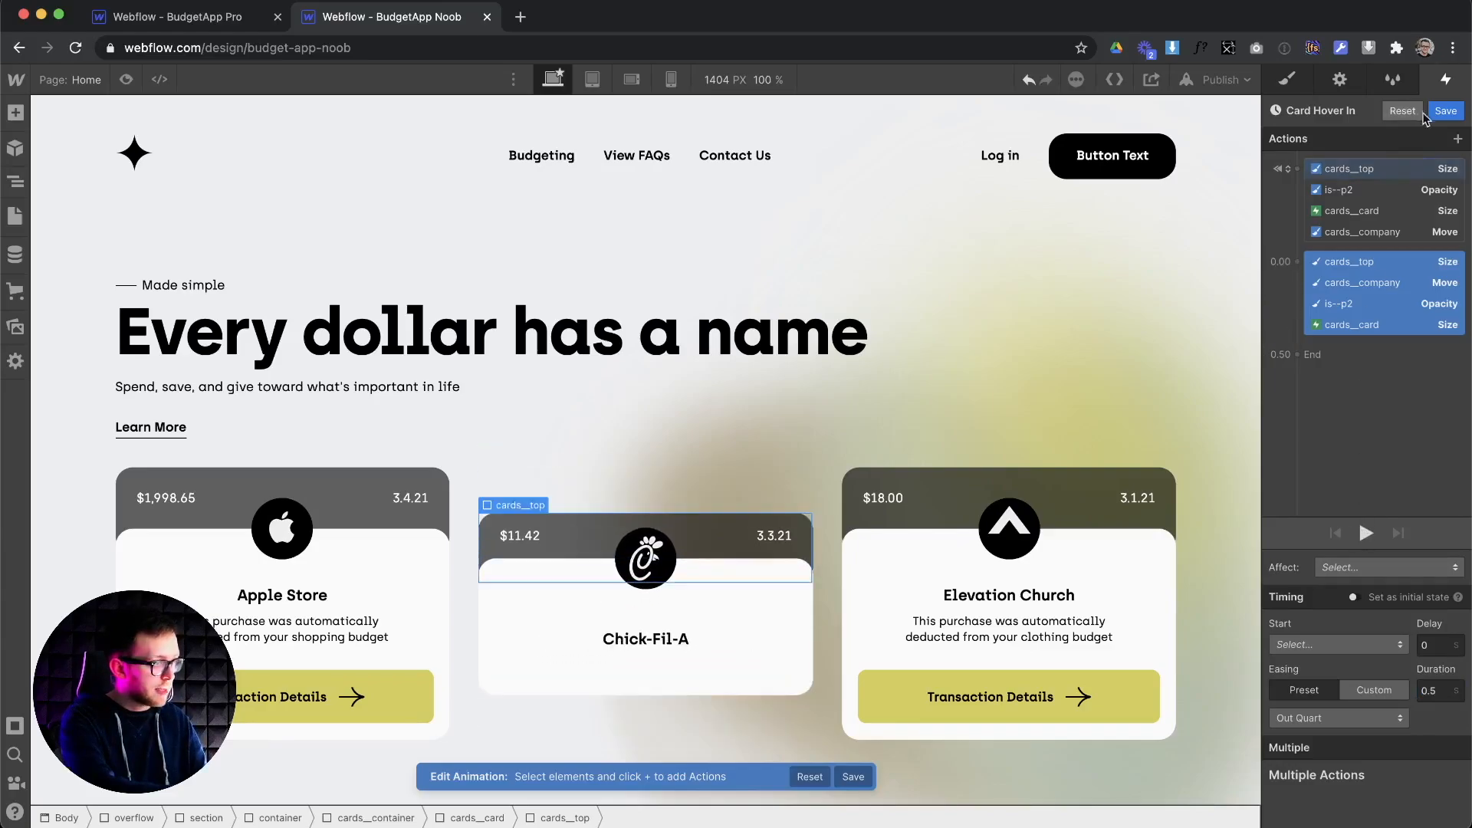
click(1446, 111)
Duplicate the Card Hover In animation and open the duplicate as the hover-out animation
click(1342, 491)
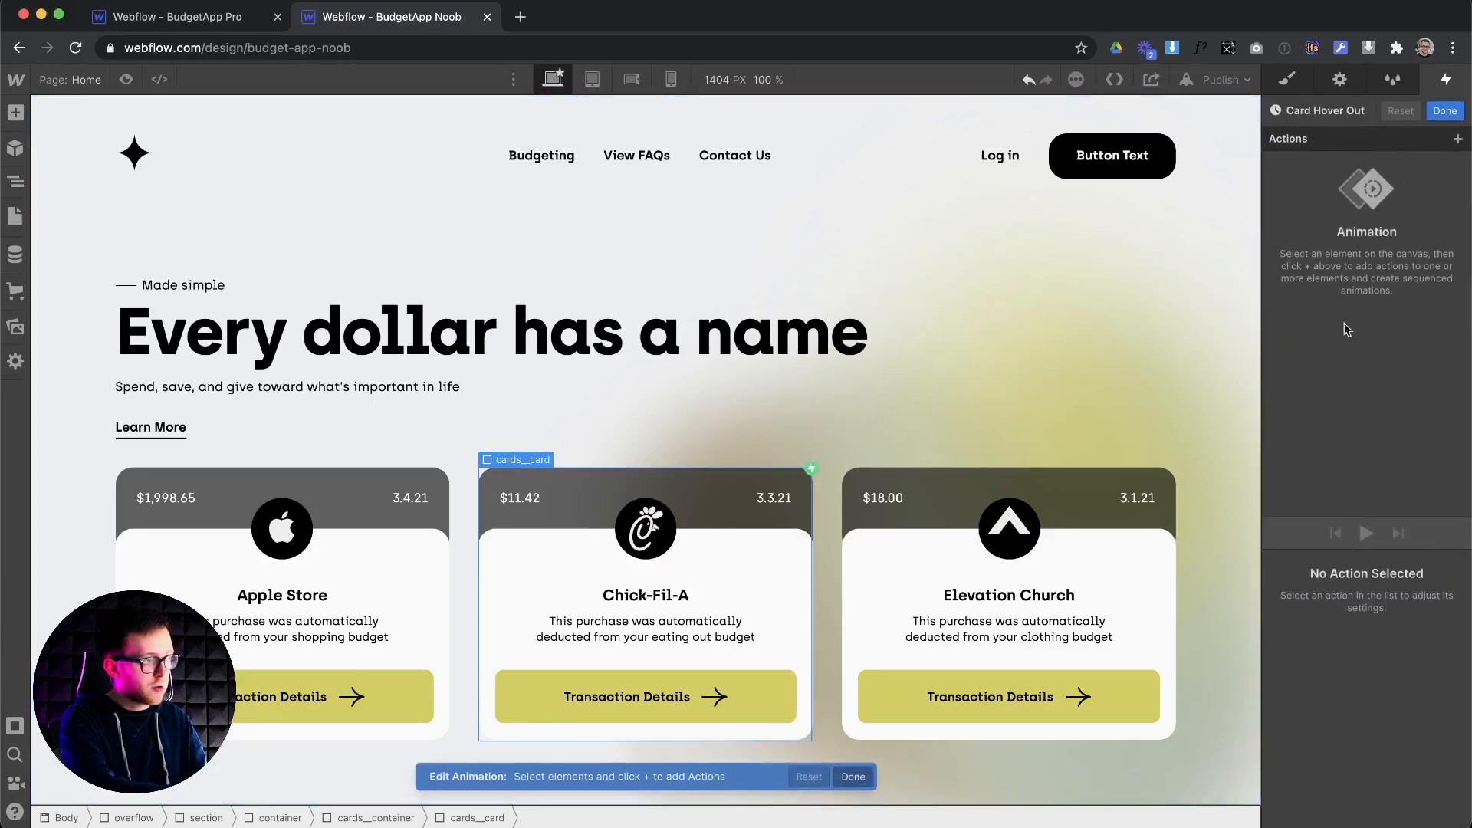
click(1444, 110)
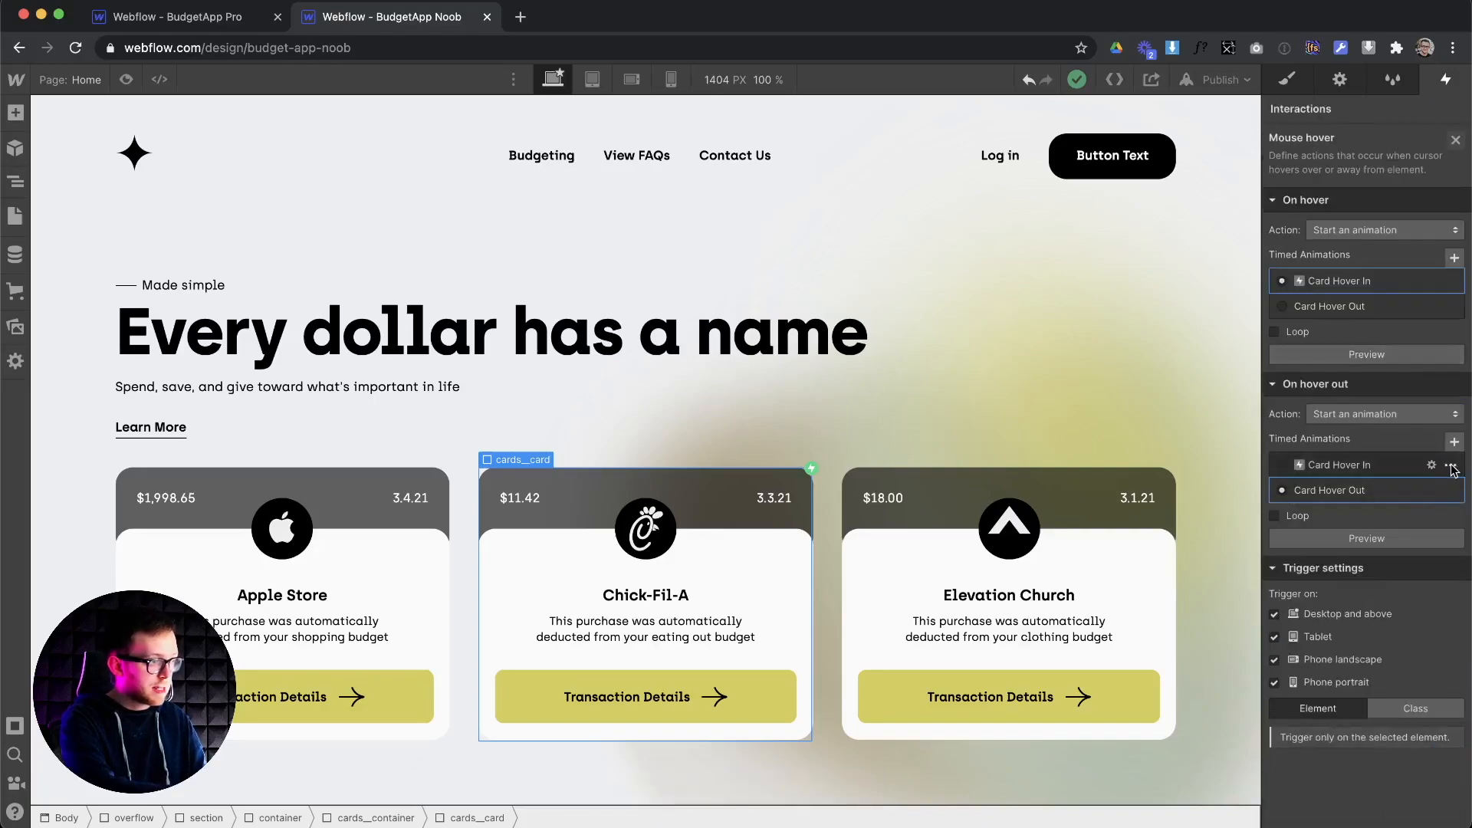
click(1451, 467)
click(1406, 527)
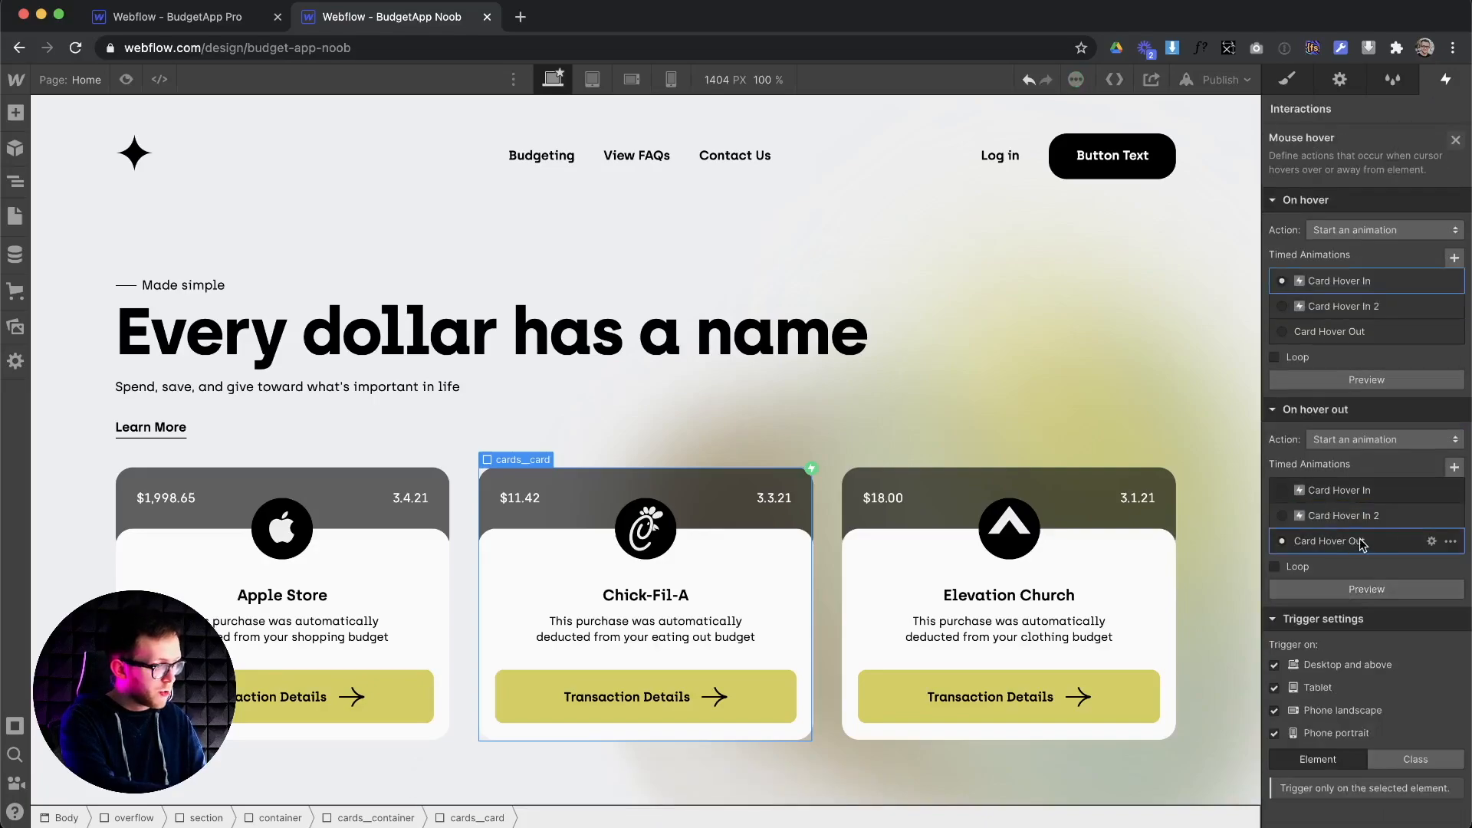
click(1370, 516)
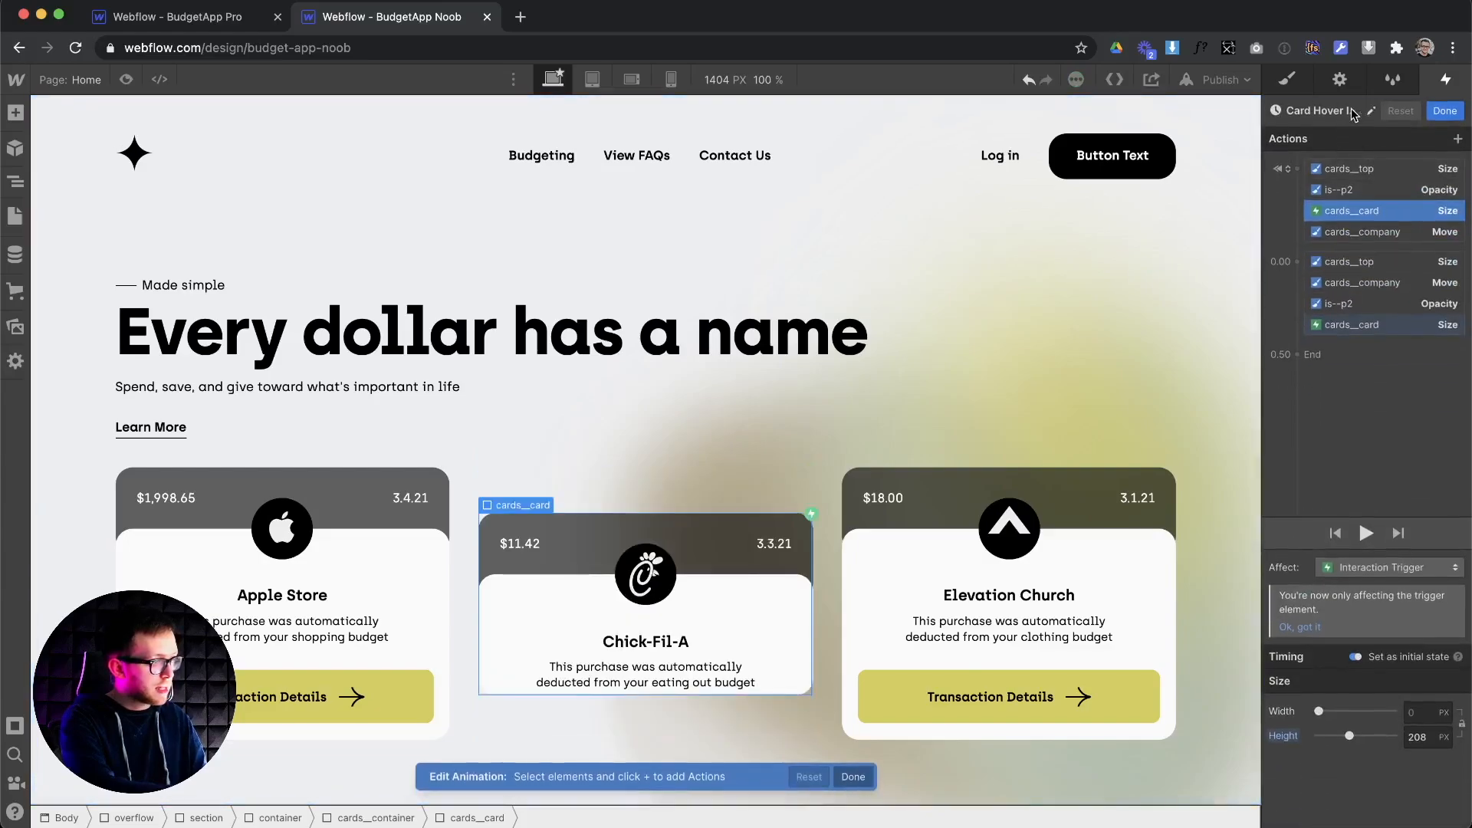
Rename the duplicated animation as Card Hover New Out
click(1352, 114)
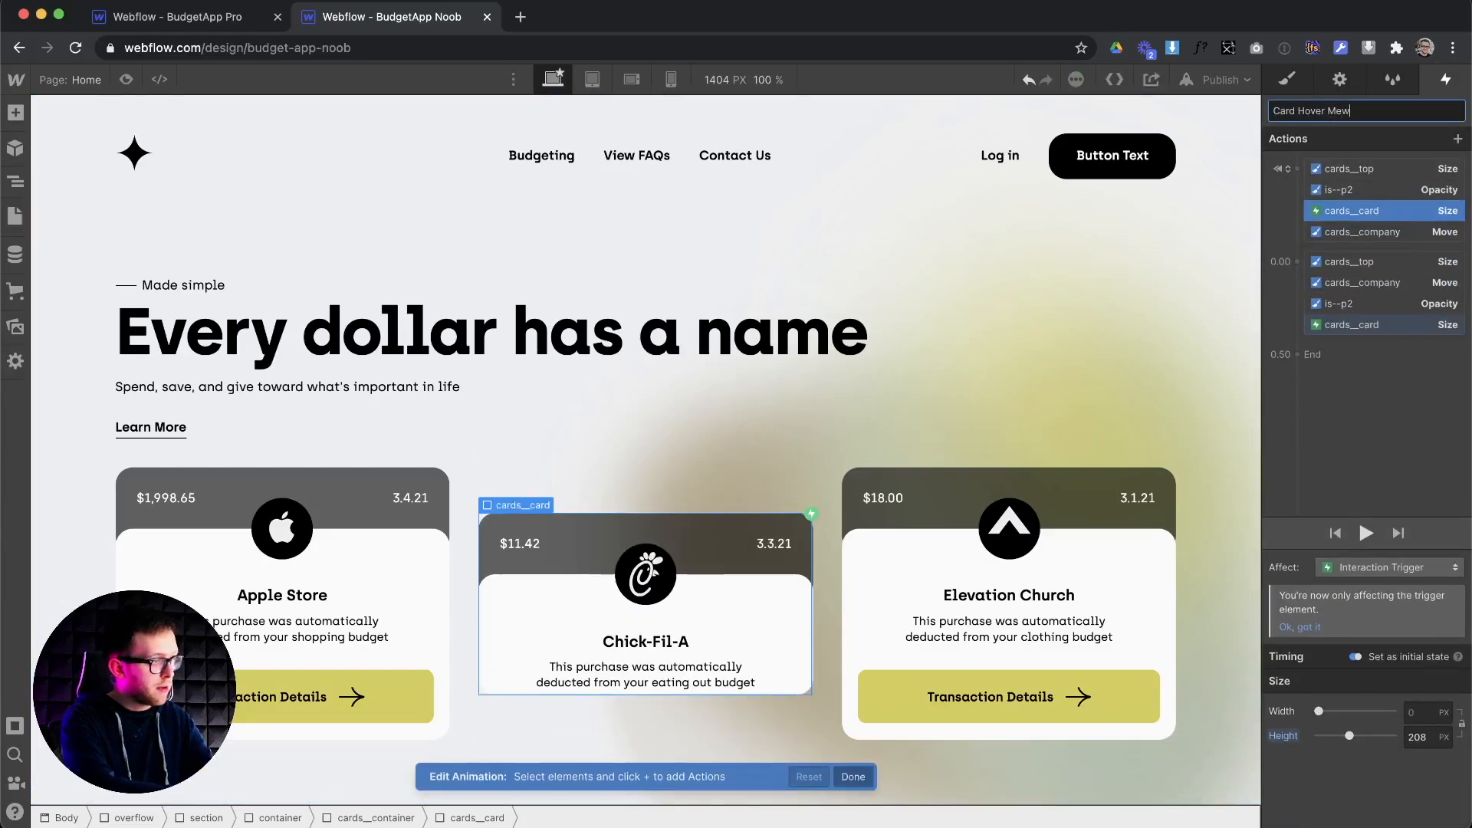
text(New O)
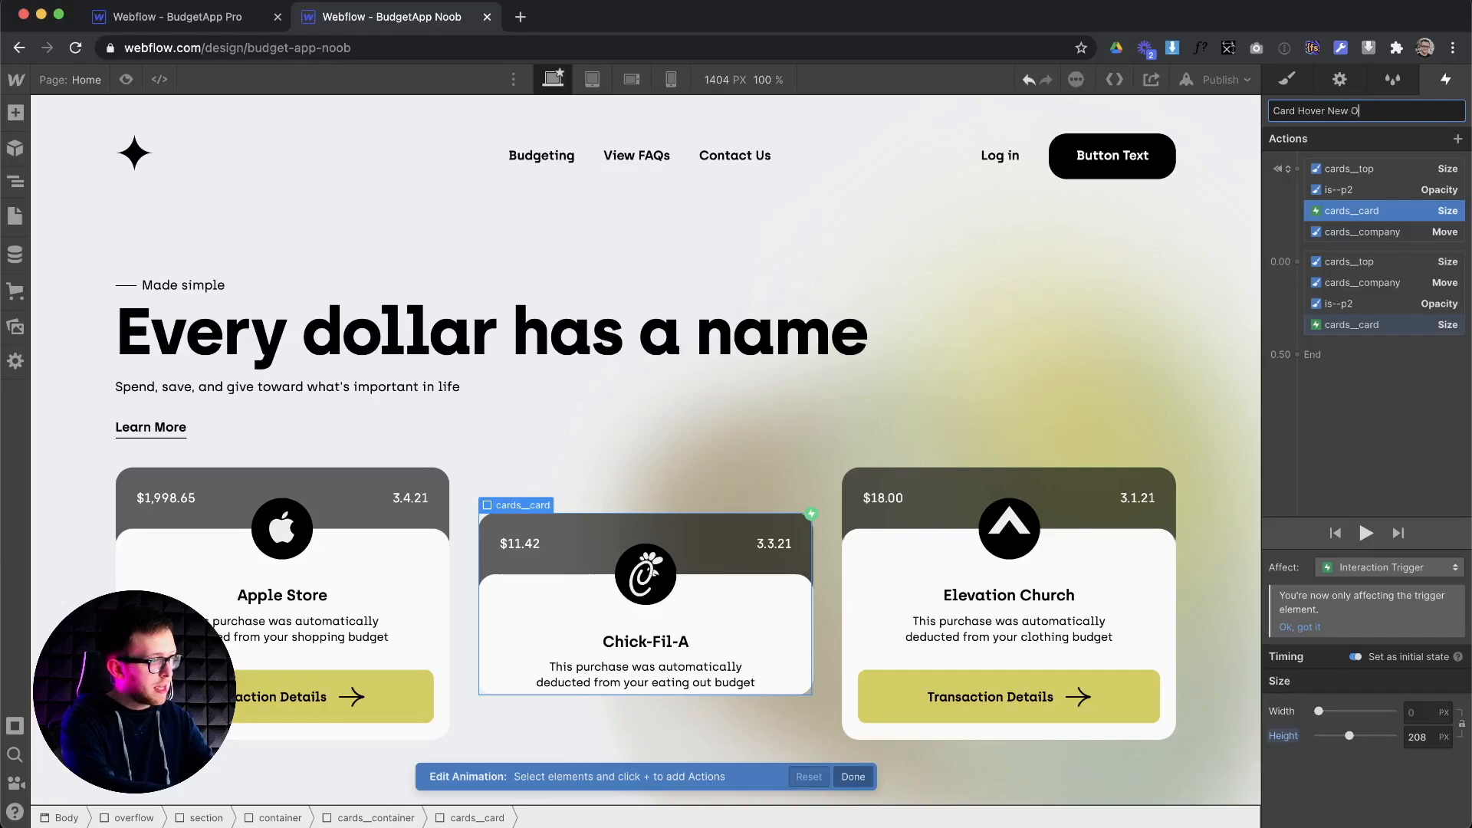
text(ut)
key(Return)
Delete the four 0.00 s actions below the initial-state group in Card Hover New Out
click(1353, 261)
shift+click(1359, 326)
key(Delete)
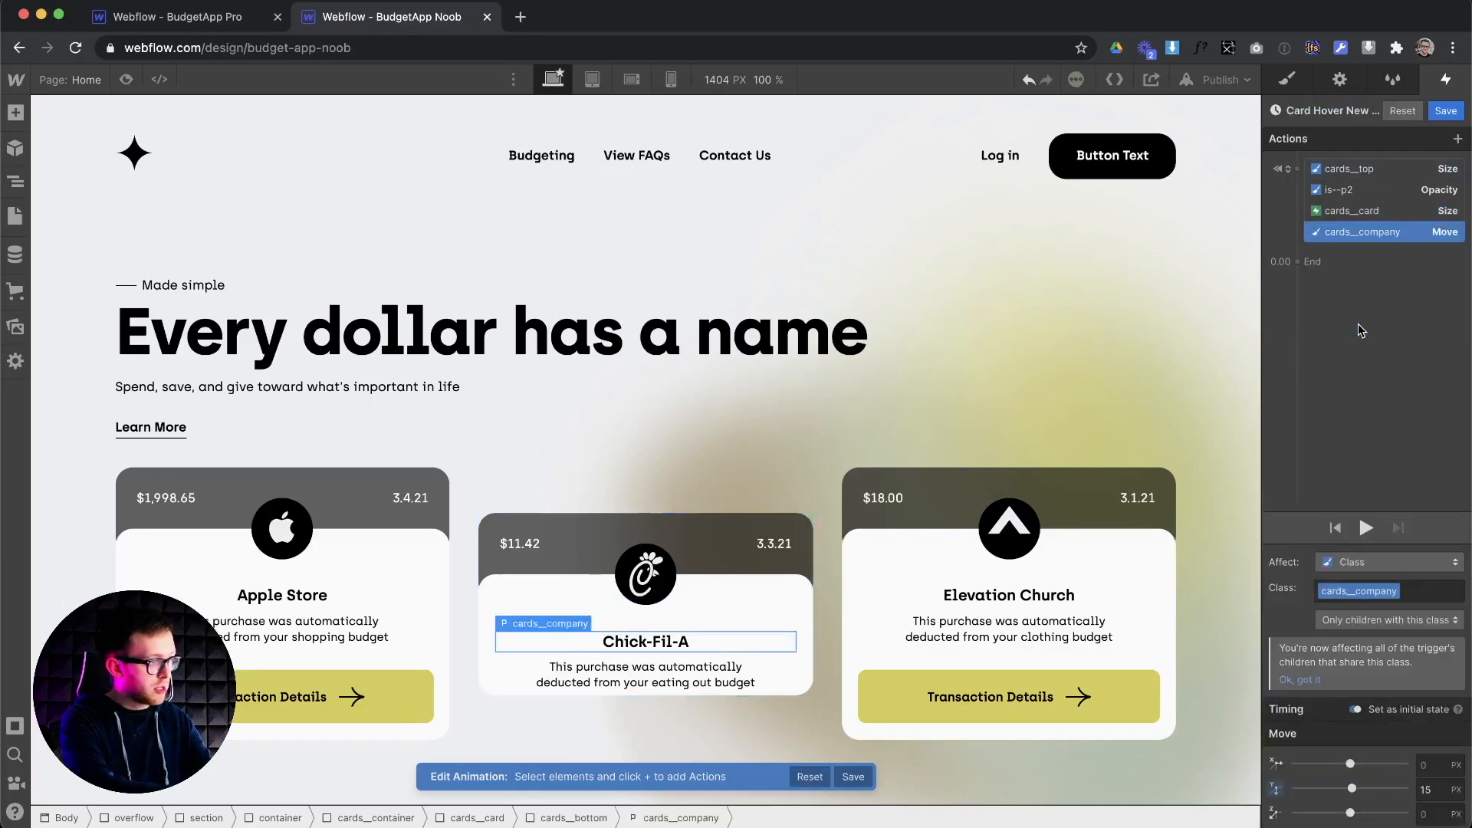
Turn off the initial state for the four remaining actions, apply Out Quart easing, and save Card Hover New Out
shift+click(1371, 172)
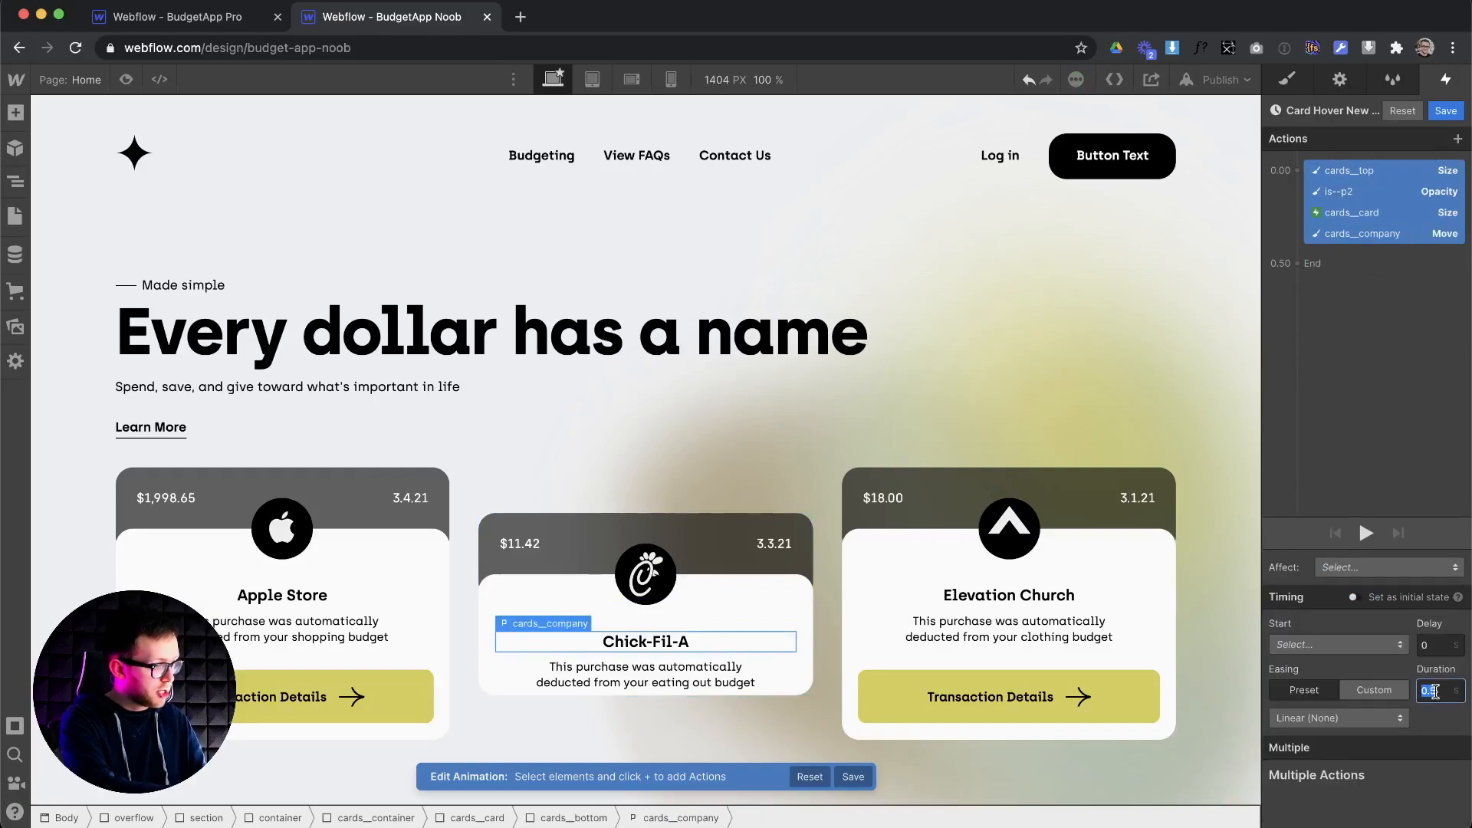
click(1357, 716)
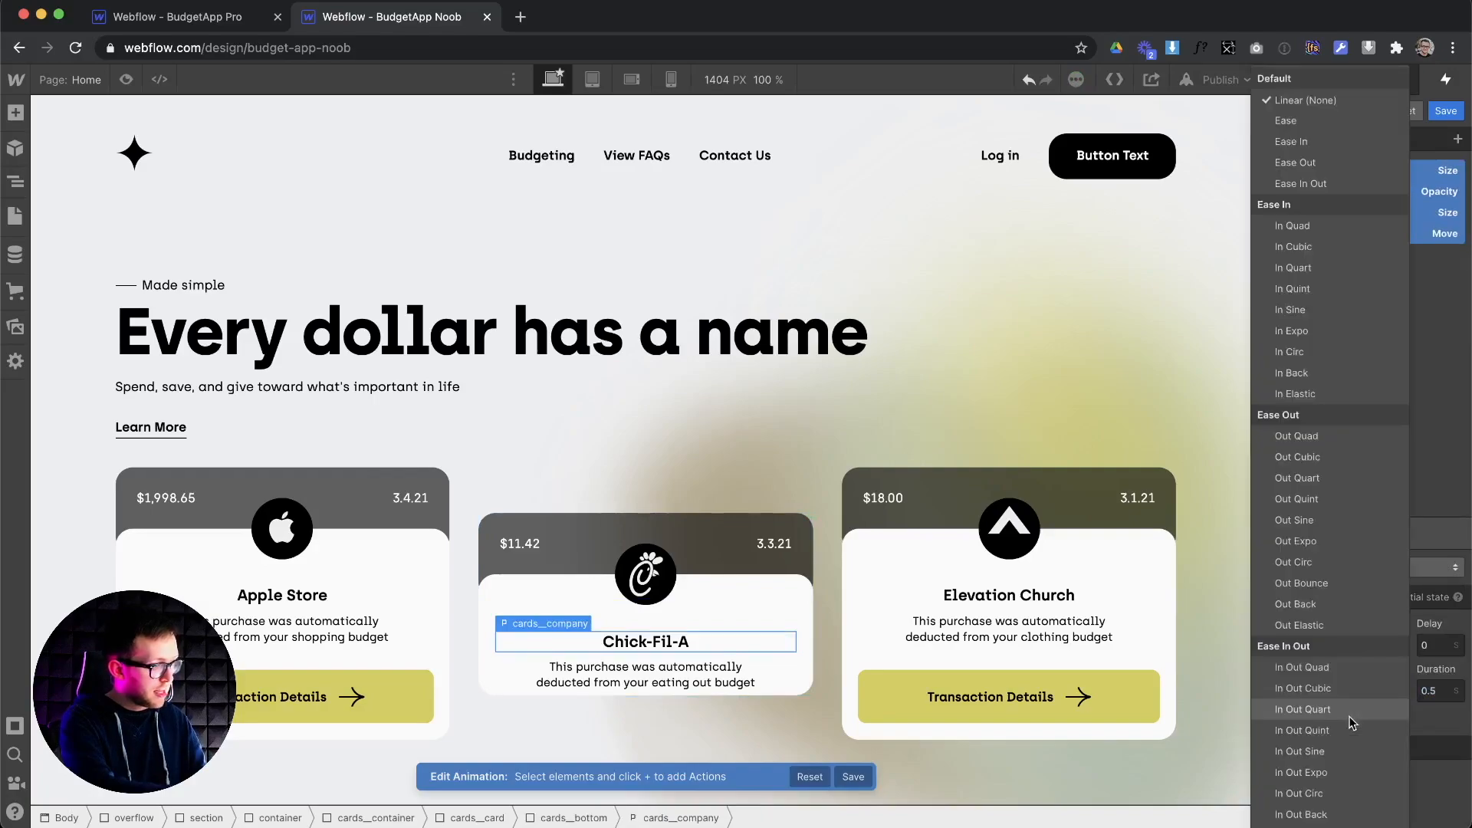
click(1322, 477)
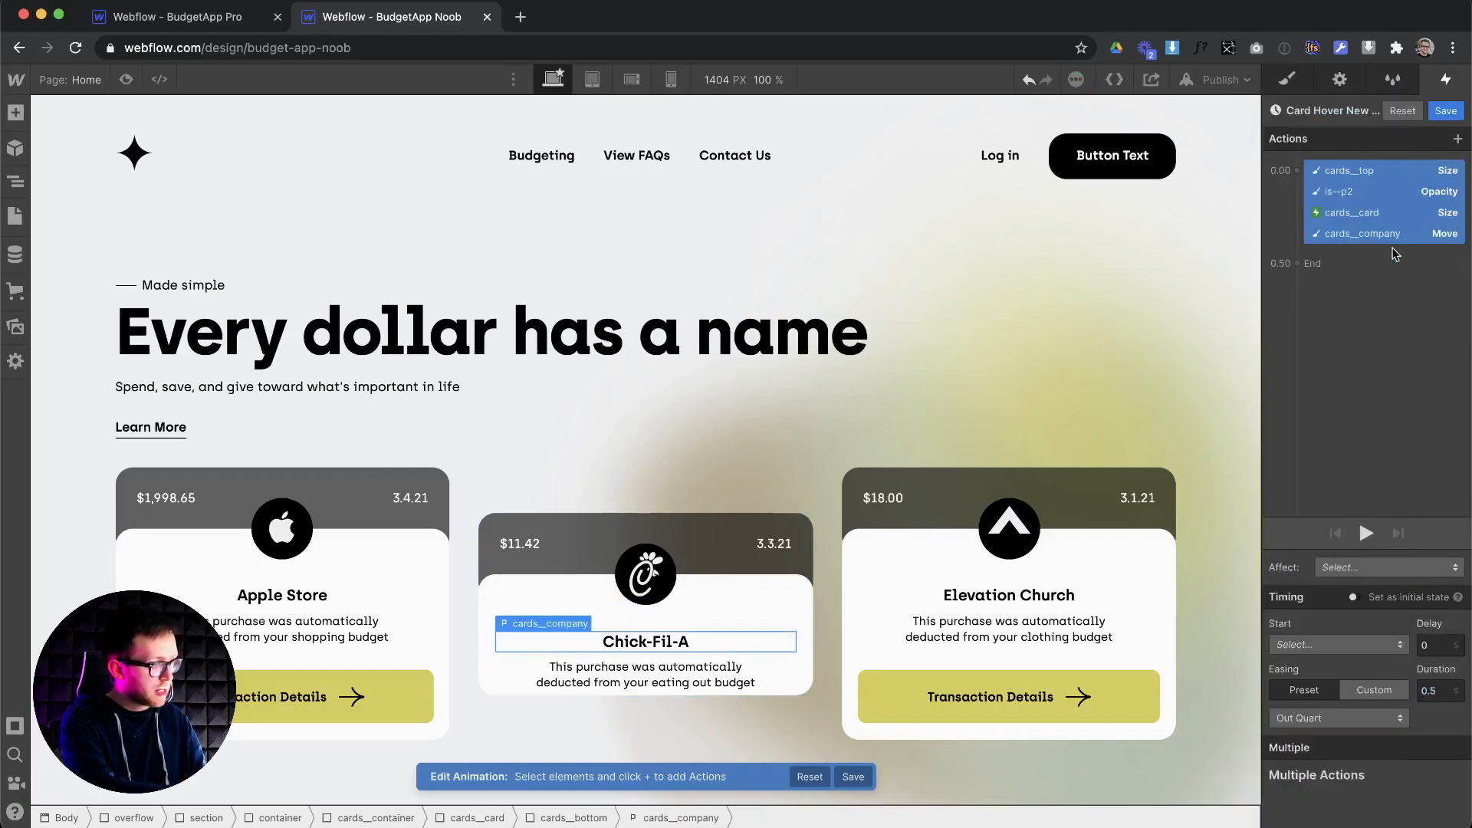
click(1445, 112)
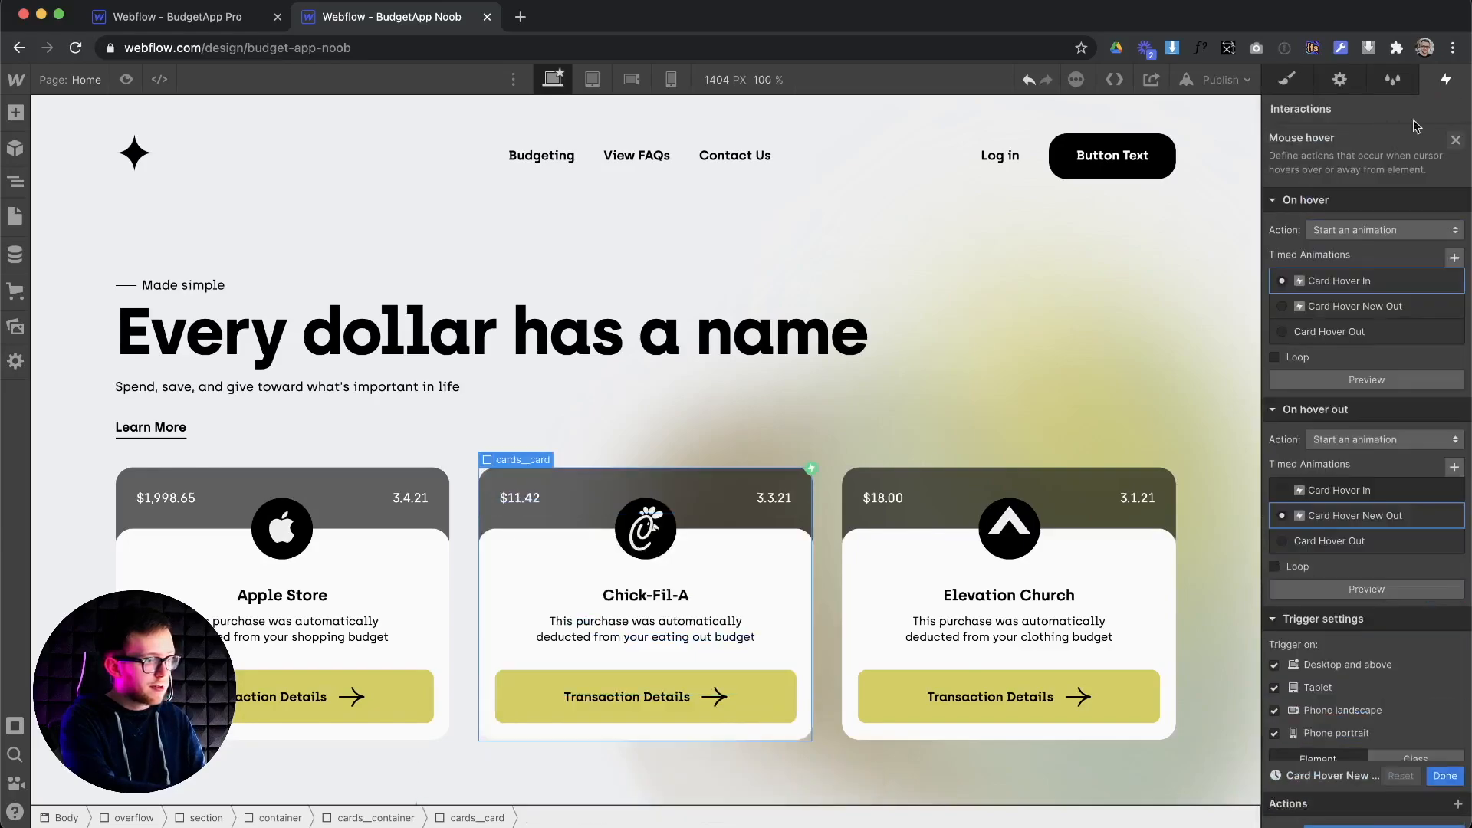
Preview the page and test the hover animation on the Chick-Fil-A card
click(127, 80)
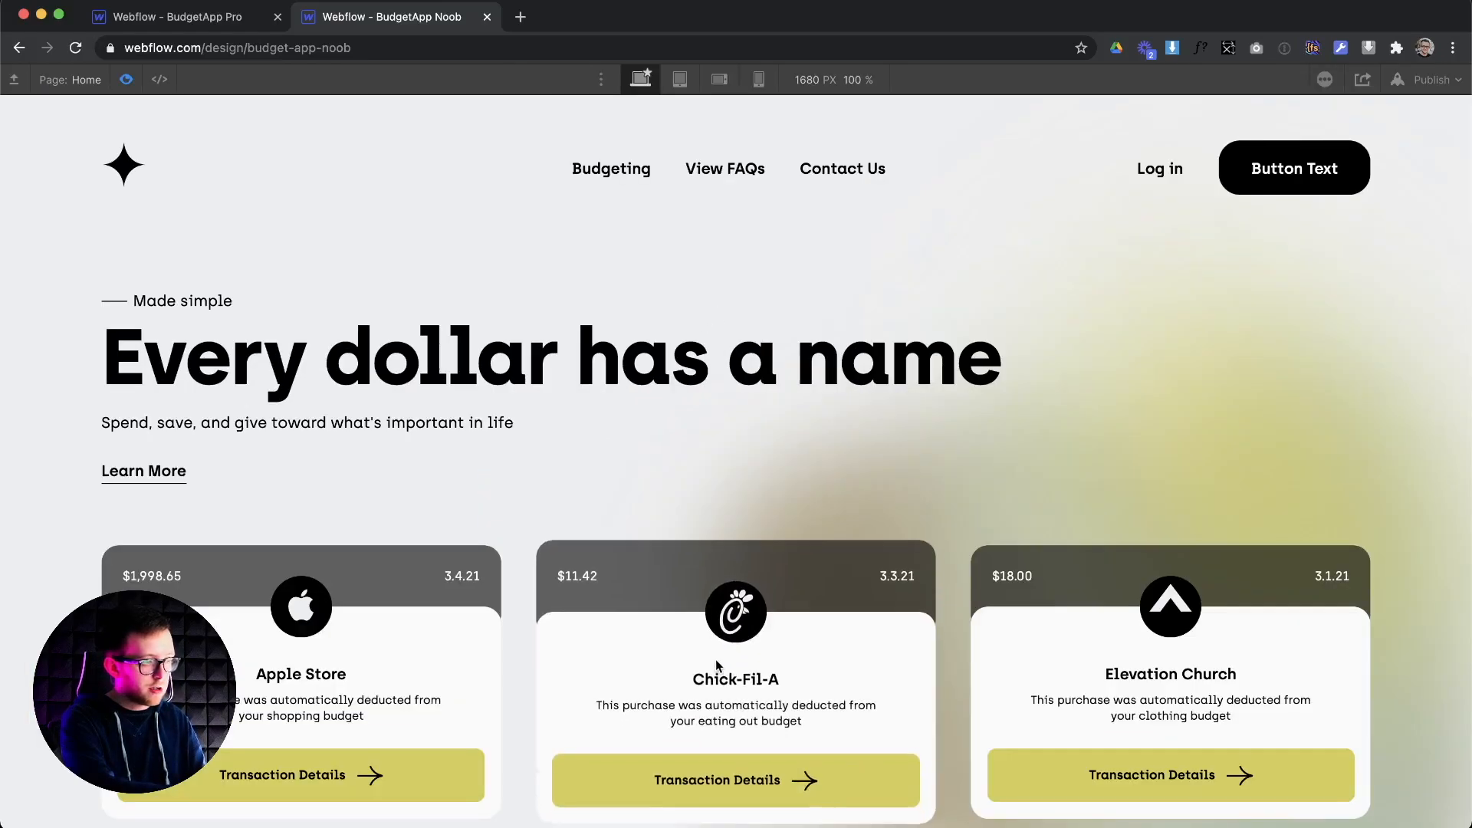
mouse_move(696, 656)
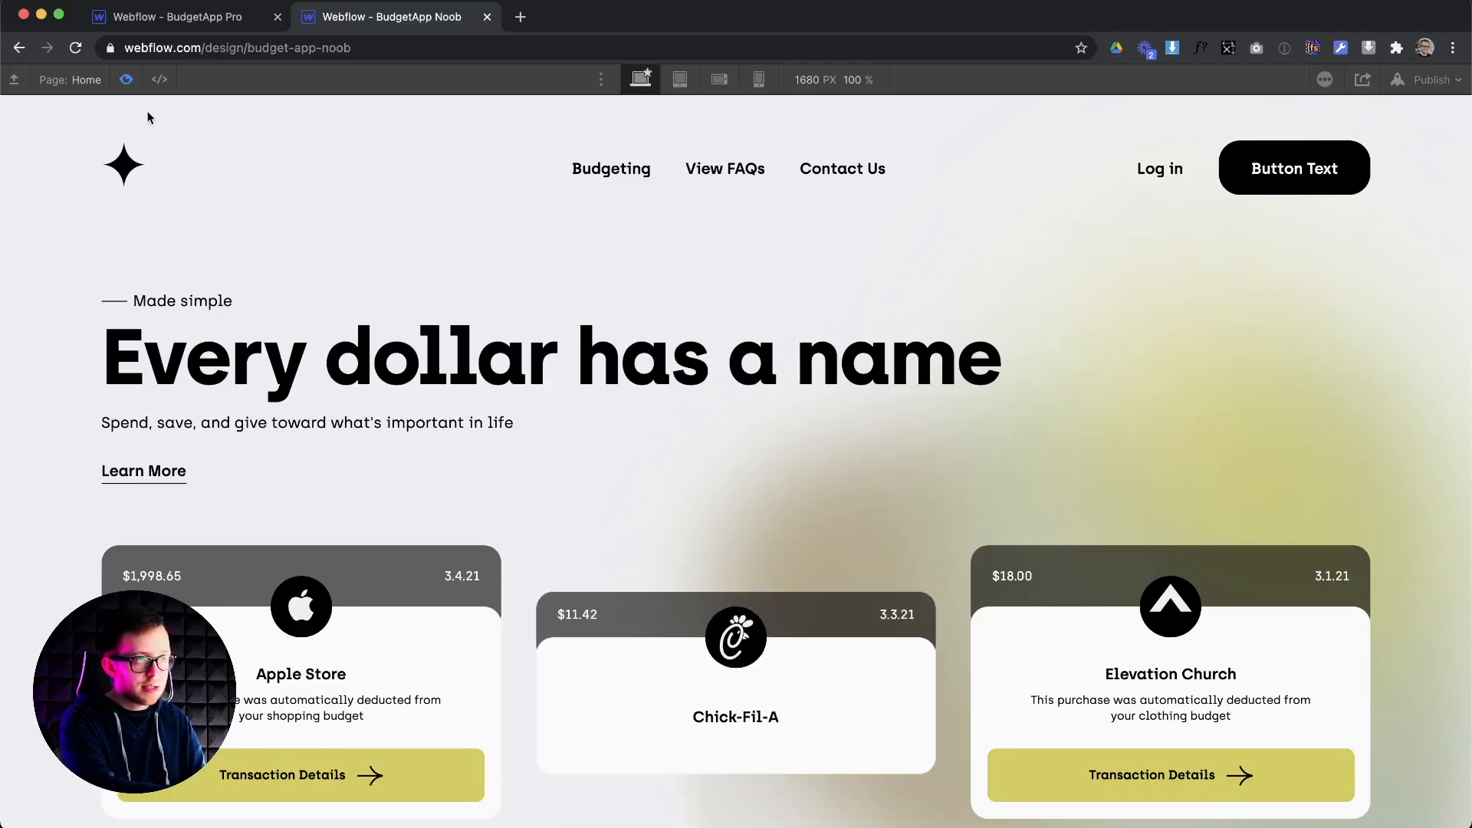
click(129, 81)
Add a mouse hover trigger to the Elevation Church cards__card that starts the Card Hover In animation on hover
click(871, 536)
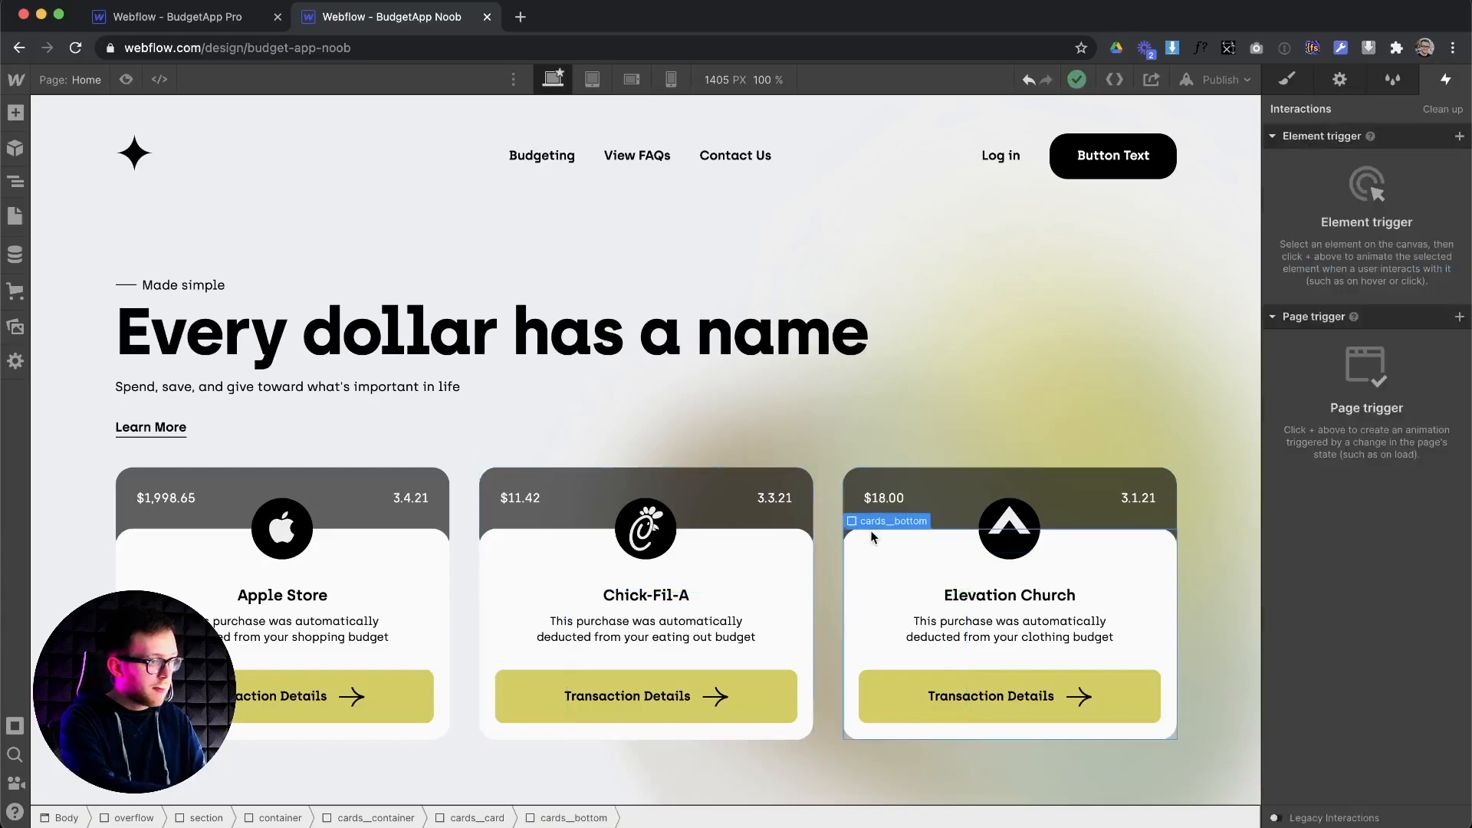
click(872, 523)
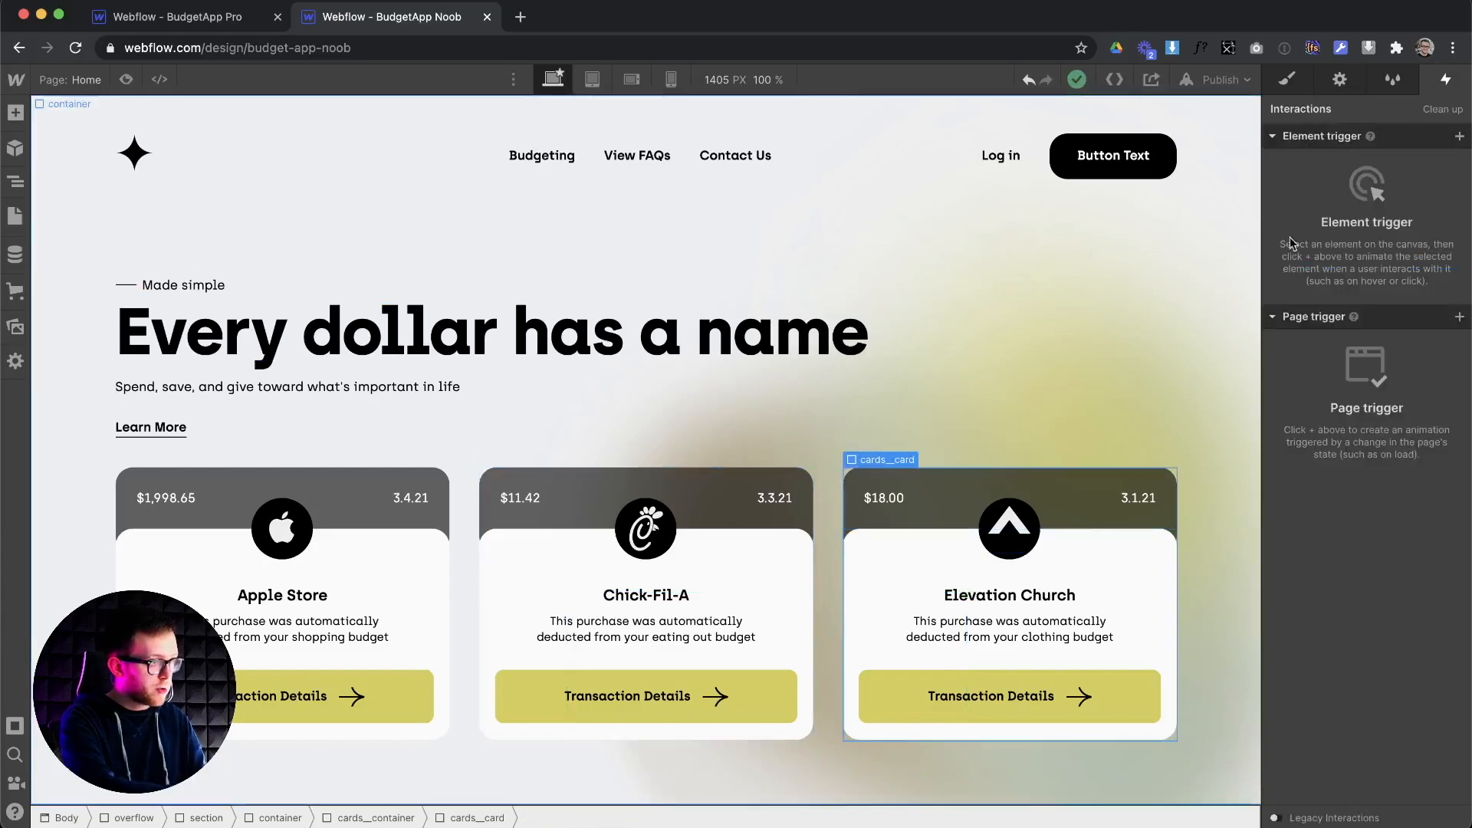
click(1459, 136)
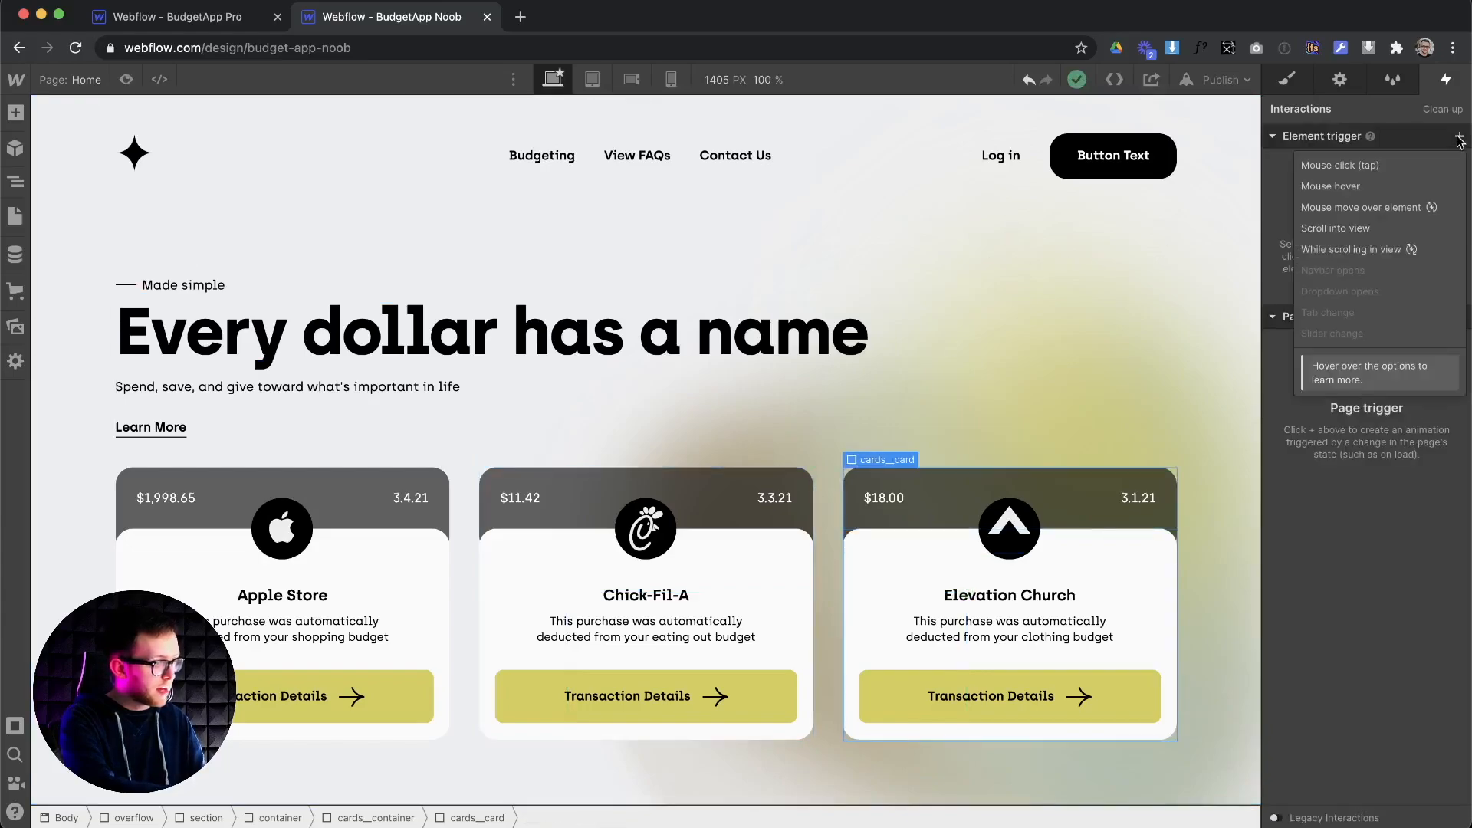
click(1369, 187)
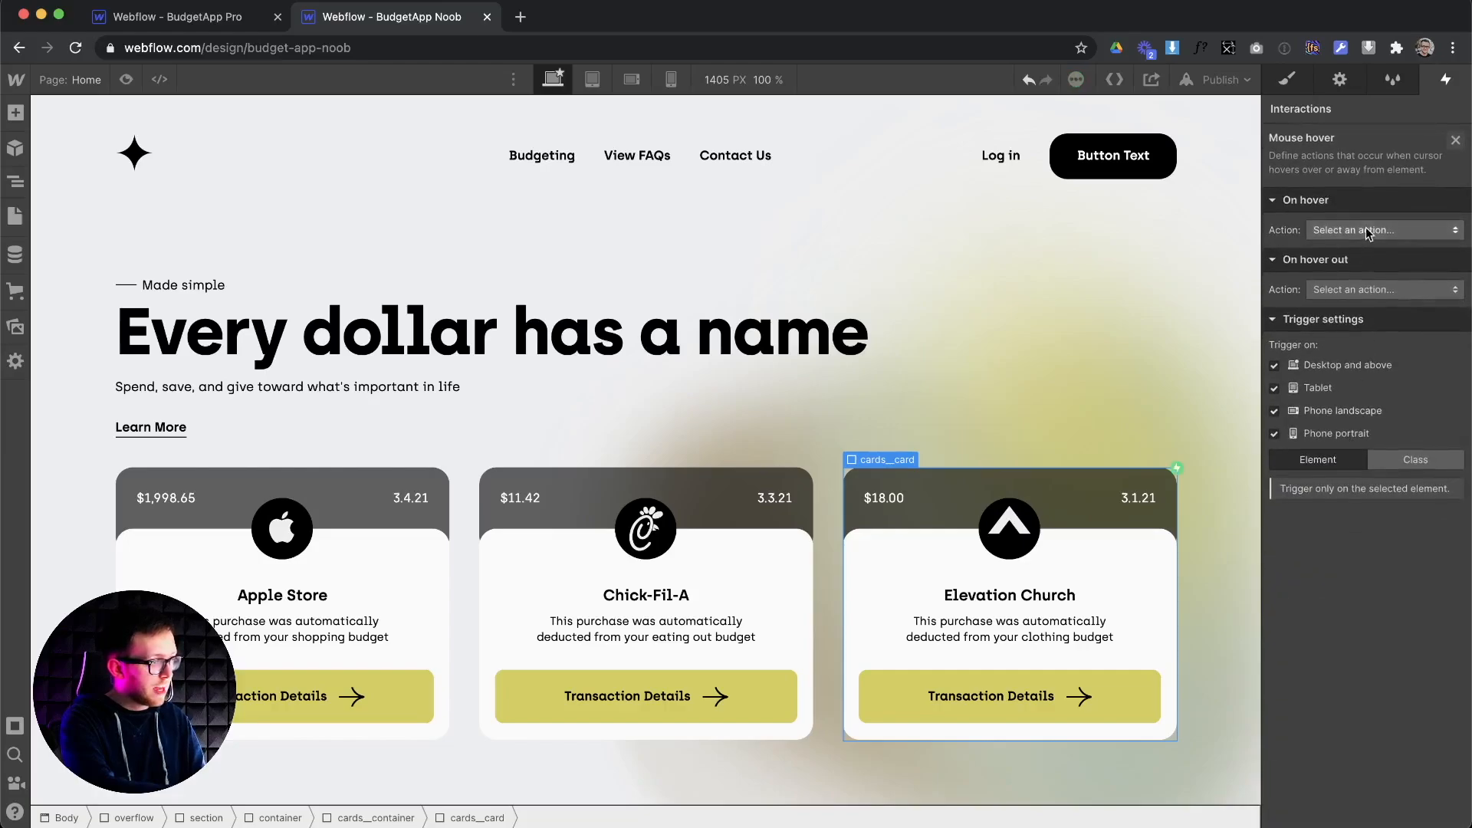
click(1367, 232)
click(1361, 270)
click(1341, 284)
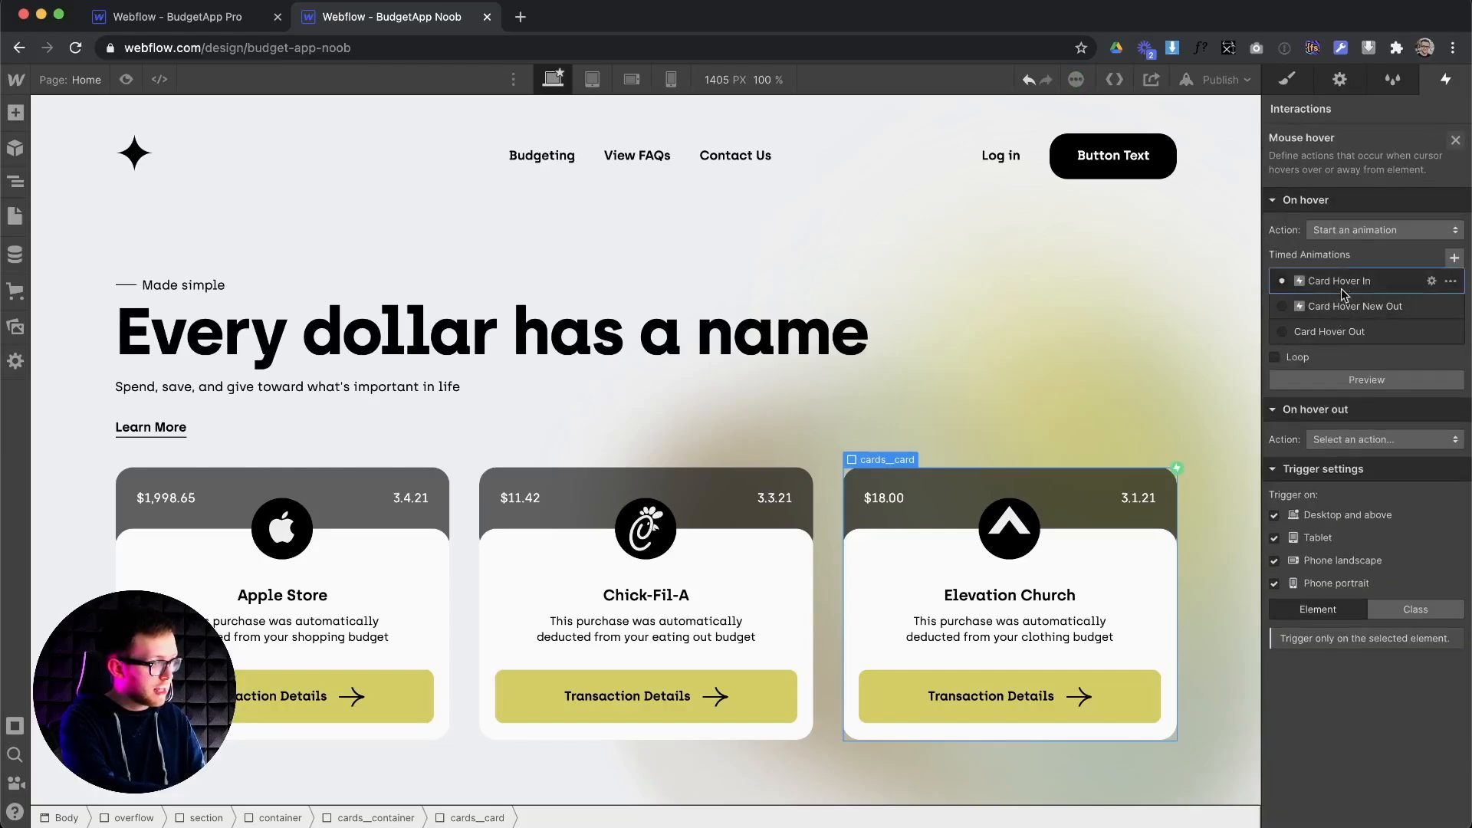
Start the Card Hover New Out animation when hovering out of the Elevation Church card, and preview the page
click(1368, 439)
click(1362, 385)
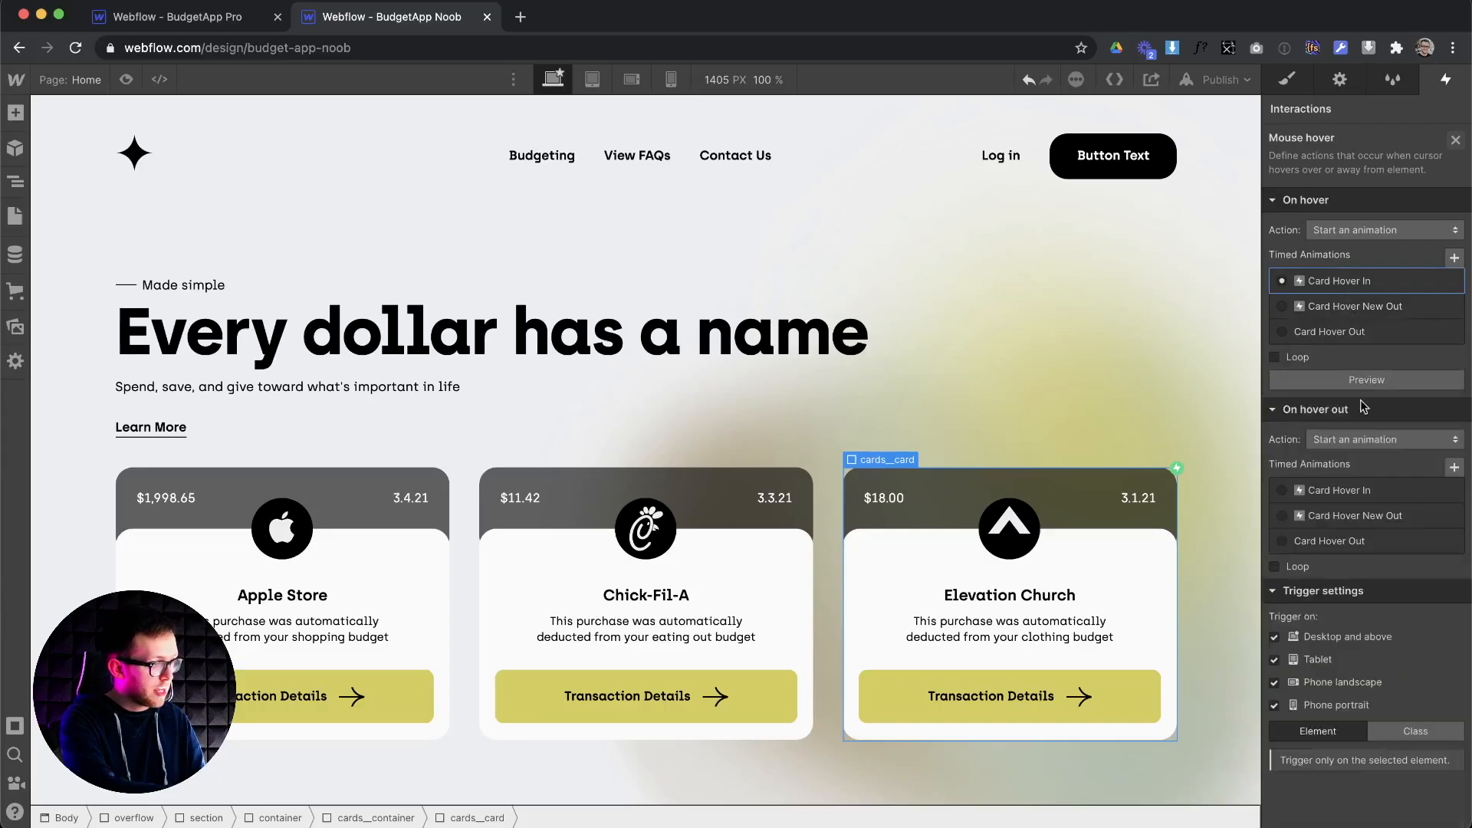
click(1363, 519)
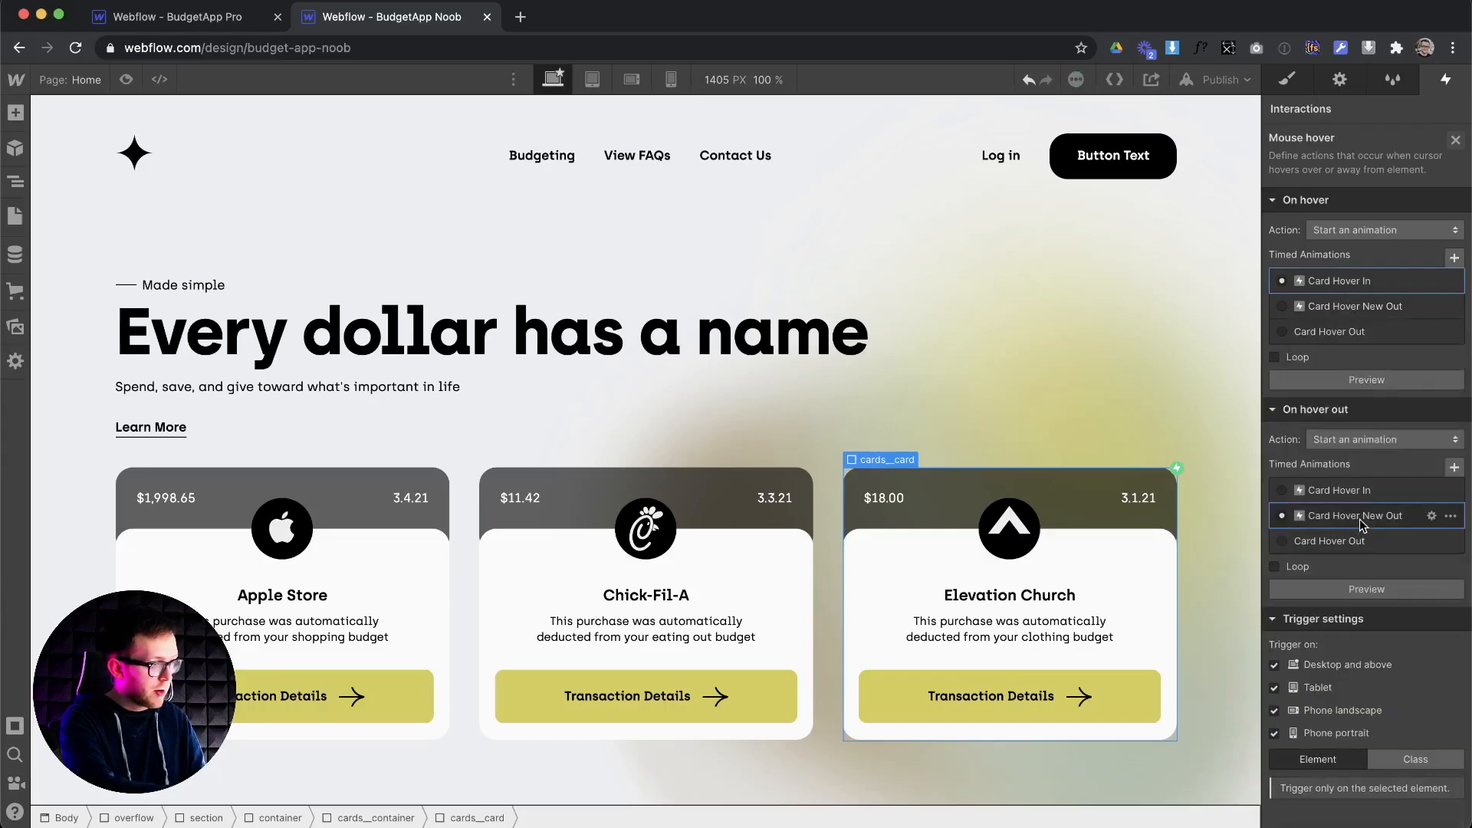
click(1455, 141)
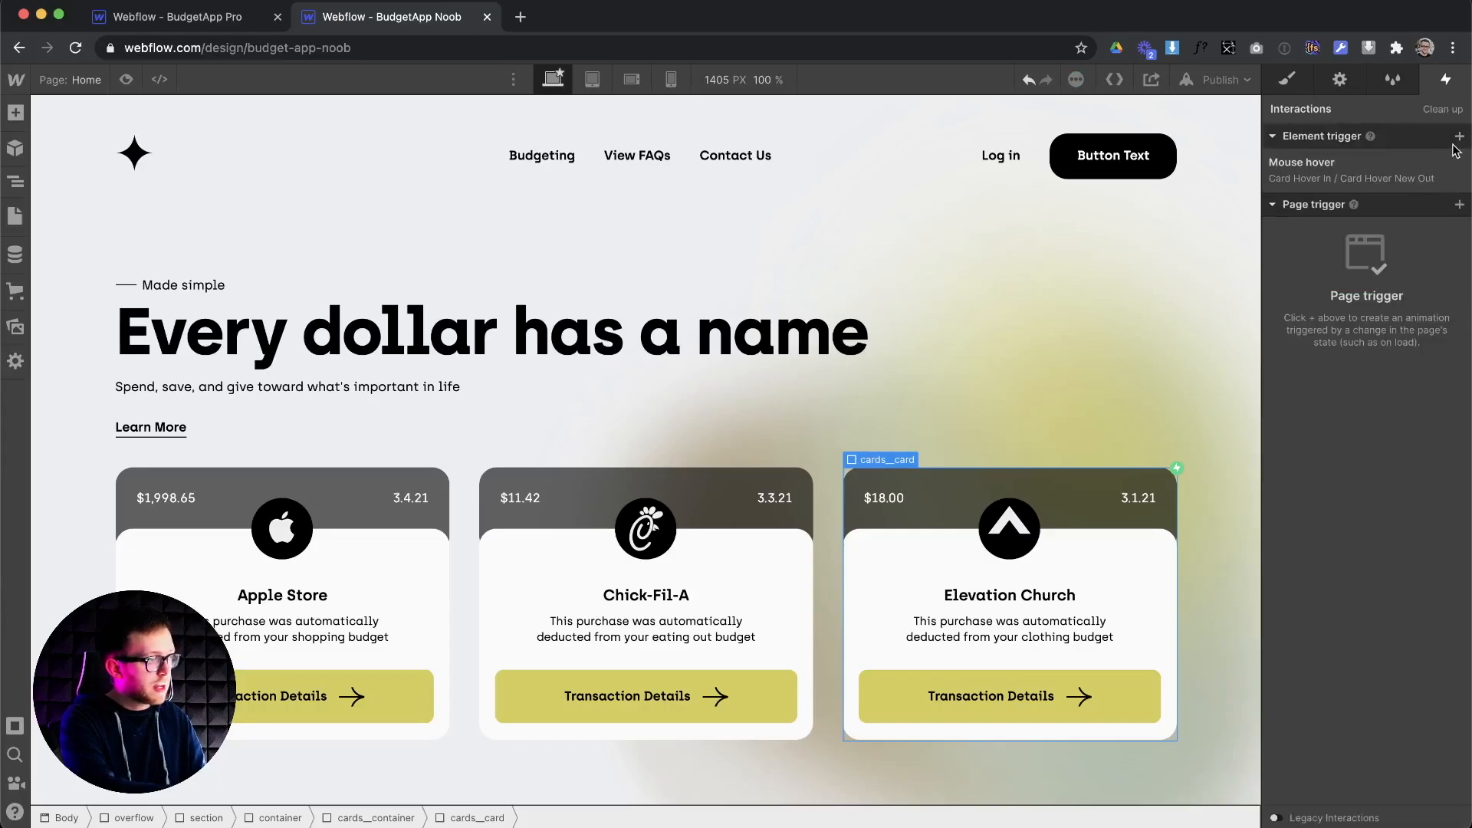
click(126, 78)
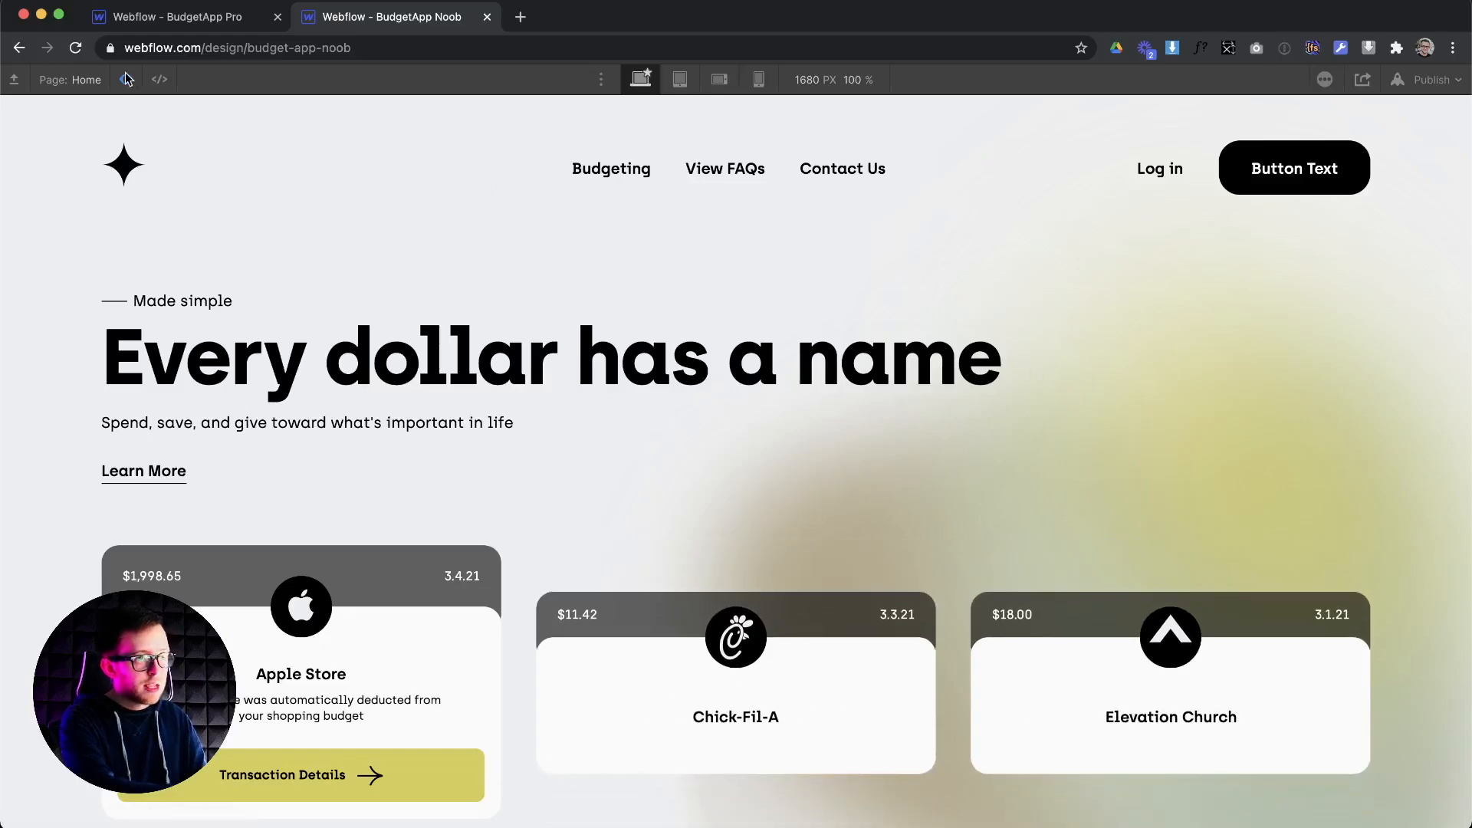
key(super+shift+p)
Select the coins icon in the Budget with a why section and add a page load trigger
scroll(536, 391, down, 10)
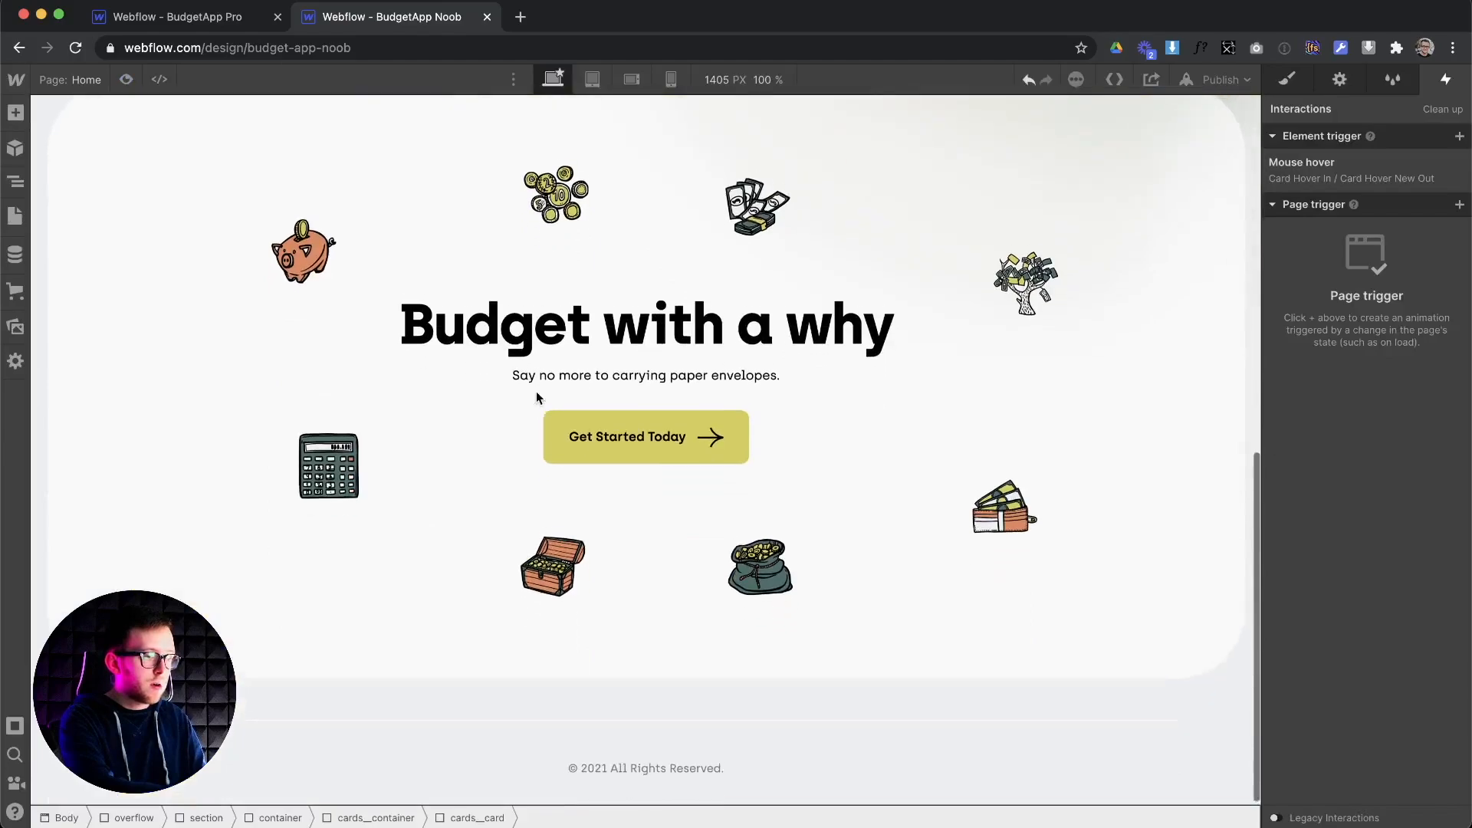
click(583, 251)
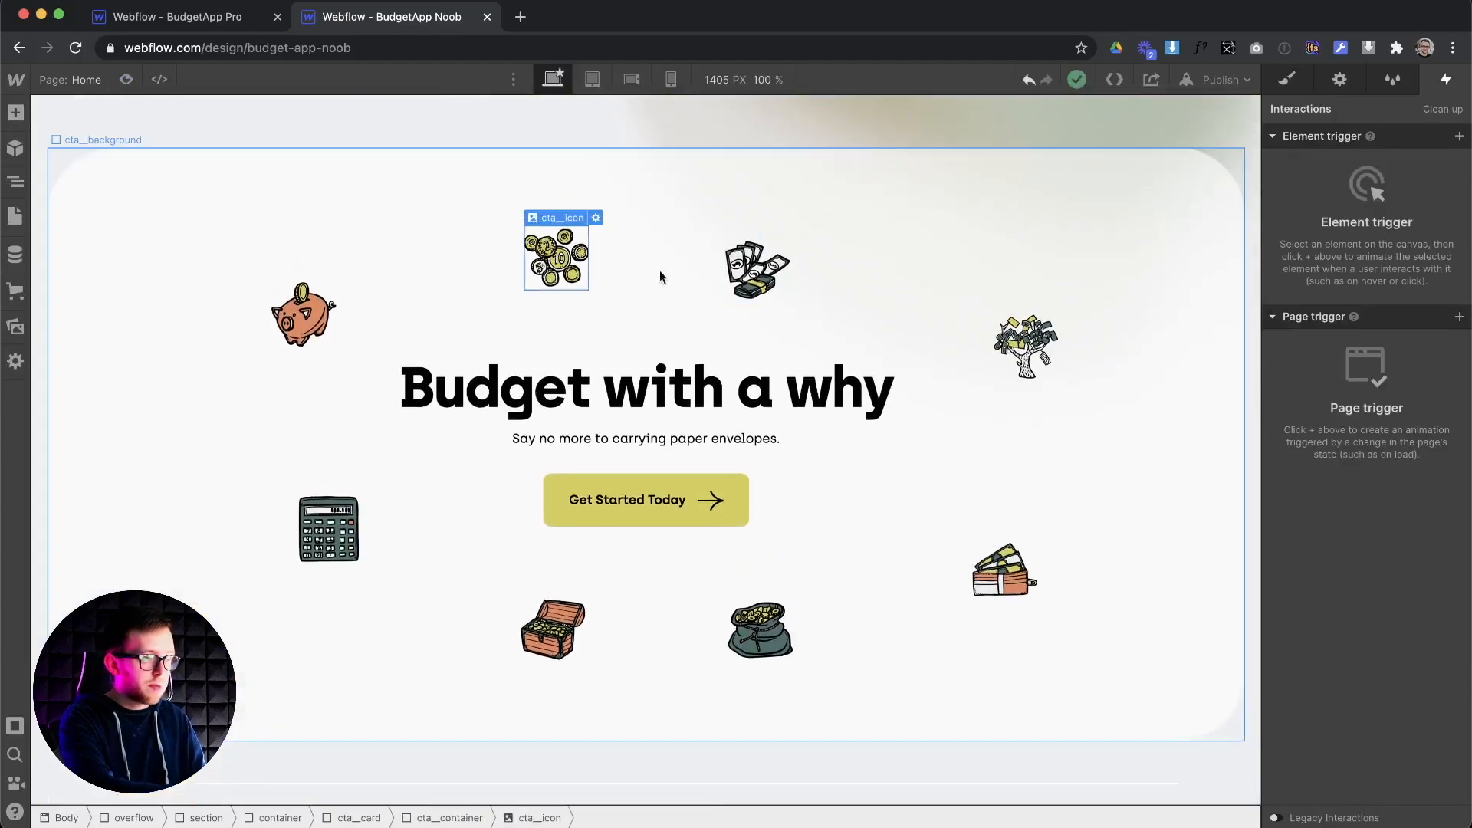
click(1449, 319)
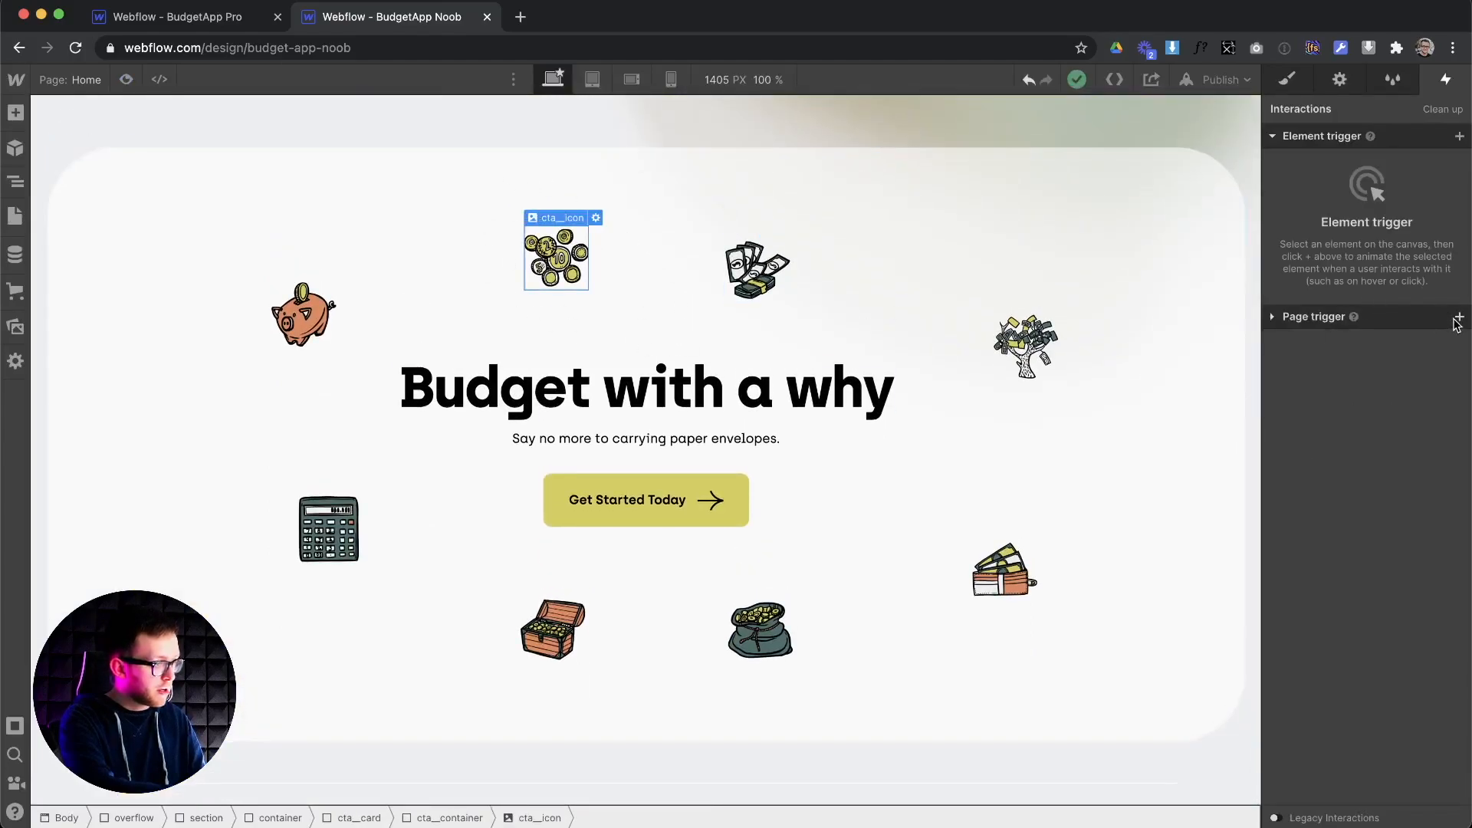
click(1457, 320)
click(1350, 391)
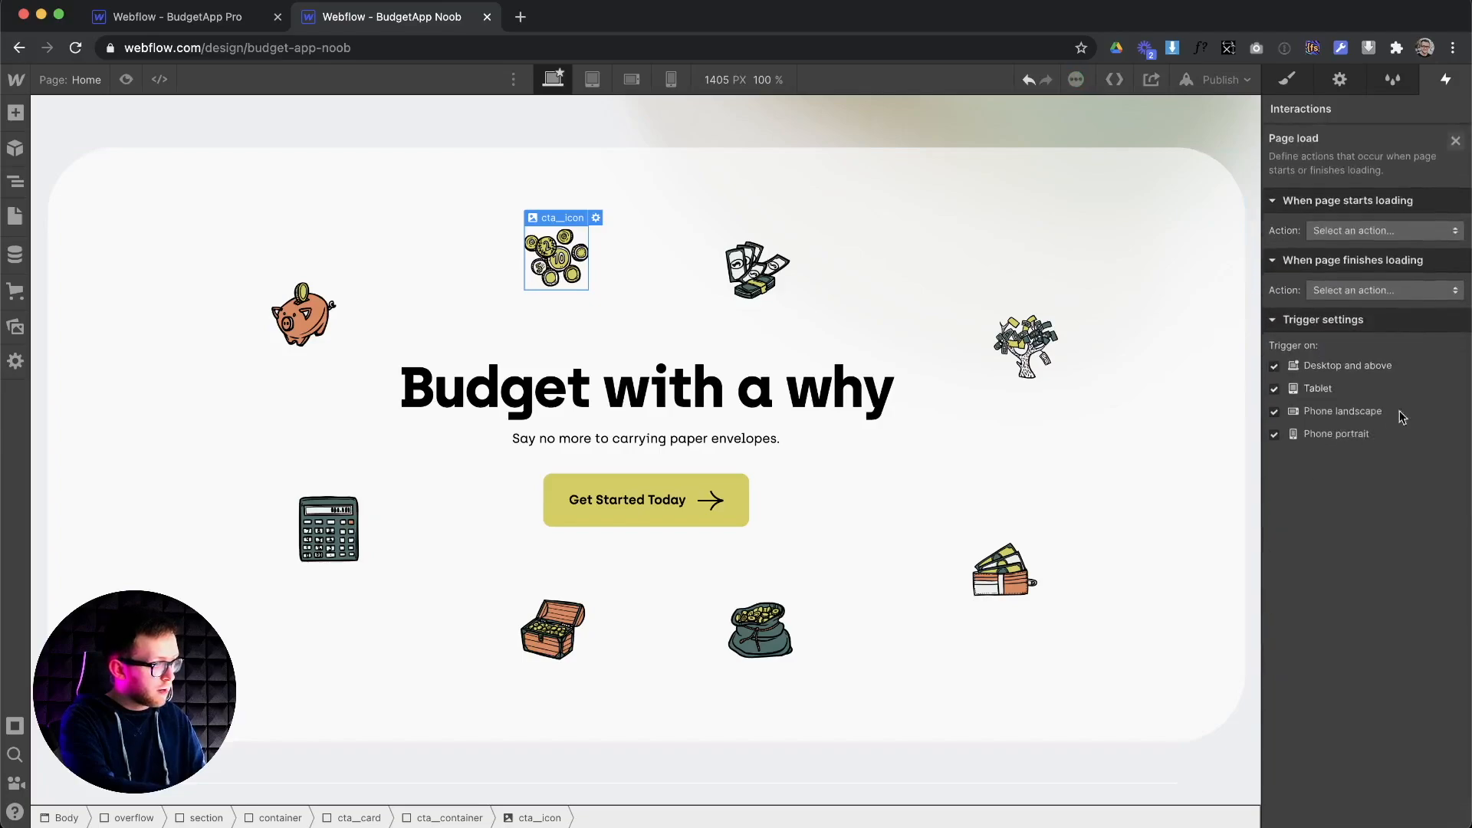
Create a timed animation named Looping Icons that starts when the page starts loading
click(1415, 230)
click(1384, 270)
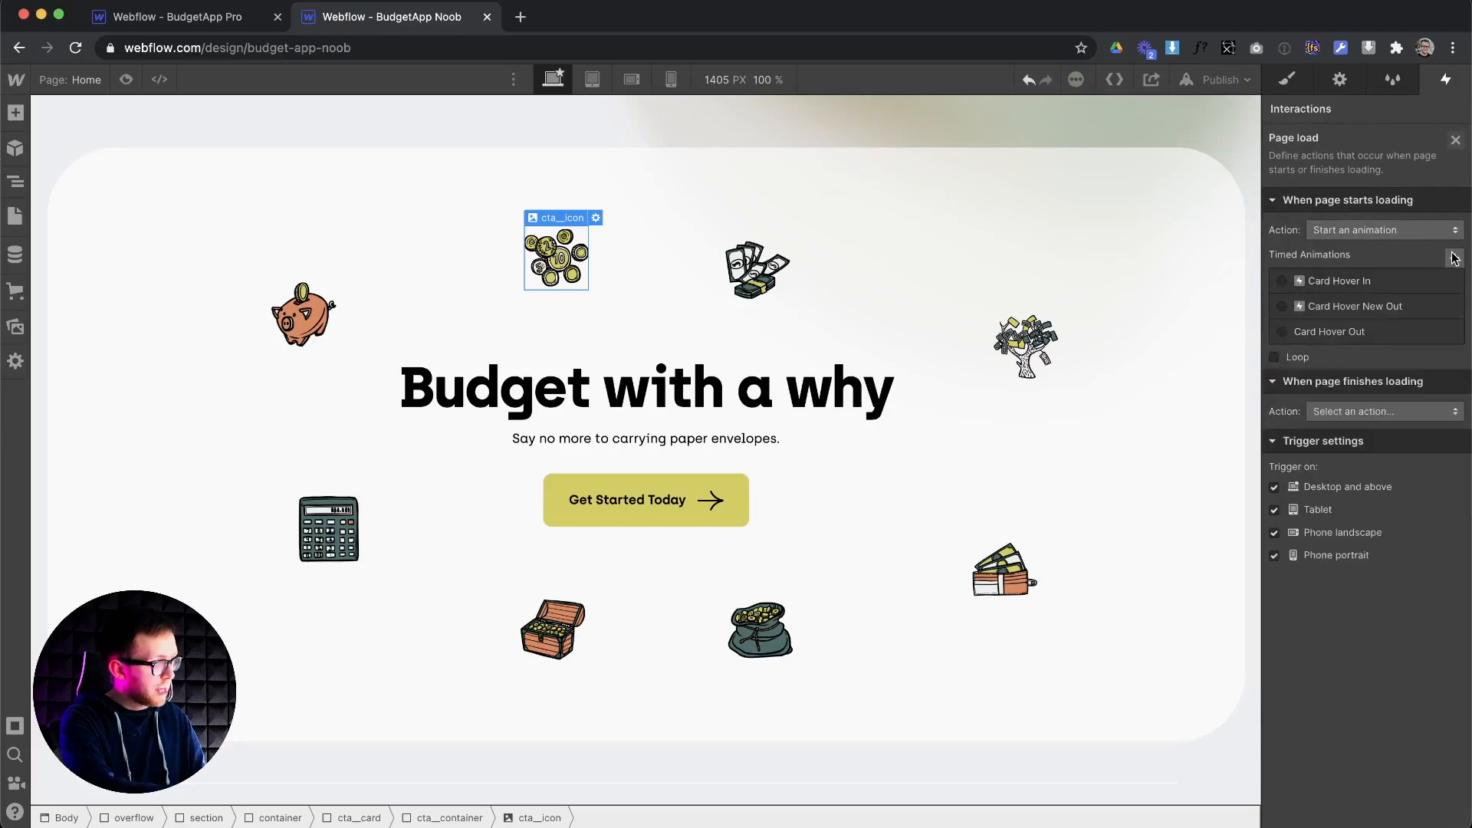
click(1455, 257)
text(Looping Icons)
key(Return)
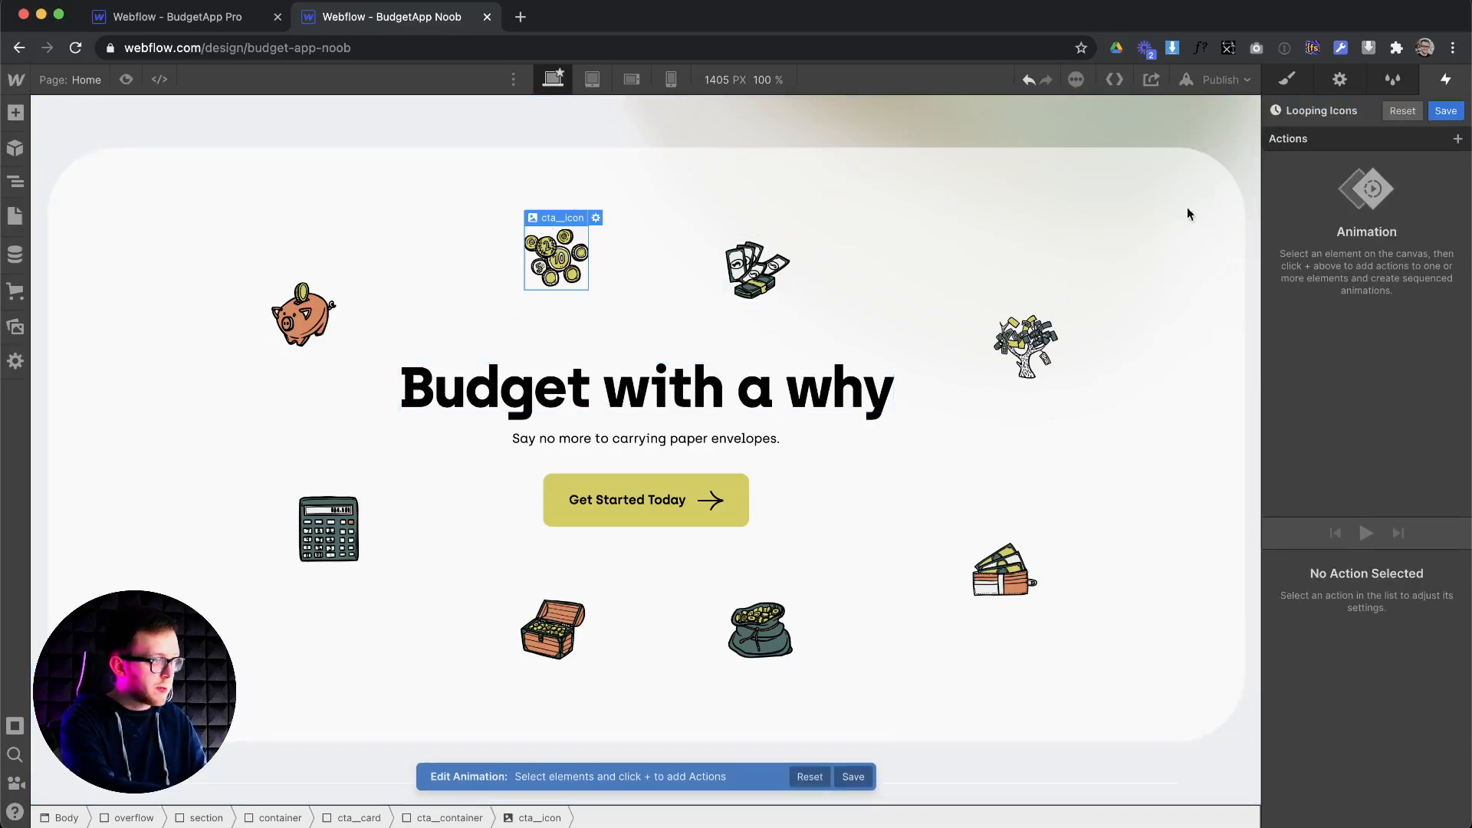
Add a Move action for the coins cta__icon to the Looping Icons animation
click(1458, 139)
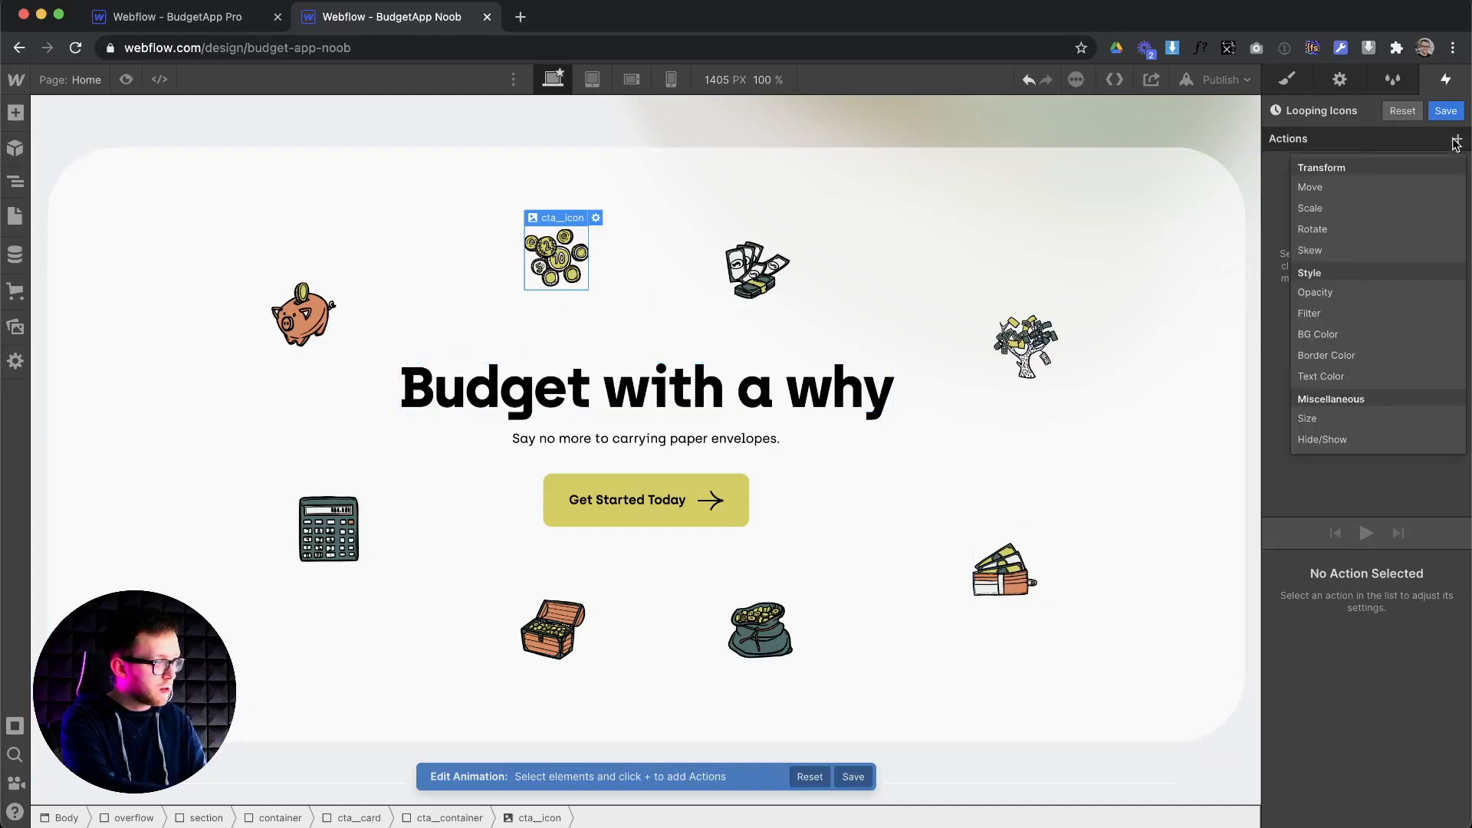
click(1312, 187)
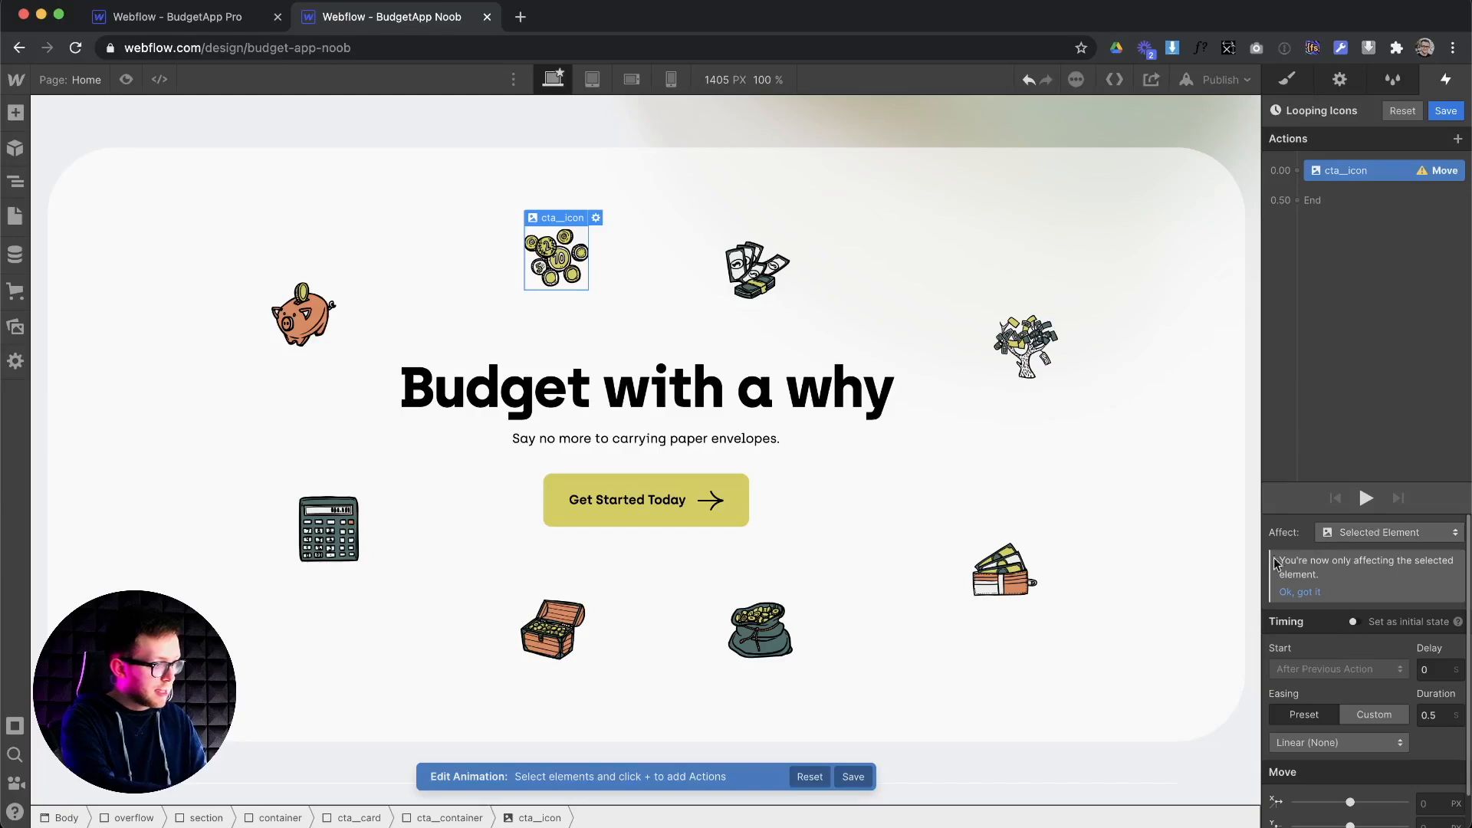
scroll(1368, 629, down, 1)
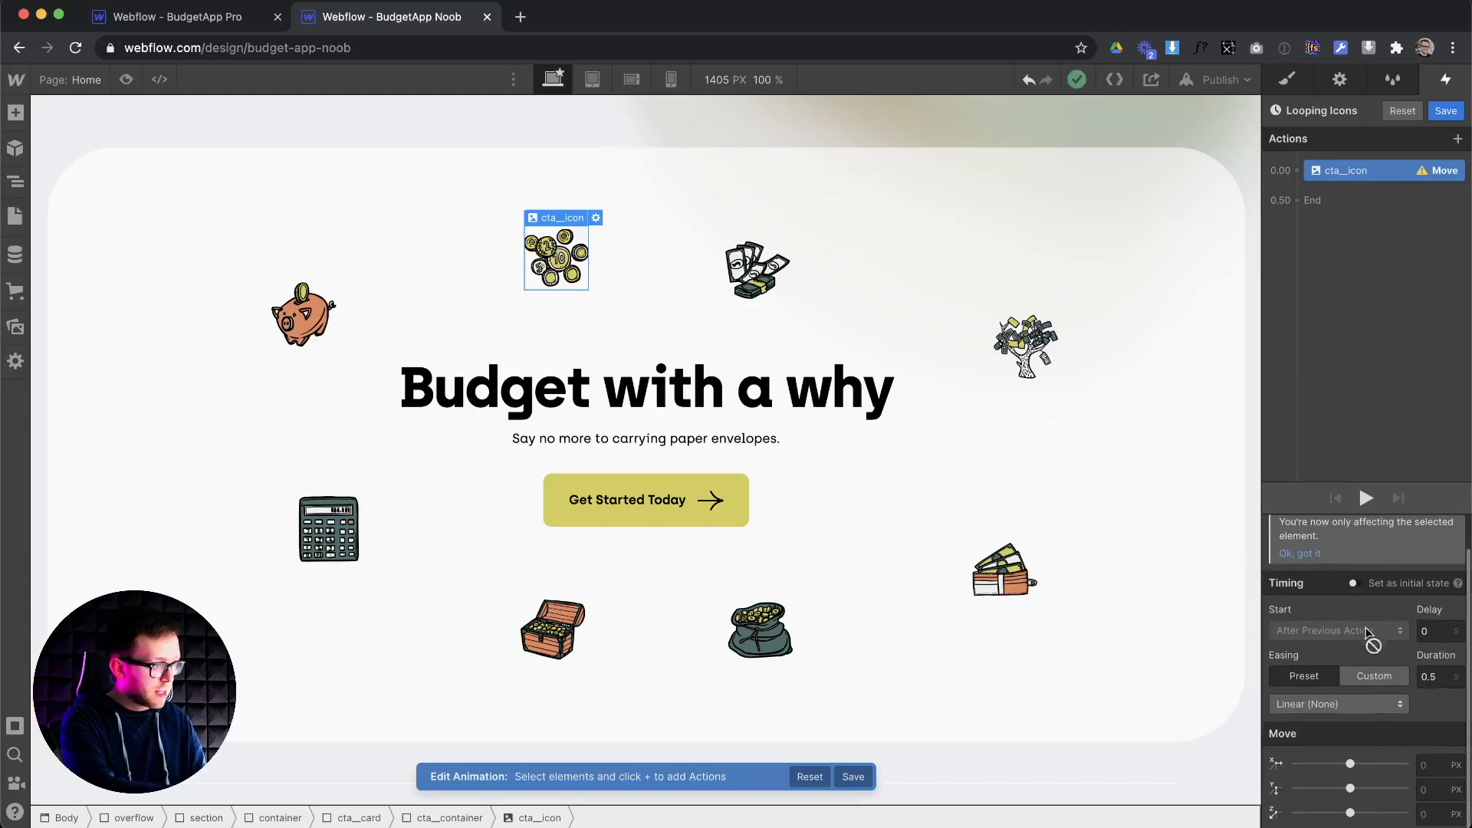
scroll(1381, 629, up, 1)
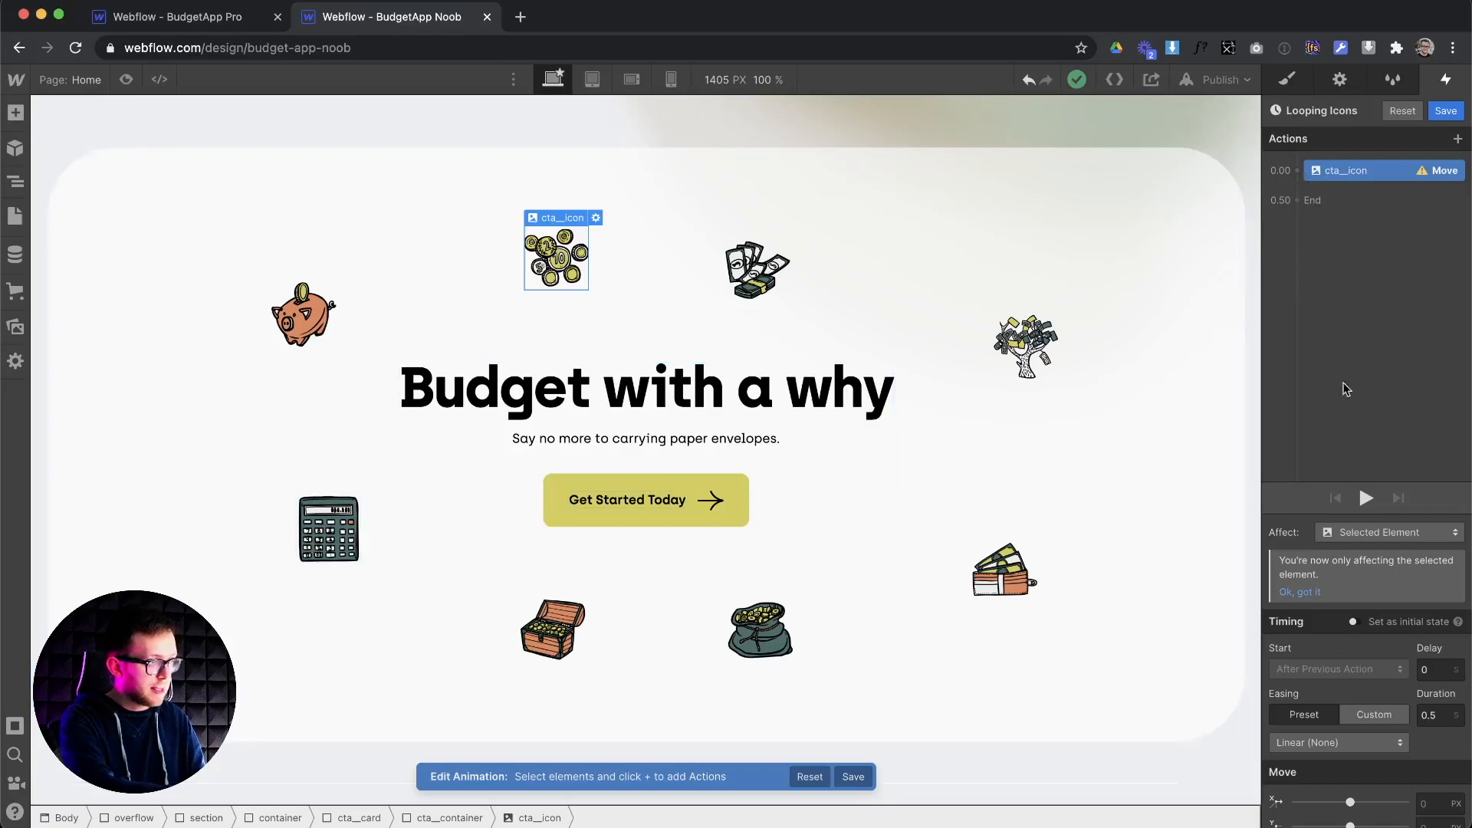
Set the coins icon's first Move action to 0 px on the X and Y axes, affecting only the selected element
click(1358, 535)
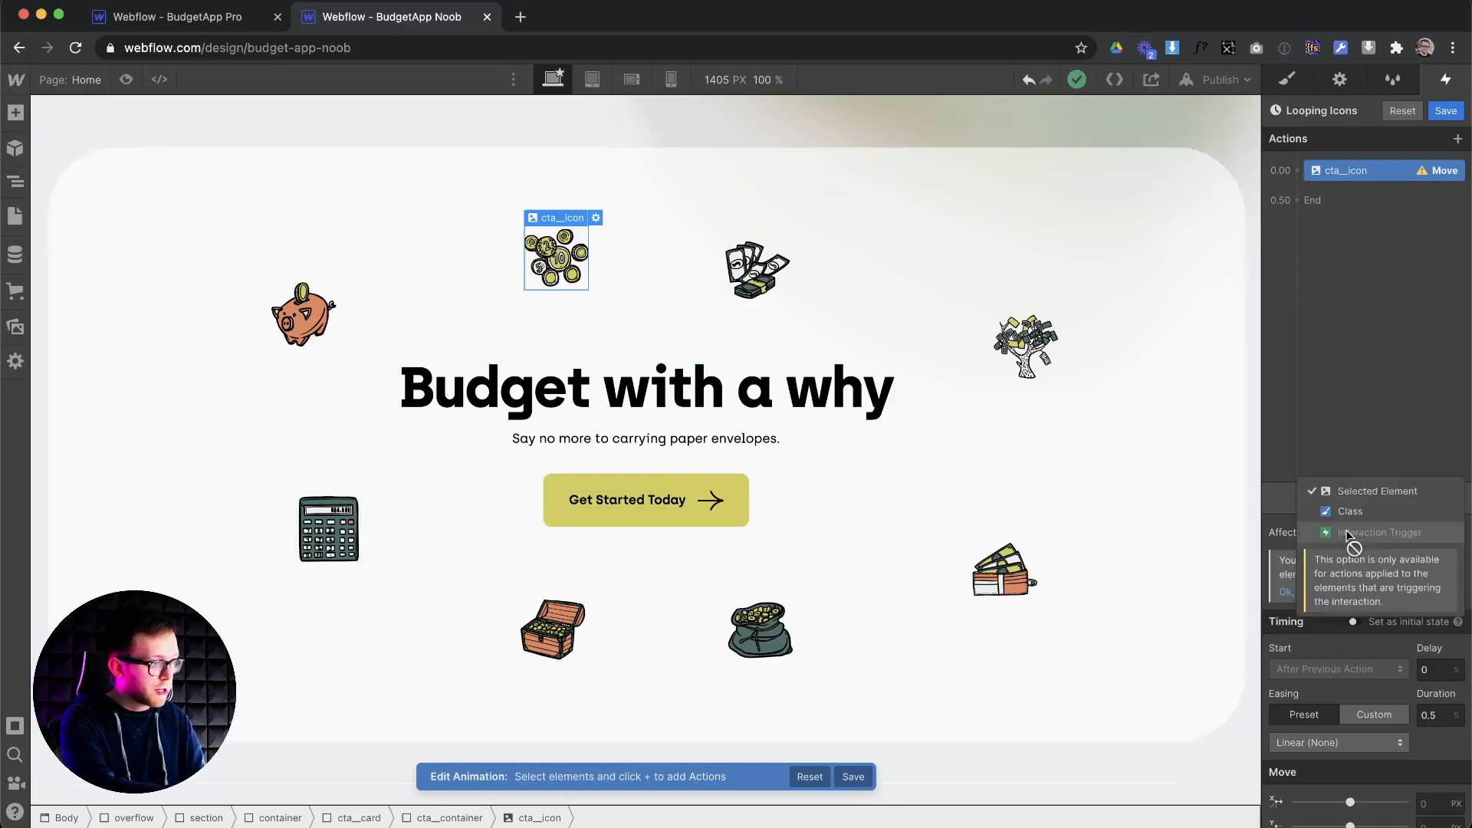
click(1373, 405)
scroll(1413, 736, down, 1)
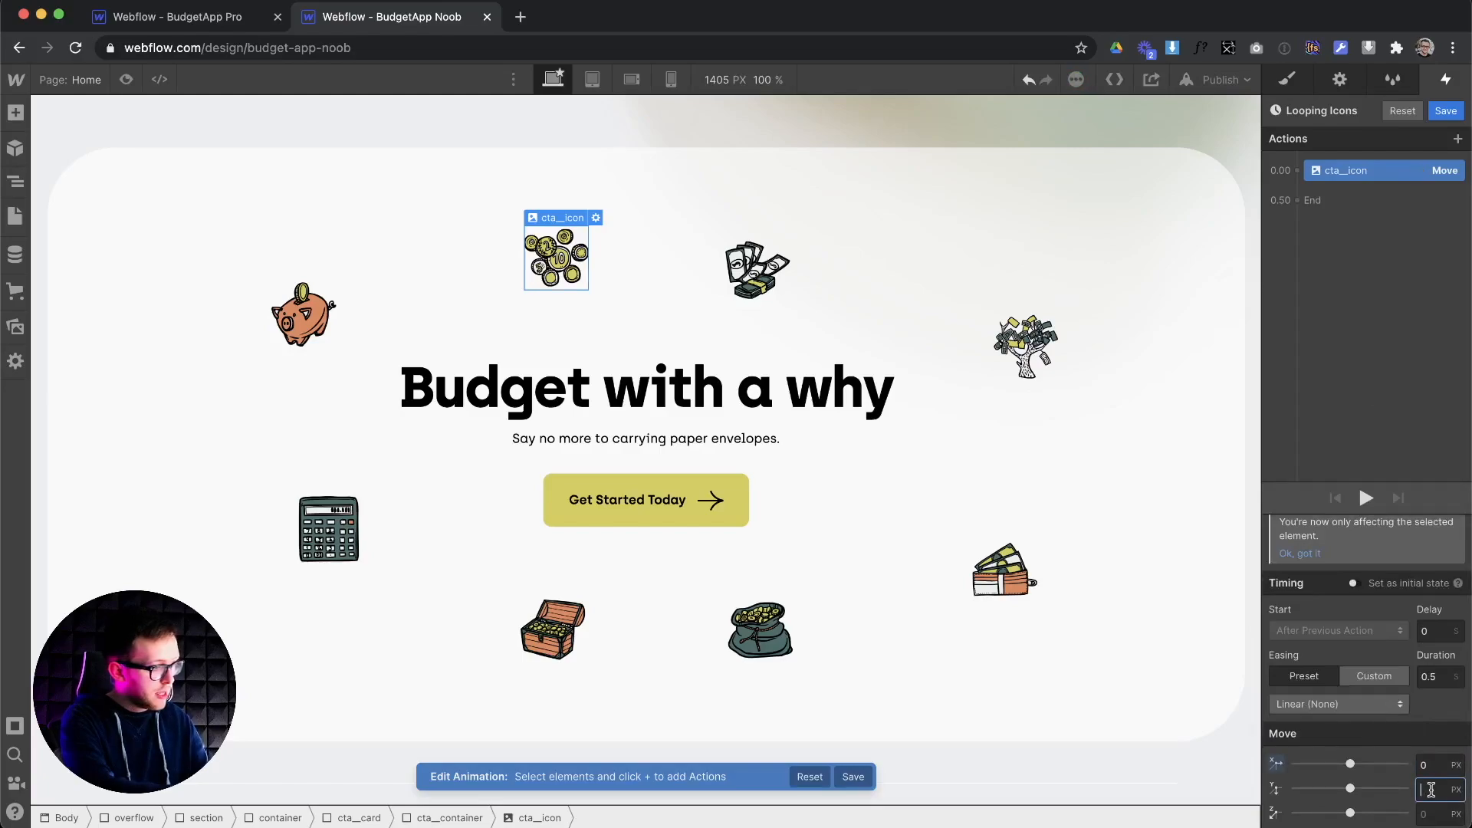
Add a second Move action for the coins icon with X and Y set to -10 px
click(1297, 200)
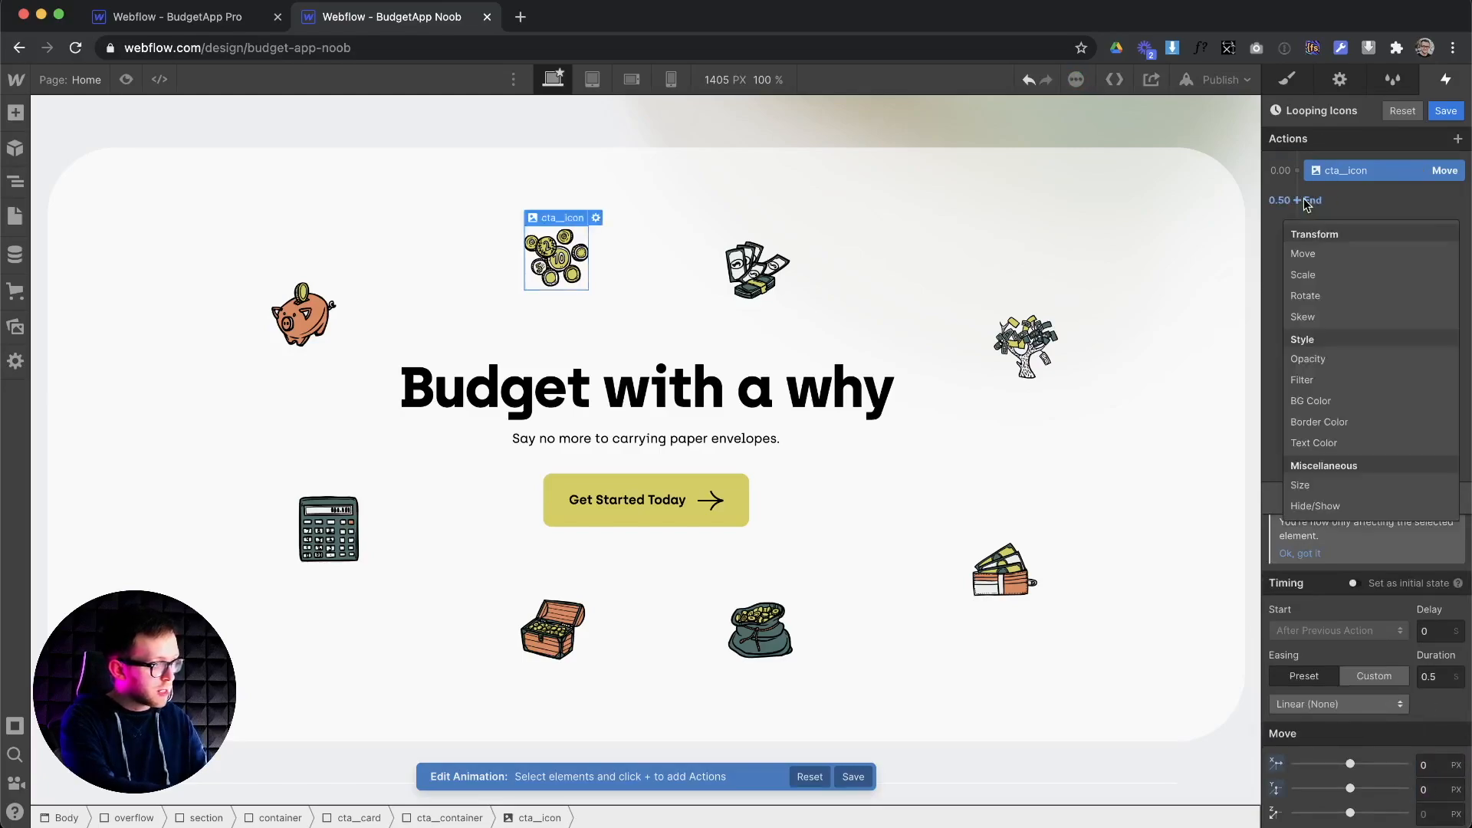
click(1304, 254)
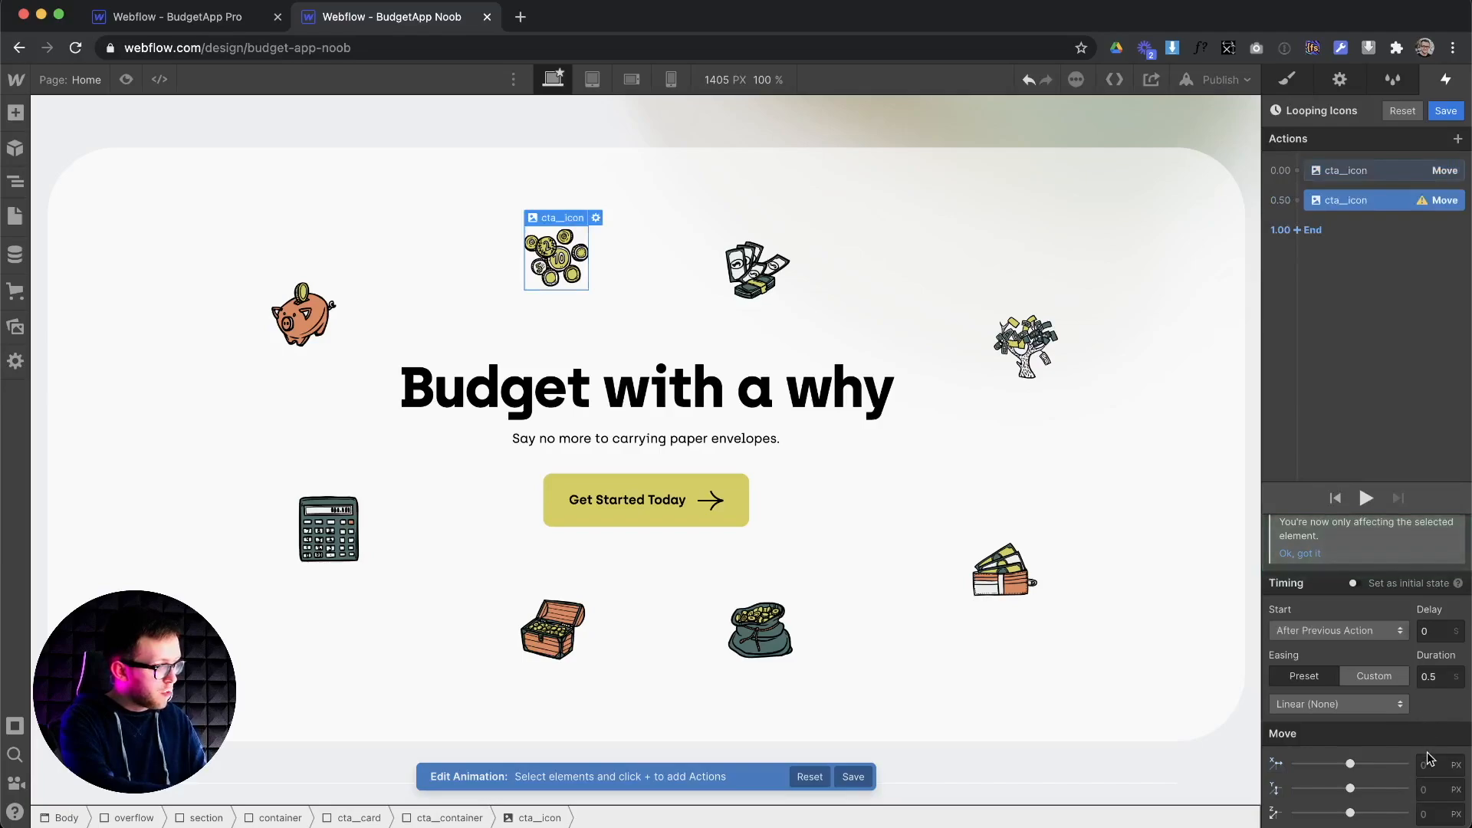
key(Return)
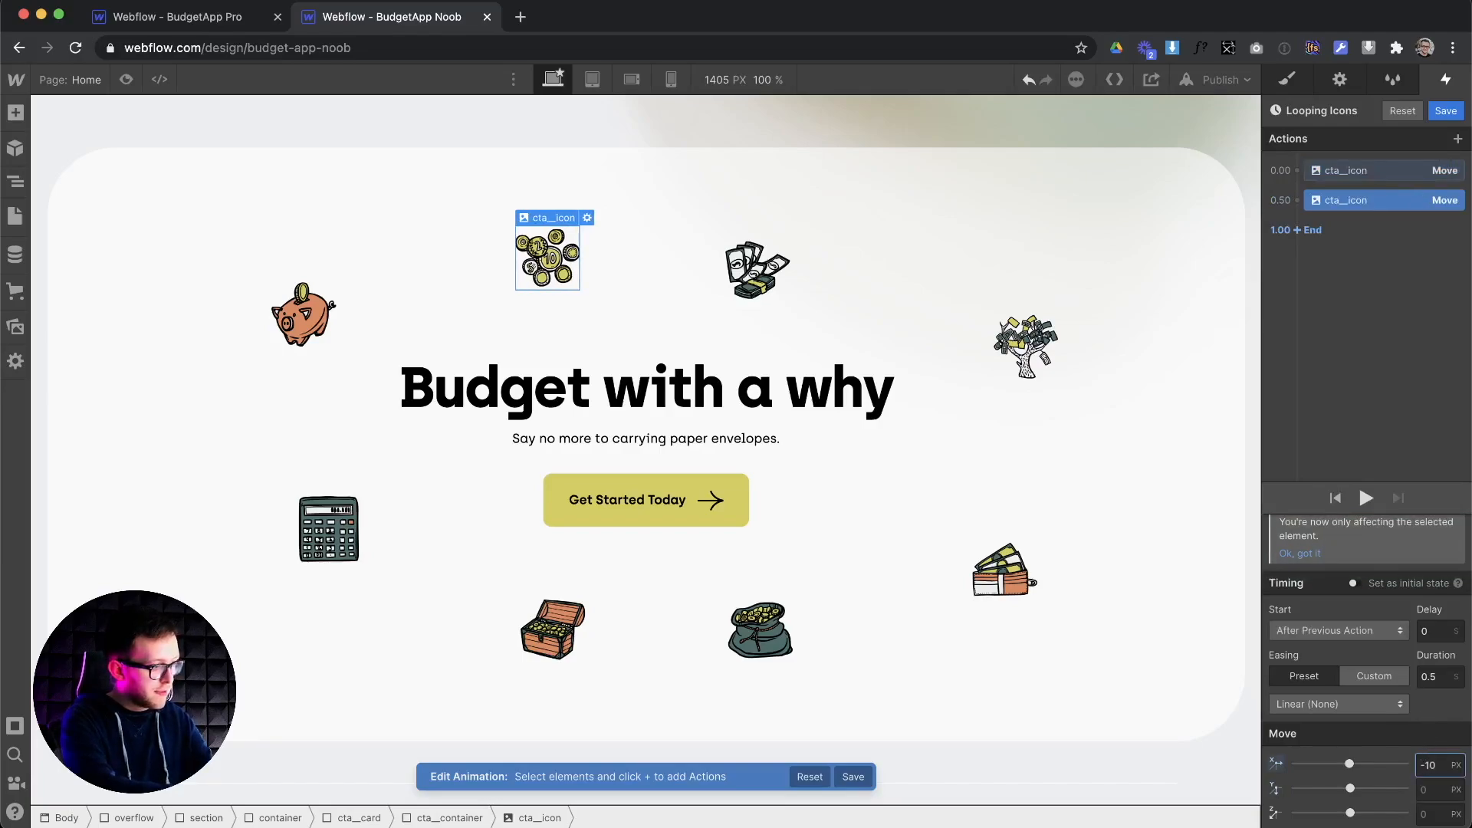
text(-10)
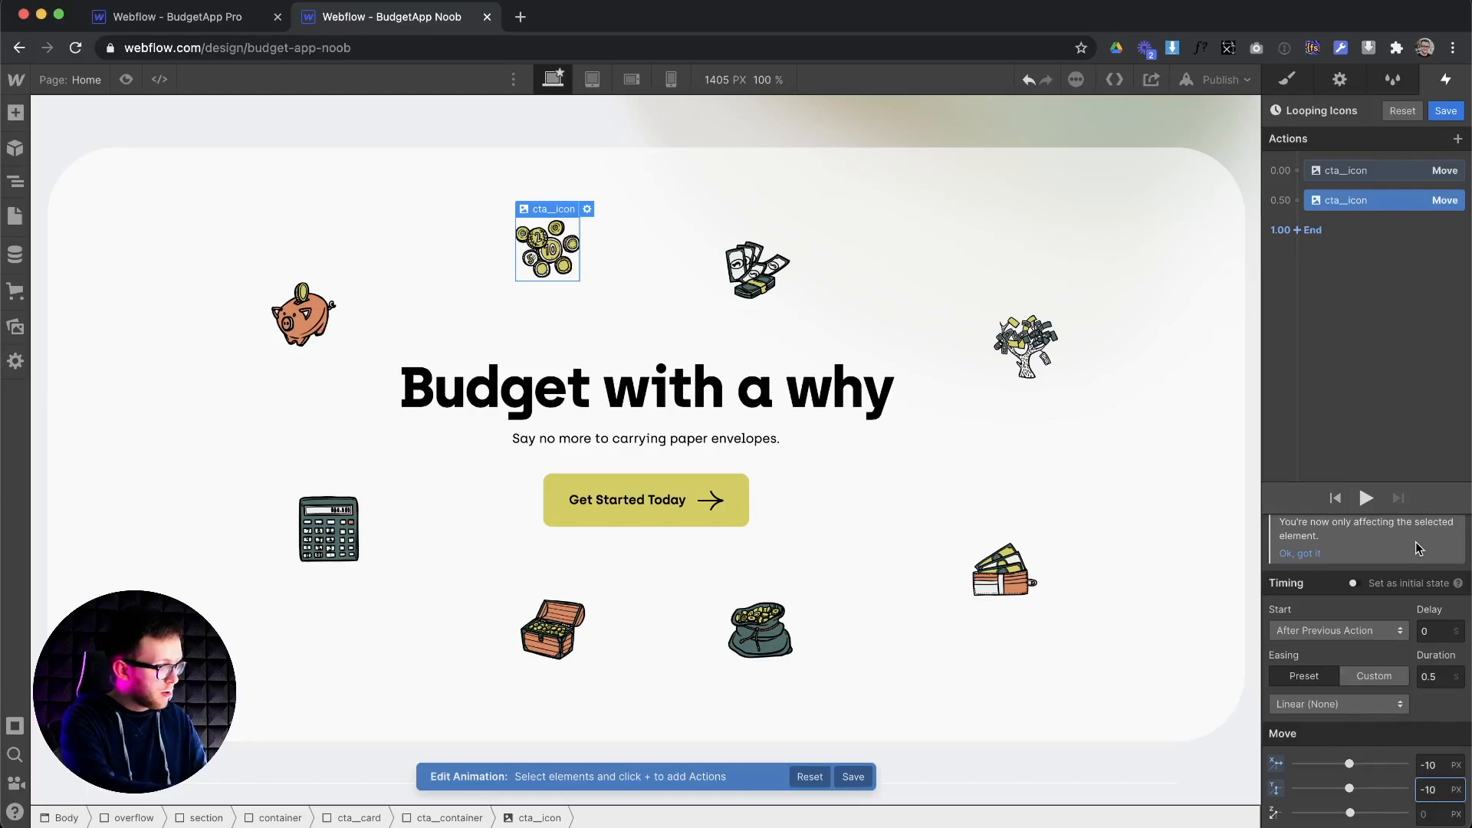
Add a third Move action for the coins icon with X and Y set to 10 px
click(1321, 232)
click(1333, 288)
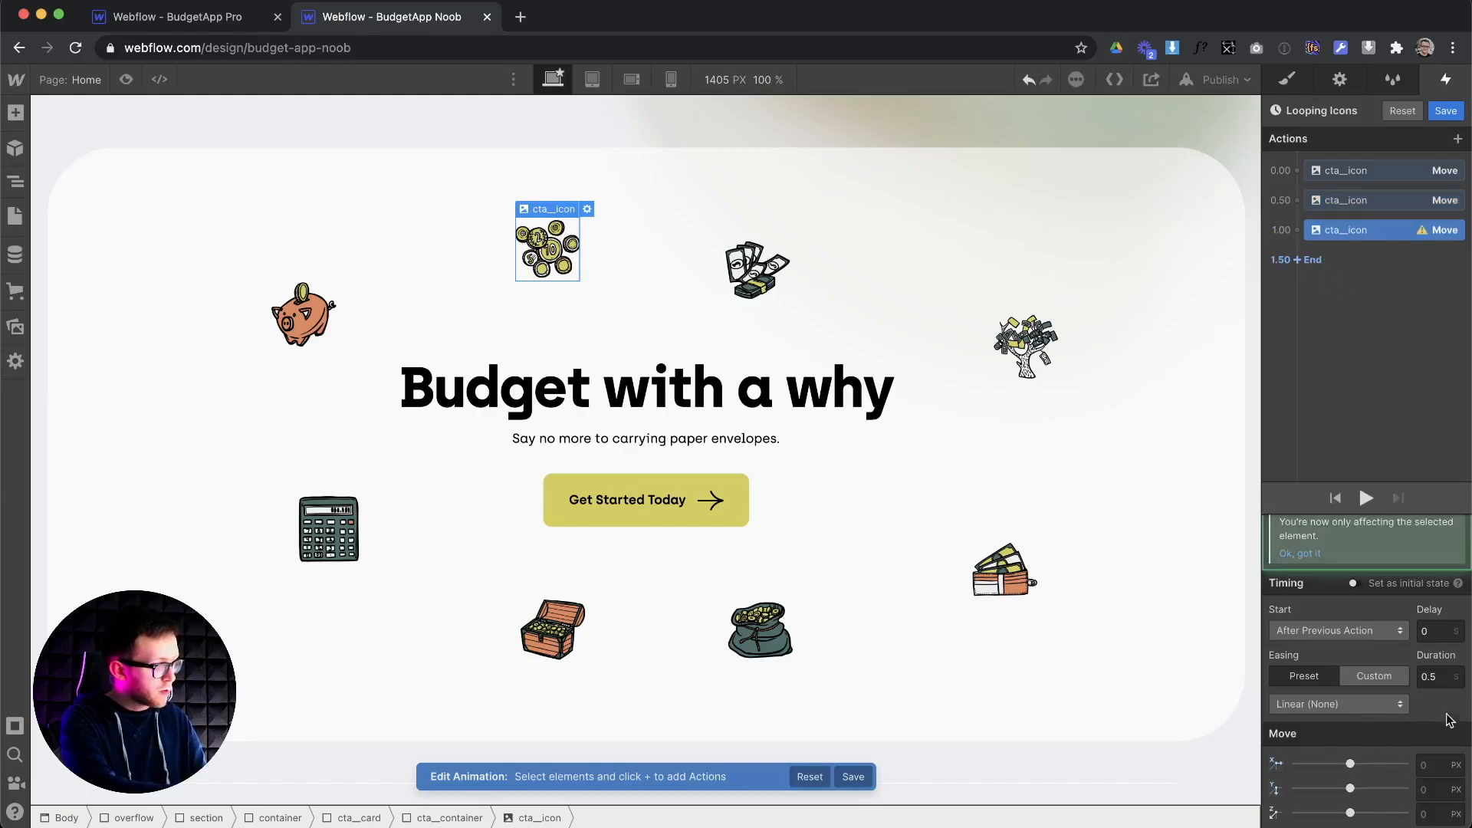
click(1429, 762)
text(10)
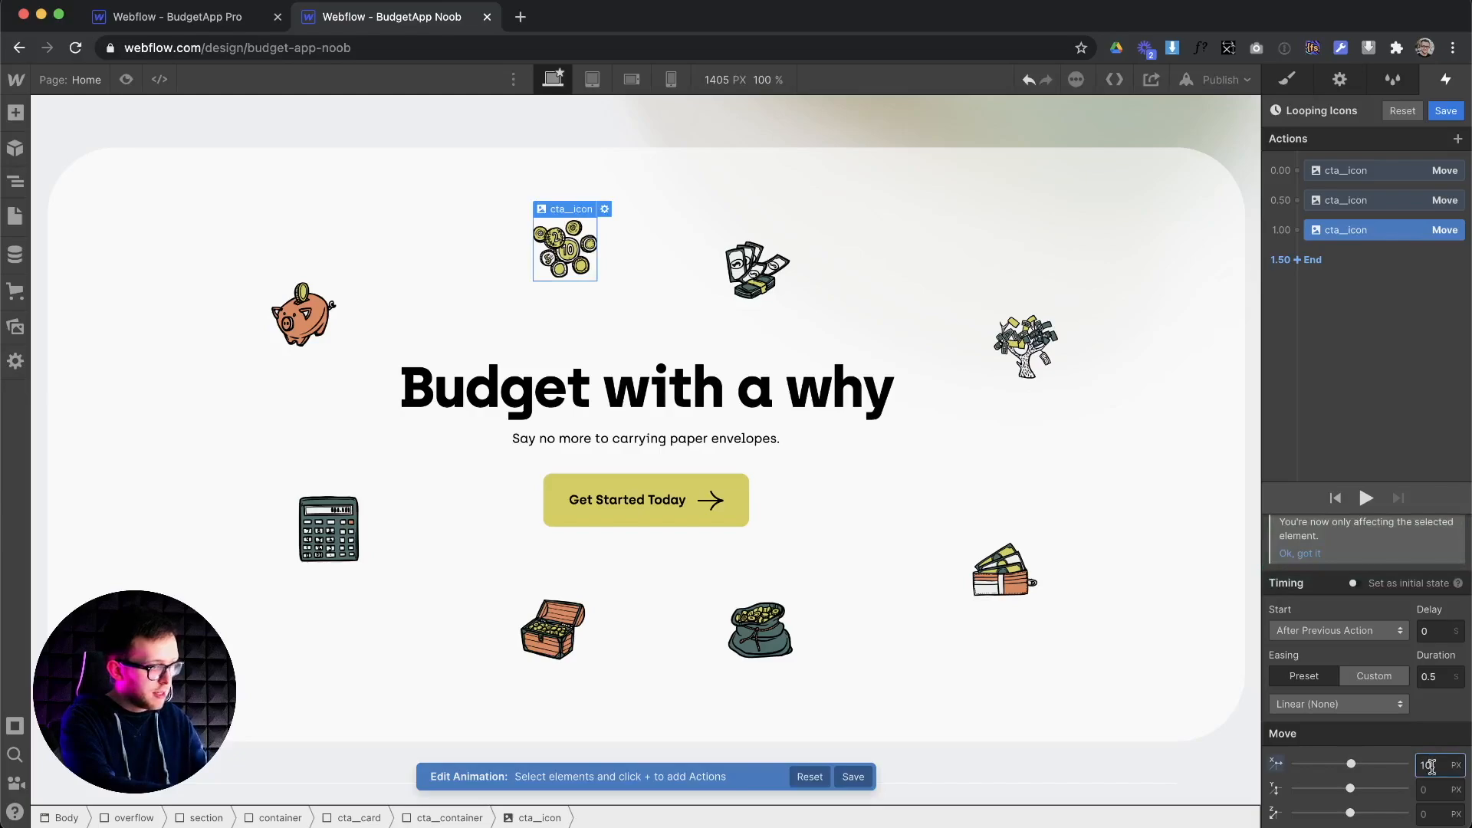
text(10)
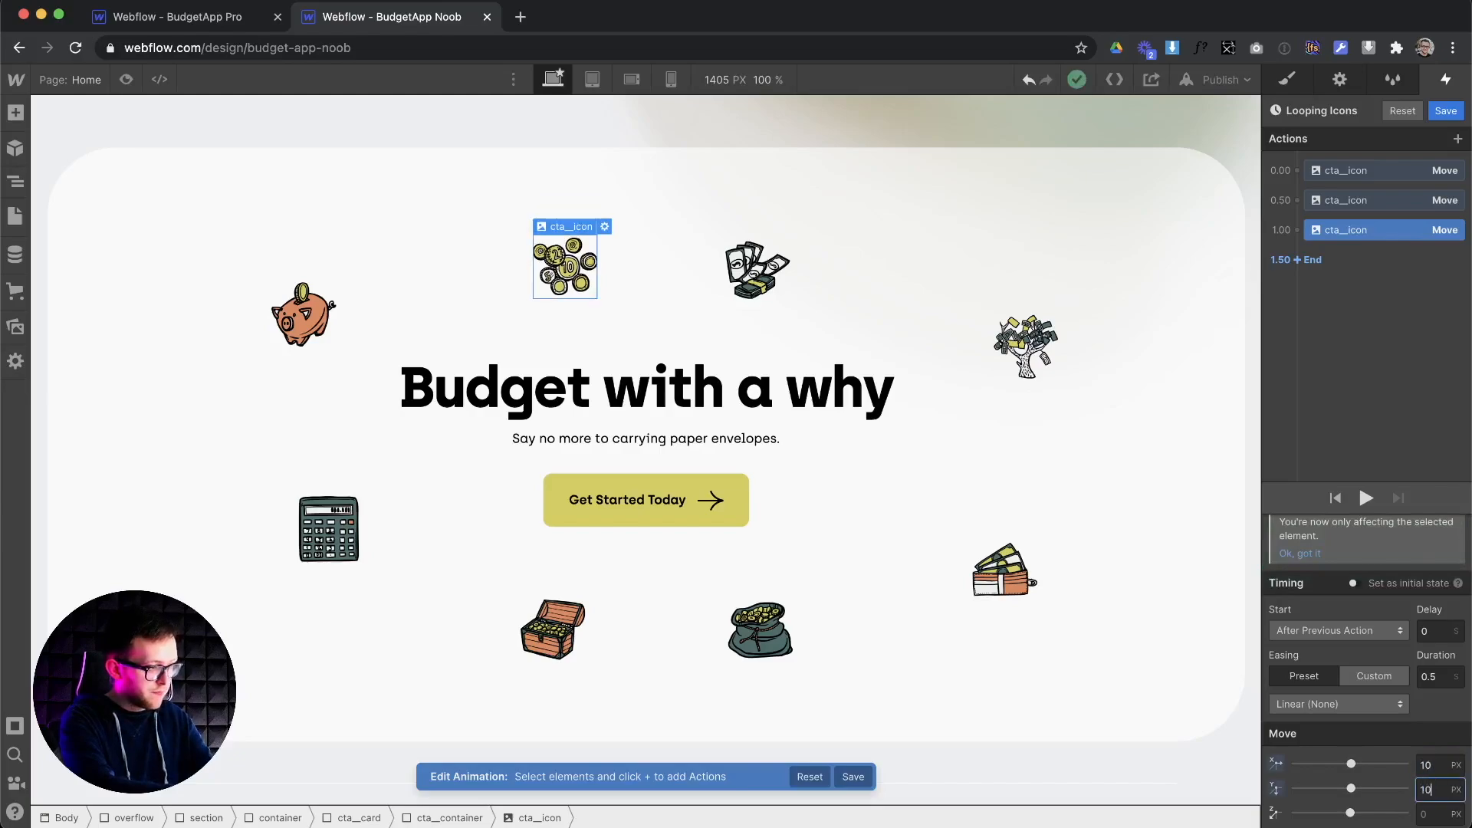
Add a fourth Move action that returns the coins icon to 0 px on the X and Y axes
click(1334, 260)
click(1341, 319)
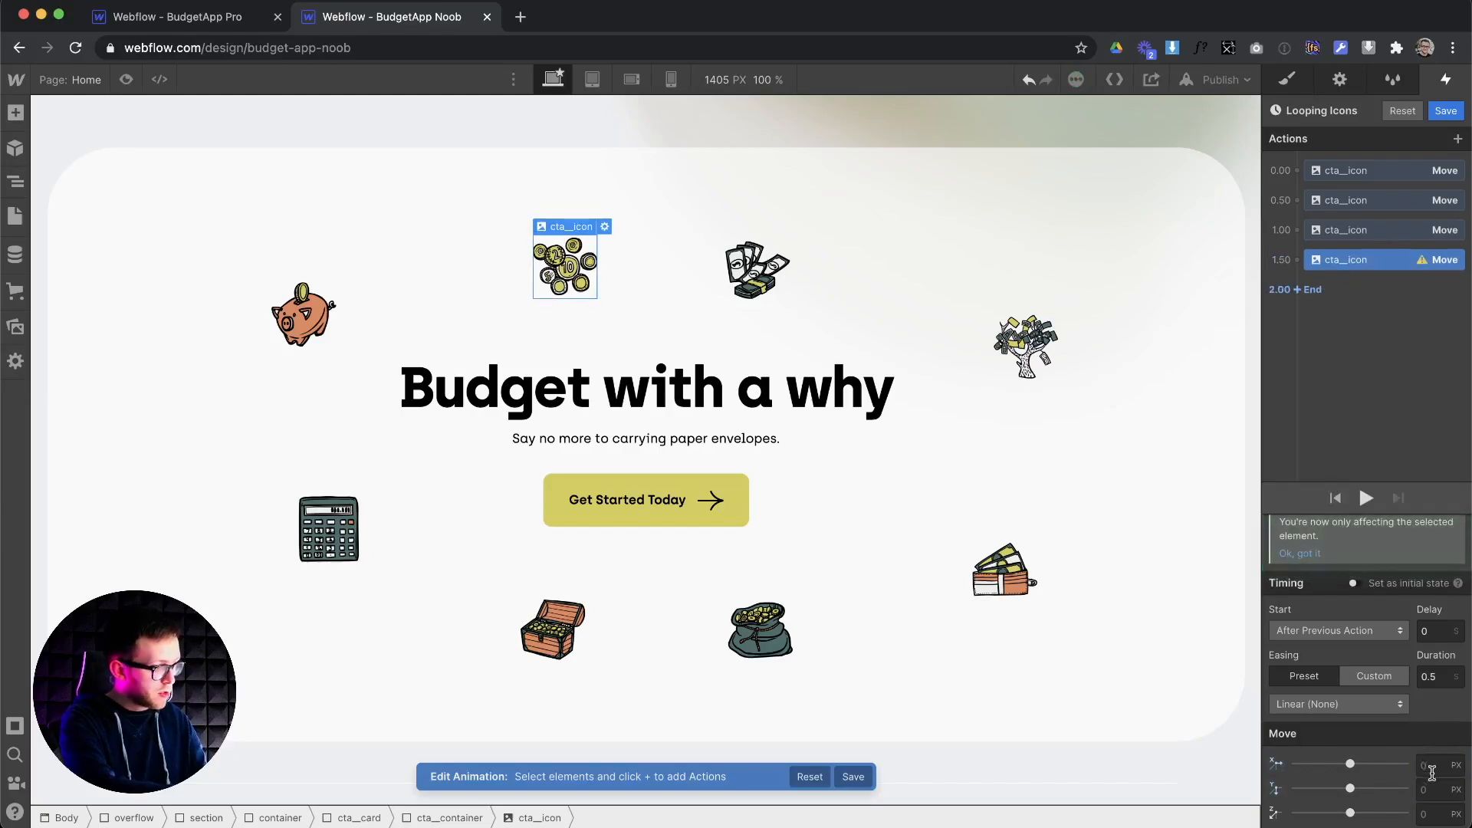
text(0)
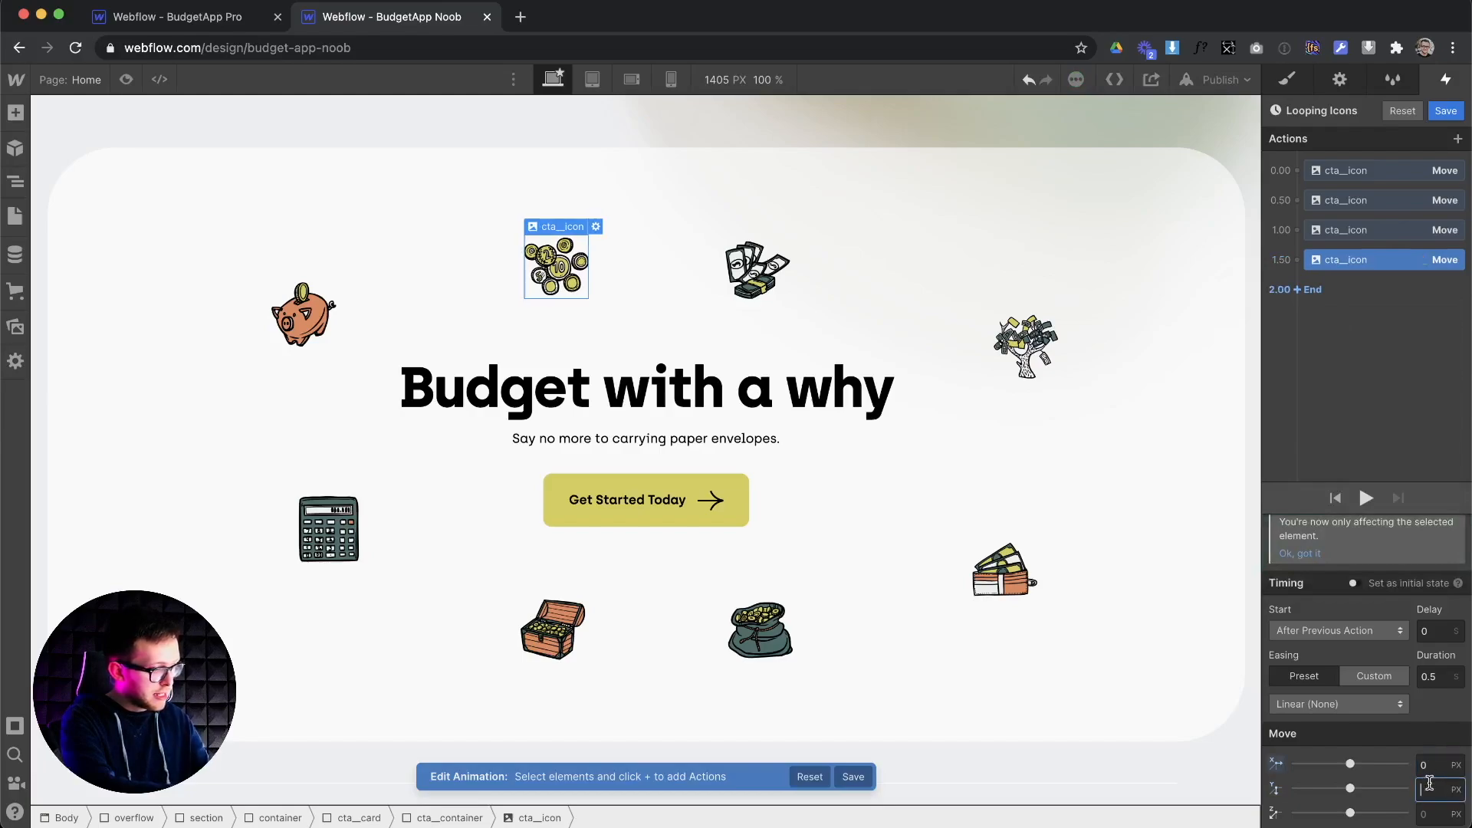
text(0)
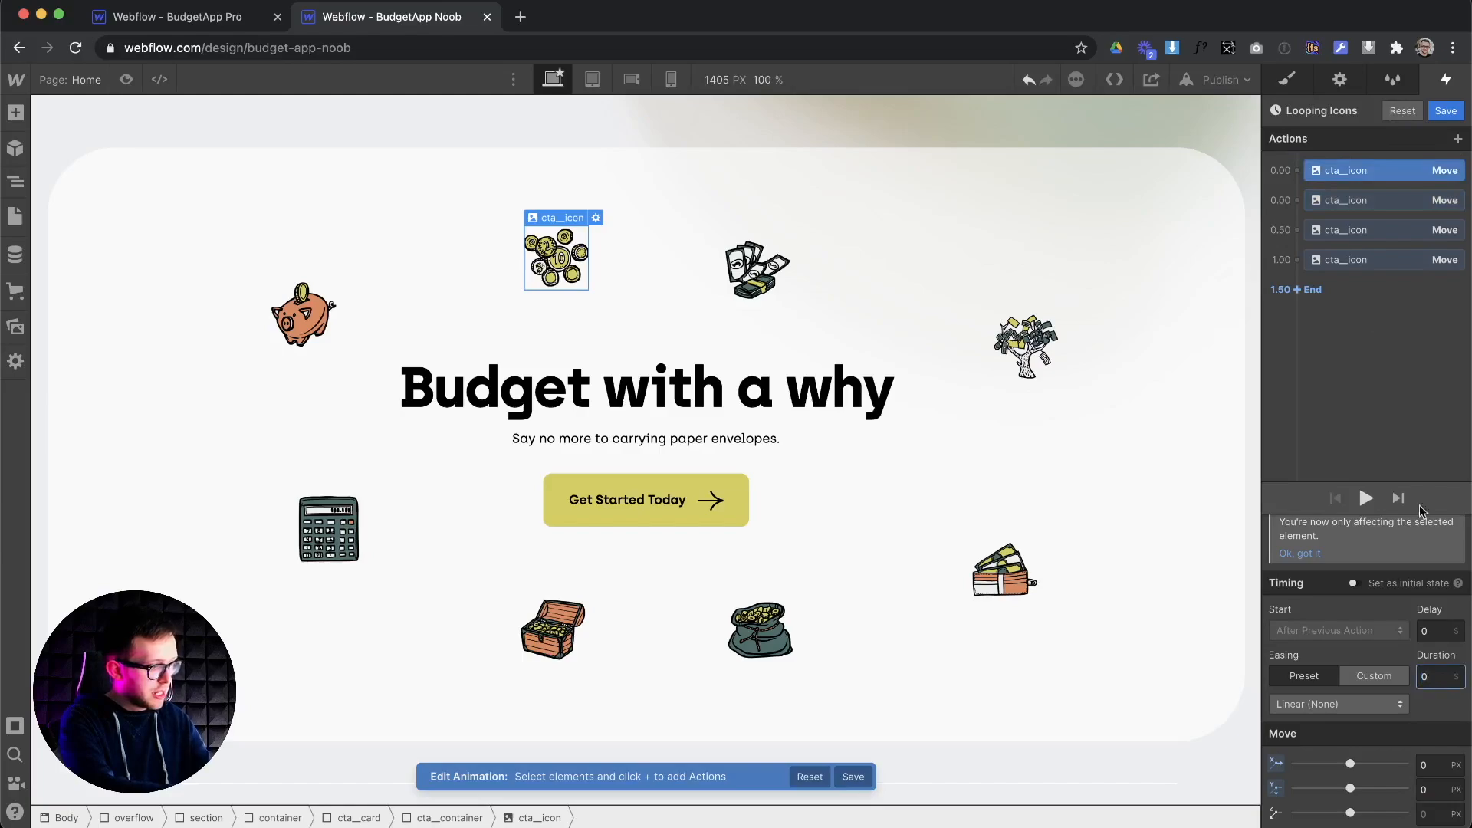
Set the duration of the first coins Move action to 0 s and play the animation
text(0)
click(1368, 499)
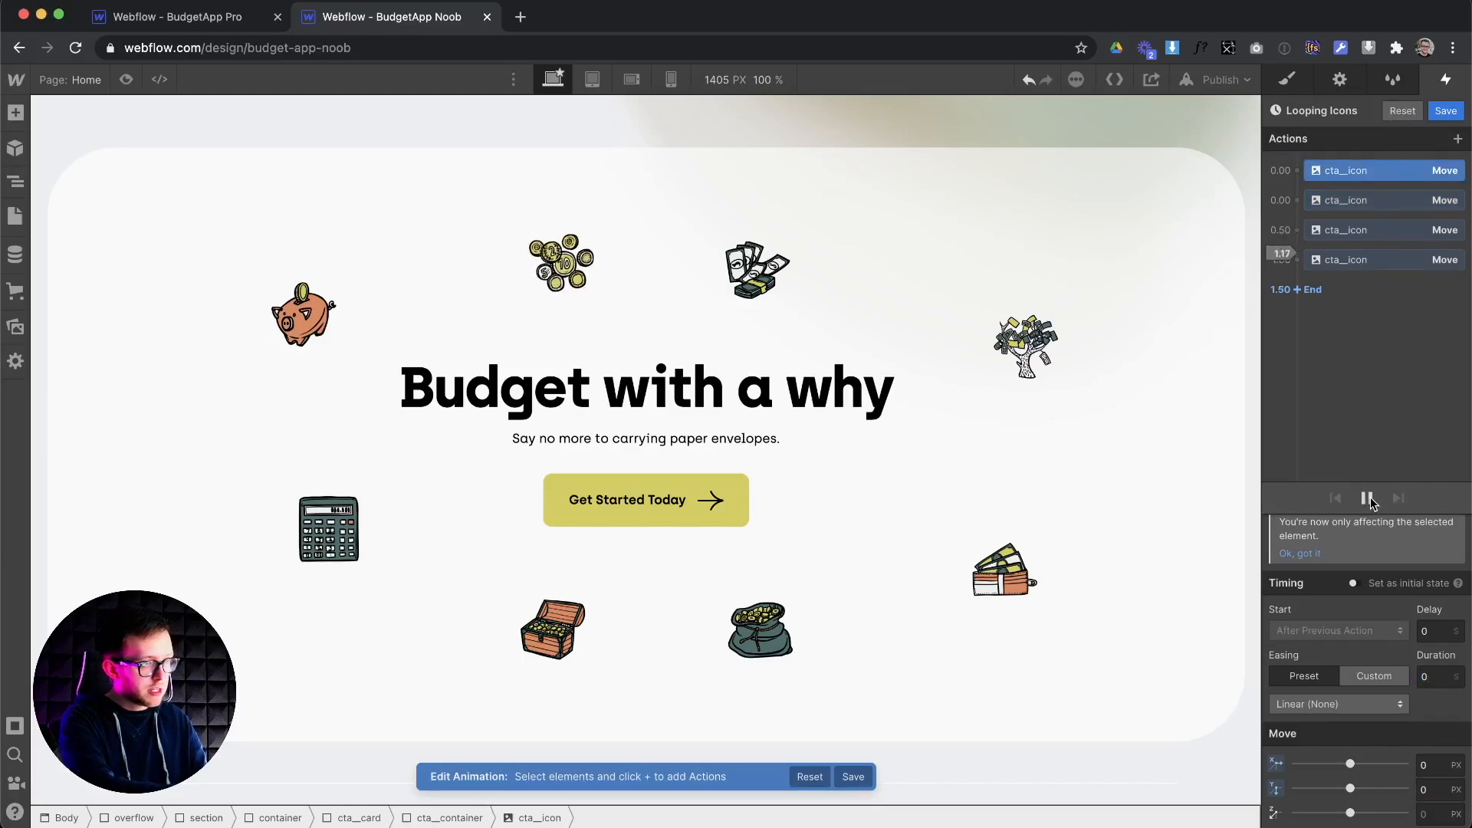
click(1368, 498)
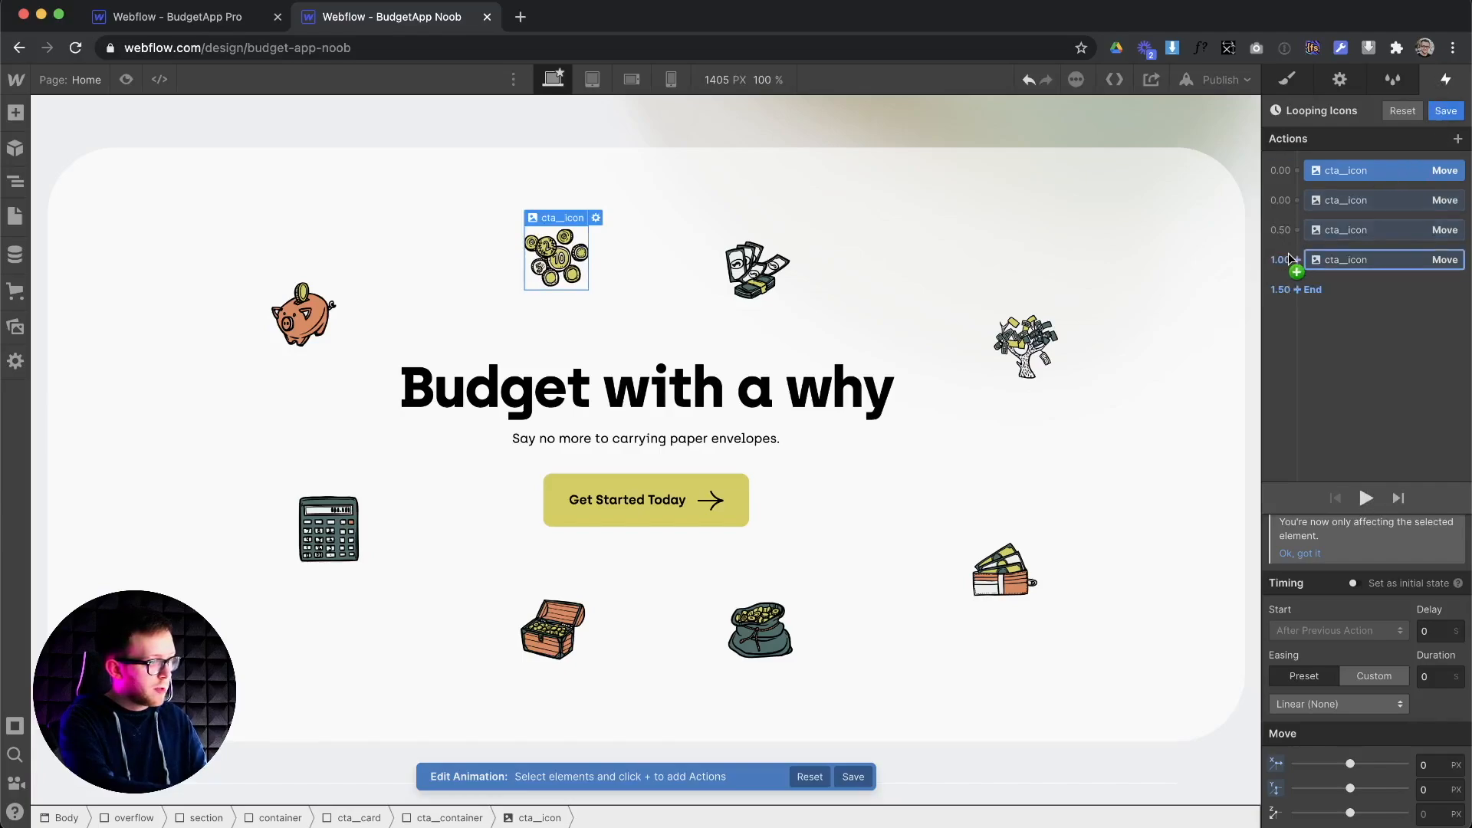
shift+click(1353, 261)
click(1351, 338)
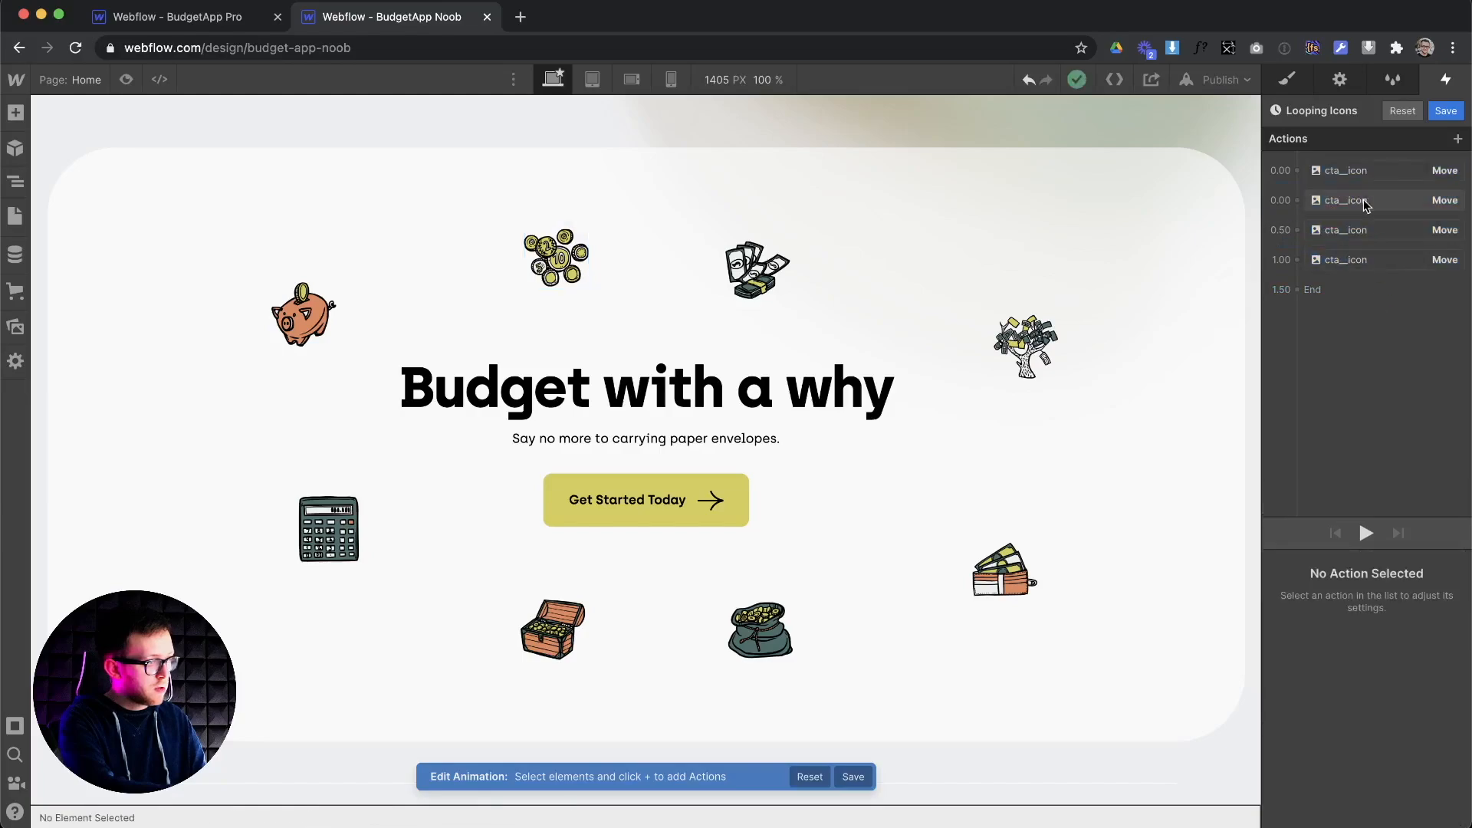
Duplicate the first coins Move action and change the copy's target to the banknotes icon
click(1342, 171)
right_click(1319, 180)
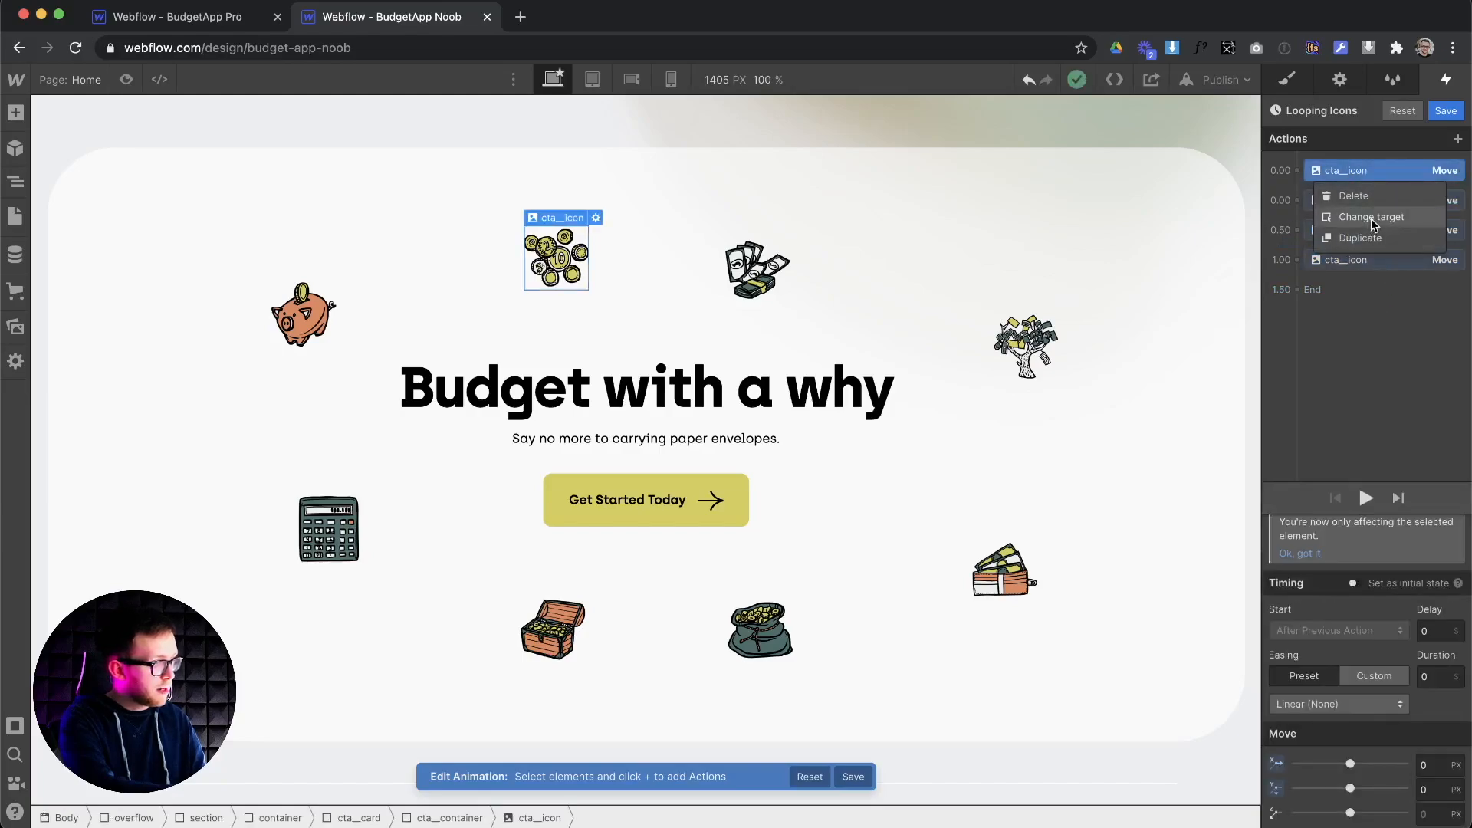
click(1372, 239)
drag(1353, 200, 1355, 190)
right_click(1355, 190)
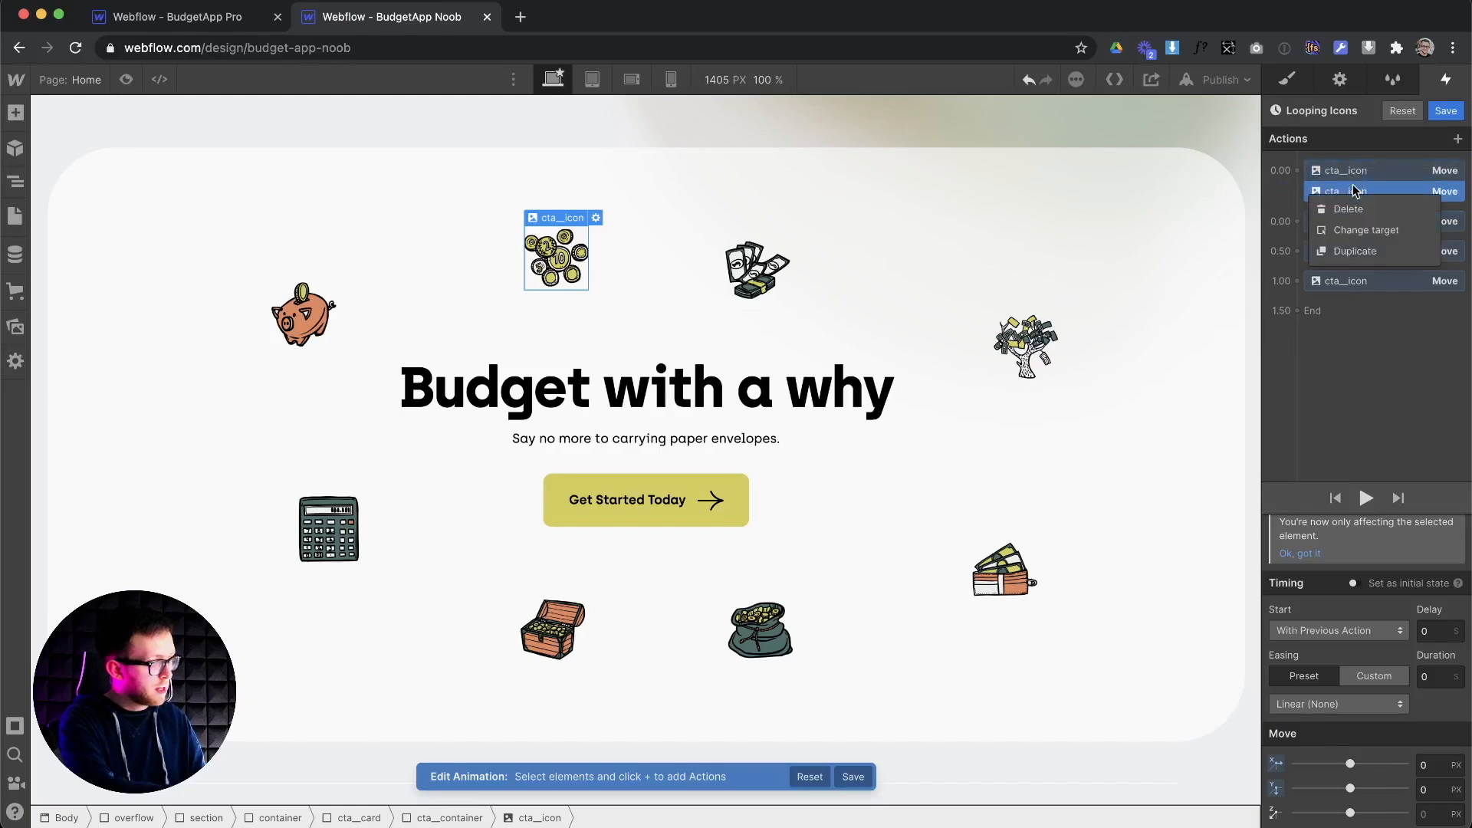
click(1348, 230)
click(754, 268)
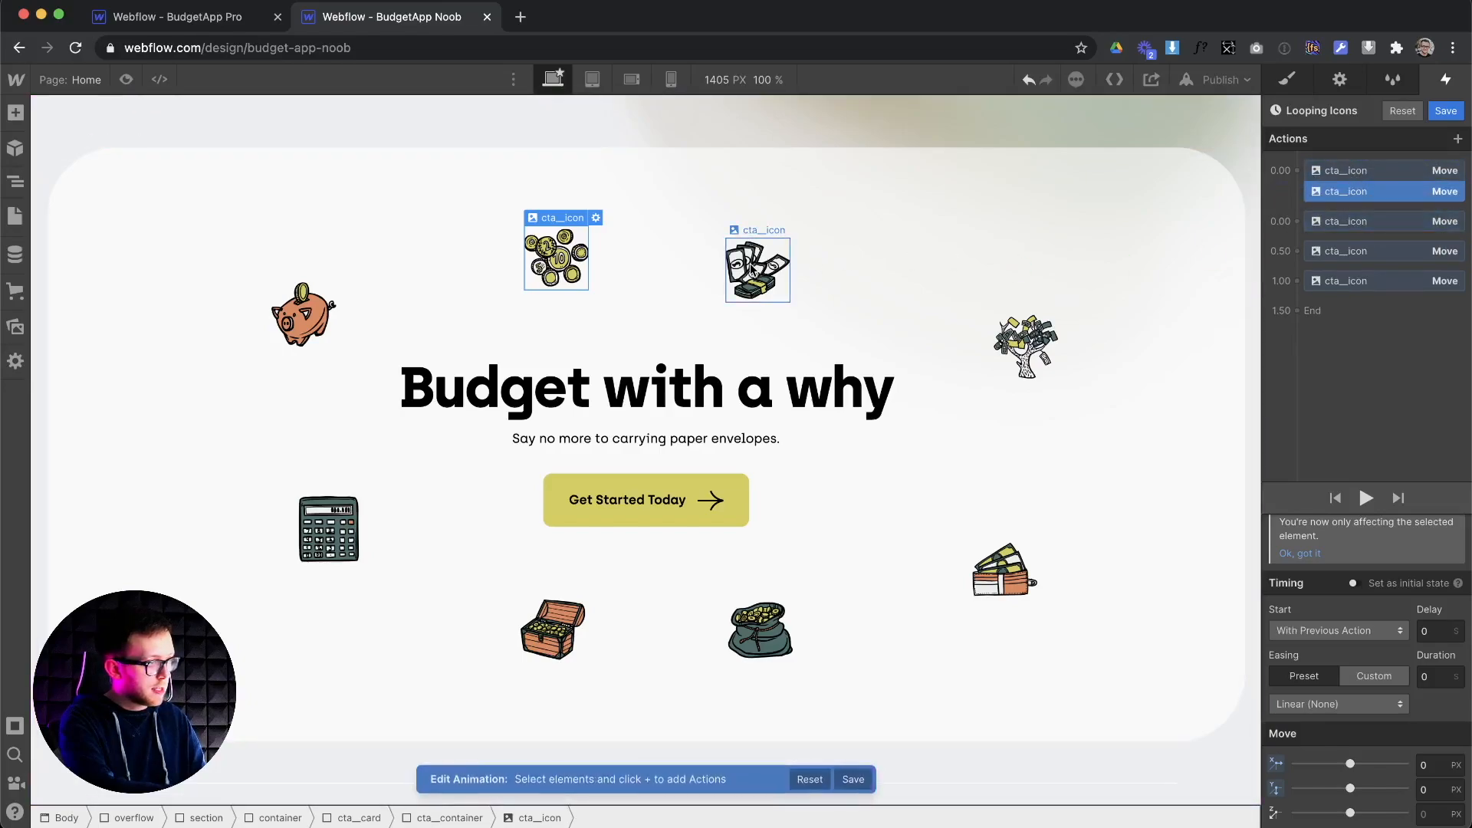
Duplicate the other three coins Move actions with the banknotes icon as the copies' target, and play the animation
click(1357, 222)
right_click(1361, 227)
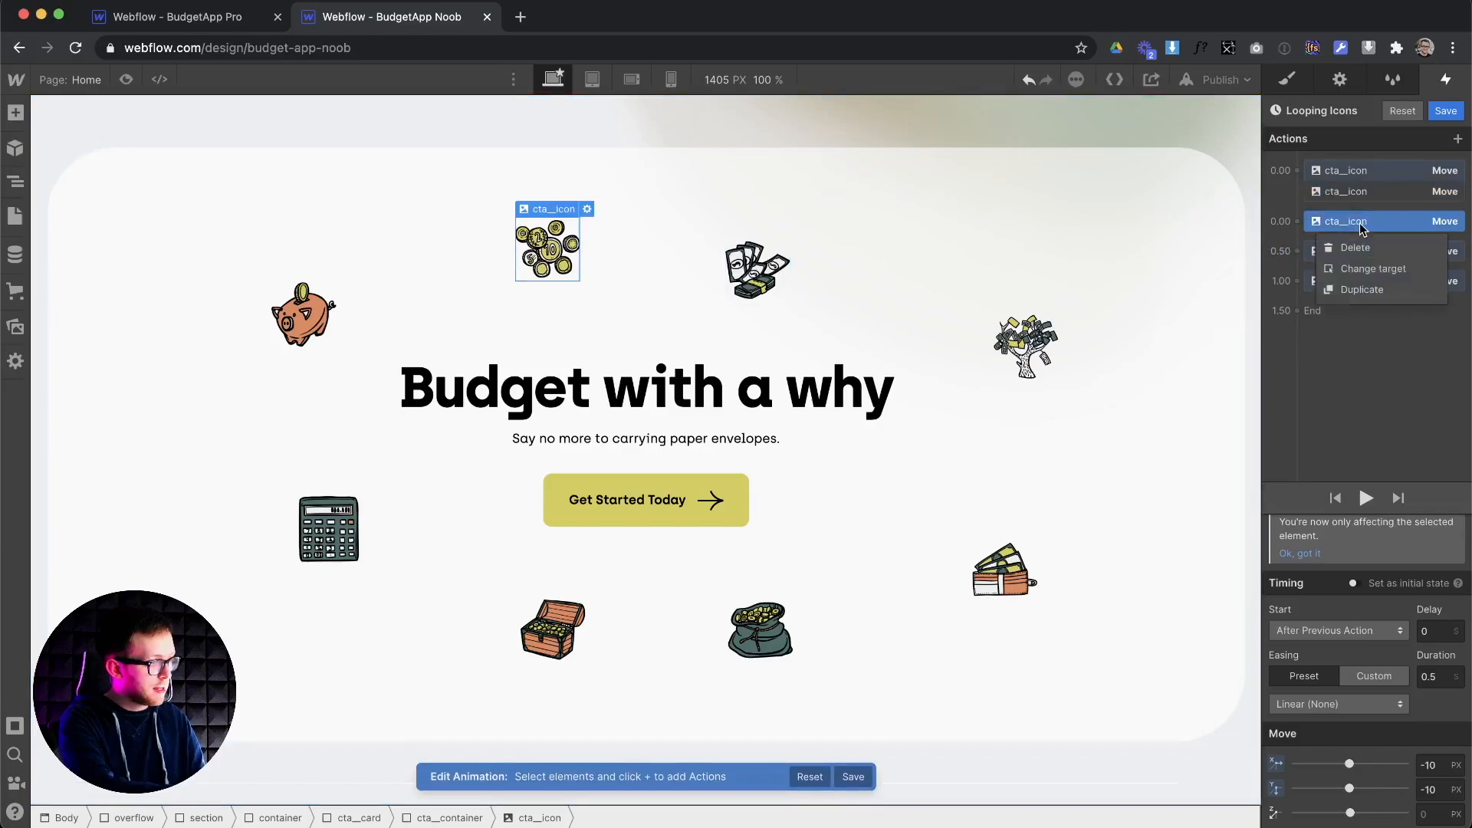
click(1369, 272)
right_click(1355, 227)
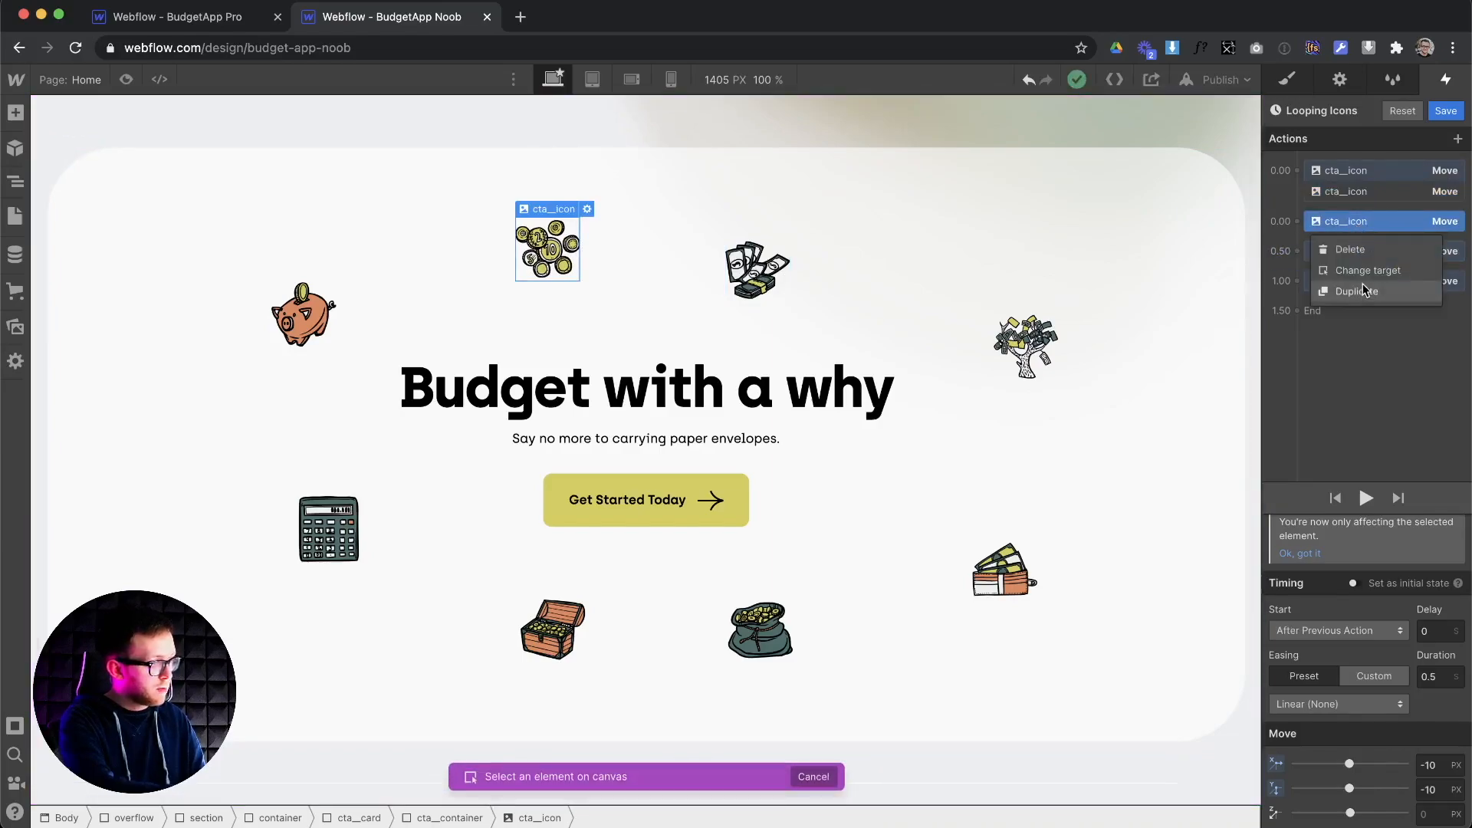
click(1362, 290)
right_click(1357, 274)
click(1358, 338)
right_click(1361, 324)
click(1379, 389)
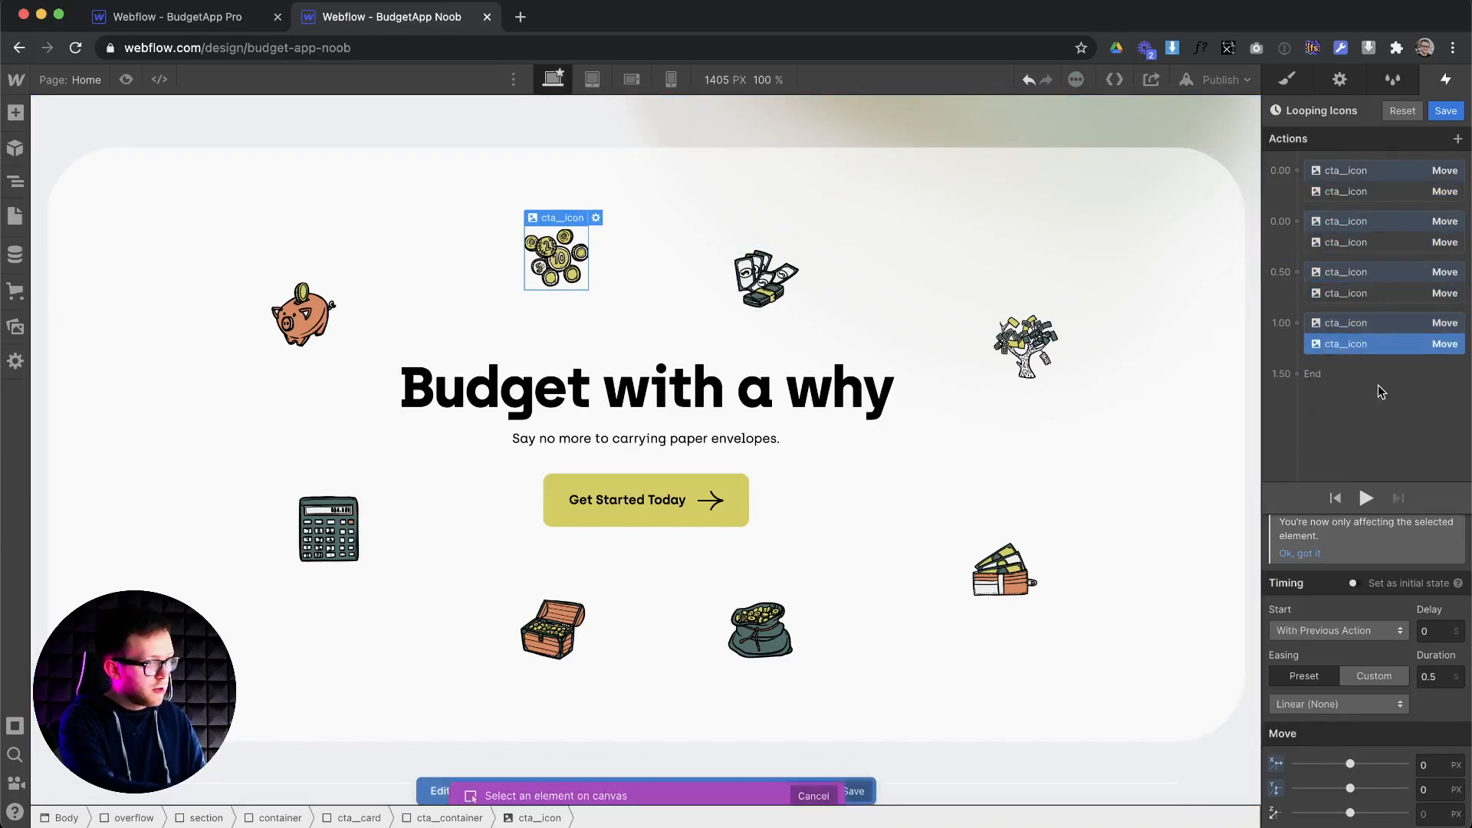
click(1366, 498)
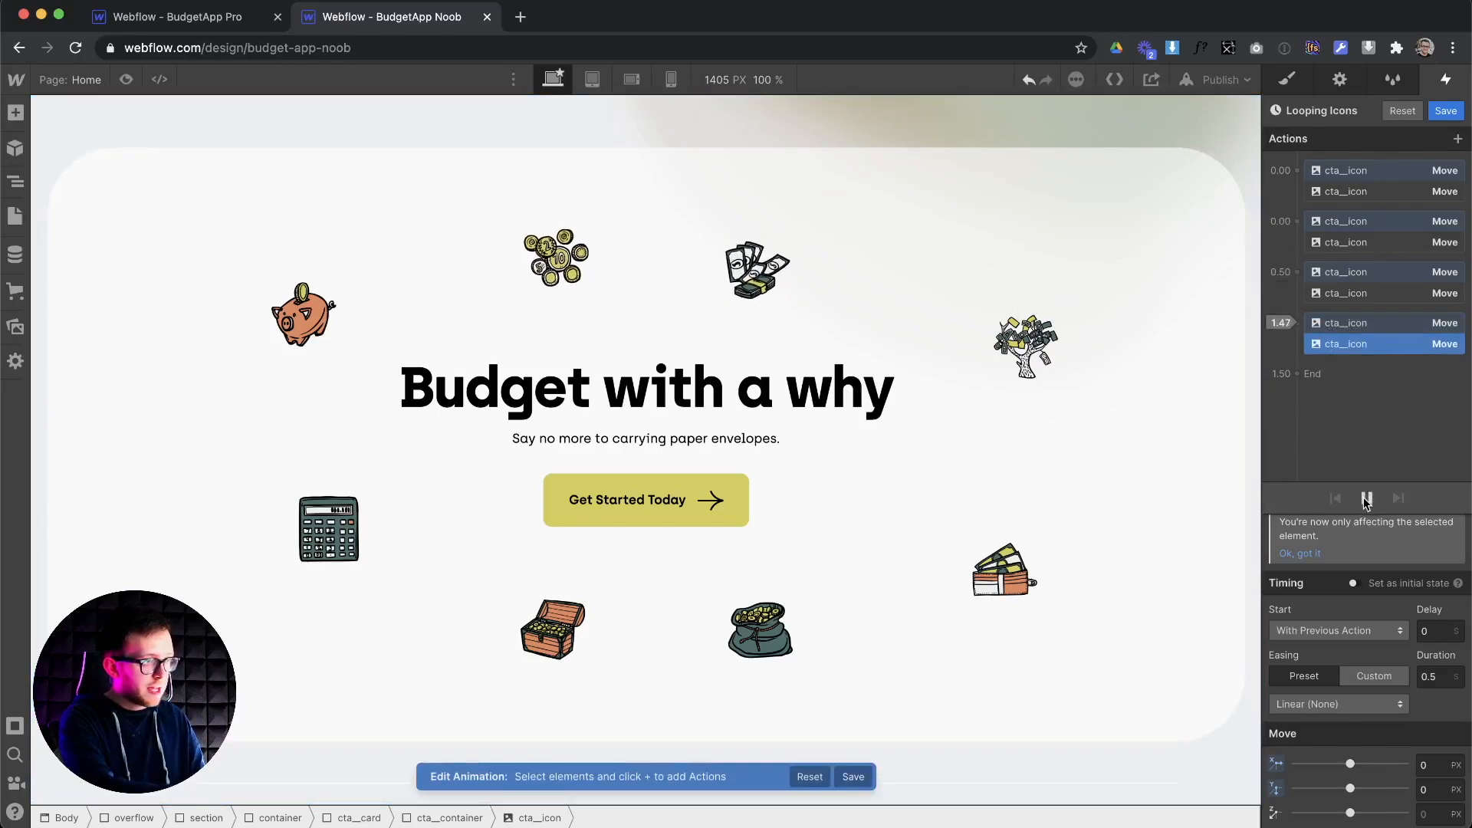
click(1366, 502)
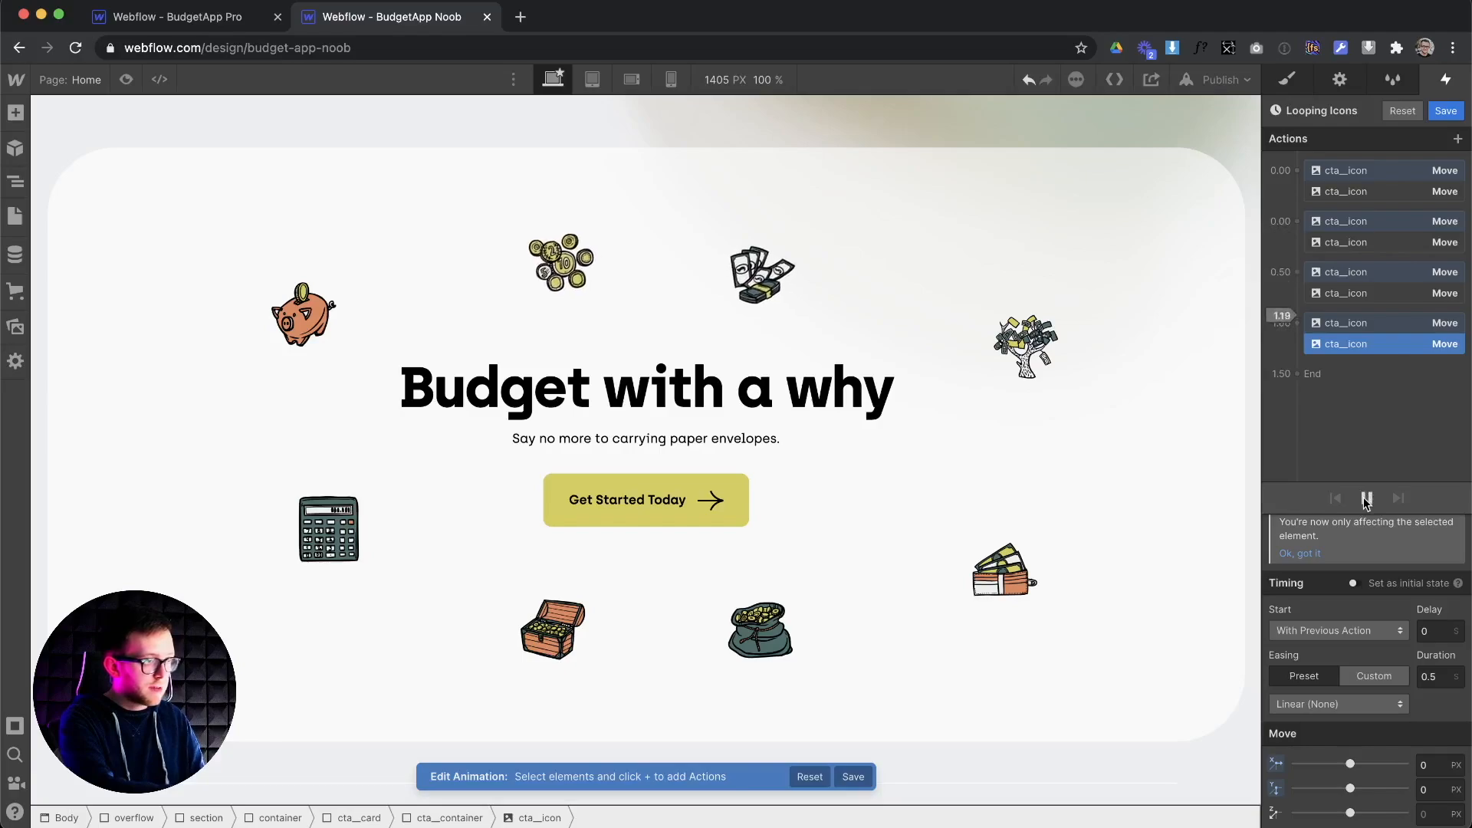
Set the X value of the banknotes icon's second Move action to 10 px
drag(1387, 265, 1385, 259)
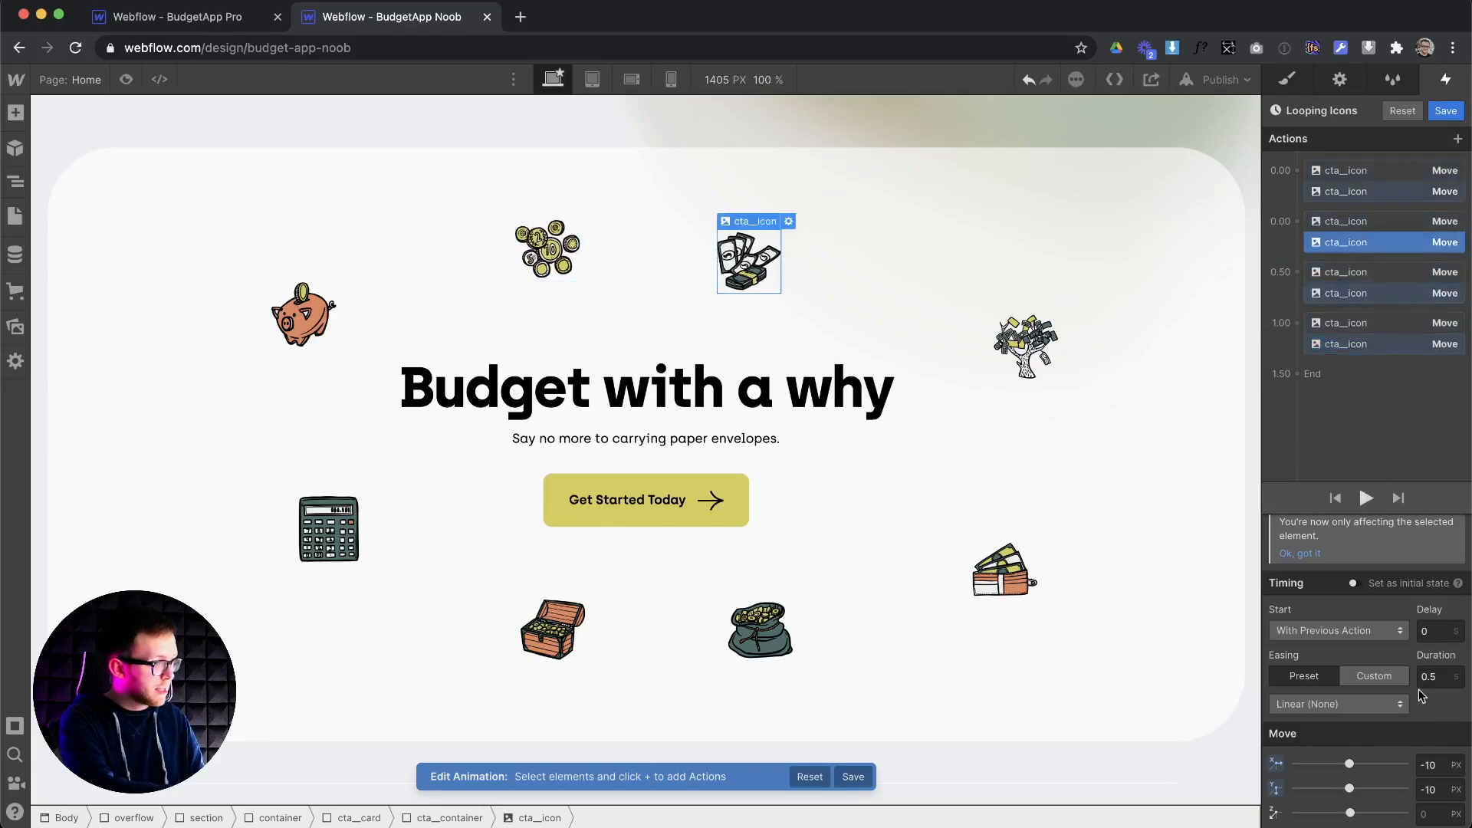
text(10)
key(Return)
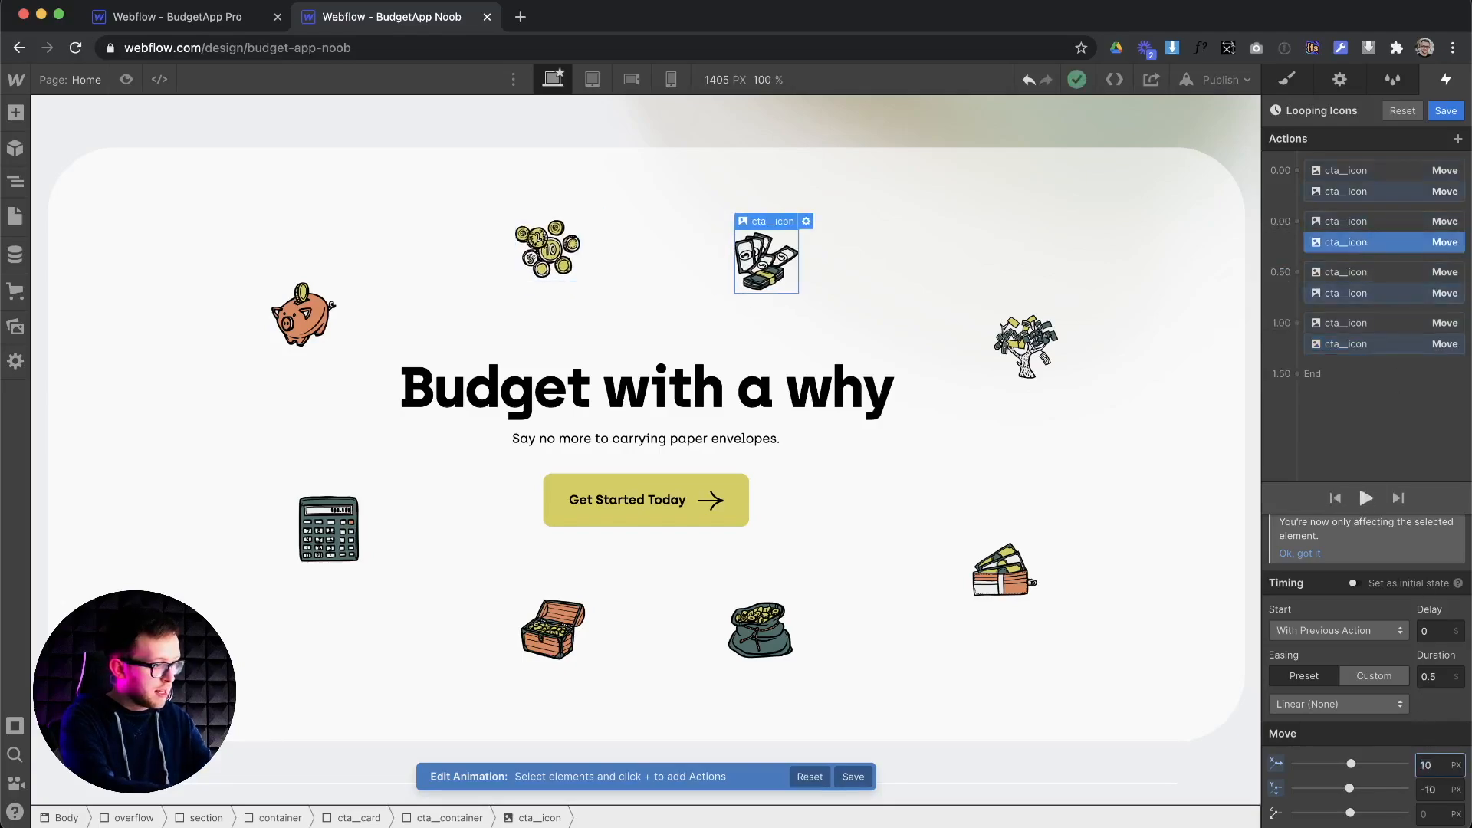
key(Return)
Set the banknotes icon's third Move action to -10 px on X and Y, and replay the animation
click(1381, 294)
text(-10-10)
click(1367, 500)
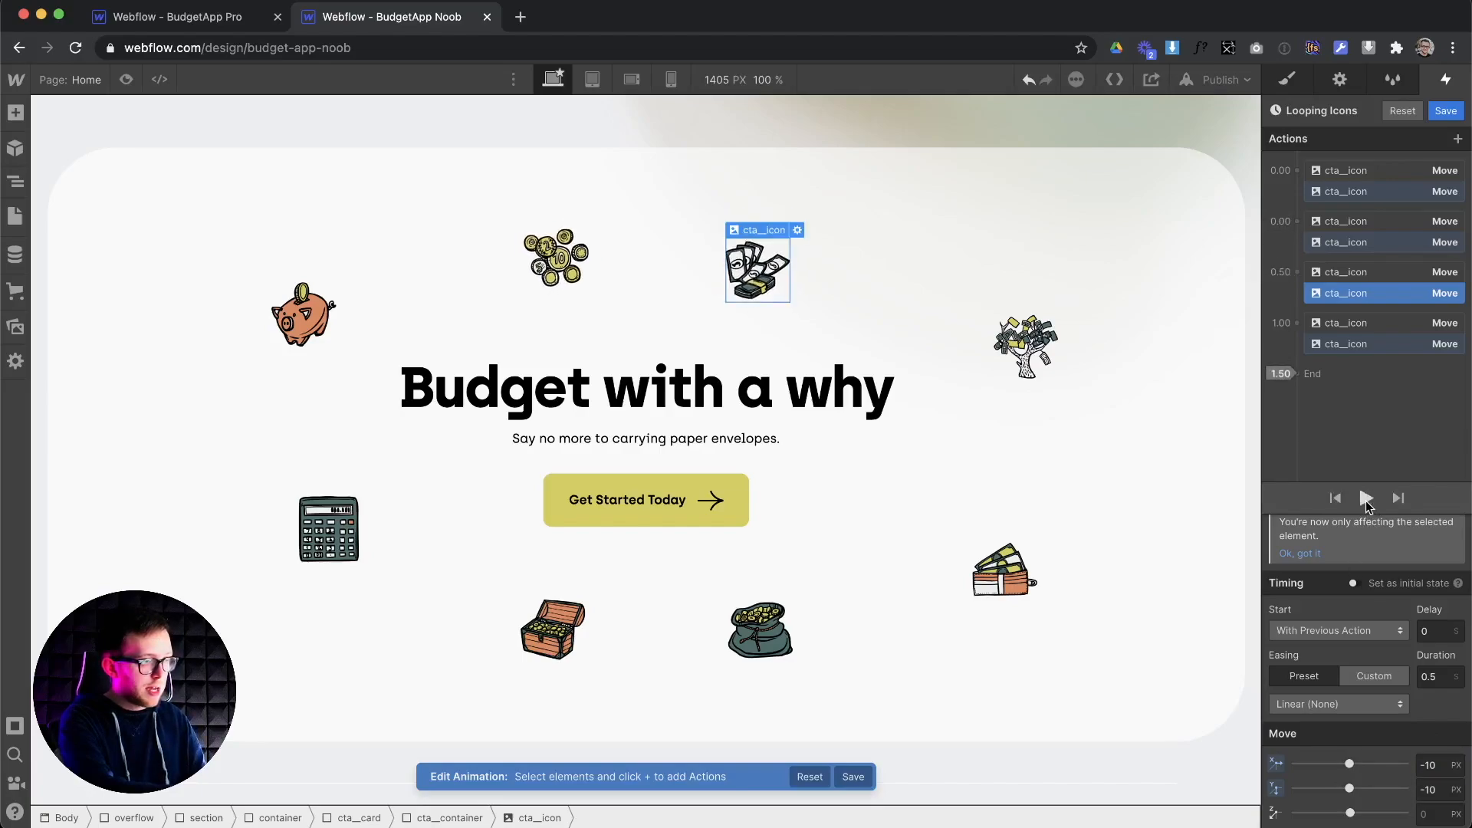
click(1368, 500)
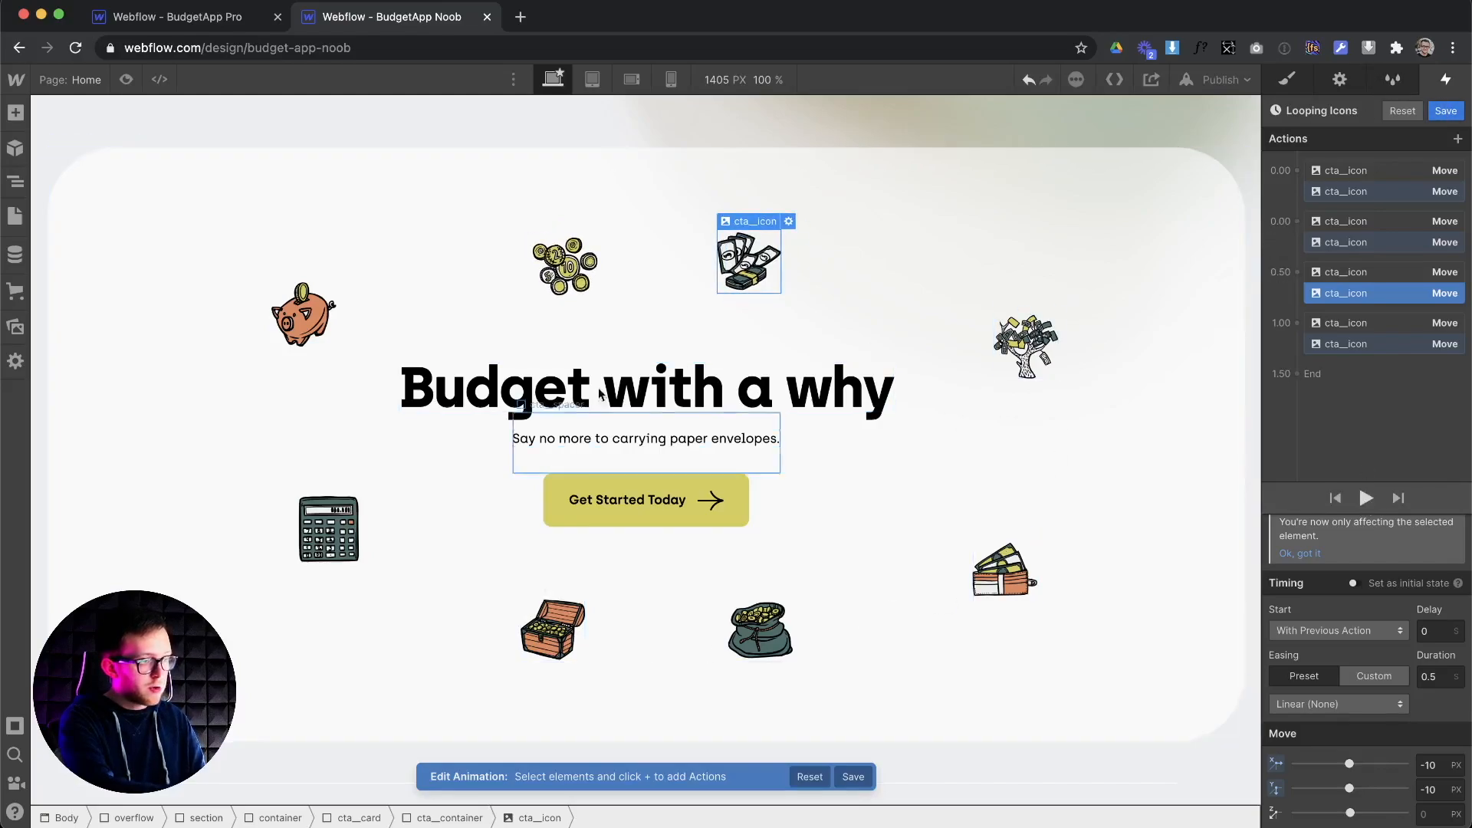
Save the Looping Icons animation and close the page load trigger settings
click(1439, 112)
click(1455, 147)
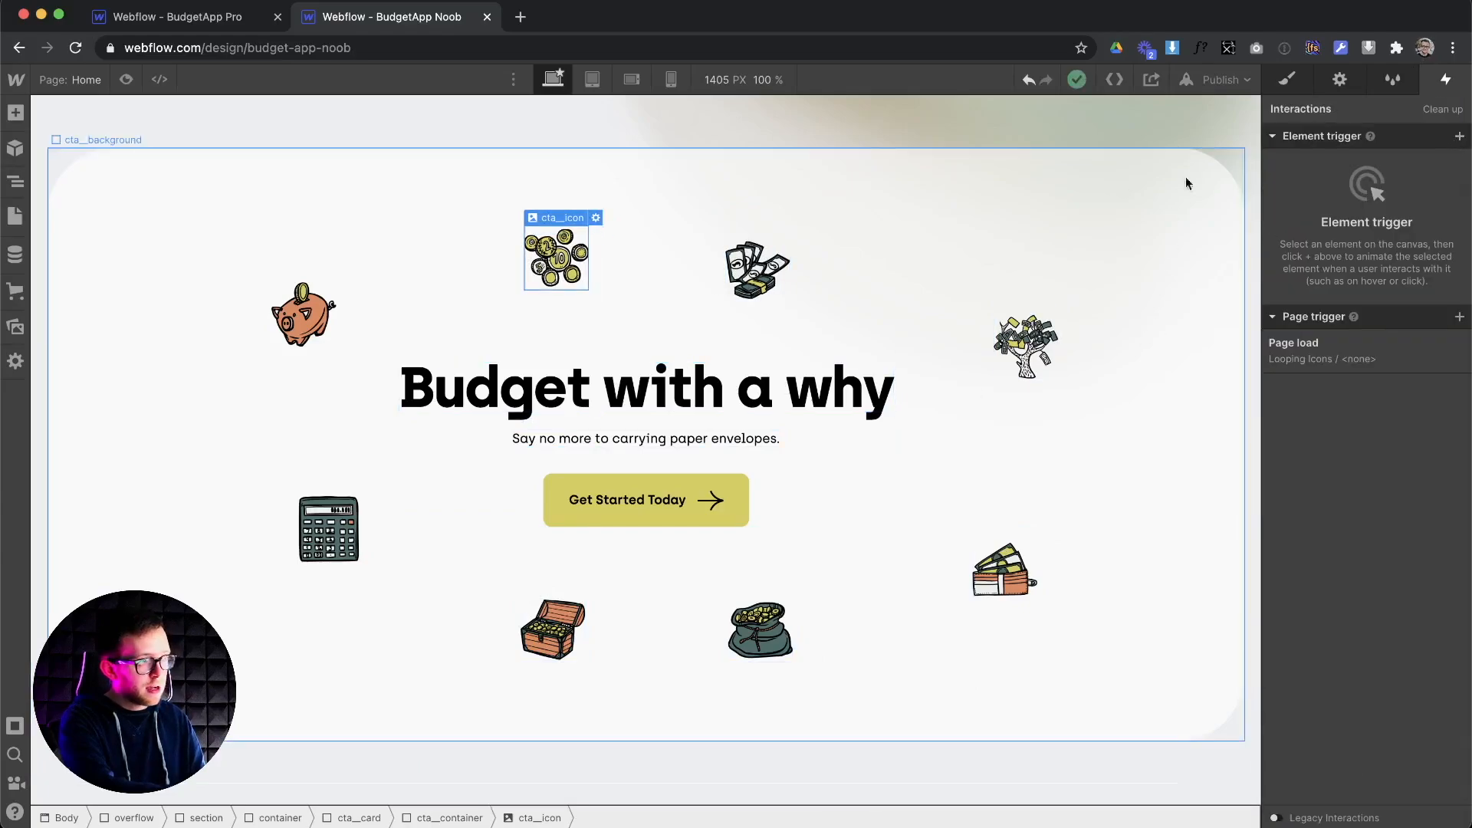
key(s)
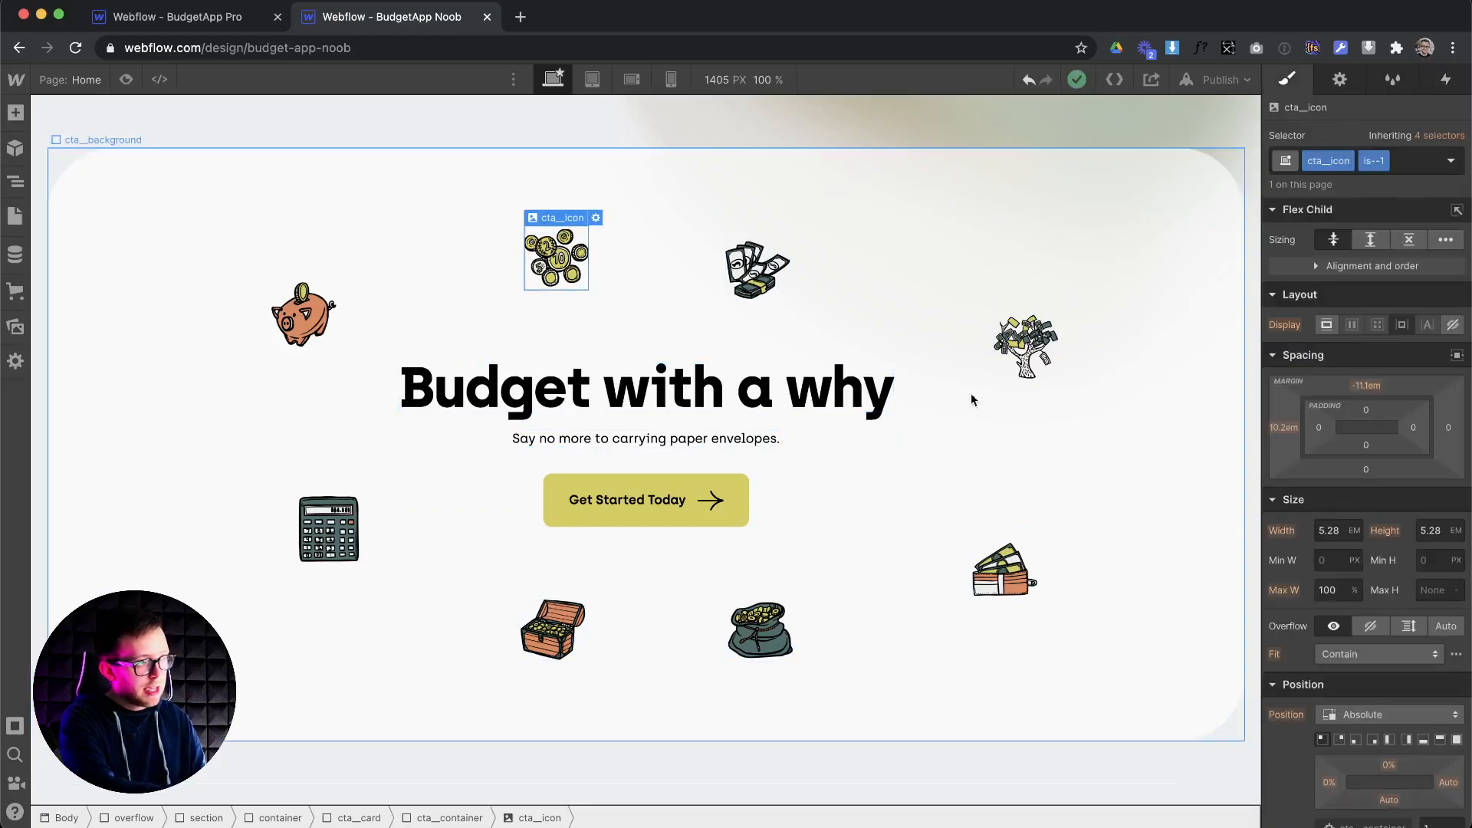
Select the section that holds the call-to-action card and add a While scrolling in view trigger to it
scroll(775, 389, up, 1)
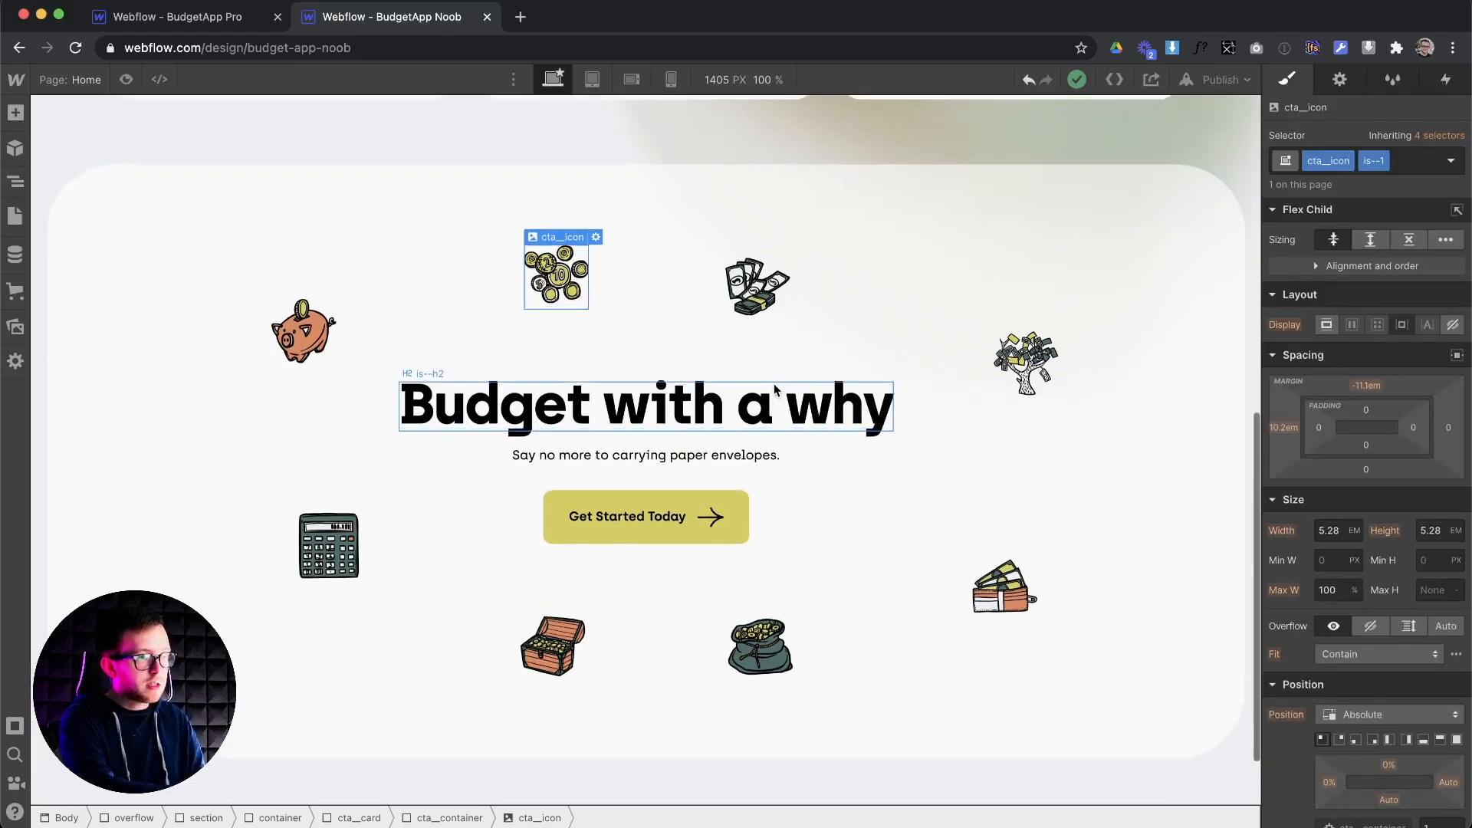
scroll(334, 194, up, 4)
click(68, 227)
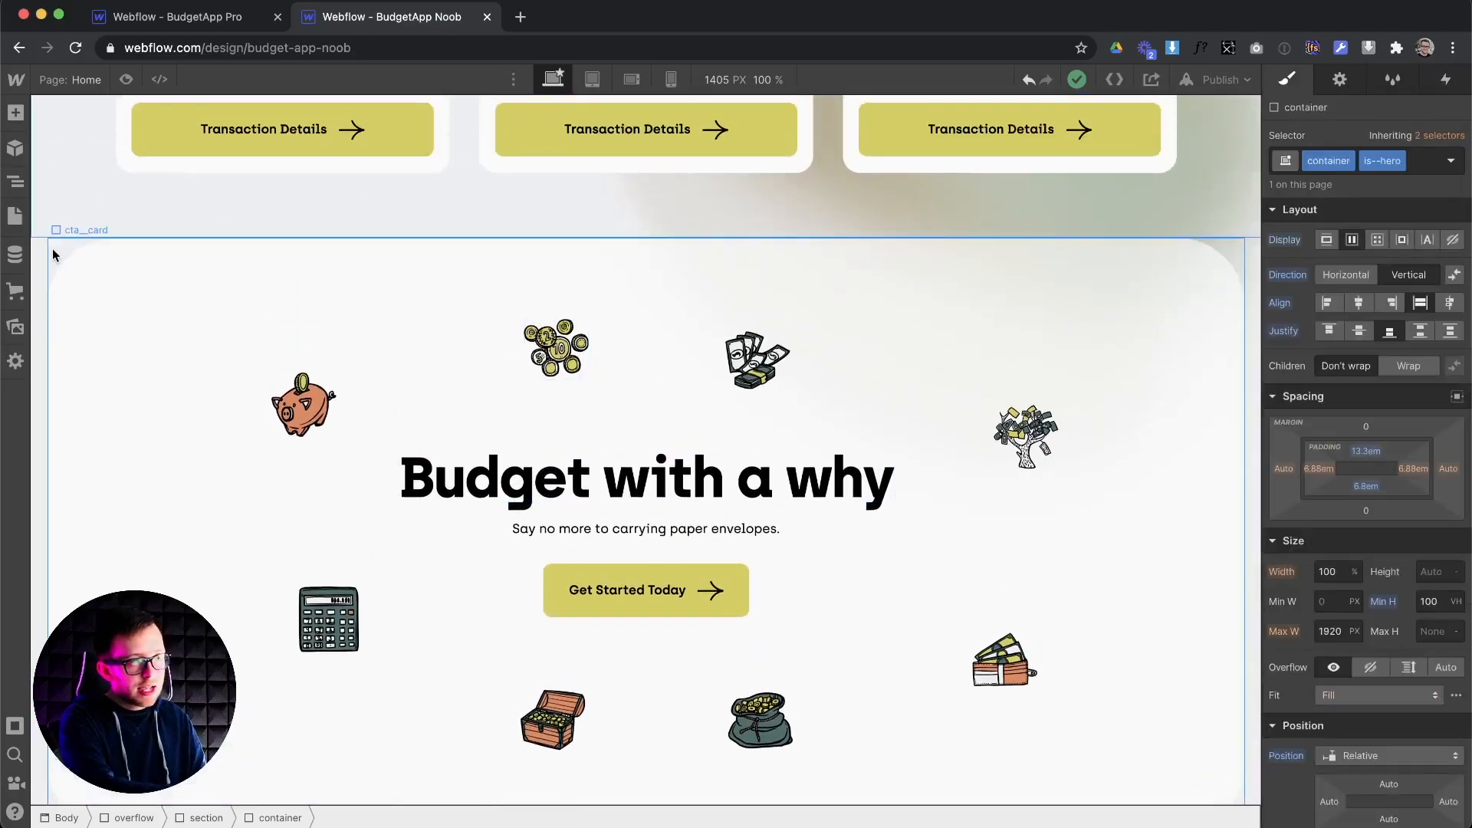
click(38, 260)
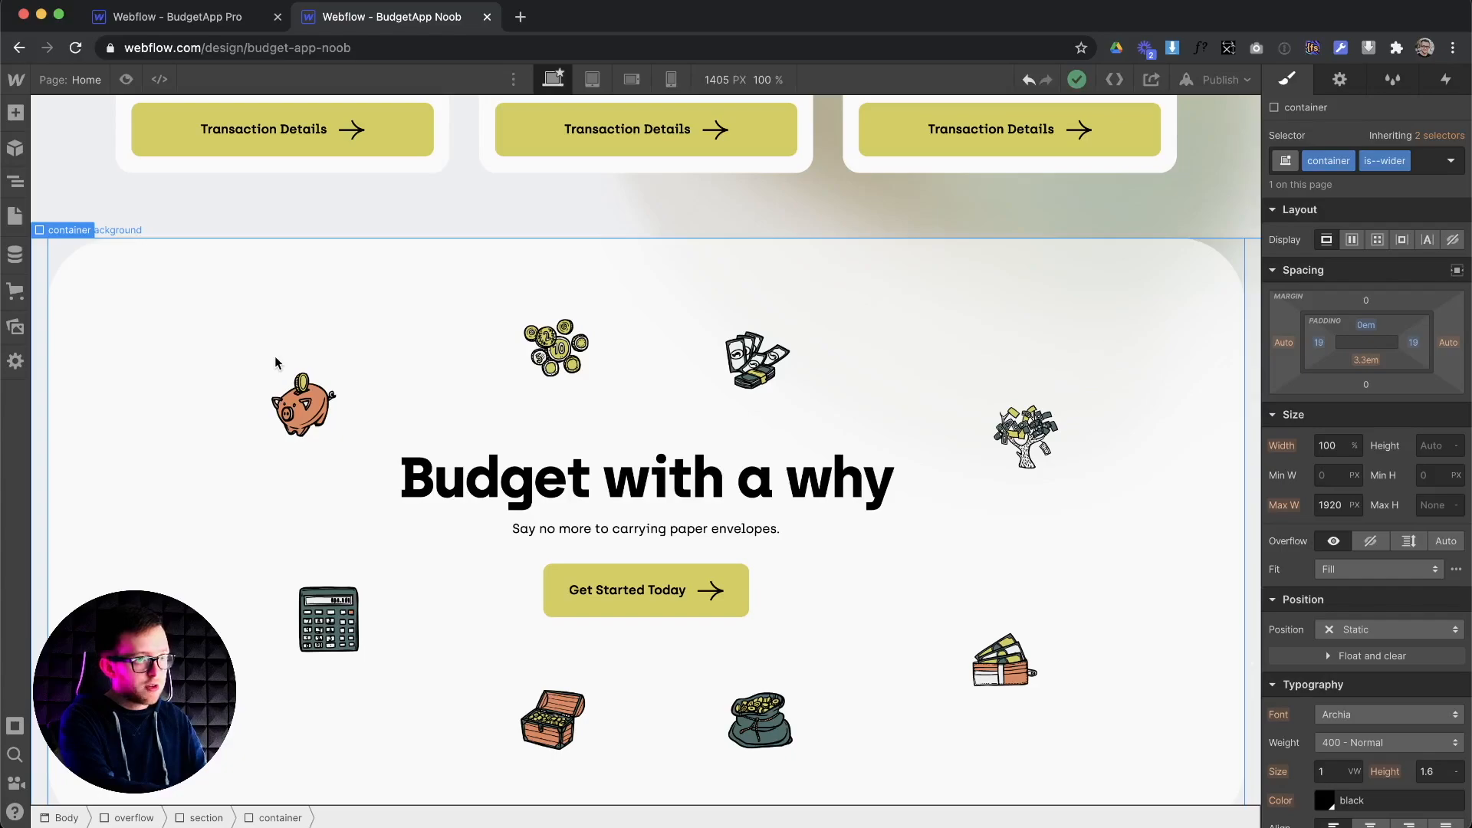
key(Up)
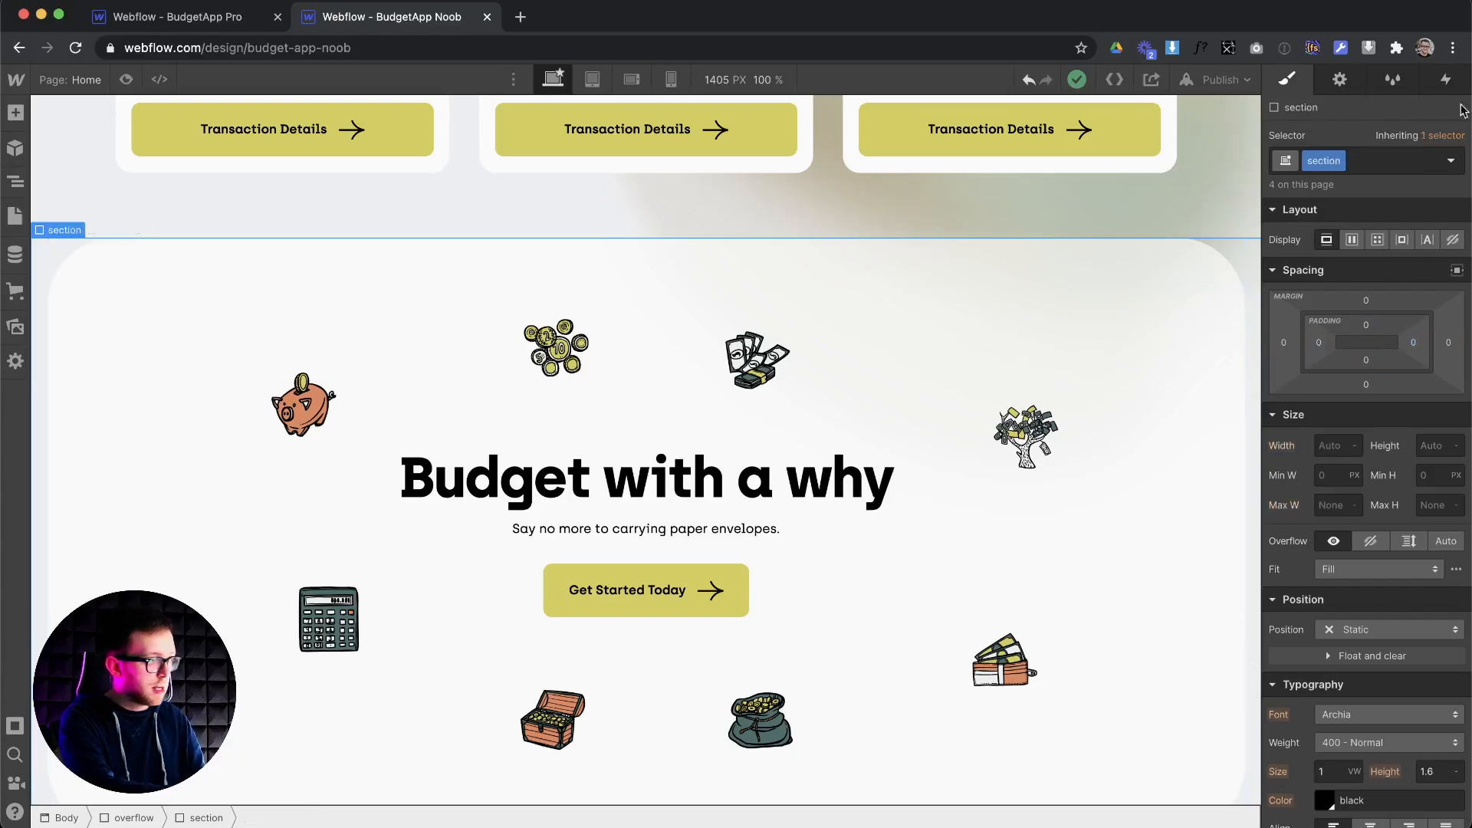
click(1445, 81)
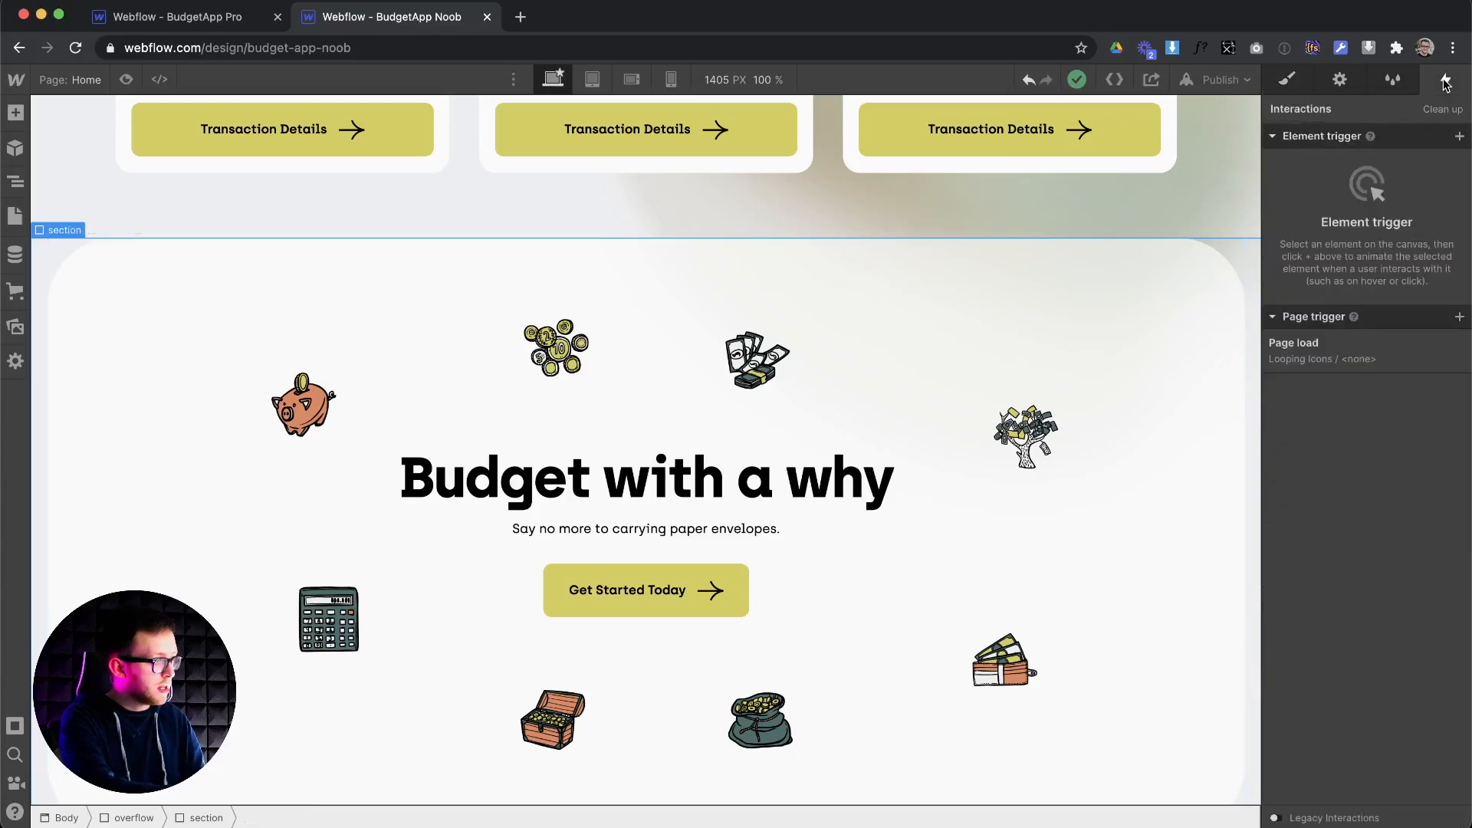
click(1459, 136)
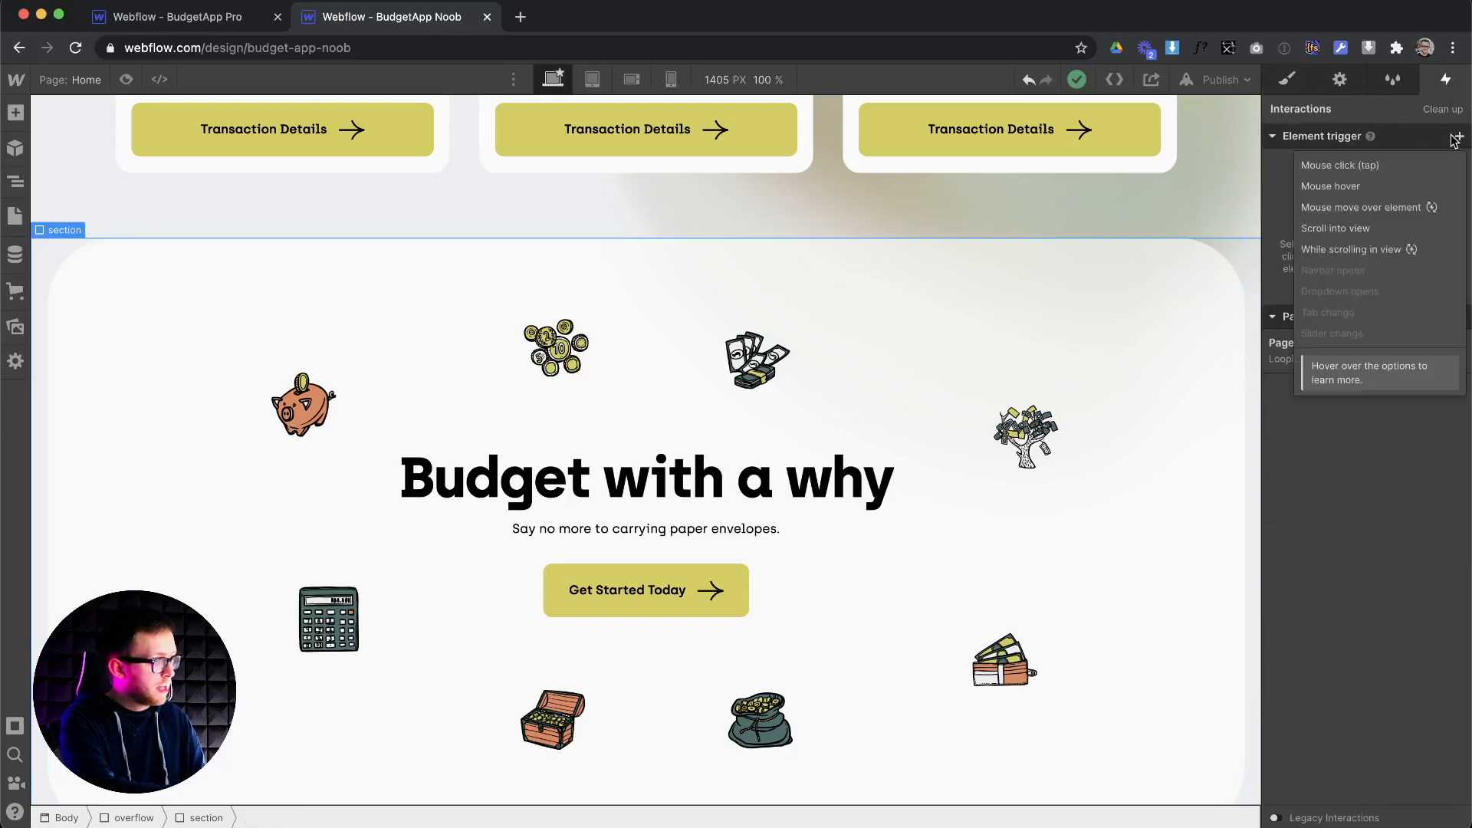
click(1342, 253)
Make the trigger play a new scroll animation named Dark Mode
click(1373, 231)
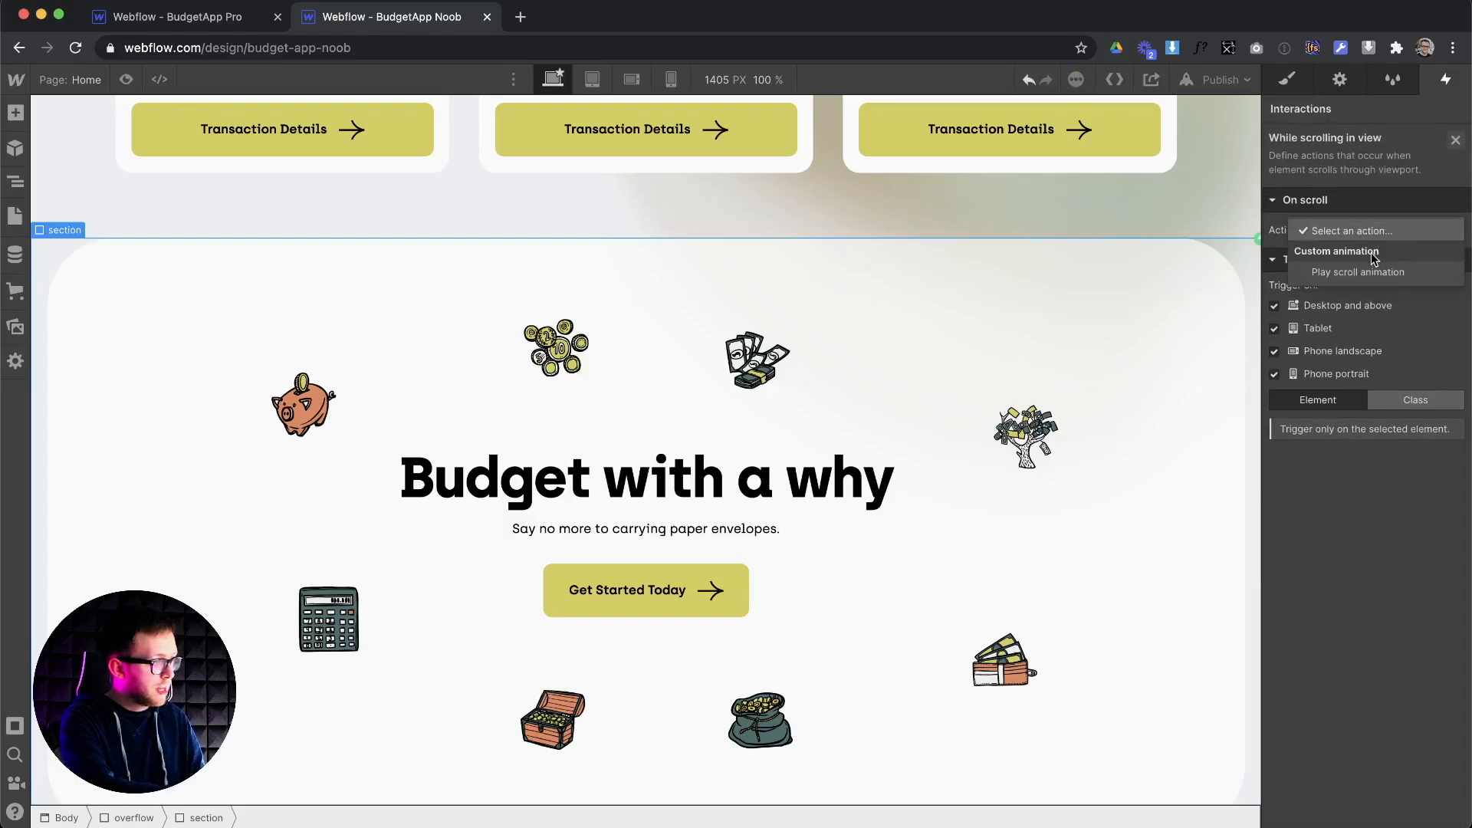
click(1373, 273)
click(1451, 337)
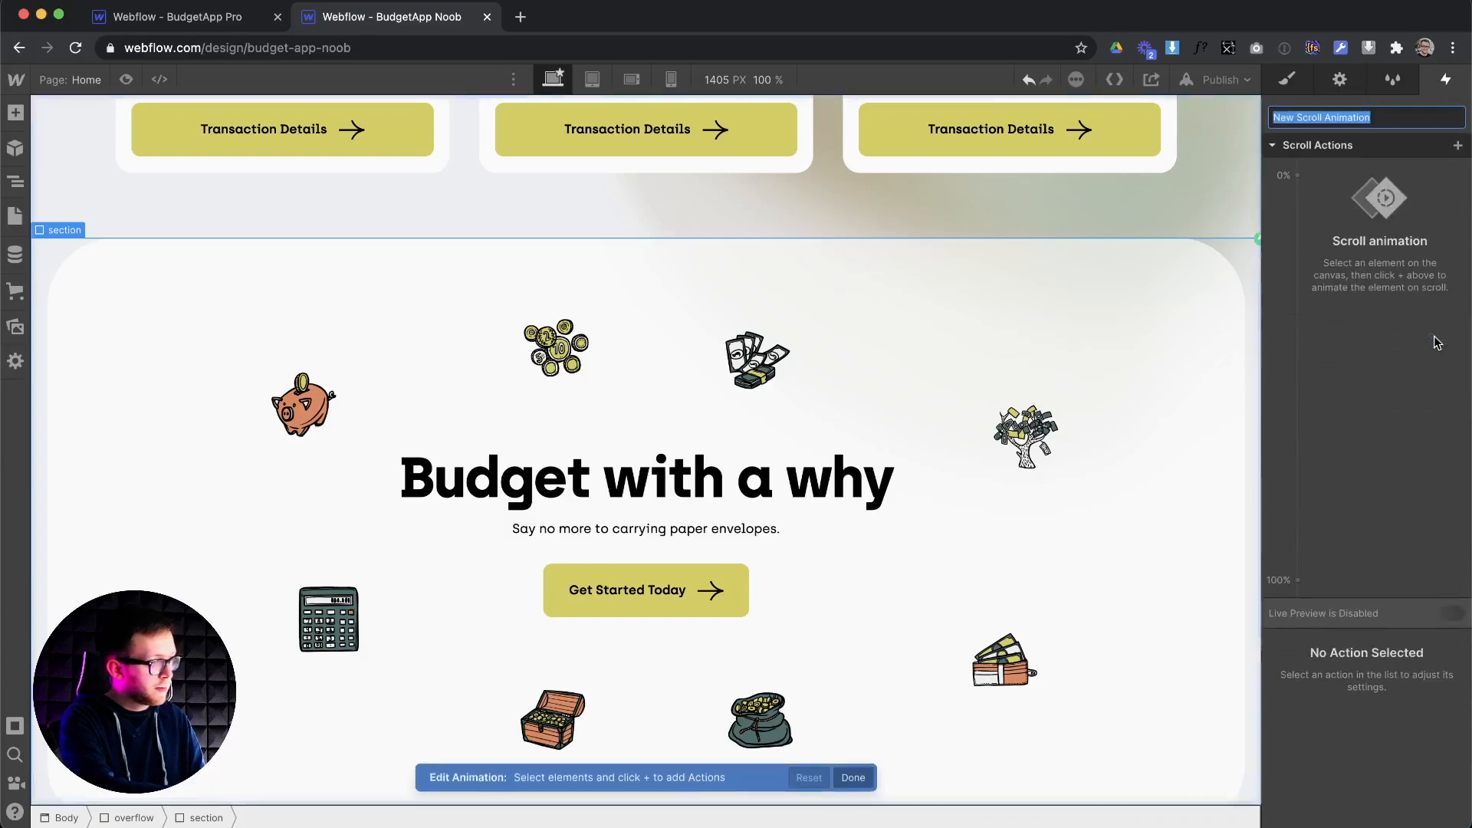
text(D)
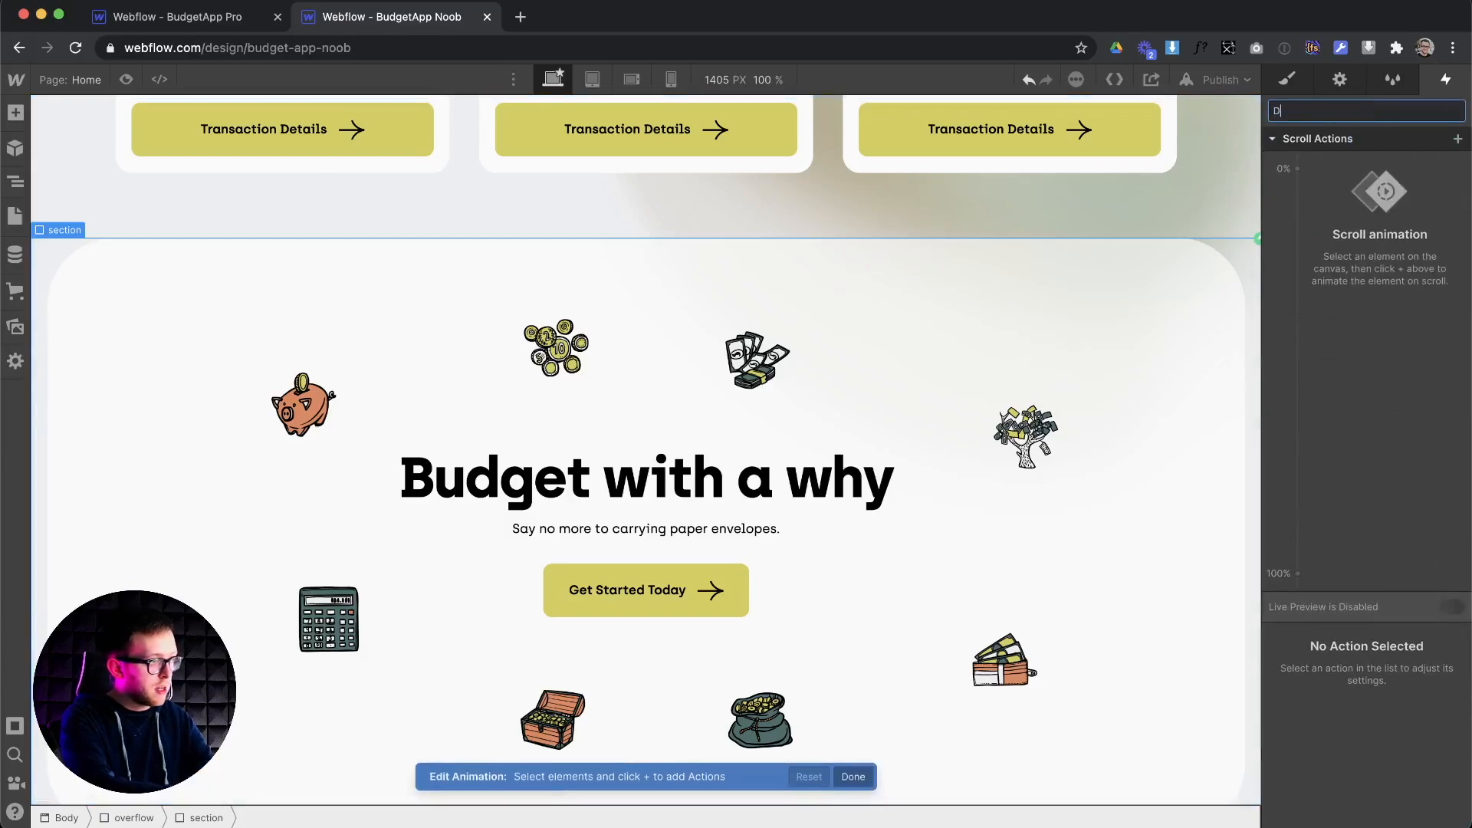
text(ark Mode)
key(Return)
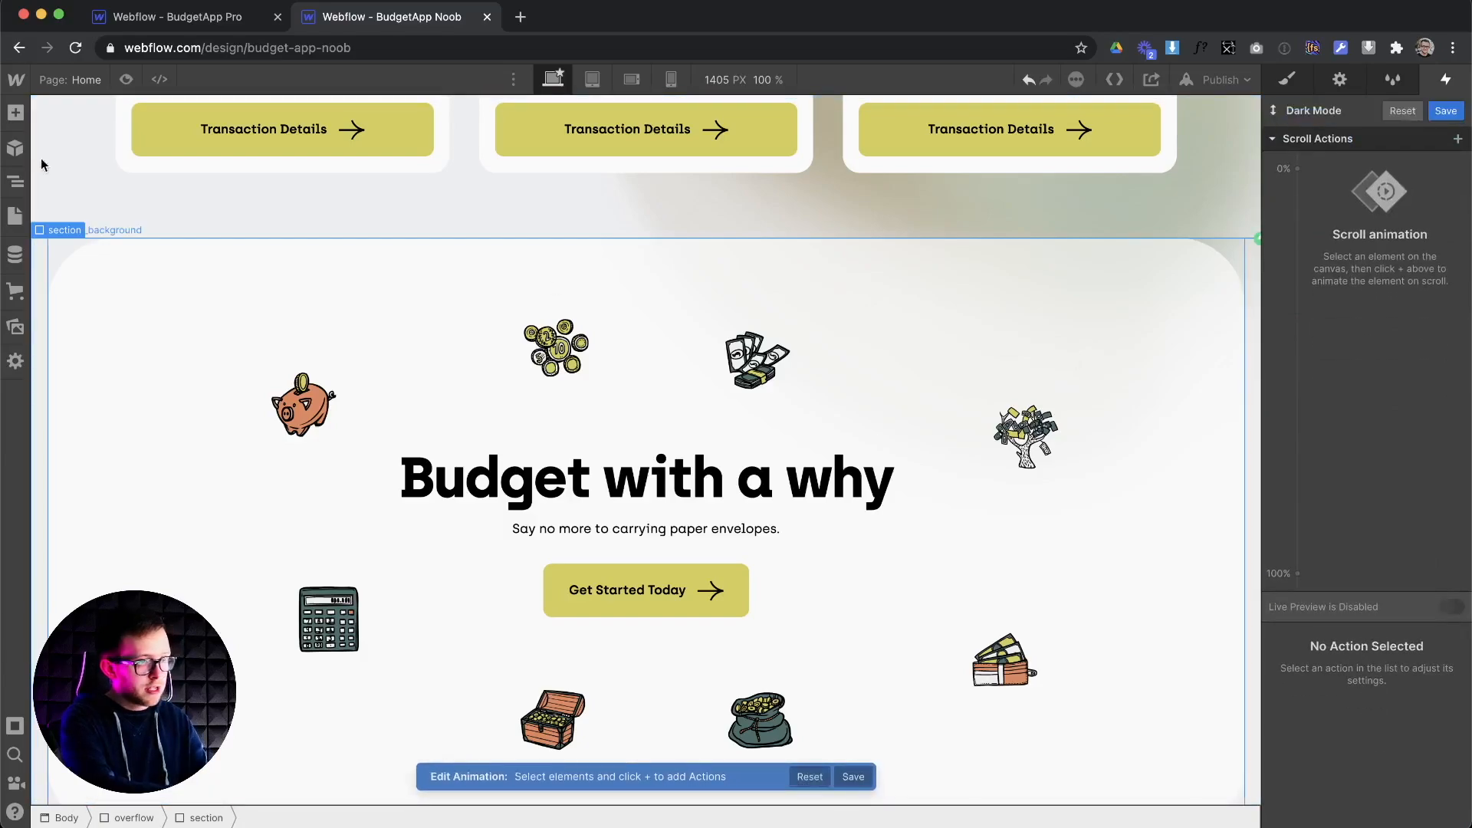
Add a BG Color scroll action for the Body element and set its 0% keyframe to the silver swatch
click(16, 182)
click(69, 146)
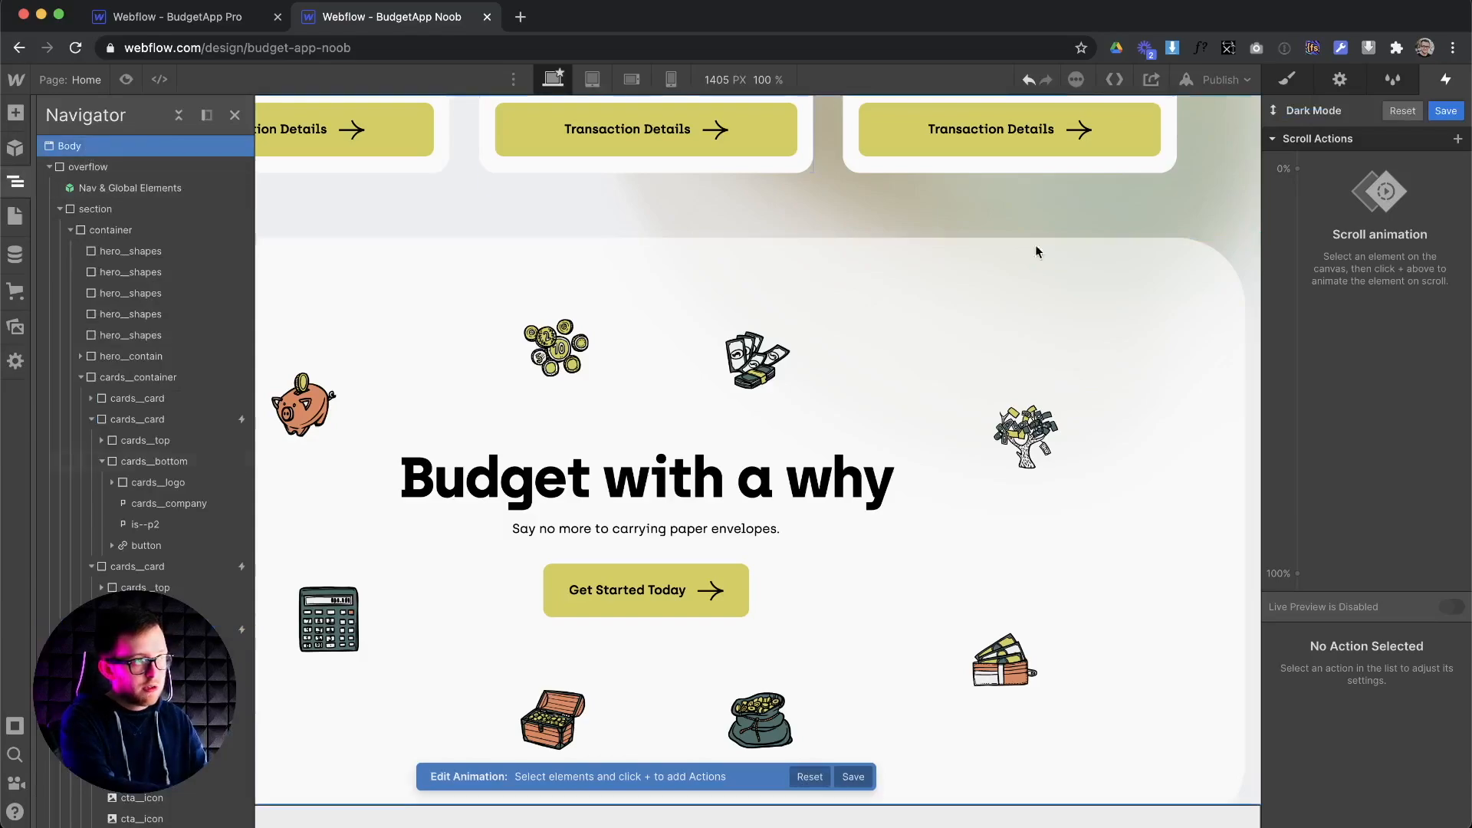
click(1458, 139)
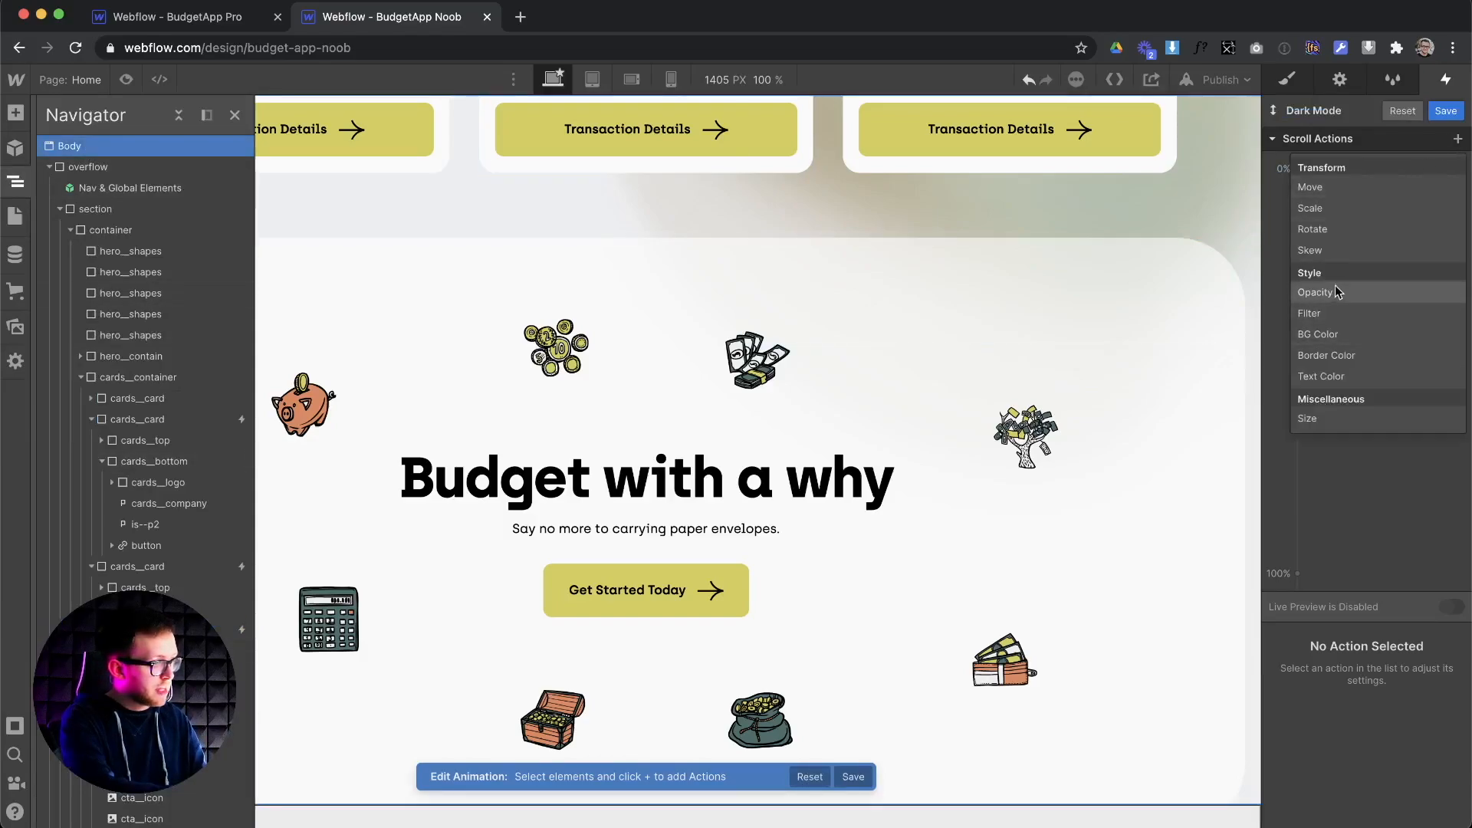
click(1331, 335)
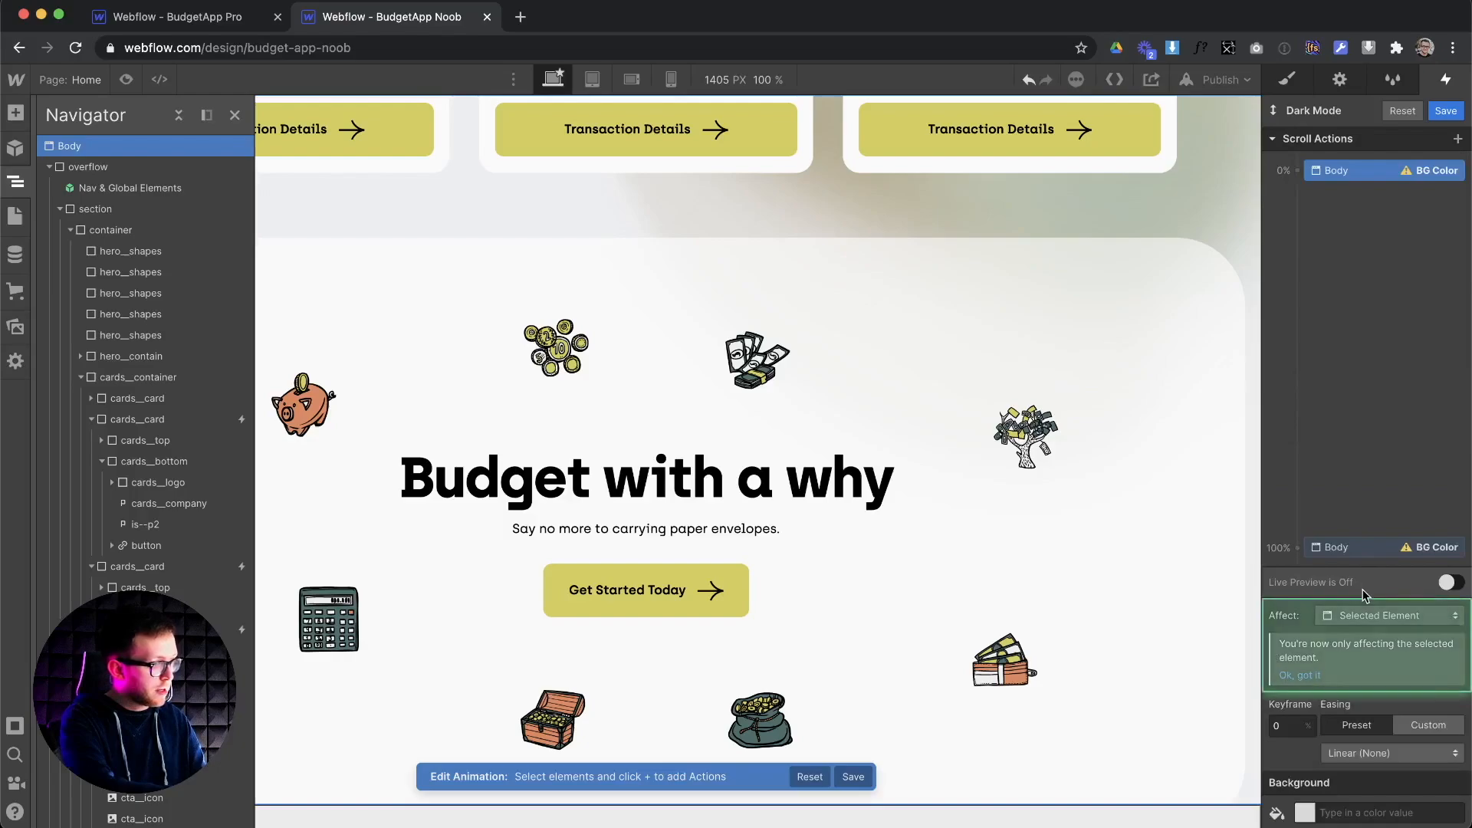
click(1304, 812)
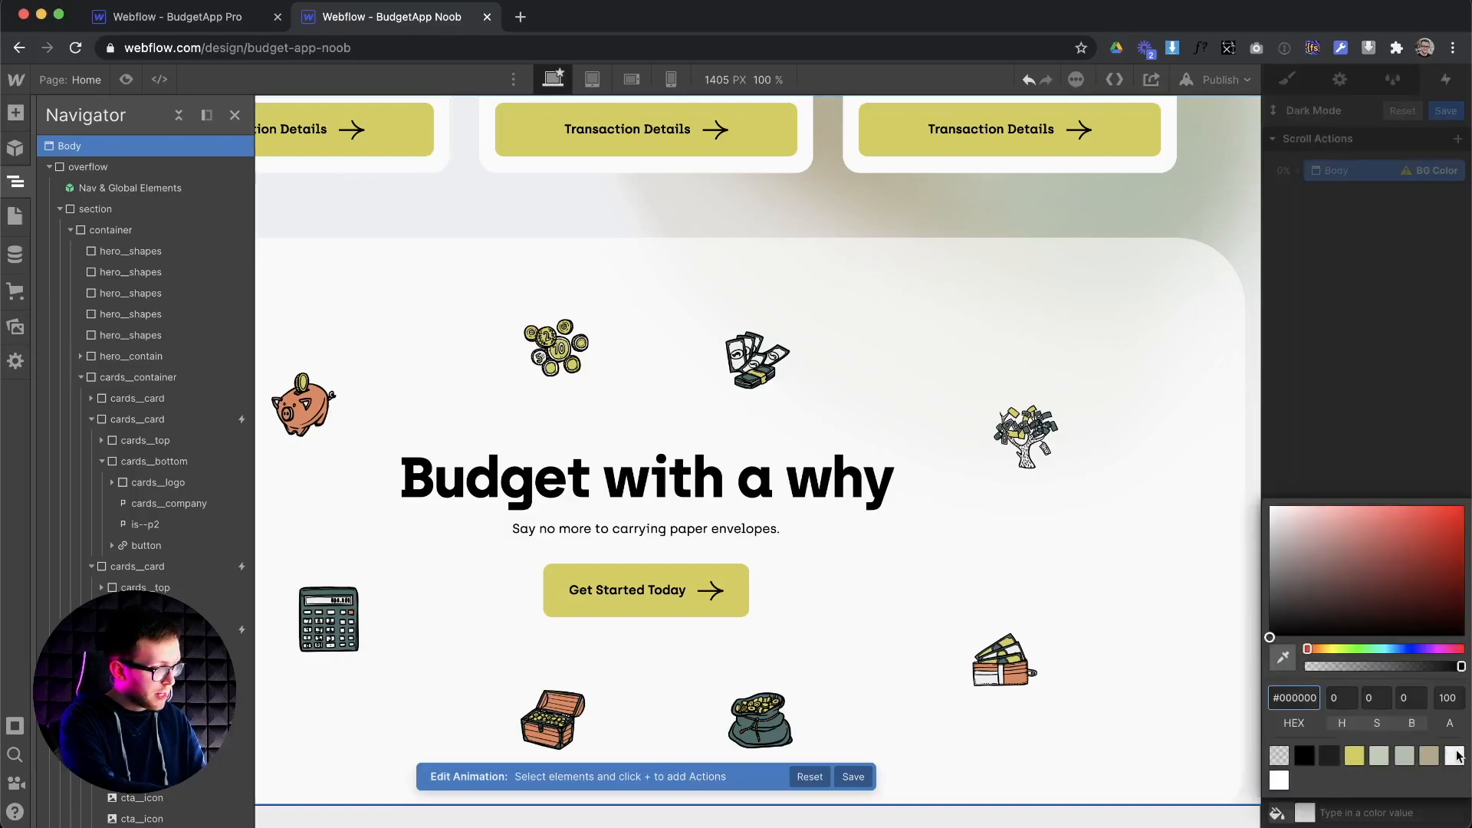
click(1455, 757)
click(1337, 295)
Set the Body's 100% BG Color keyframe to the Dark Grey swatch
click(1359, 546)
click(1305, 815)
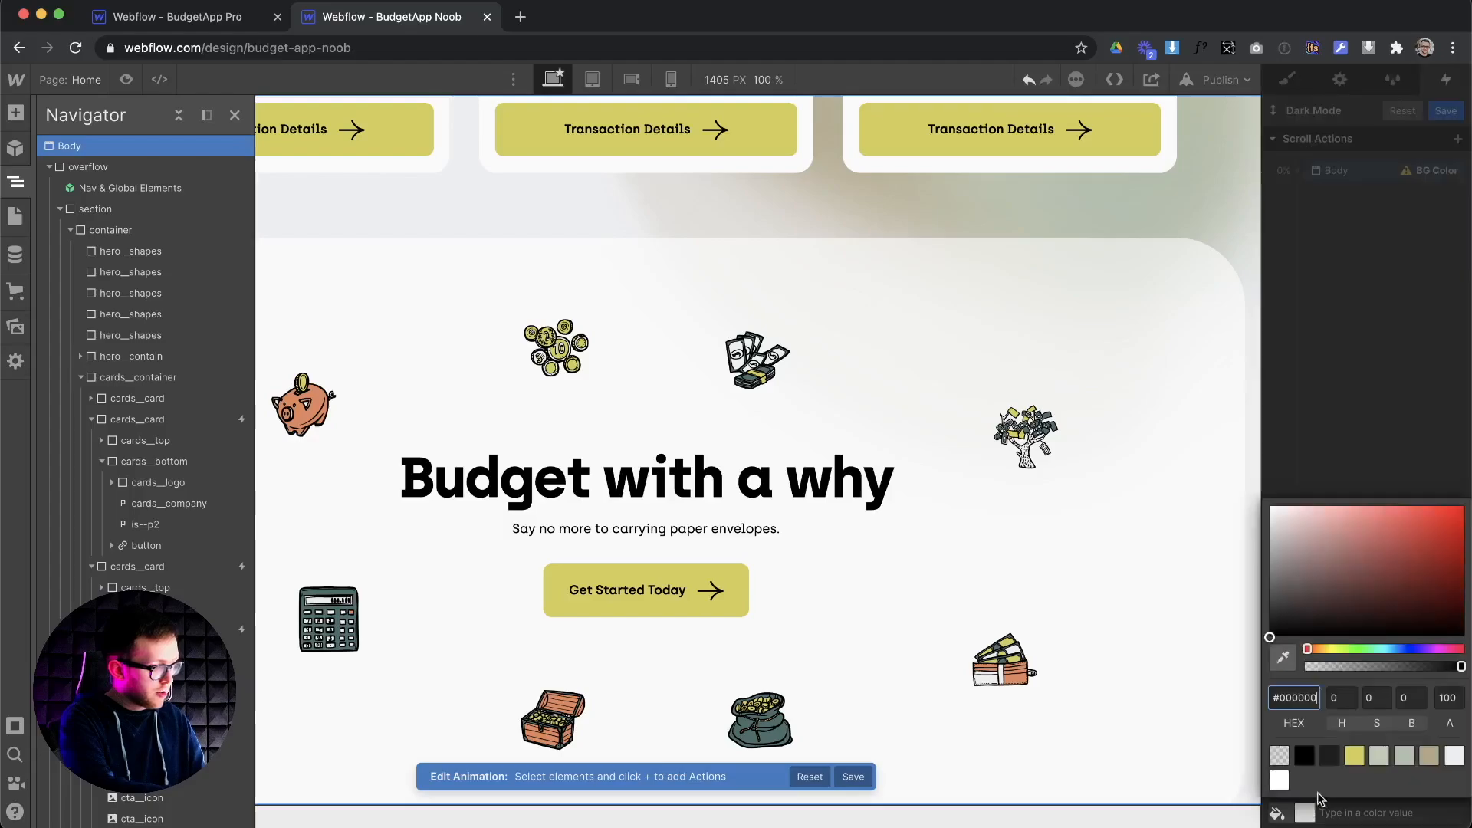
click(1331, 757)
click(1327, 161)
Add a Text Color action for the Body at the 0% keyframe and set it to black
click(1287, 171)
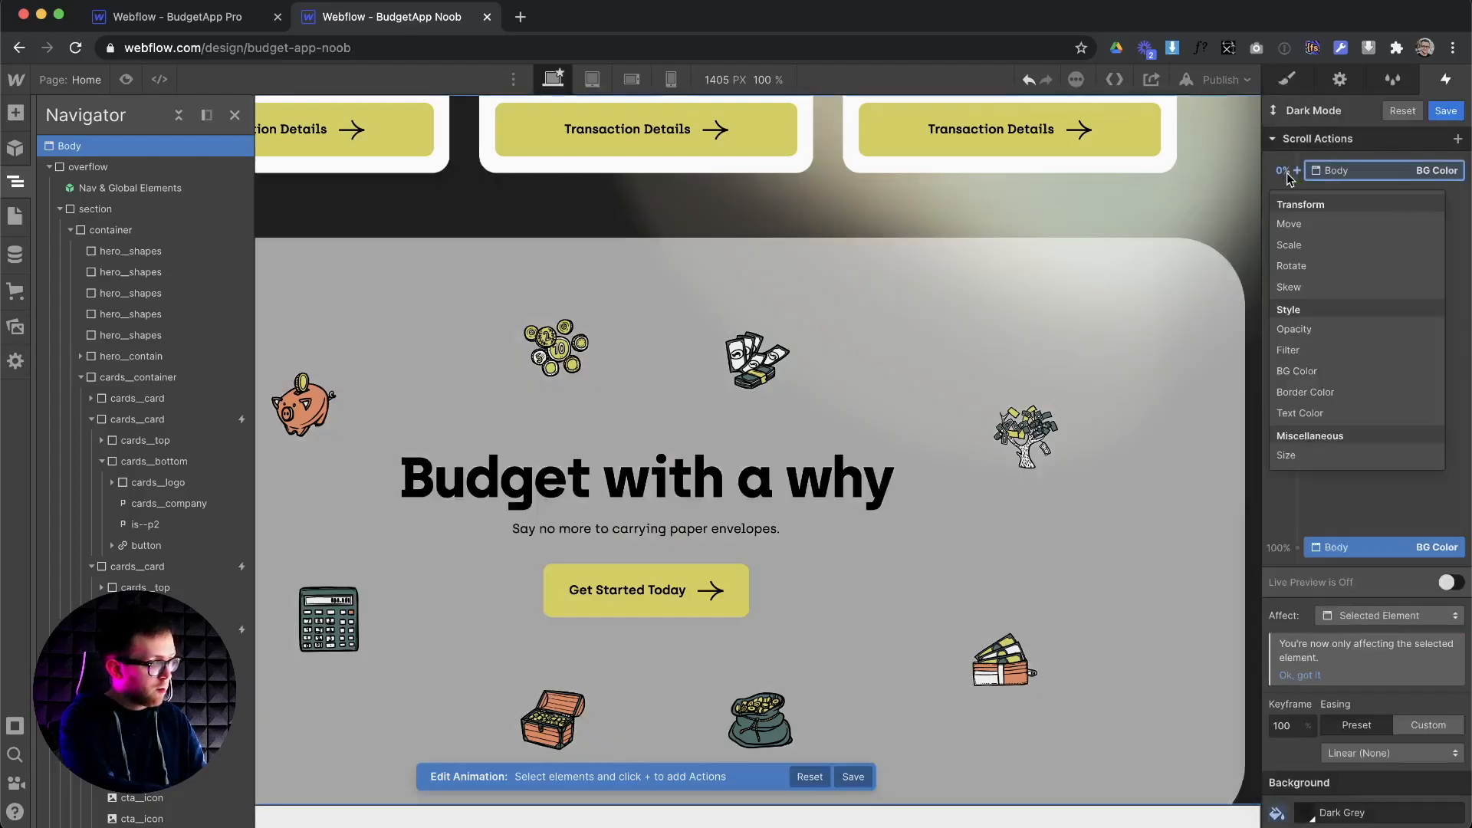
click(1303, 413)
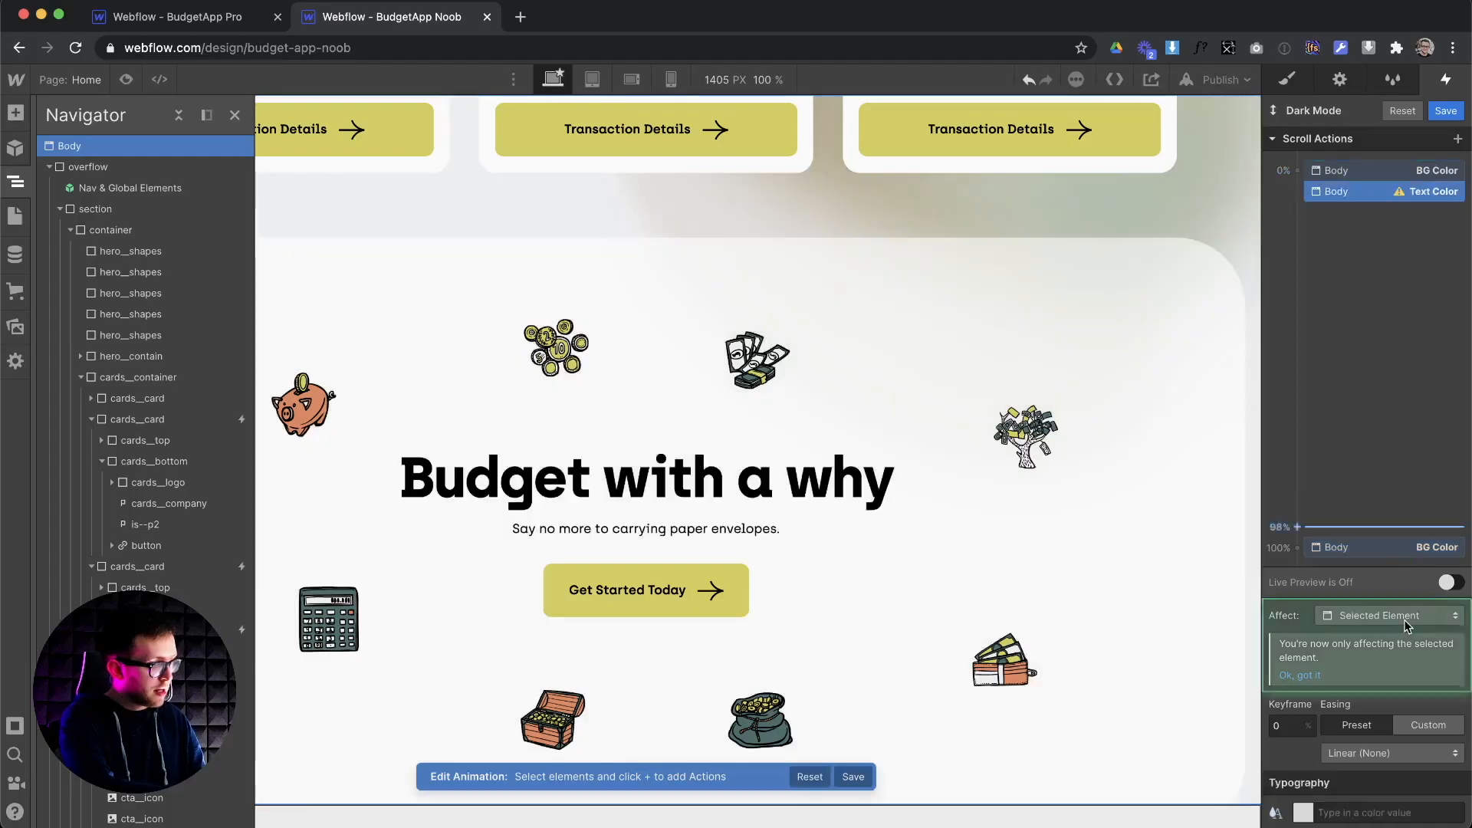
click(1303, 815)
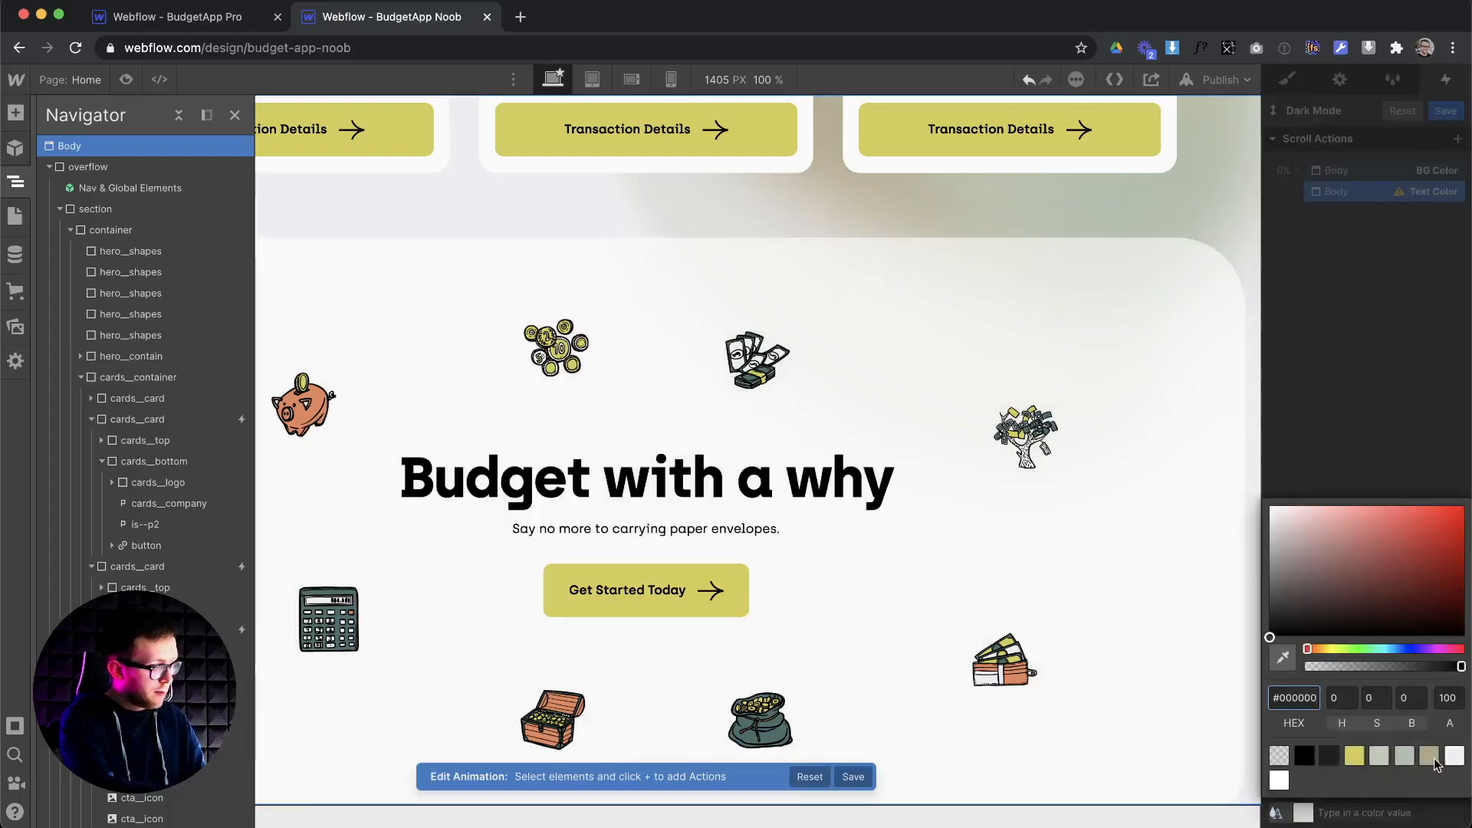
click(1373, 331)
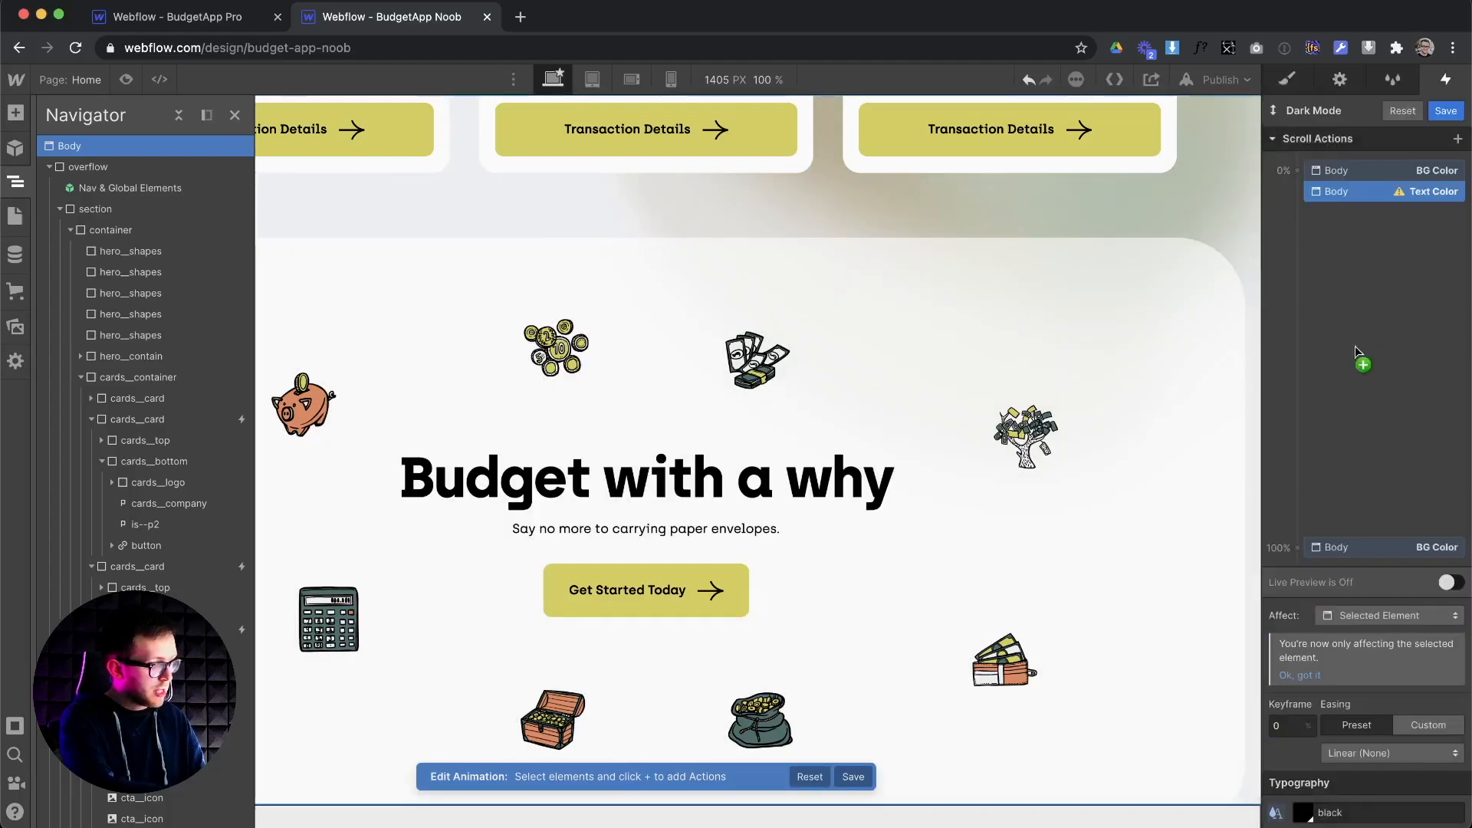
Add a Text Color action for the Body at the 100% keyframe and set it to silver
click(1284, 554)
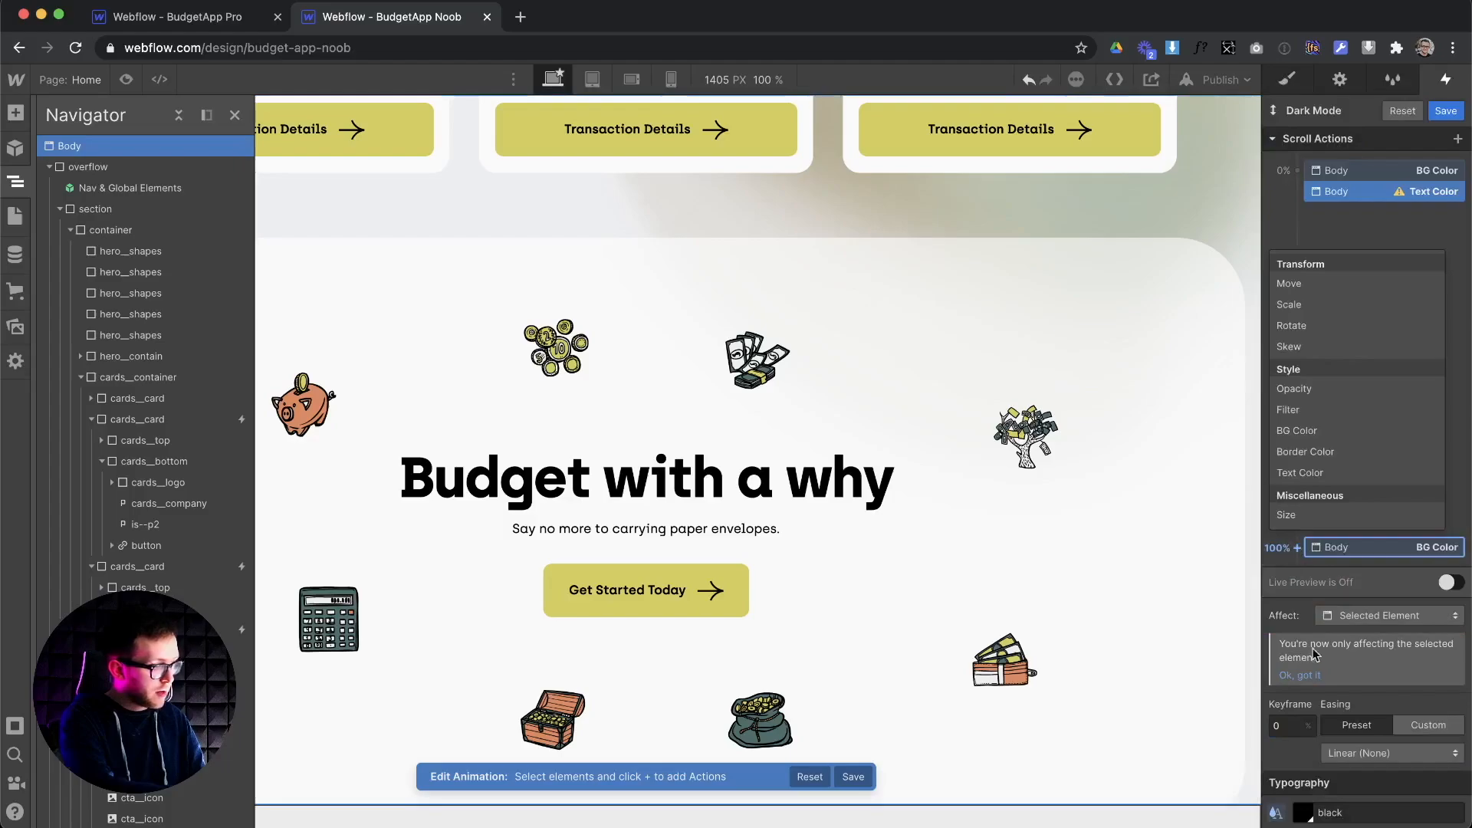
click(1312, 473)
click(1303, 813)
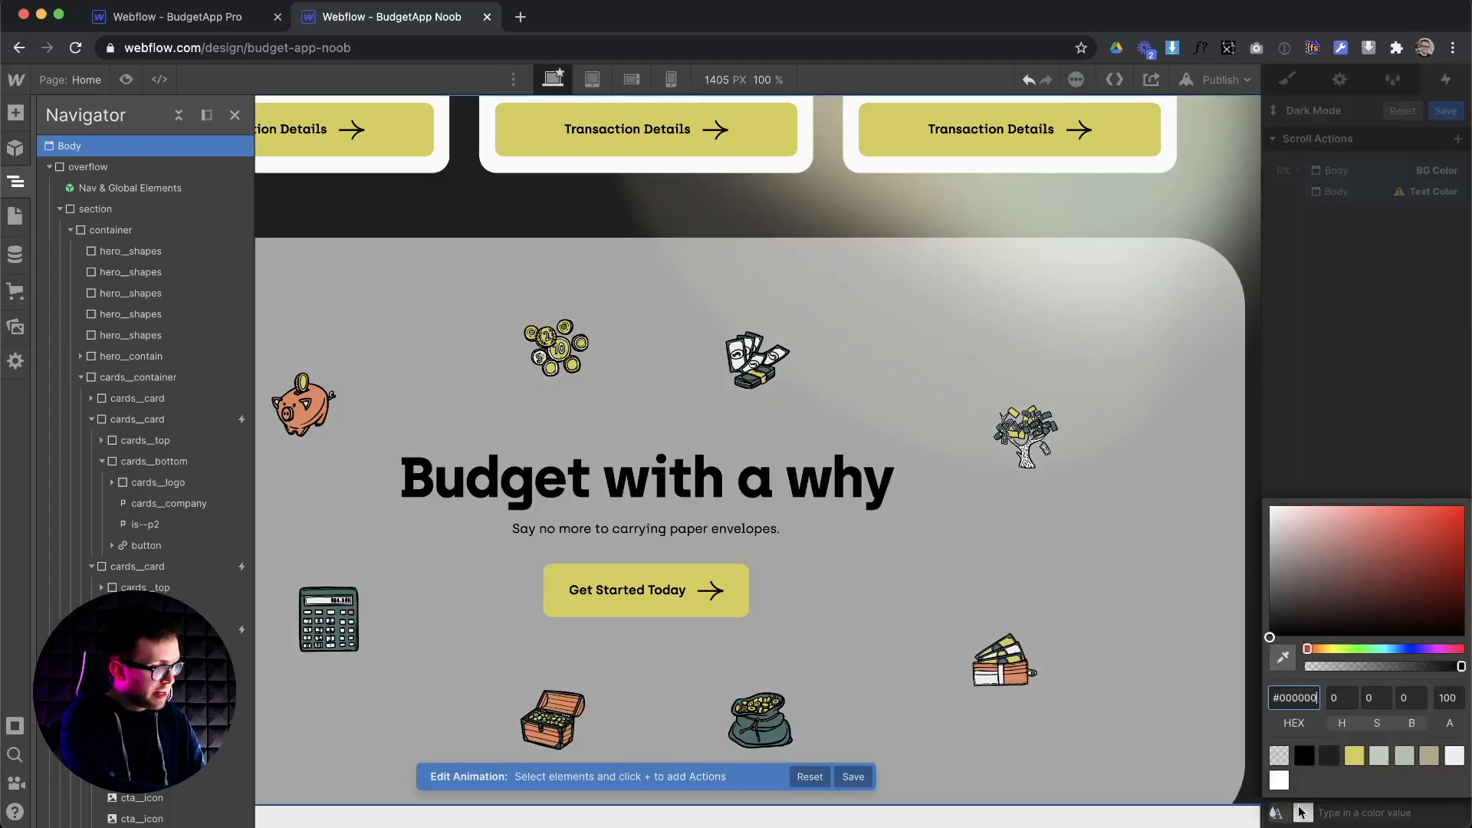
click(1454, 757)
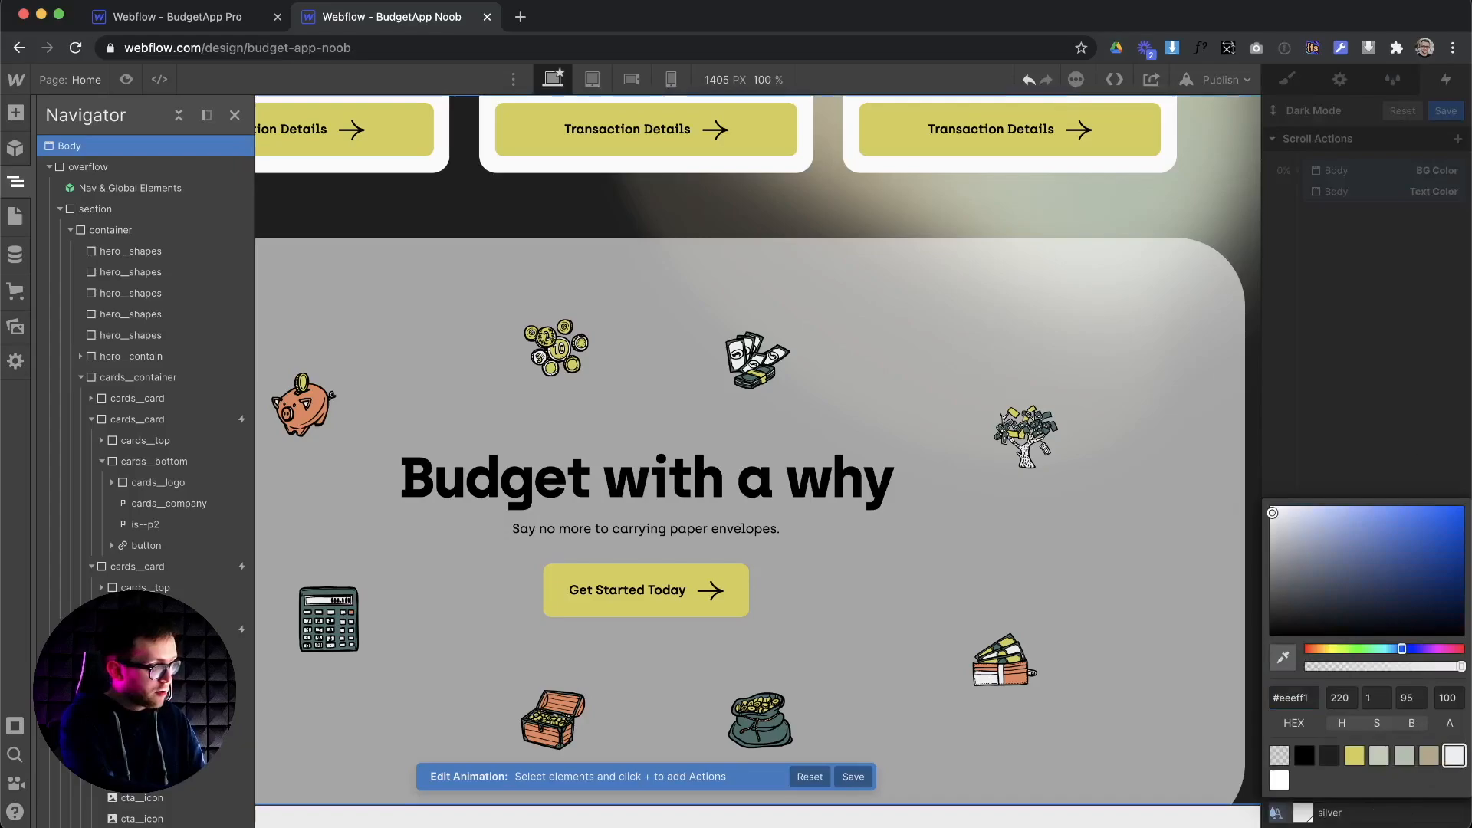
click(1364, 375)
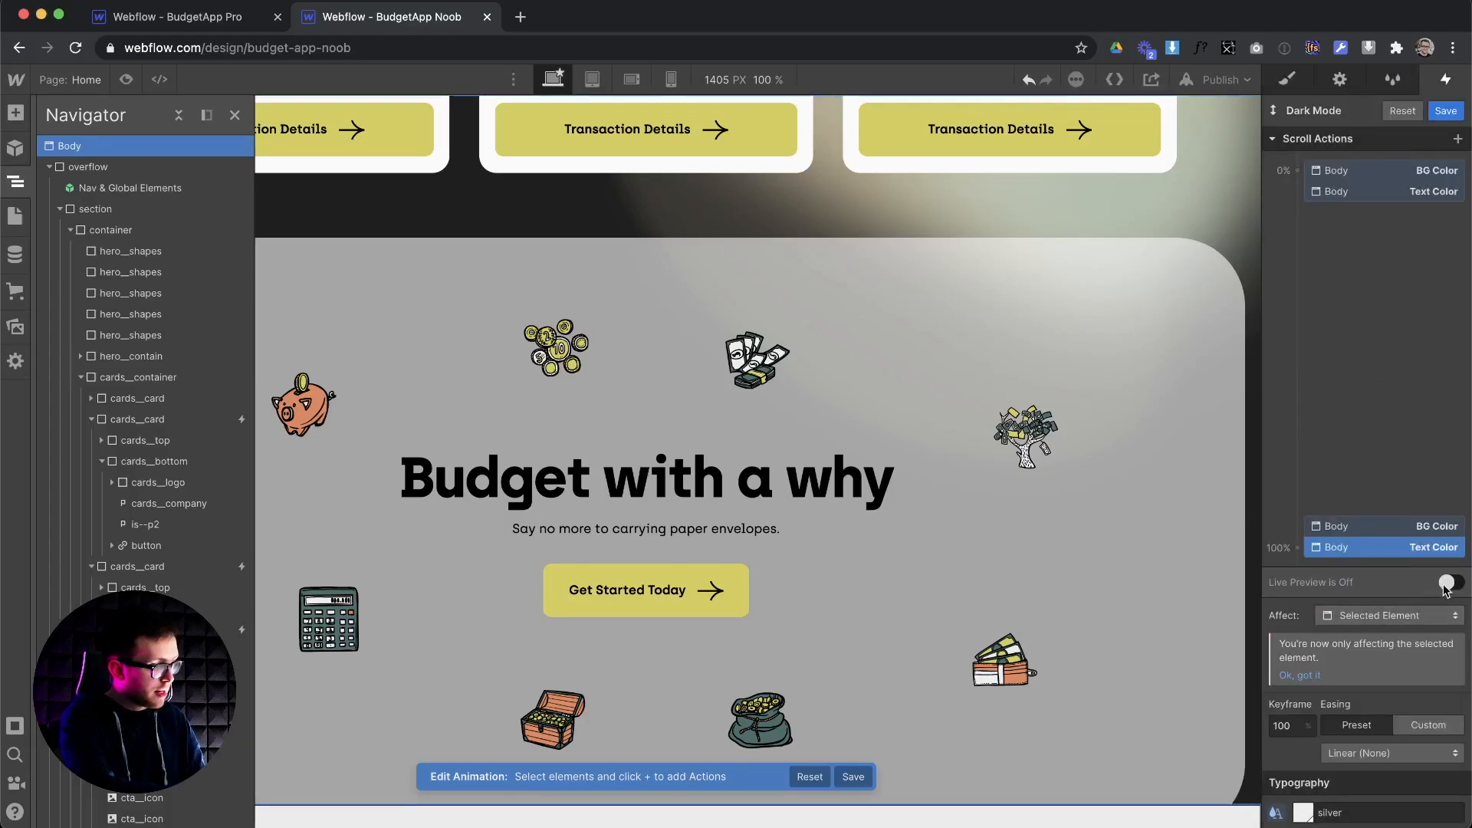
Add a Text Color action at 0% for the hero heading's is--h1 class and set it to black
scroll(798, 468, up, 2)
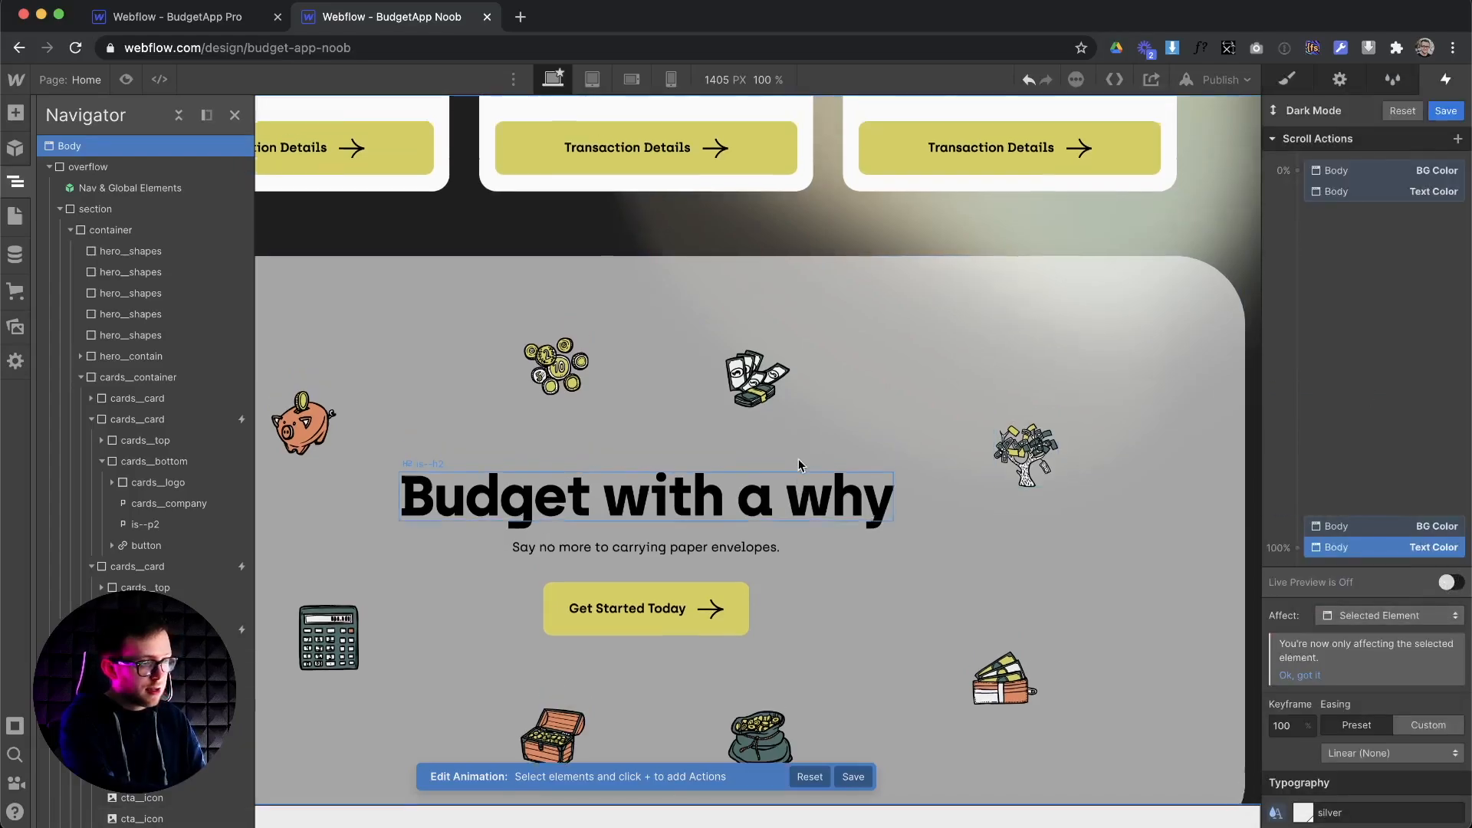
scroll(799, 465, up, 5)
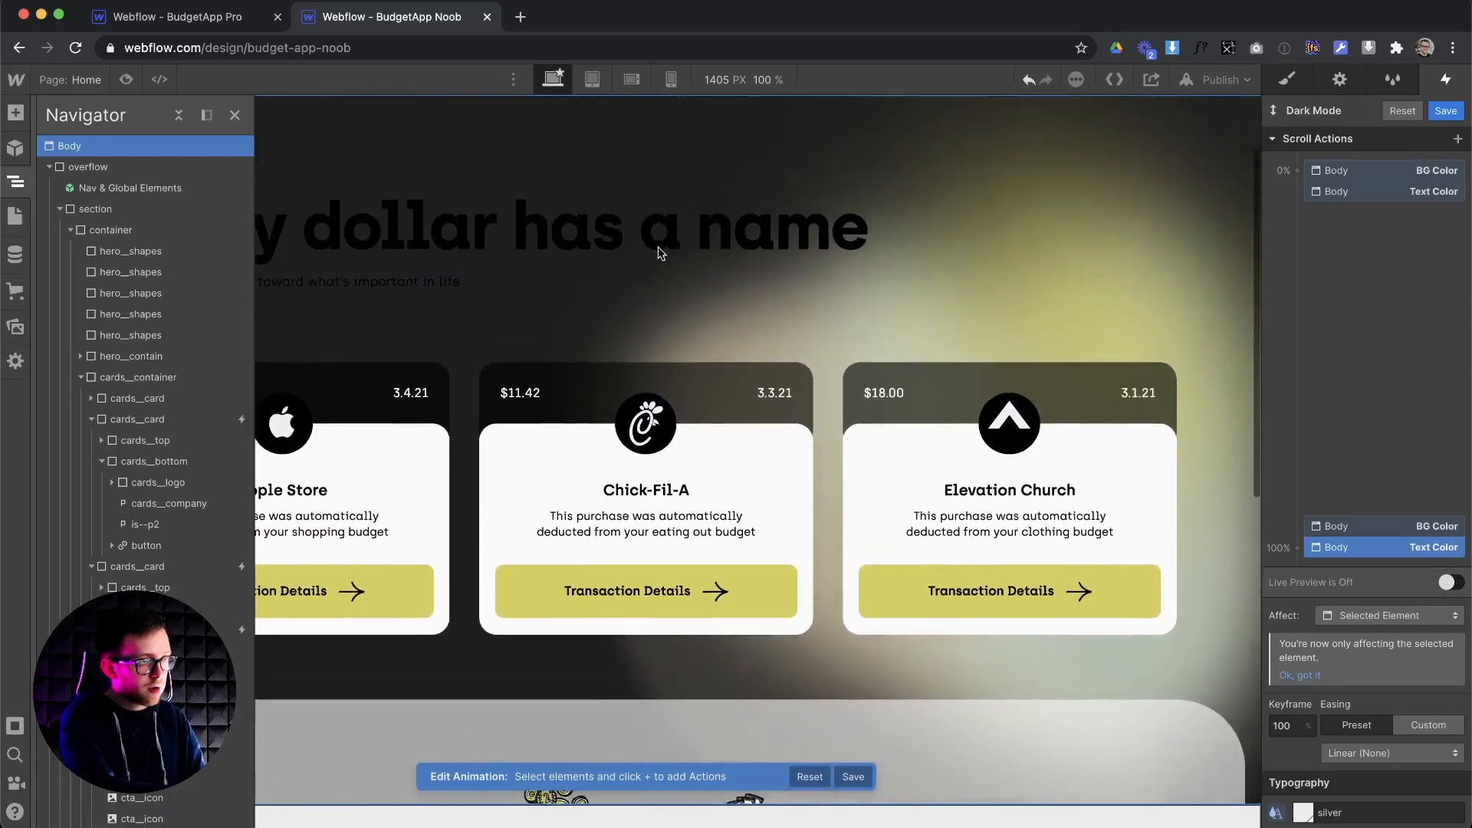
scroll(637, 222, up, 2)
click(563, 318)
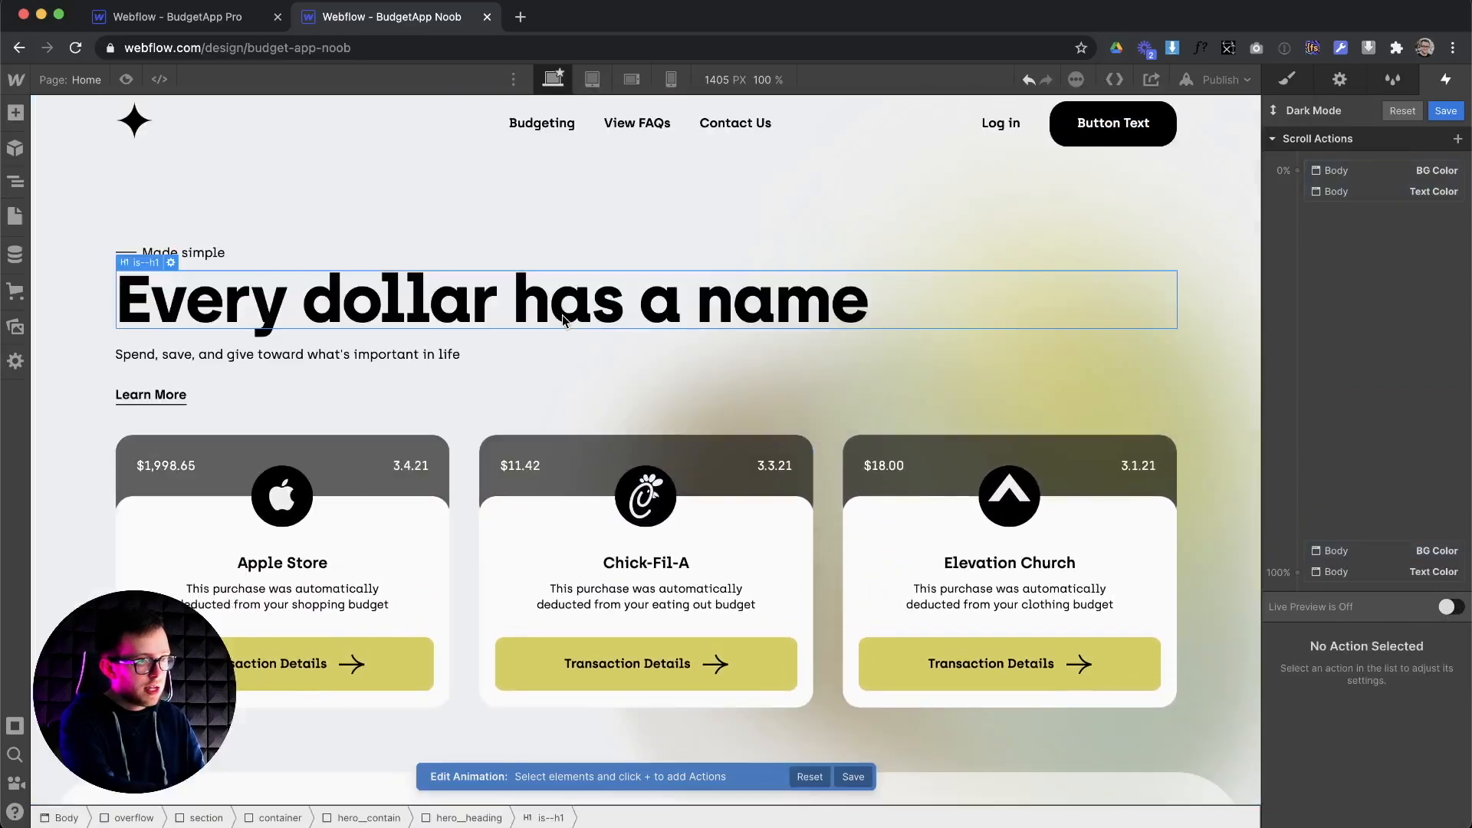
click(1297, 171)
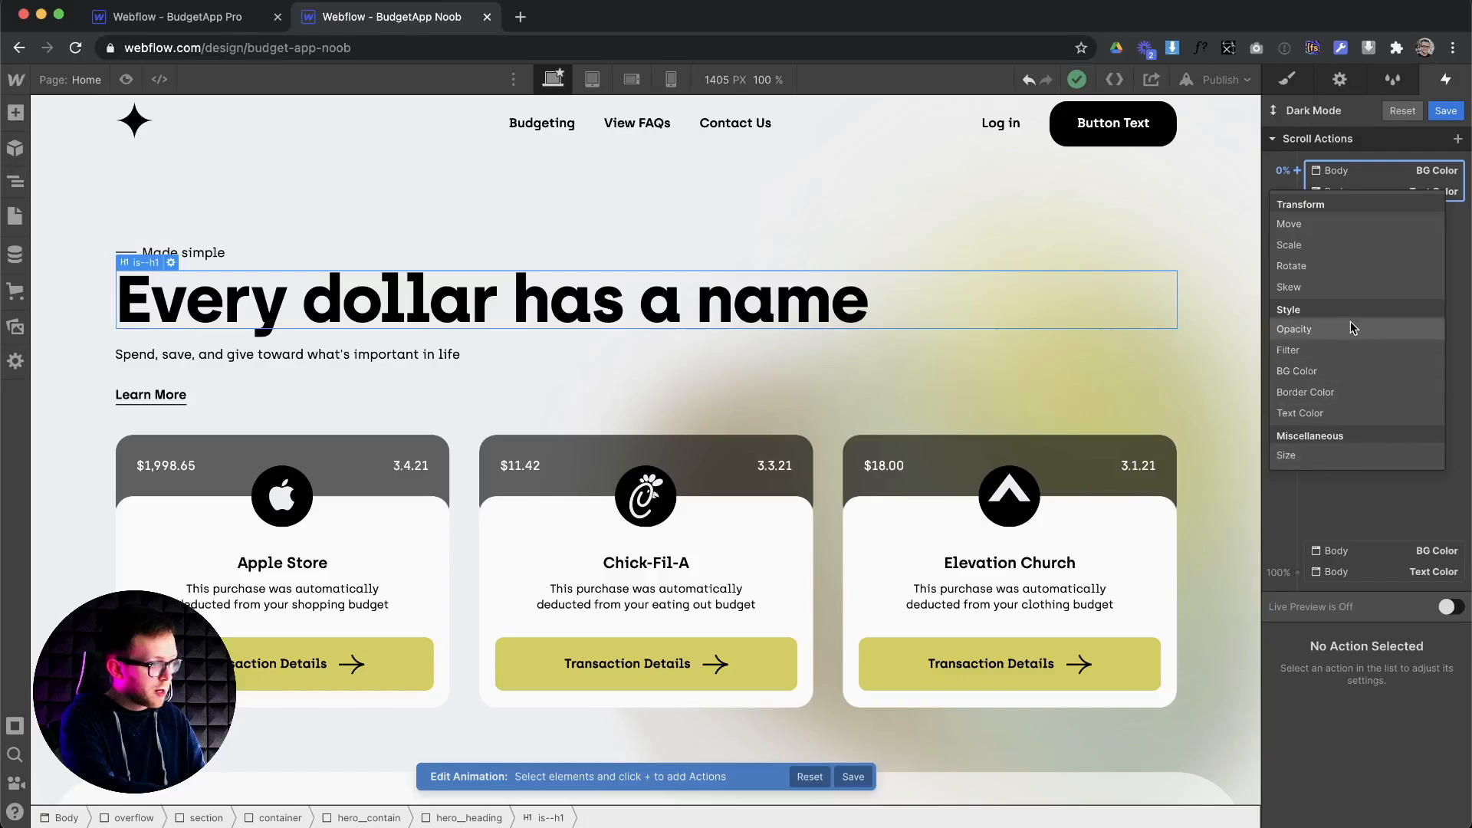
click(1302, 414)
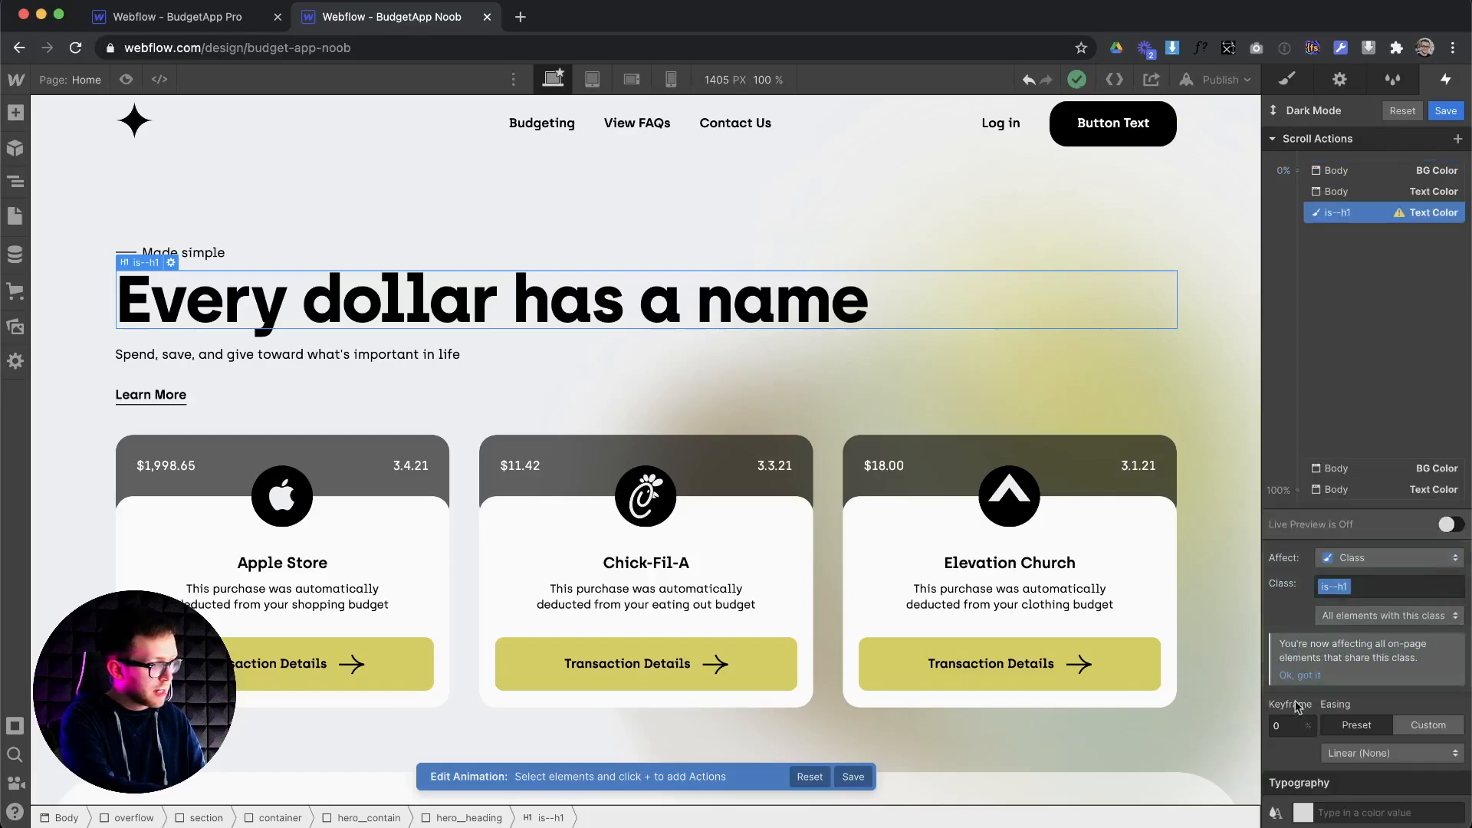
click(1303, 812)
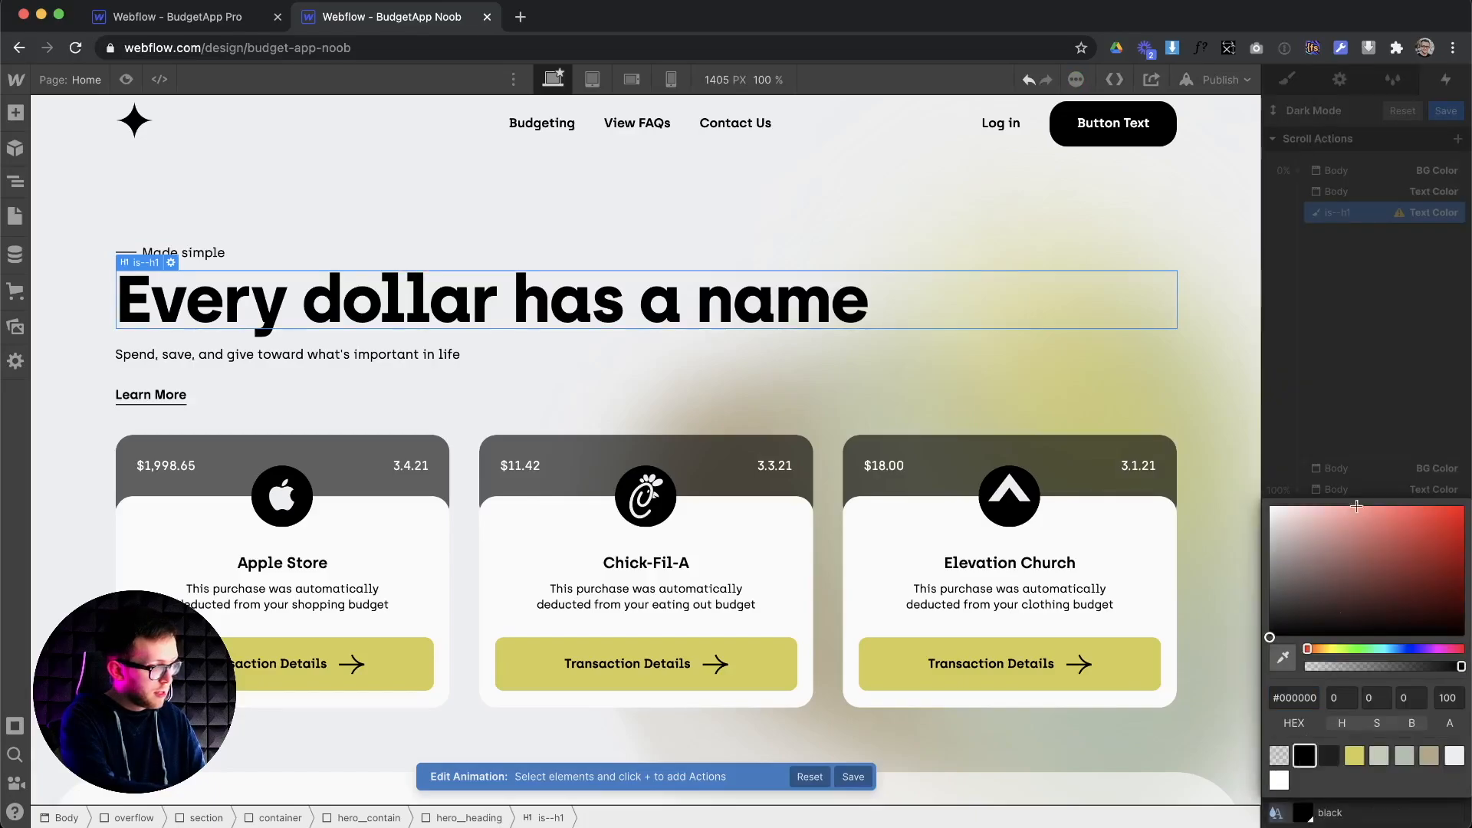
Add a Text Color action at 100% for the is--h1 class and set it to silver
click(1301, 414)
click(1289, 496)
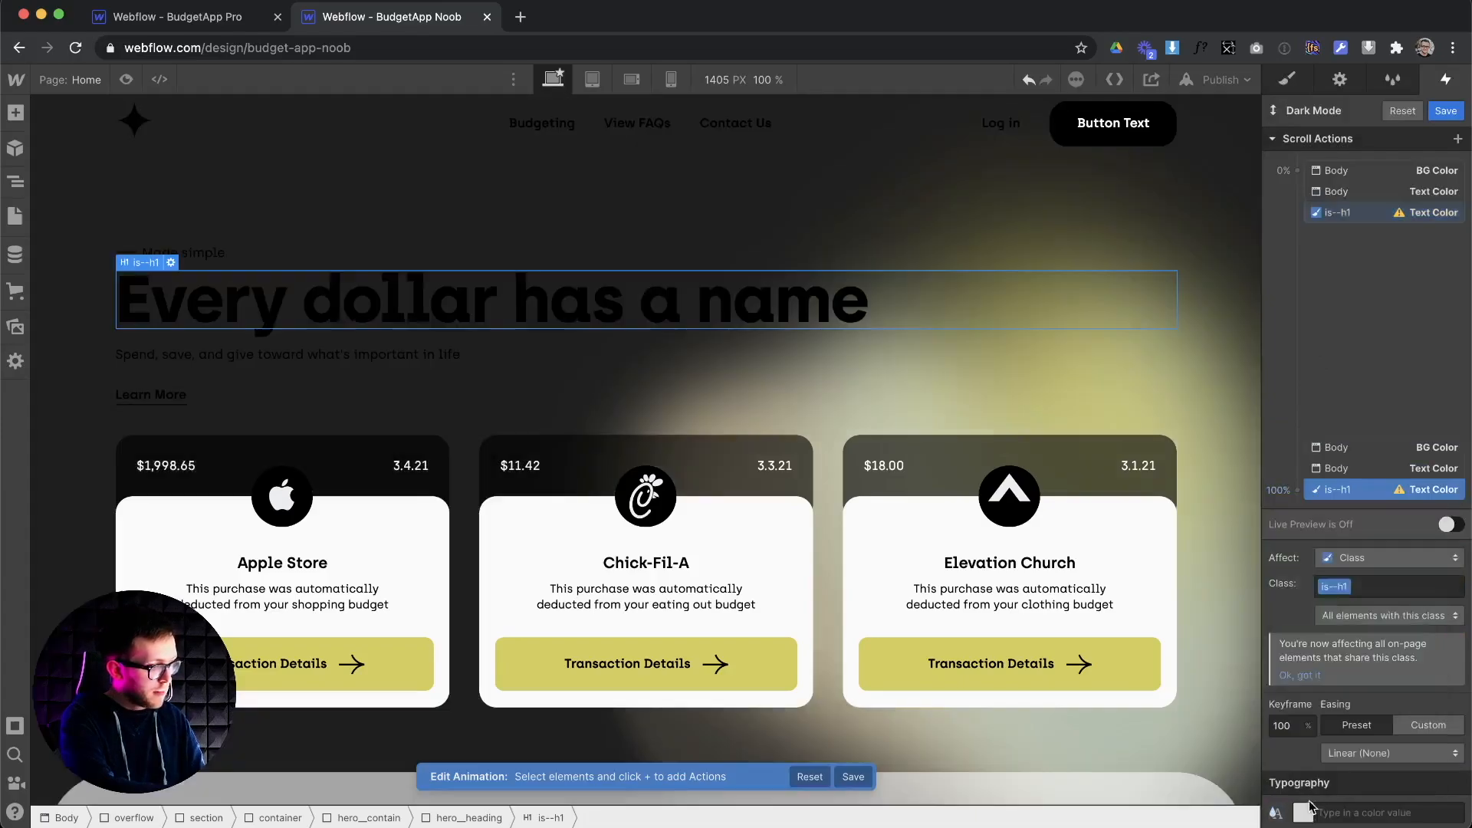
click(1304, 811)
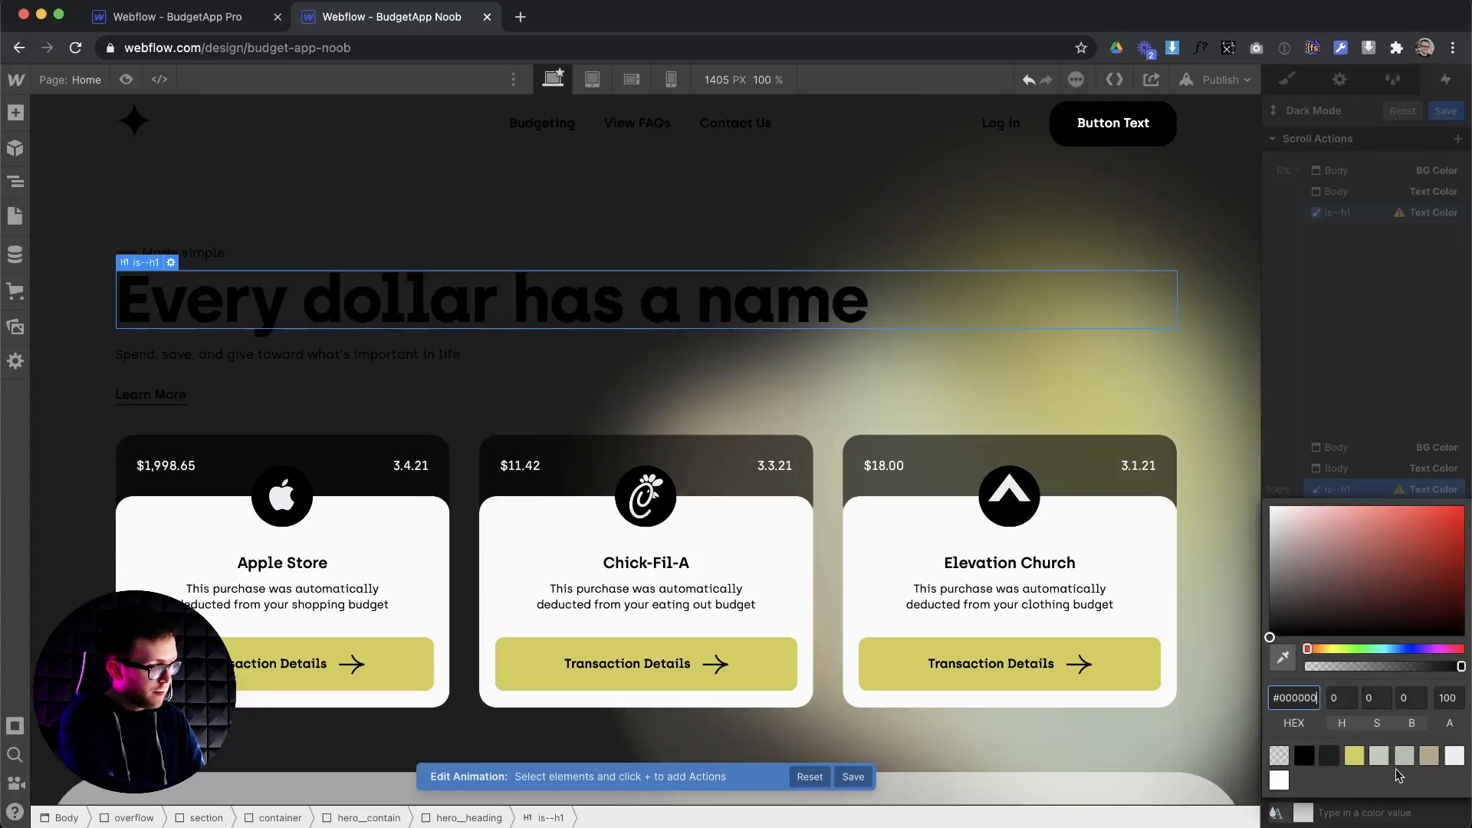
click(1455, 756)
click(1346, 404)
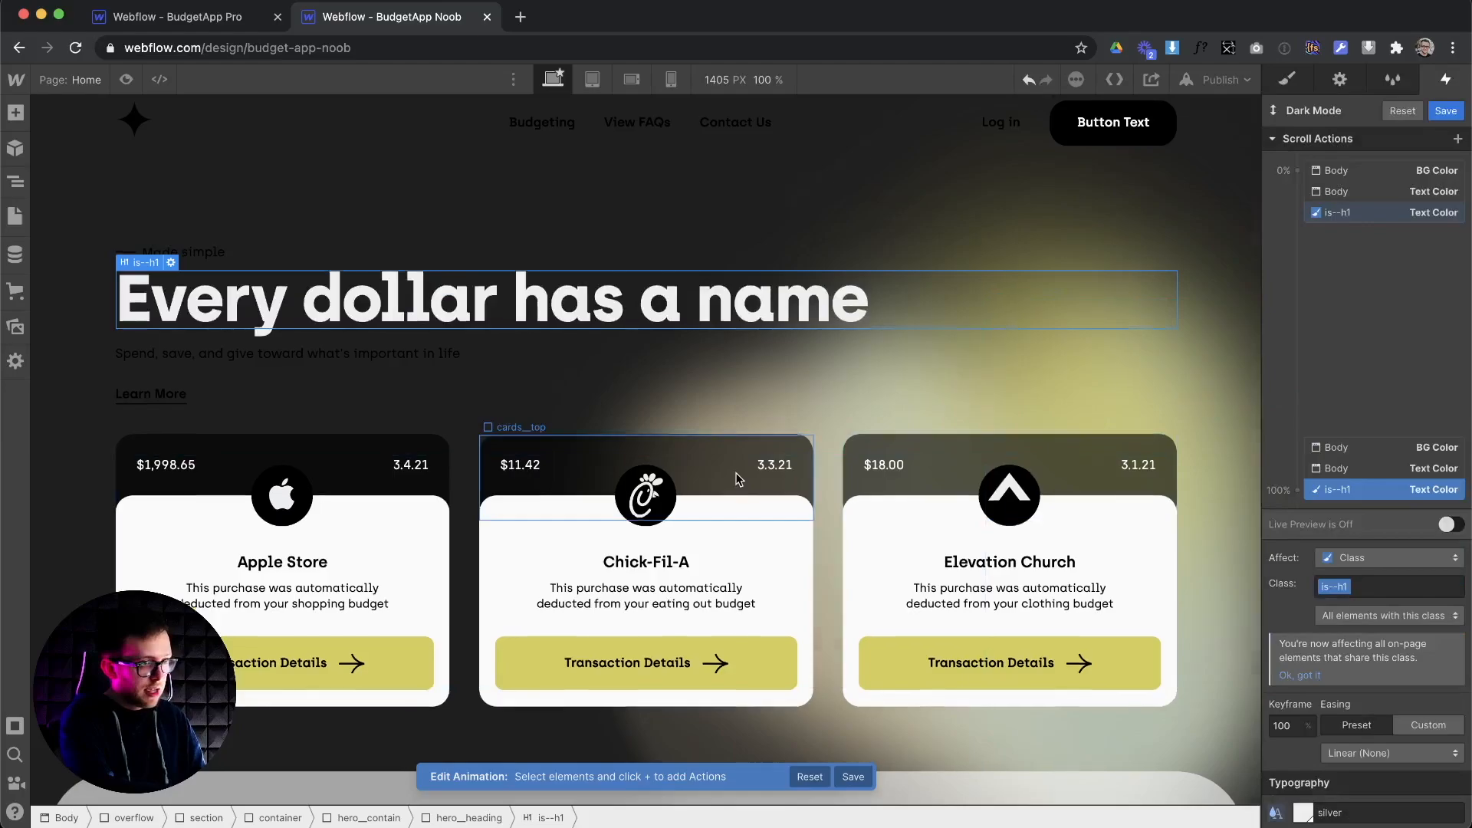
Check the dark colors from the hero to the call-to-action section and turn on the animation's live preview
scroll(738, 478, down, 4)
scroll(738, 478, down, 5)
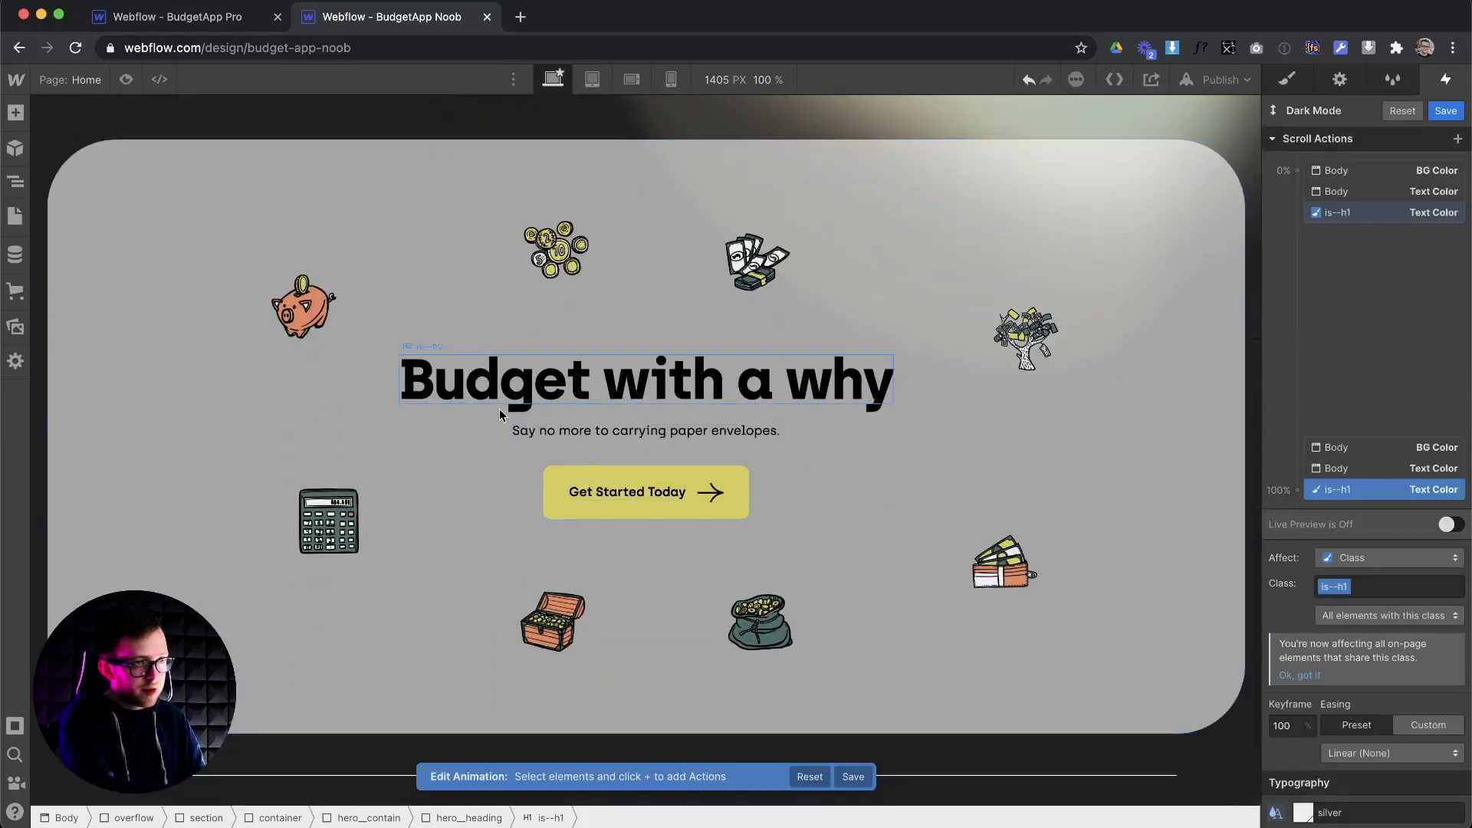
scroll(489, 624, down, 1)
scroll(486, 623, up, 9)
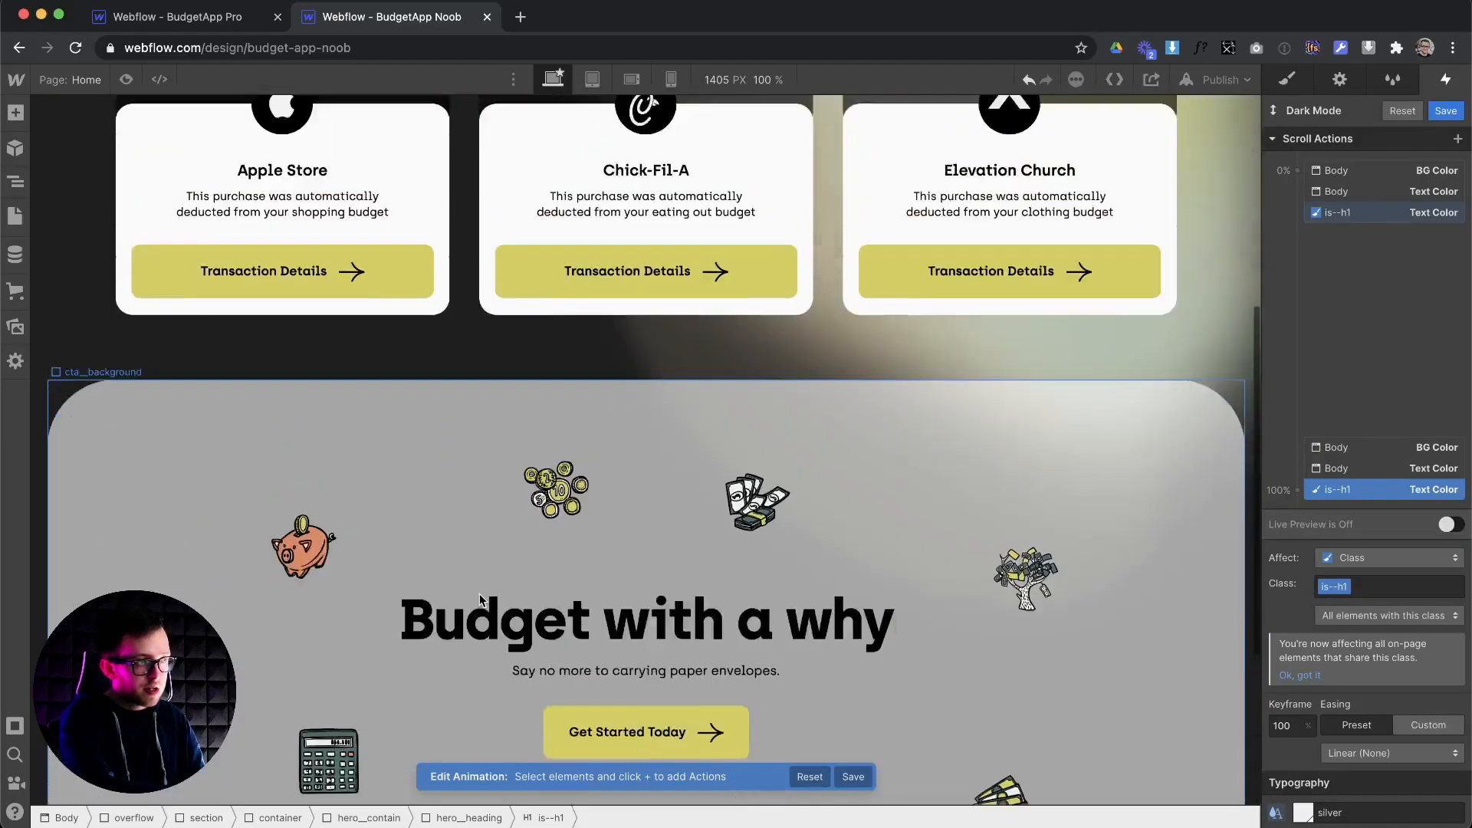
scroll(495, 631, up, 1)
click(1448, 524)
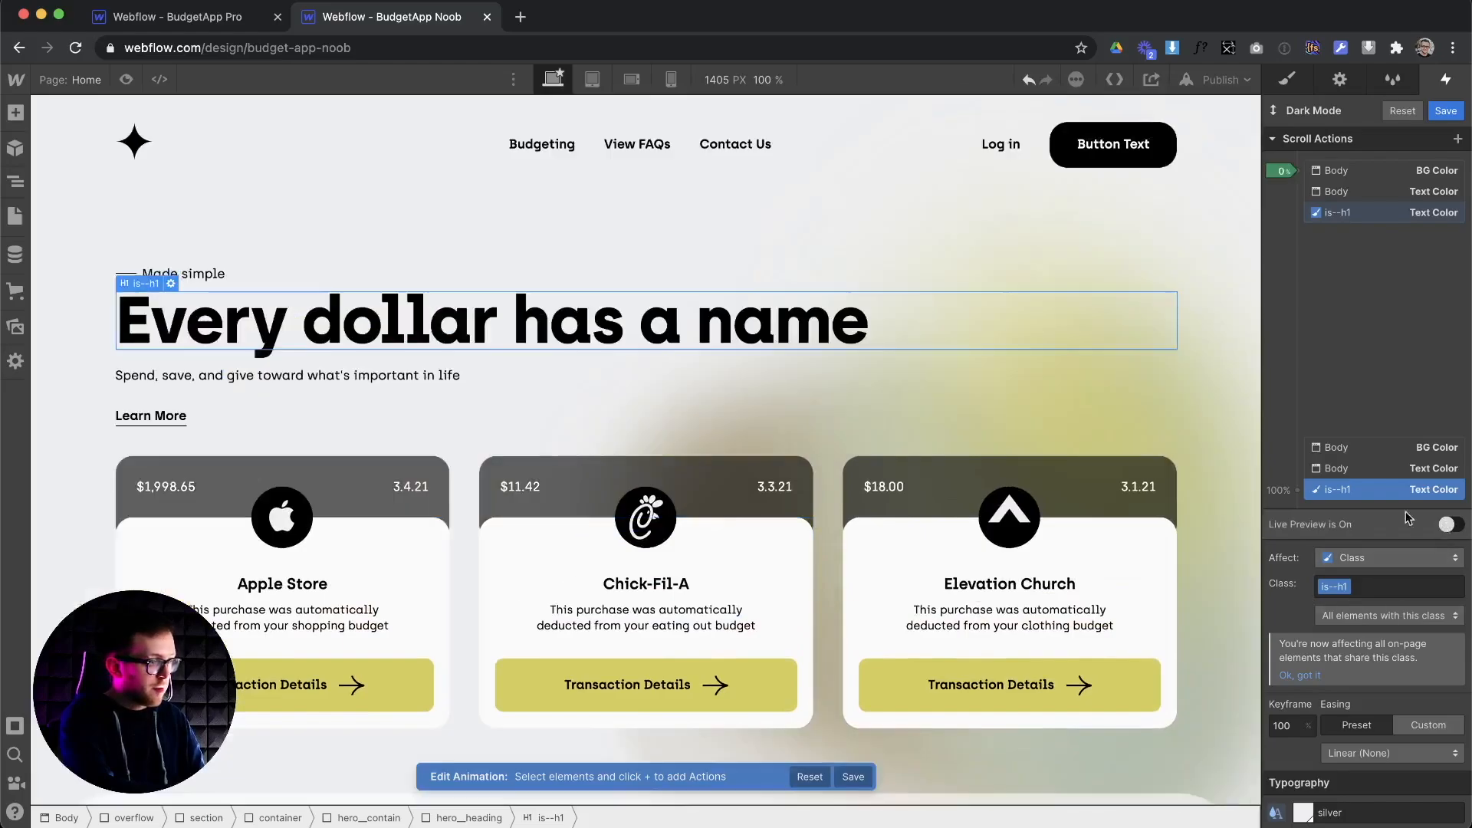
Move the Dark Mode scroll animation's start keyframes to 36% and its end keyframes to 48%
scroll(1110, 435, down, 3)
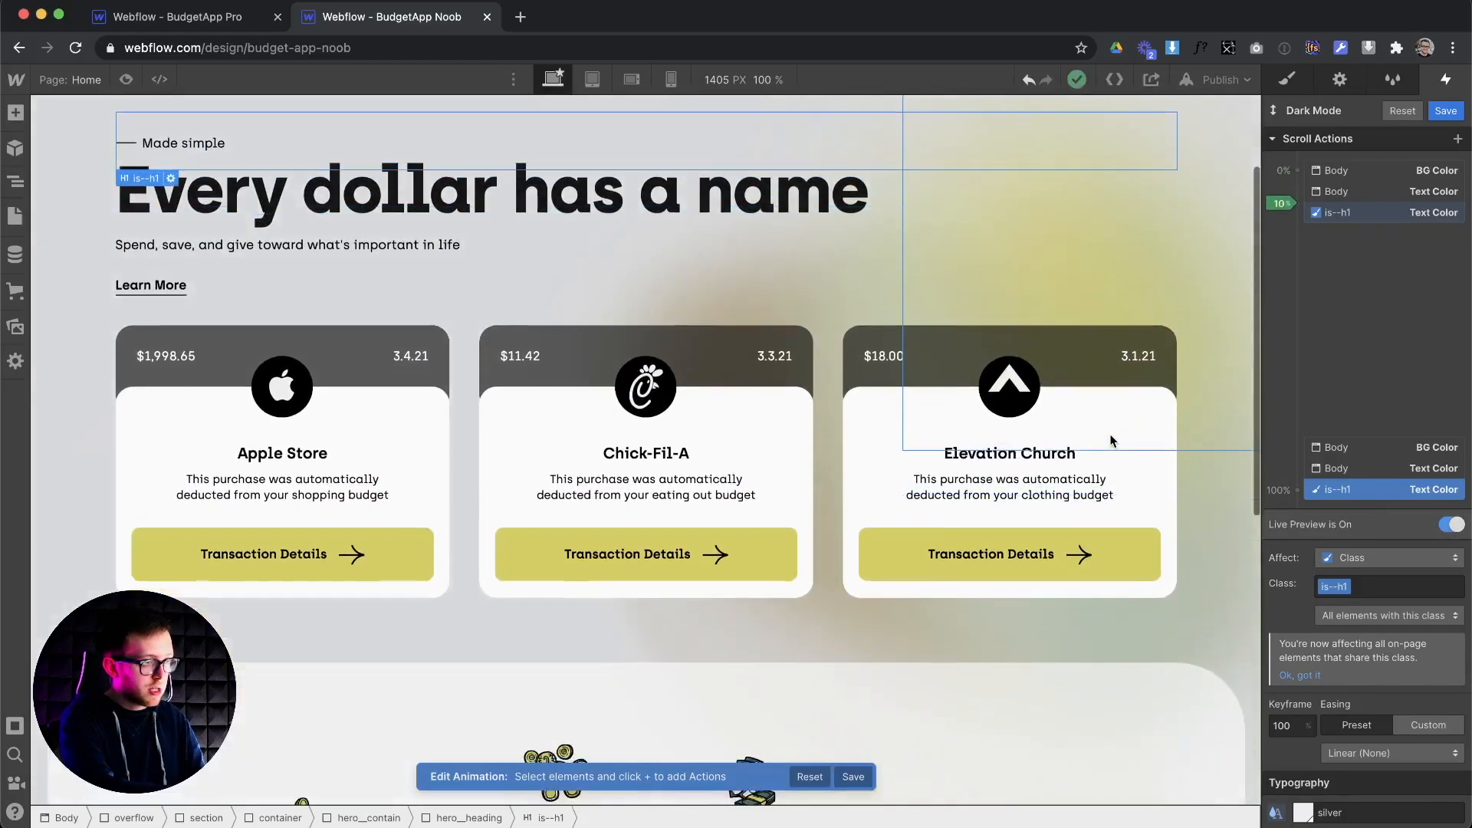
scroll(1112, 437, down, 5)
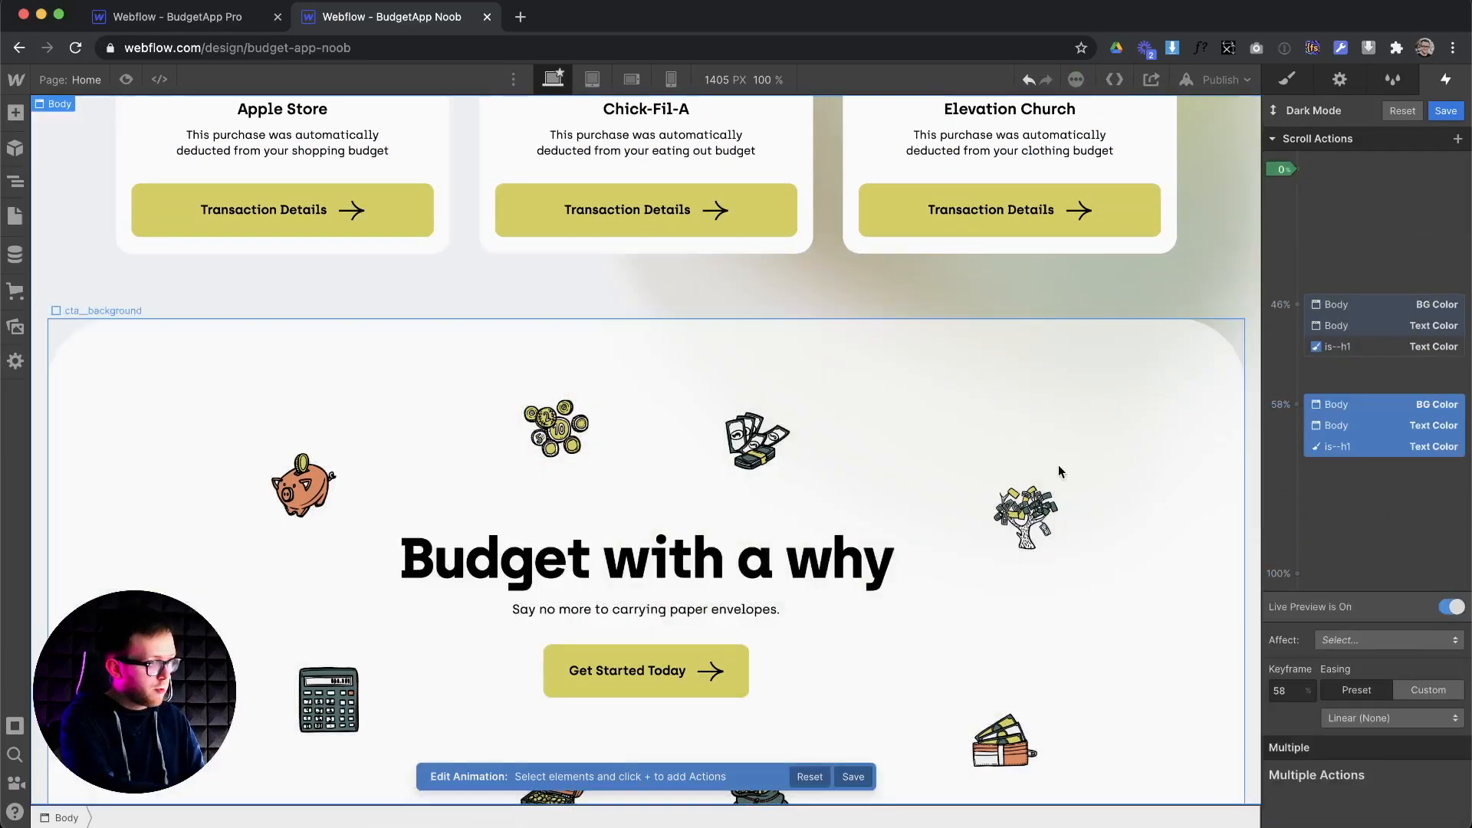
scroll(1196, 460, down, 4)
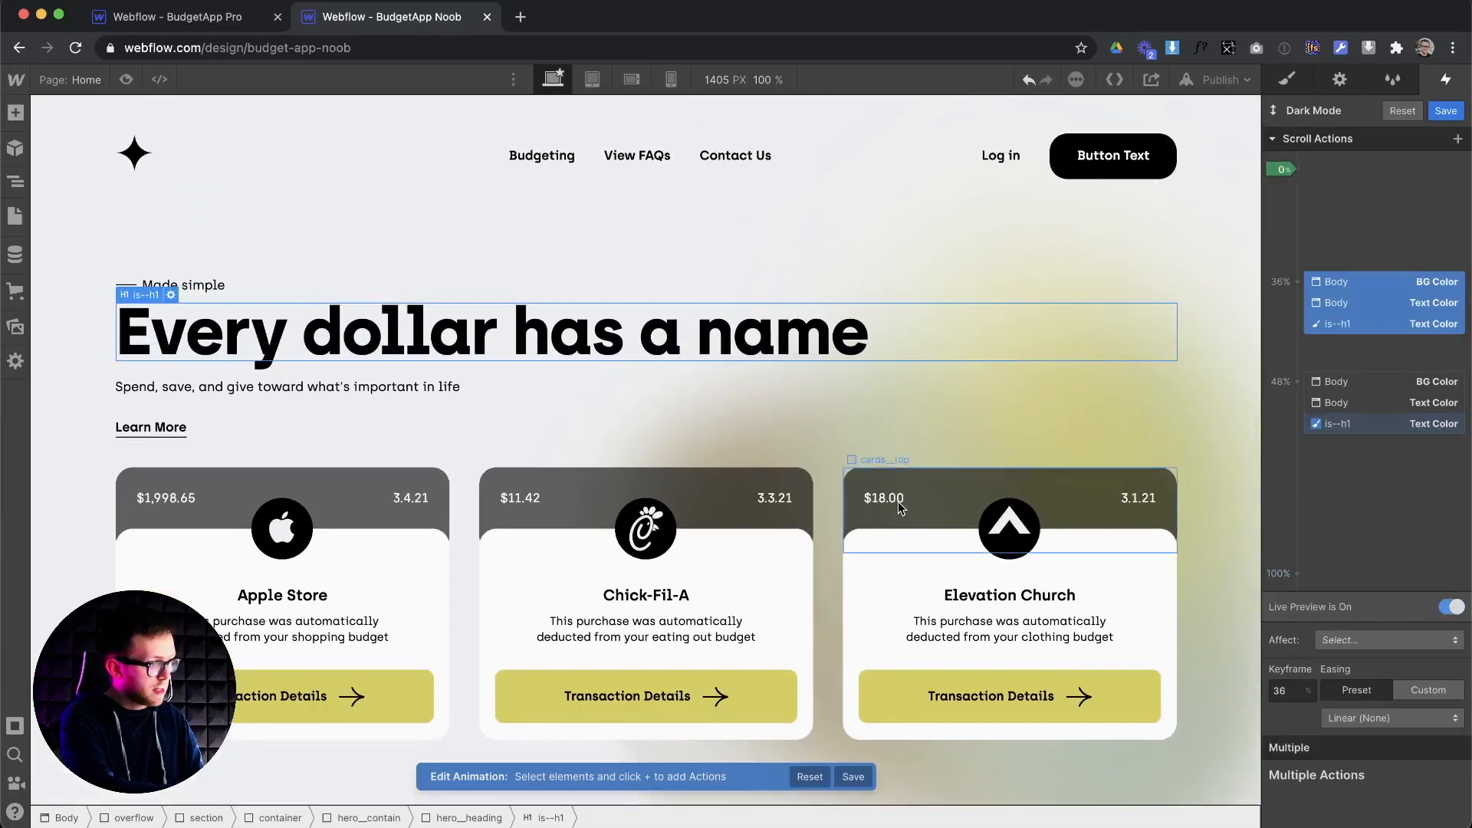
Check the live preview of the dark color transition between the hero cards and the call-to-action section
scroll(899, 502, down, 10)
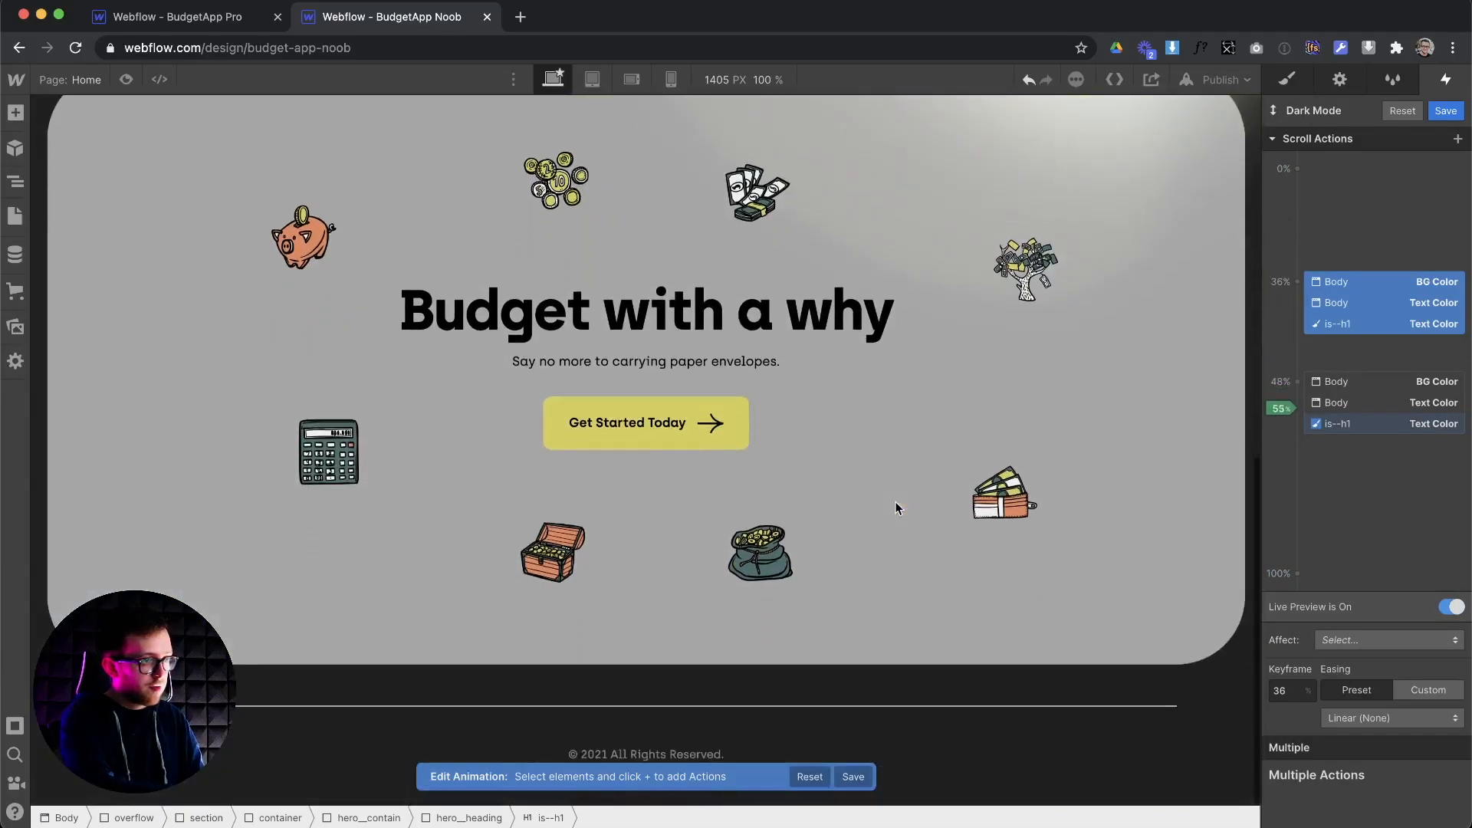
scroll(898, 508, up, 10)
scroll(898, 507, down, 4)
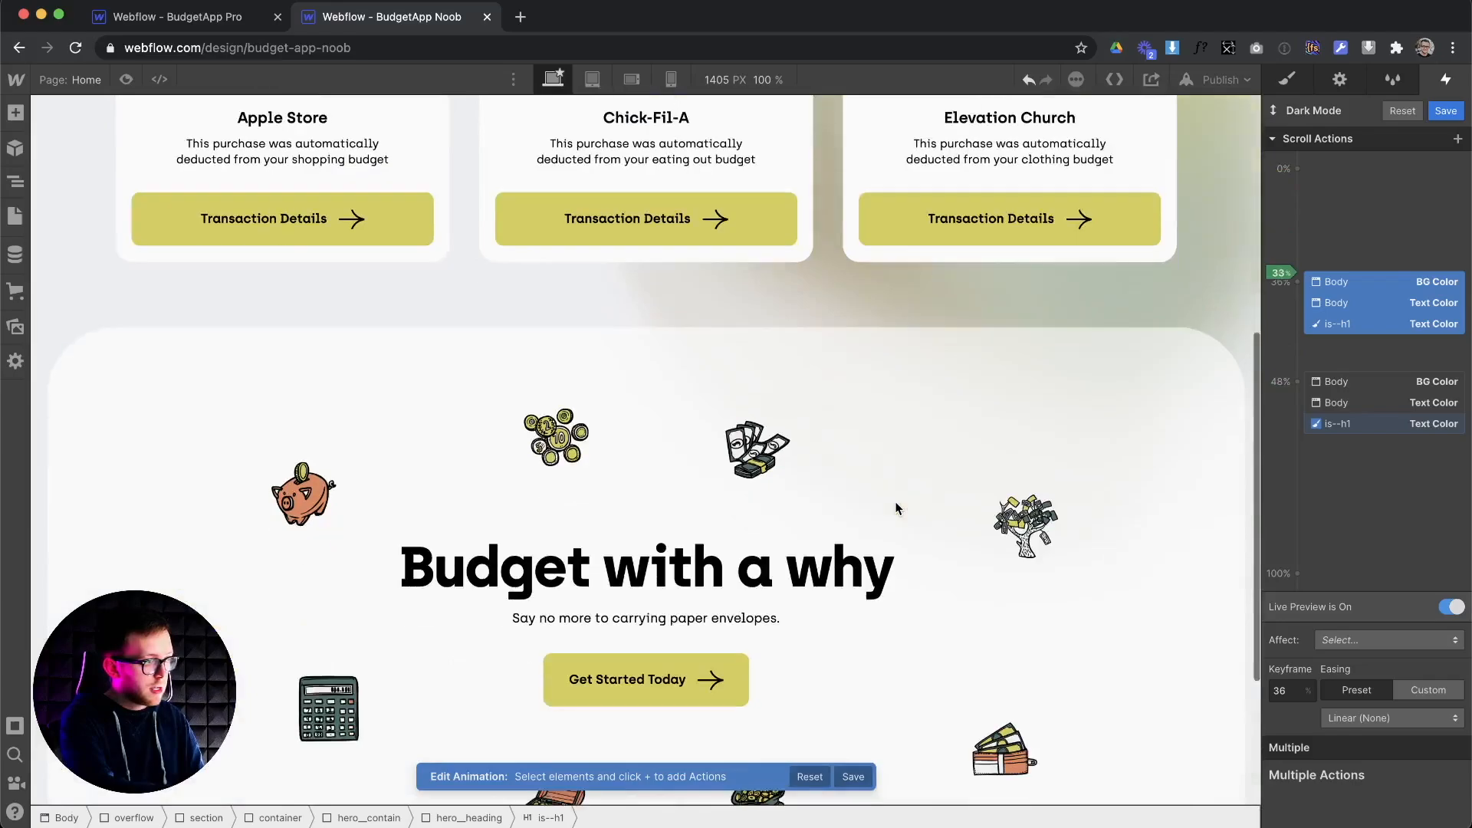
scroll(897, 508, down, 4)
scroll(897, 508, up, 3)
scroll(896, 508, up, 8)
scroll(895, 507, down, 10)
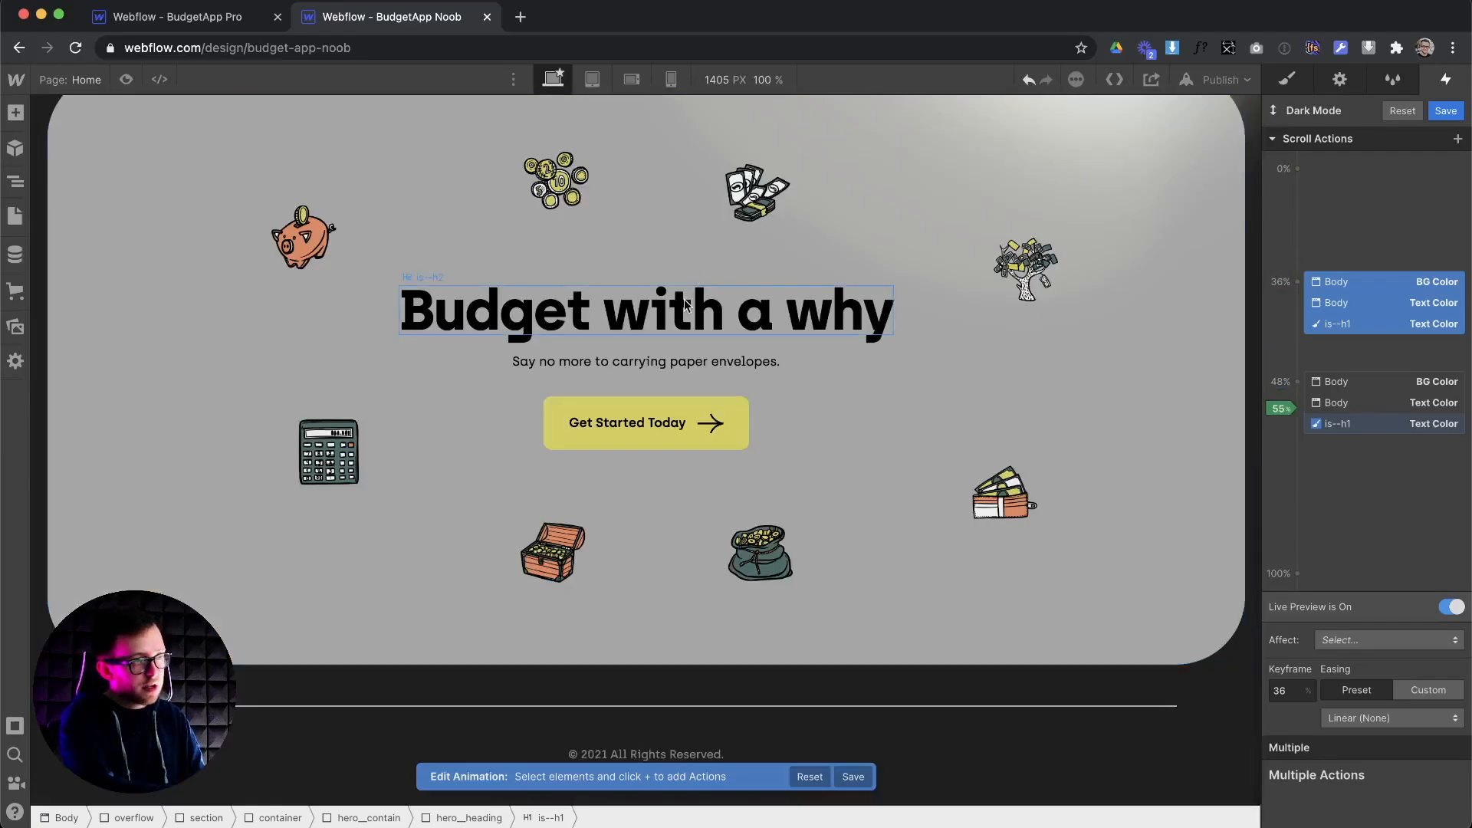
Inspect the text color styles of the call-to-action heading and of the paragraph below it
click(684, 298)
click(1291, 83)
scroll(1284, 439, down, 5)
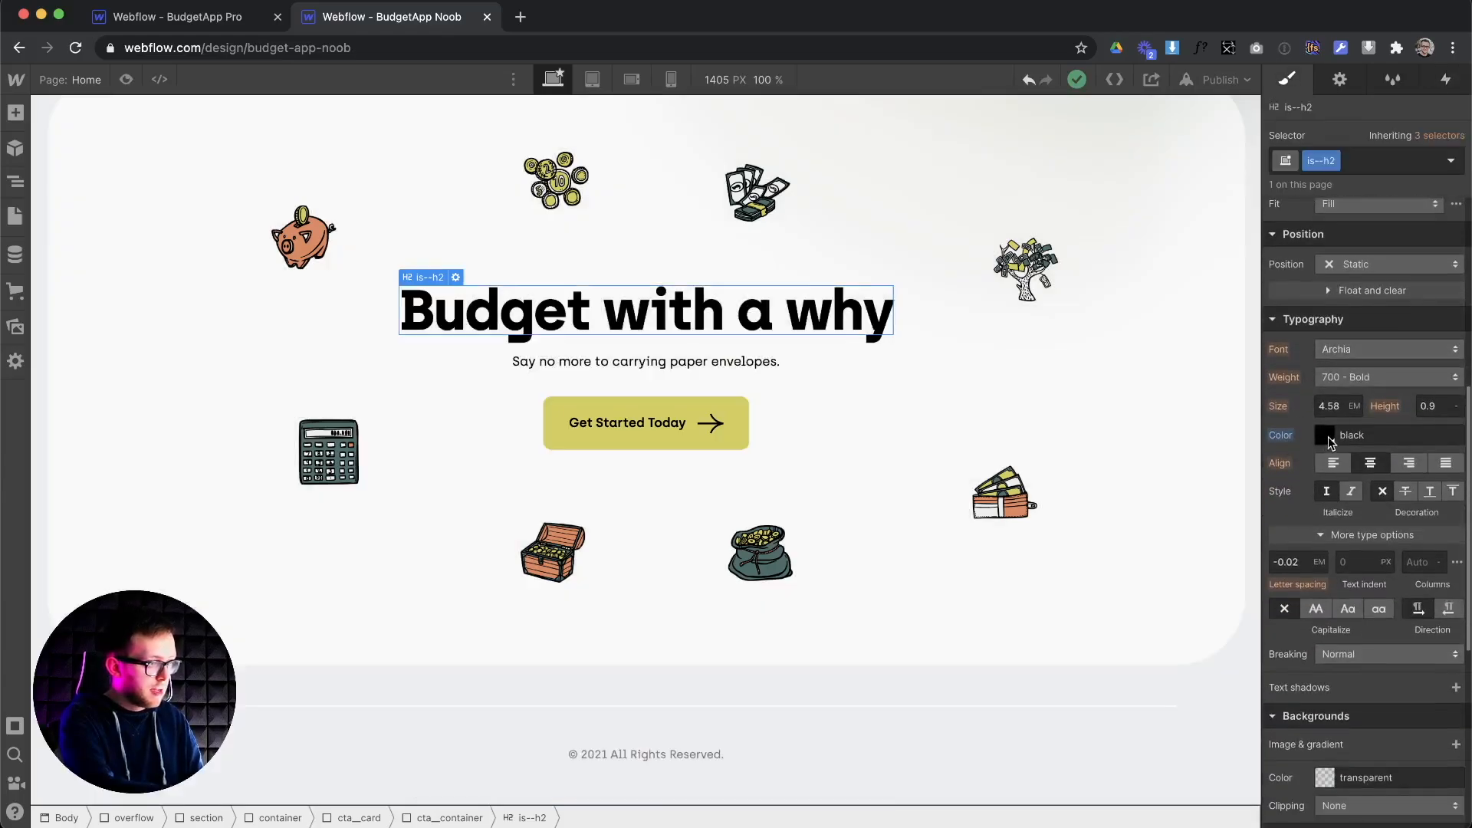
click(681, 362)
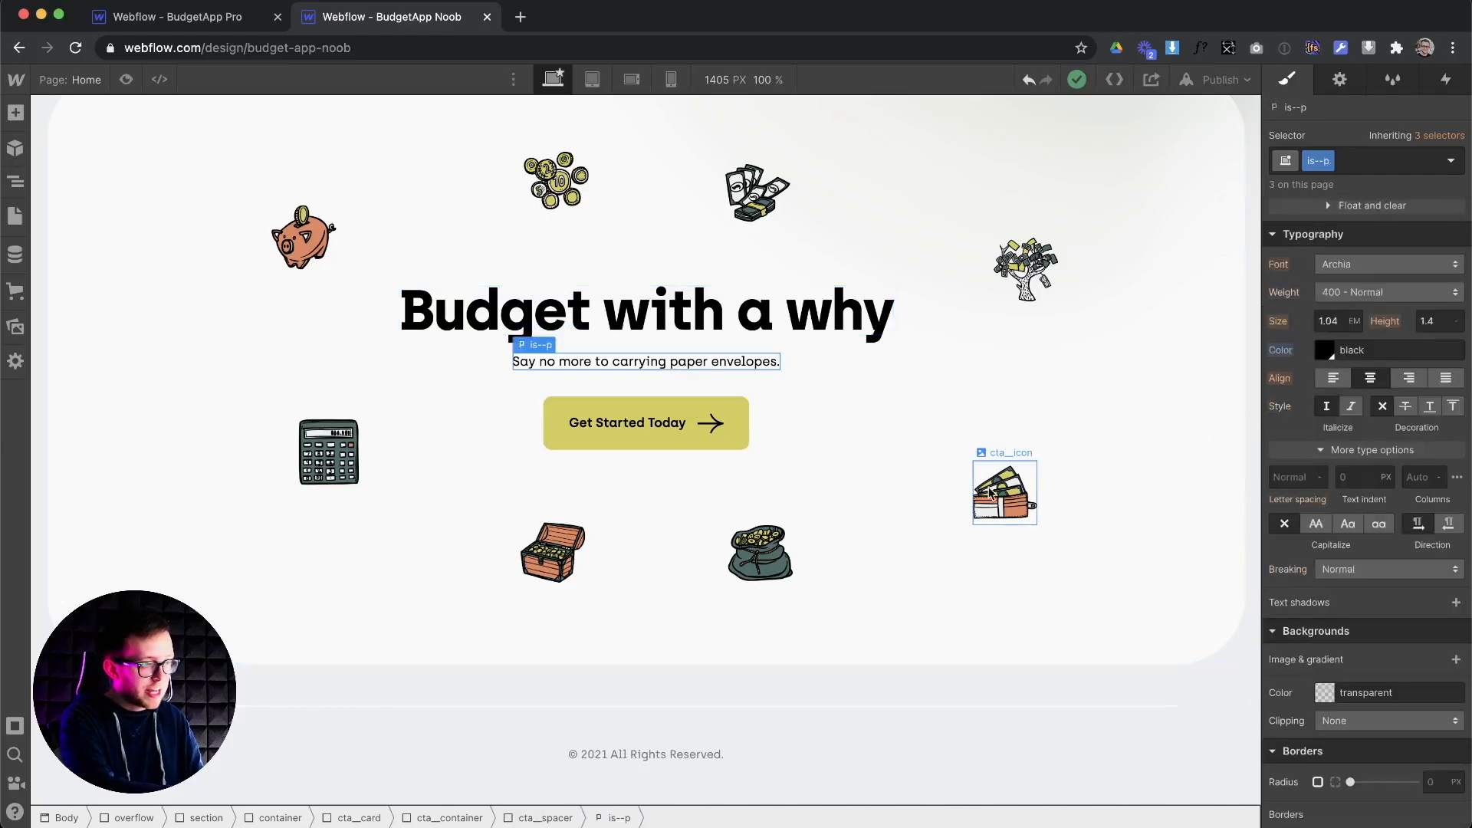
Select the cta__background element and review the page between the hero and the call-to-action section
scroll(988, 466, up, 4)
click(368, 387)
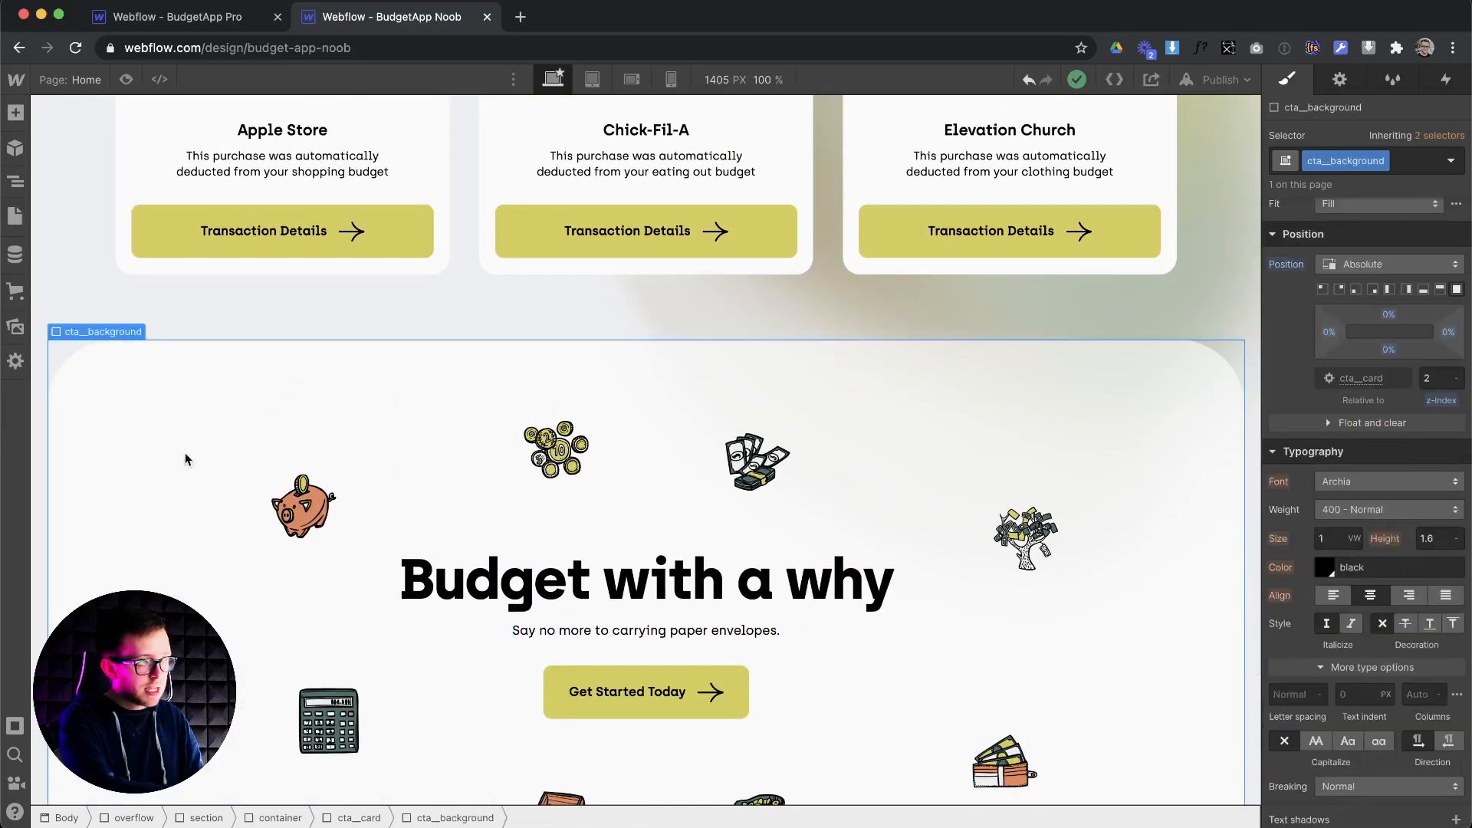
scroll(261, 398, down, 3)
scroll(261, 398, up, 2)
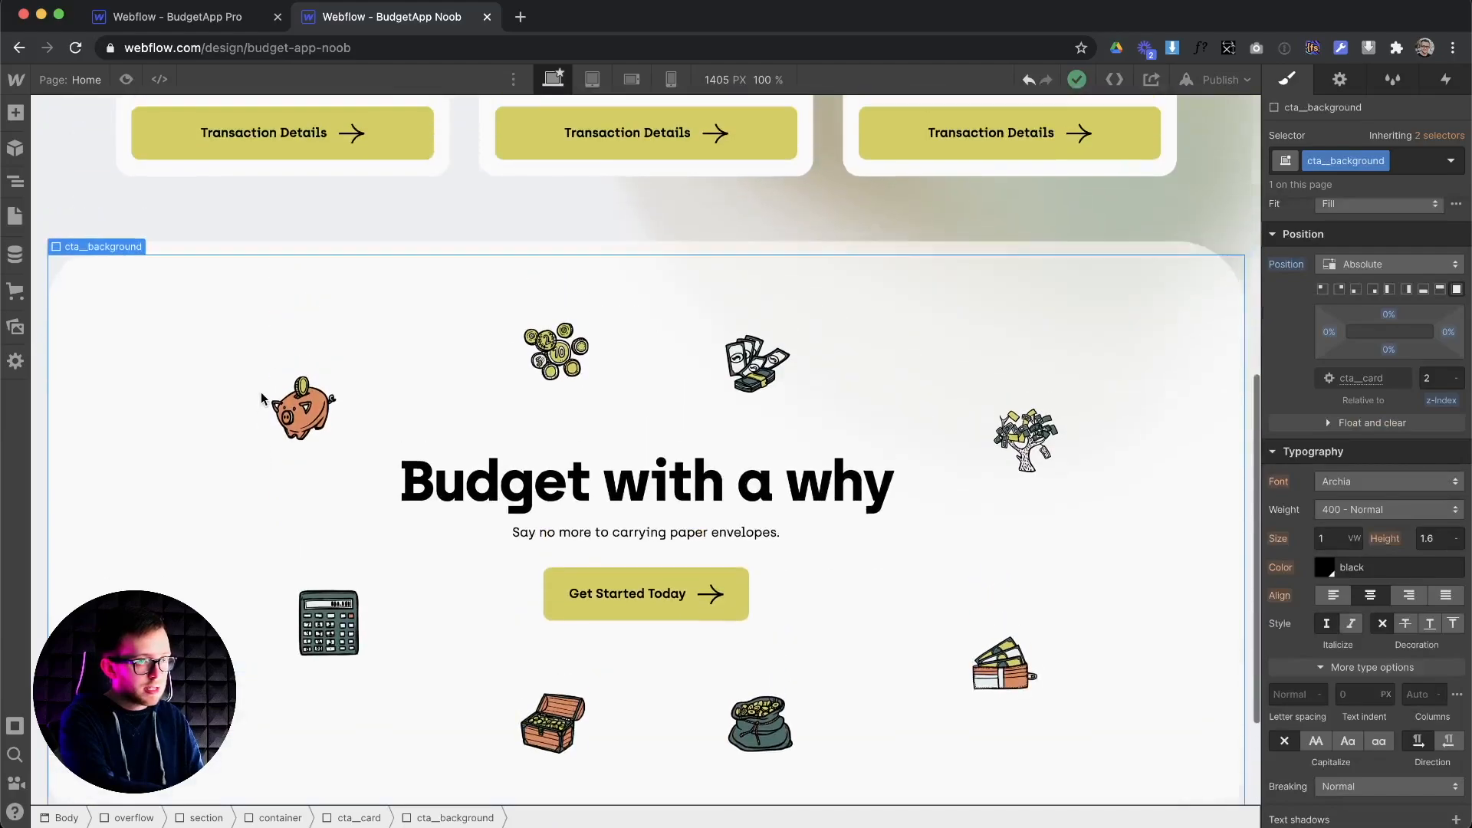
scroll(256, 353, down, 3)
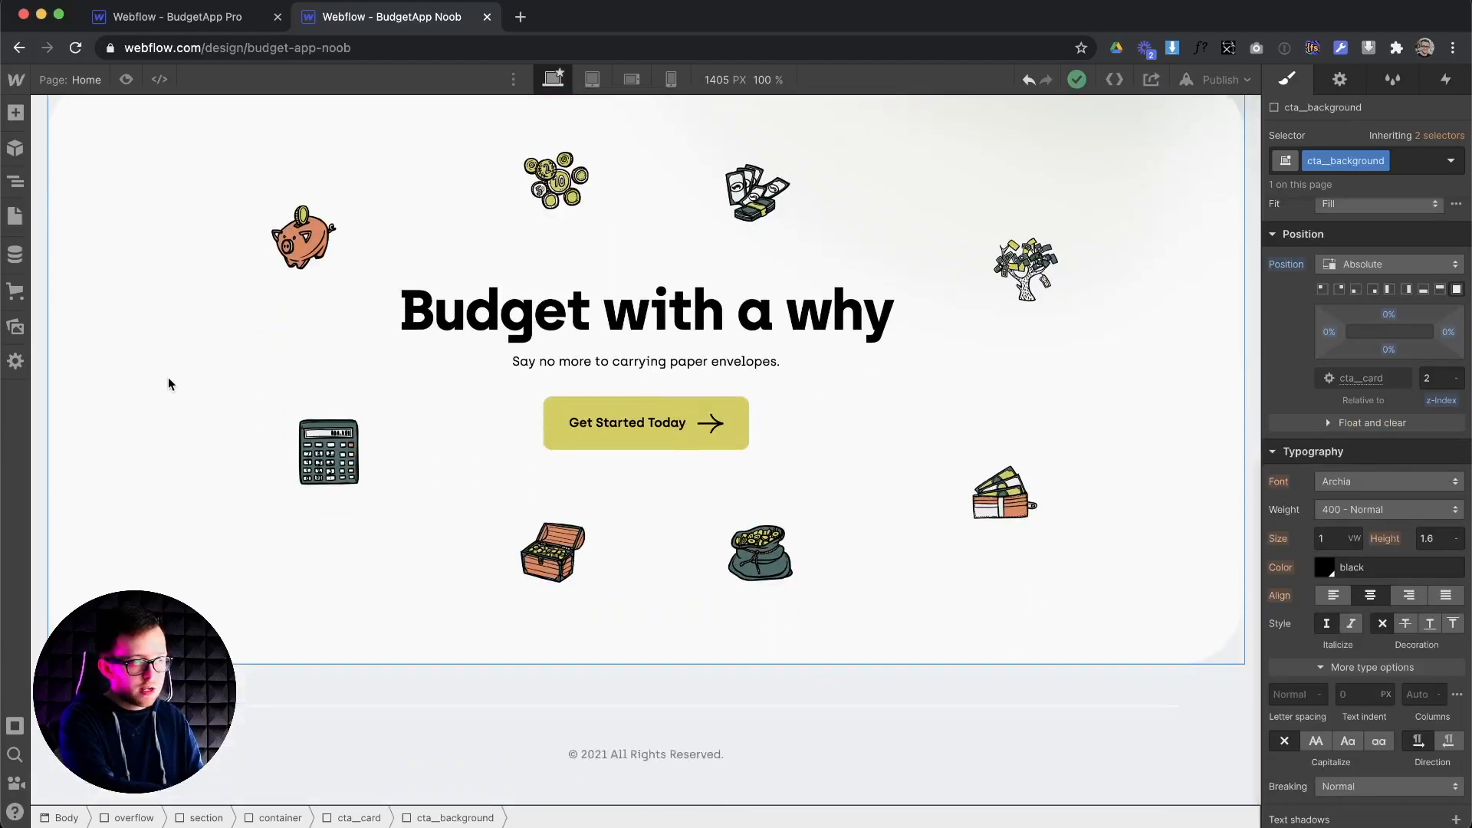
scroll(561, 687, up, 3)
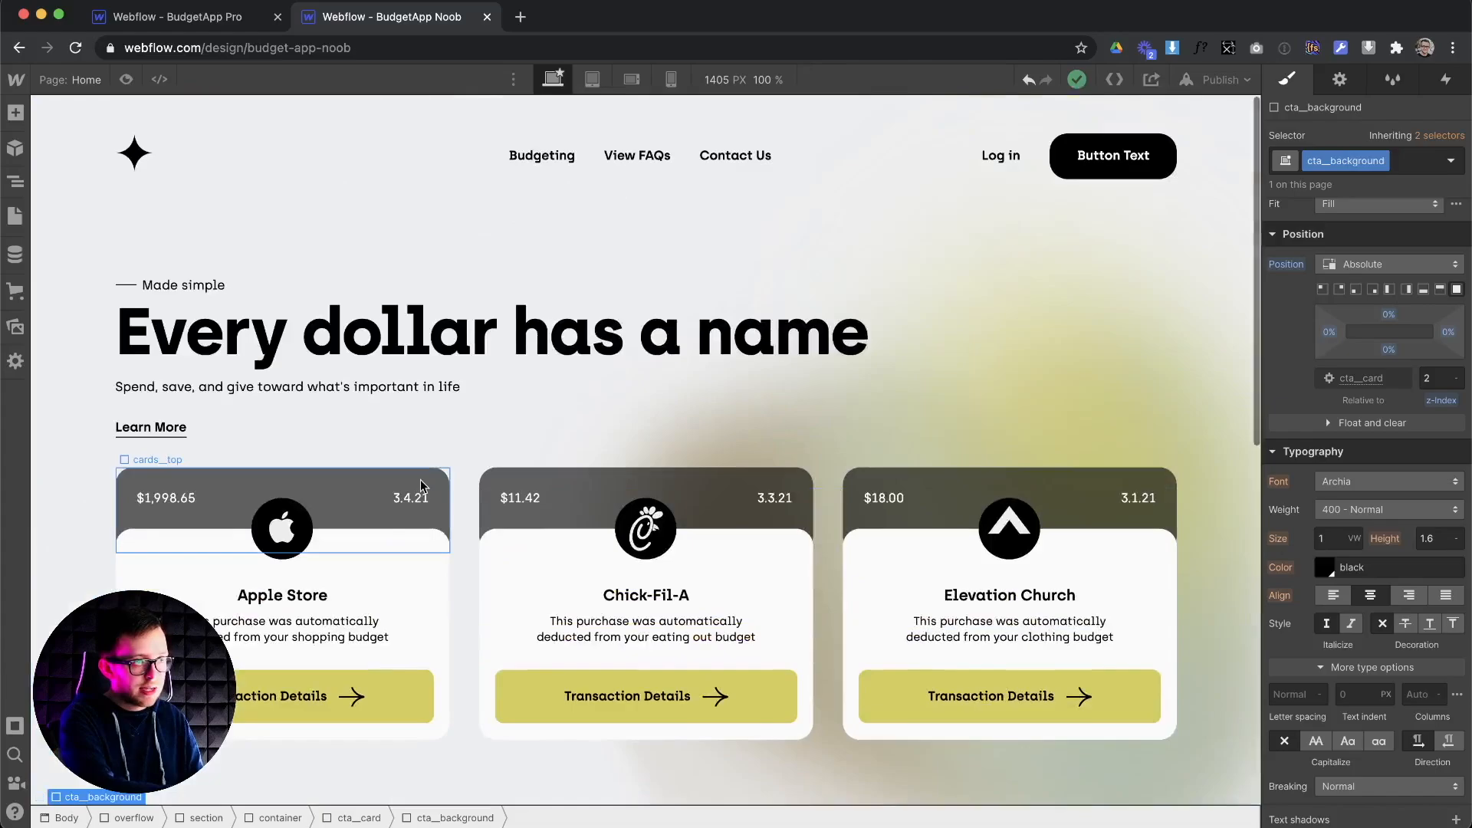
scroll(459, 480, down, 10)
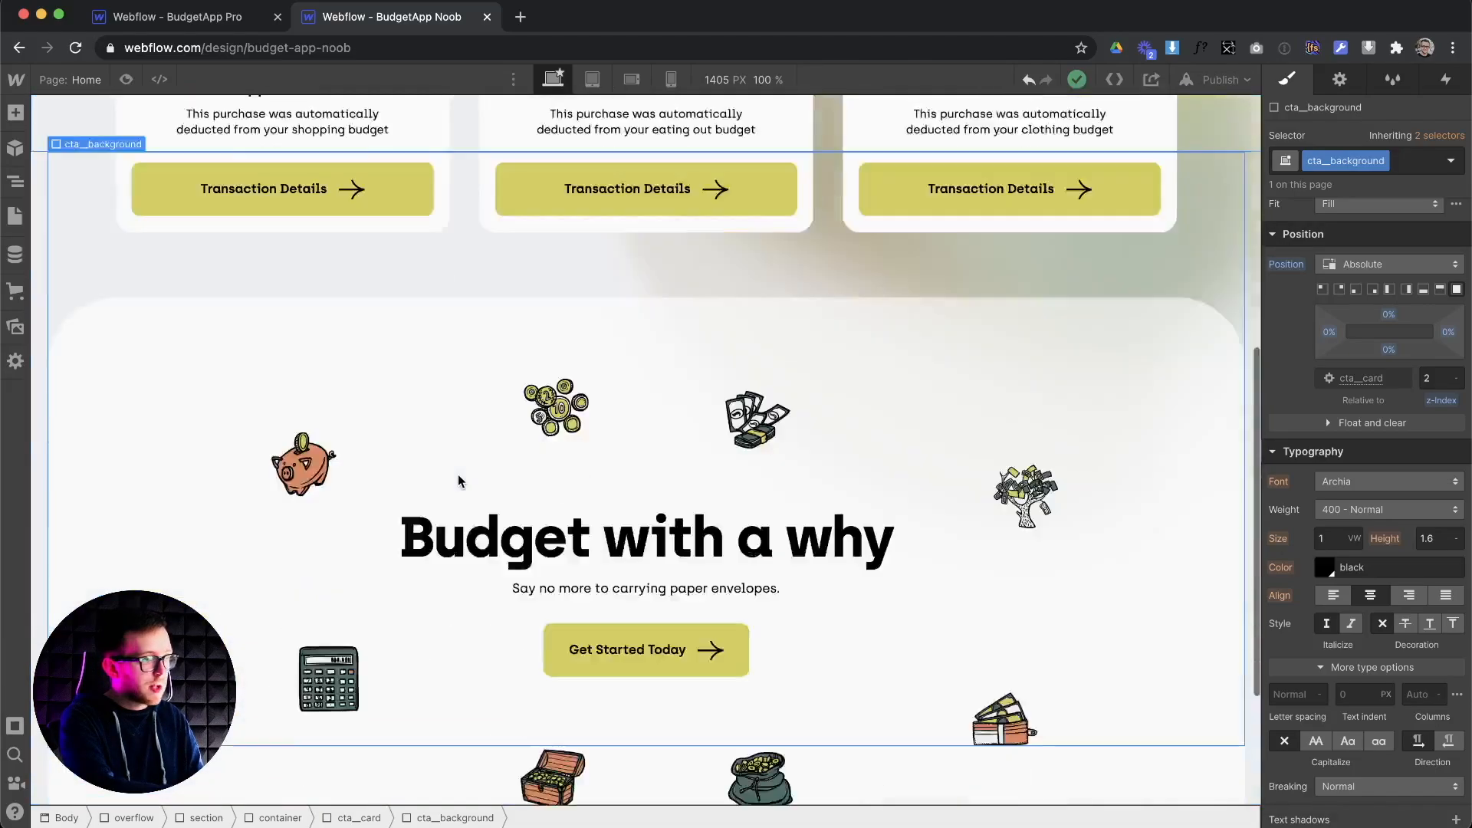
scroll(459, 481, up, 7)
scroll(458, 473, up, 5)
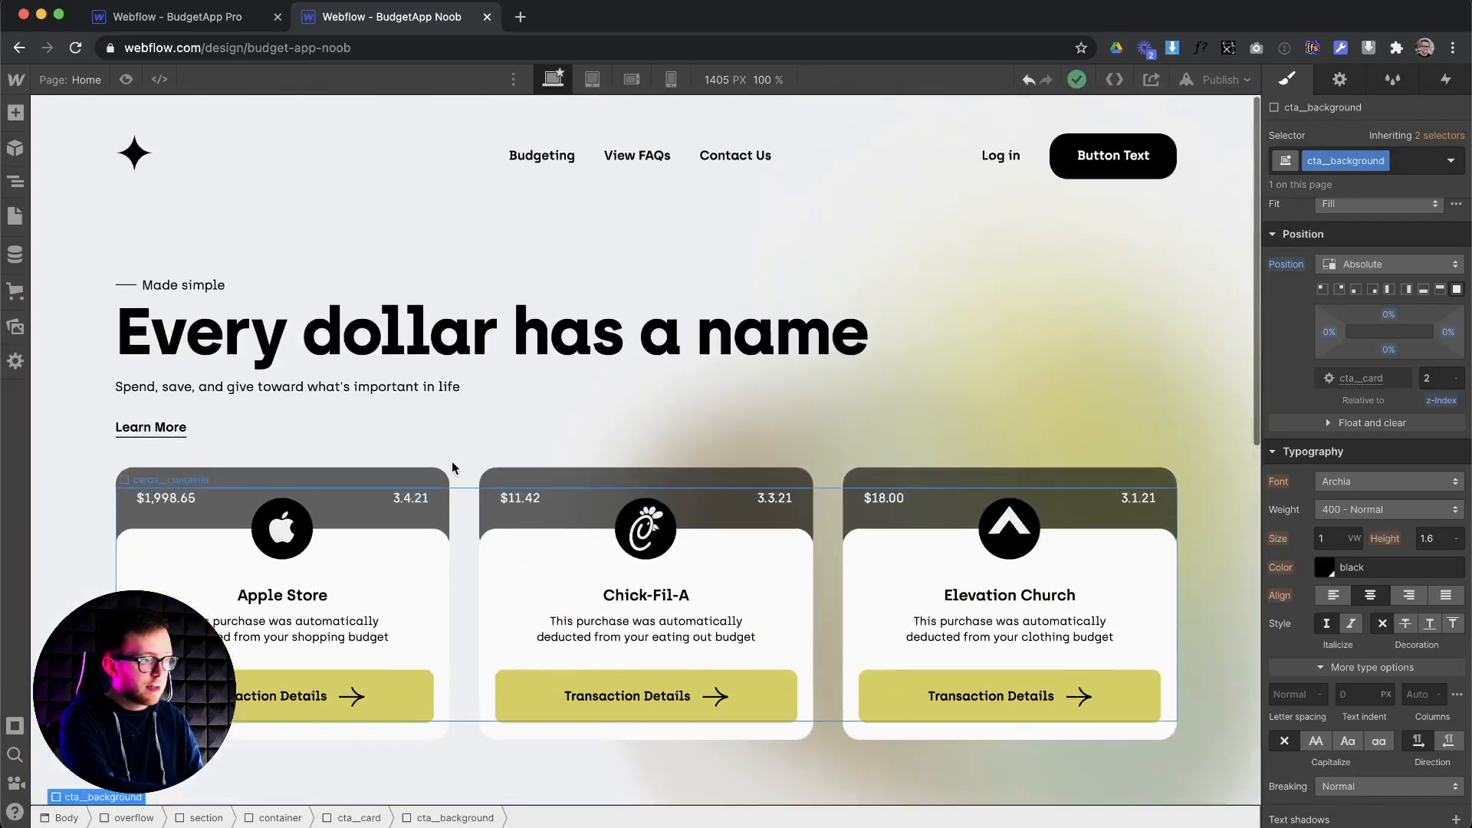
Switch to the BudgetApp Pro project and select the content block of the Chick-Fil-A card
click(555, 262)
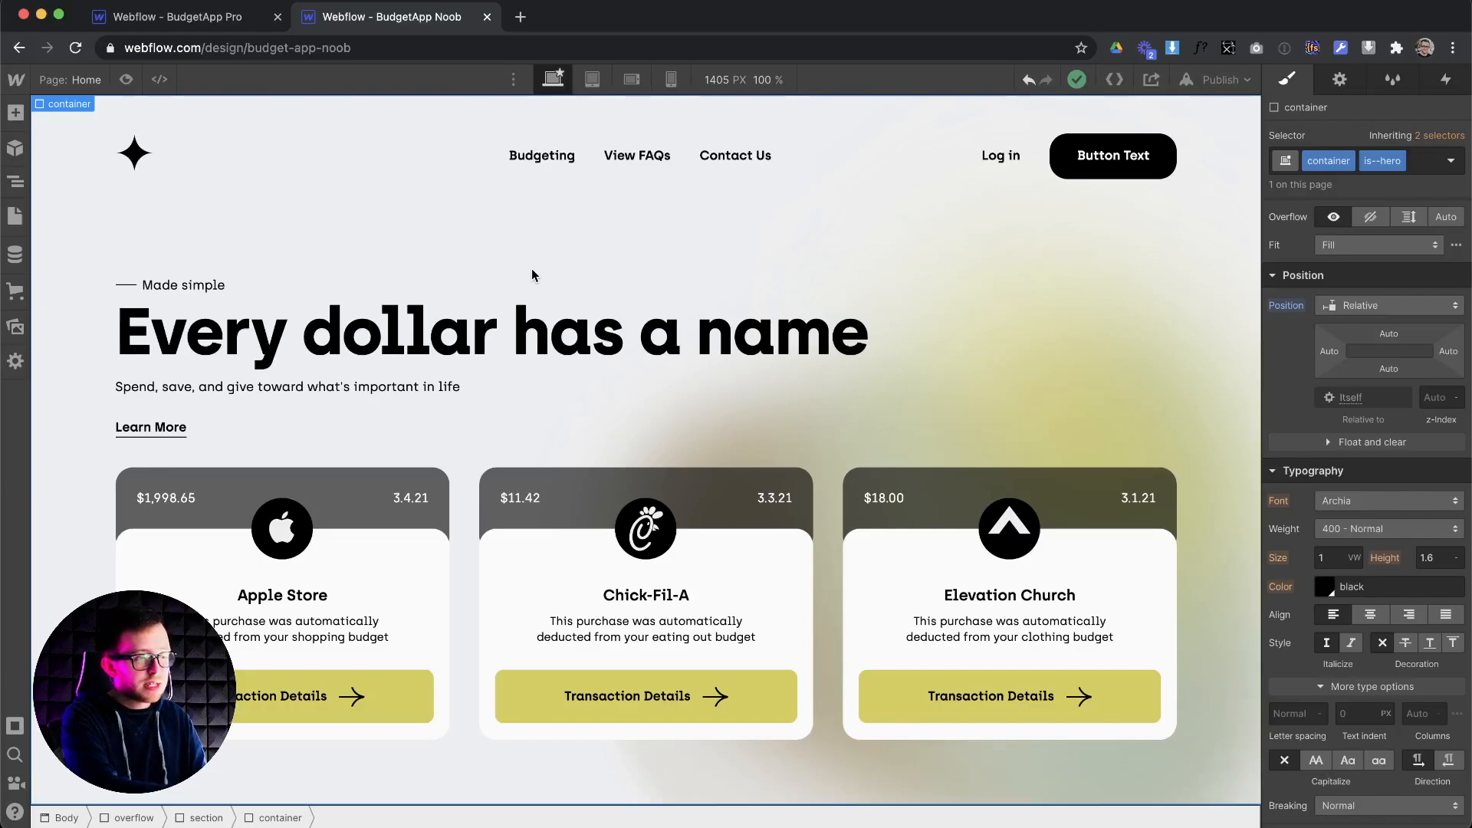
click(206, 19)
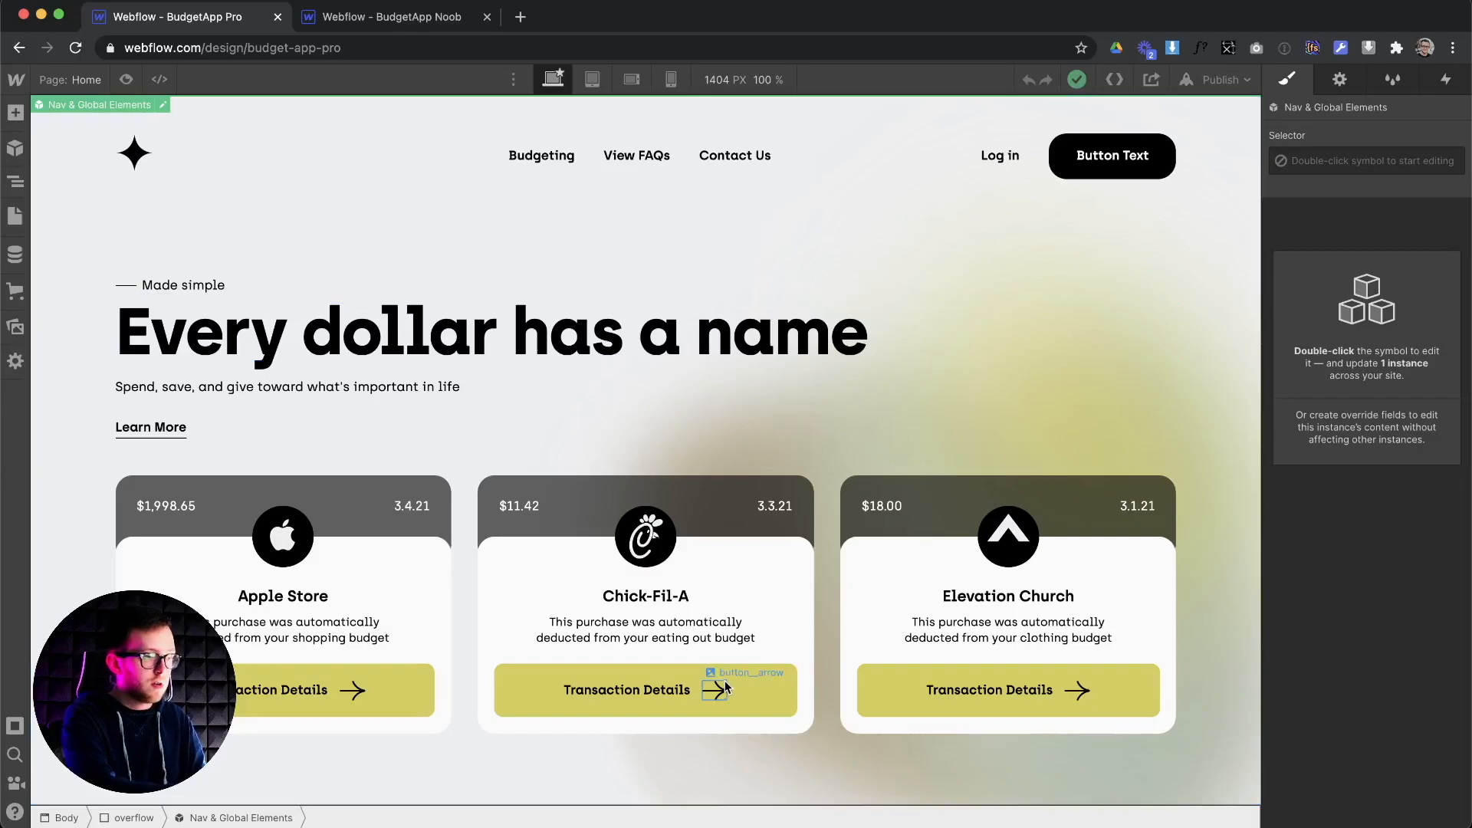
click(736, 635)
click(776, 605)
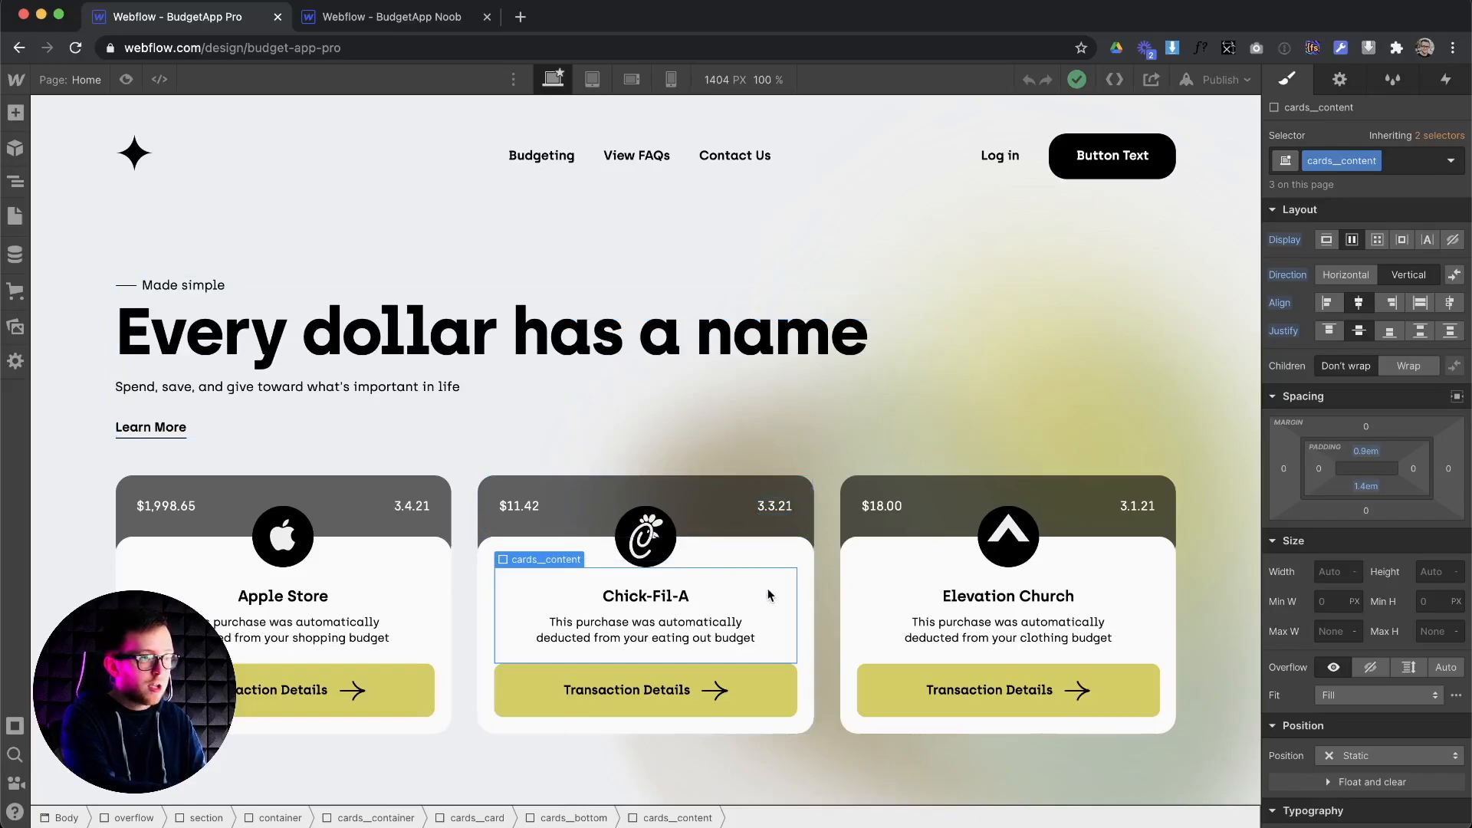
Compare the cards__content blocks of the Elevation Church and Chick-Fil-A cards
scroll(783, 621, down, 1)
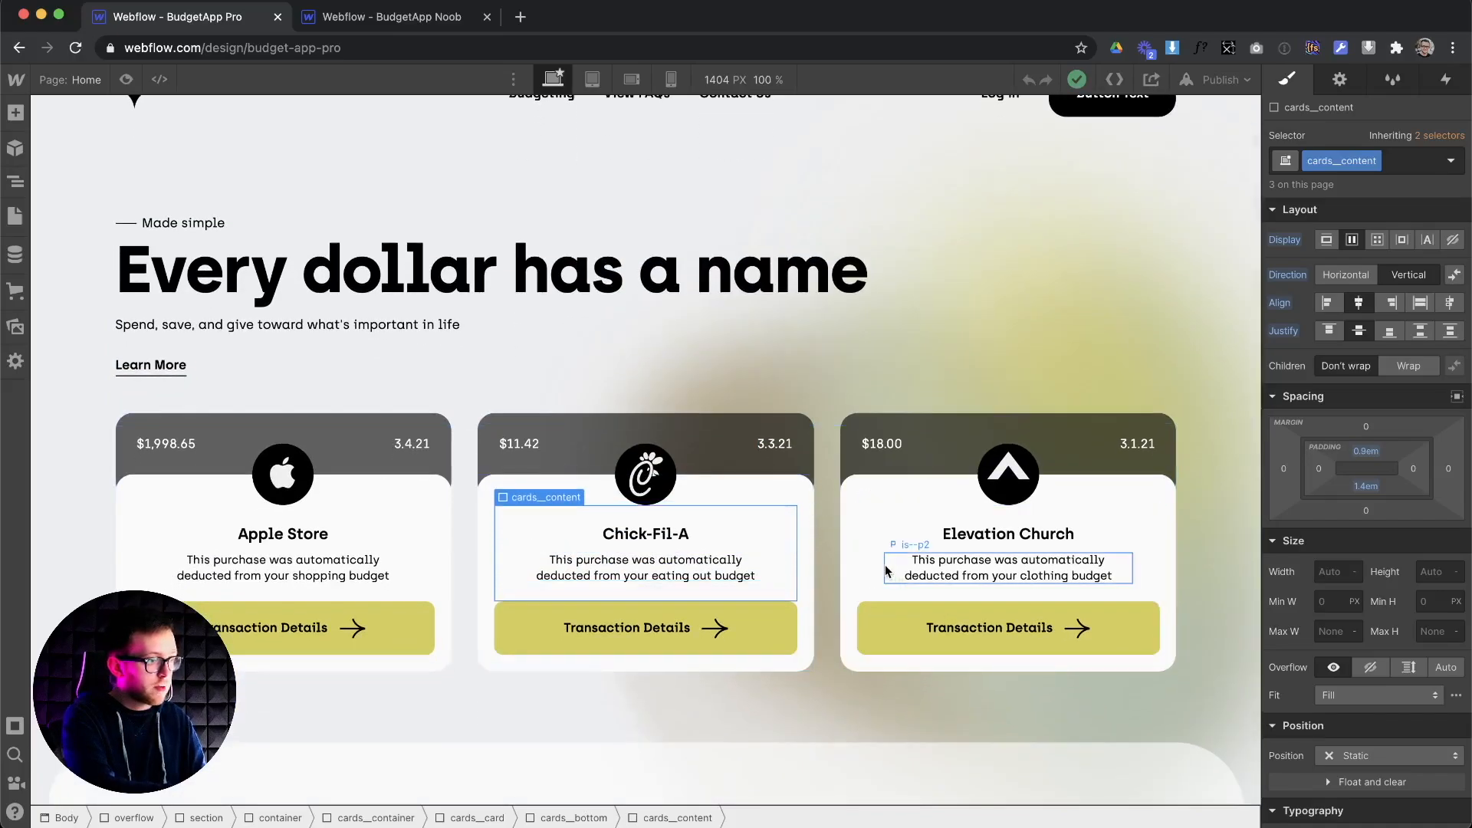
click(887, 572)
click(885, 514)
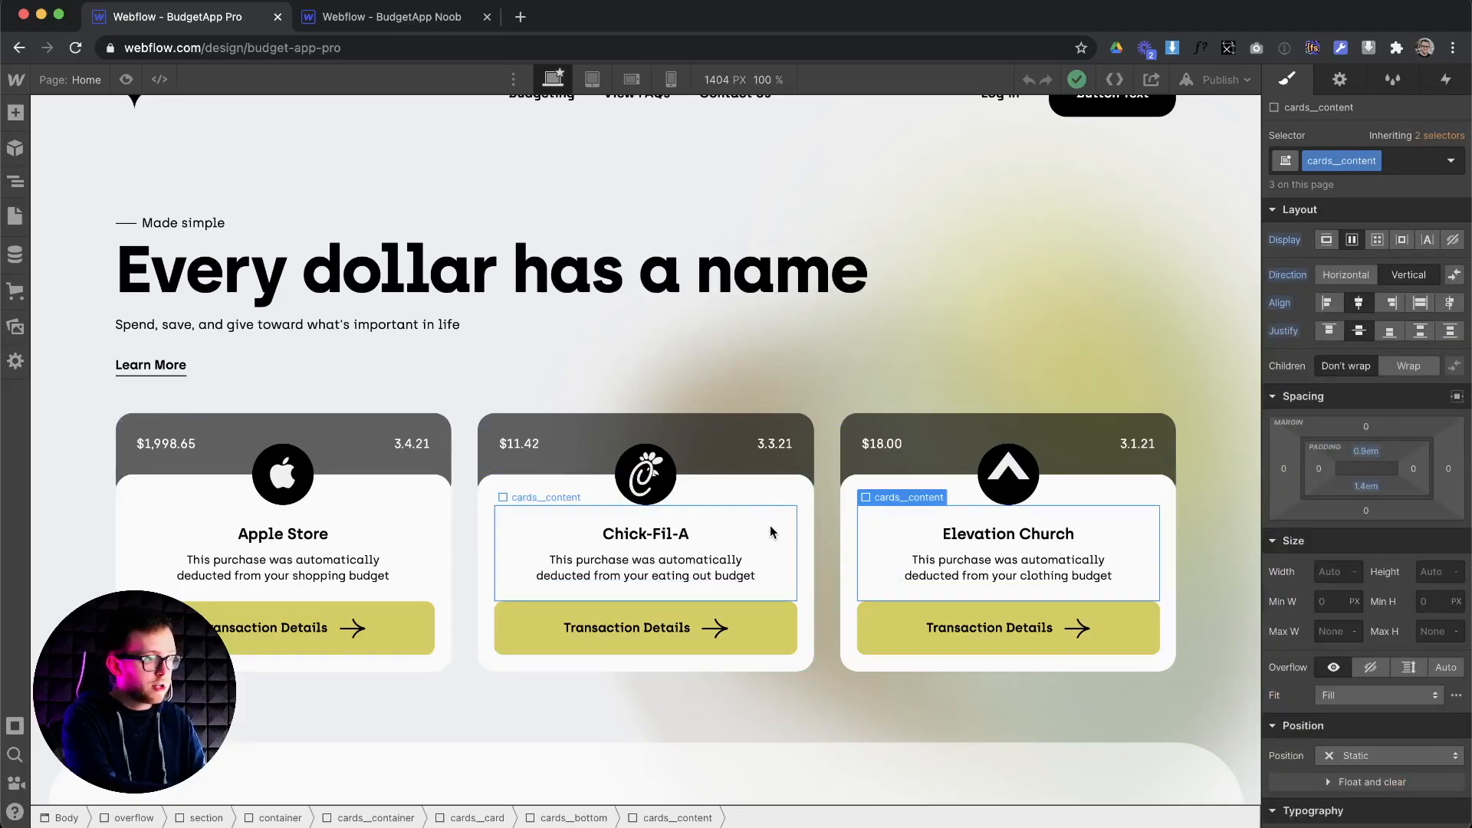
scroll(771, 531, up, 1)
click(763, 549)
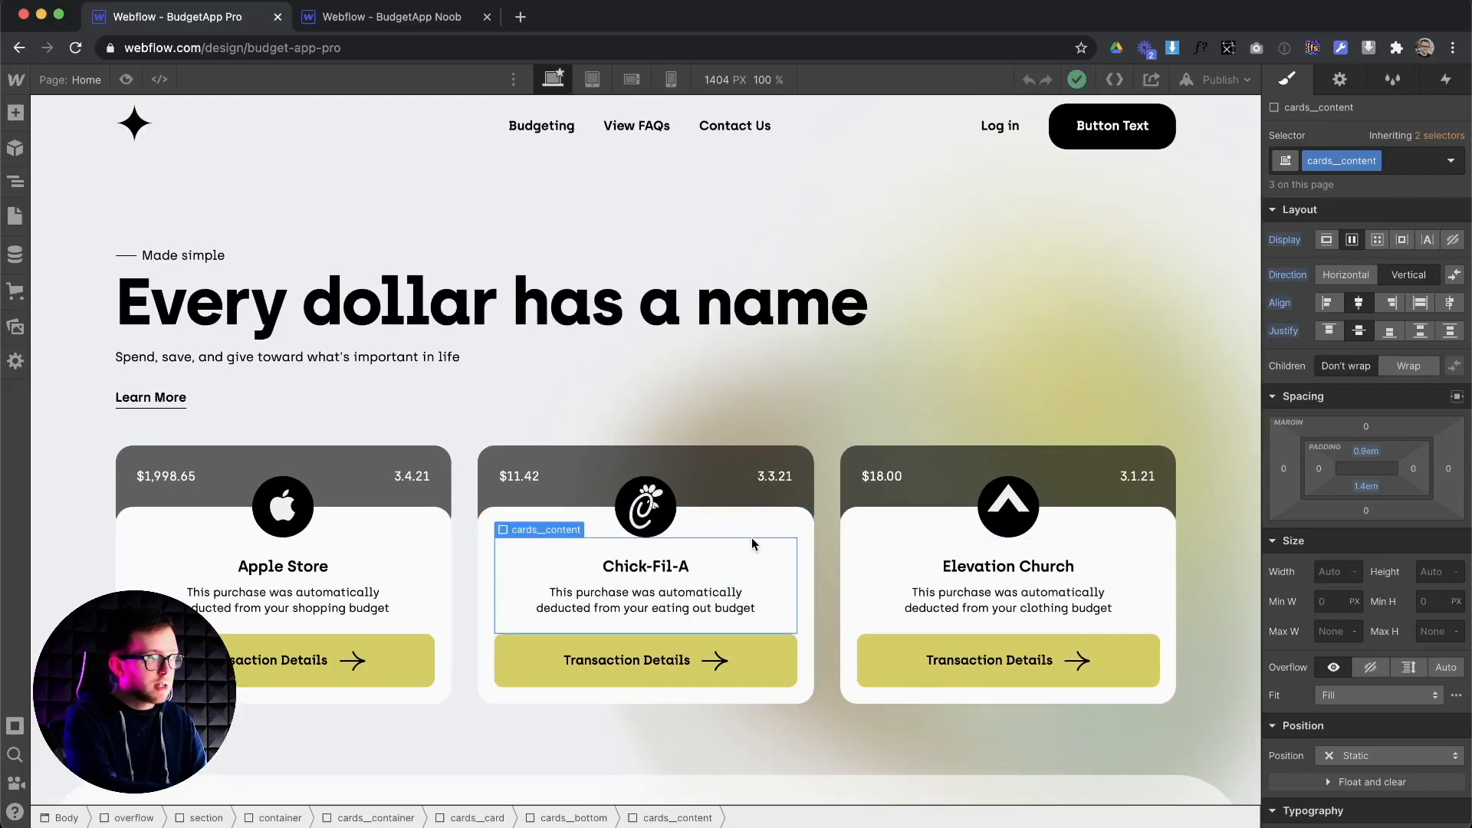
Select the cards__p-wrapper around the Chick-Fil-A card's paragraph and set its height to 10 px
click(710, 602)
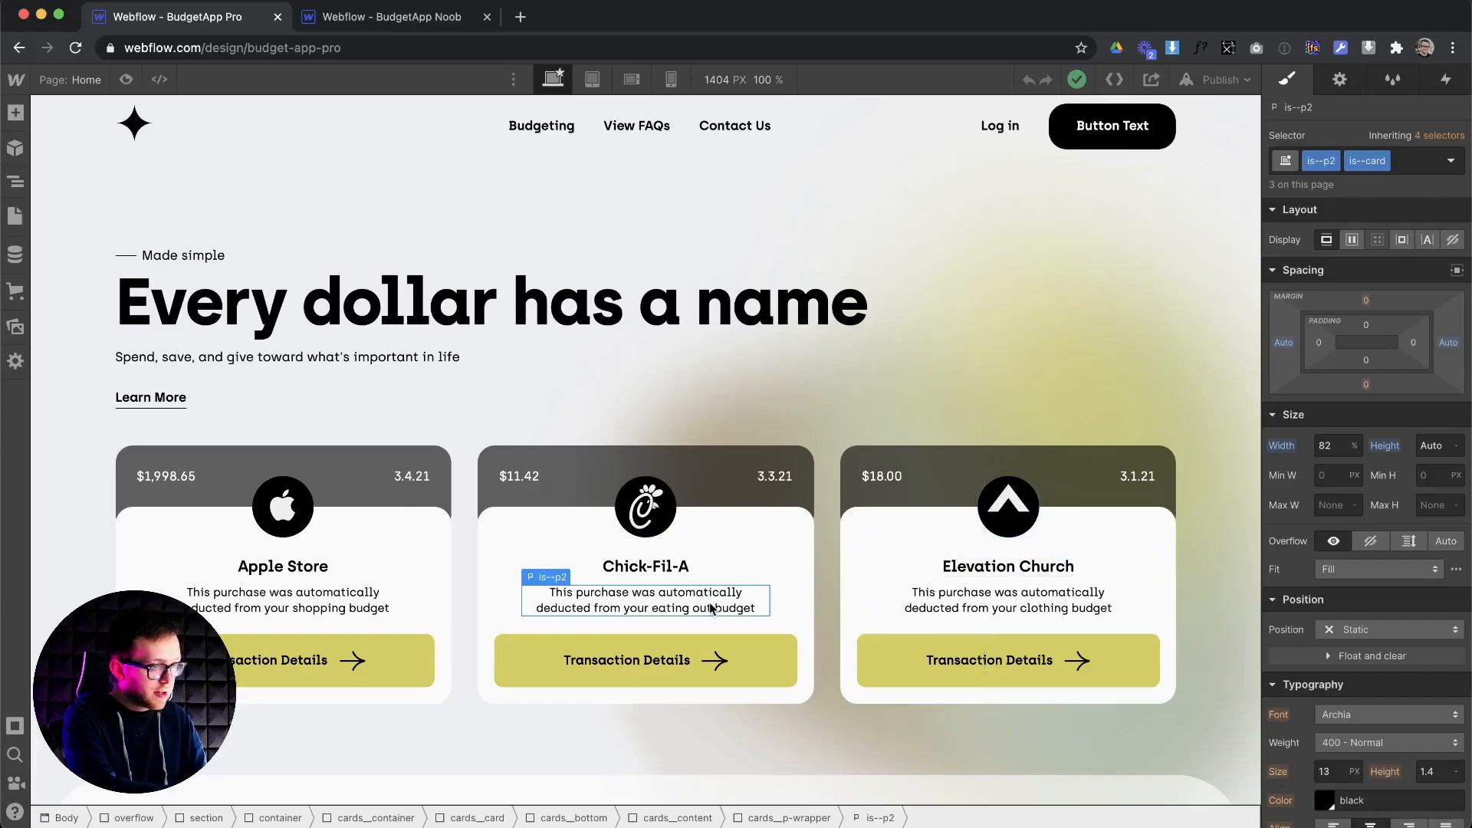
key(Up)
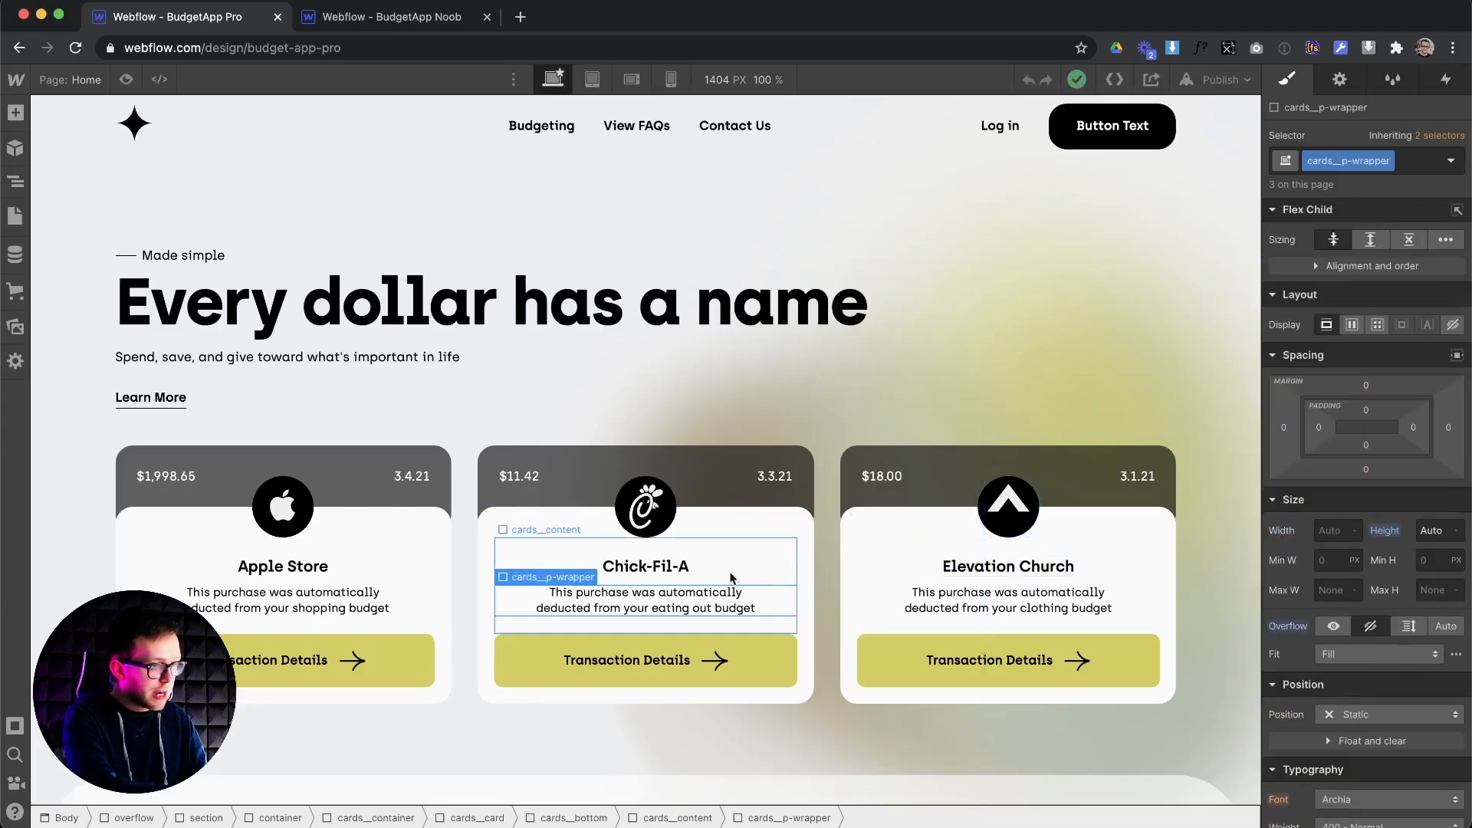
click(1434, 531)
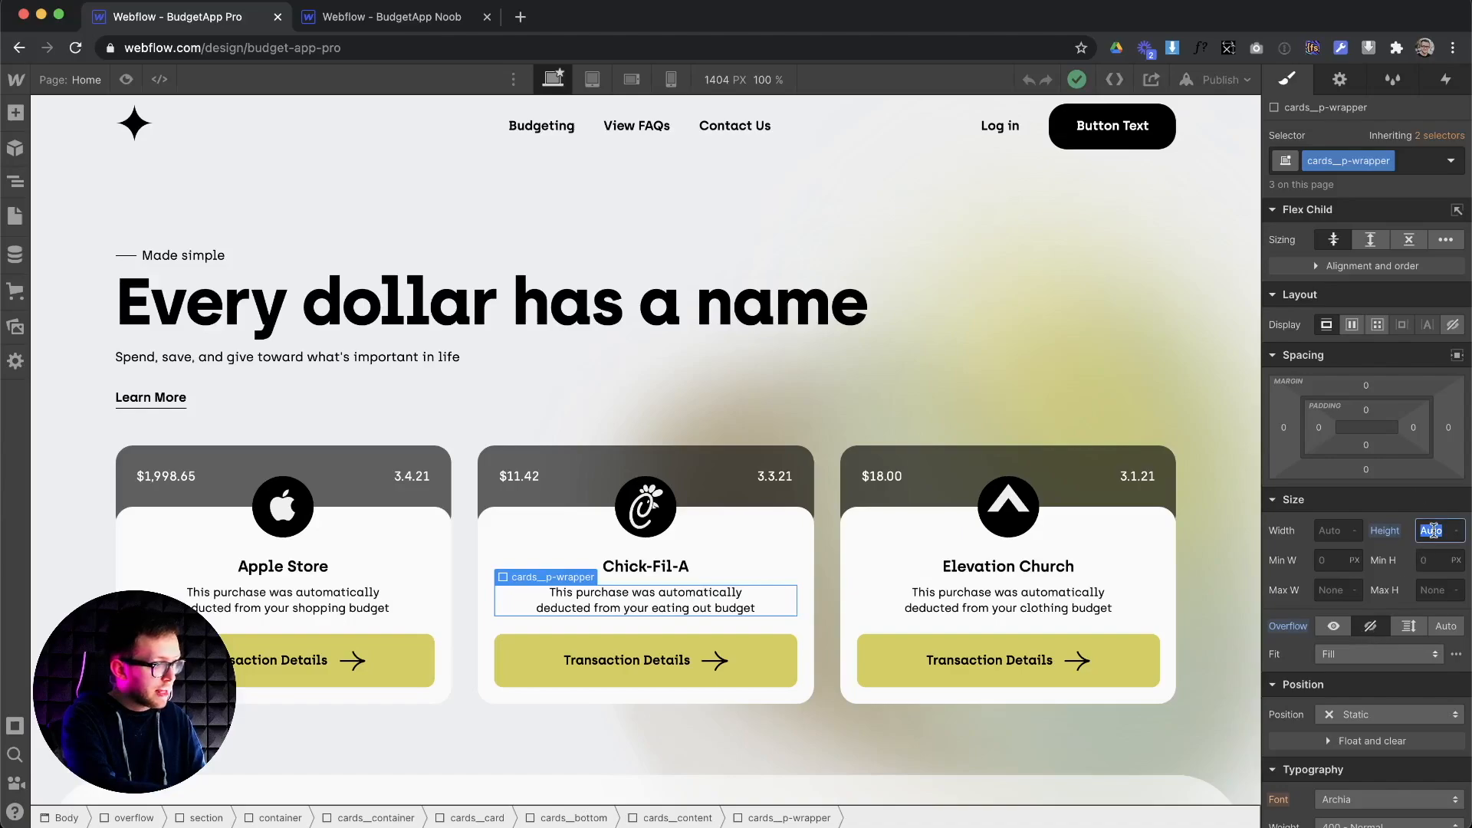
text(1)
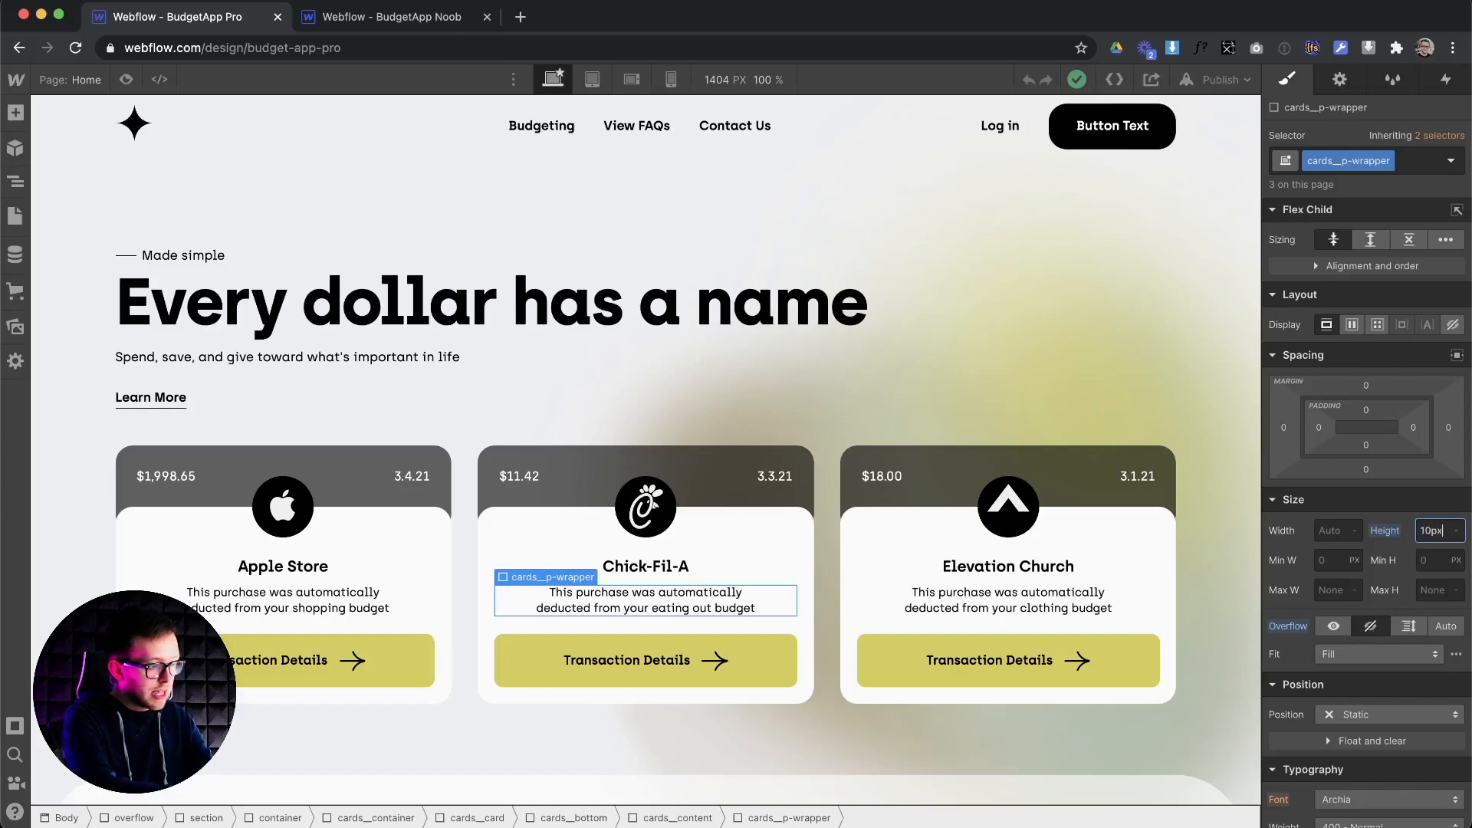
text(0px)
key(Return)
Test how the paragraph wrapper opens and closes by repeatedly raising and lowering its height, ending at 0 px
key(shift+Up)
key(shift+Up)
key(shift+Up)
key(shift+Up)
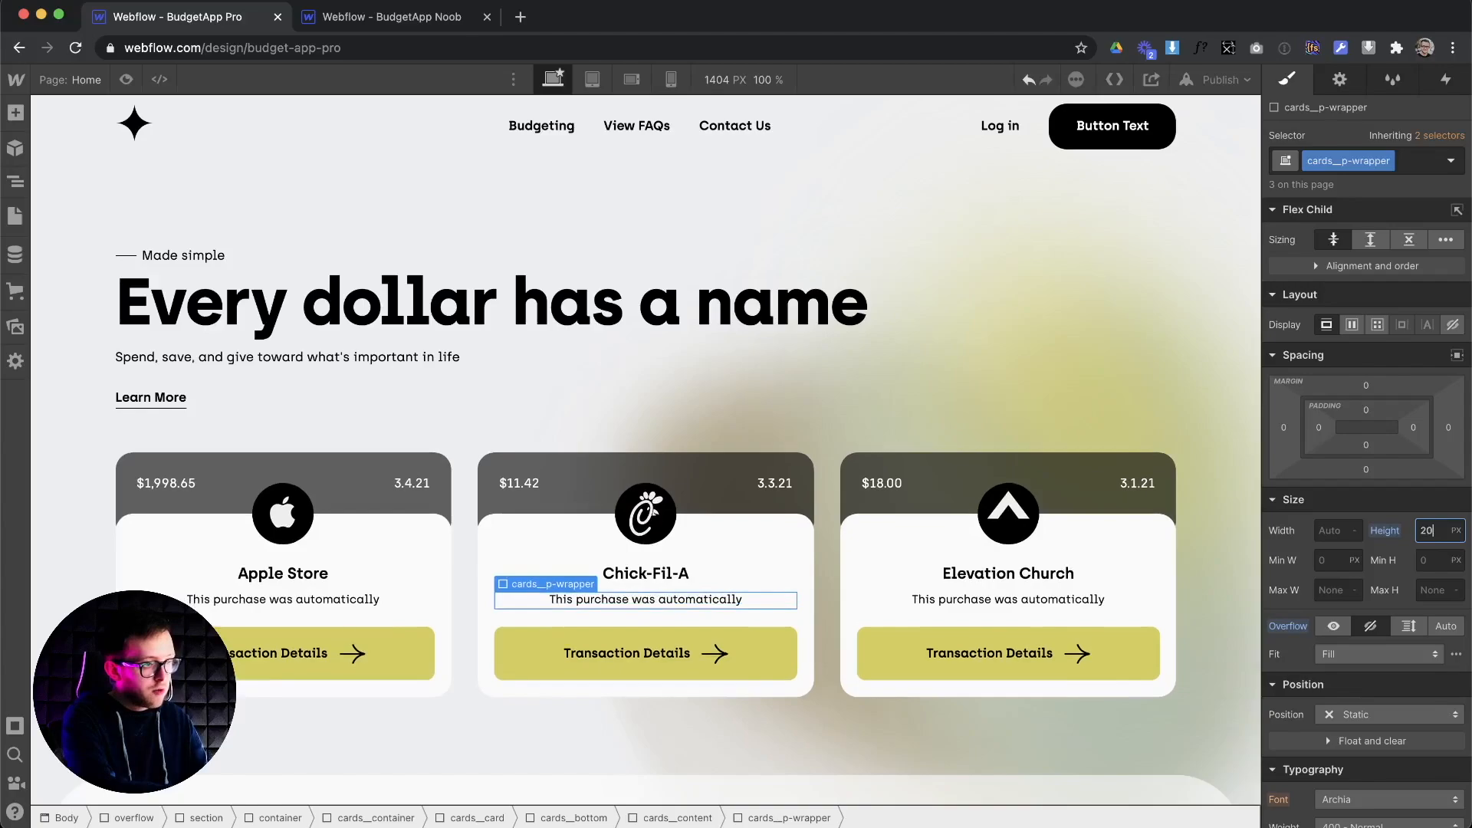
key(shift+Down)
key(shift+Down)
key(shift+Down)
key(shift+Down)
key(shift+Down)
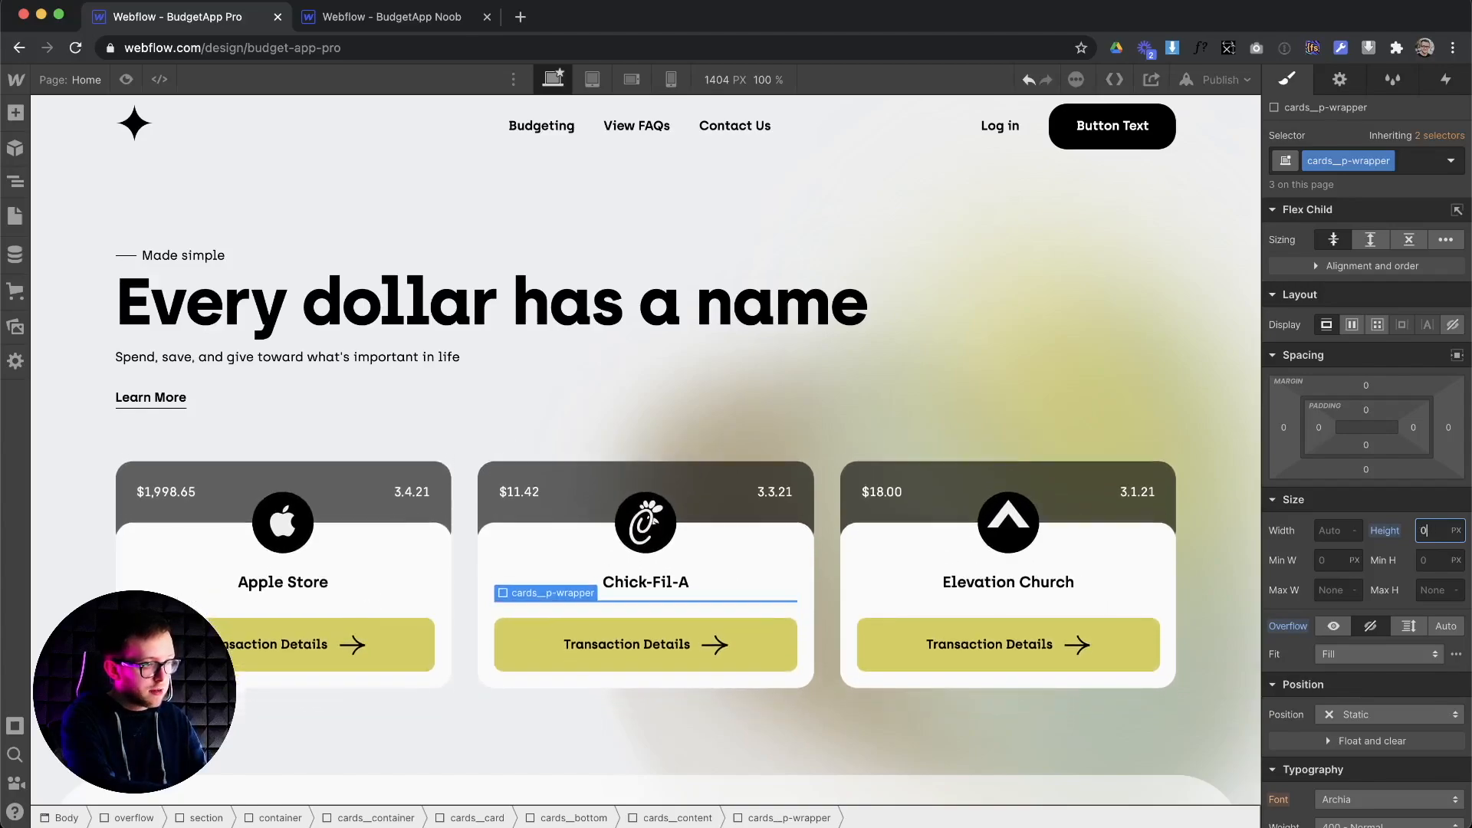
key(shift+Up)
key(shift+Up)
key(shift+Up)
key(shift+Up)
key(shift+Up)
key(shift+Down)
key(shift+Down)
key(shift+Down)
key(shift+Down)
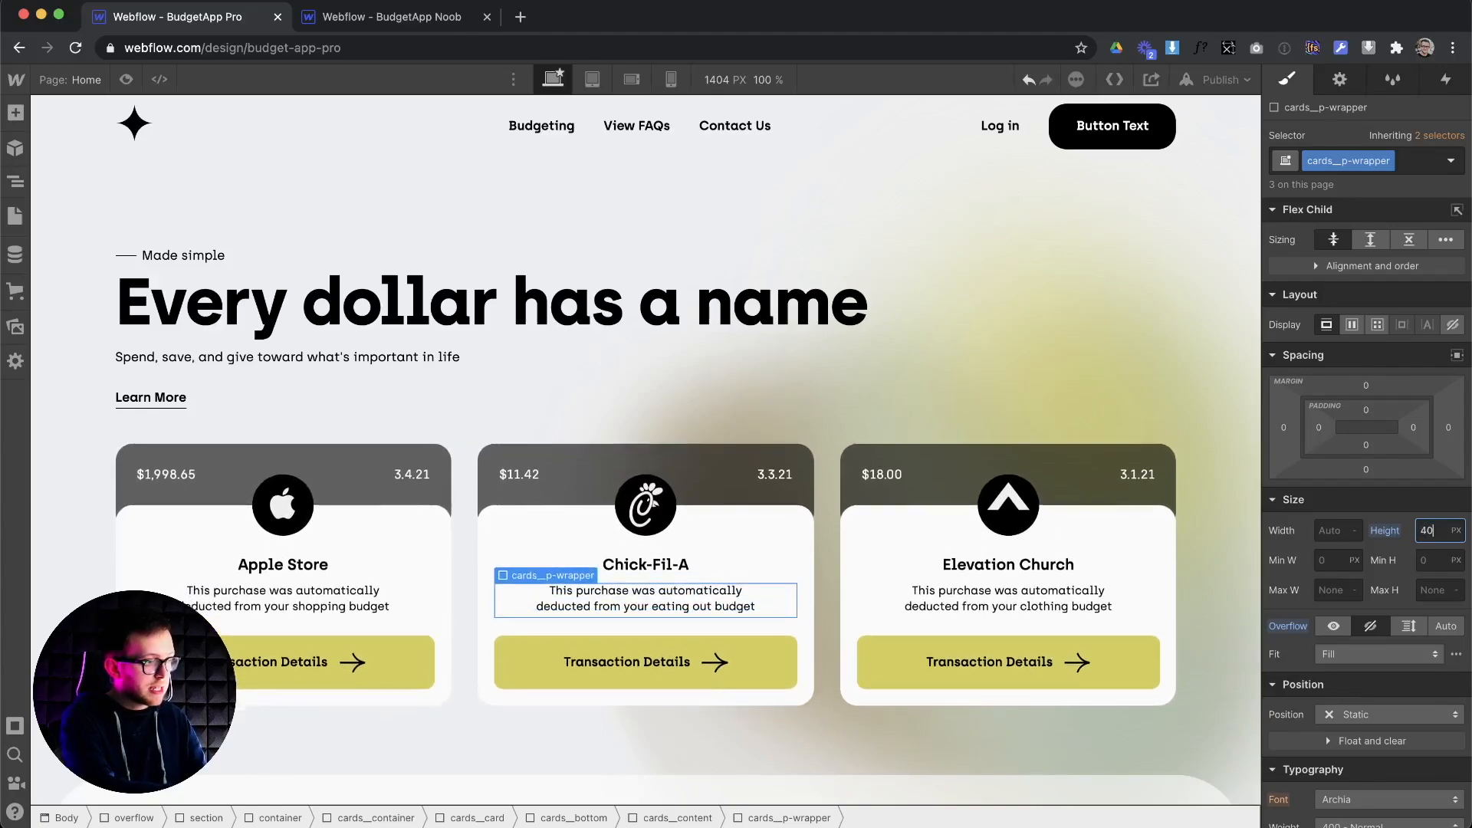
key(shift+Down)
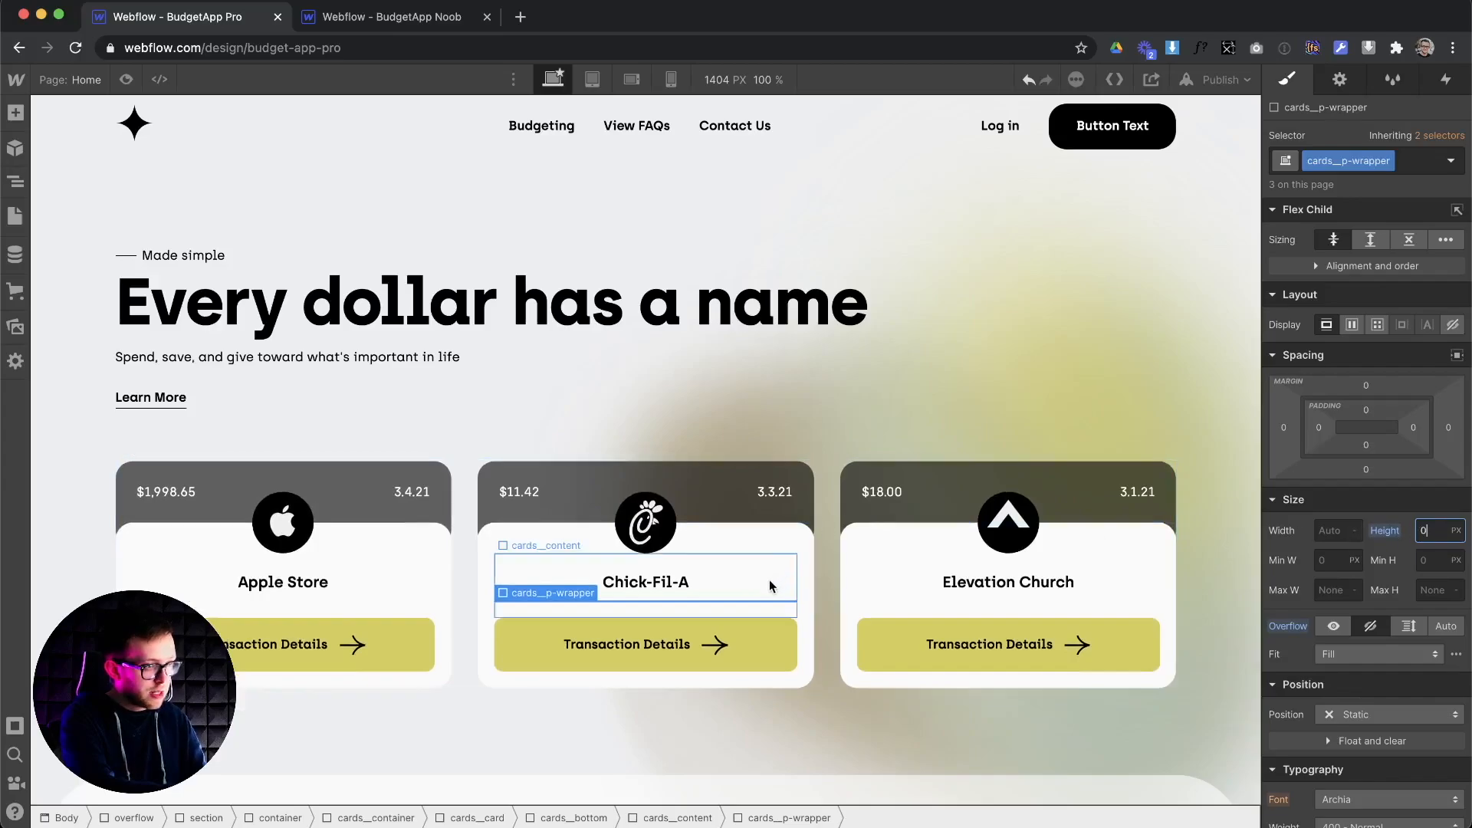
Reset the paragraph wrapper's height to Auto and select the content block of the Elevation Church card
click(1449, 528)
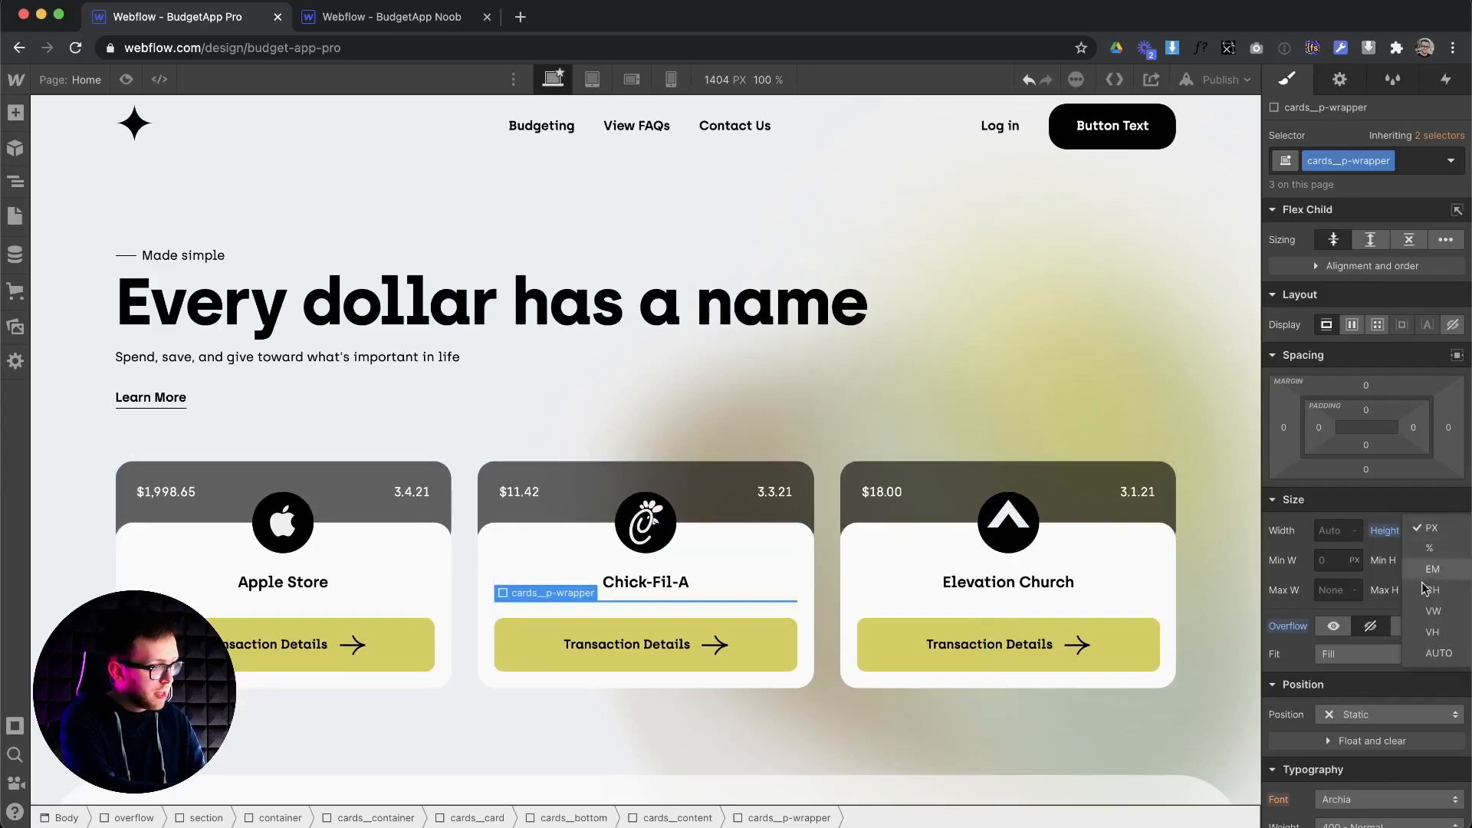
click(1434, 658)
click(894, 575)
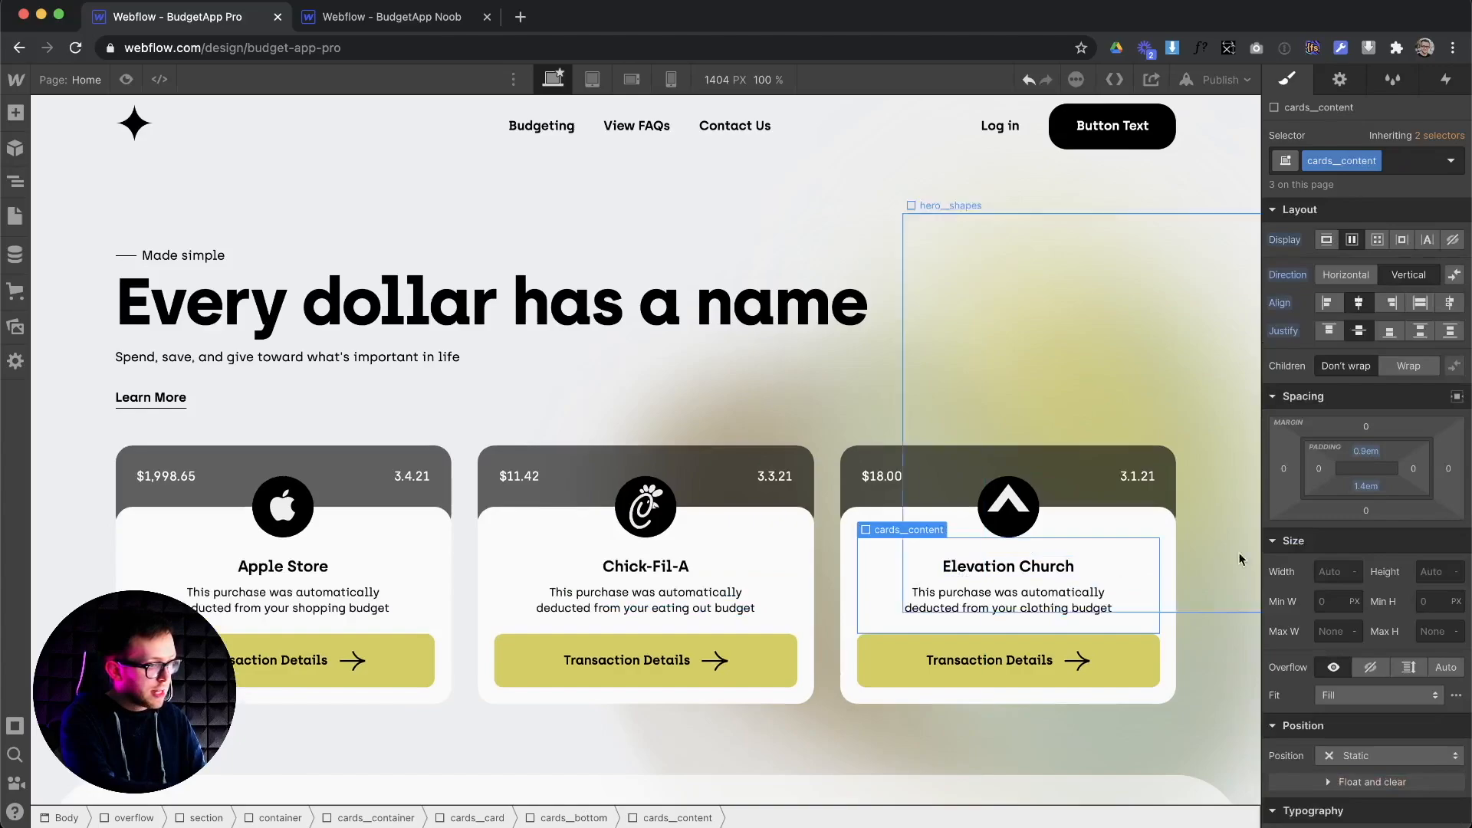
click(1354, 304)
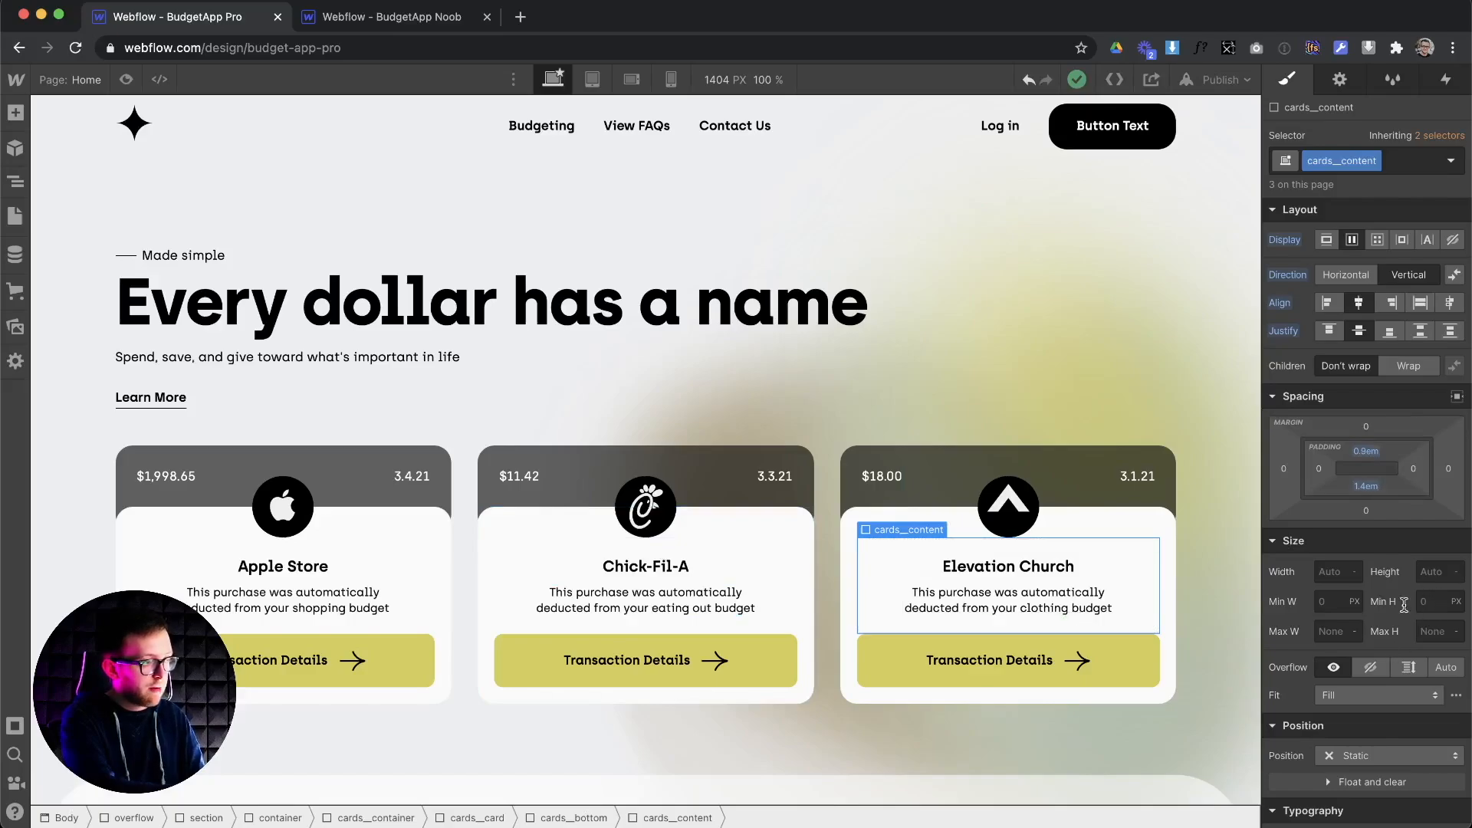
Test collapsing the Elevation Church card's cards__button-overflow wrapper by changing its height between 0 and 30 px, ending at 0 px
click(857, 649)
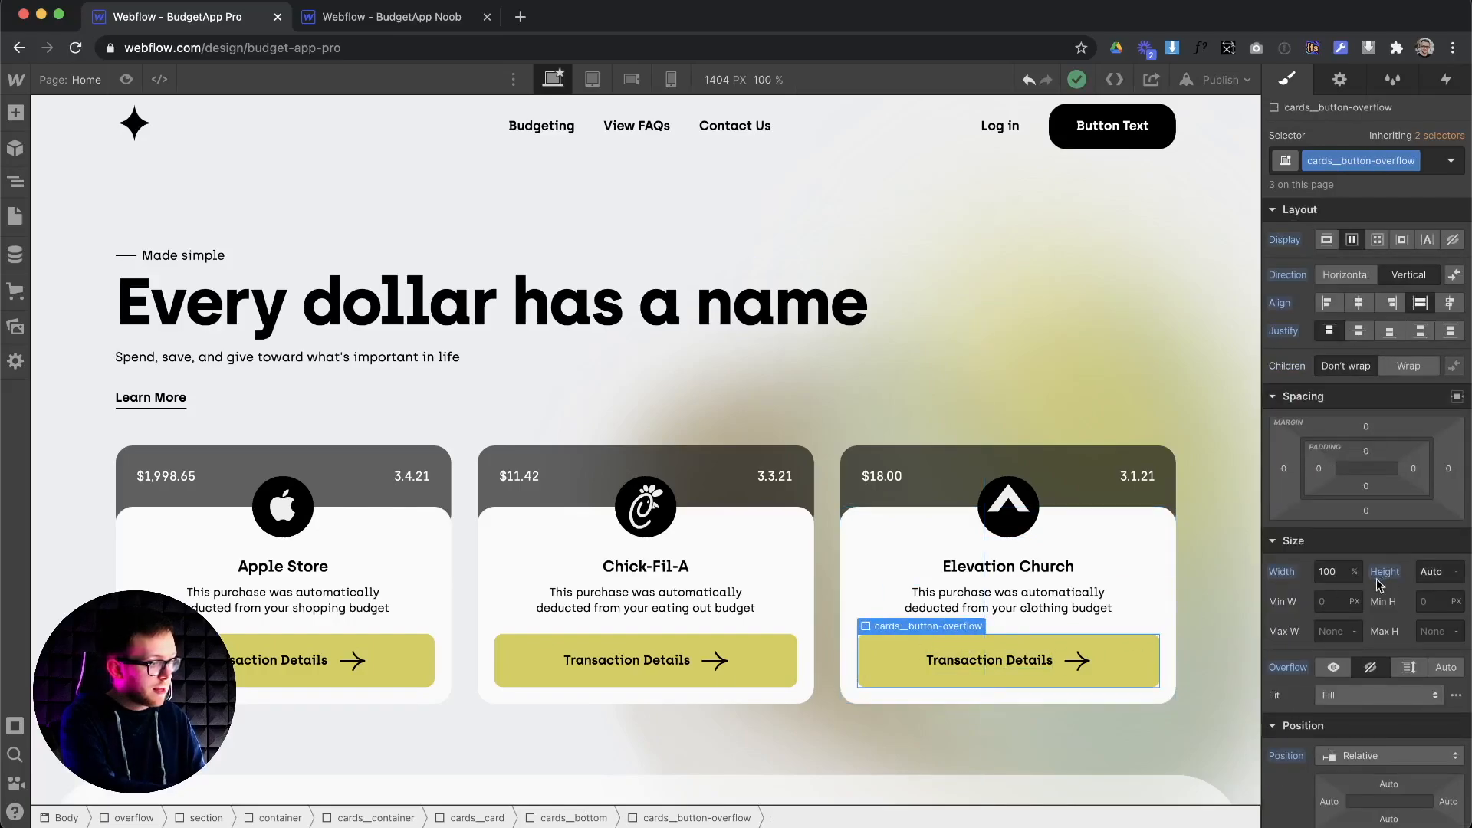
click(1435, 574)
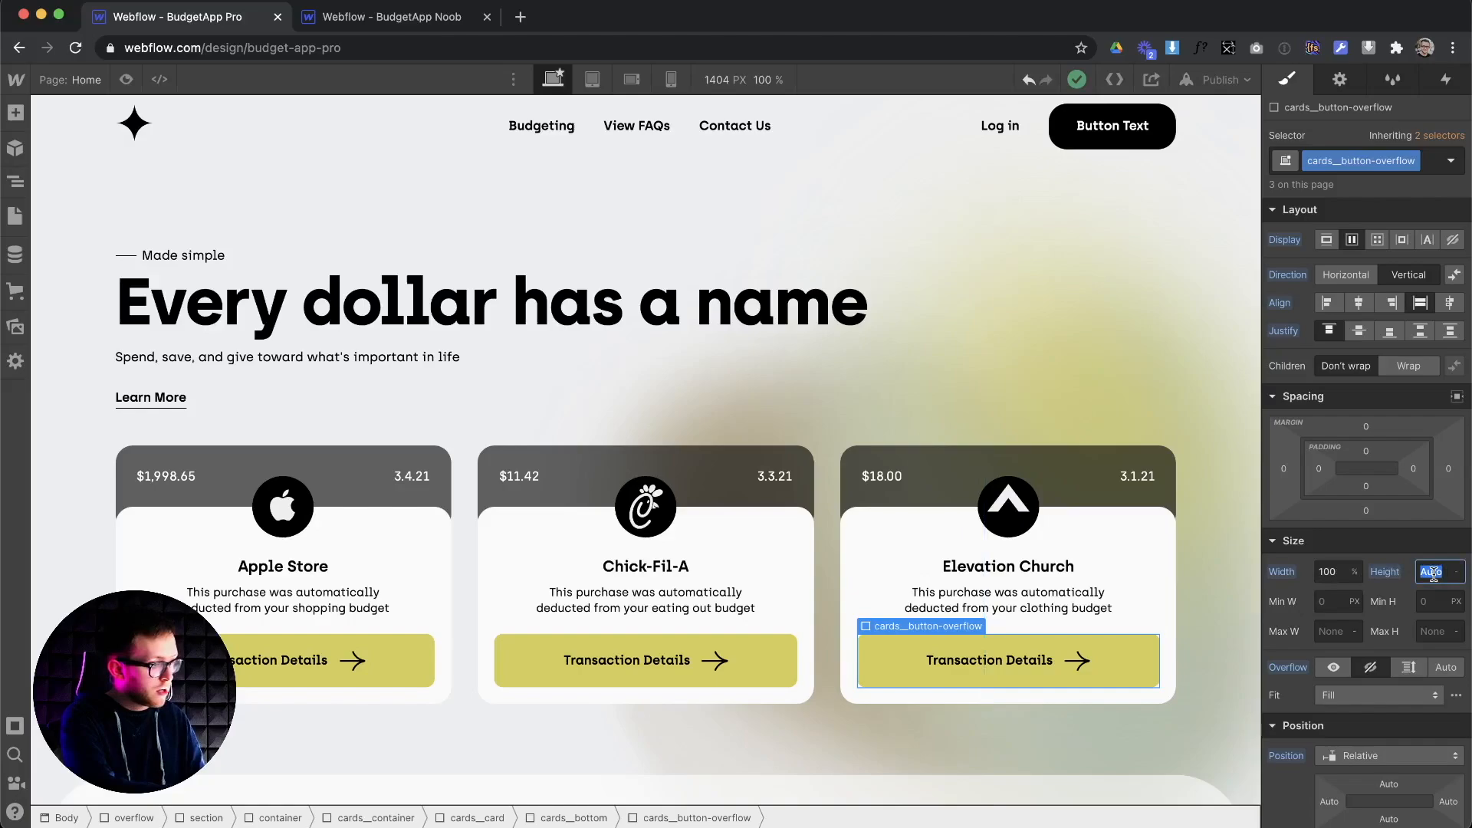
text(0)
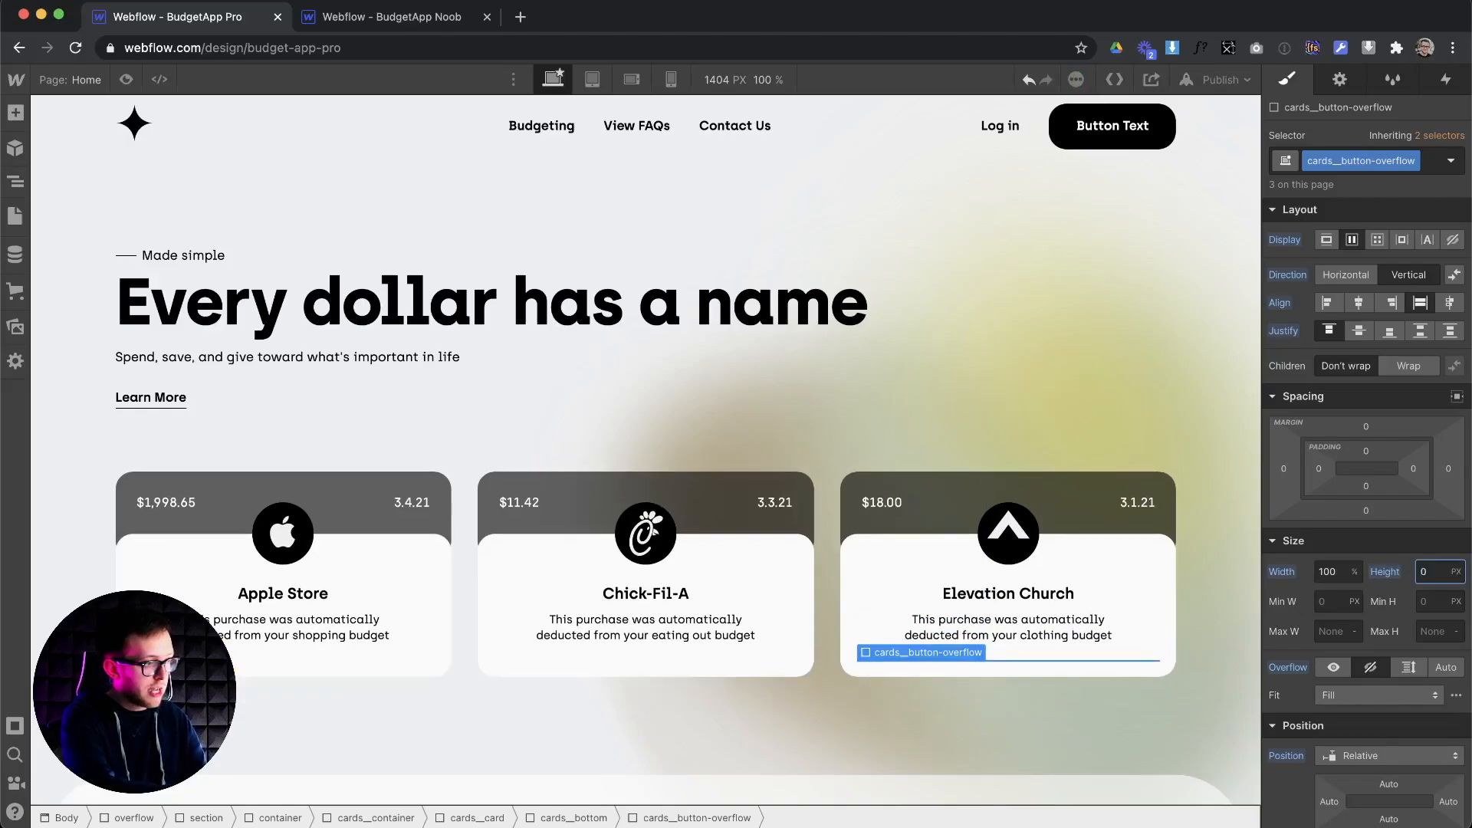
key(BackSpace)
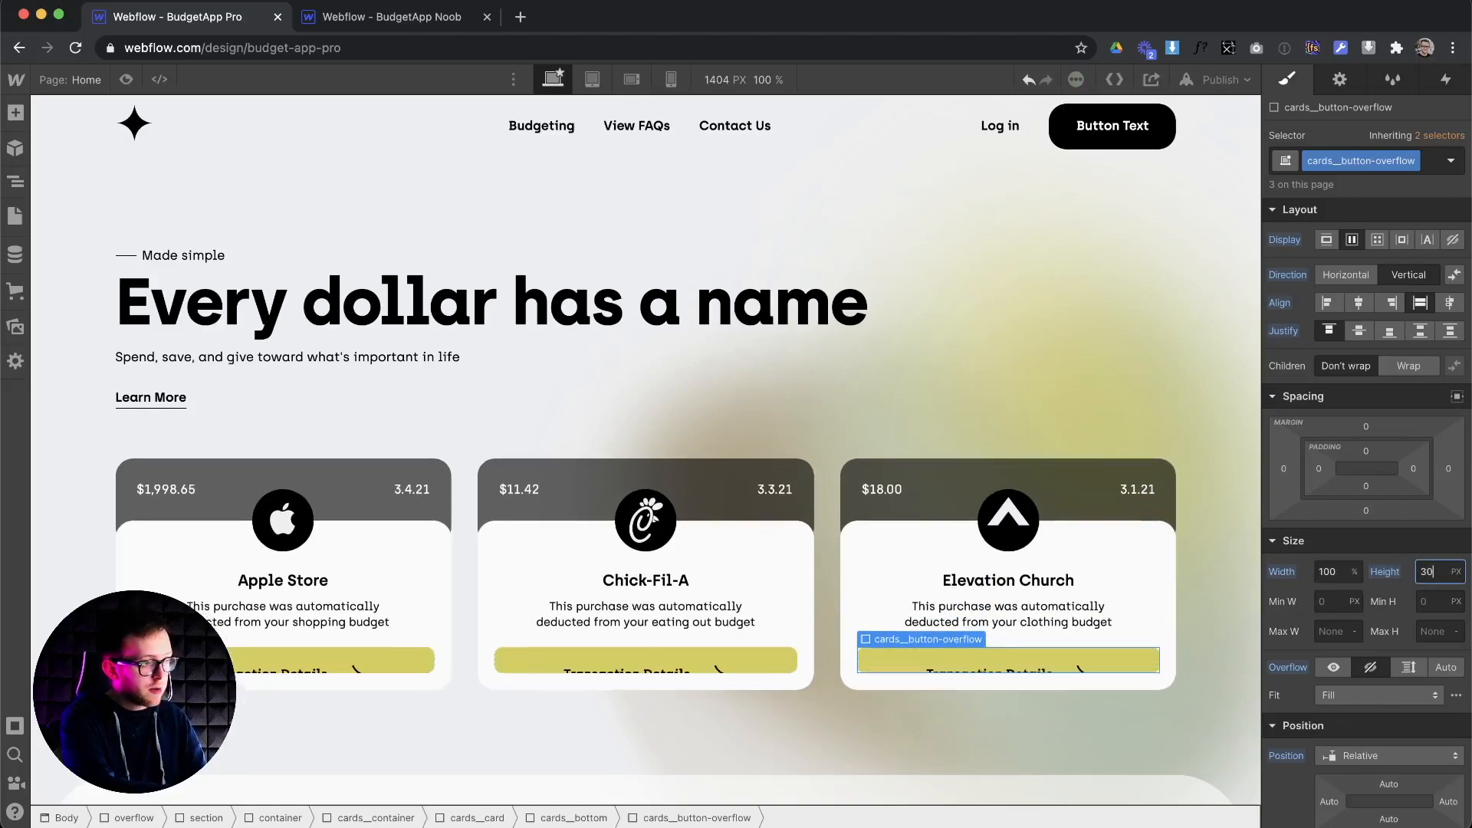
text(10)
key(BackSpace)
key(BackSpace)
text(0)
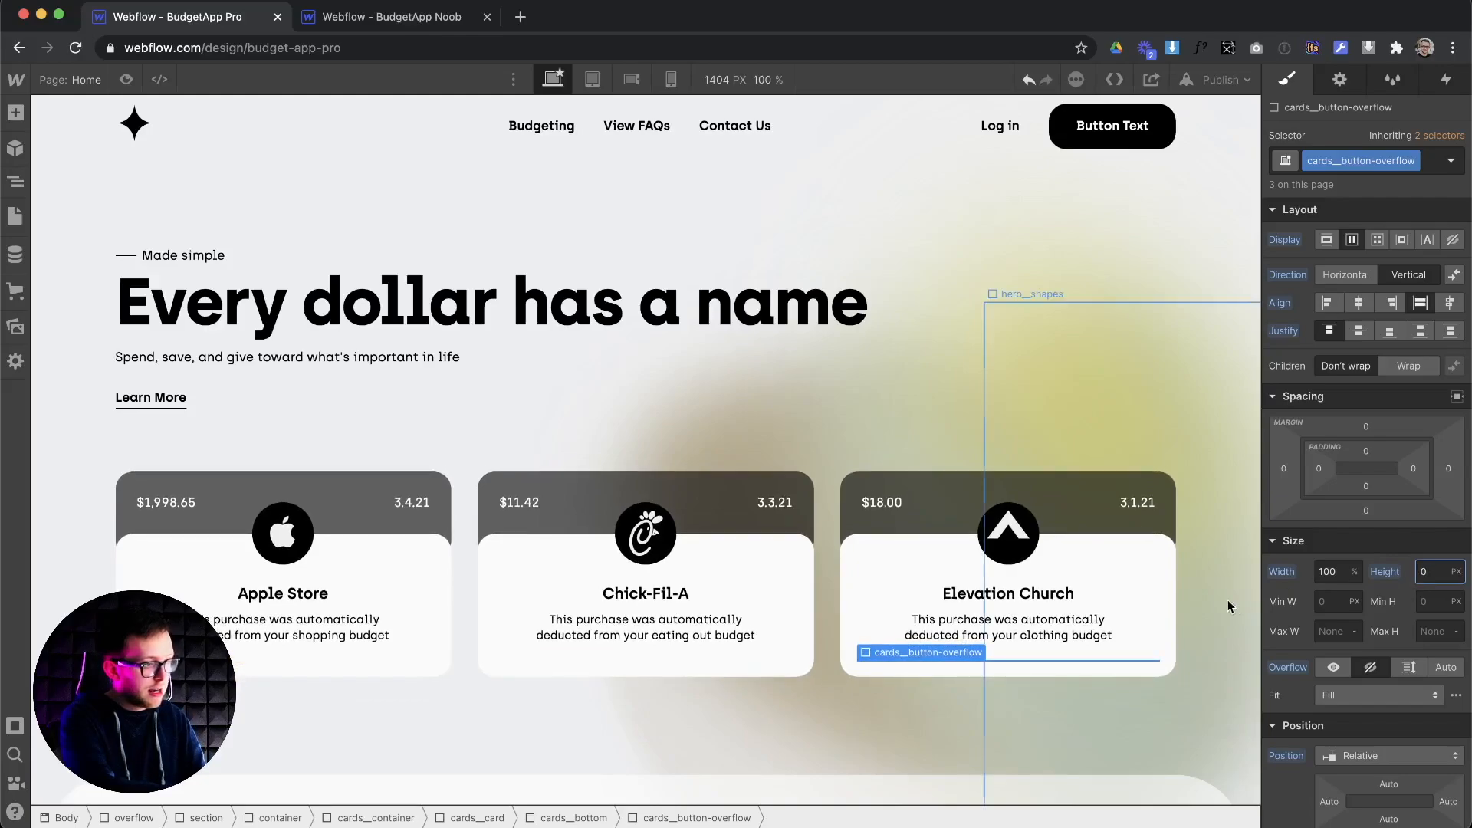
Duplicate the Elevation Church card's paragraph text on a new line beneath the original sentence
click(1124, 633)
drag(1124, 635, 901, 618)
key(ctrl+c)
key(Right)
key(Return)
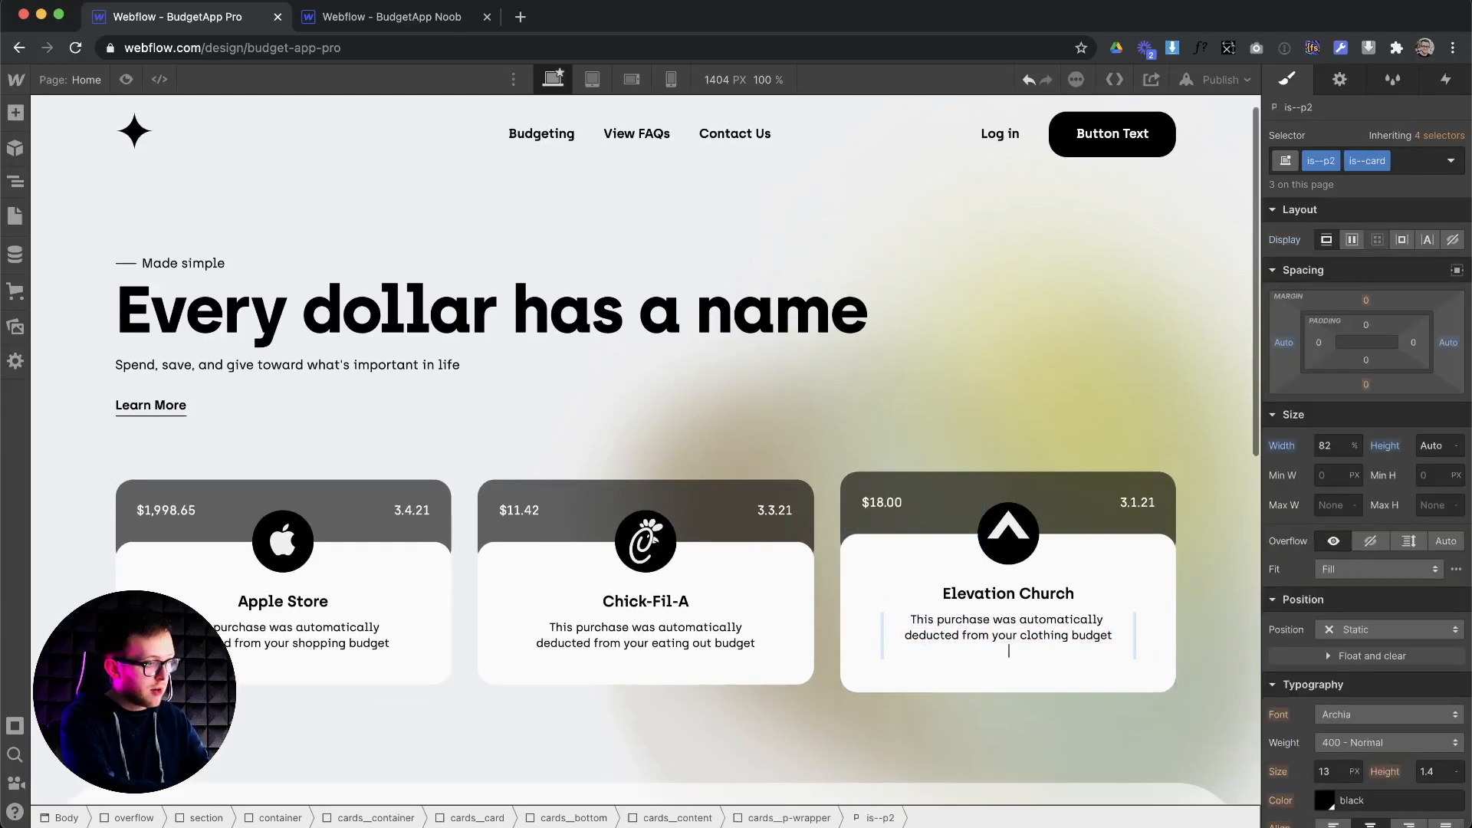
key(ctrl+v)
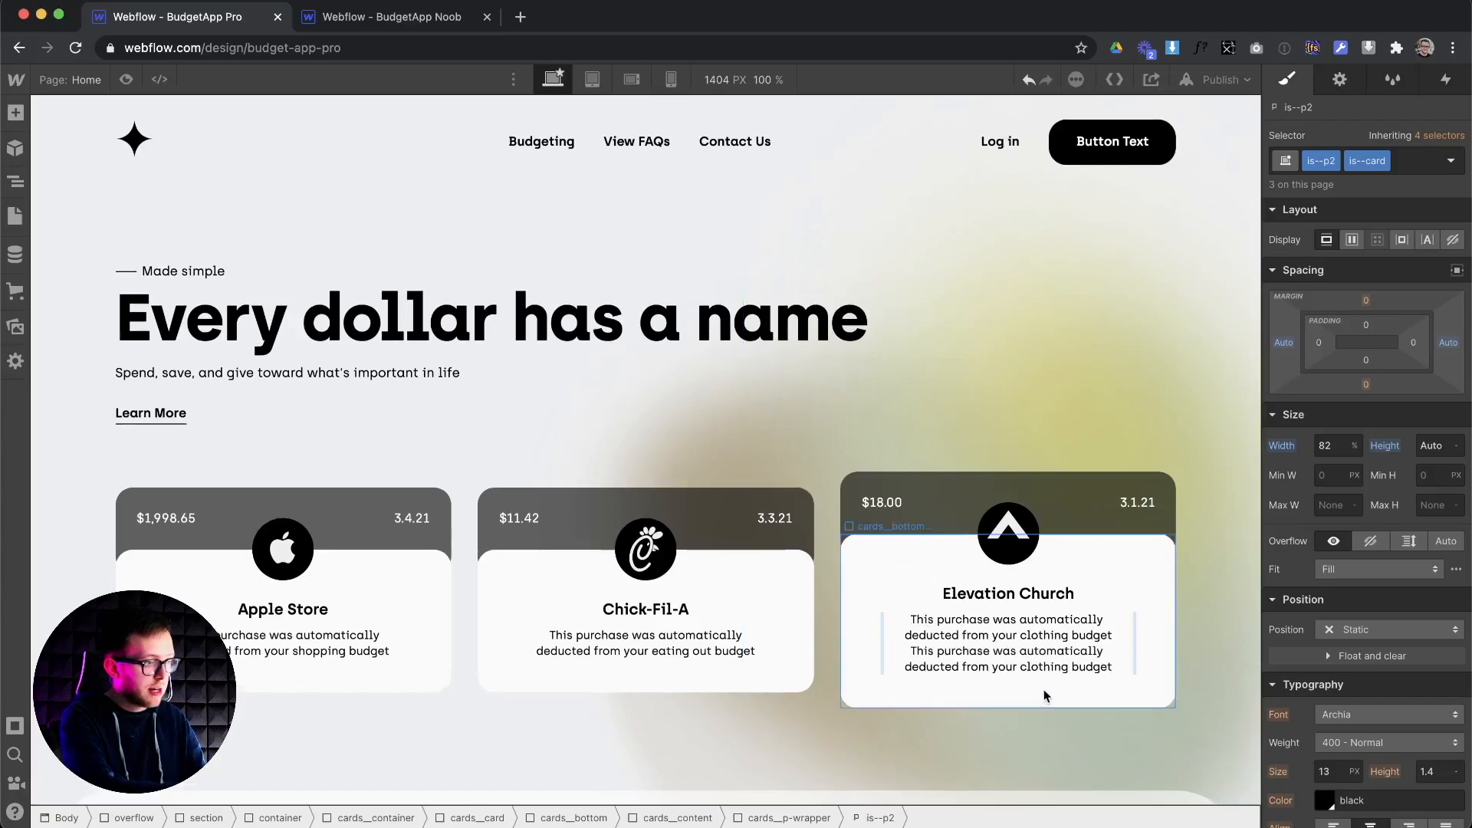
Delete the duplicated sentence from the Elevation Church paragraph and end the remaining text with a period
drag(1115, 664, 901, 650)
key(BackSpace)
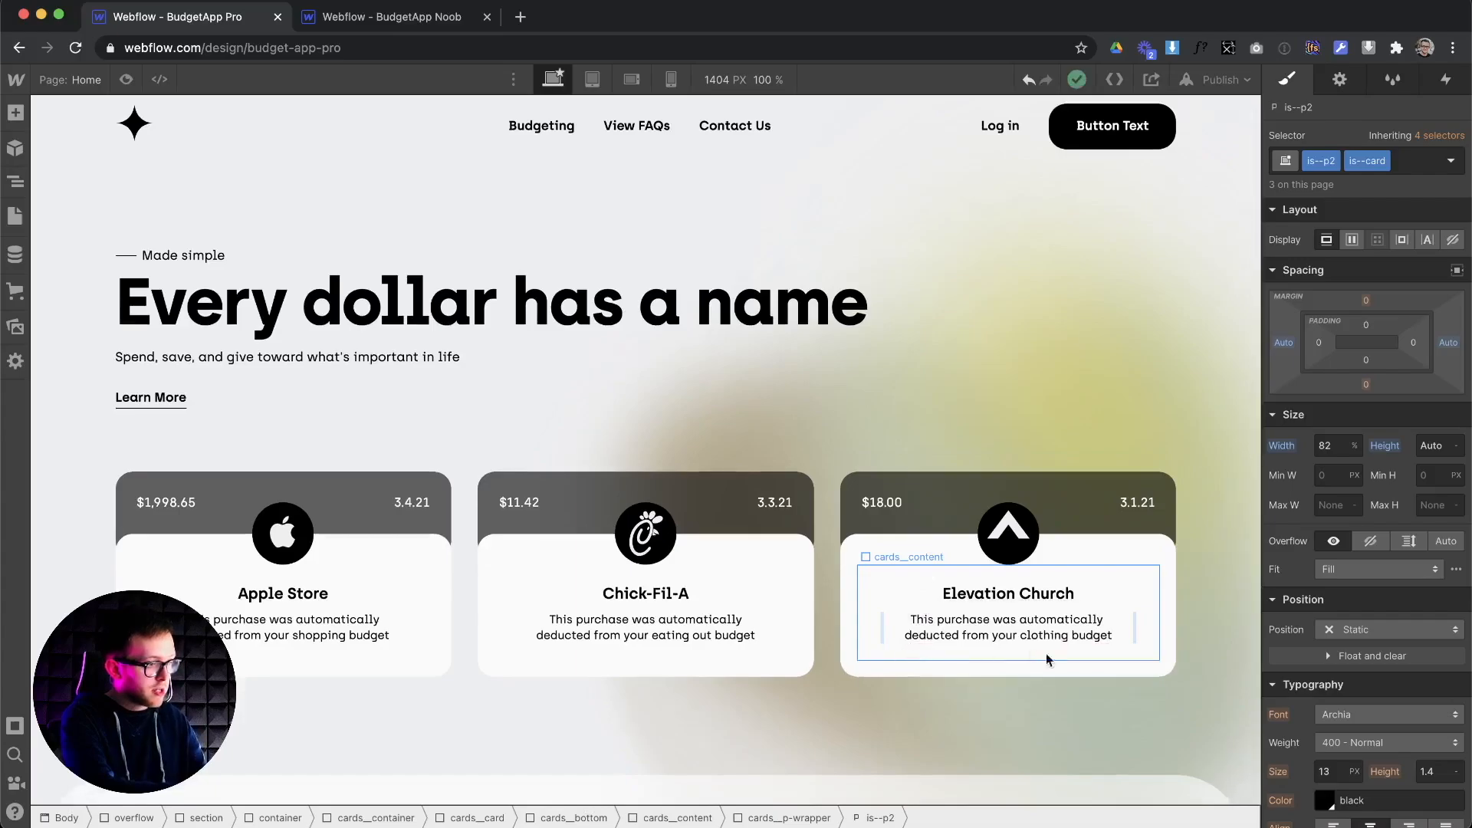
text(.)
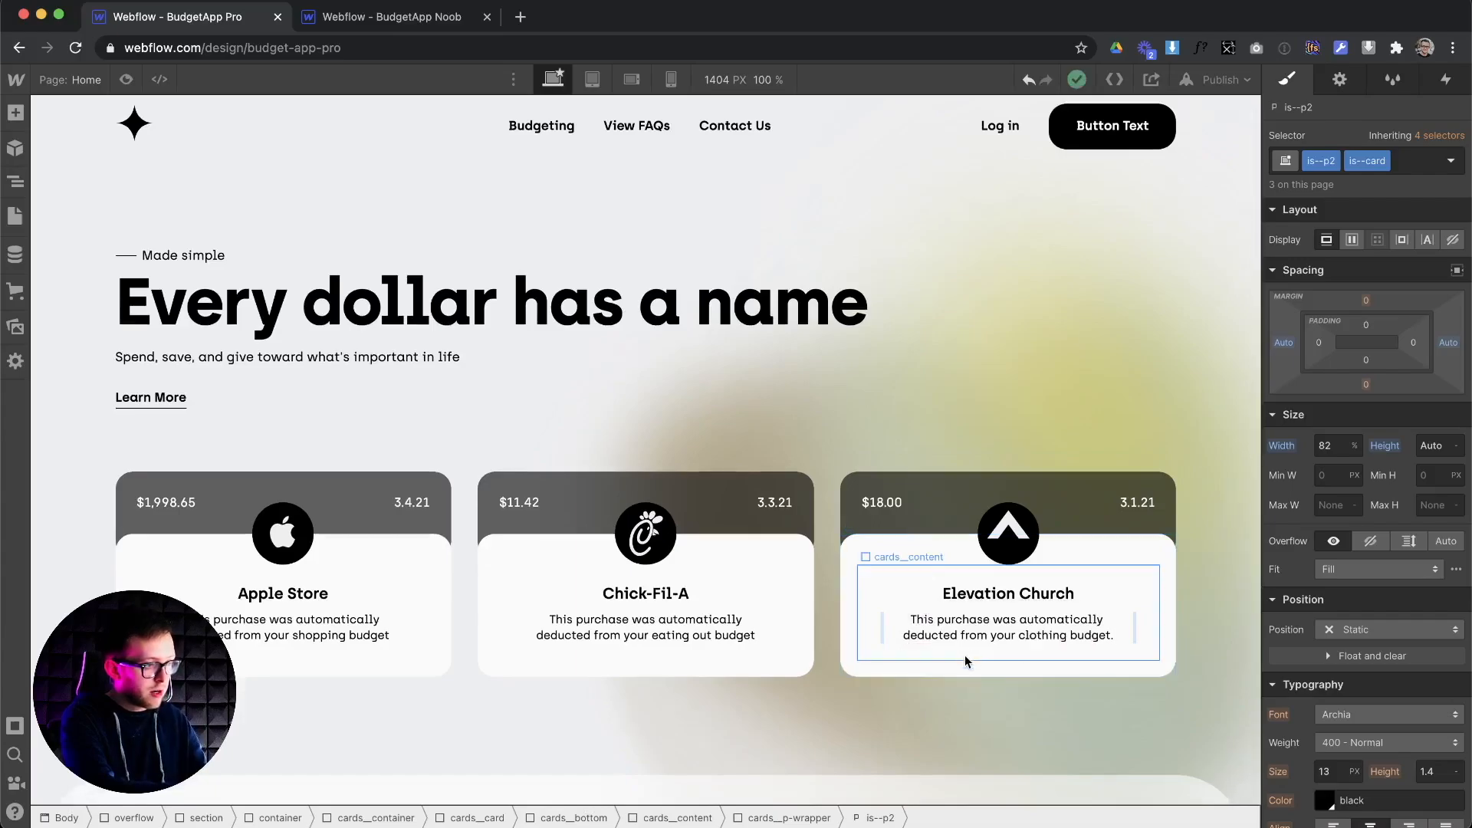
click(965, 654)
Reset the height of the Elevation Church card's cards__button-overflow wrapper to Auto
click(15, 184)
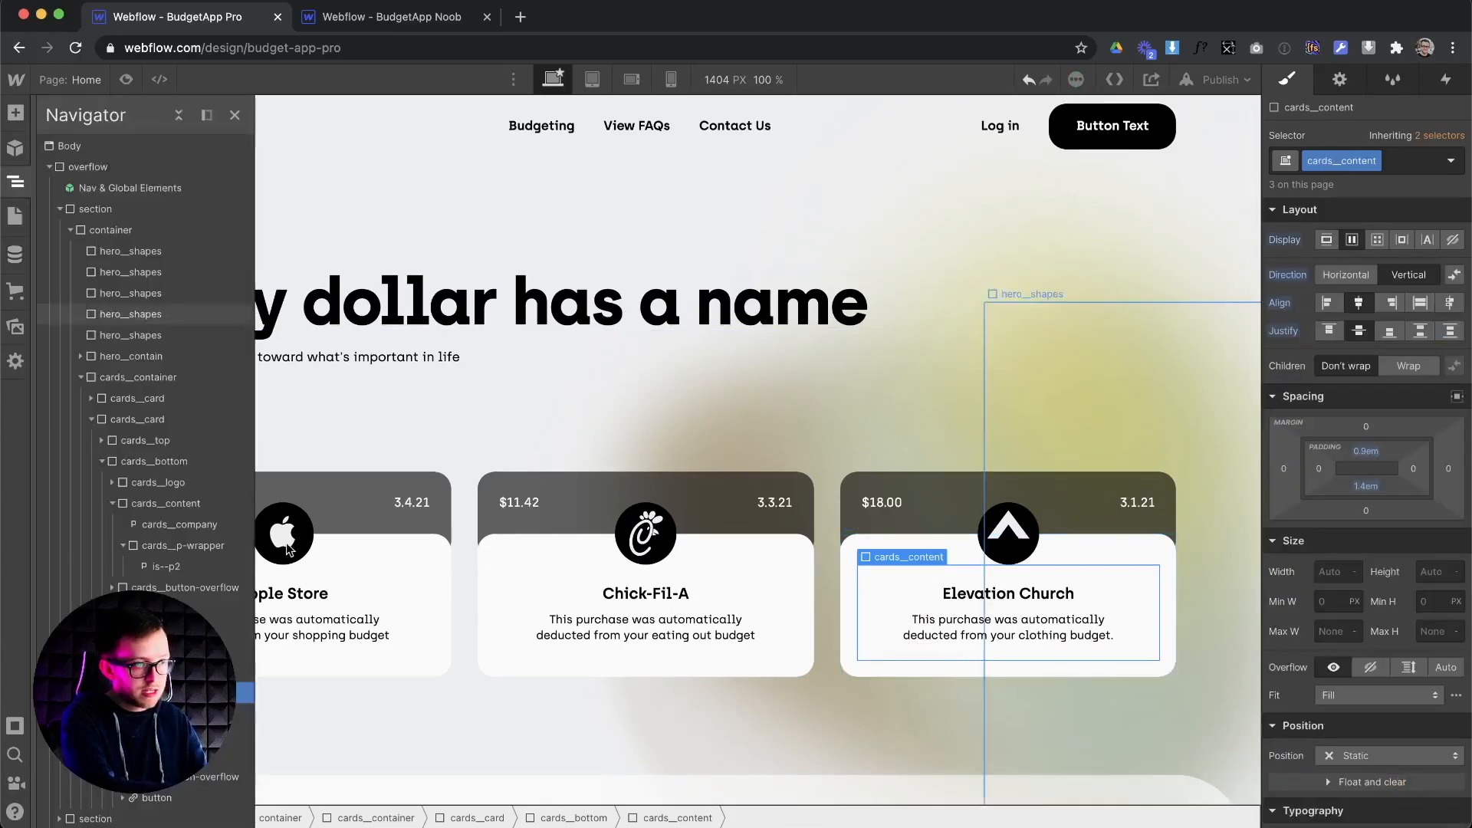
click(1073, 658)
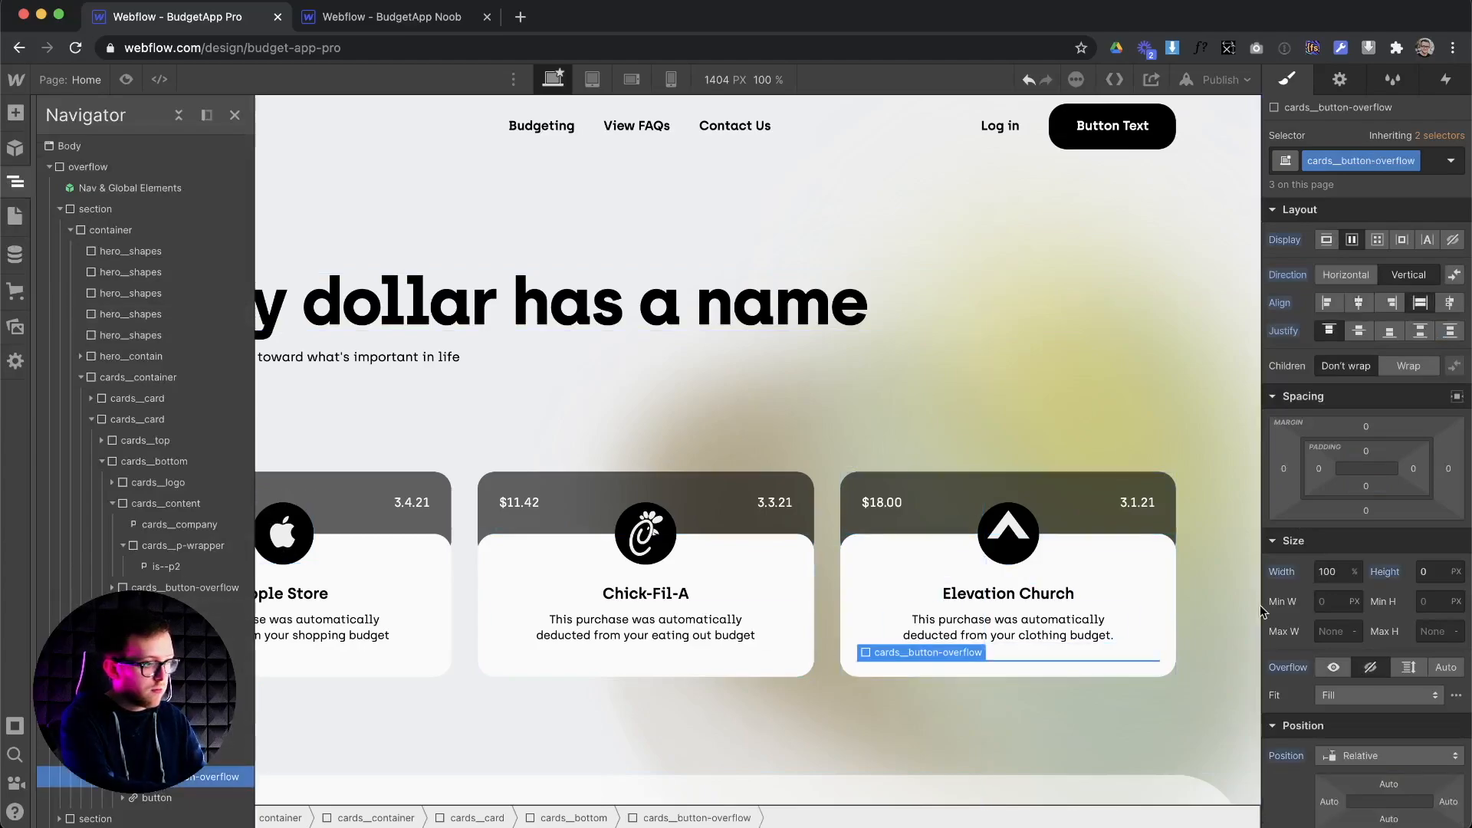
click(1456, 572)
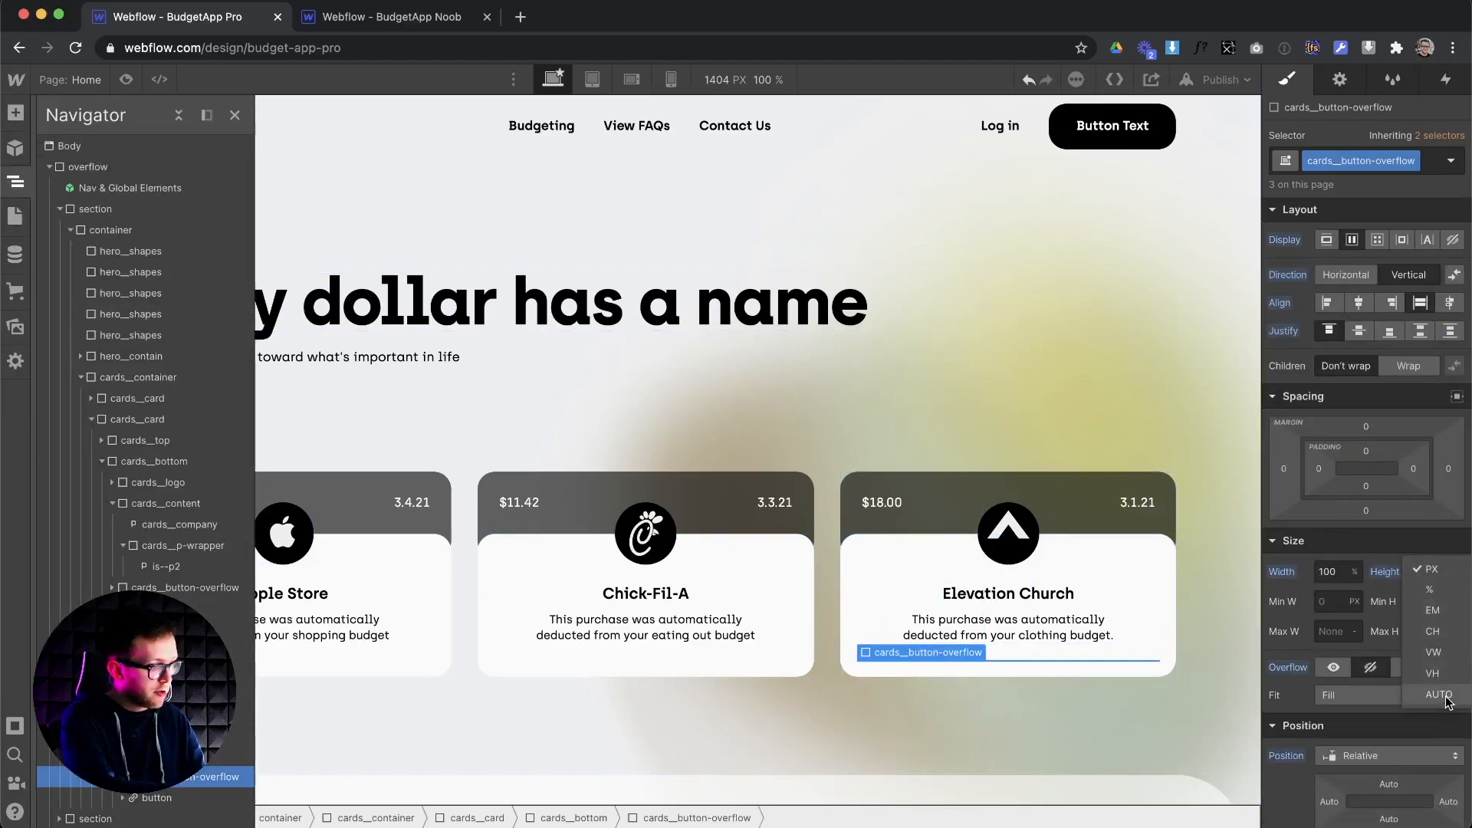
click(1448, 704)
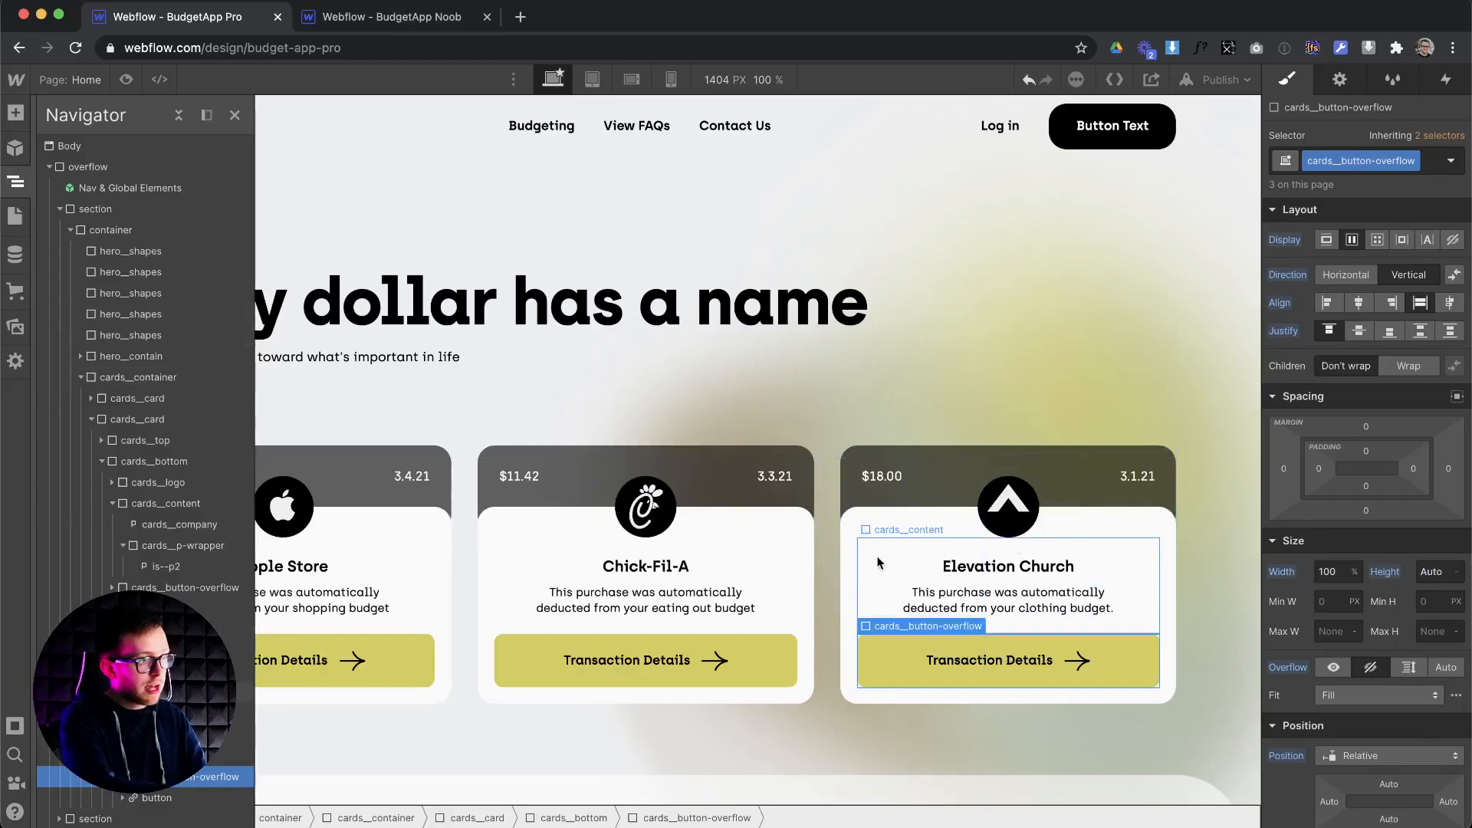
Add a mouse hover trigger to the Chick-Fil-A card's cards__card element and apply it to the whole cards__card class
click(853, 579)
key(Up)
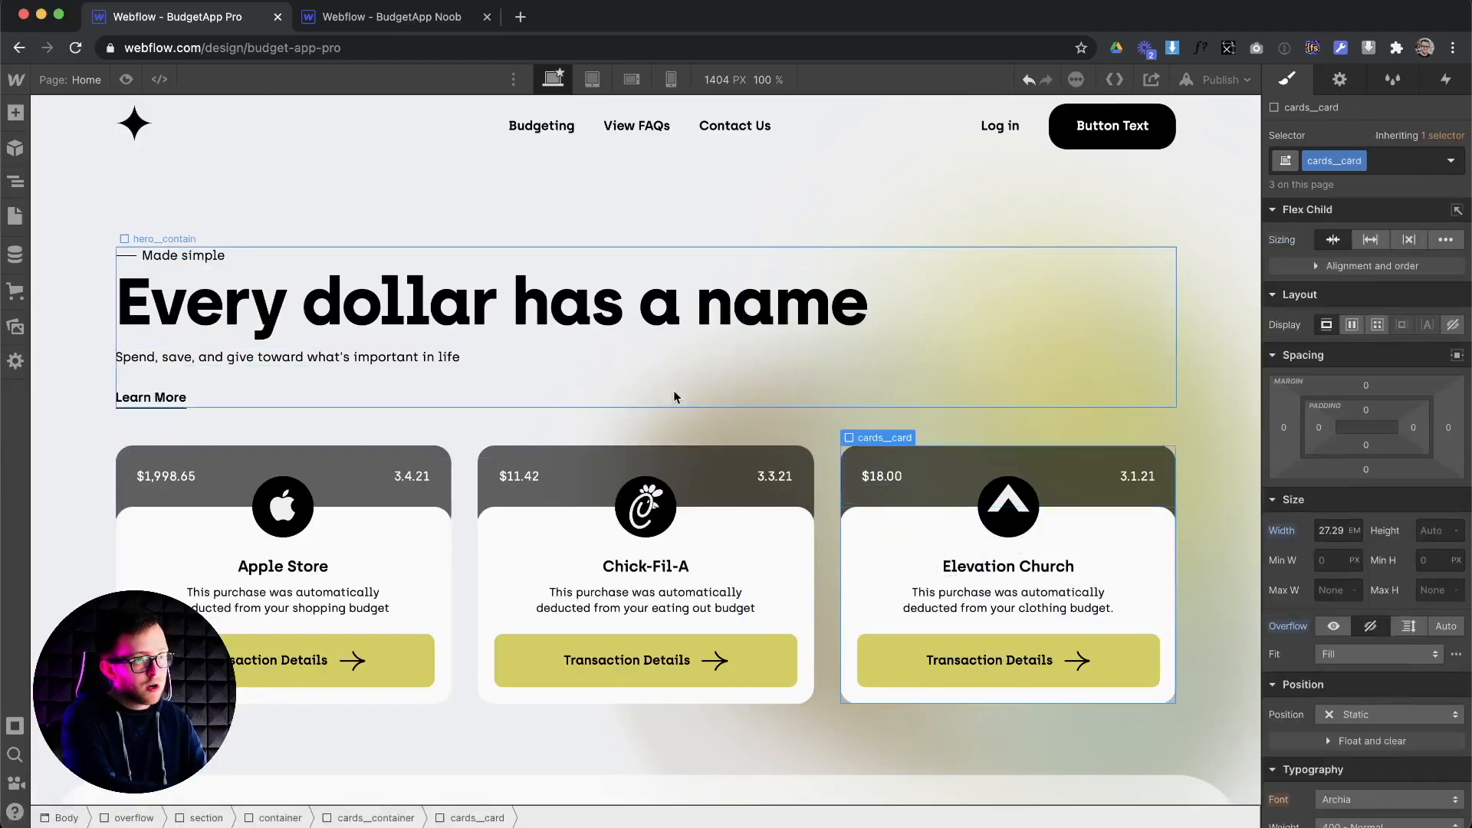
click(784, 526)
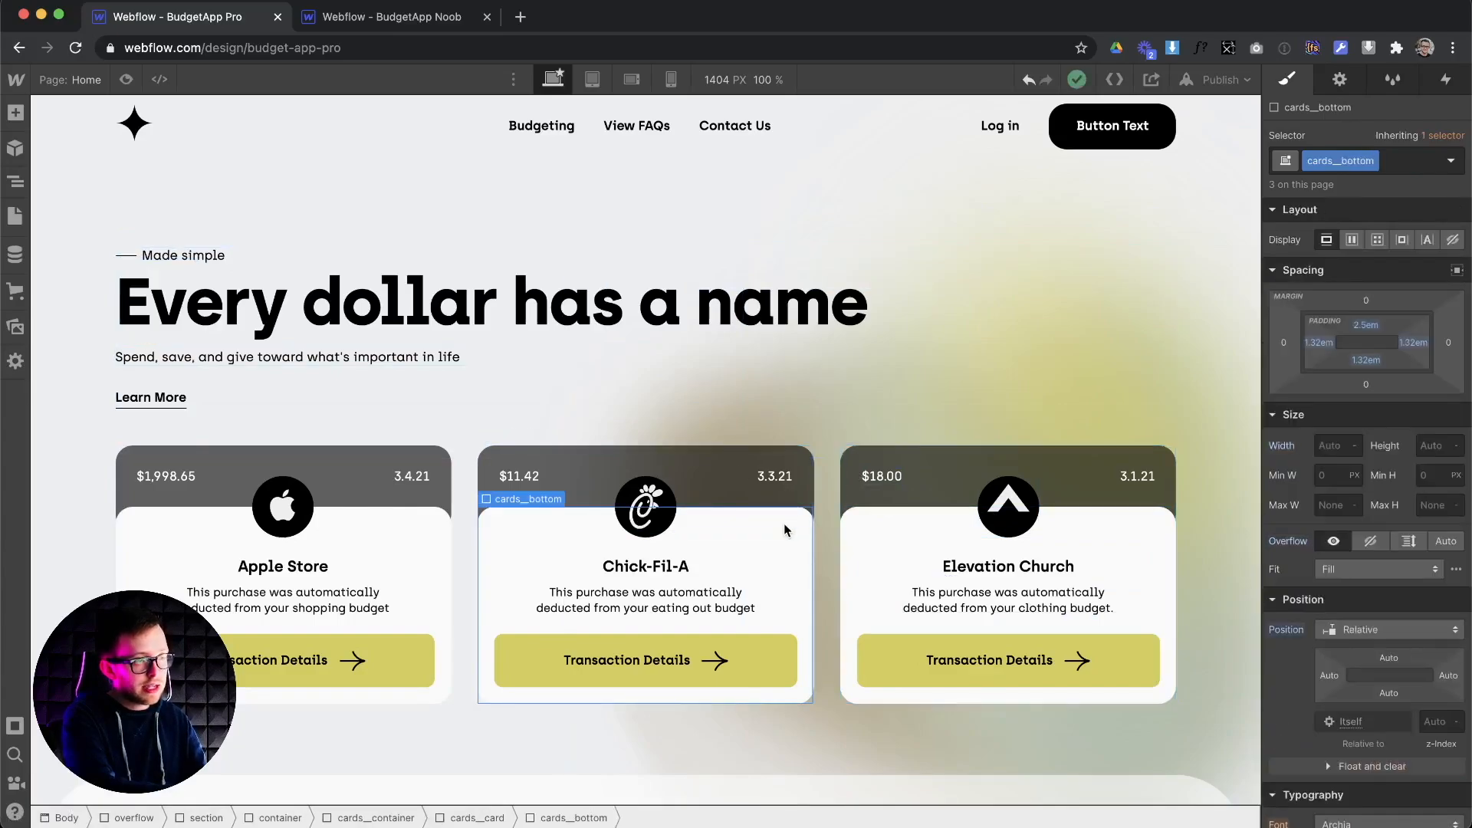
key(Up)
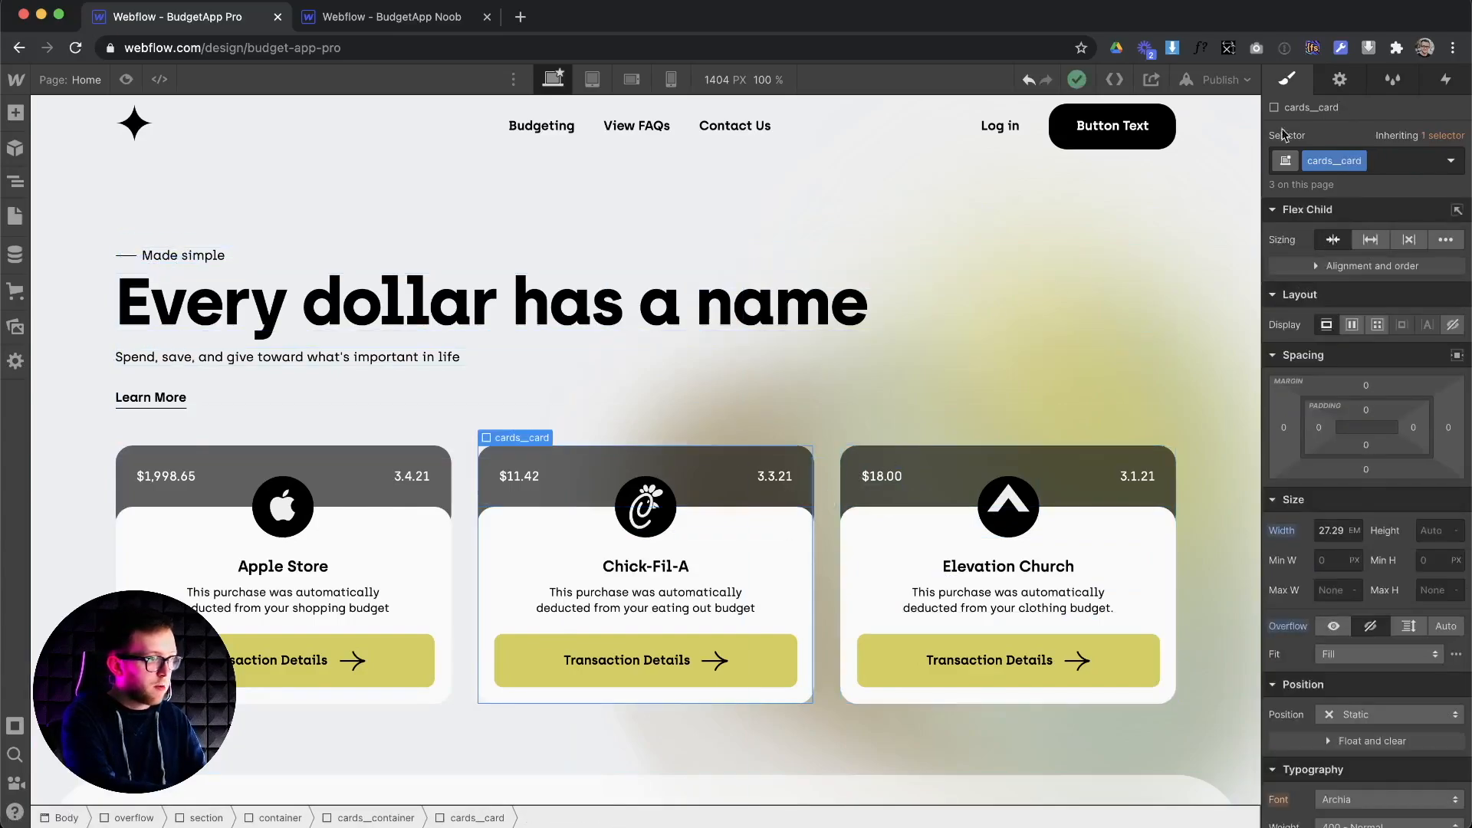
click(1446, 79)
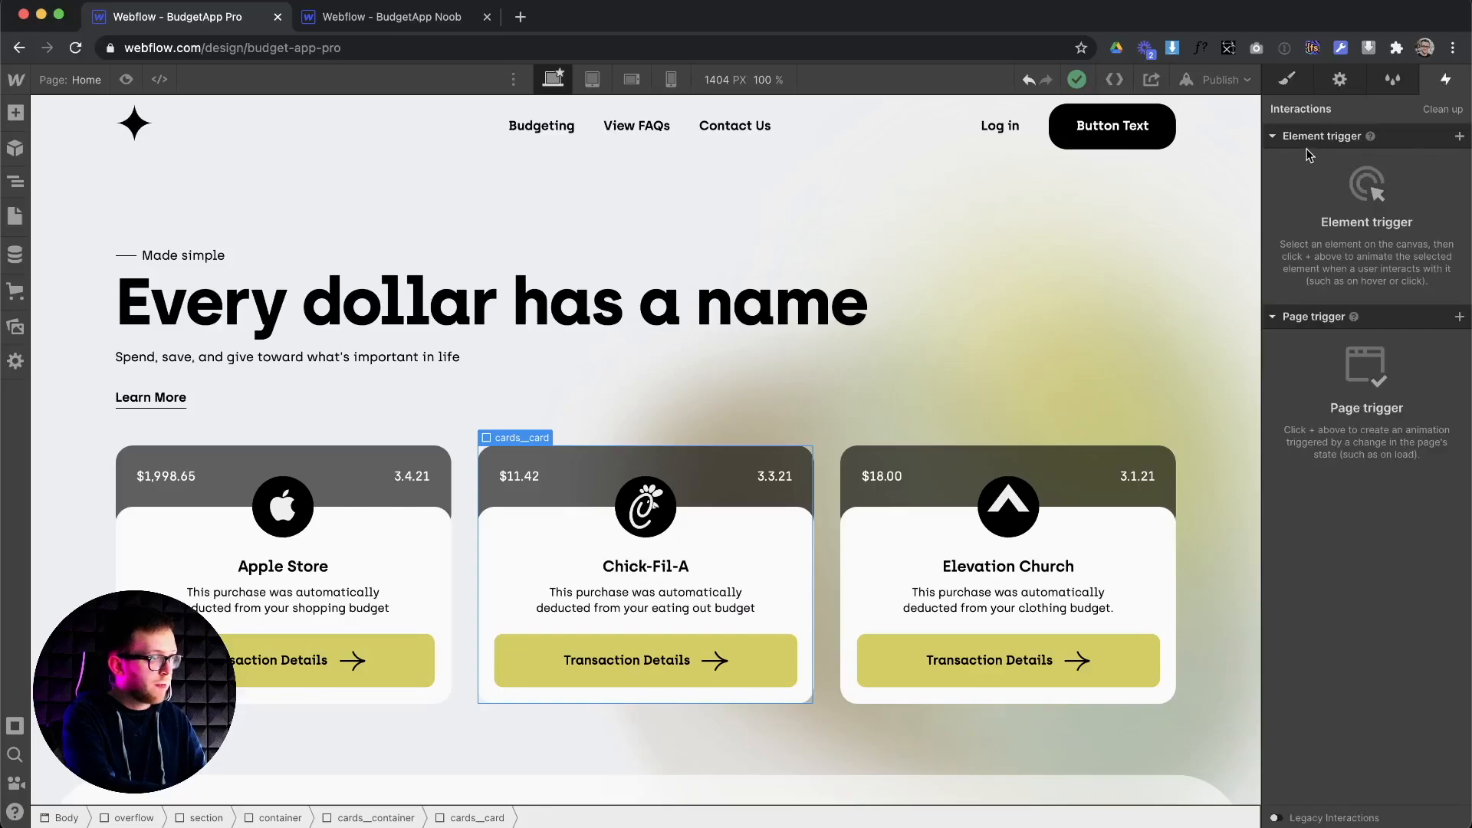
click(1460, 136)
click(1350, 188)
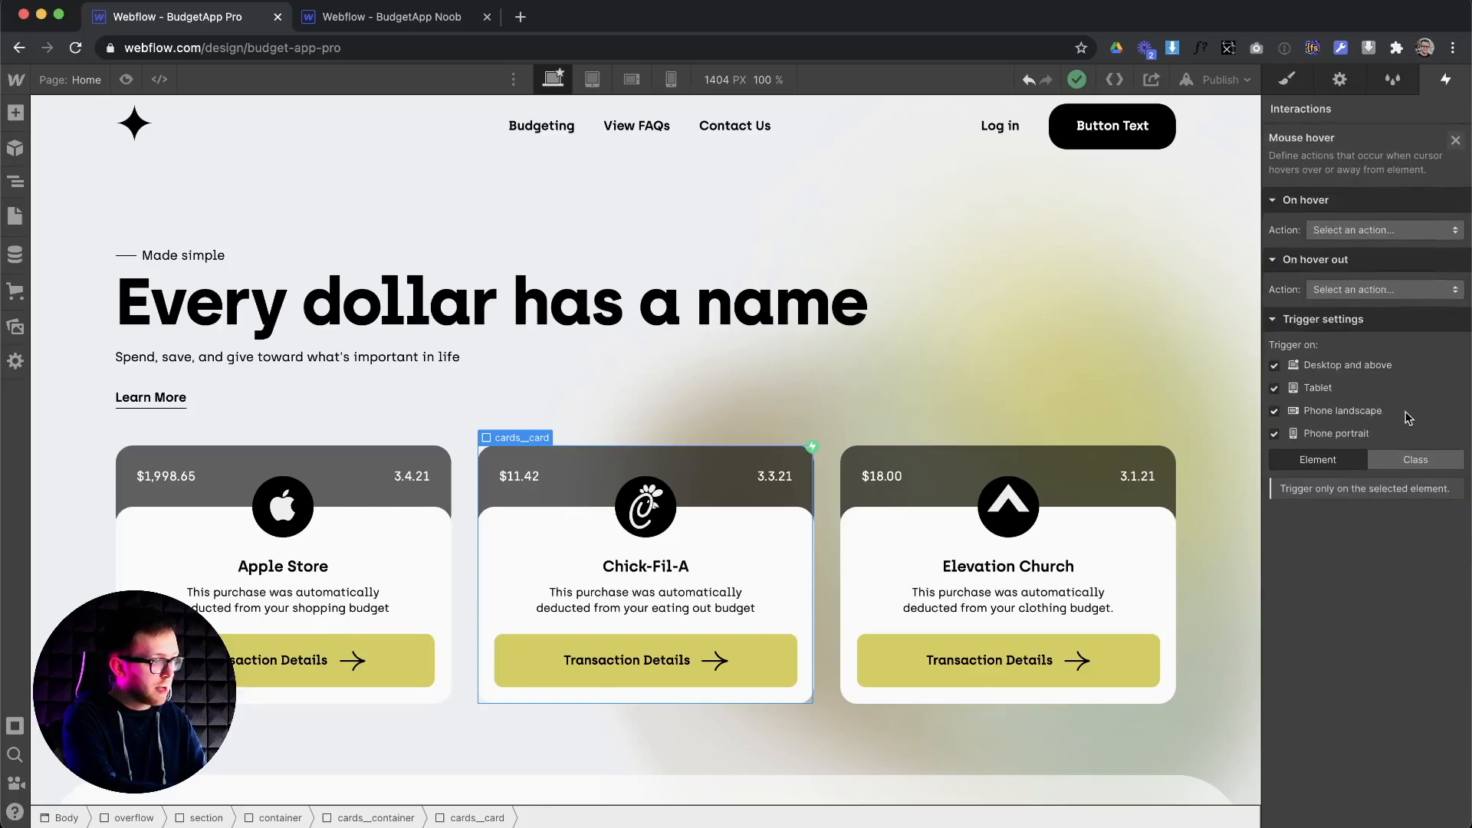
click(1412, 460)
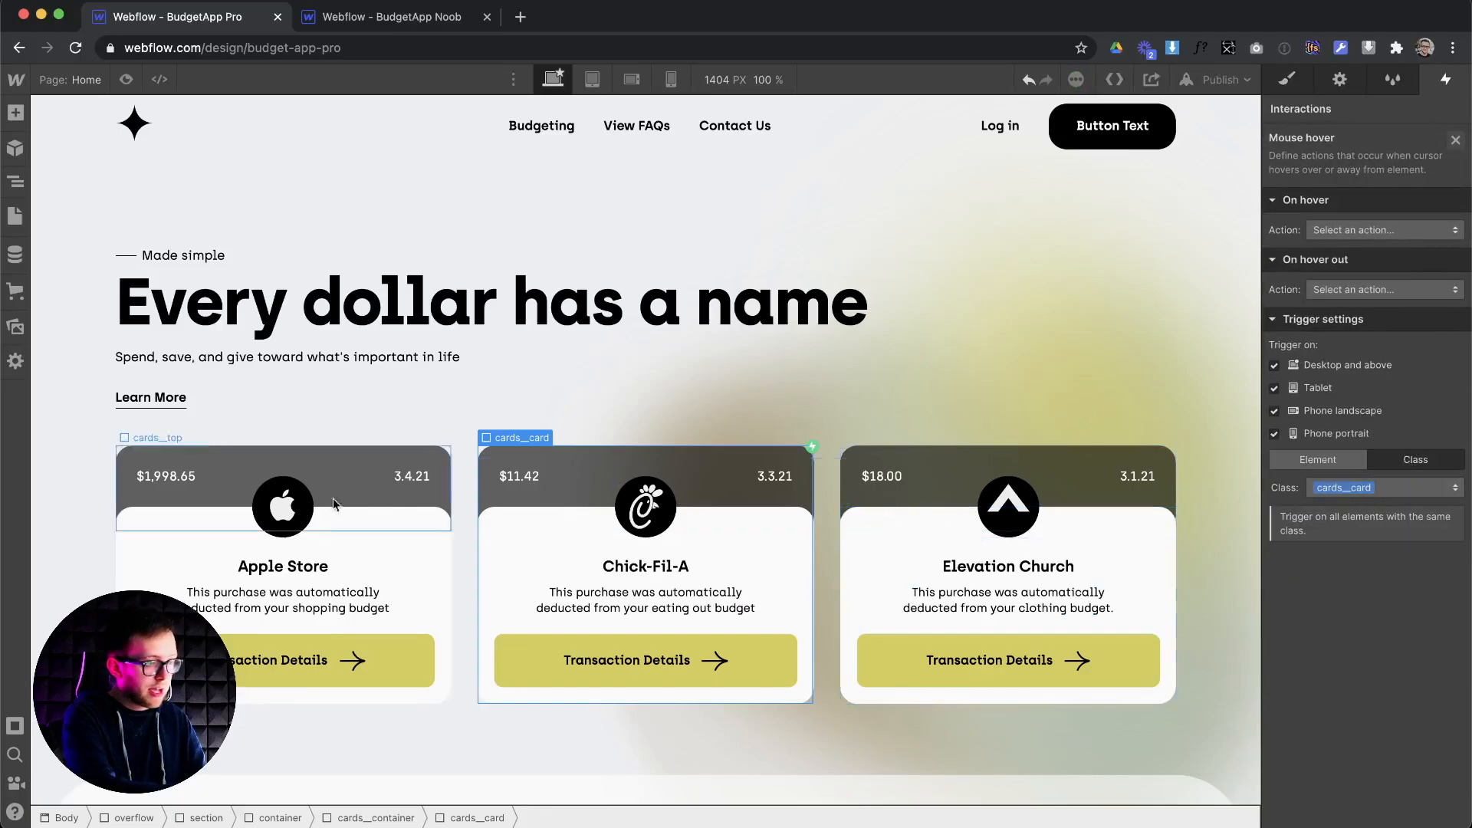
Create a timed animation named Hover In as the on-hover action
click(1349, 230)
click(1350, 274)
click(1454, 258)
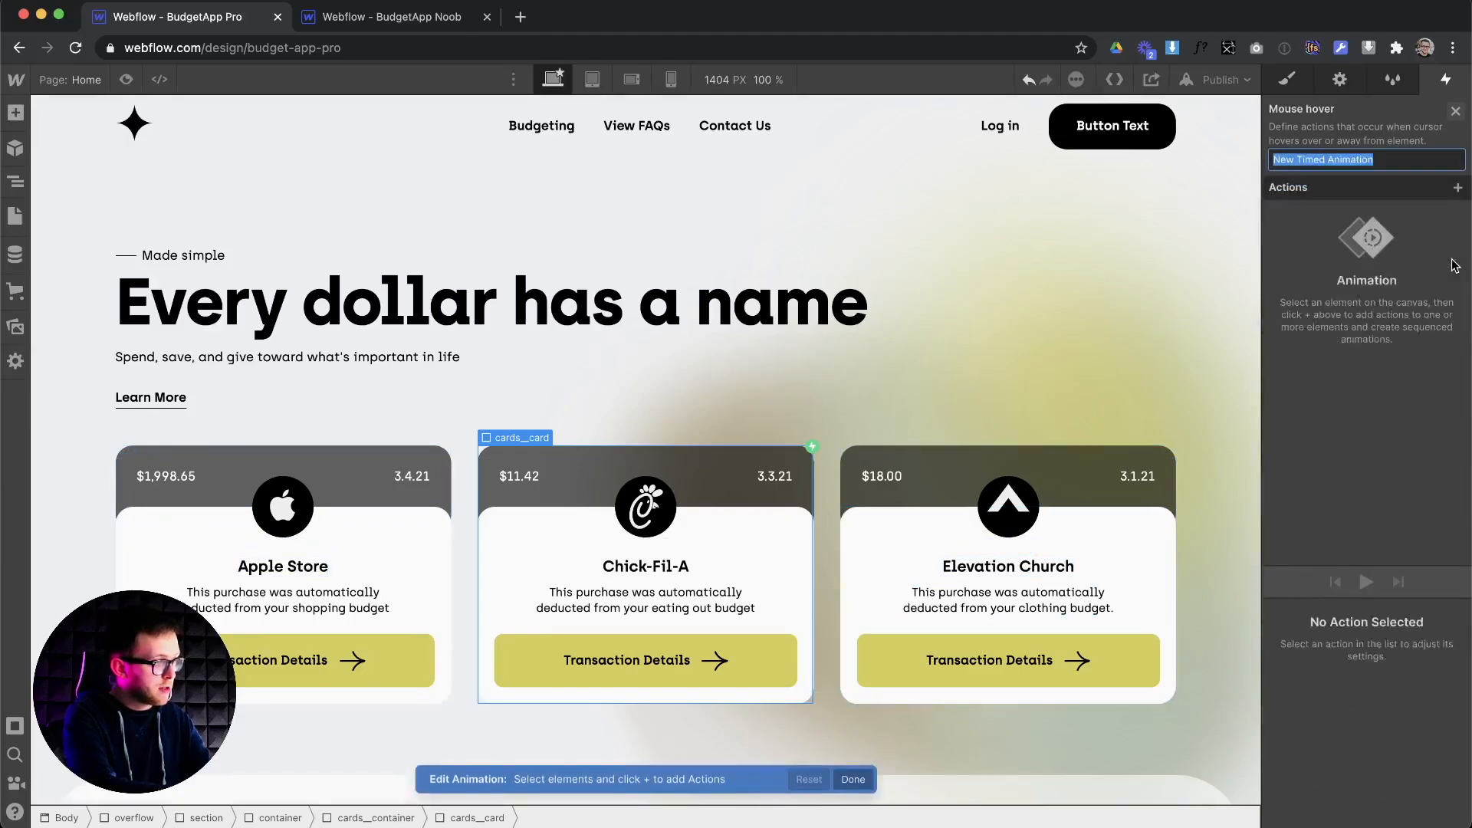
text(Hover In)
key(Return)
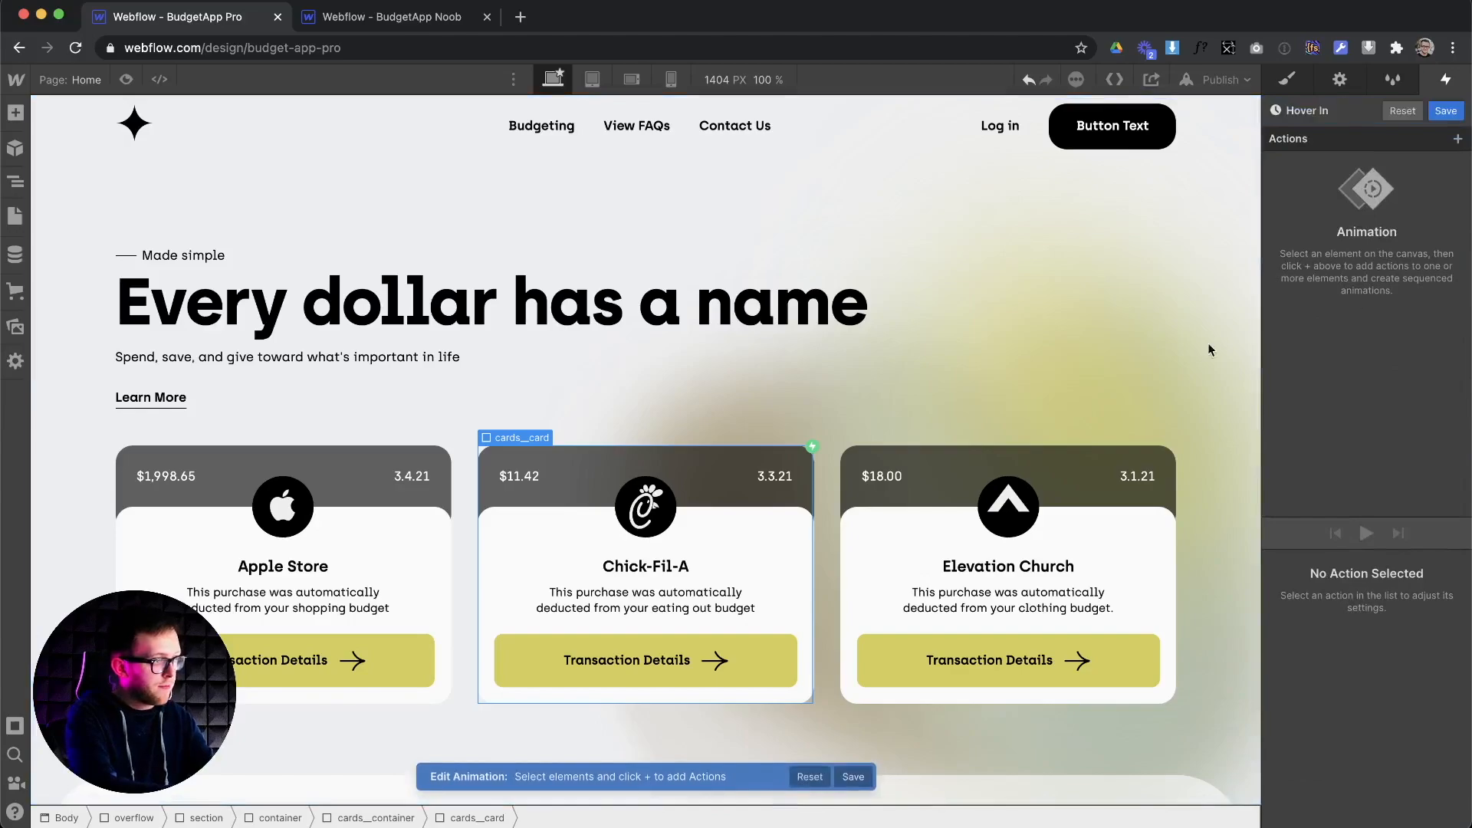
Add a Size action for the Chick-Fil-A card's cards__button-overflow with height 0 px and make it the initial state
click(746, 643)
key(Up)
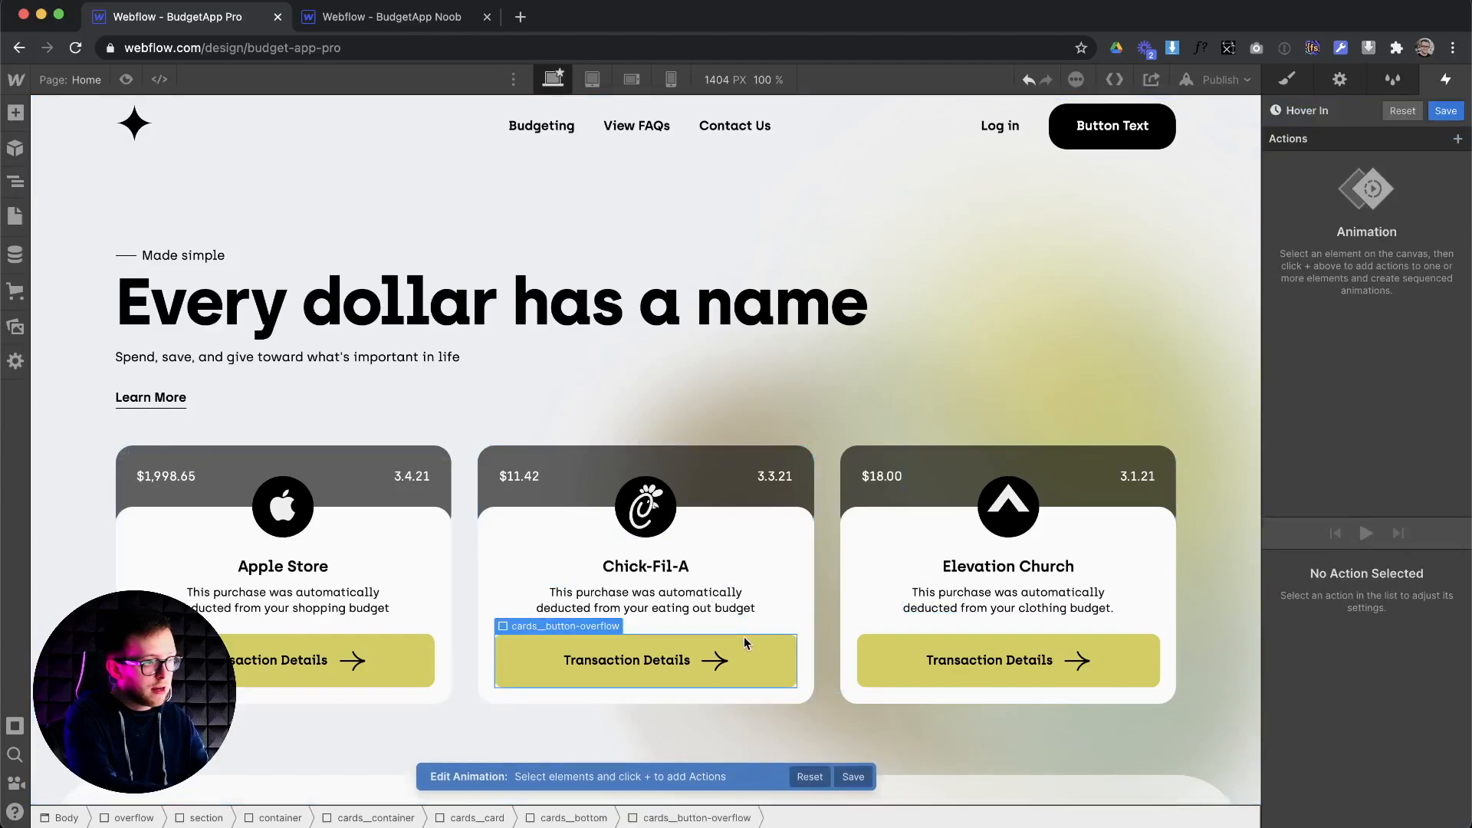
click(1457, 141)
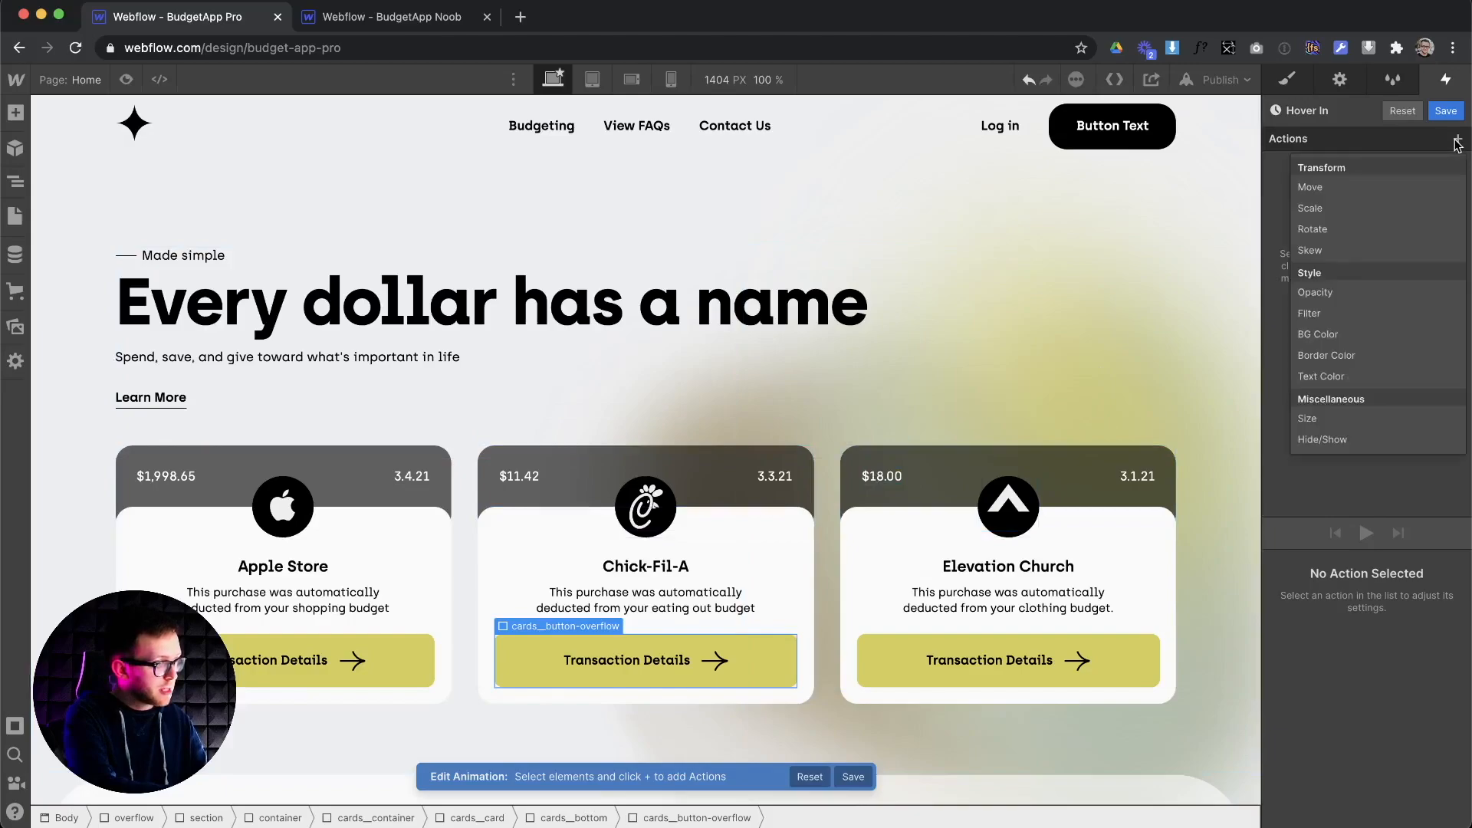
click(1323, 418)
scroll(1365, 651, down, 2)
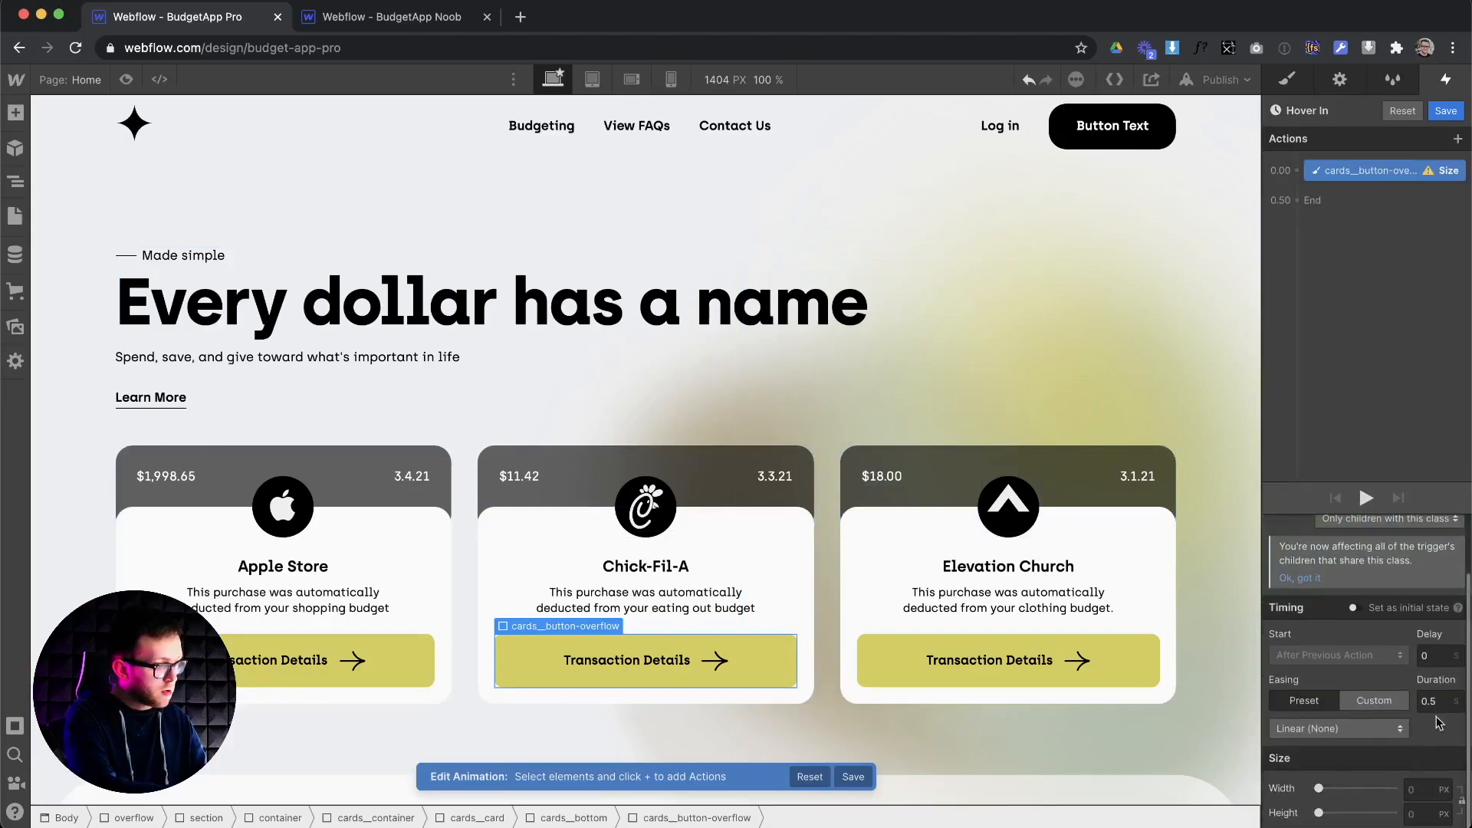
click(1410, 815)
text(0)
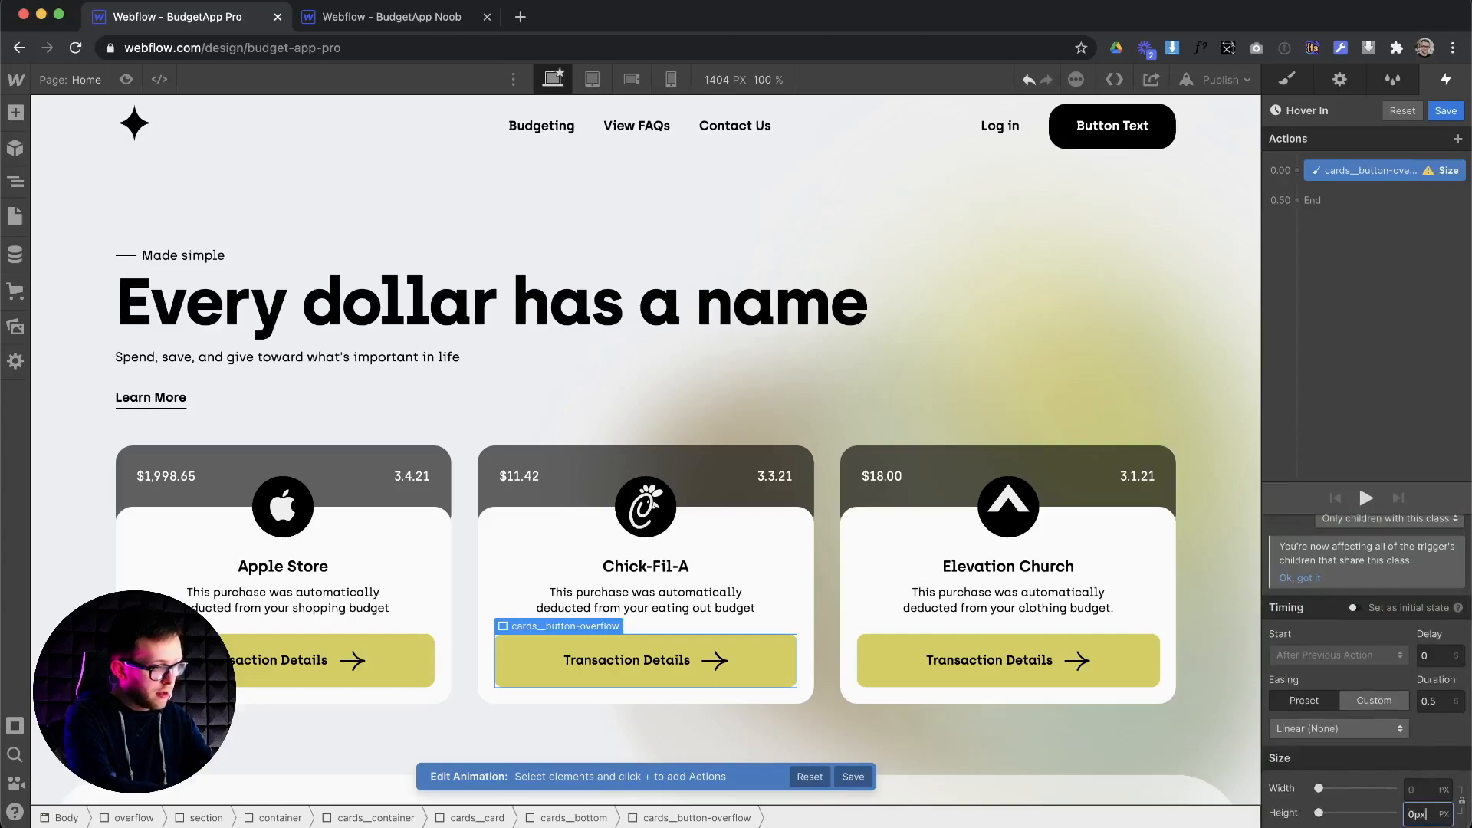
key(Return)
click(1354, 608)
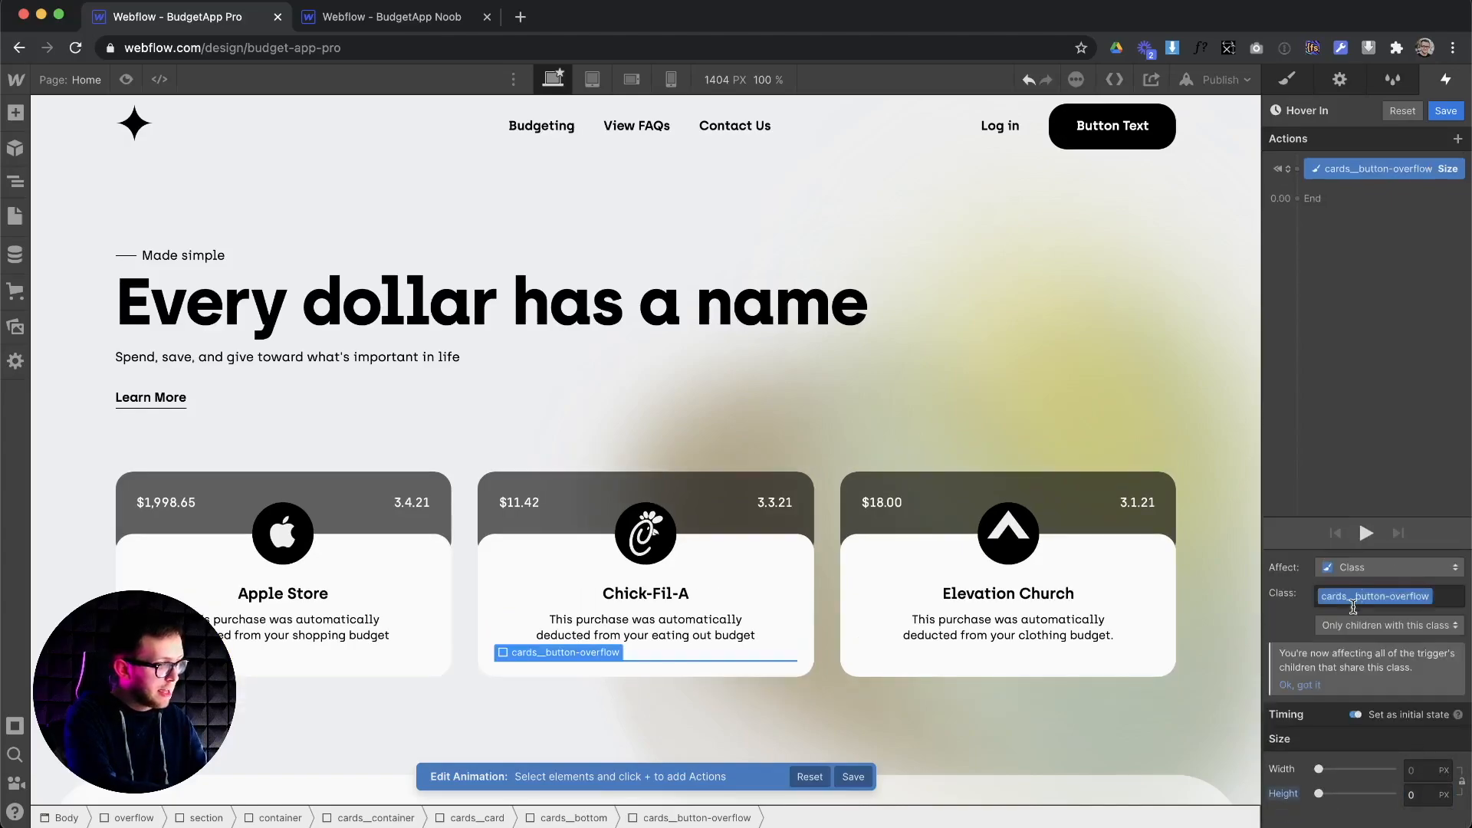
Add a second Size action after the initial state that sets the cards__button-overflow height to Auto
click(1297, 197)
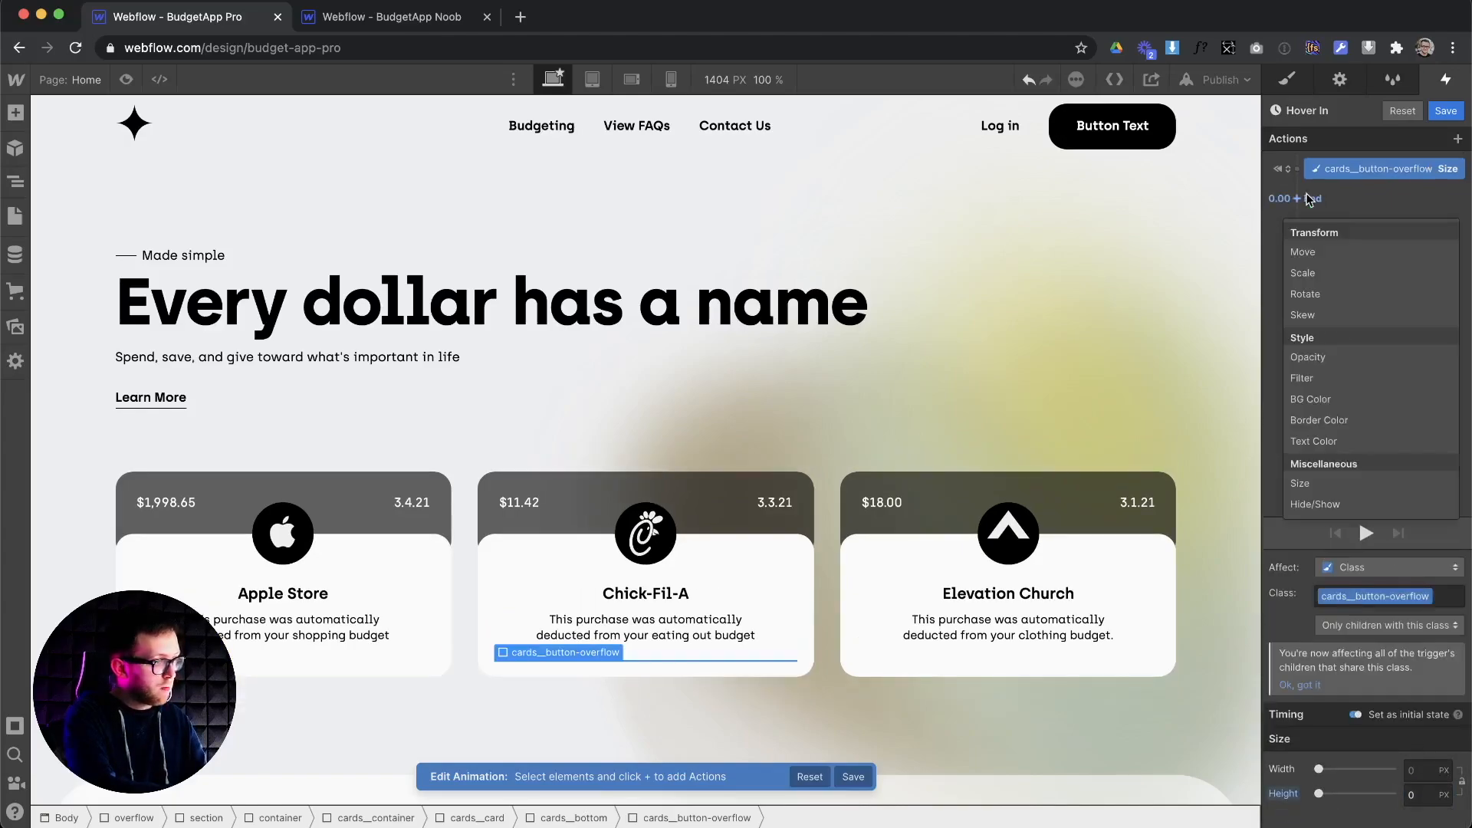
click(1330, 489)
click(1445, 816)
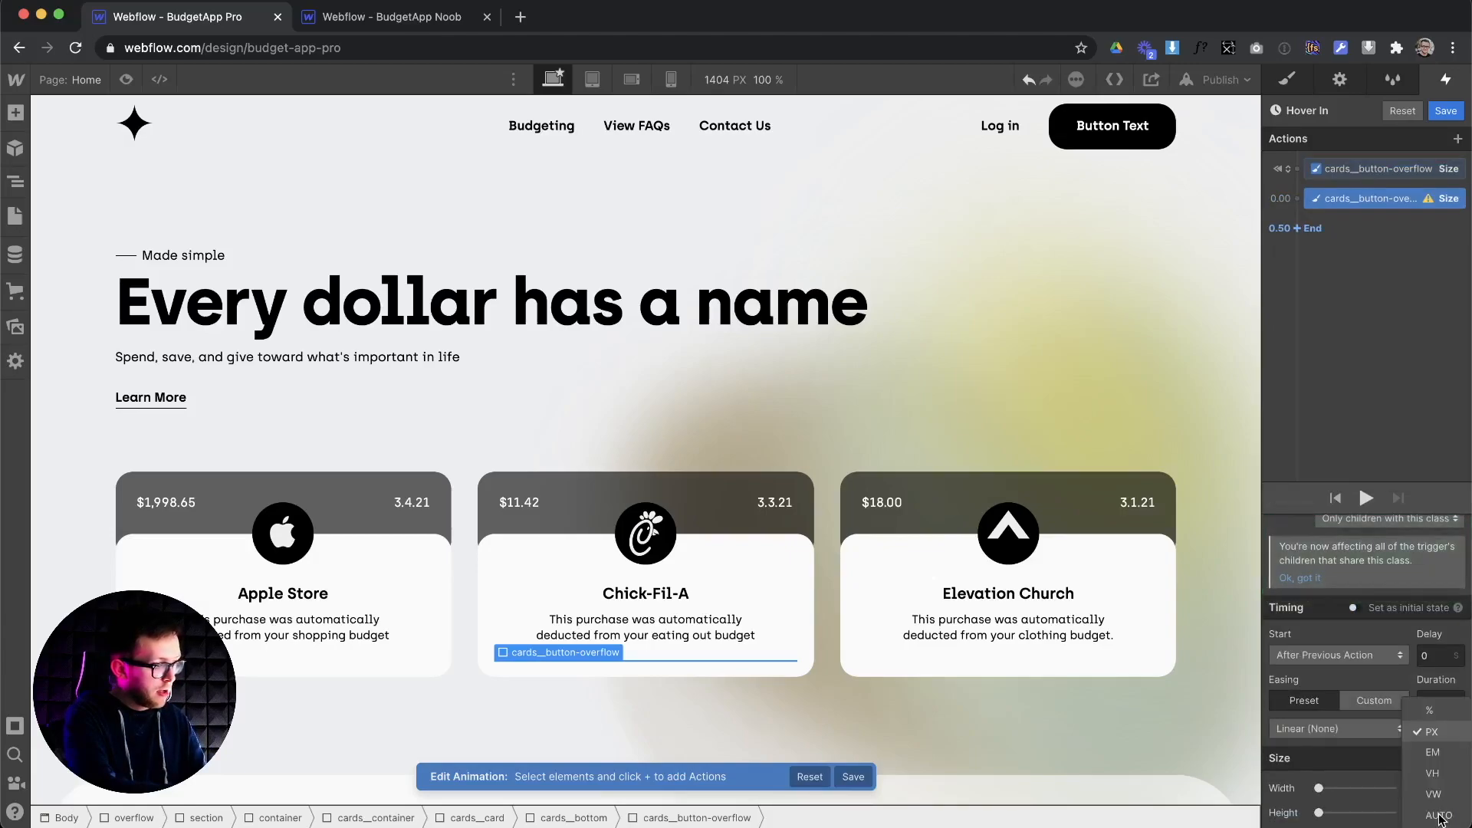
click(1438, 816)
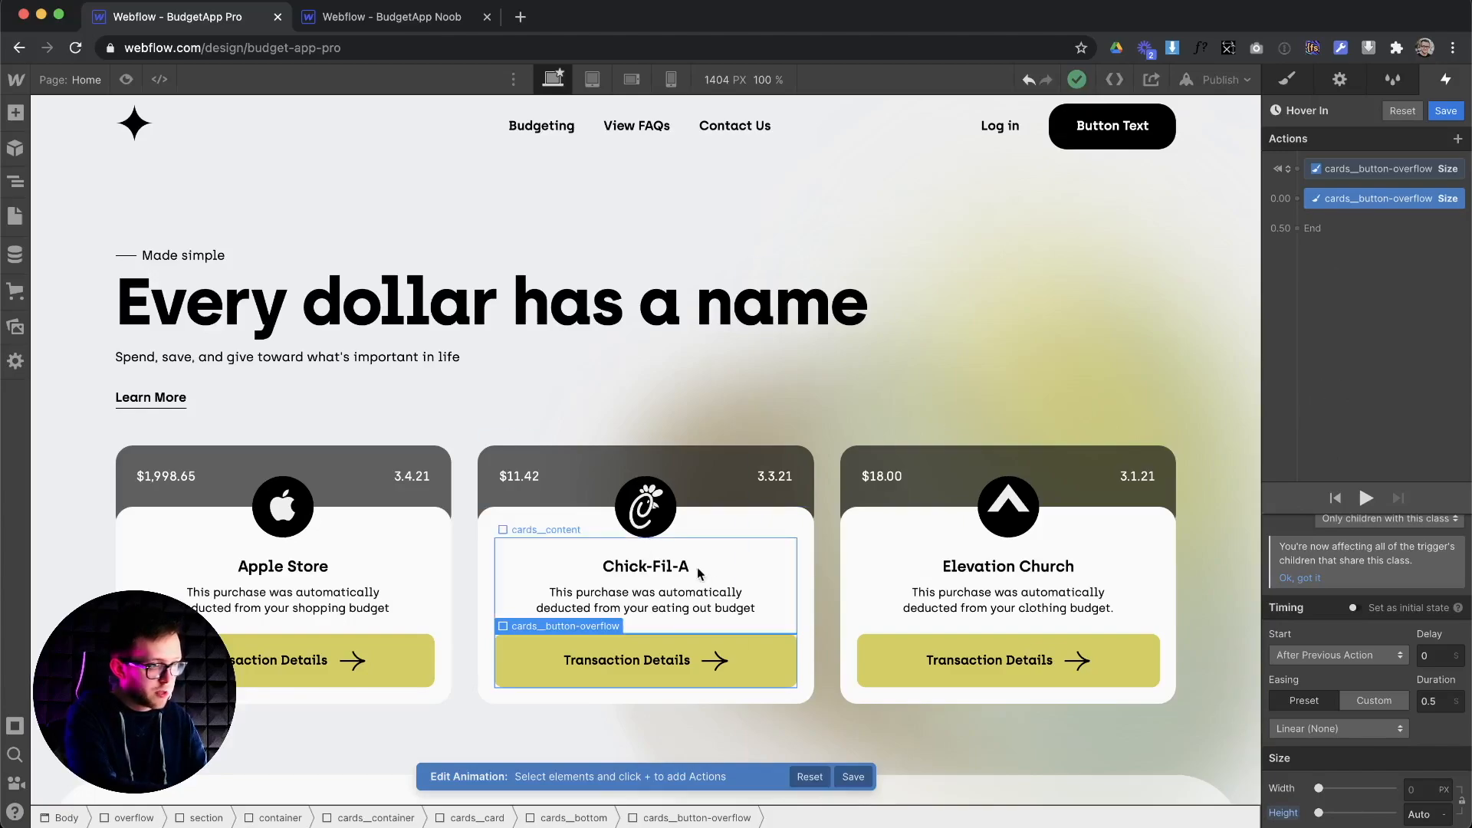
Add an initial-state Size action for the Chick-Fil-A card's cards__p-wrapper with height 0 px
click(646, 602)
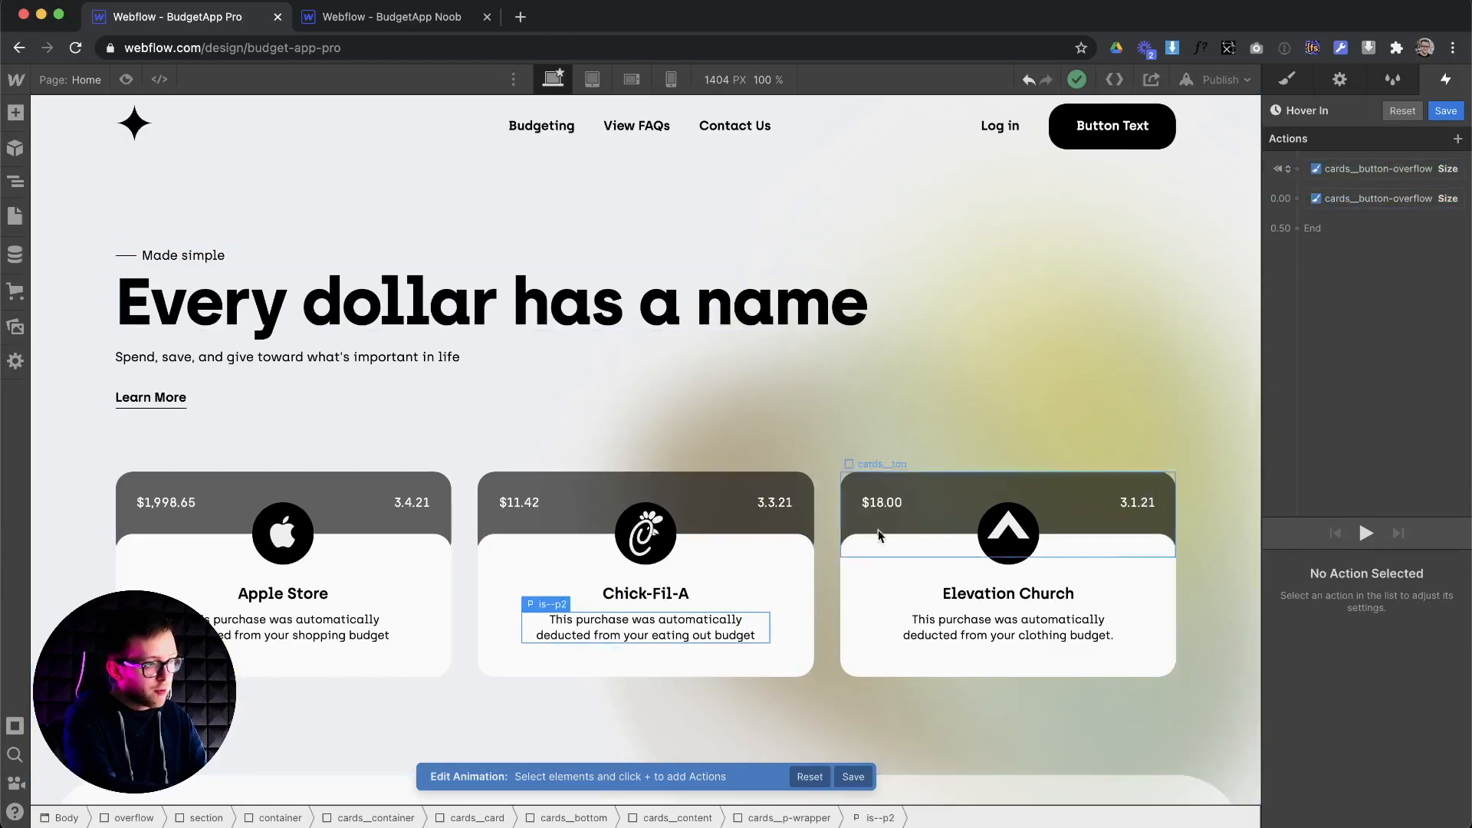
click(787, 626)
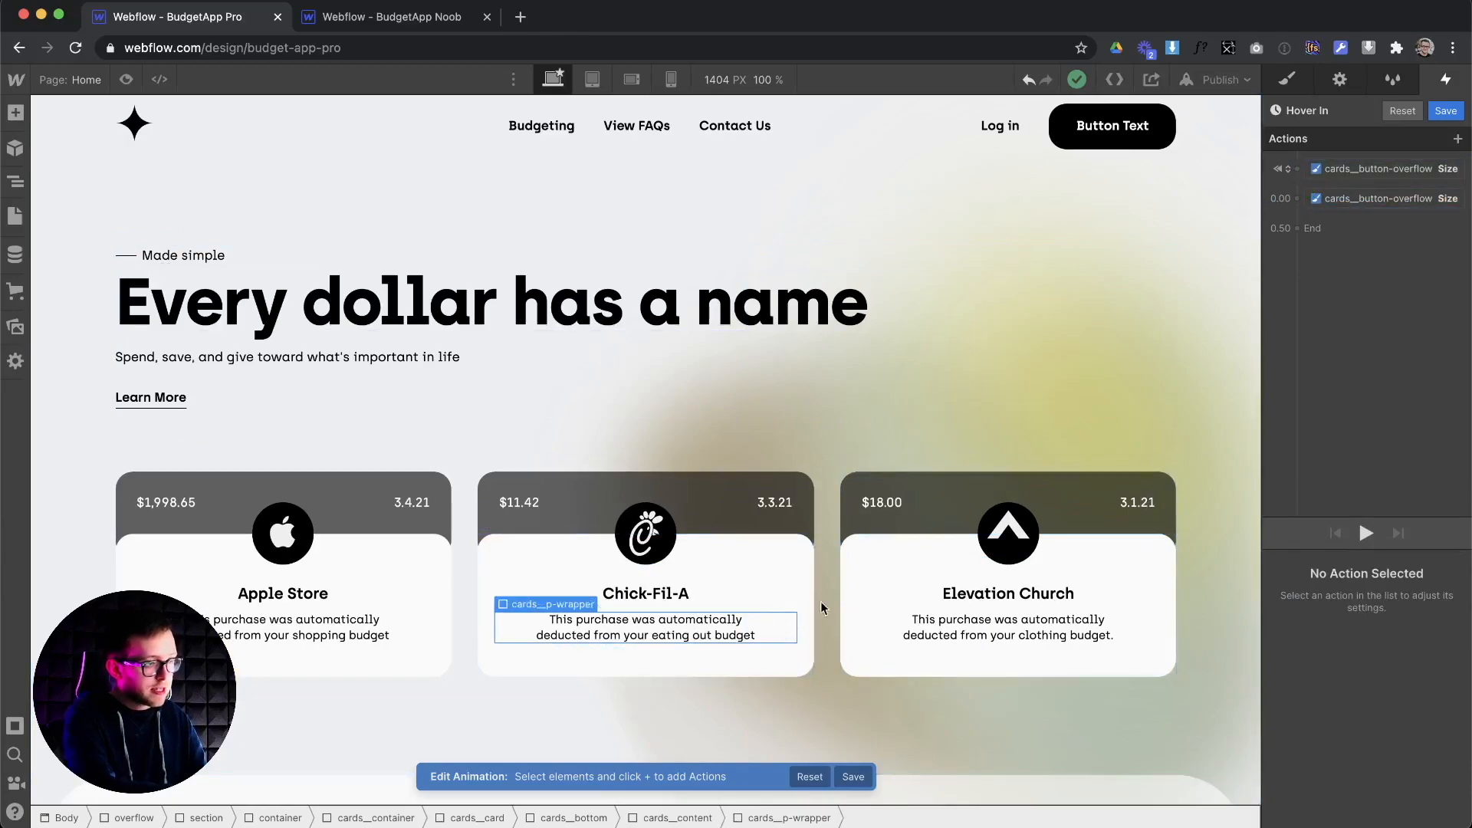
click(1296, 168)
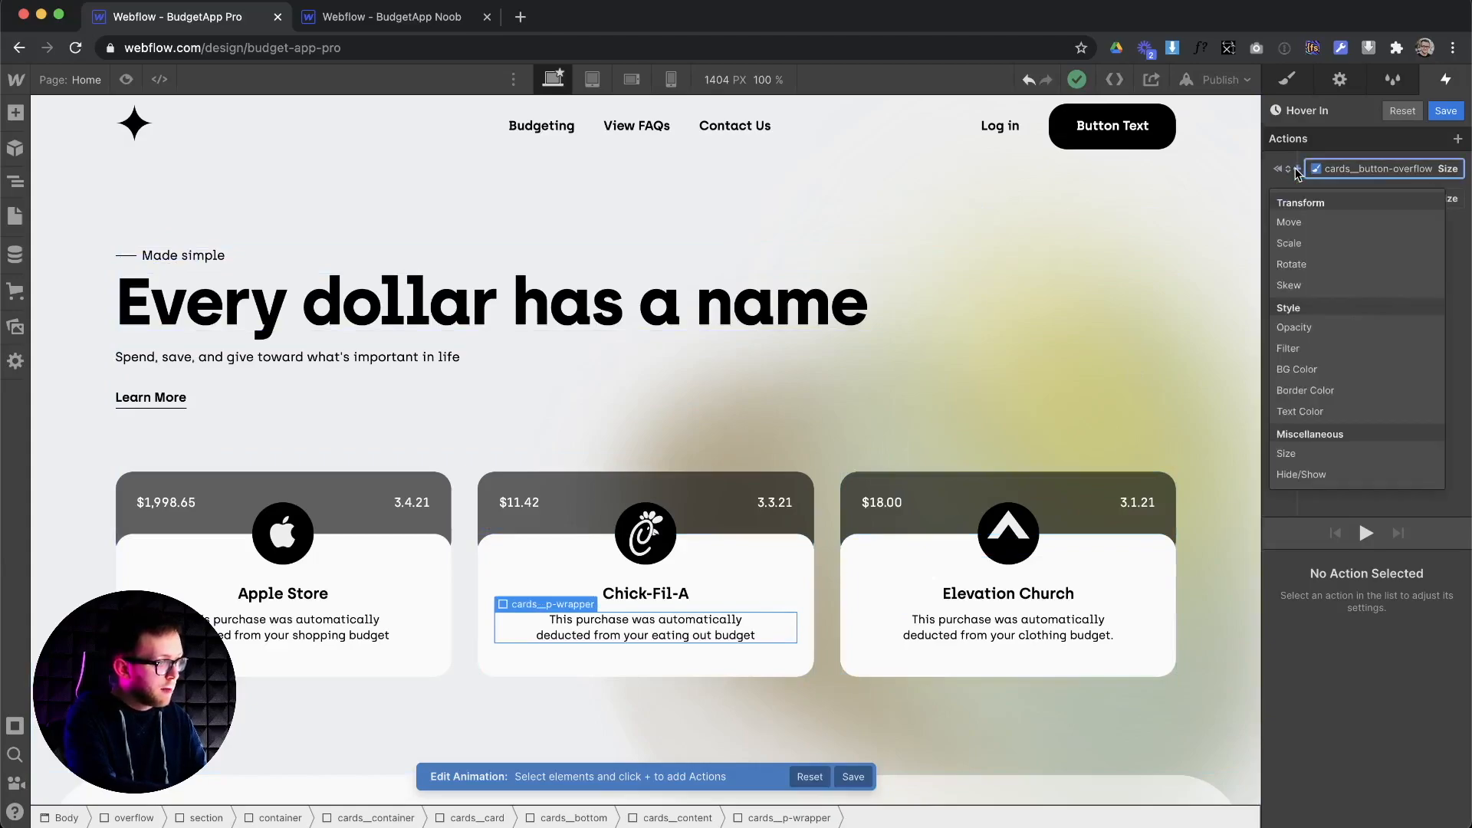
click(1321, 458)
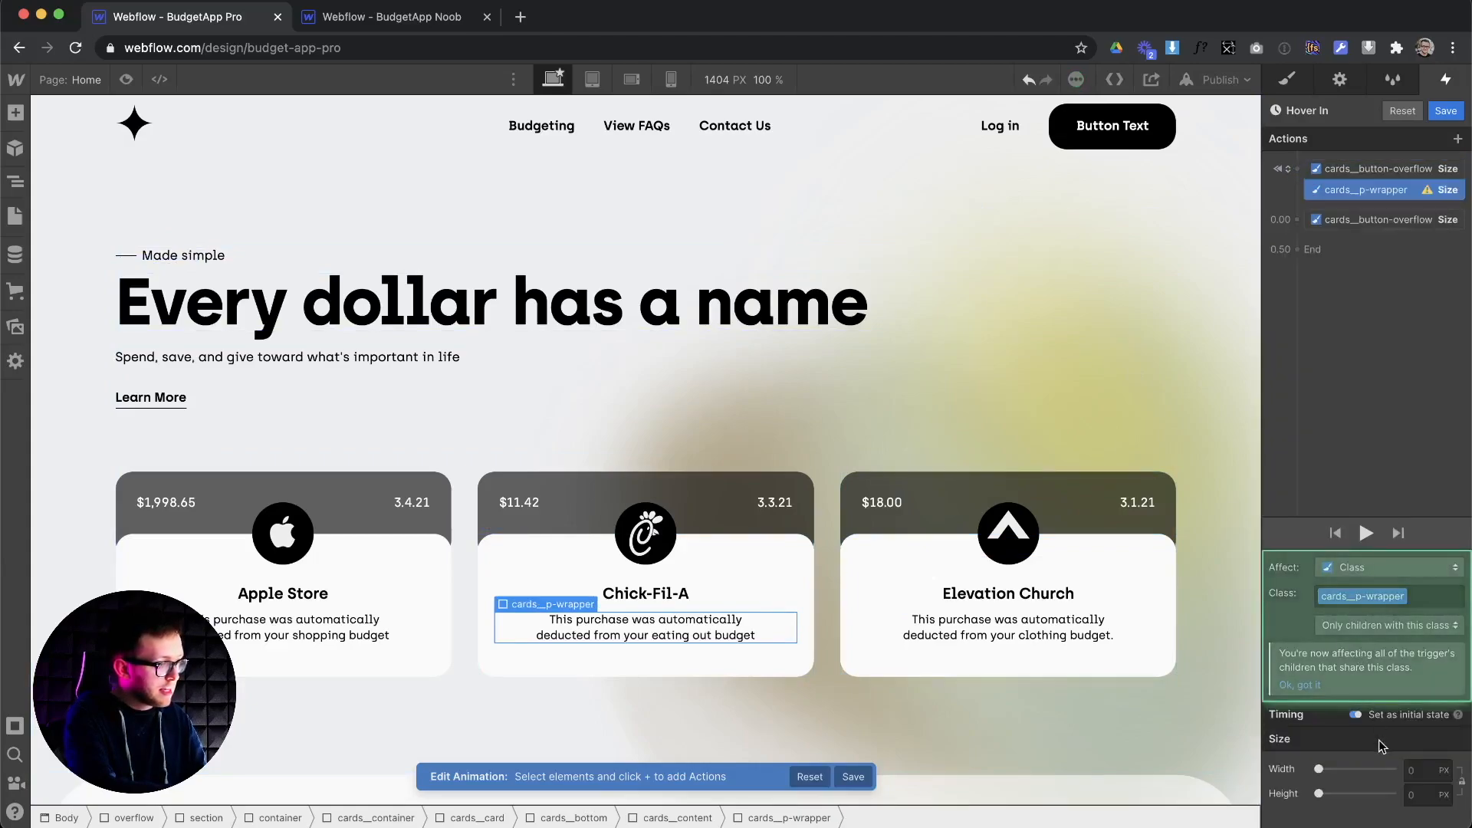
click(1425, 796)
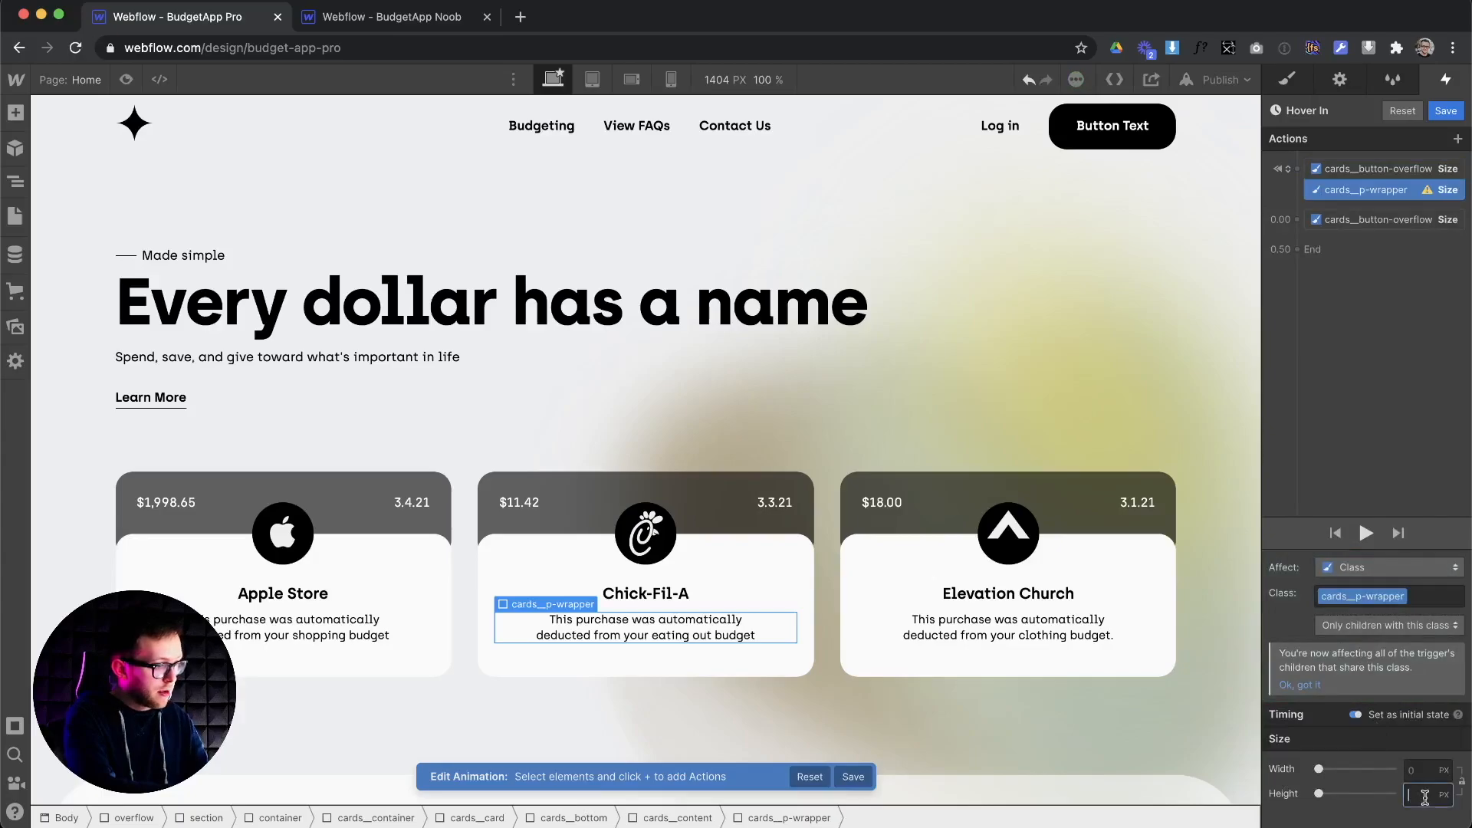
key(Return)
Add a Size action for cards__p-wrapper after the initial state with its height set to Auto, and play the animation
click(1296, 219)
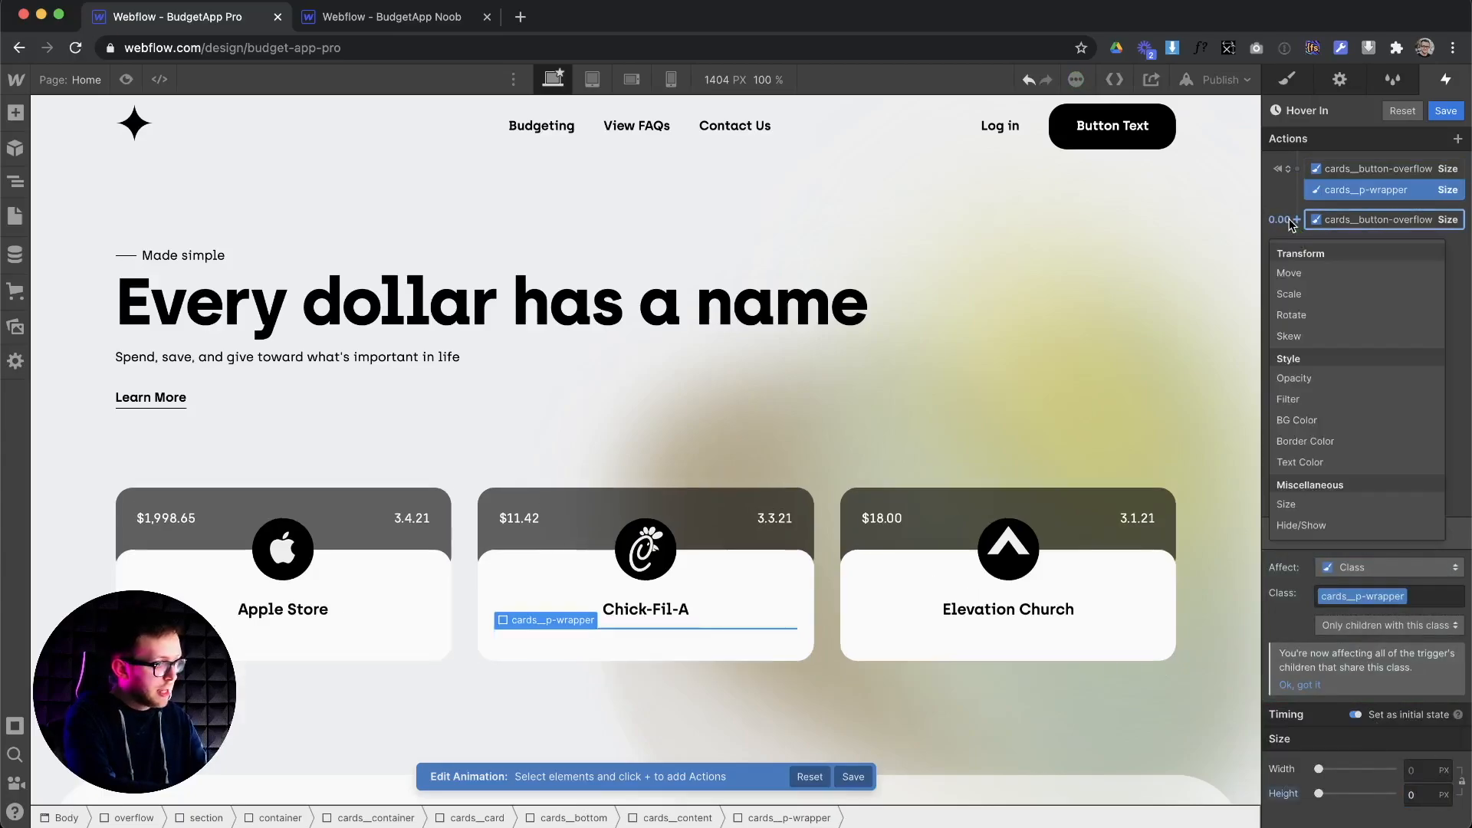
click(1302, 508)
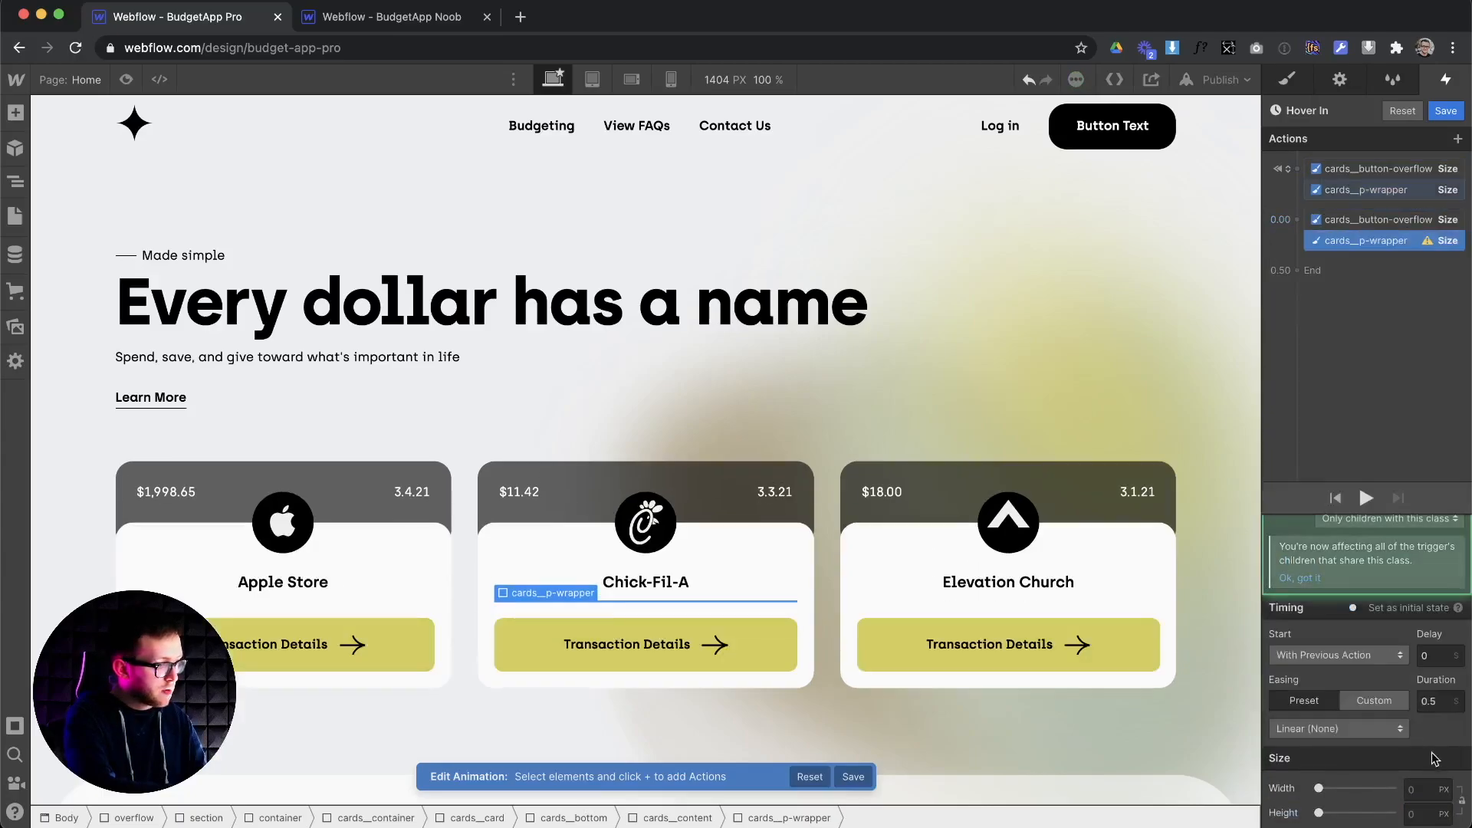
click(1444, 814)
click(1428, 819)
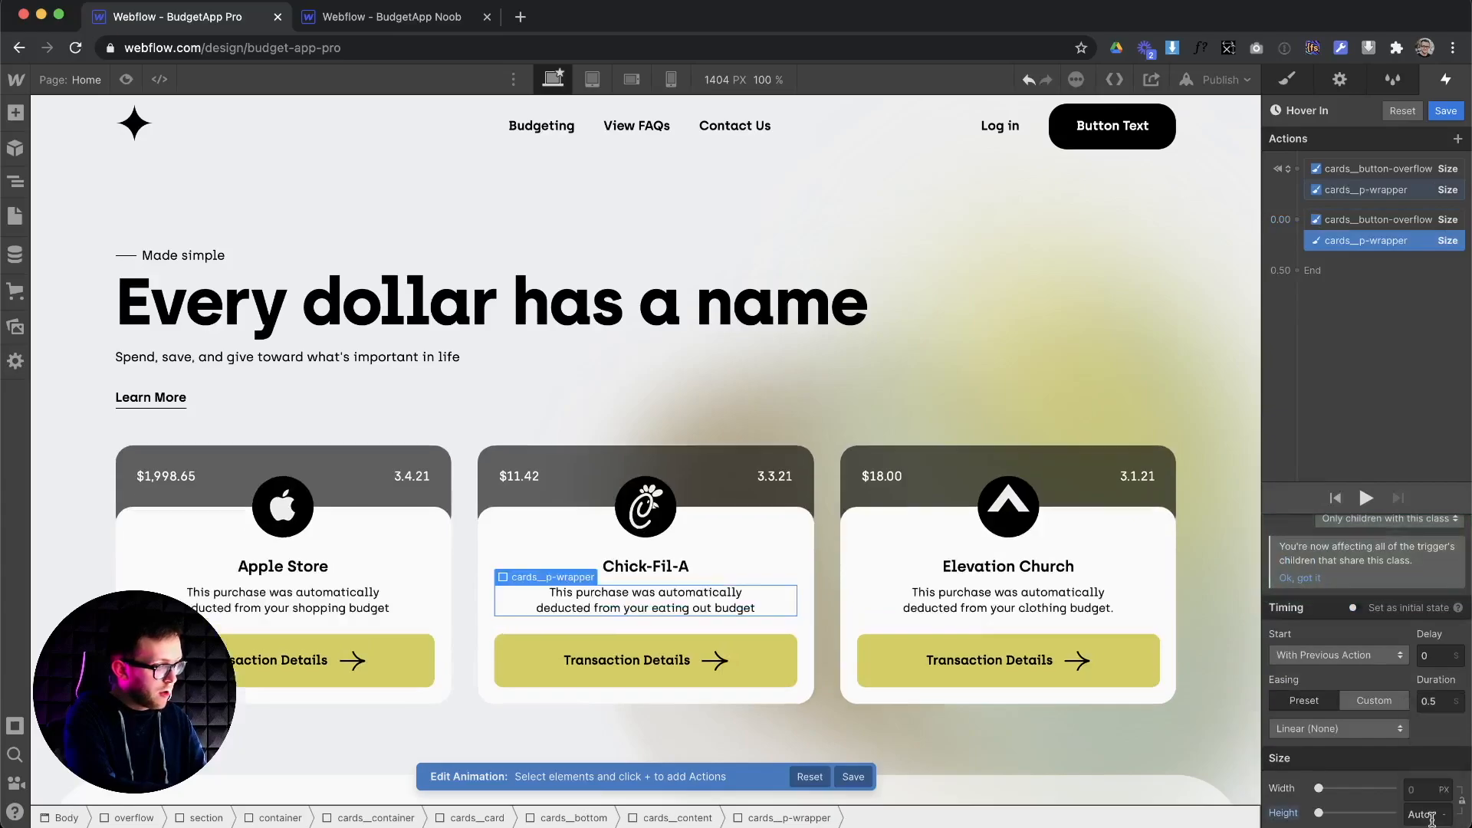
click(1366, 498)
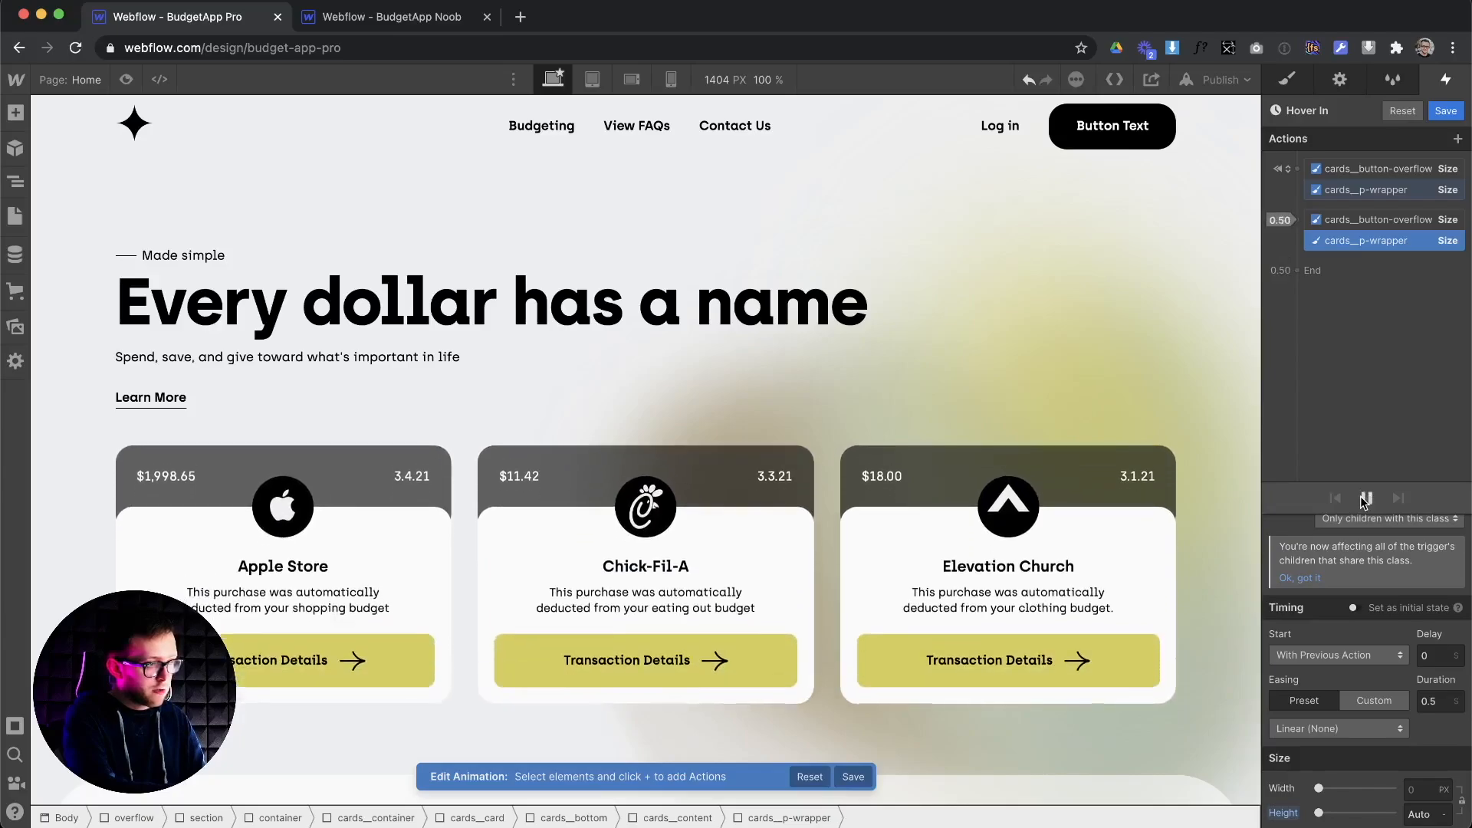
Add two Size actions for the Elevation Church card's cards__top, with 6 em initial height and 10 em height after the initial state
click(1093, 471)
click(1298, 169)
click(1296, 454)
click(1425, 795)
text(90)
key(Return)
click(1423, 815)
text(120)
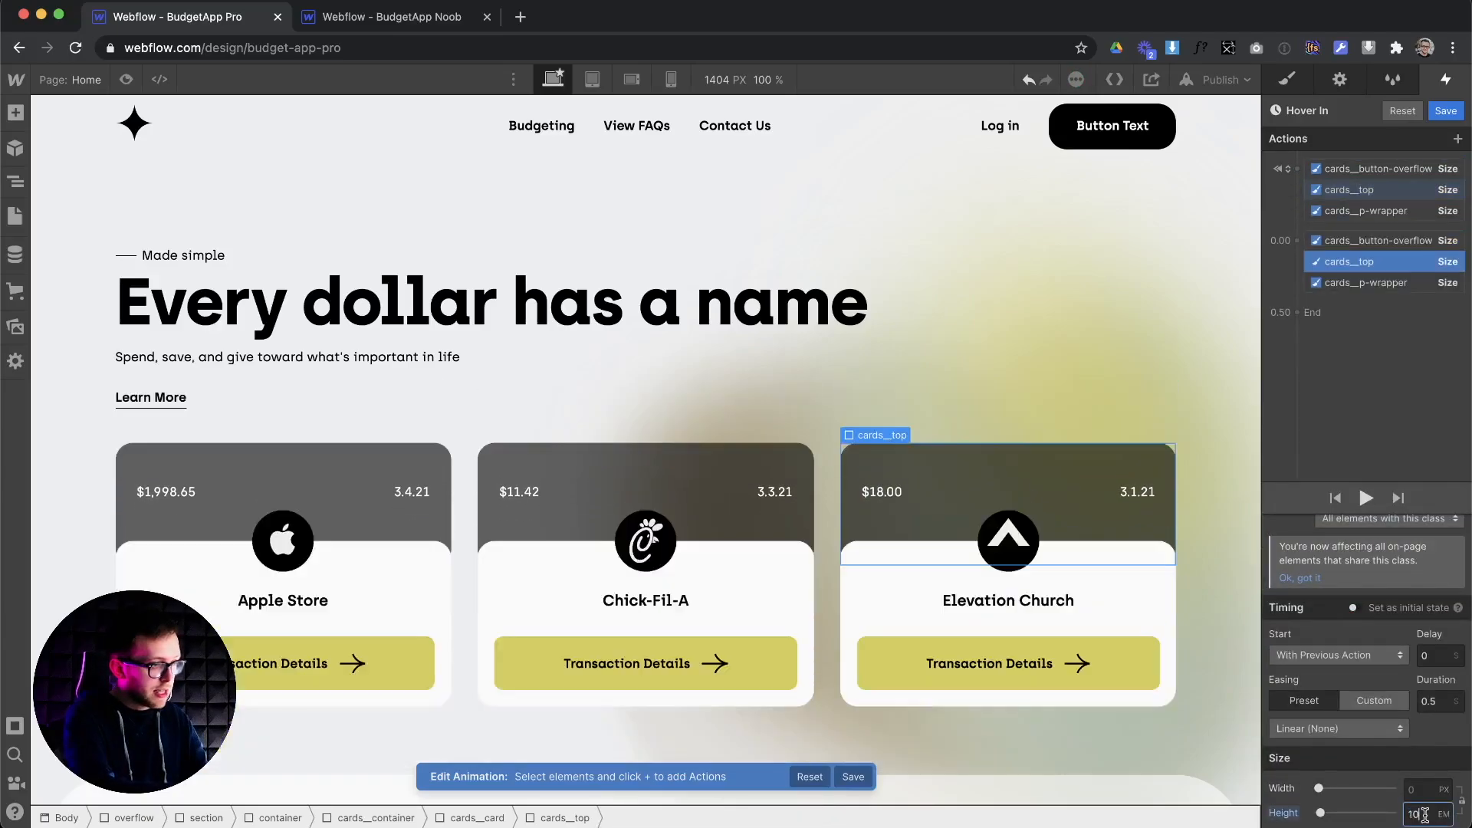
Set the initial cards__top height to 8 em and its following height to 6 em, and replay the animation
click(1371, 190)
click(1367, 536)
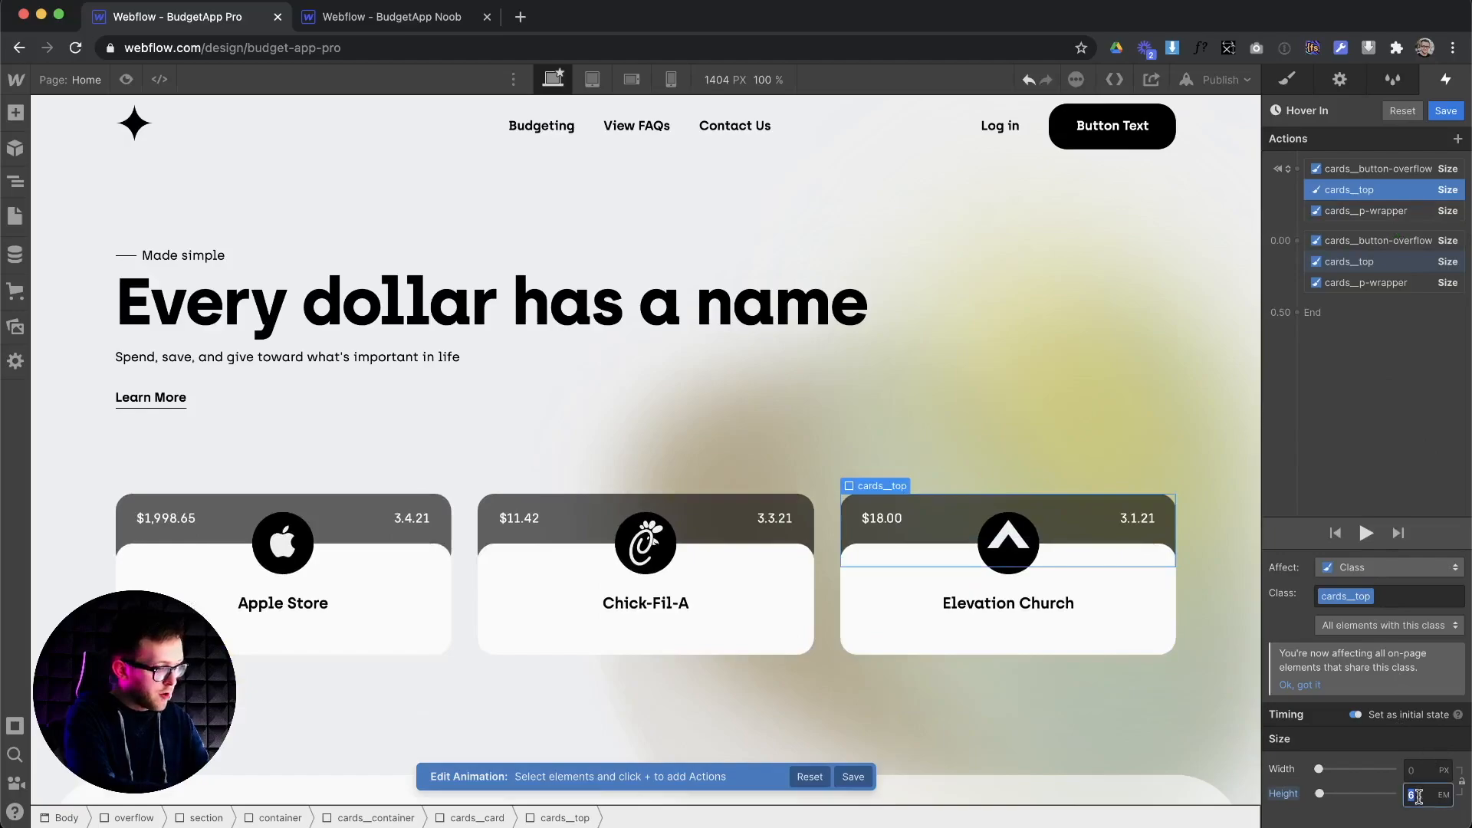
key(Return)
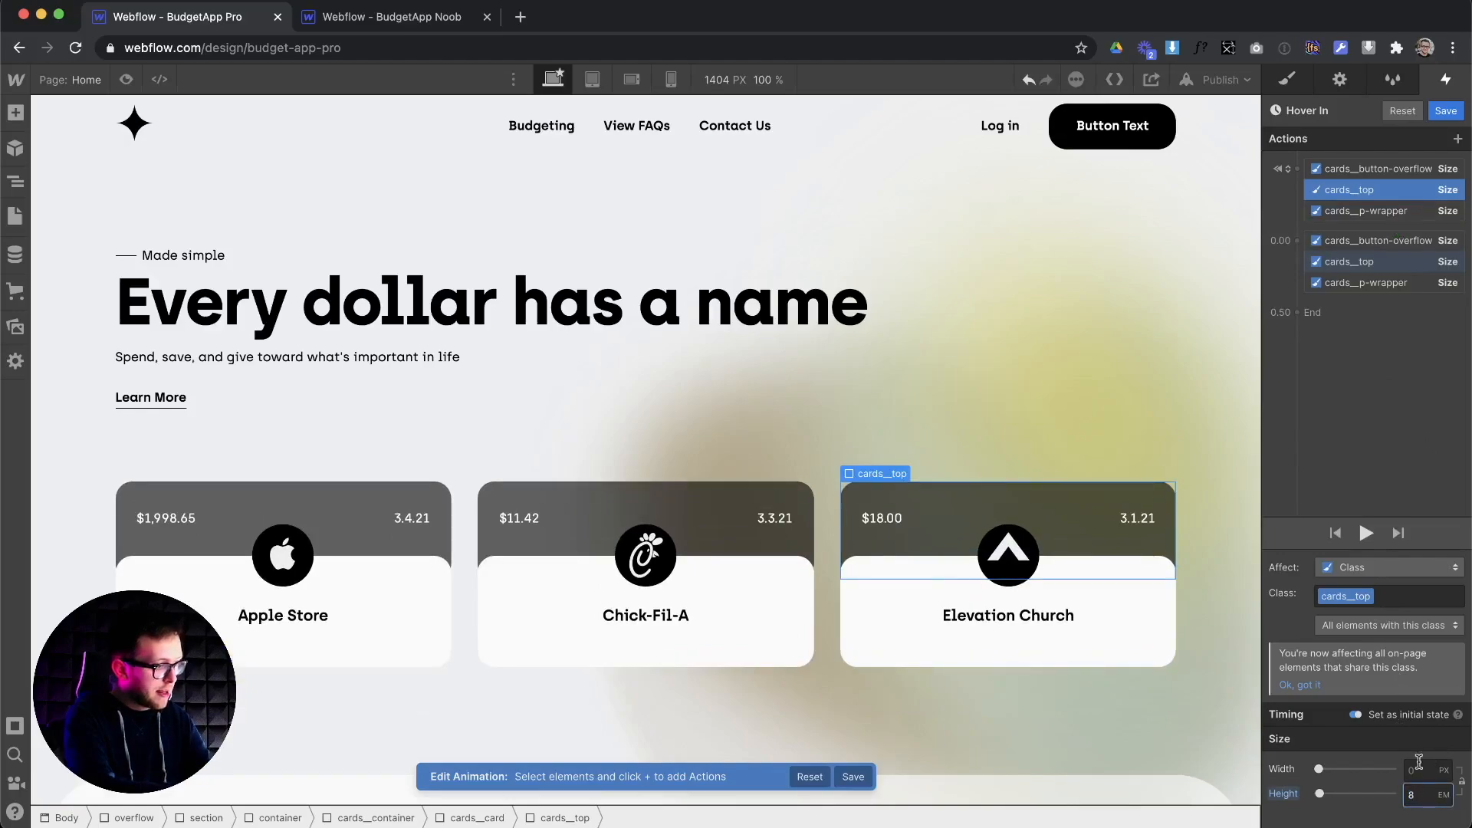
click(1374, 262)
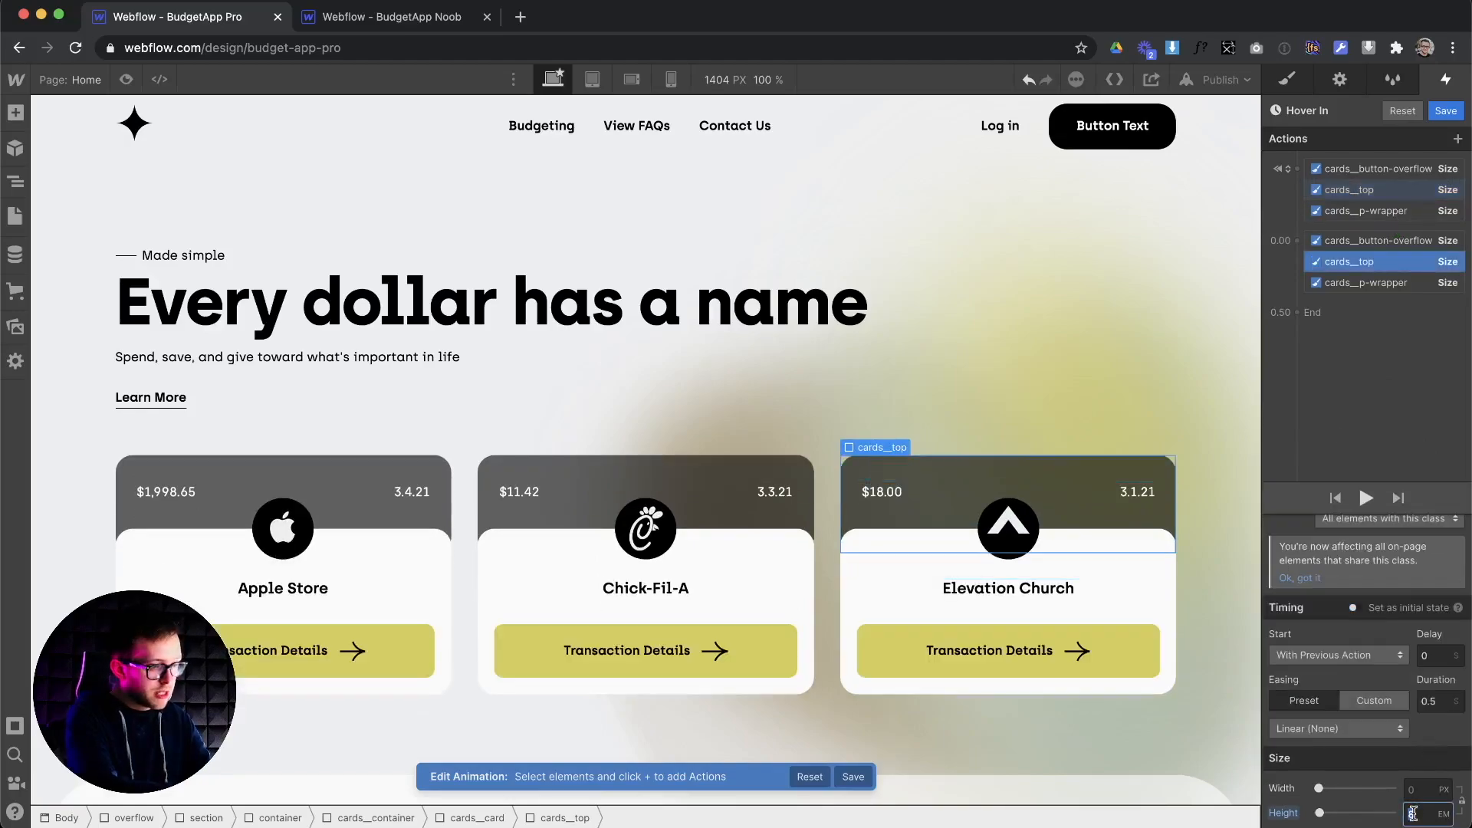
text(6)
key(Return)
click(1367, 499)
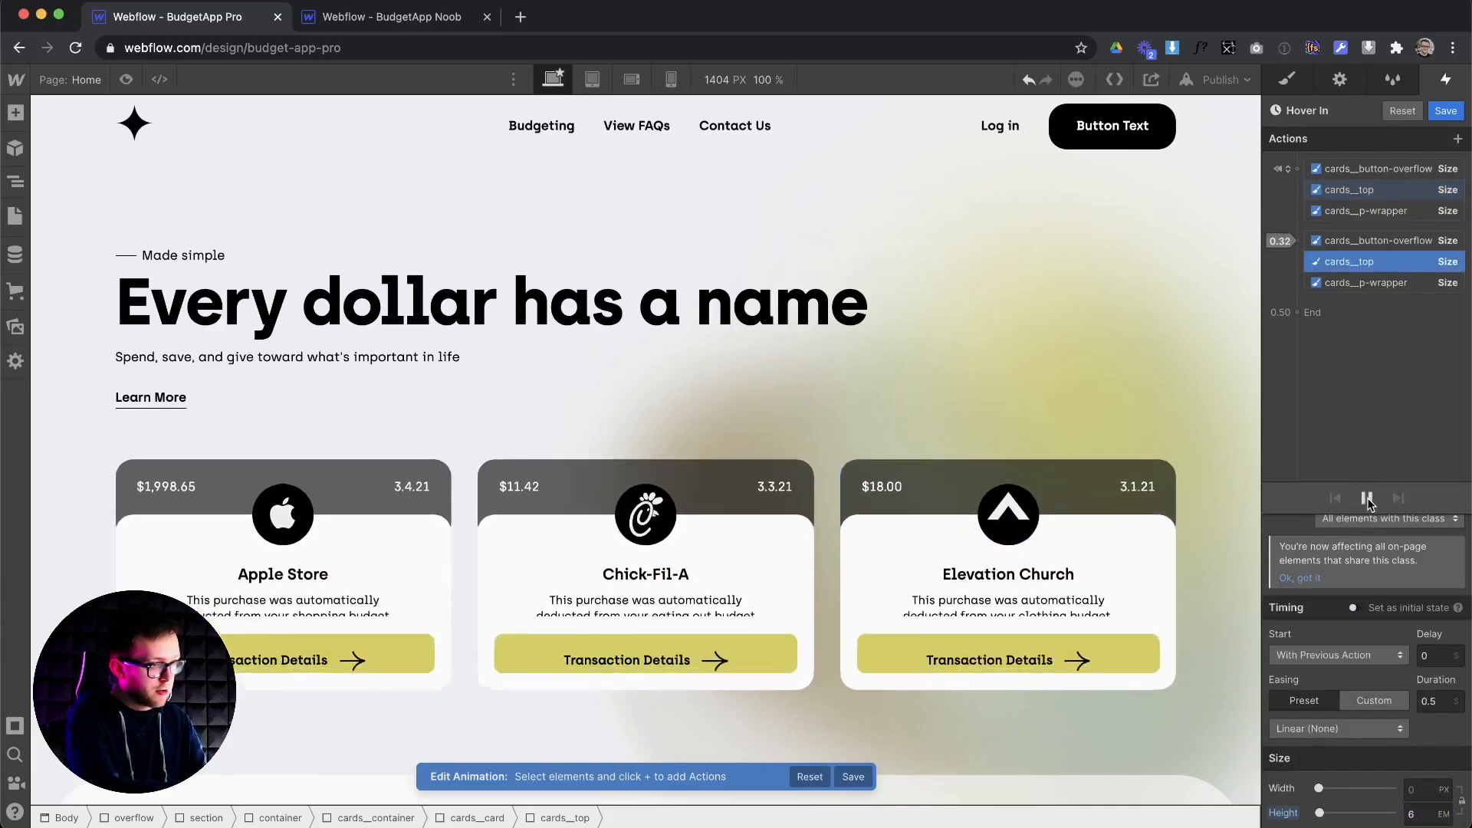
click(1369, 502)
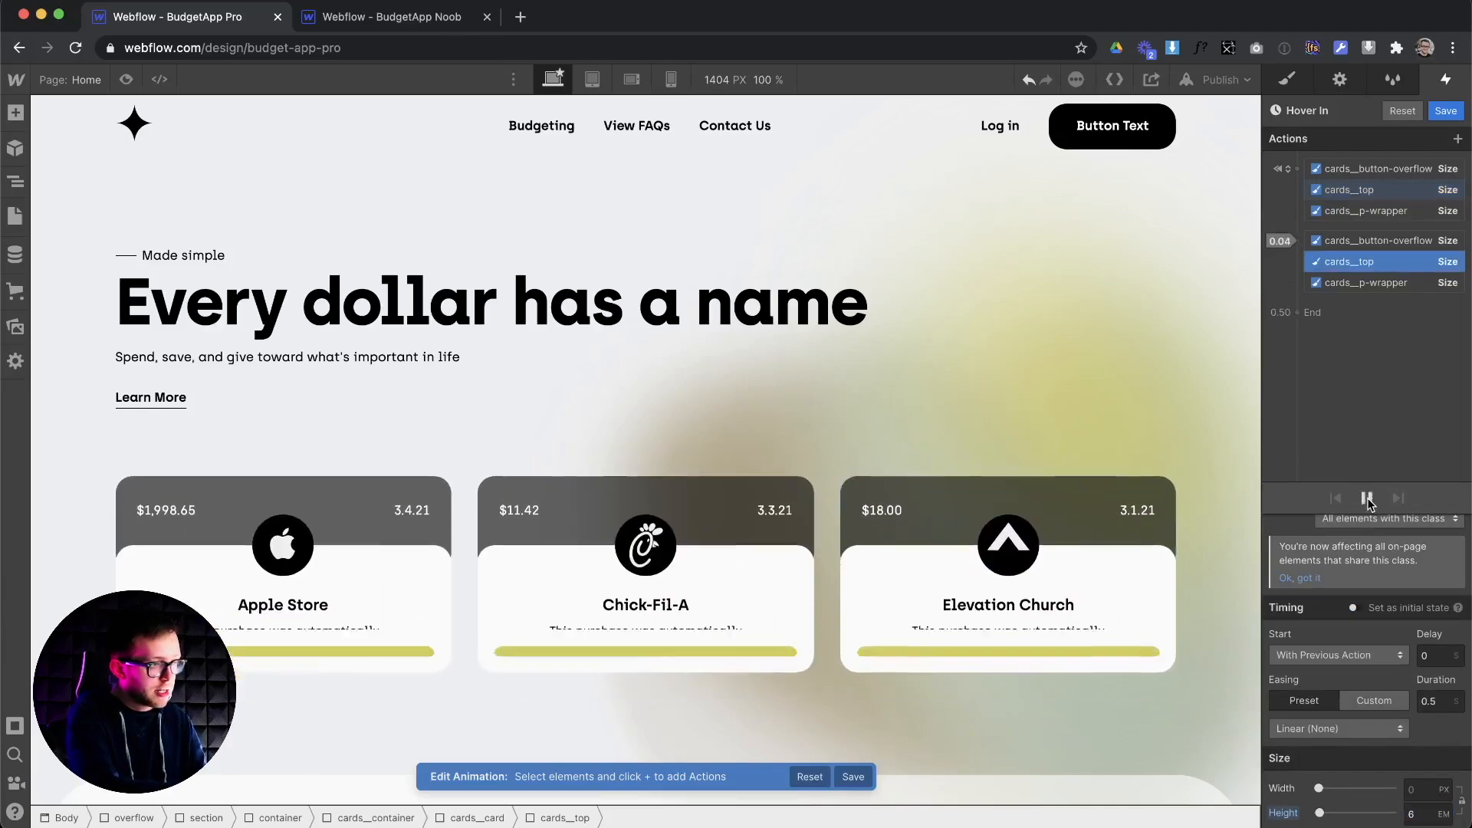
click(1375, 499)
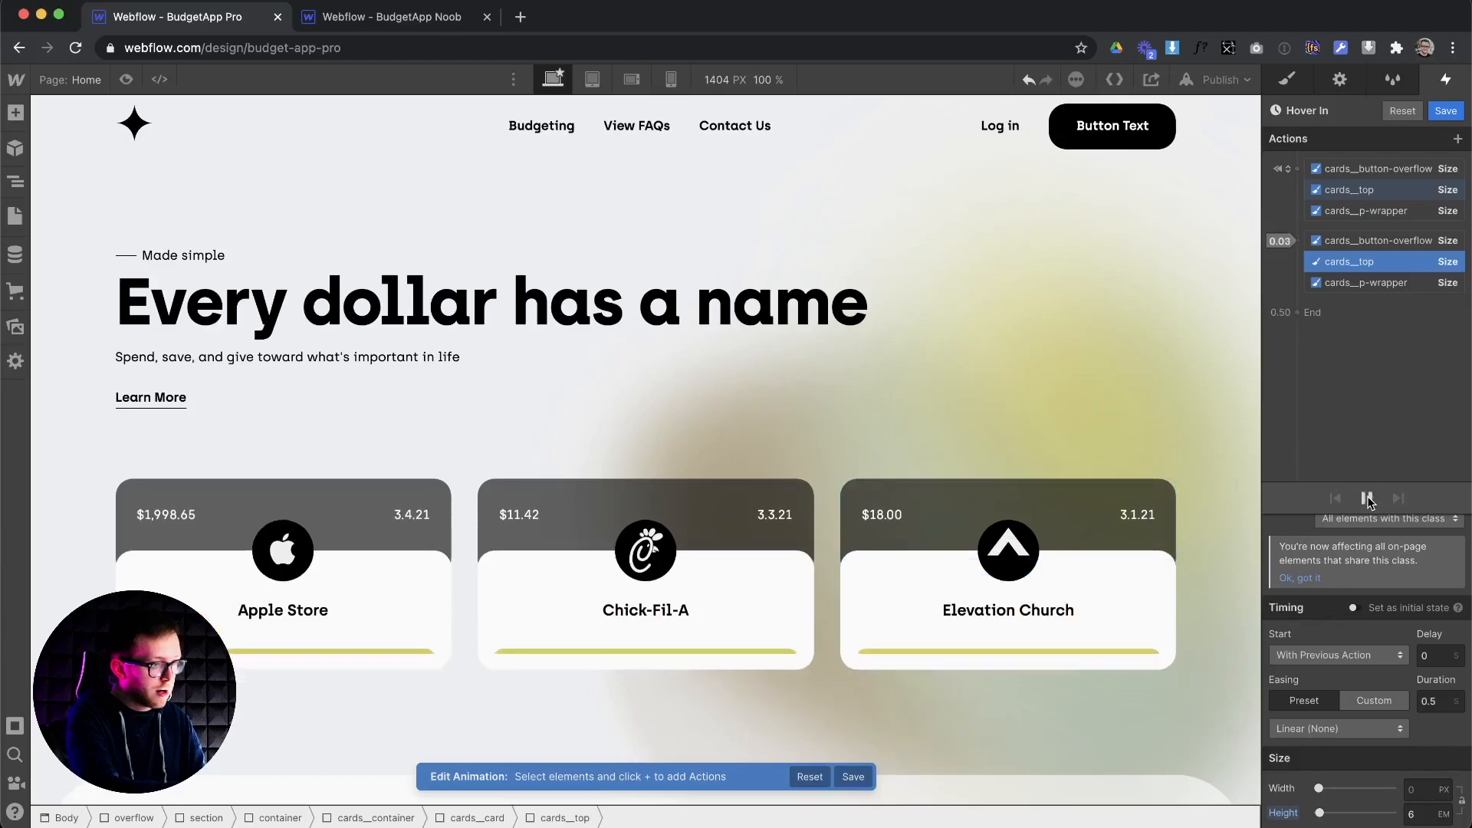
click(1371, 501)
click(1367, 499)
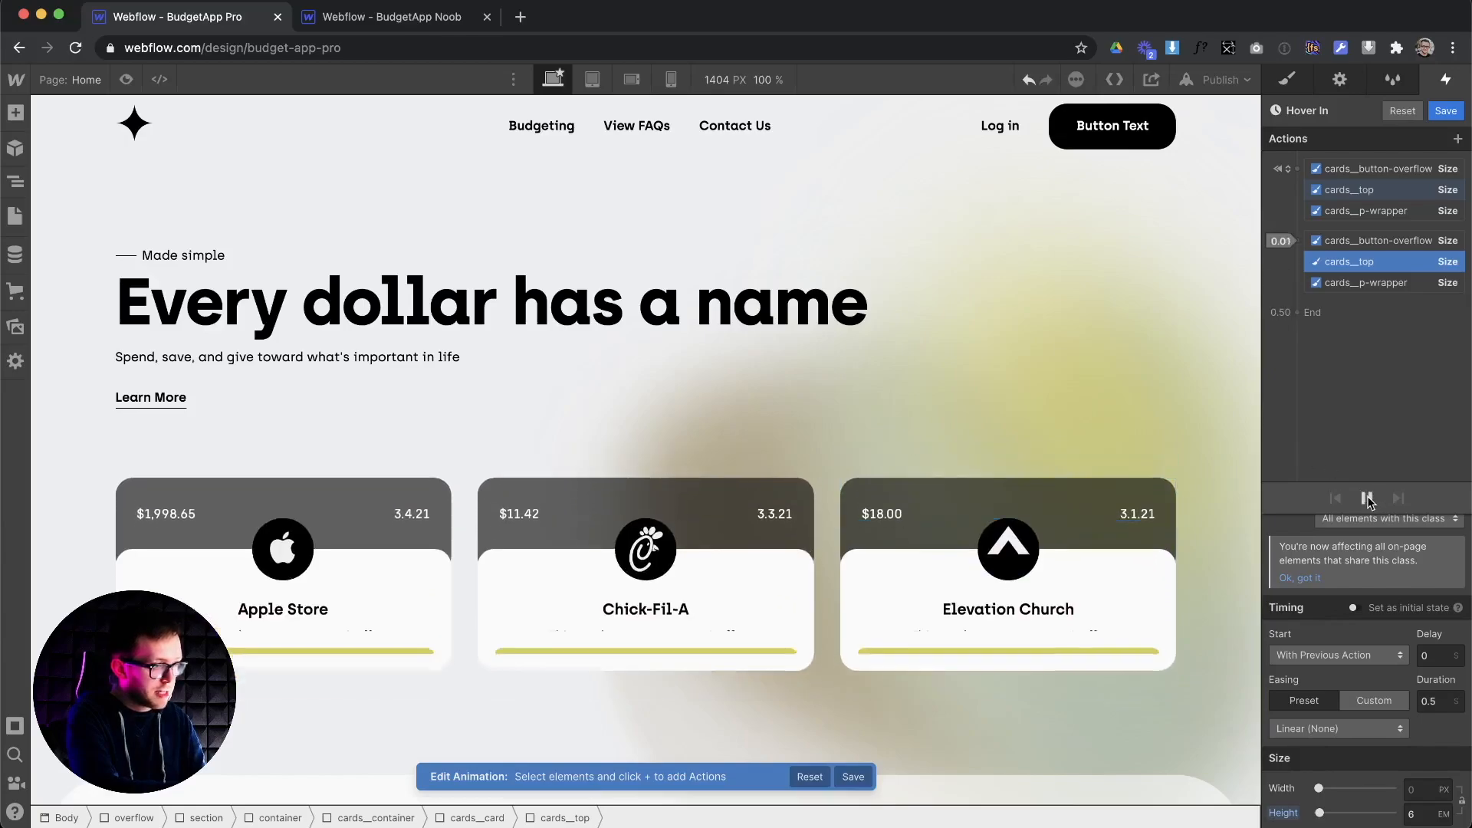
Apply Out Quart easing to all three Size actions after the initial state, preview the result, and save Hover In
click(1372, 242)
shift+click(1372, 262)
shift+click(1369, 282)
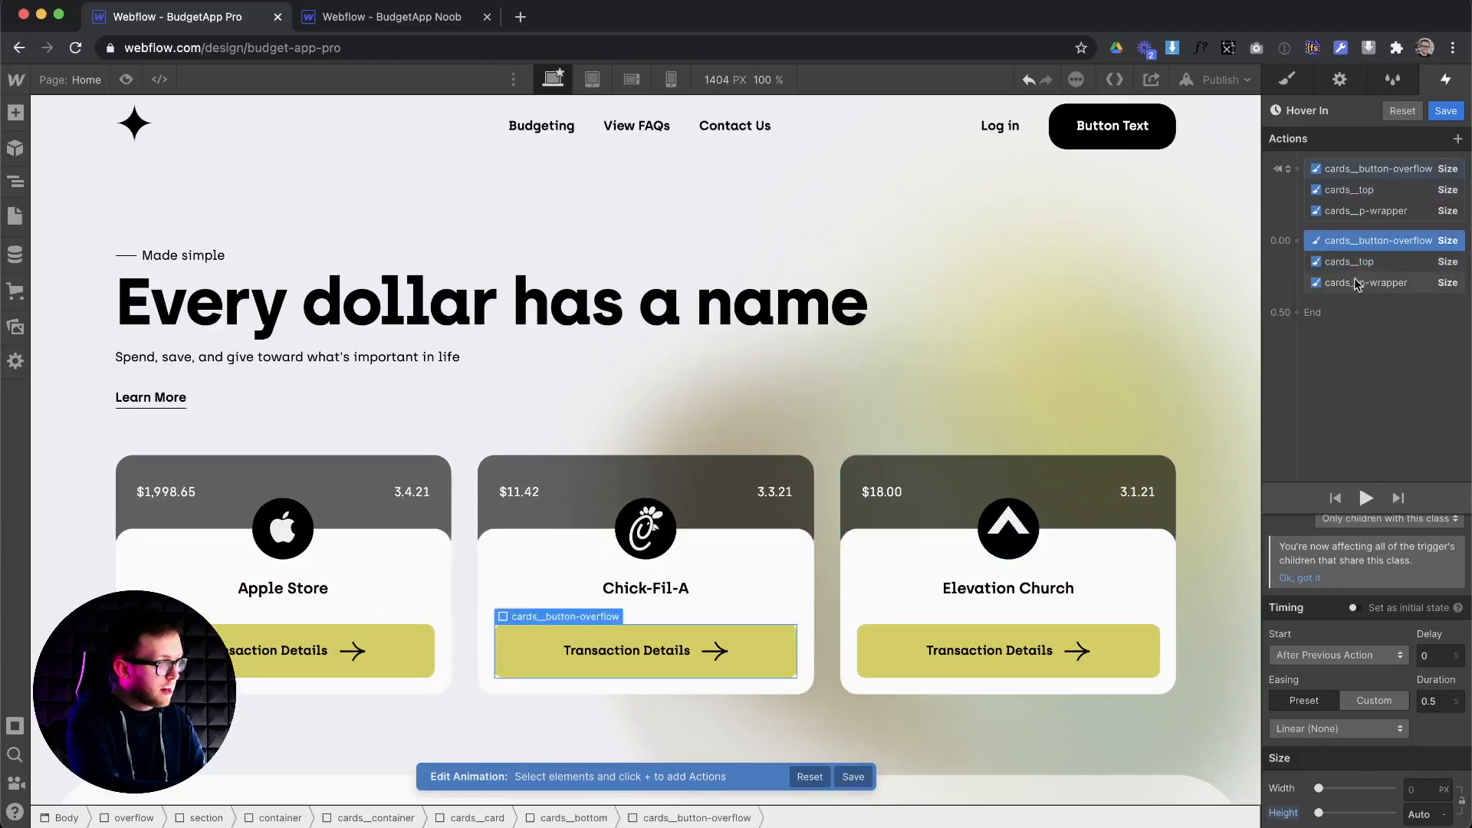
click(1322, 731)
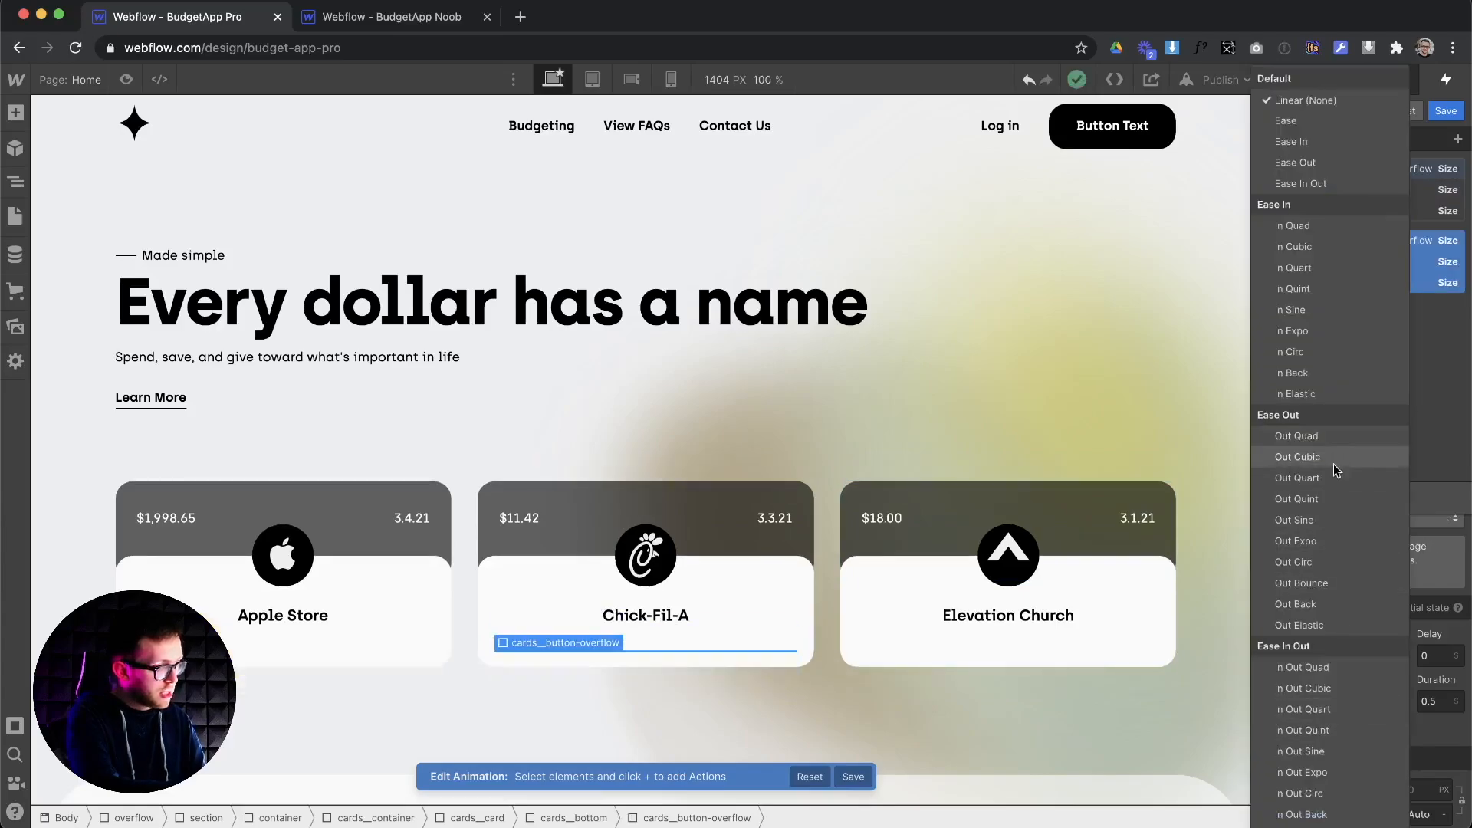
click(1328, 485)
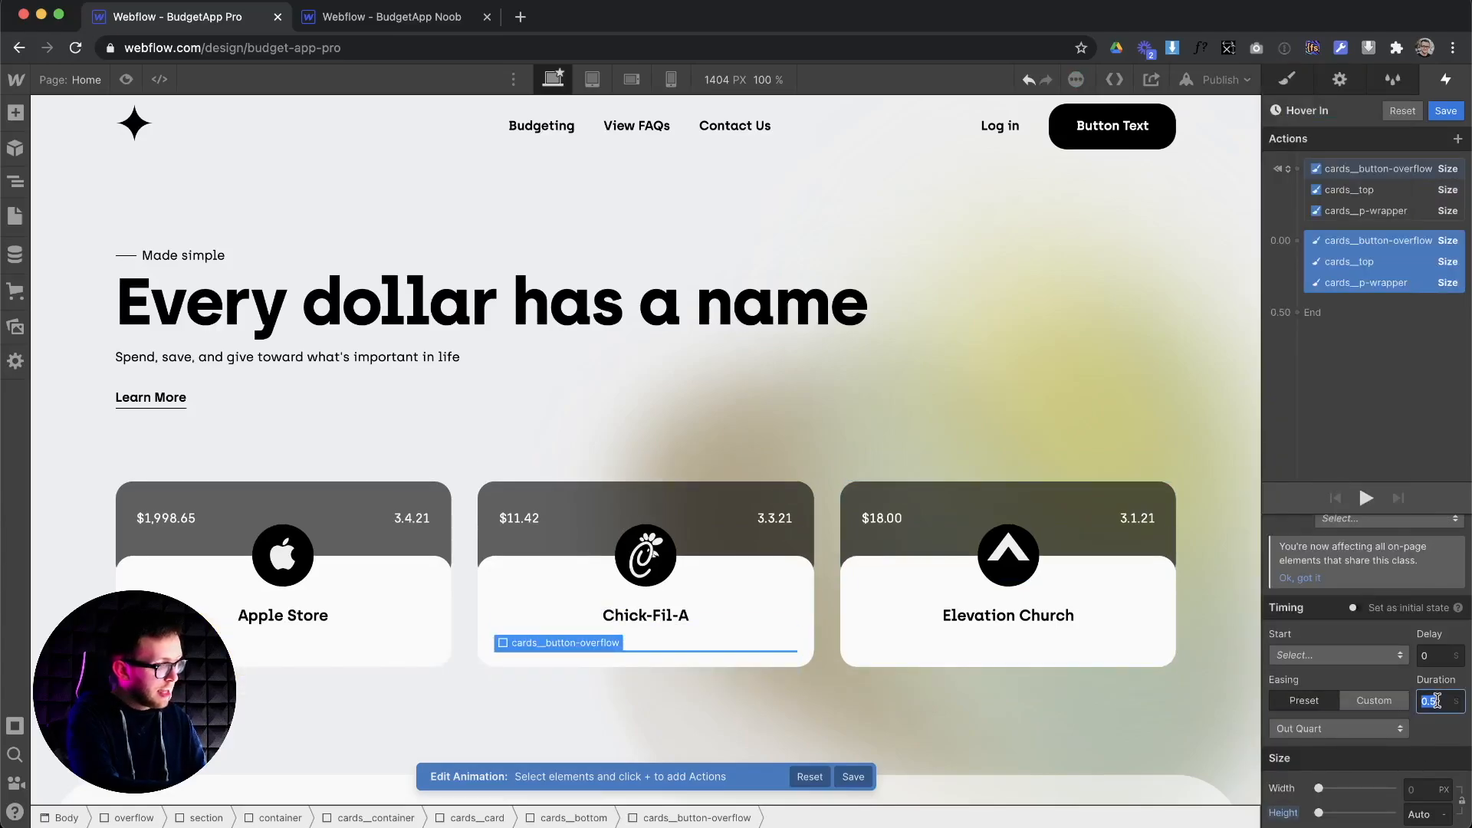
click(1369, 499)
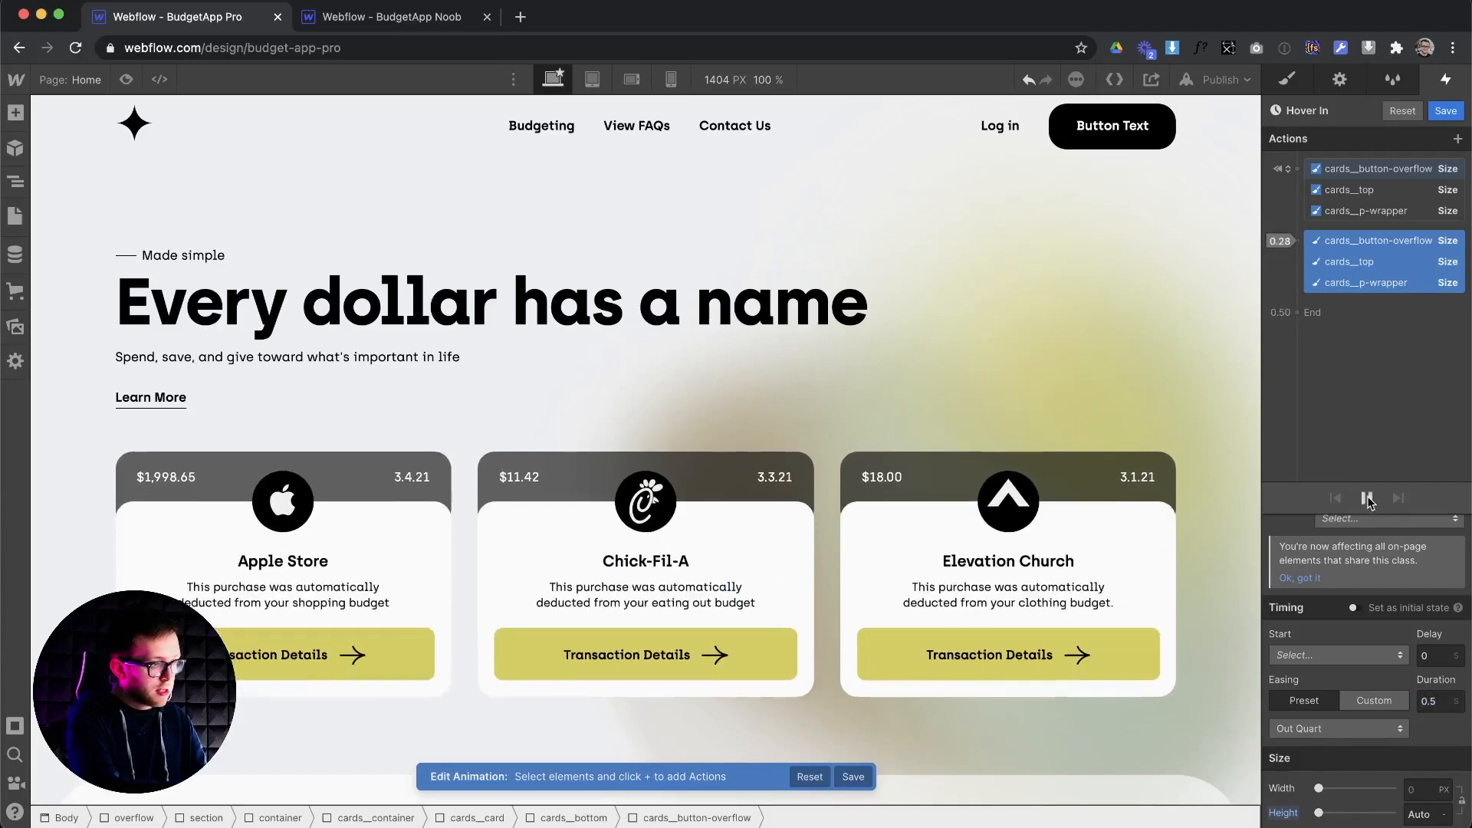
click(1447, 112)
Set hover out to start an animation, using a duplicate of Hover In renamed as Hover Out
click(1371, 387)
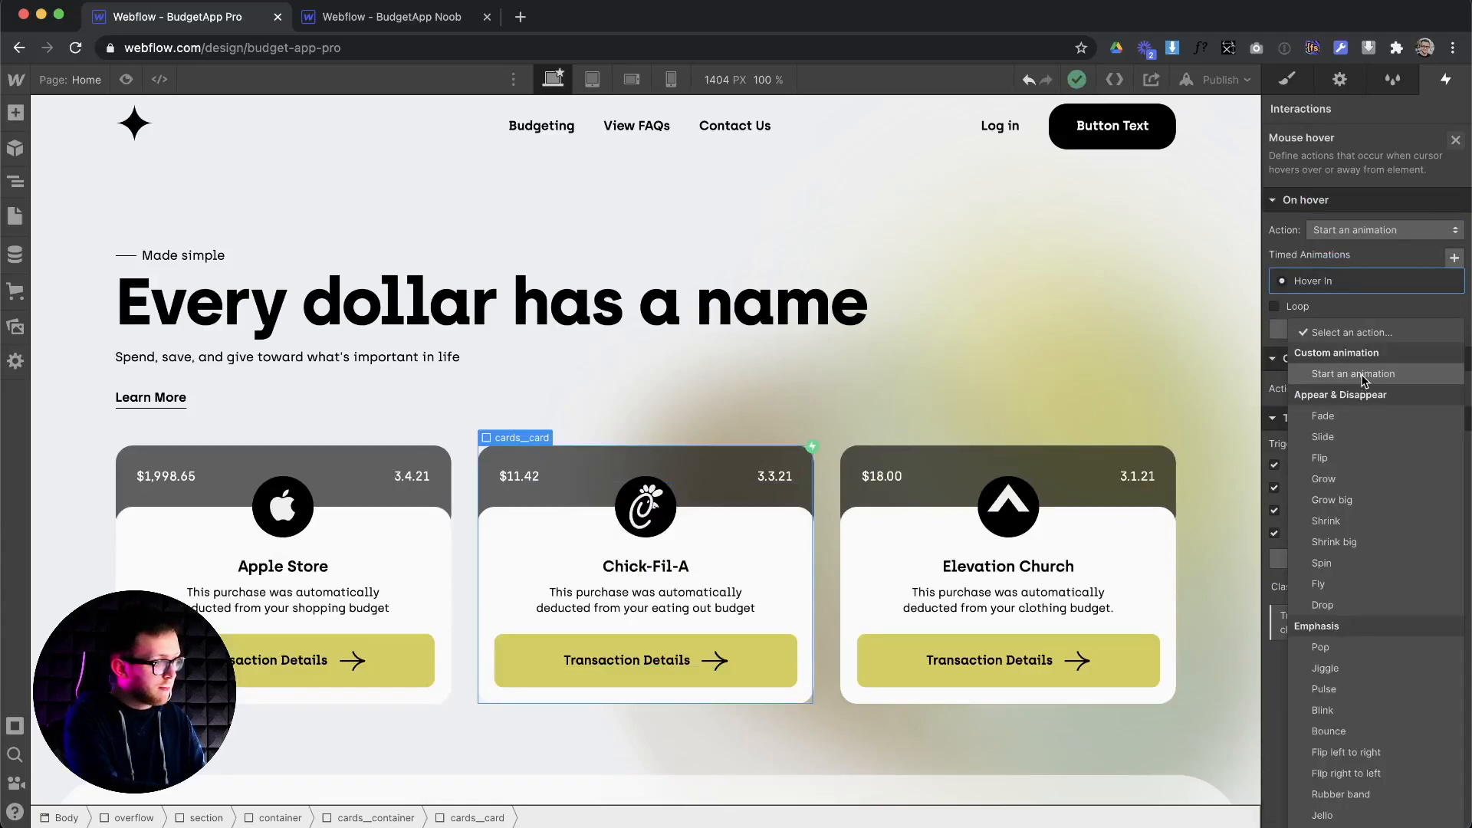
click(1360, 375)
click(1450, 440)
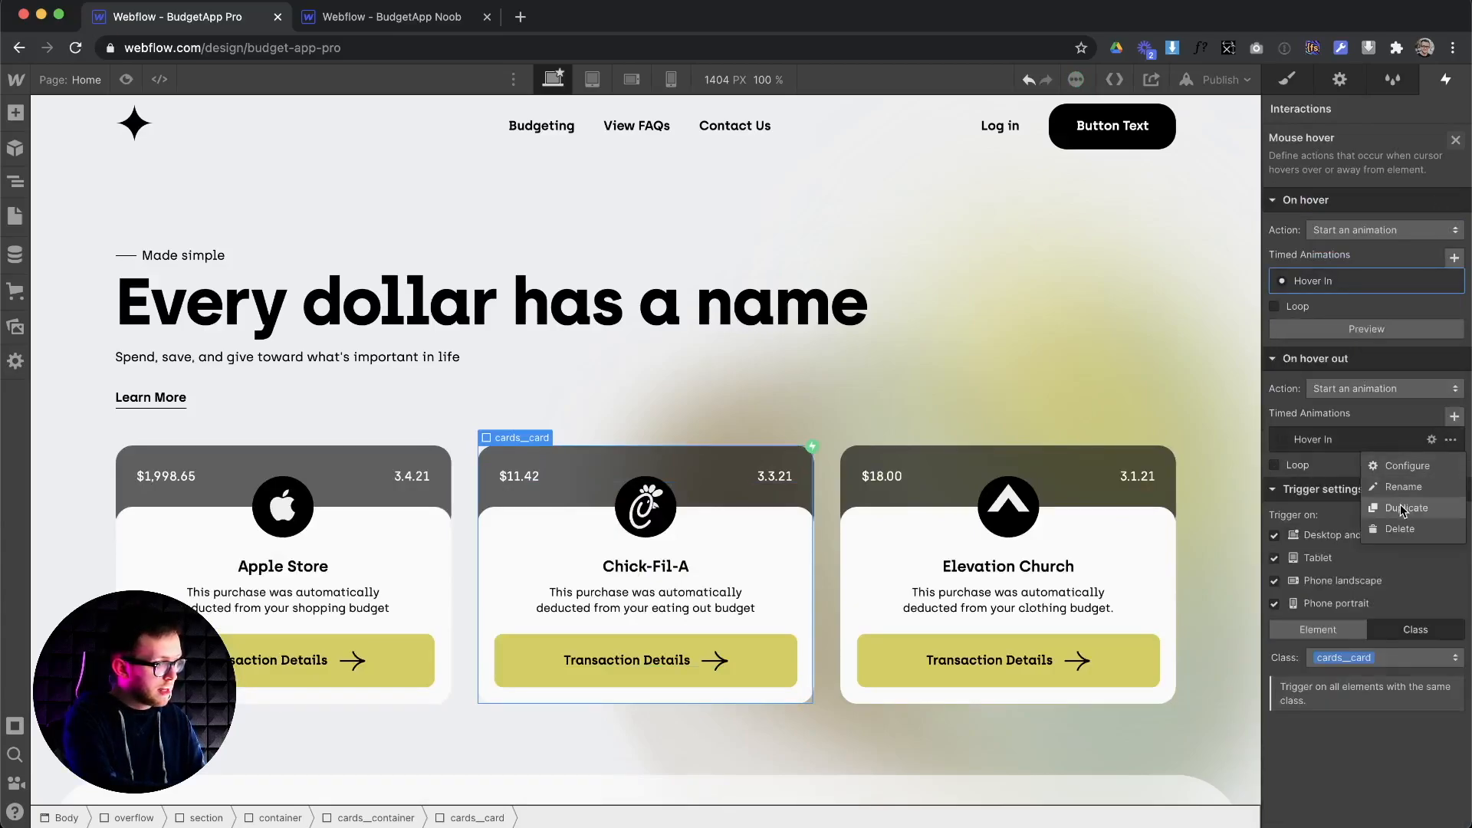
click(1403, 510)
double_click(1324, 492)
text(Hover Out)
key(Return)
In Hover Out, delete the three Size actions after the initial state, make the remaining ones non-initial with easing, and save
click(1373, 240)
shift+click(1368, 284)
key(Delete)
shift+click(1369, 169)
click(1357, 715)
click(1365, 681)
click(1334, 483)
click(1446, 111)
Preview the page and check the hover animation on the Apple Store and Elevation Church cards
click(127, 79)
mouse_move(303, 610)
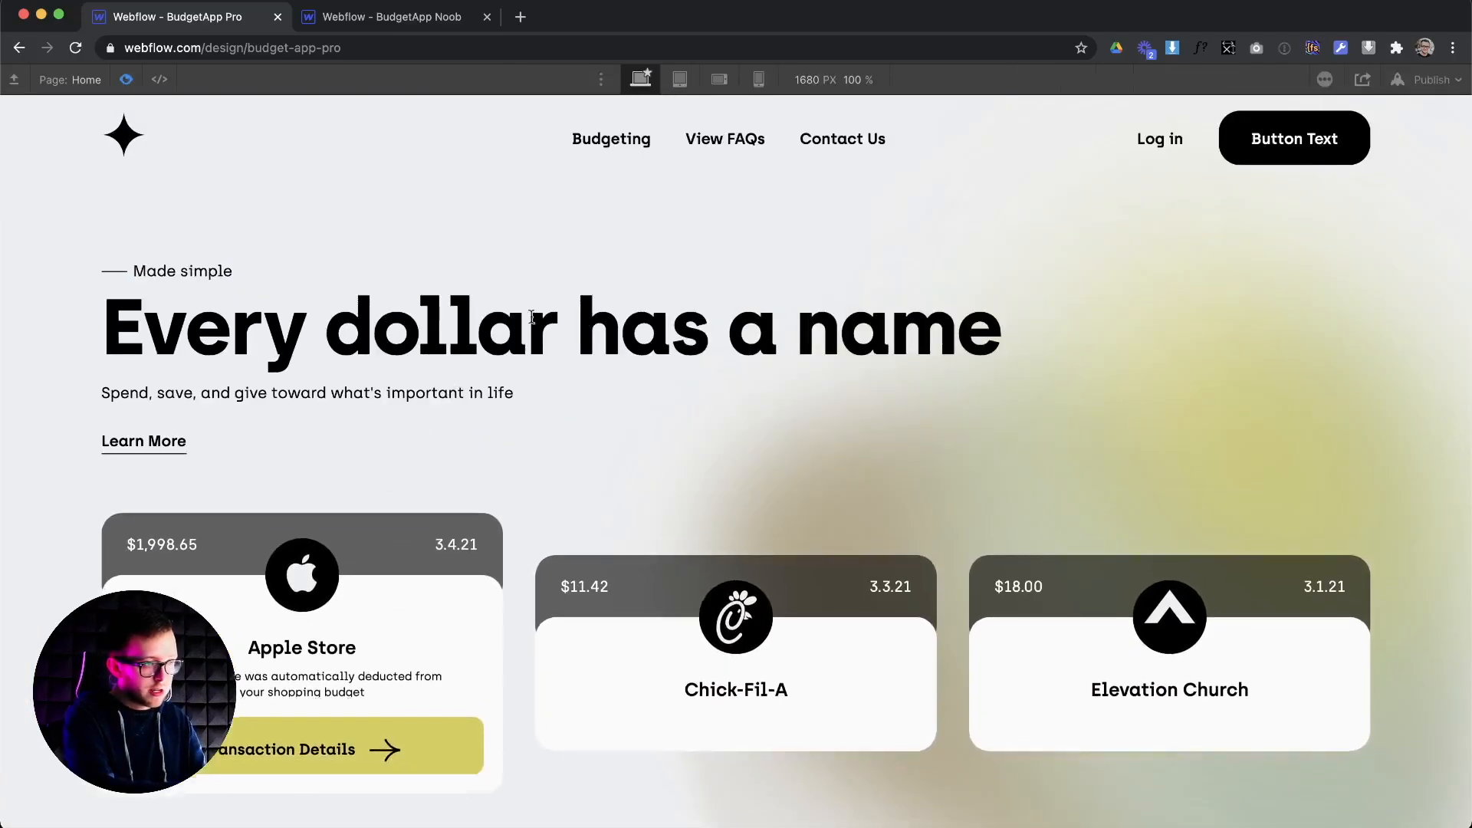
mouse_move(1078, 704)
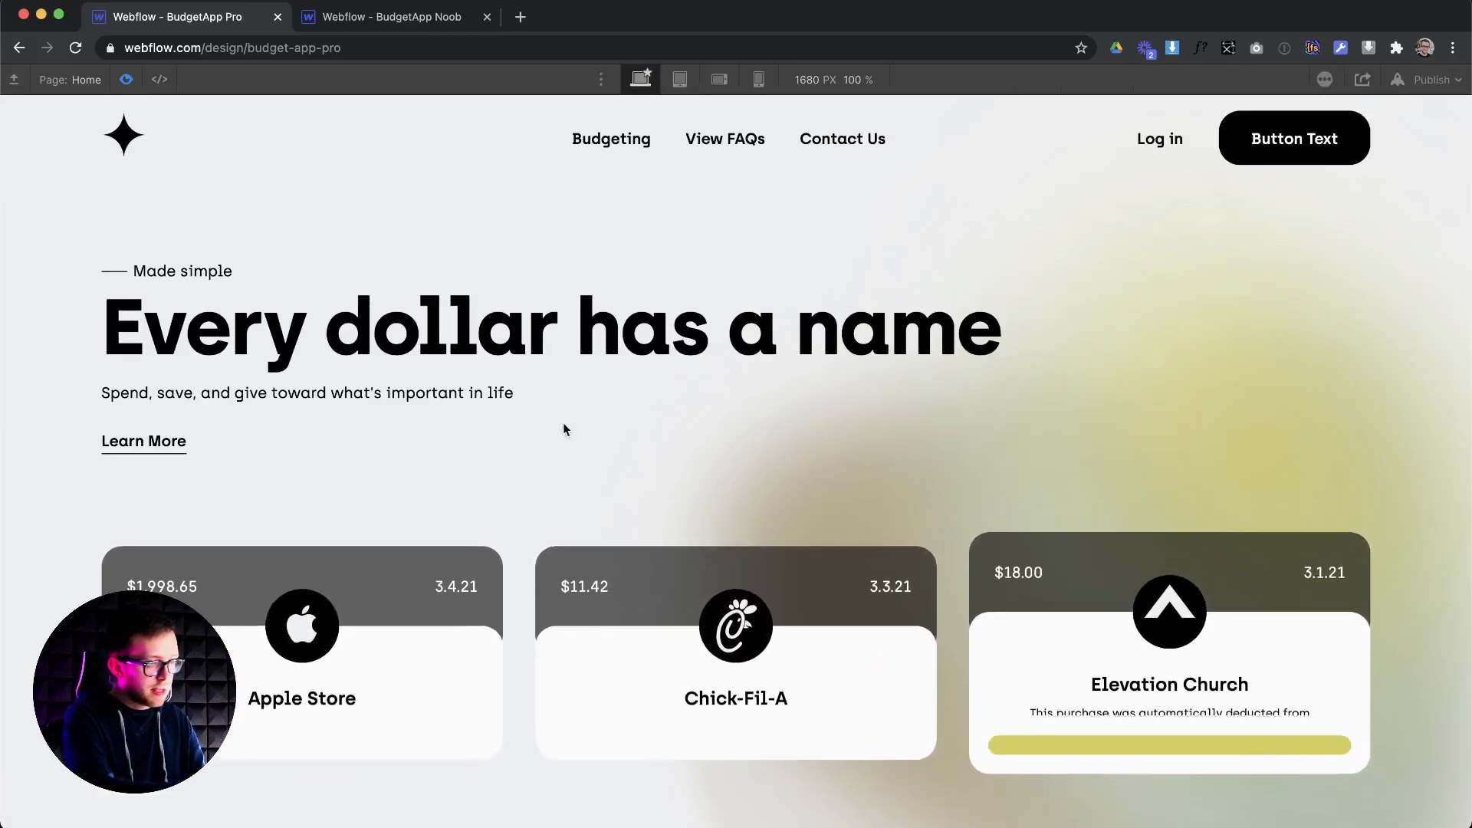
click(126, 80)
Limit Hover In's initial-state cards__top Size action to only children with this class, save it, and preview the page
click(1365, 282)
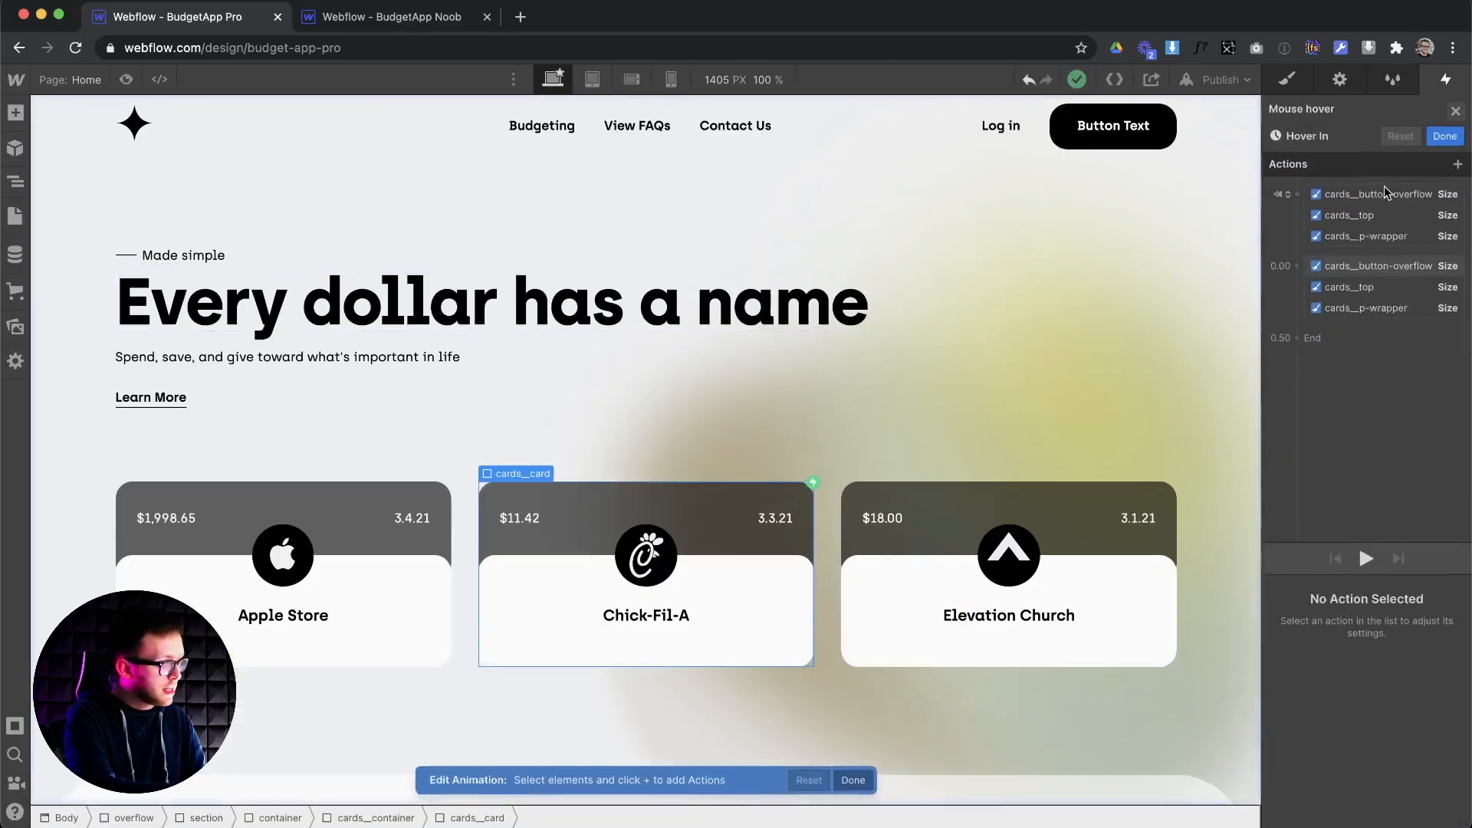
scroll(1386, 192, down, 1)
click(1374, 177)
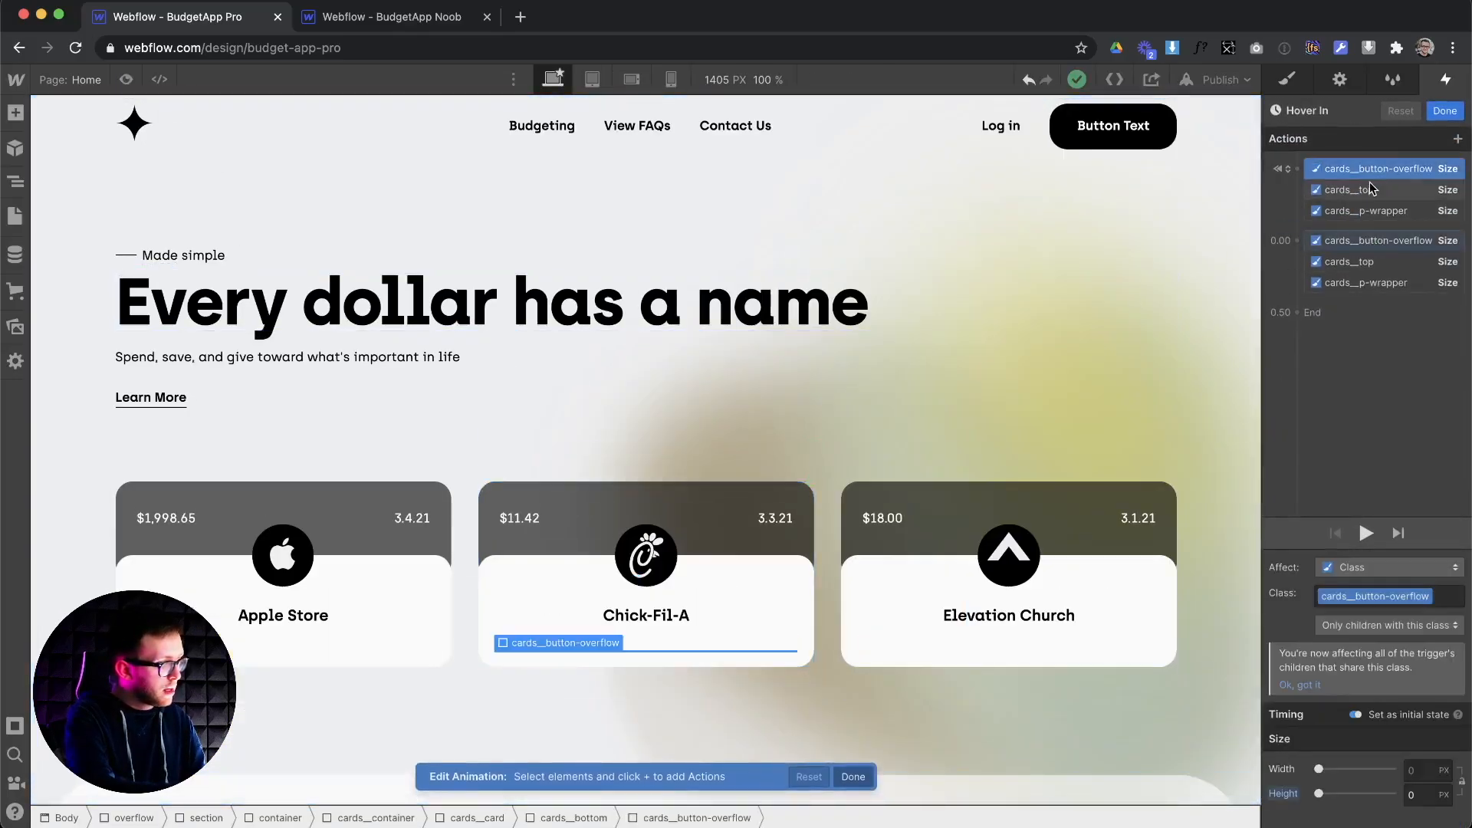
click(1375, 192)
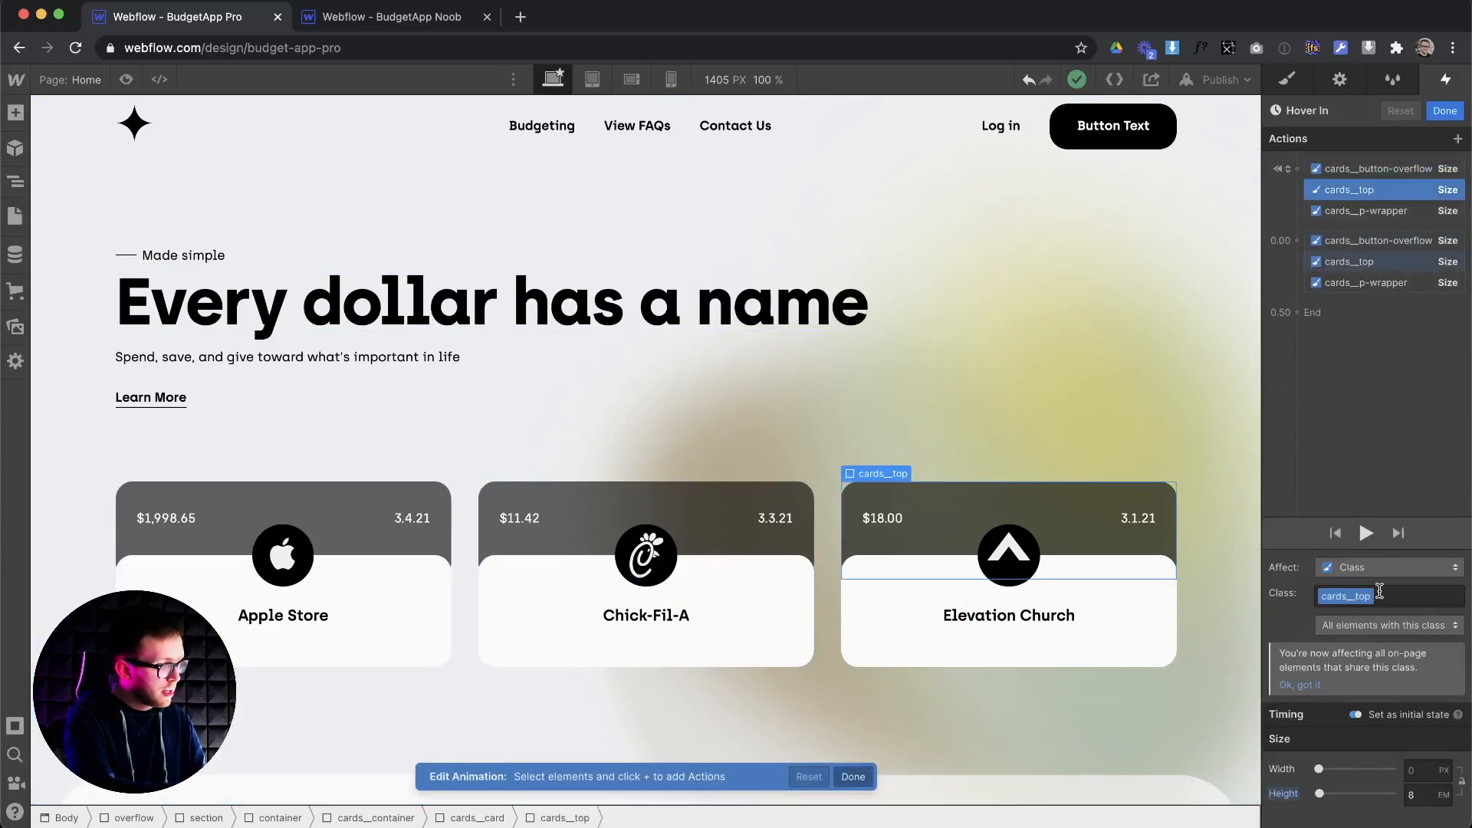
click(1373, 627)
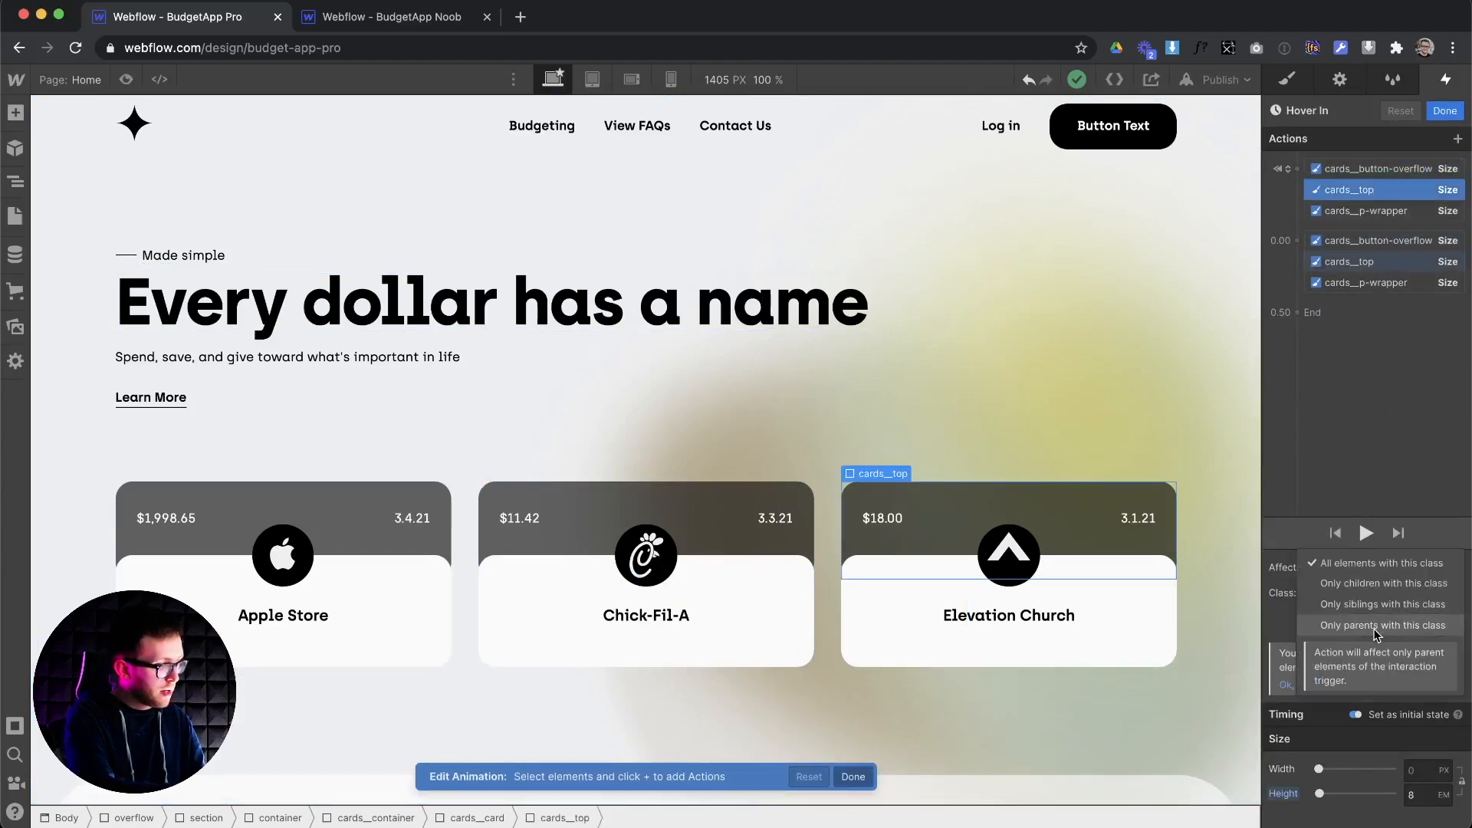
click(1377, 583)
click(1446, 111)
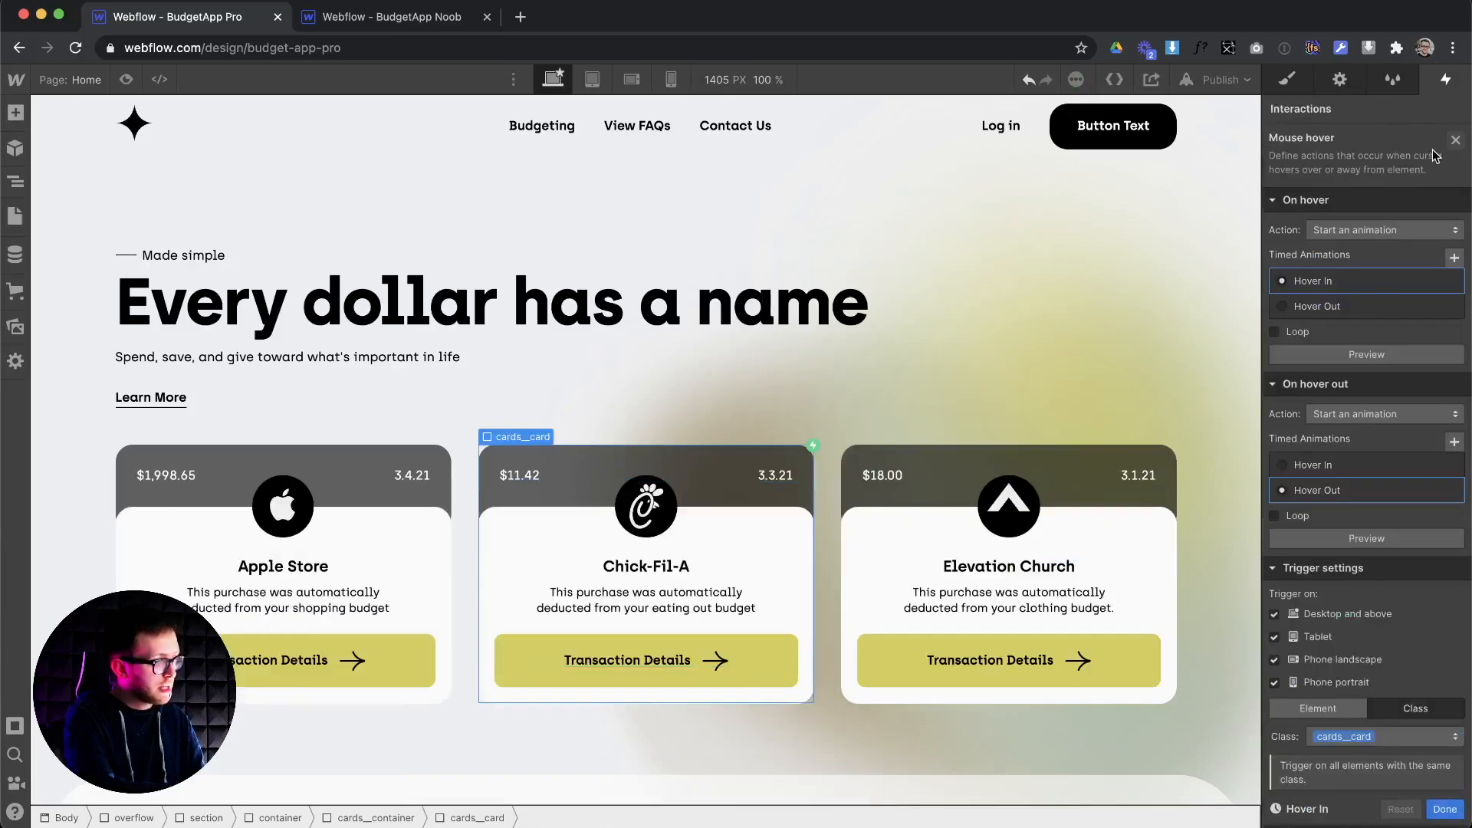
click(127, 80)
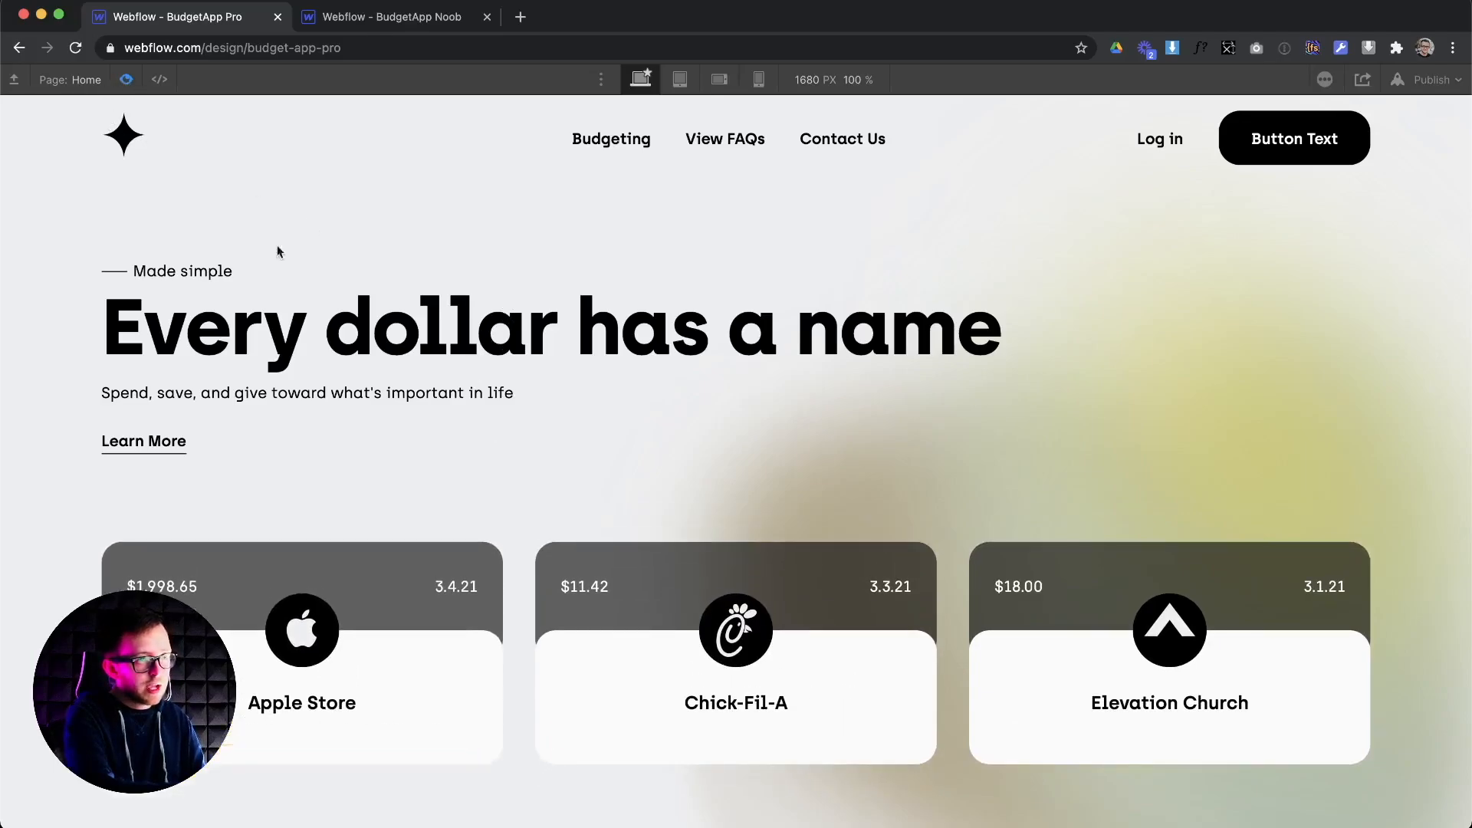
key(super+shift+p)
Add a div block at the start of cta__background in the Budget with a why section and assign the existing class loop1
scroll(536, 316, down, 5)
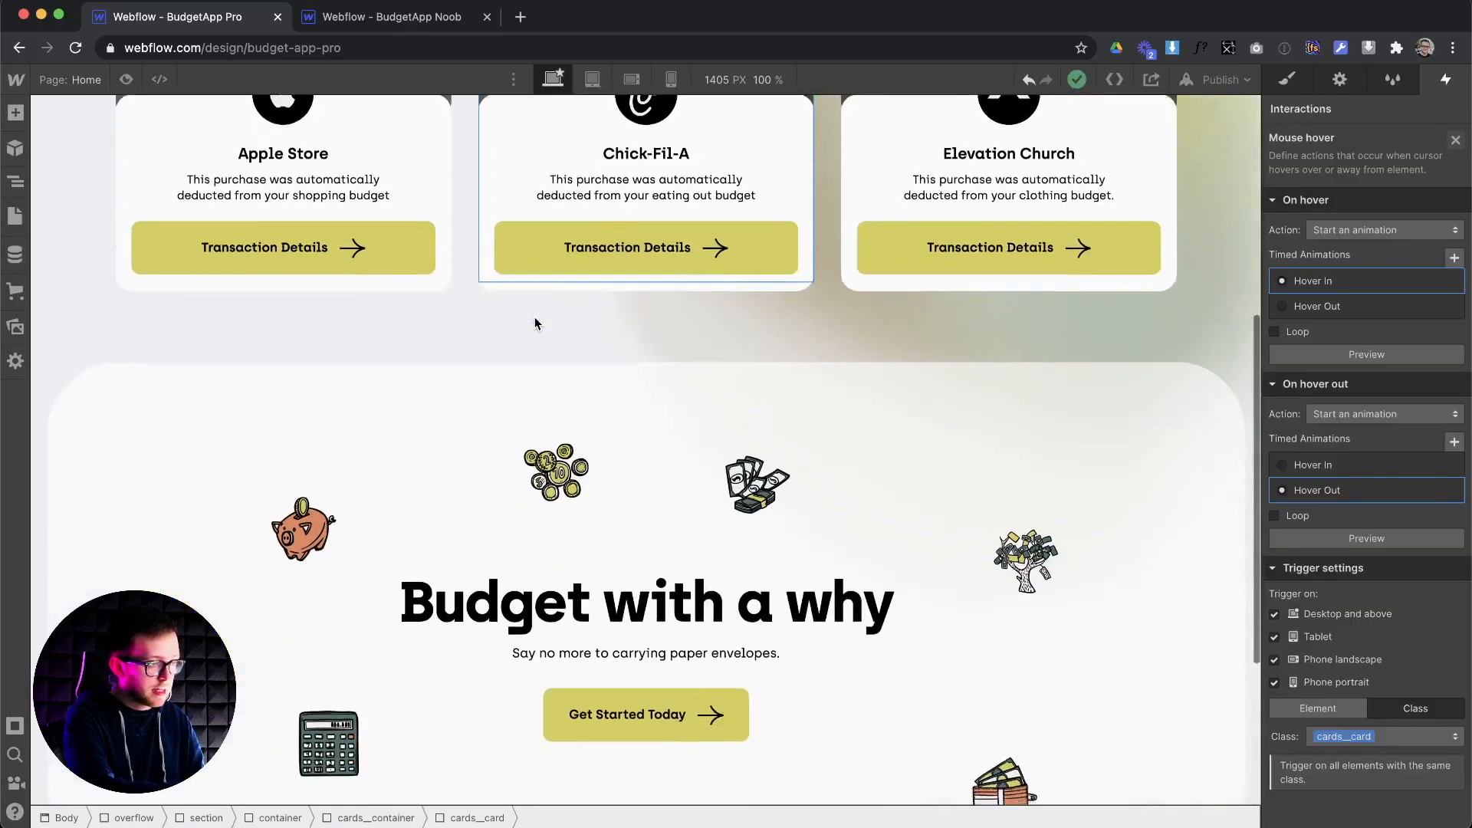
scroll(535, 323, down, 2)
click(556, 352)
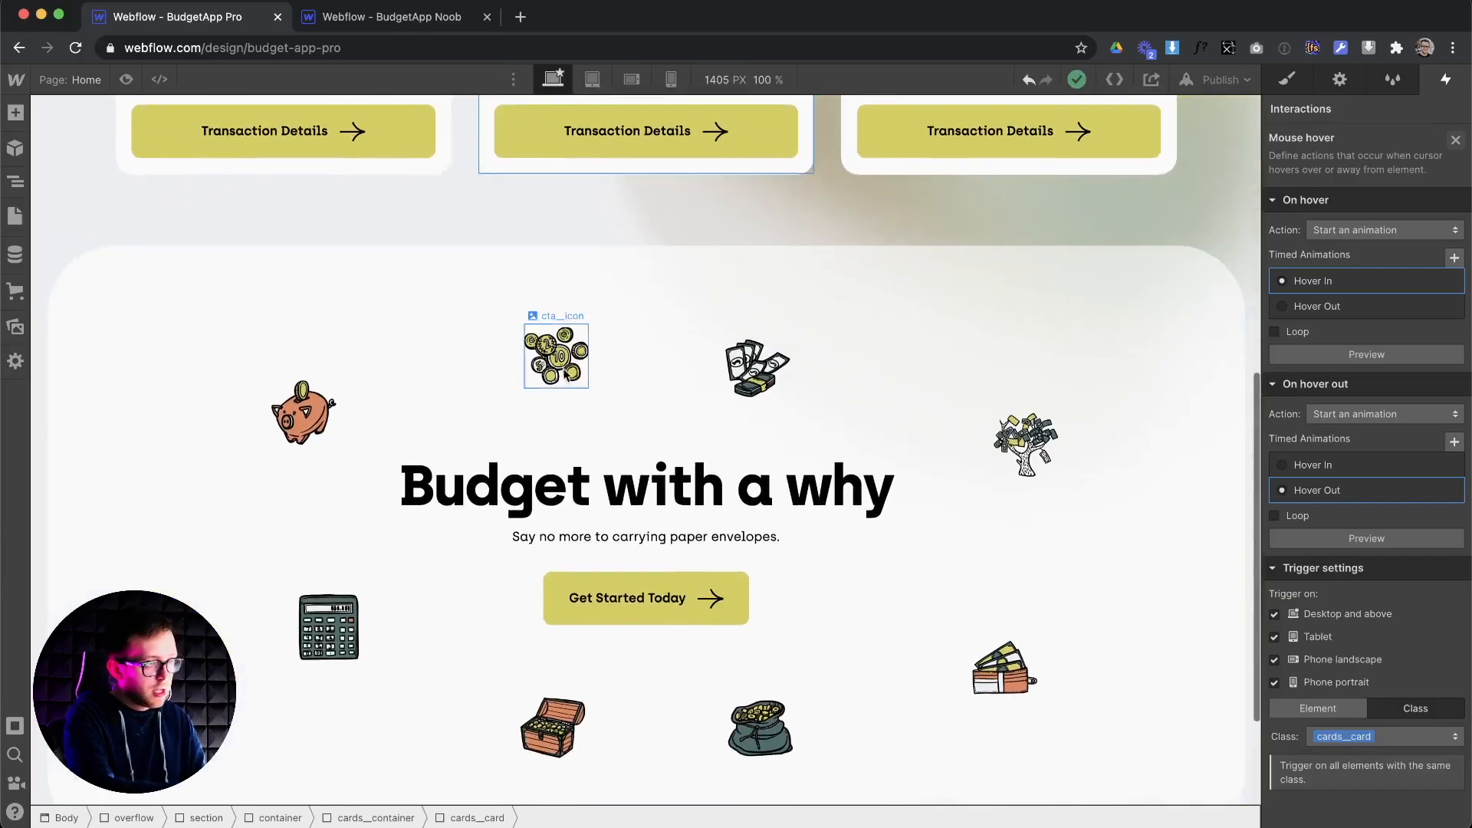
click(1288, 80)
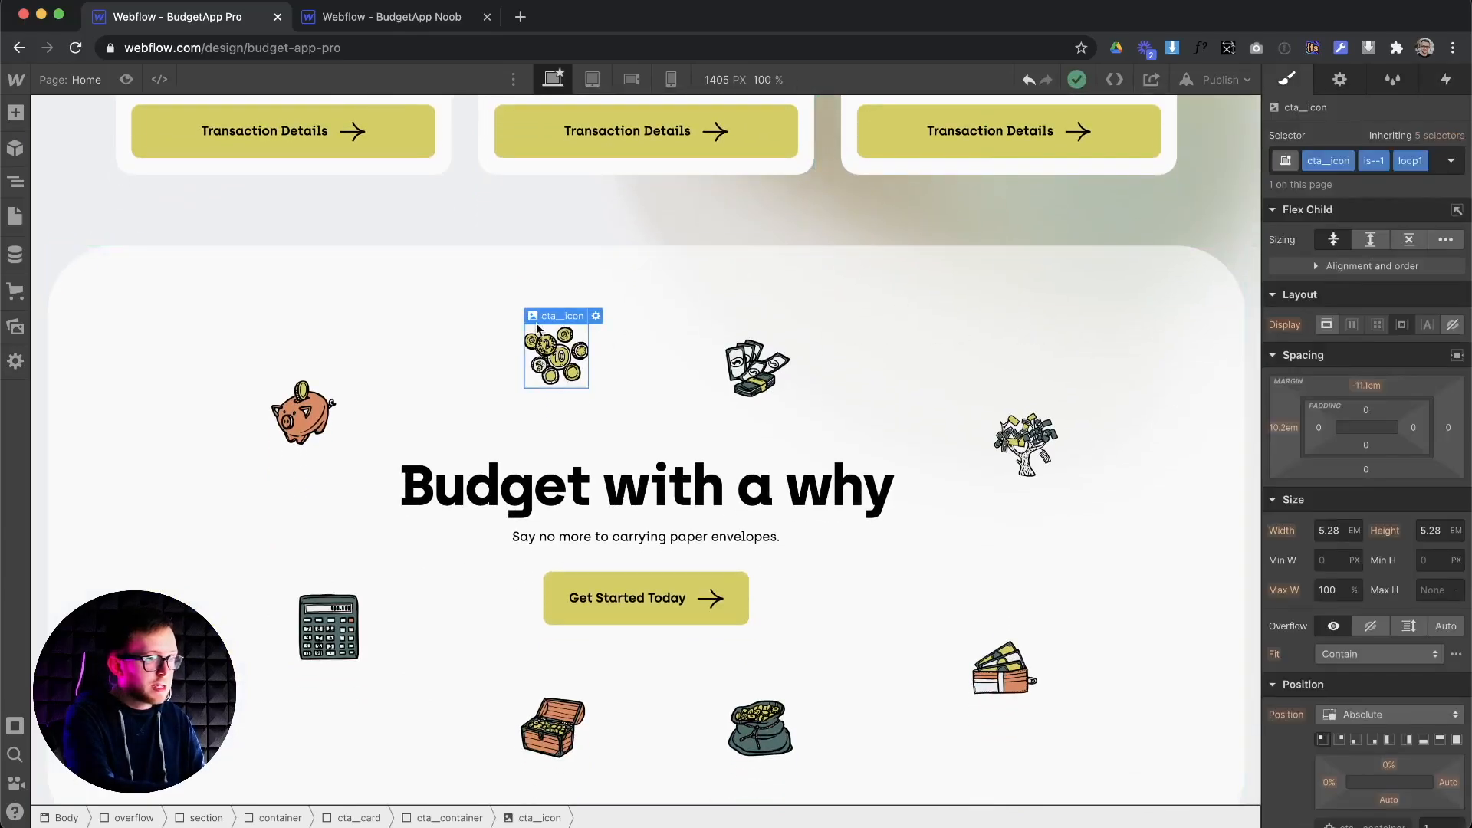
click(14, 111)
drag(59, 489, 1135, 270)
click(1320, 163)
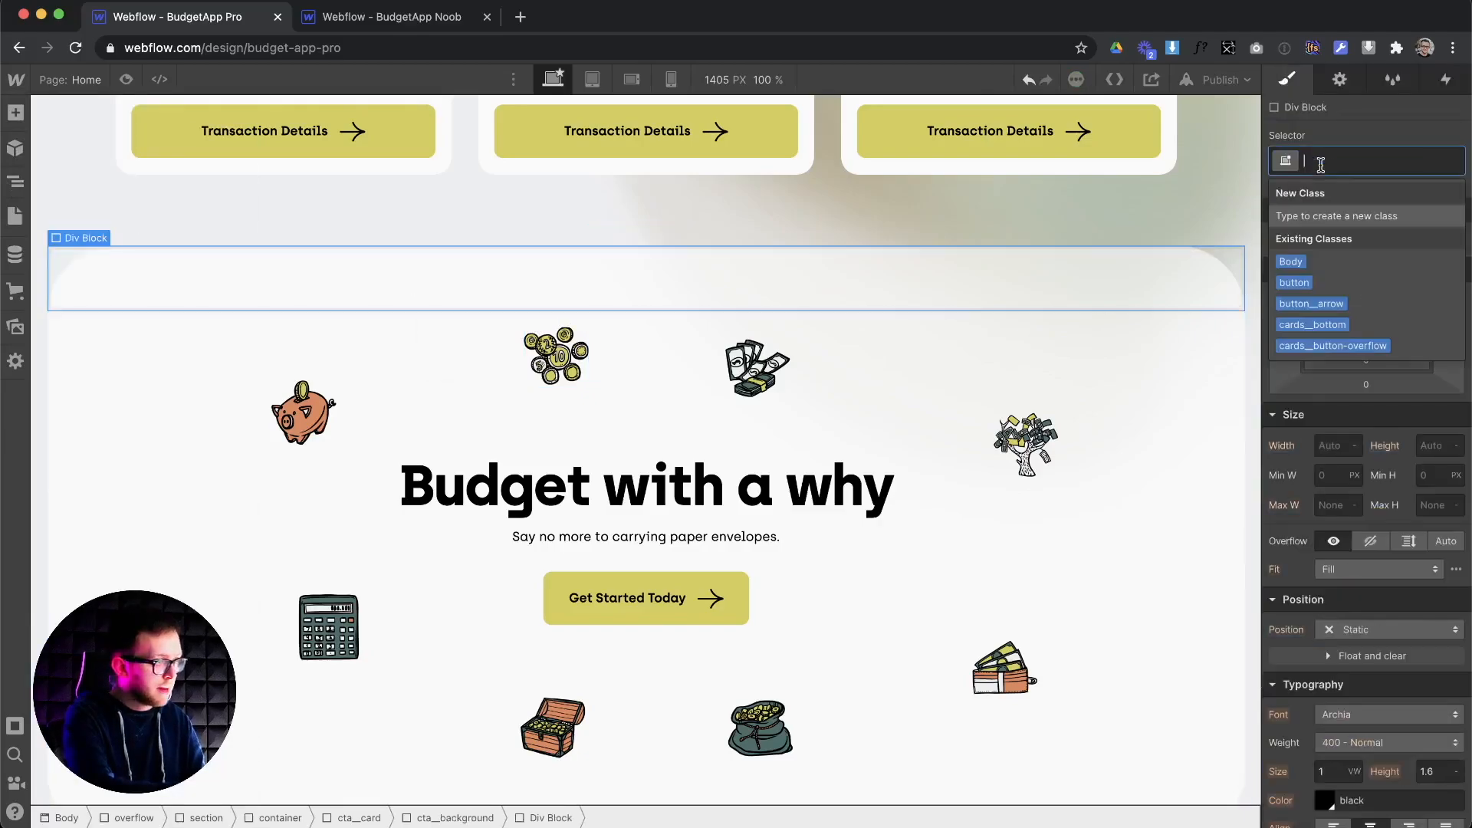
text(loop)
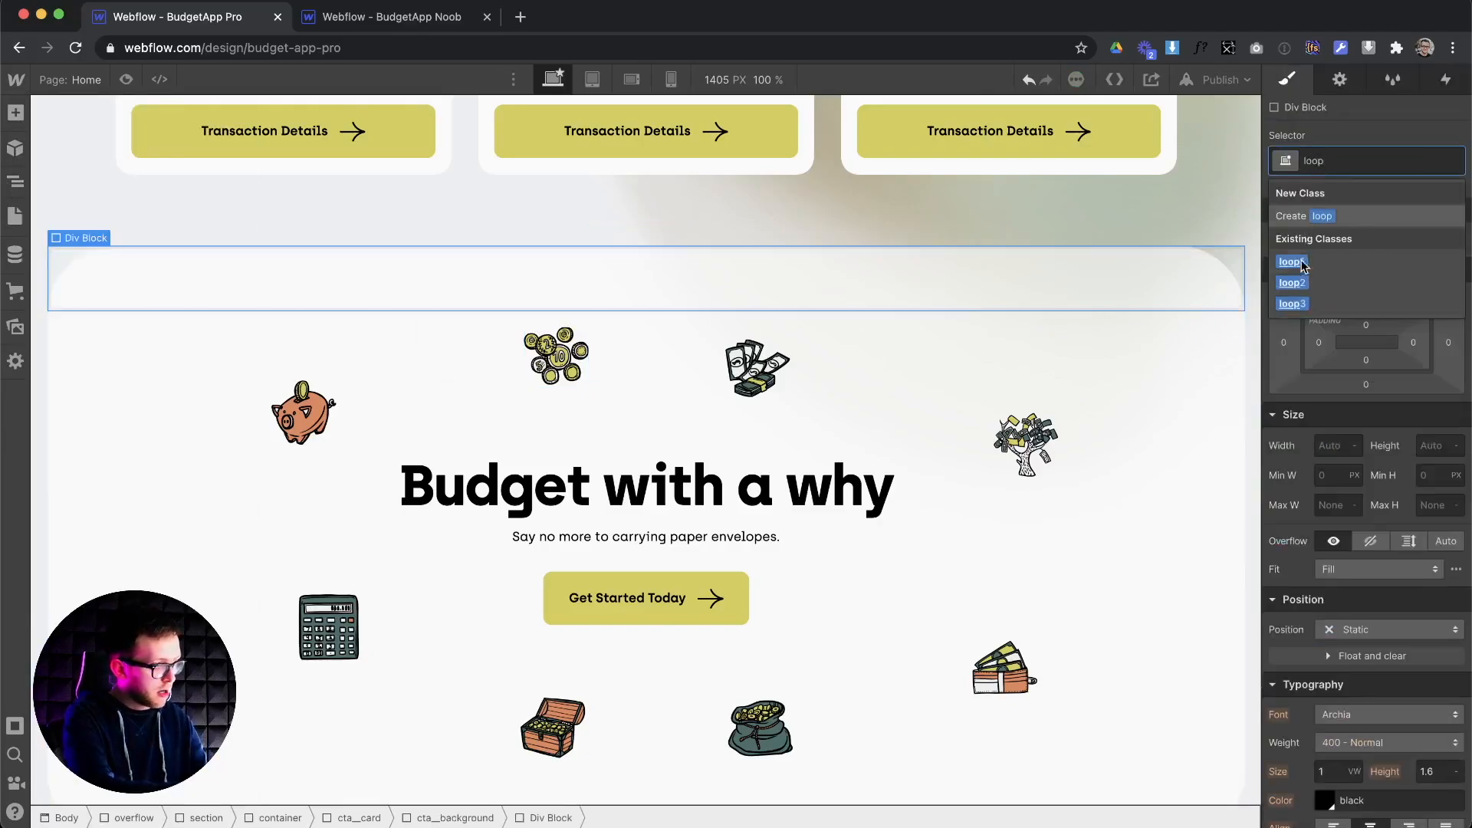
click(1293, 262)
Duplicate the loop1 div block and replace the copy's class with the existing class loop2
right_click(551, 302)
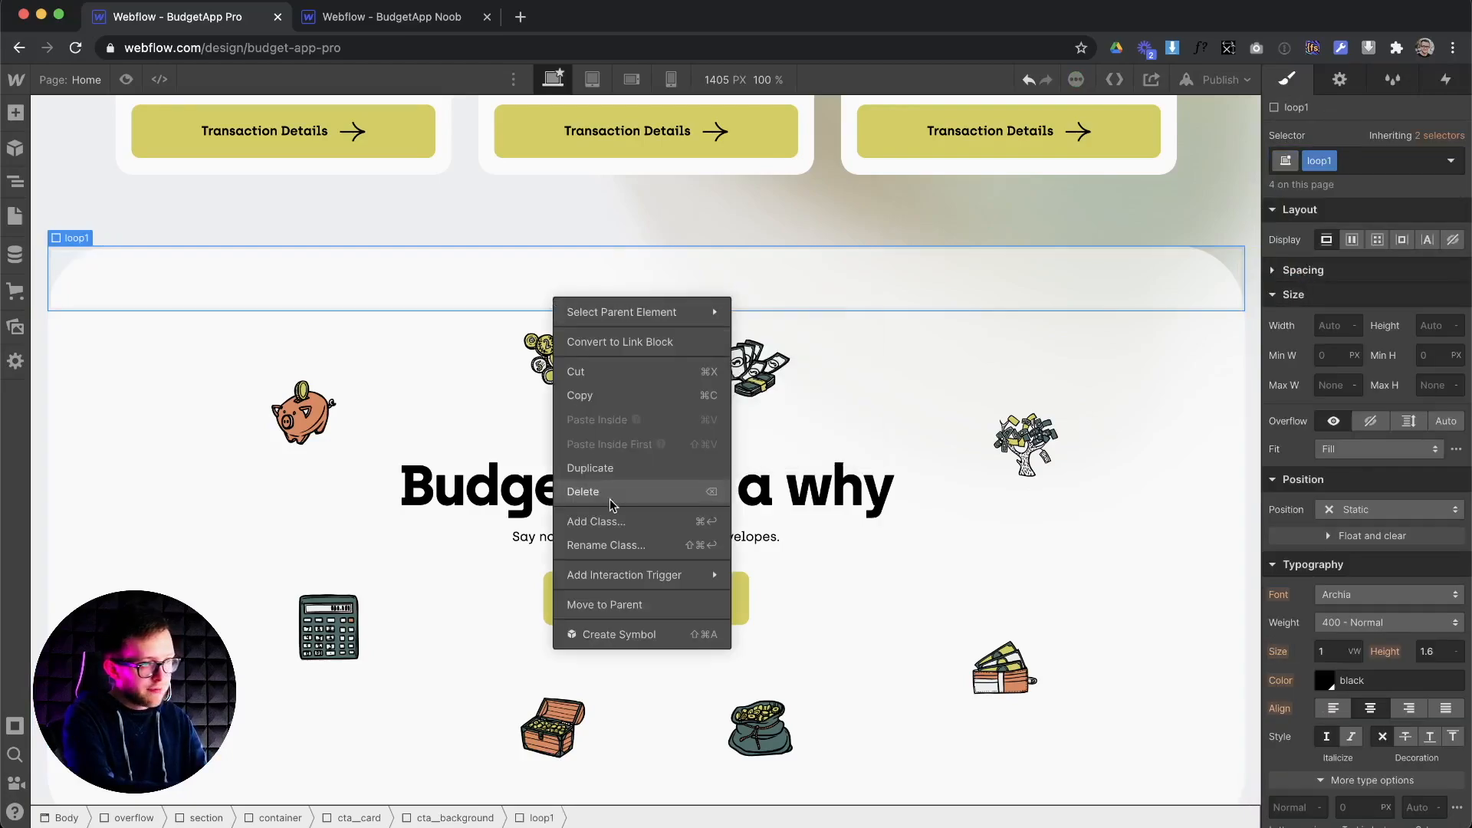
click(605, 468)
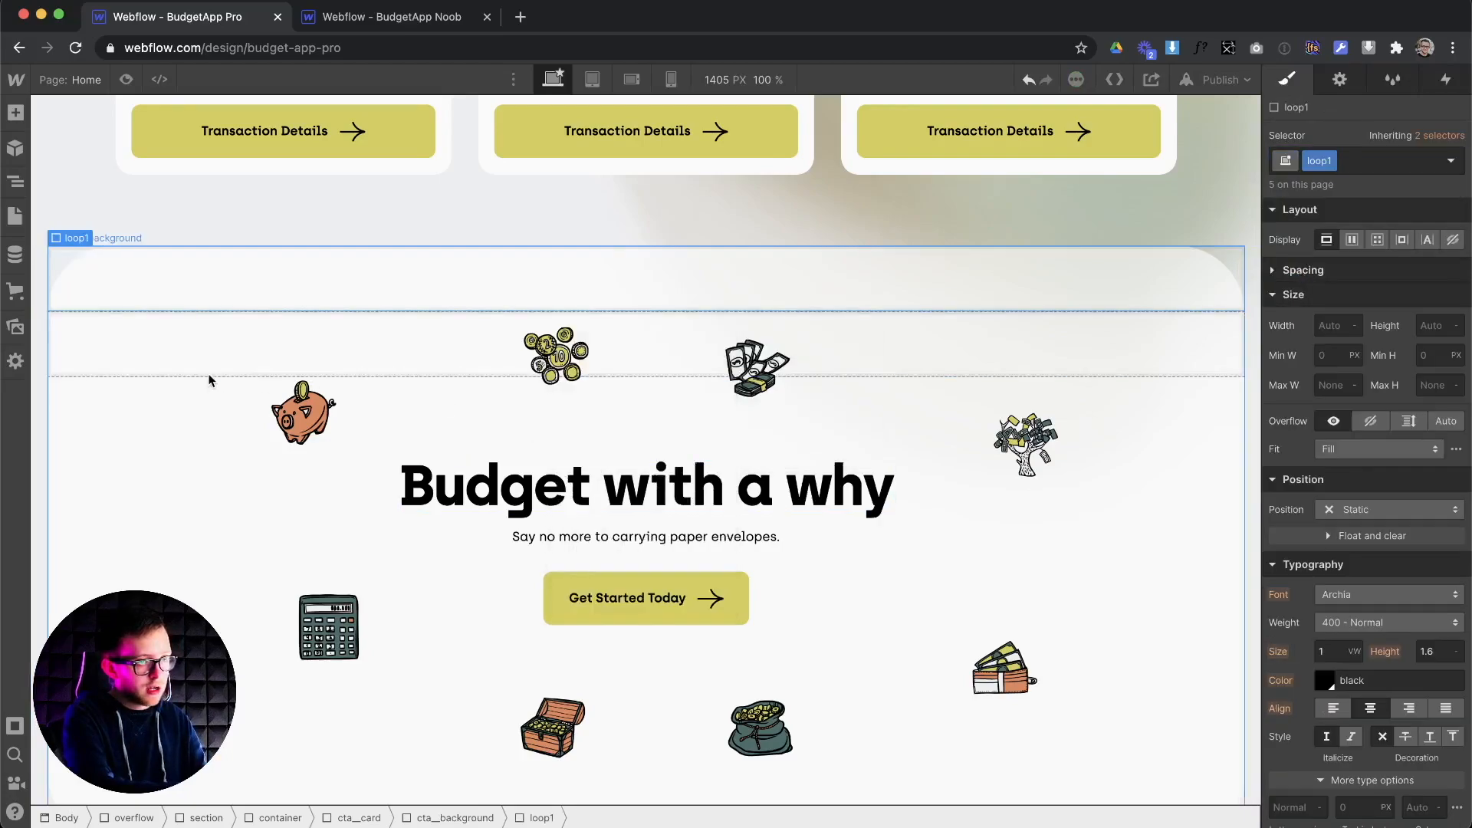
click(1358, 161)
key(BackSpace)
text(loop)
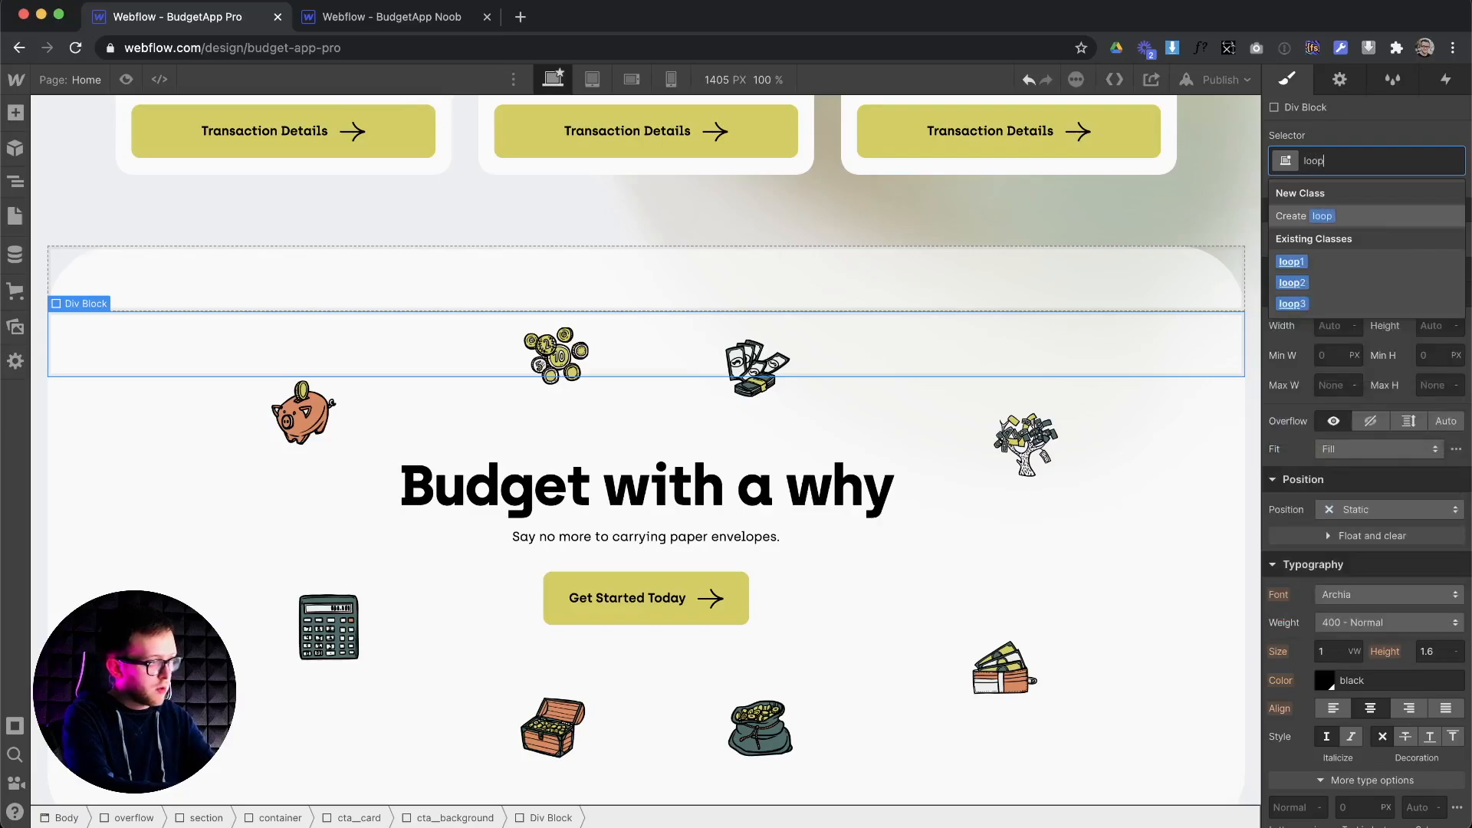
click(1333, 282)
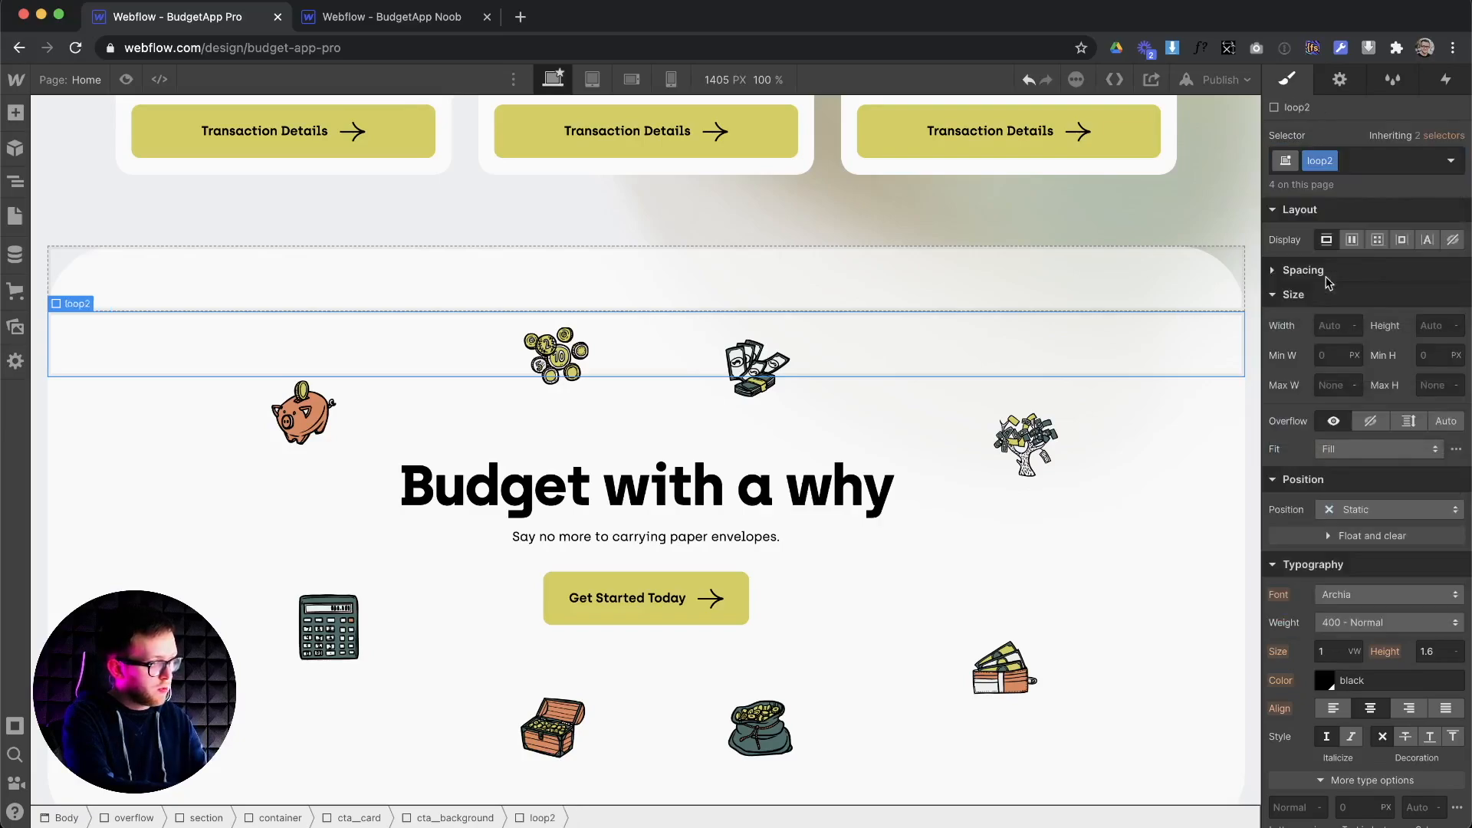
Duplicate the loop2 div block and replace the copy's class with the existing class loop3
right_click(381, 359)
click(418, 524)
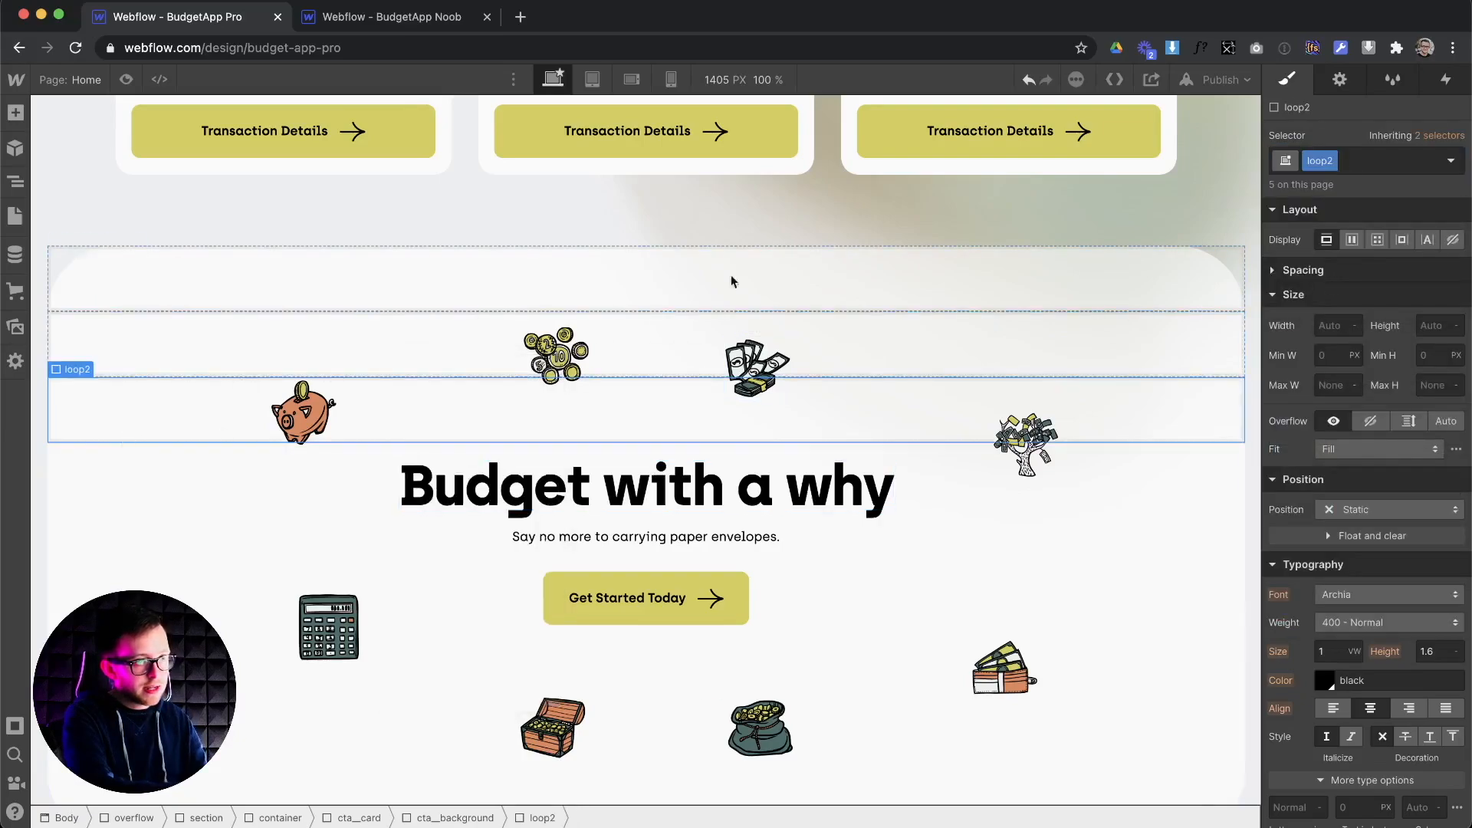
click(1343, 171)
key(BackSpace)
text(loop)
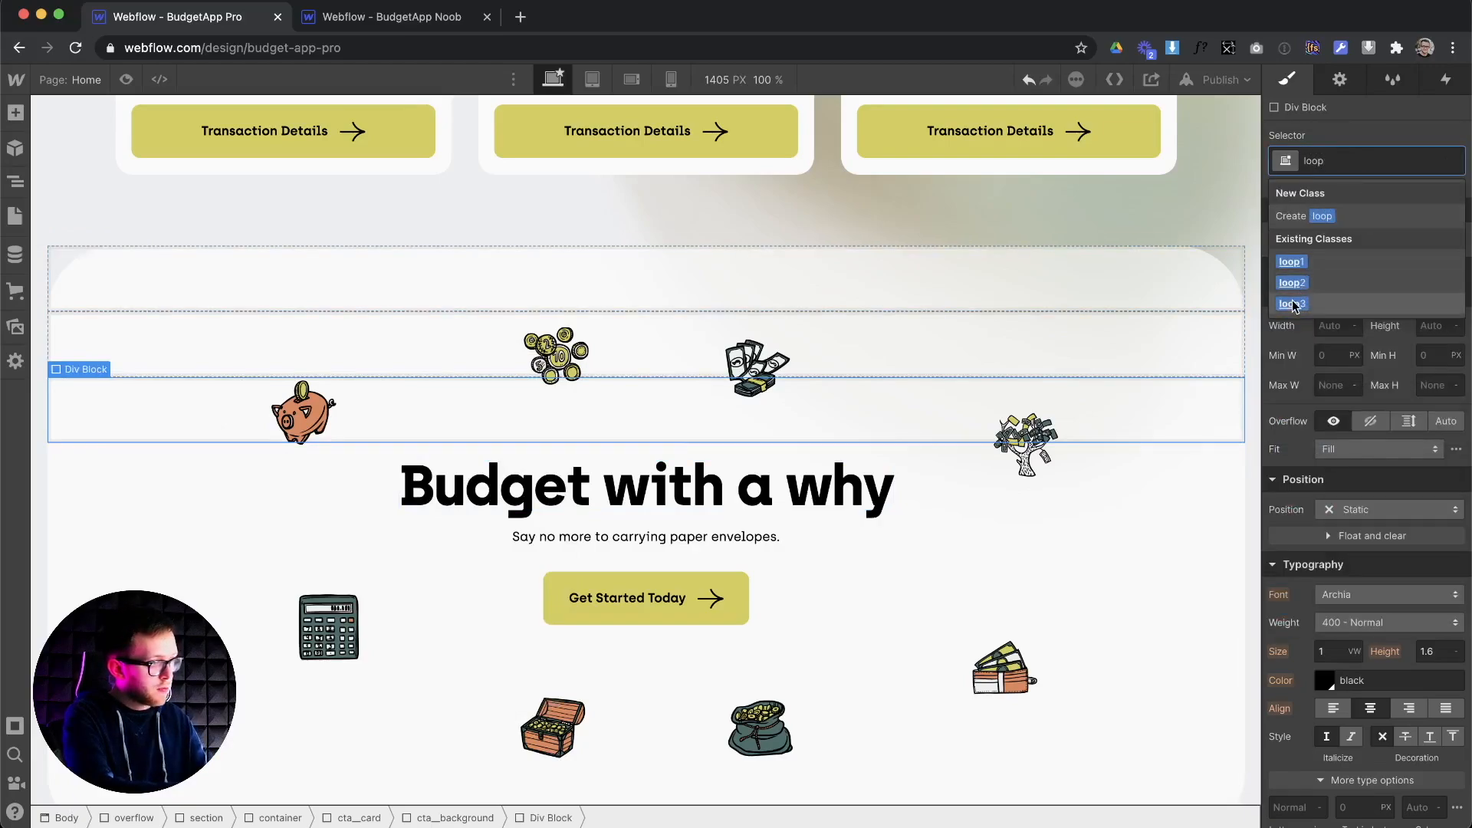
click(1293, 304)
Inspect which loop class is assigned to the cta__icon images and to the div blocks in the Budget with a why section
click(529, 351)
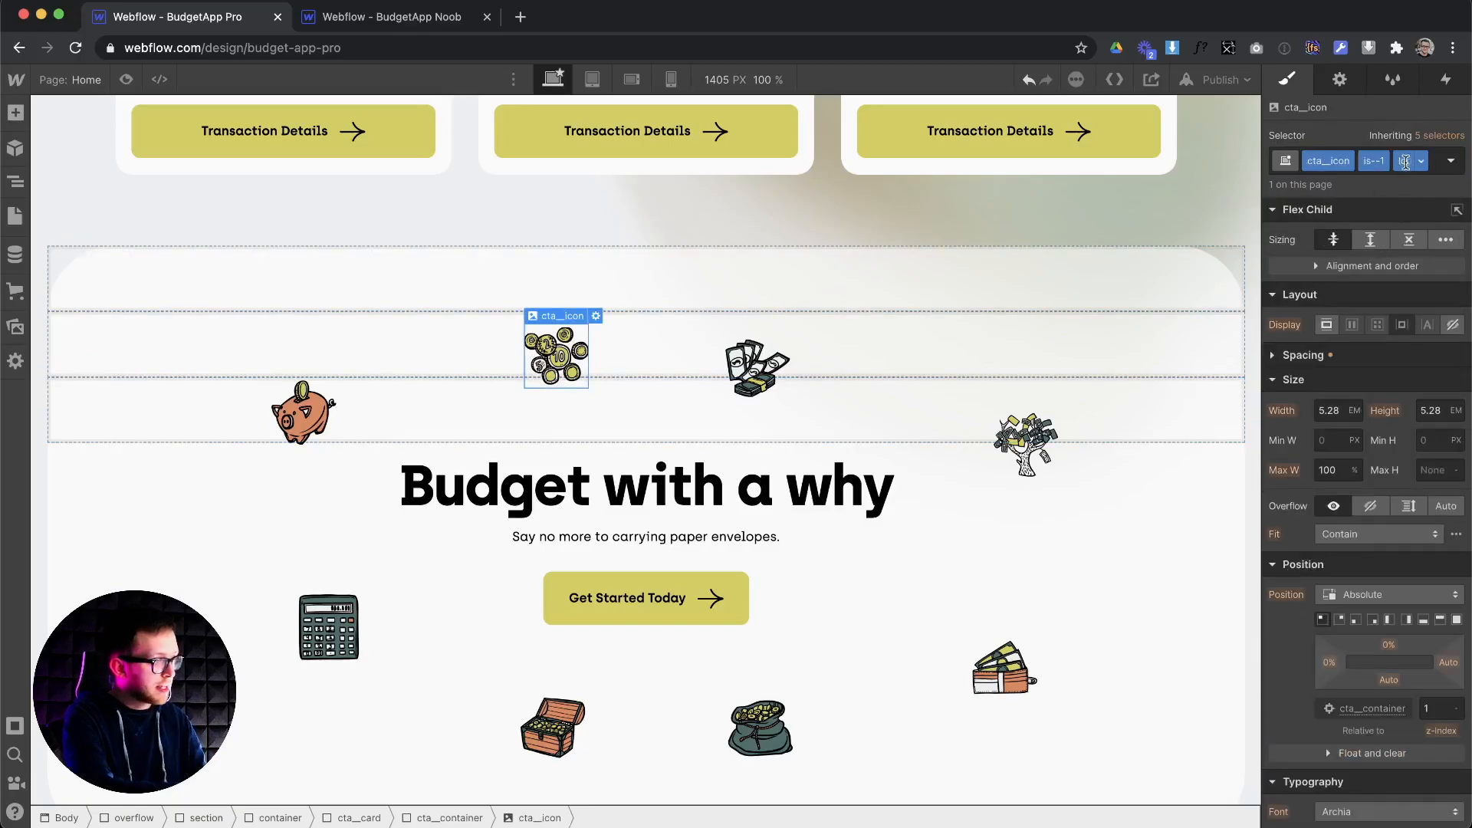
click(744, 376)
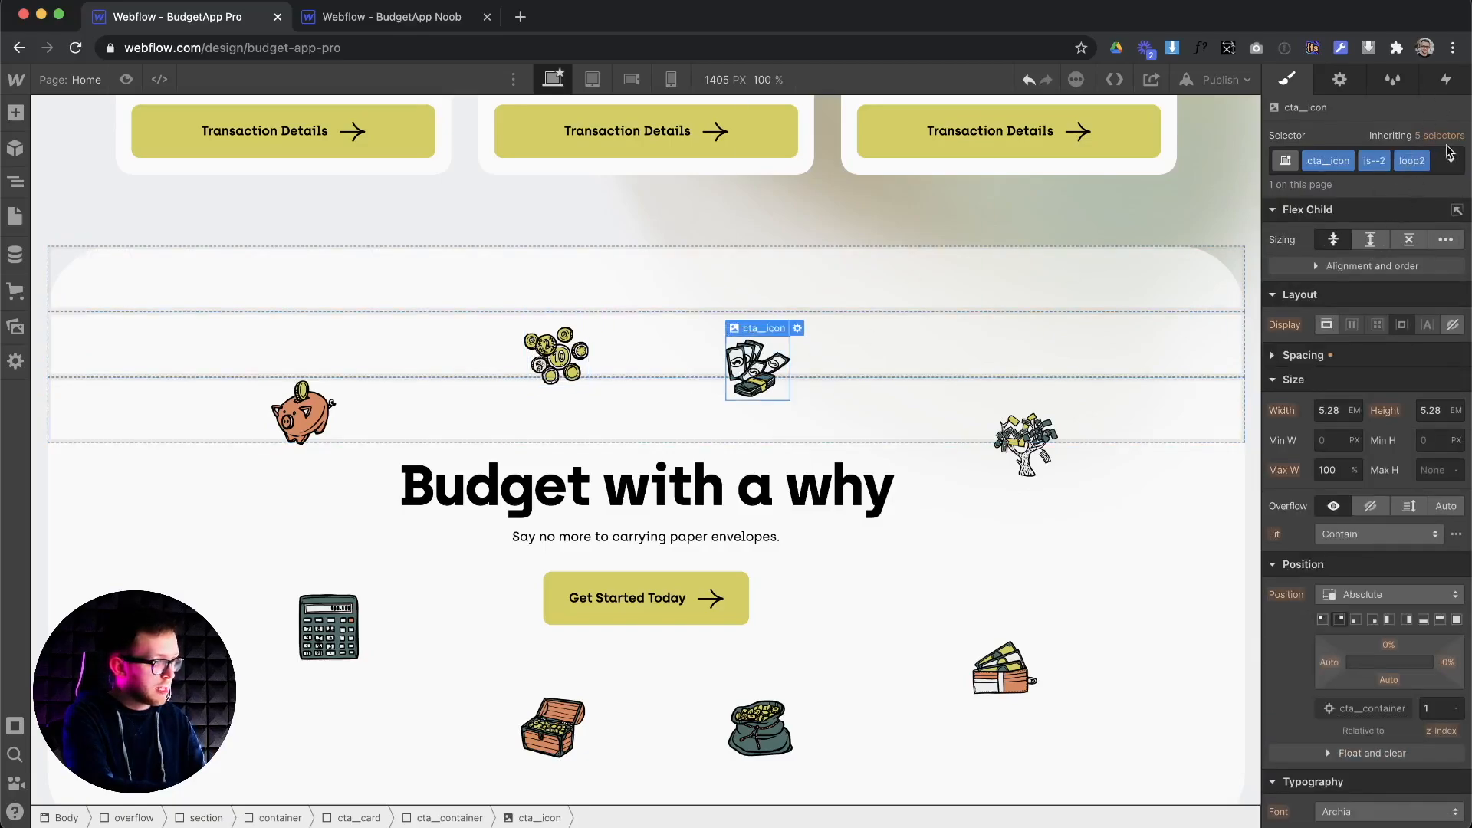
click(1031, 452)
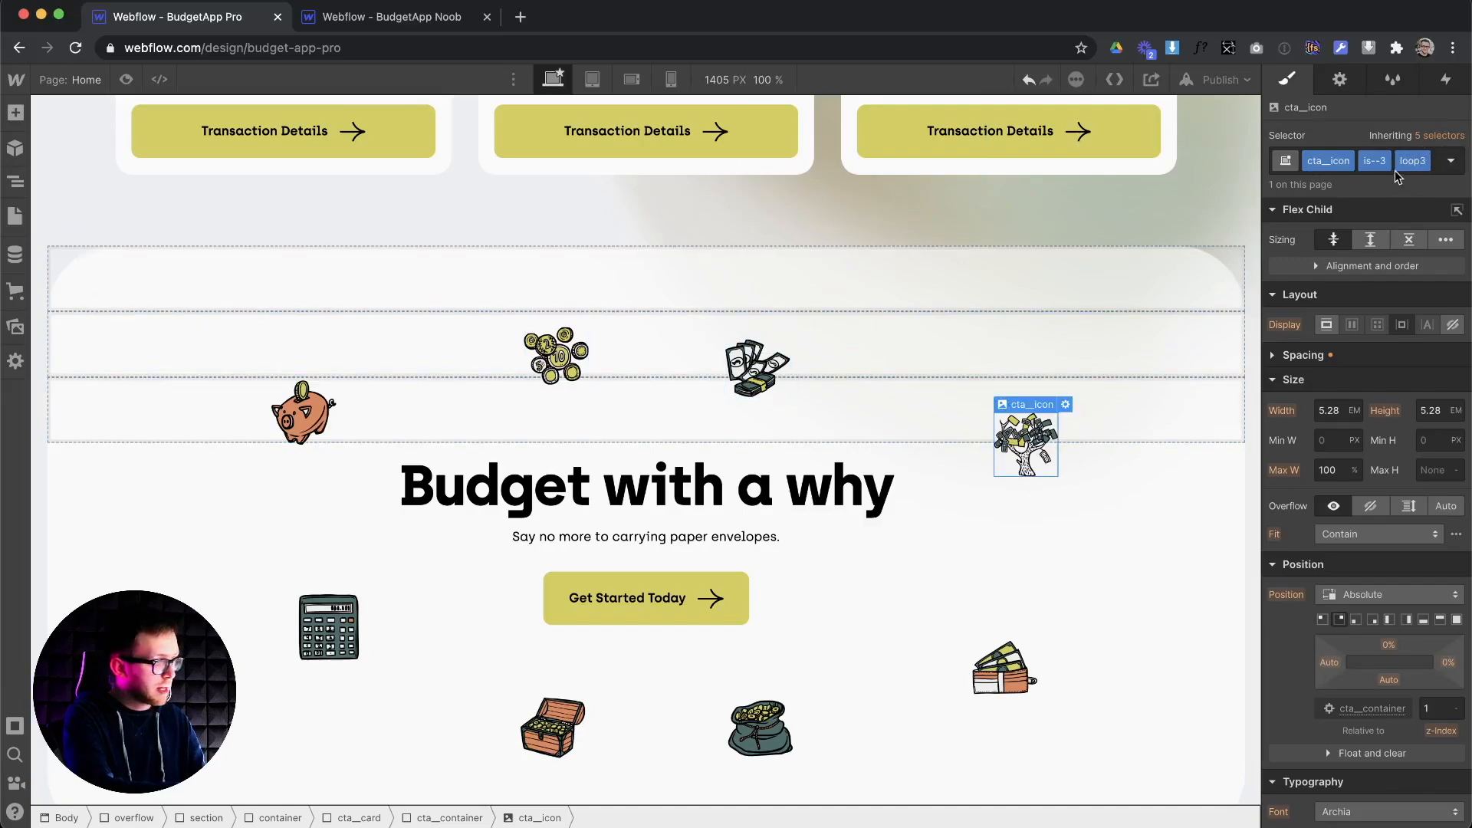
click(1005, 674)
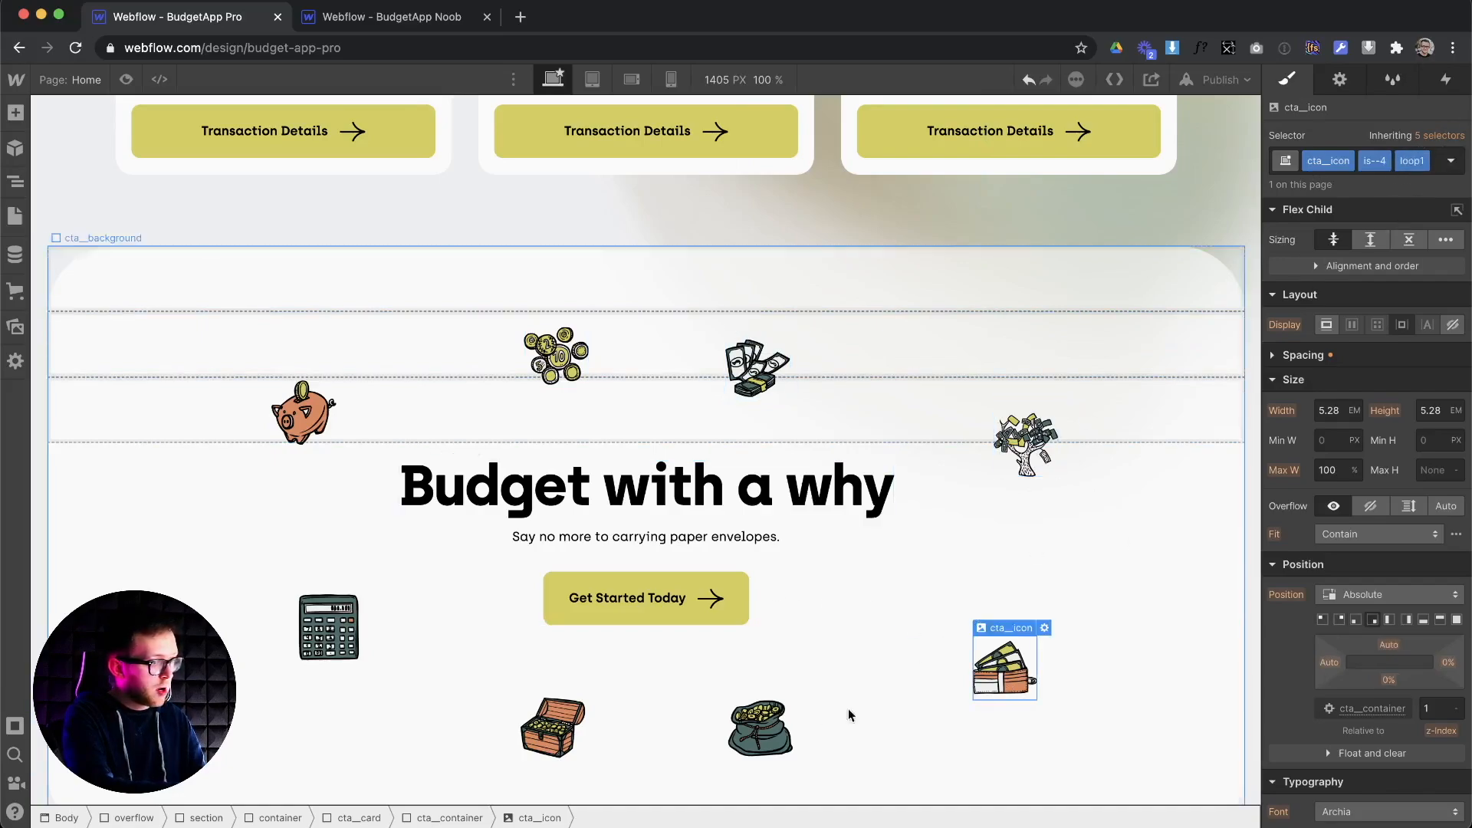
click(564, 729)
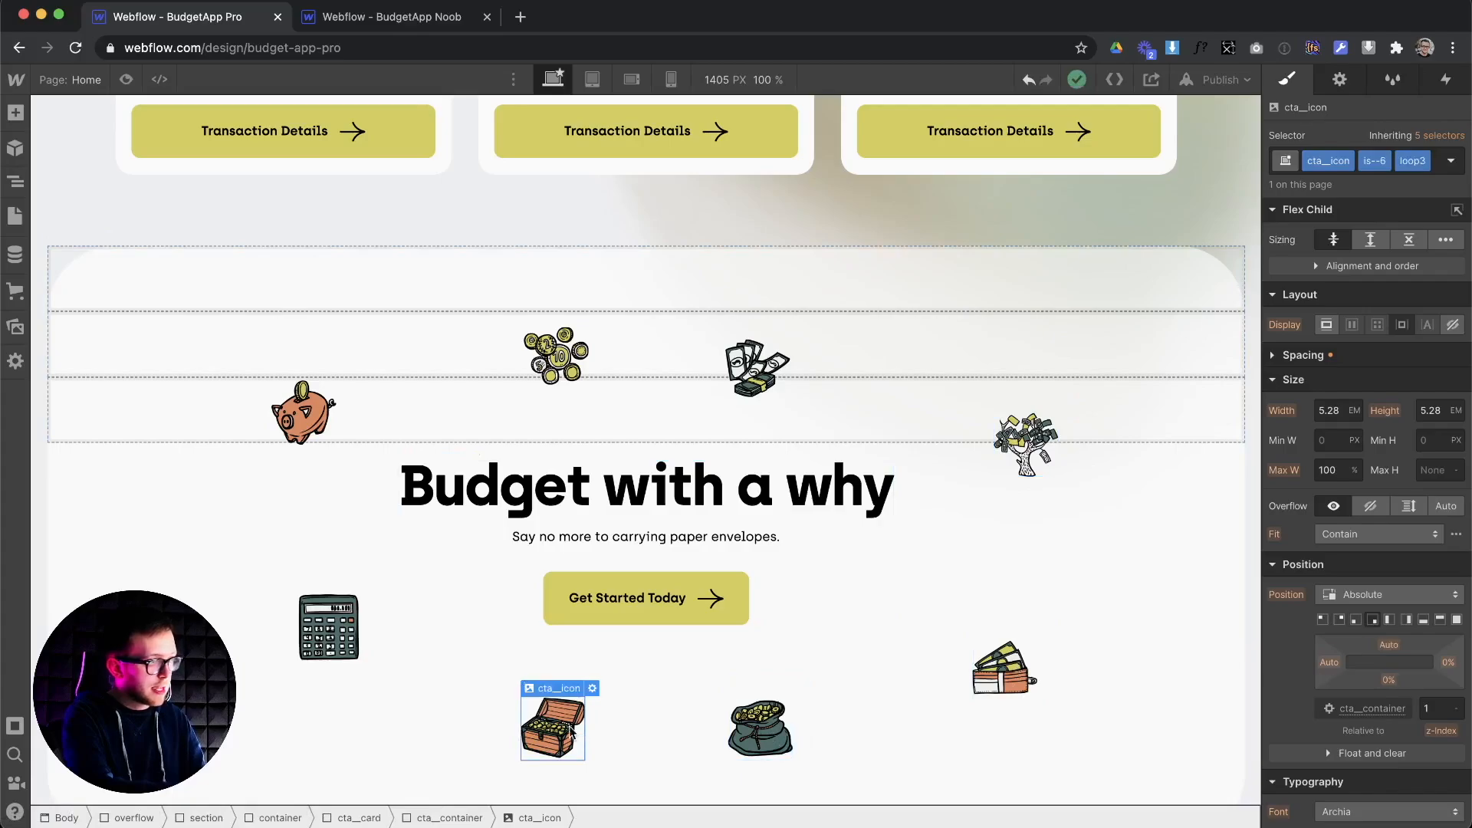
click(320, 611)
click(301, 420)
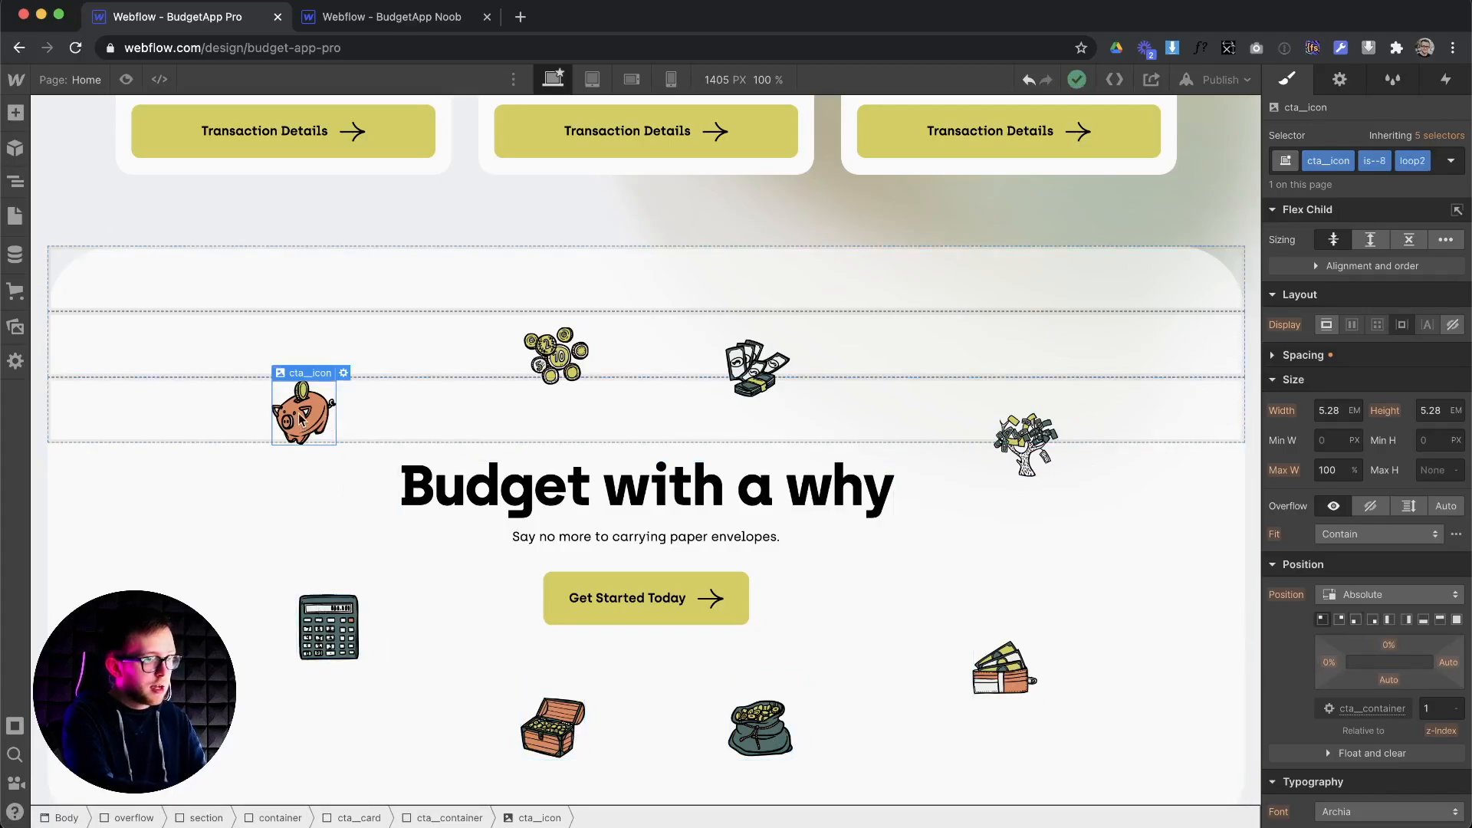
click(89, 281)
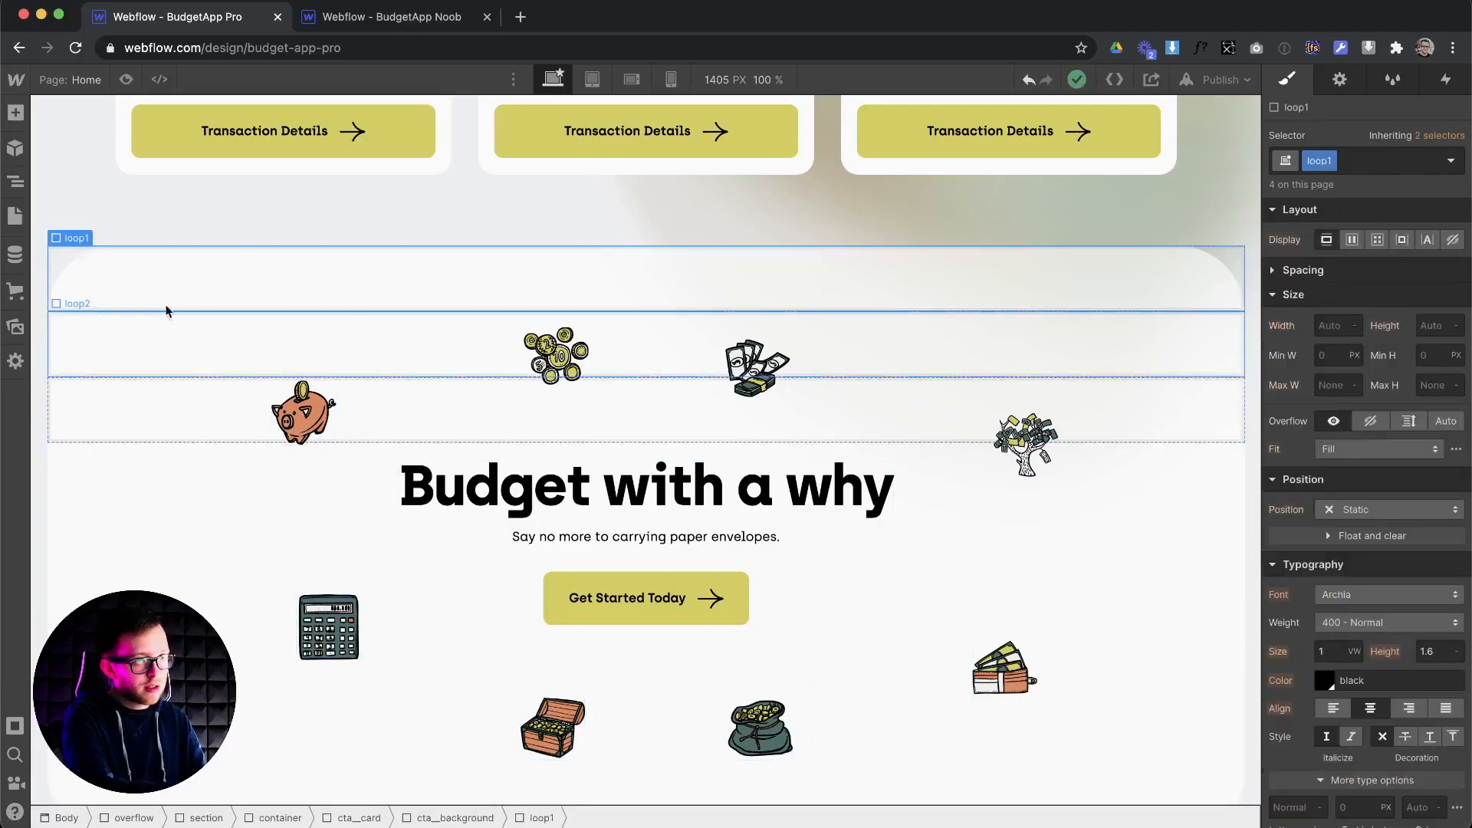
click(67, 373)
With the loop1 div block selected, add a Page load trigger that starts an animation when the page starts loading
click(81, 277)
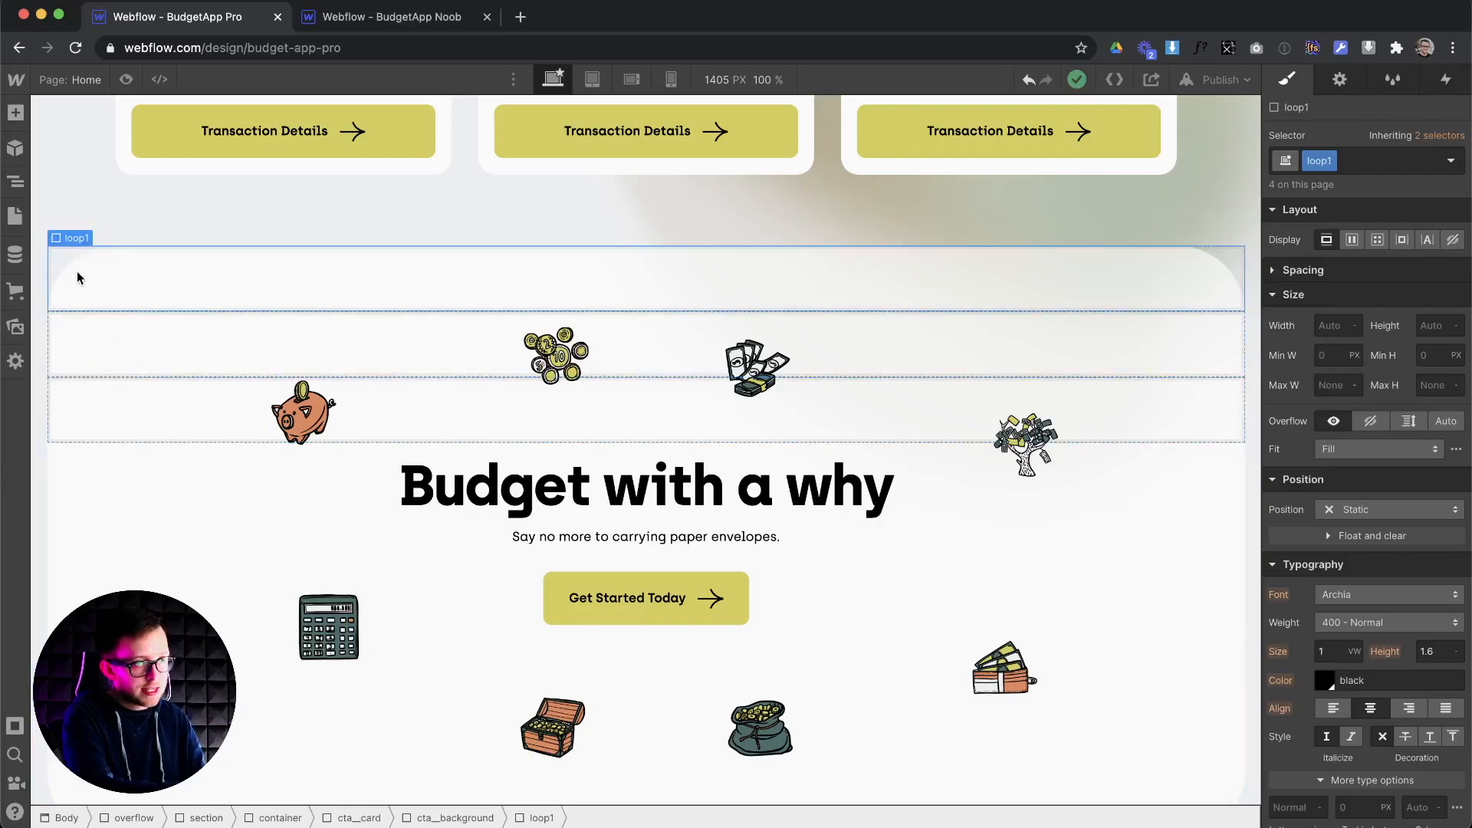
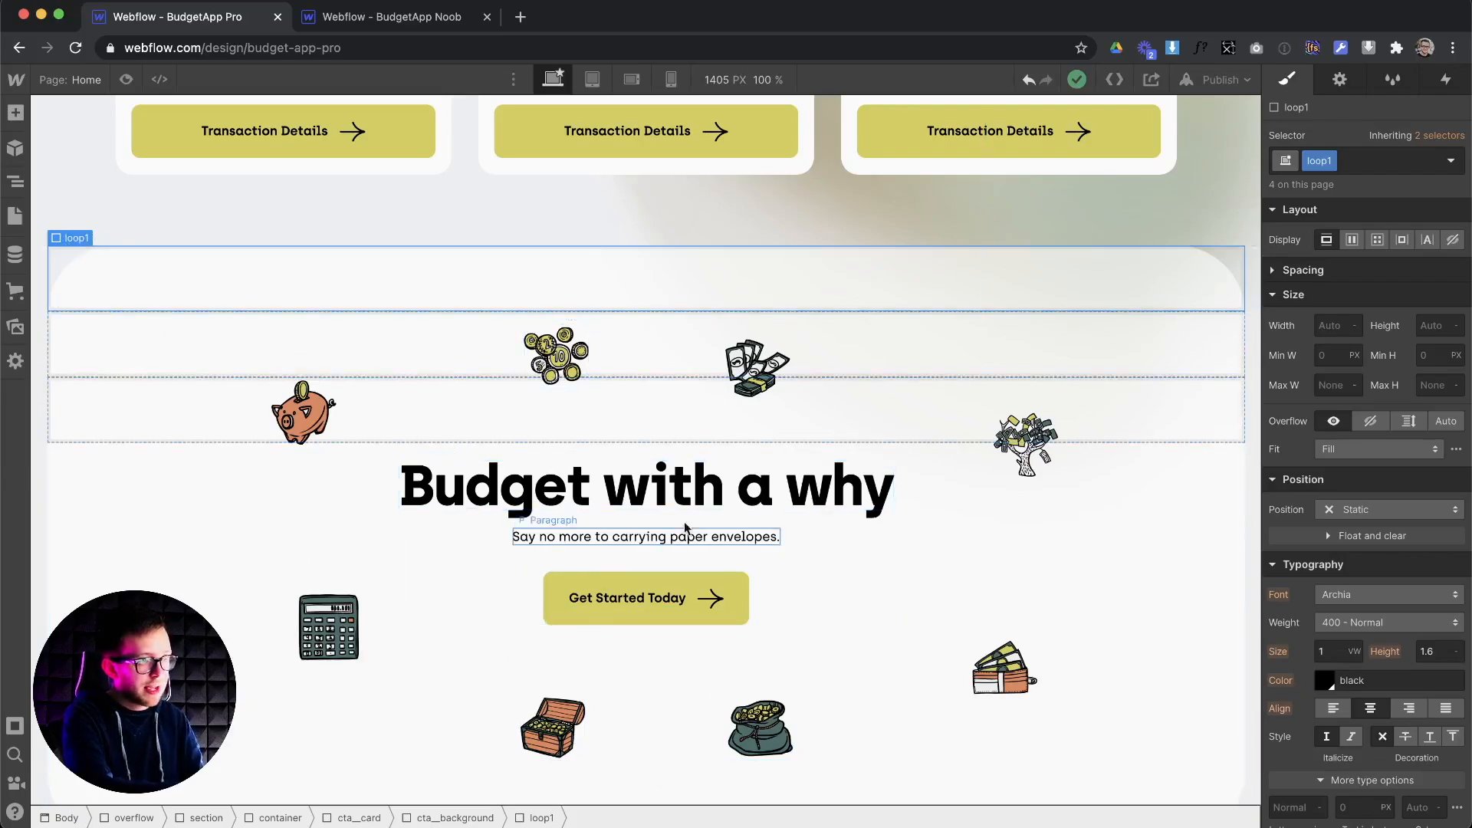
click(1447, 81)
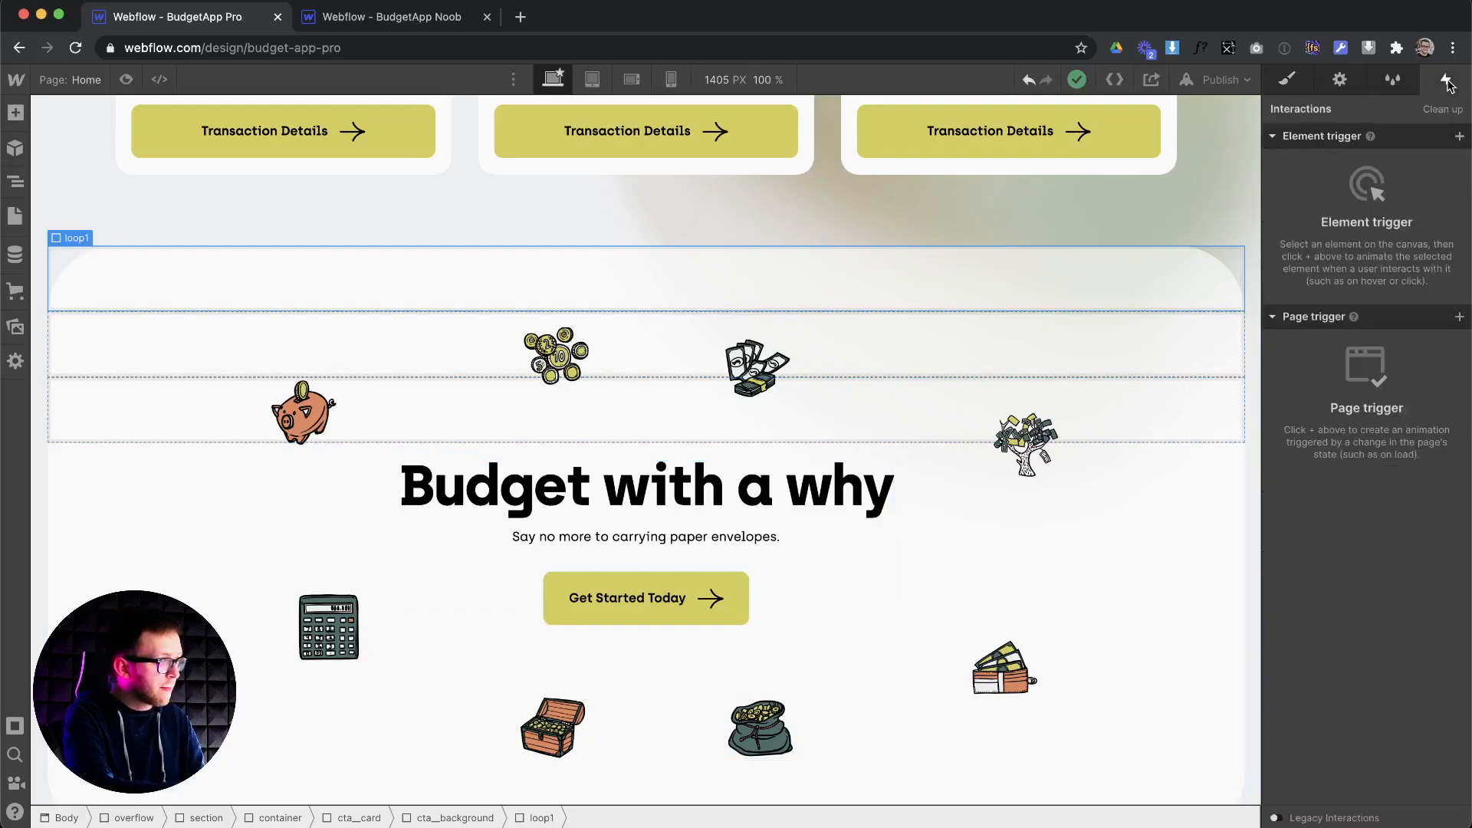
click(1457, 318)
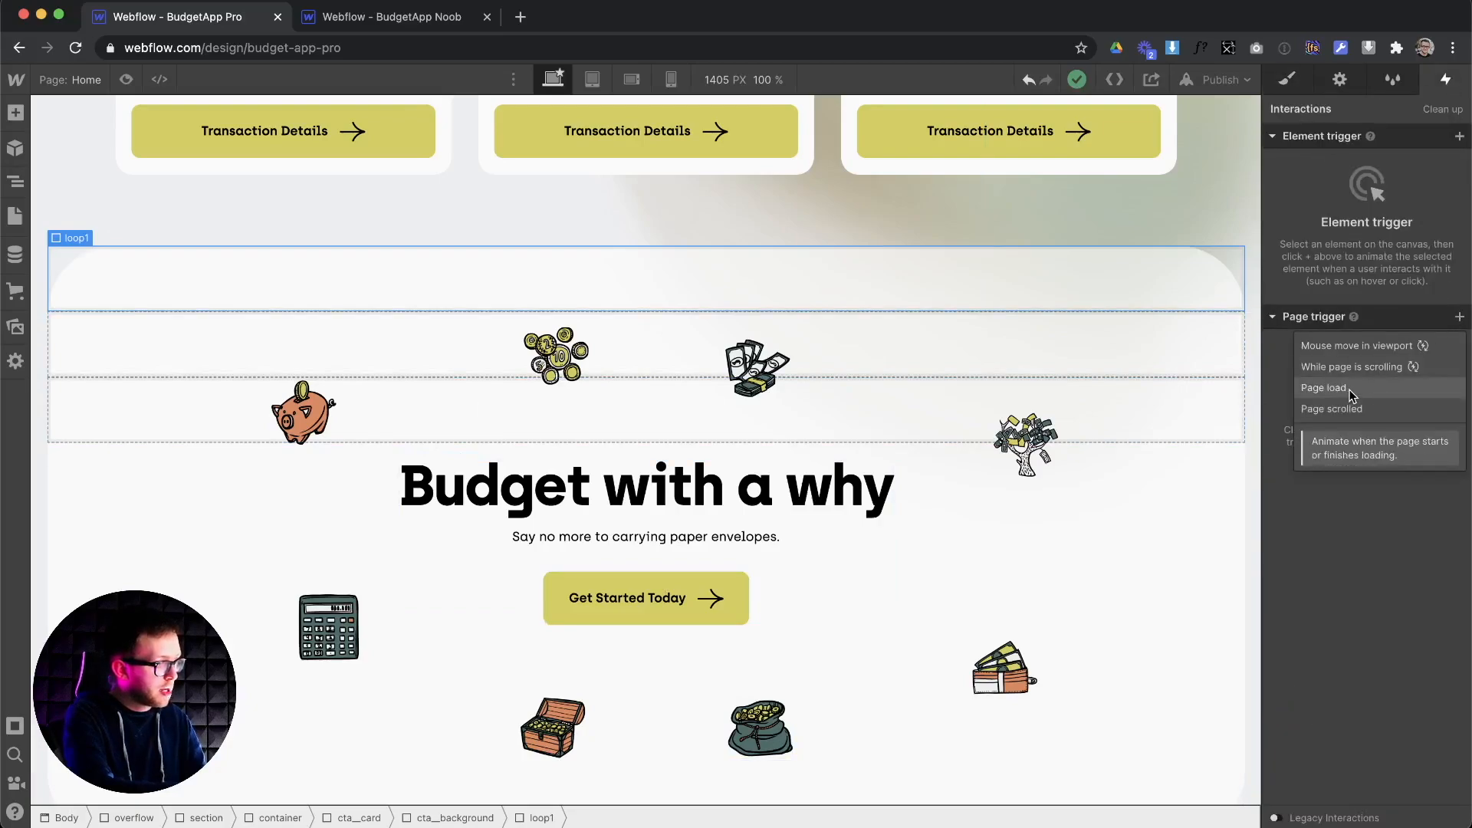
click(1324, 388)
click(1376, 230)
click(1395, 275)
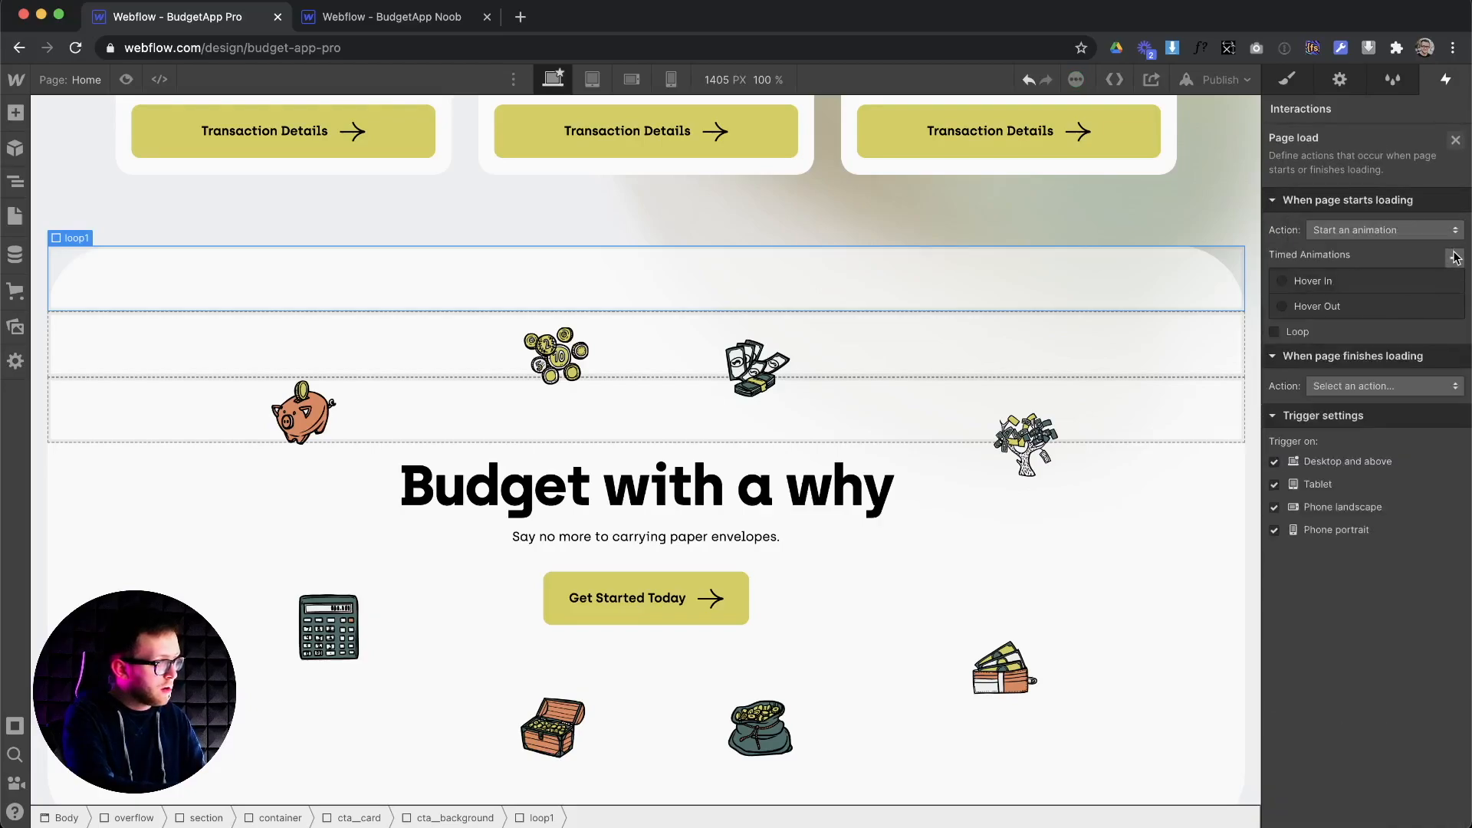
Create a new timed animation named Looping Icons for the page load trigger
click(1455, 257)
text(Looping)
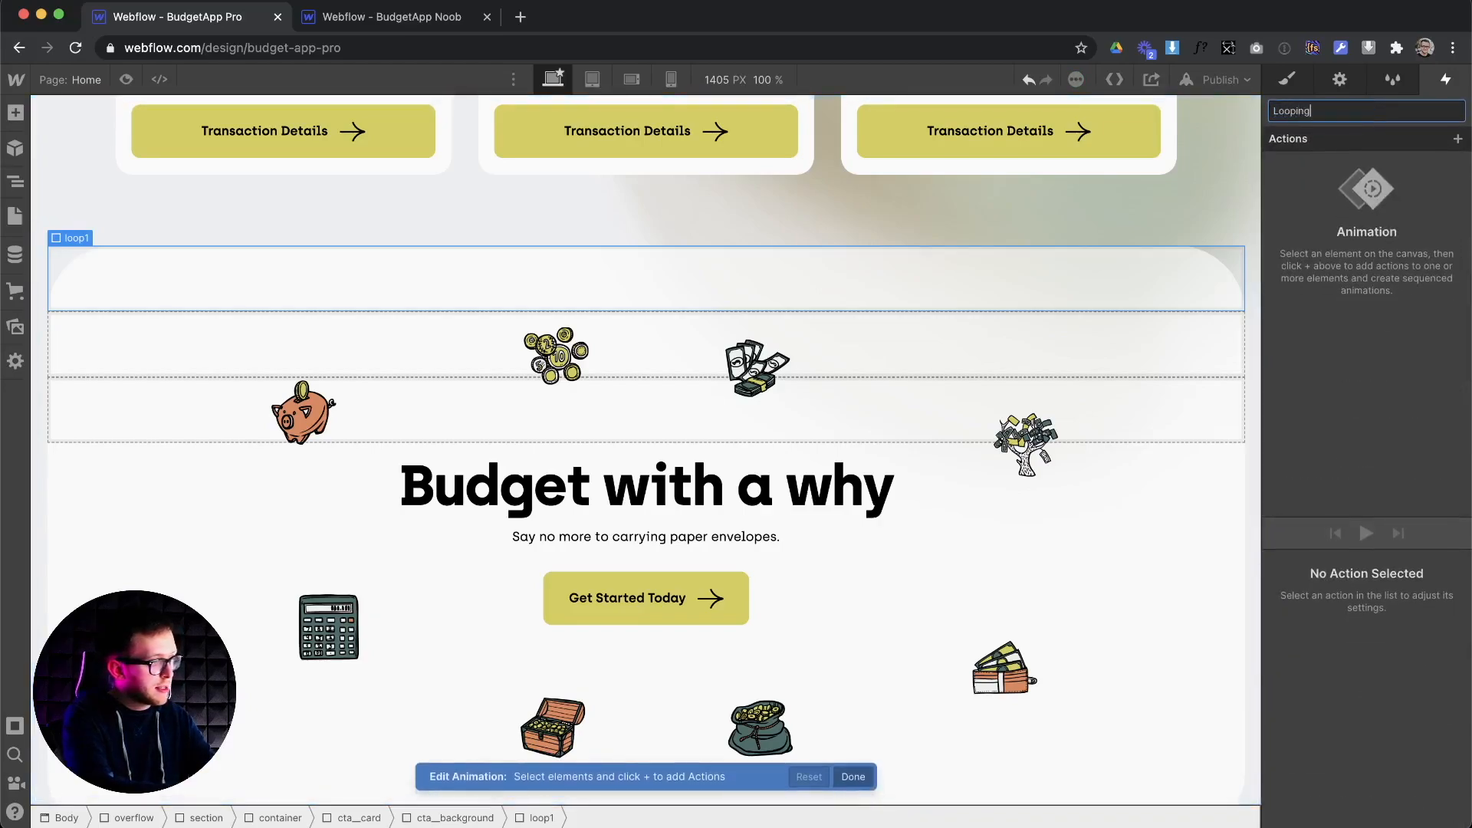
text( Icons)
key(Return)
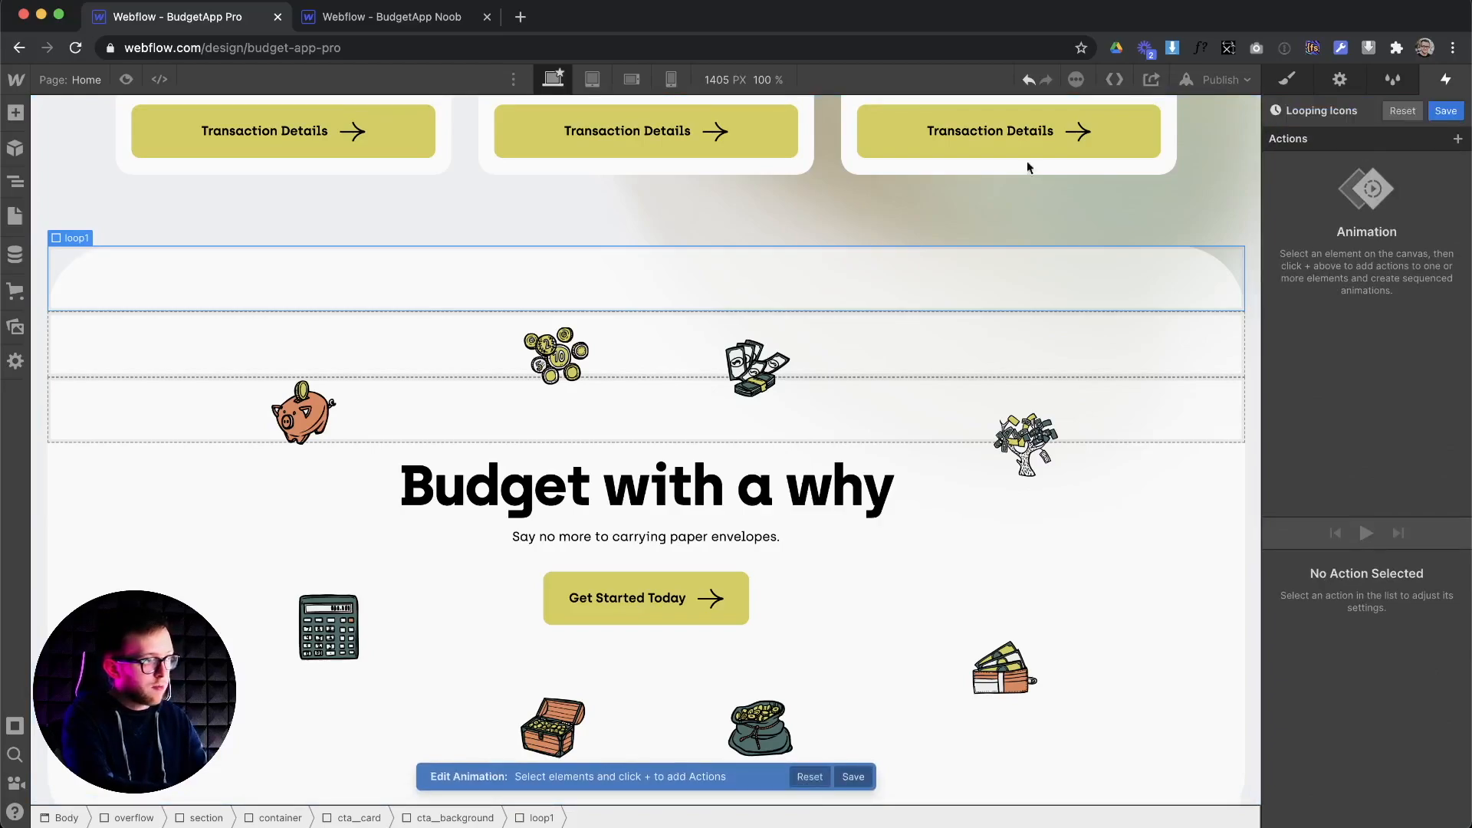
Add a Move action affecting all elements with the class loop1, with X and Y set to 0 em
click(1455, 140)
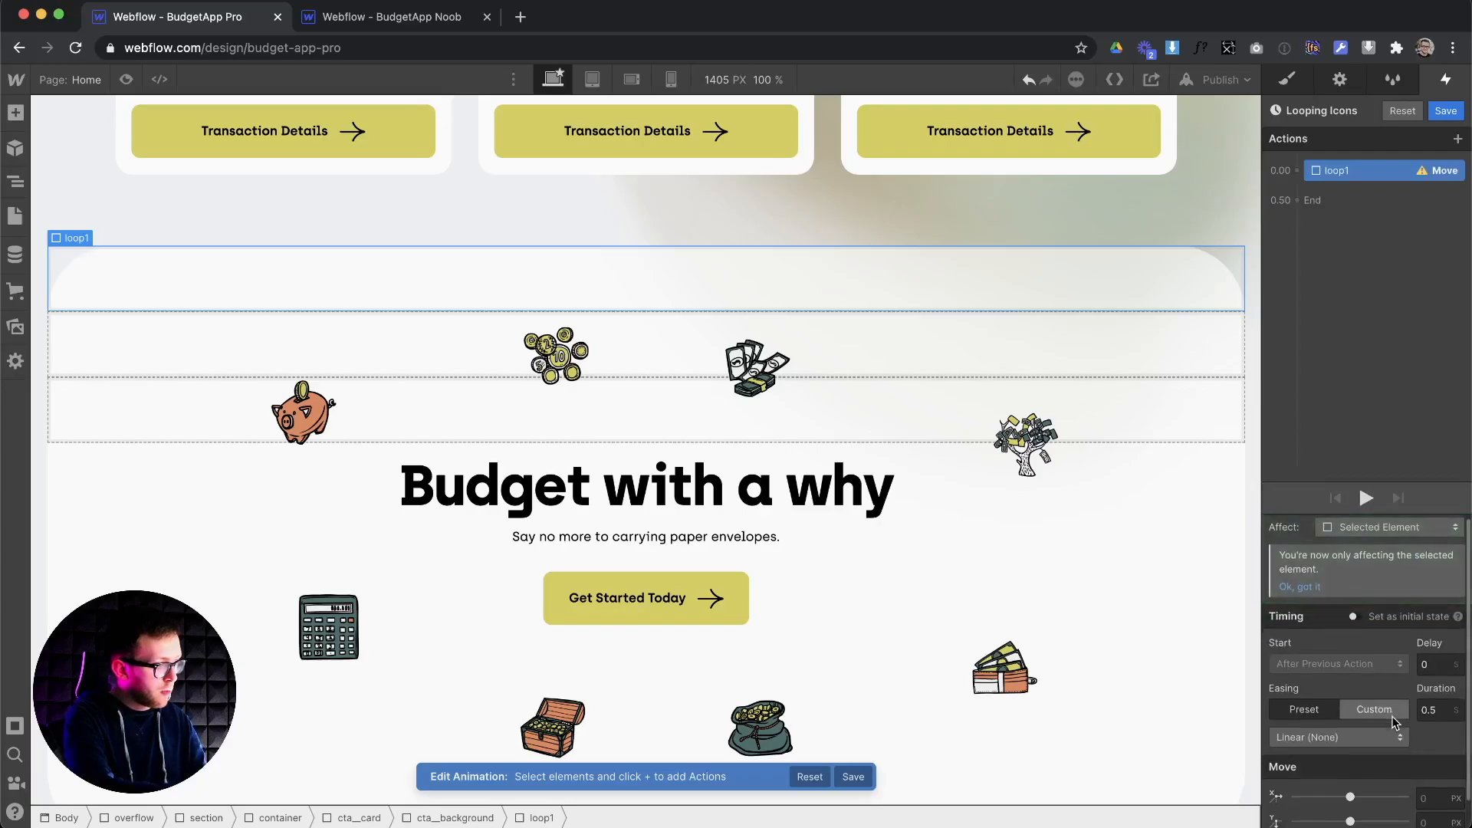
click(1373, 528)
click(1359, 545)
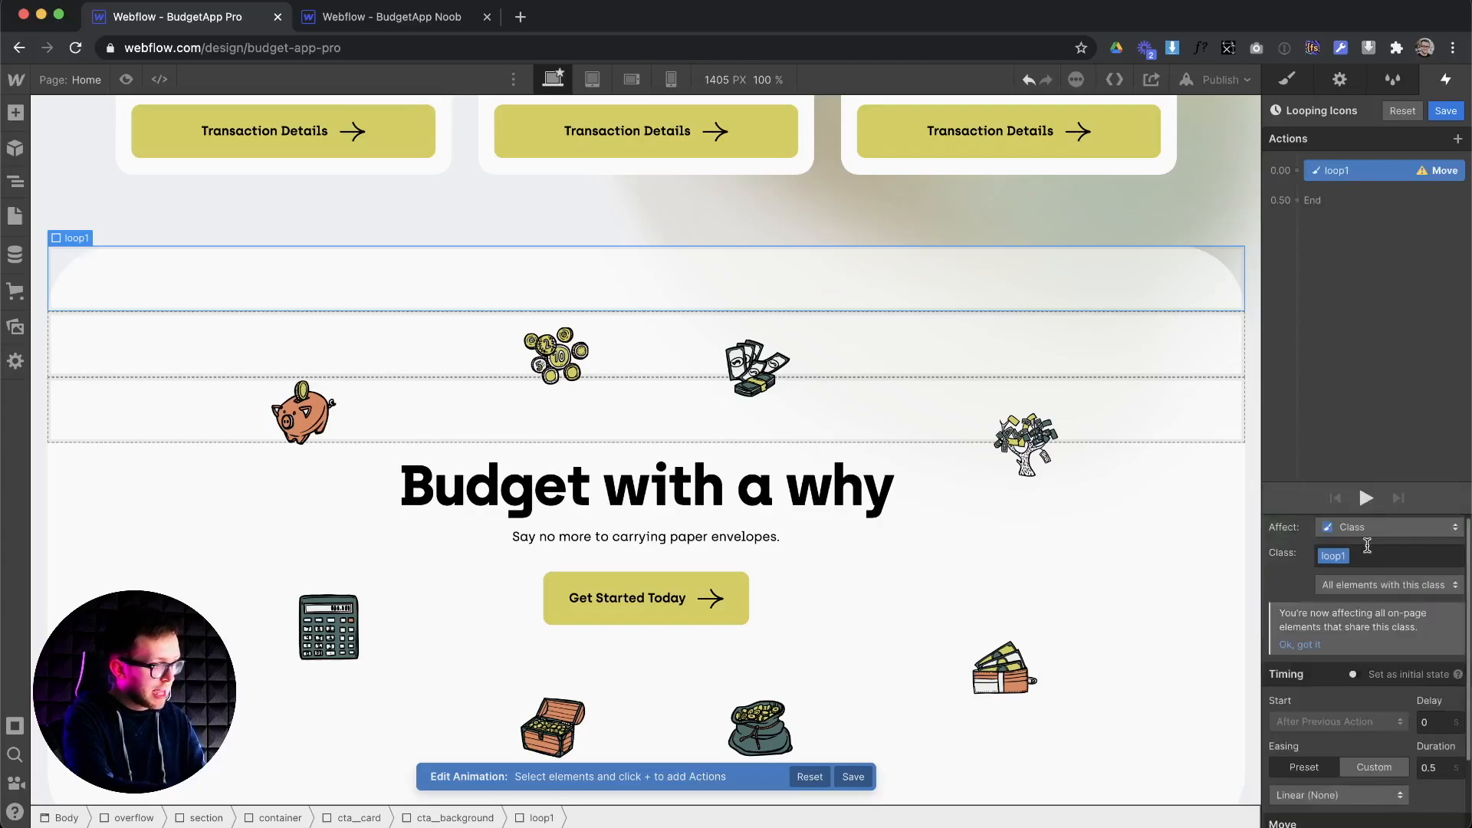
scroll(1387, 705, down, 1)
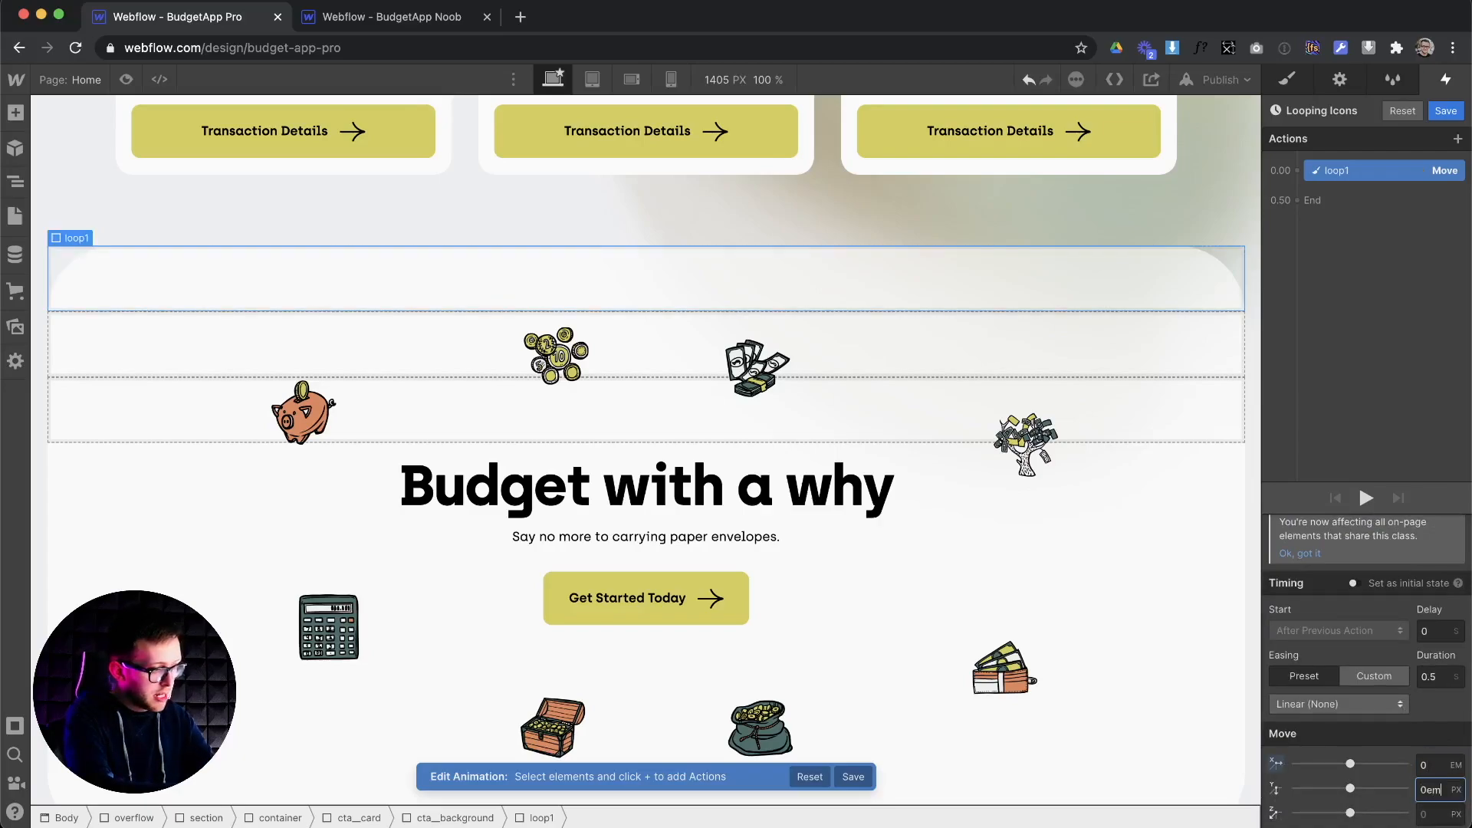
Append a second loop1 Move action at 0.50 s with X and Y set to -1 em
click(1312, 201)
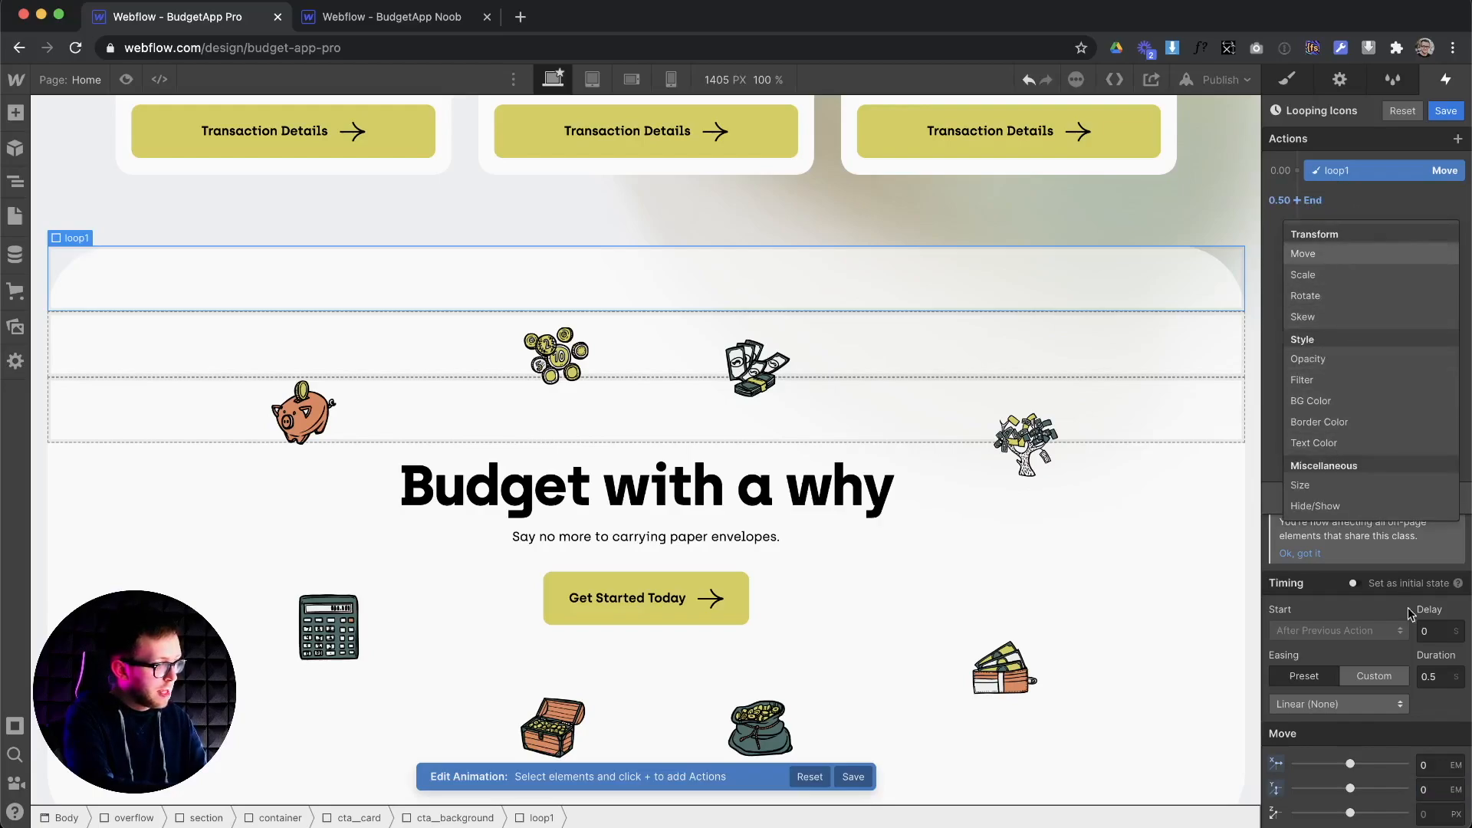
click(1436, 766)
text(-1e)
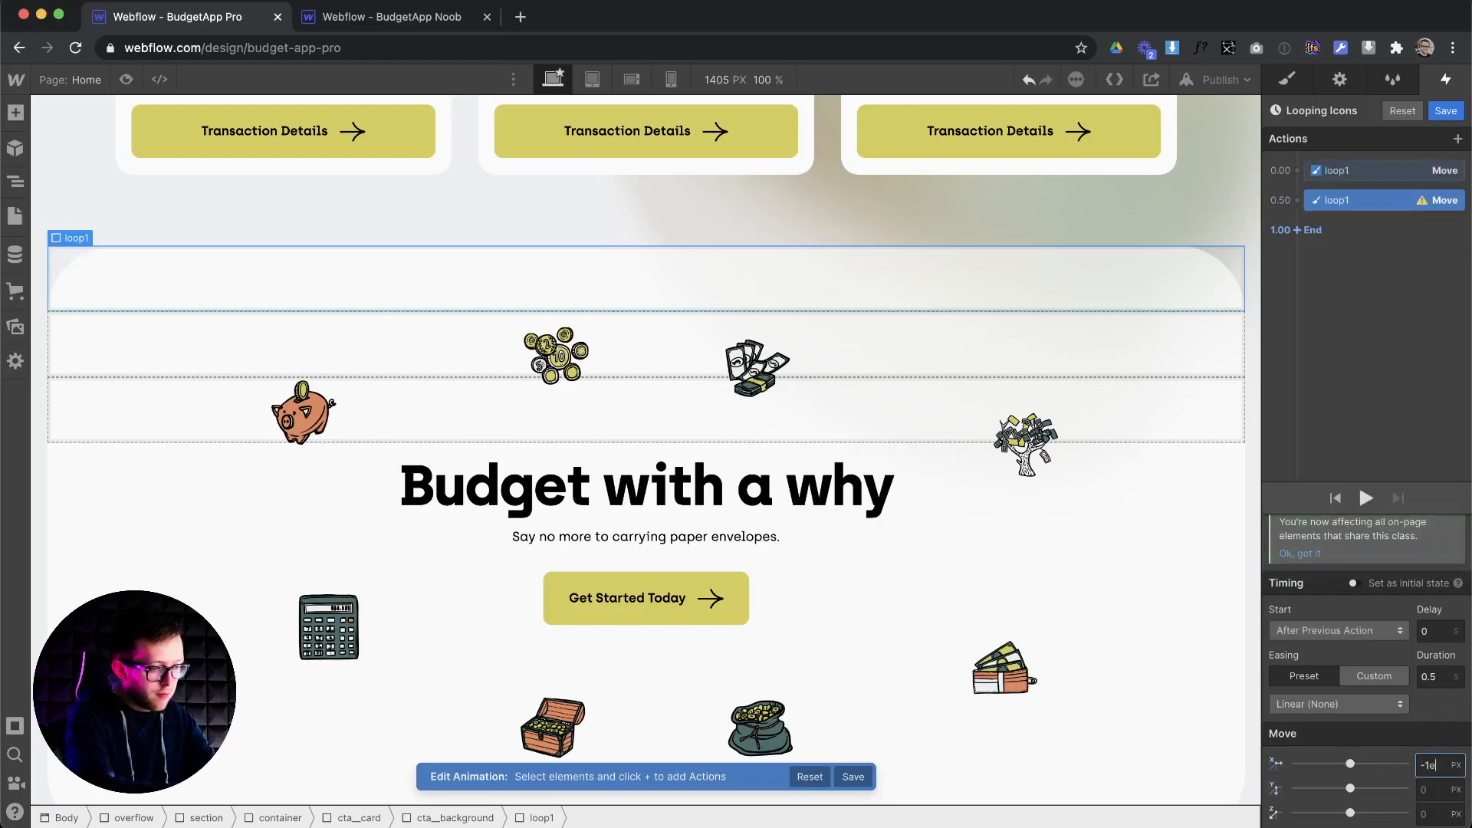
text(m)
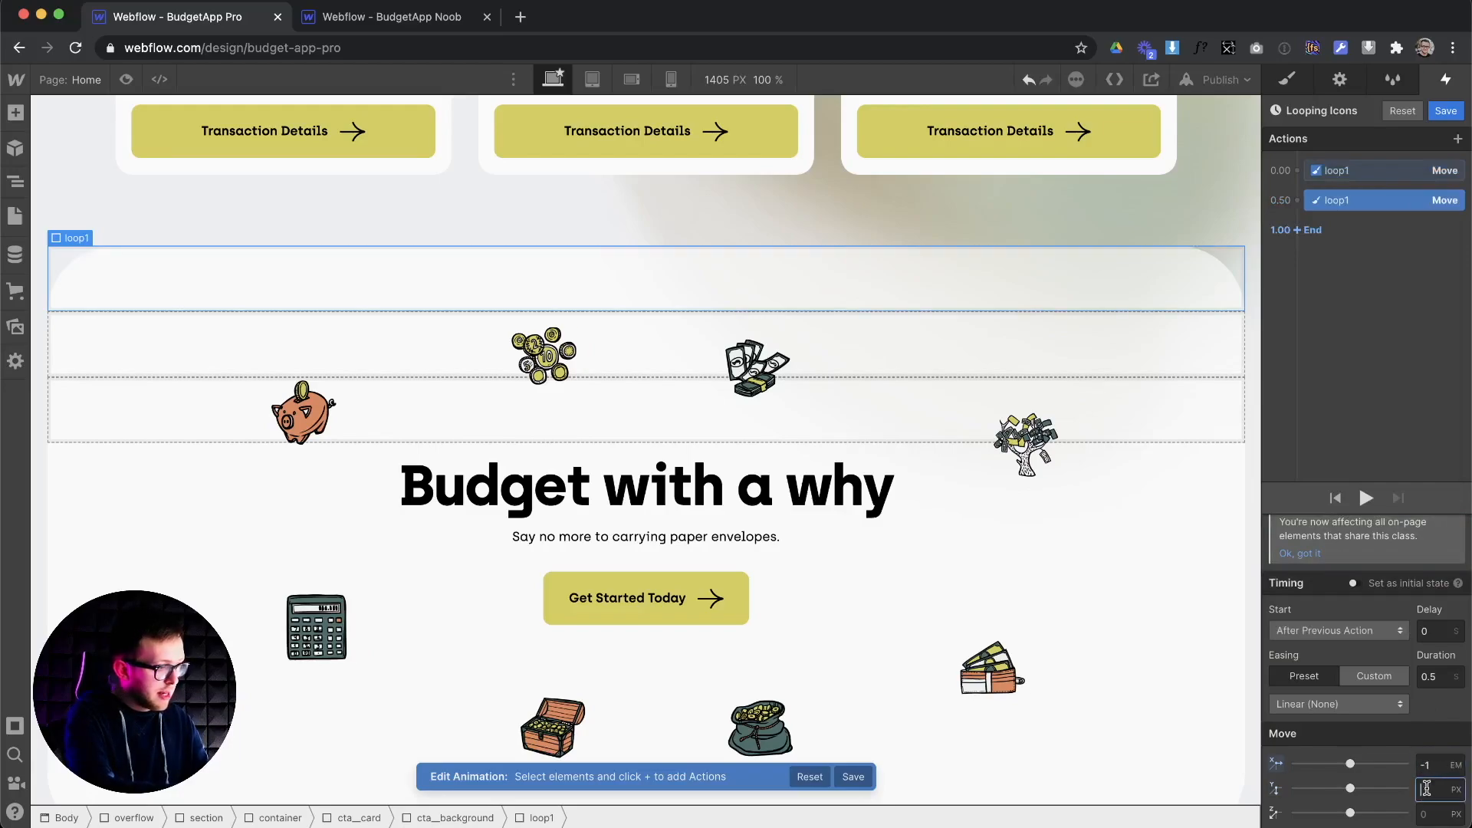
Append a third loop1 Move action at 1.00 s with X and Y set to 1 em
click(1301, 229)
click(1337, 288)
click(1437, 766)
text(1em)
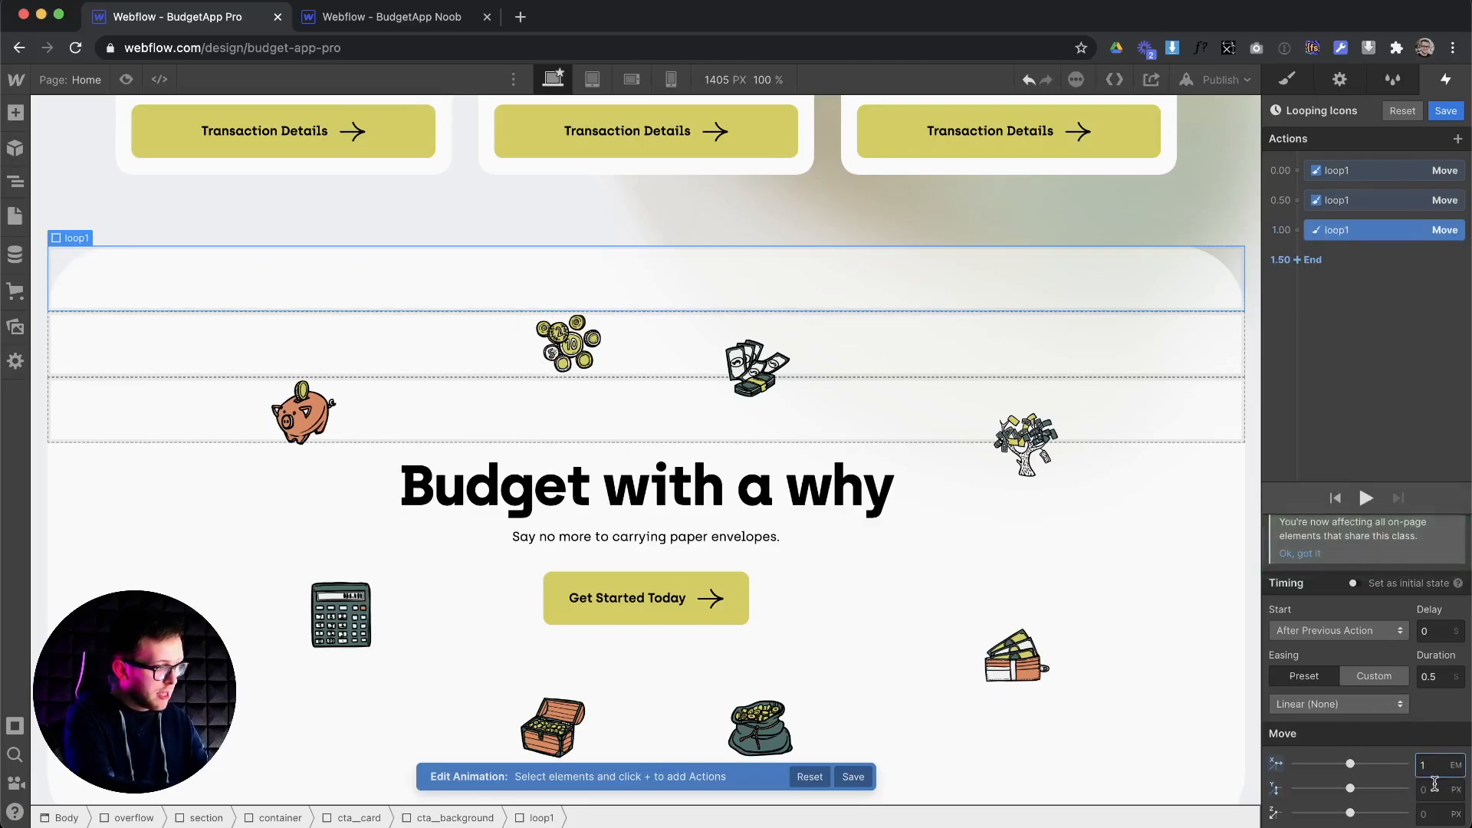
key(Return)
Append a fourth loop1 Move action at 1.50 s with X and Y set to 0 em
click(1311, 260)
click(1330, 310)
click(1429, 764)
text(0em)
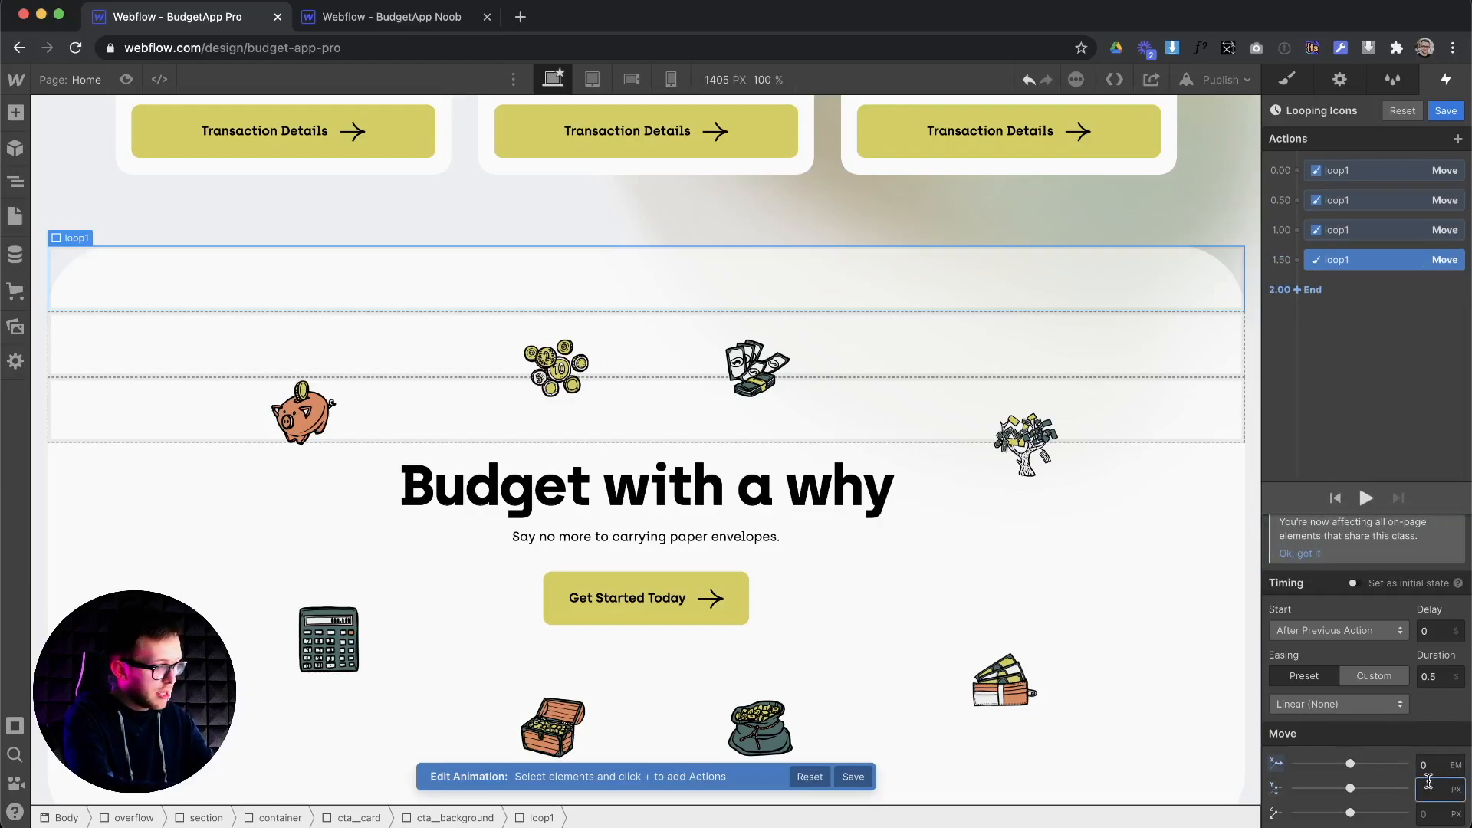
key(Return)
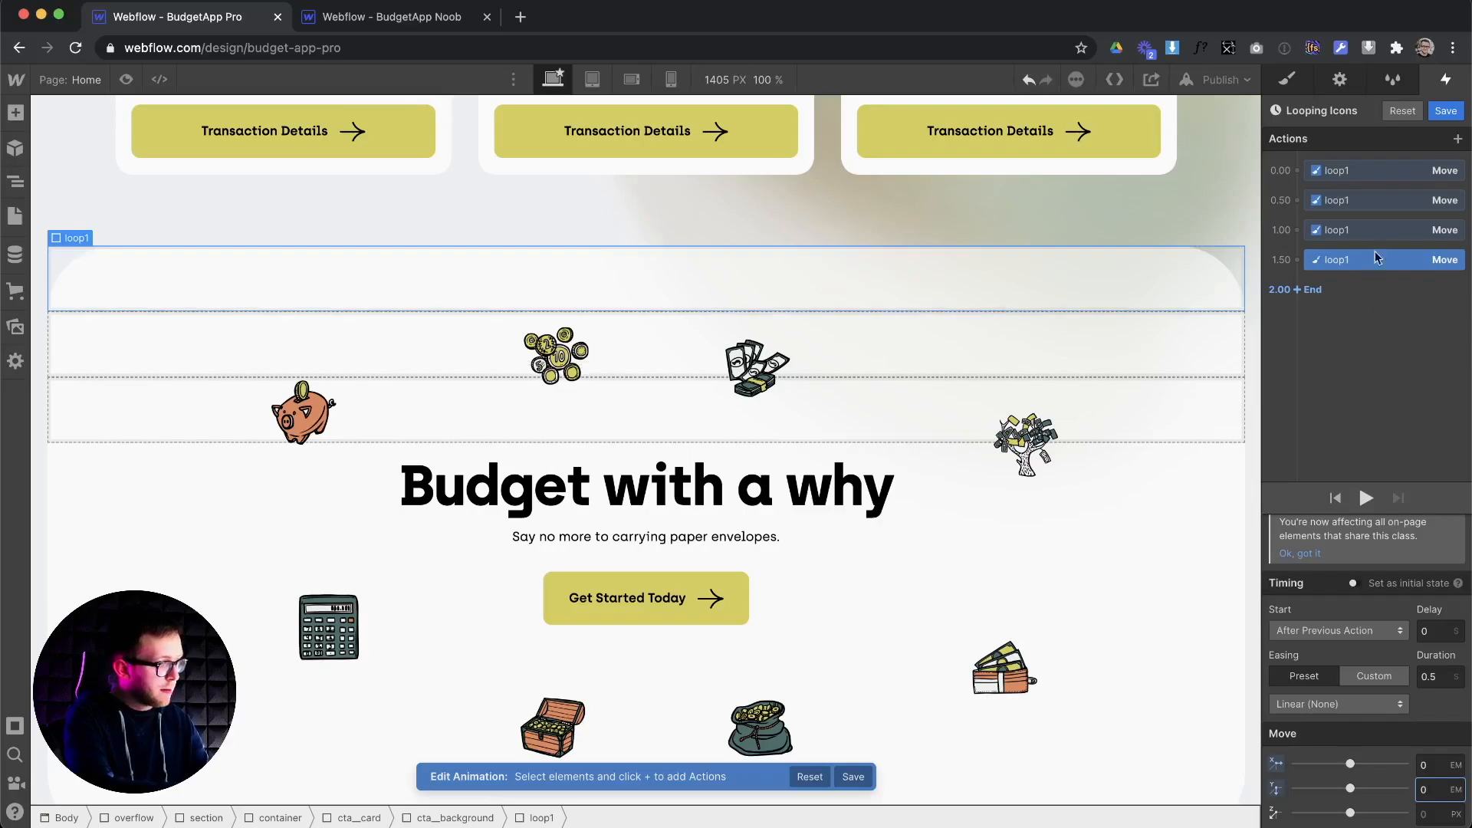
Set the first loop1 Move action's duration to 0 s and play the Looping Icons animation
click(1373, 170)
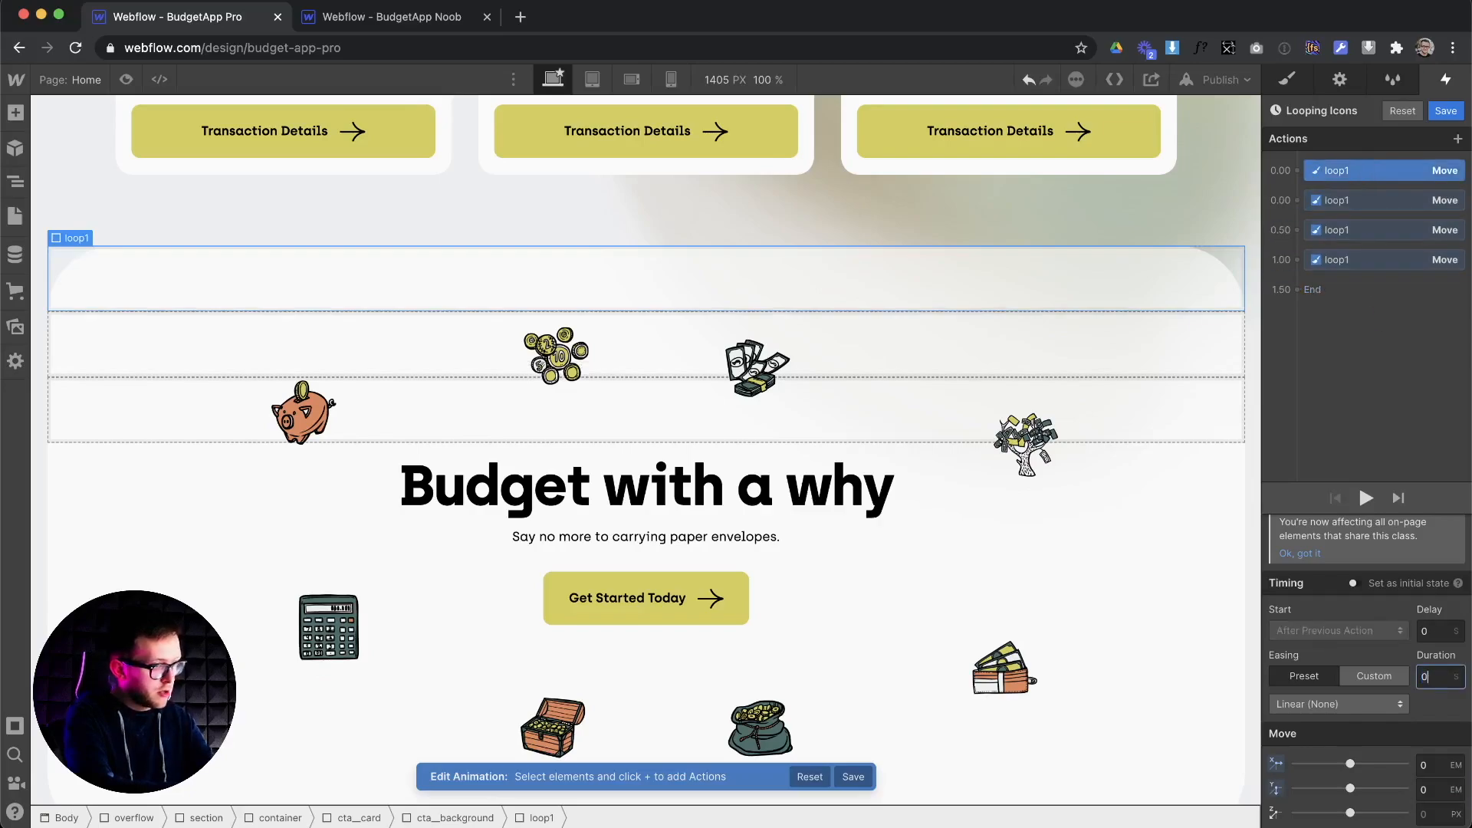
click(1366, 497)
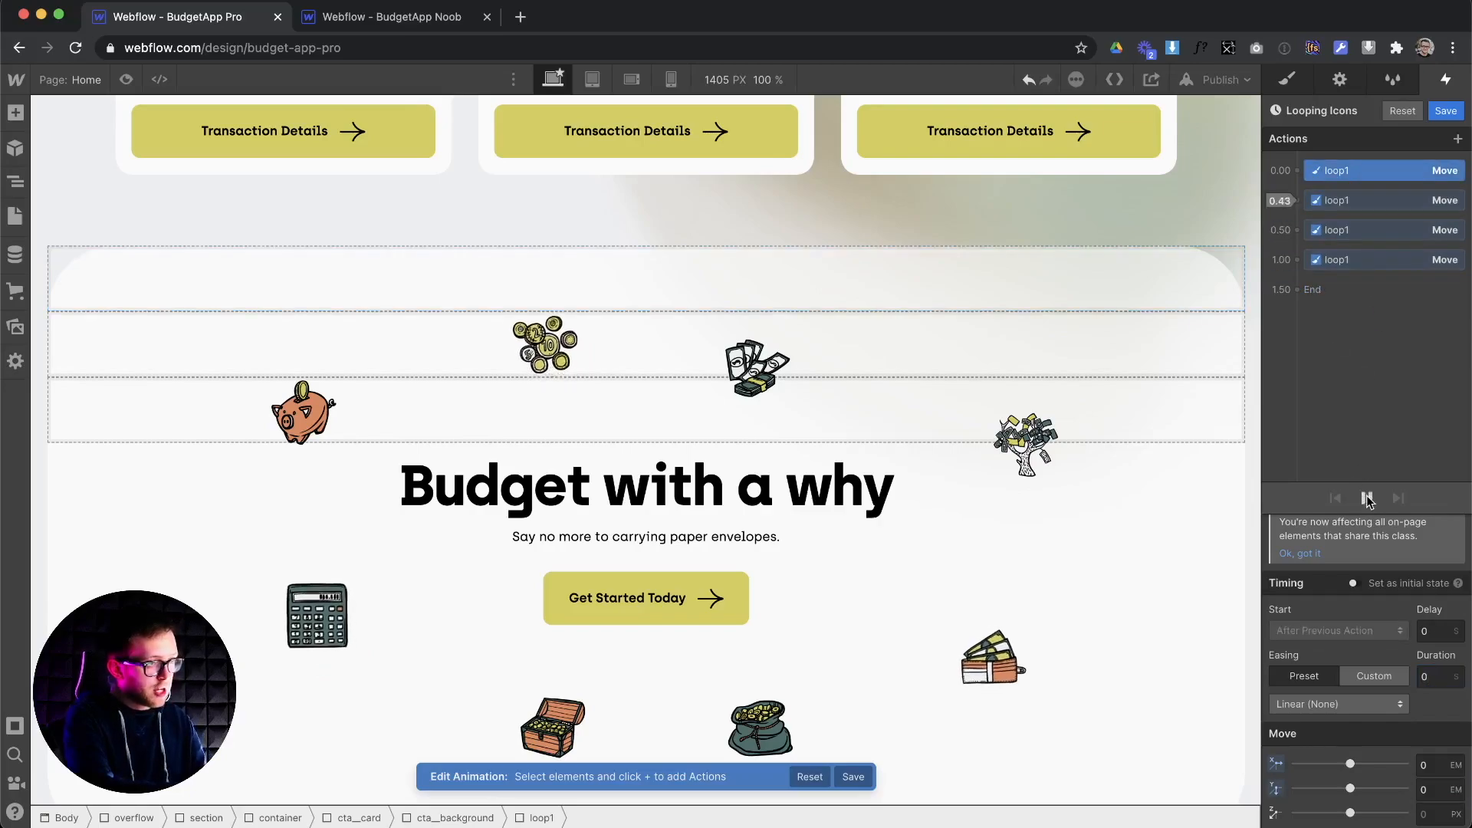
click(1367, 497)
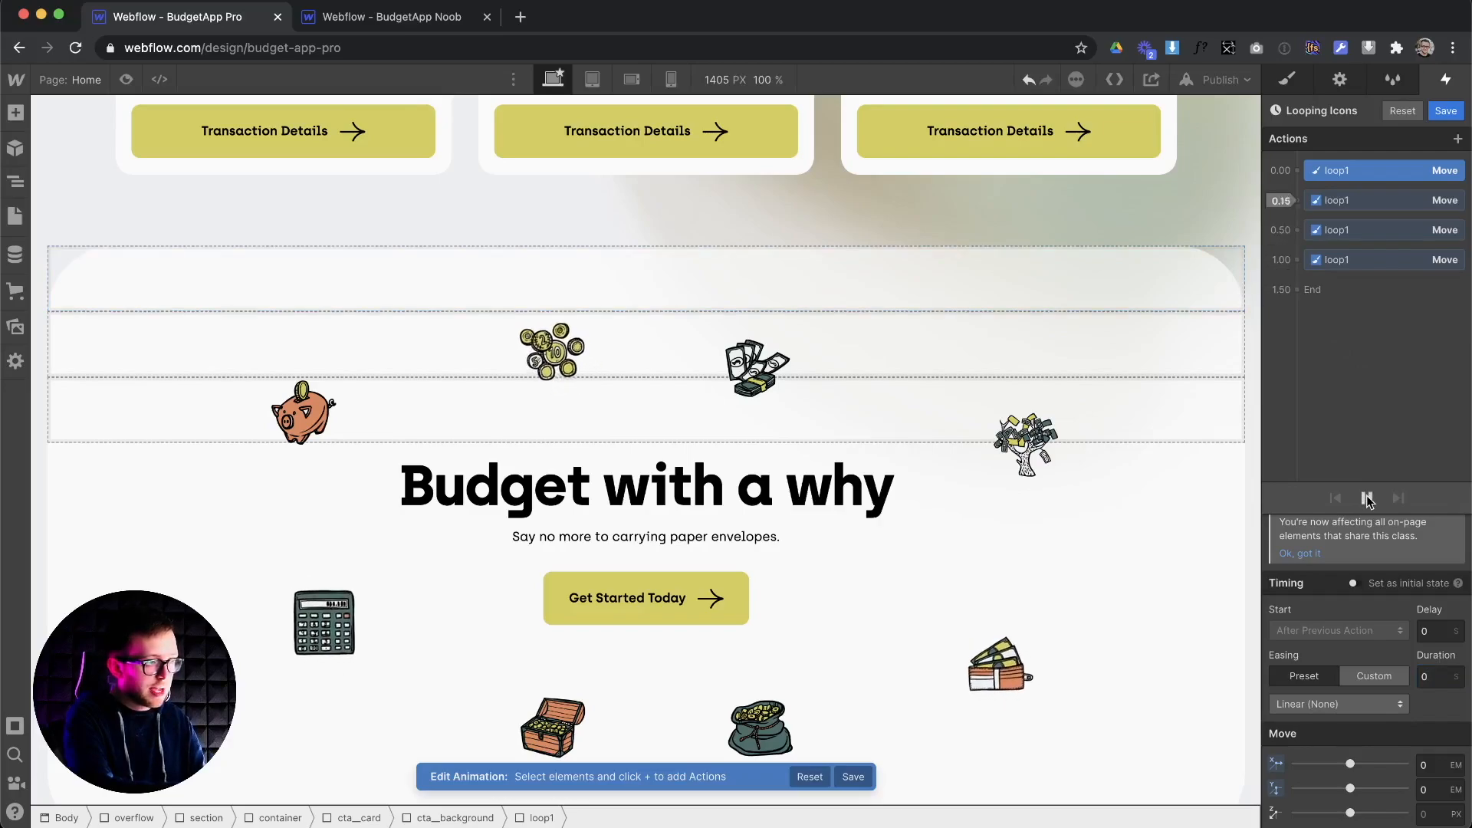
Add a Move action for the loop2 class alongside the first loop1 action, with X and Y set to 0 em
click(76, 338)
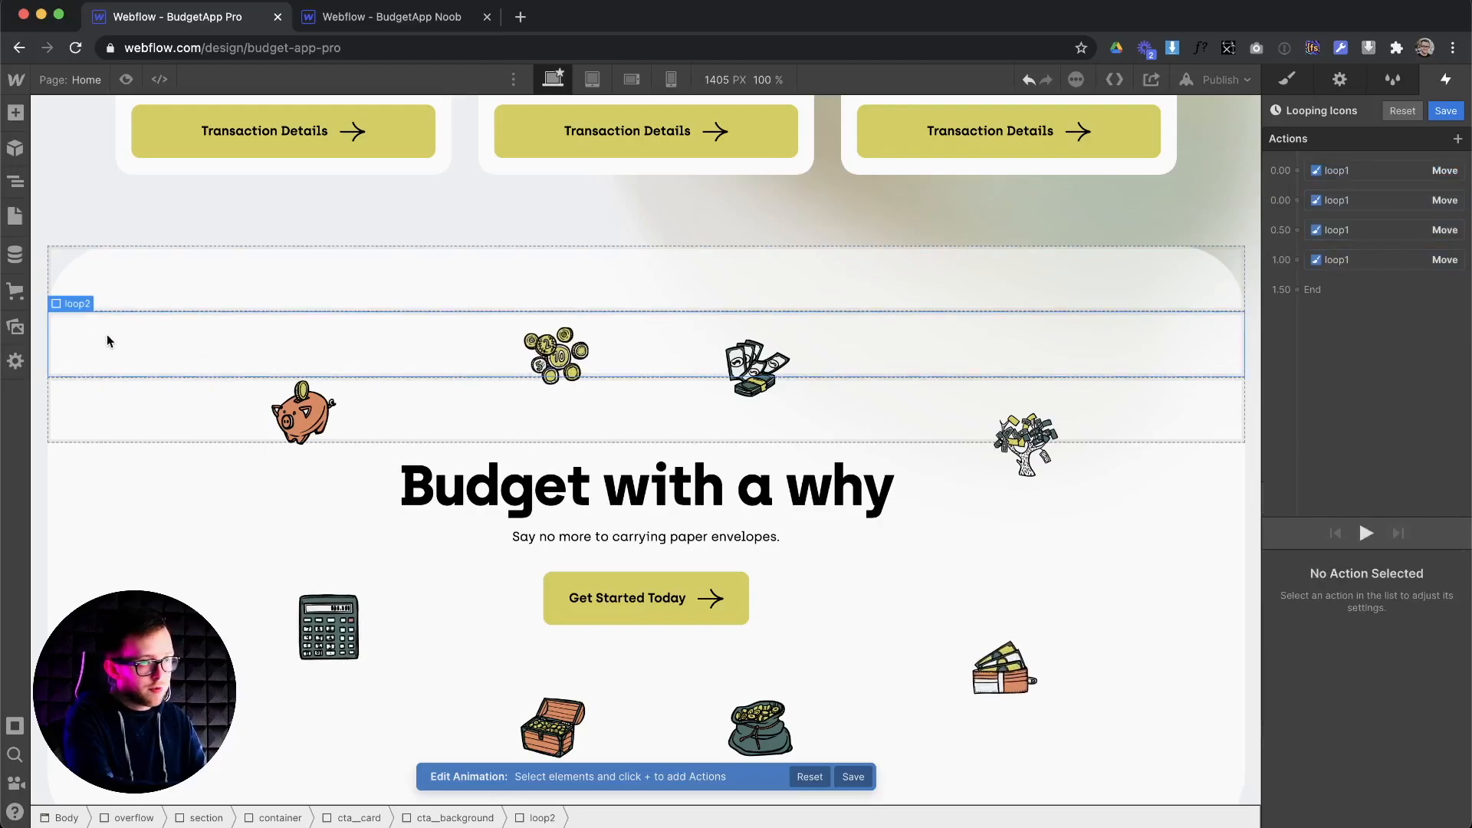
click(1296, 170)
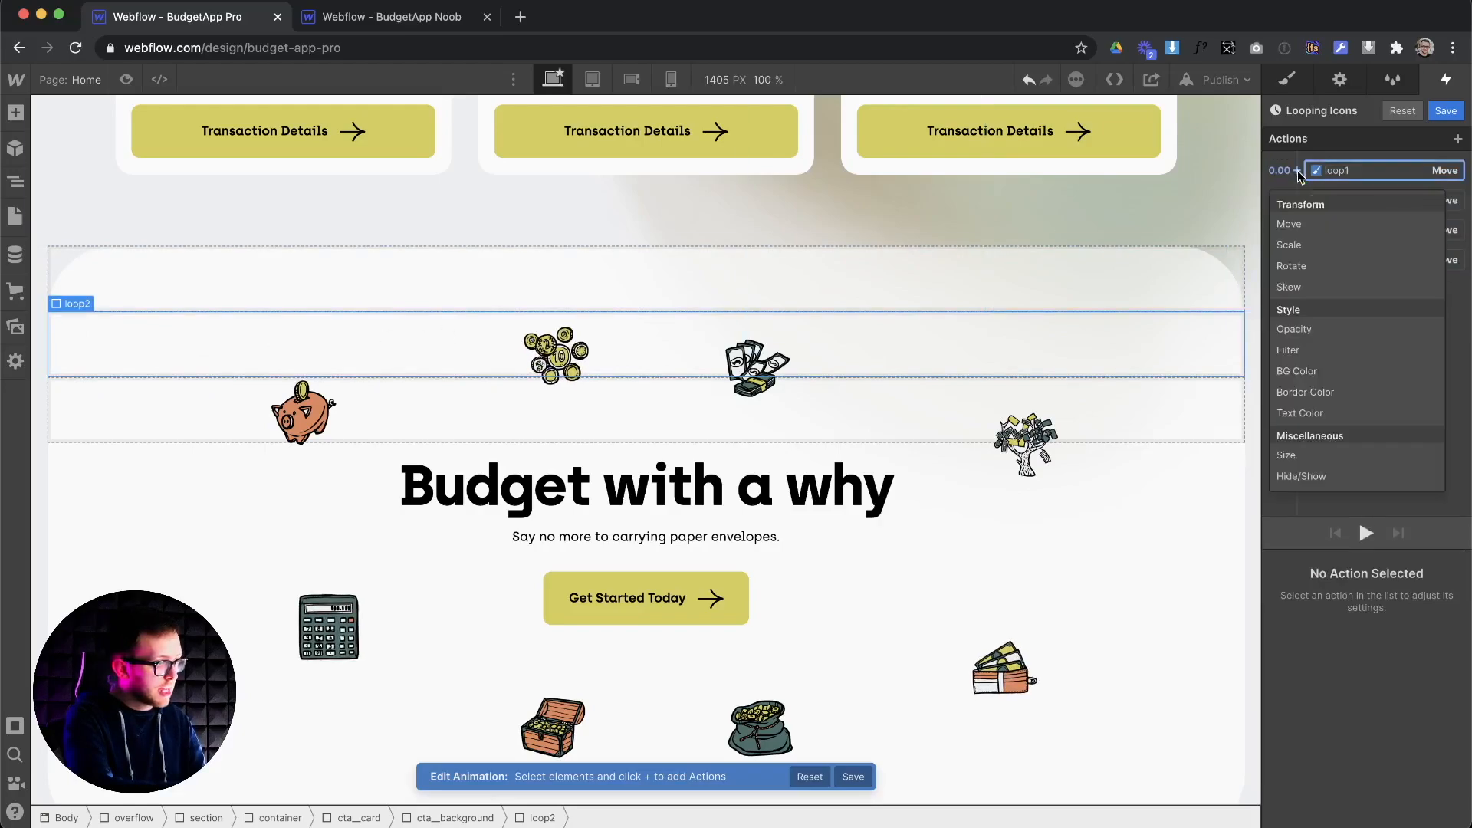
click(1296, 224)
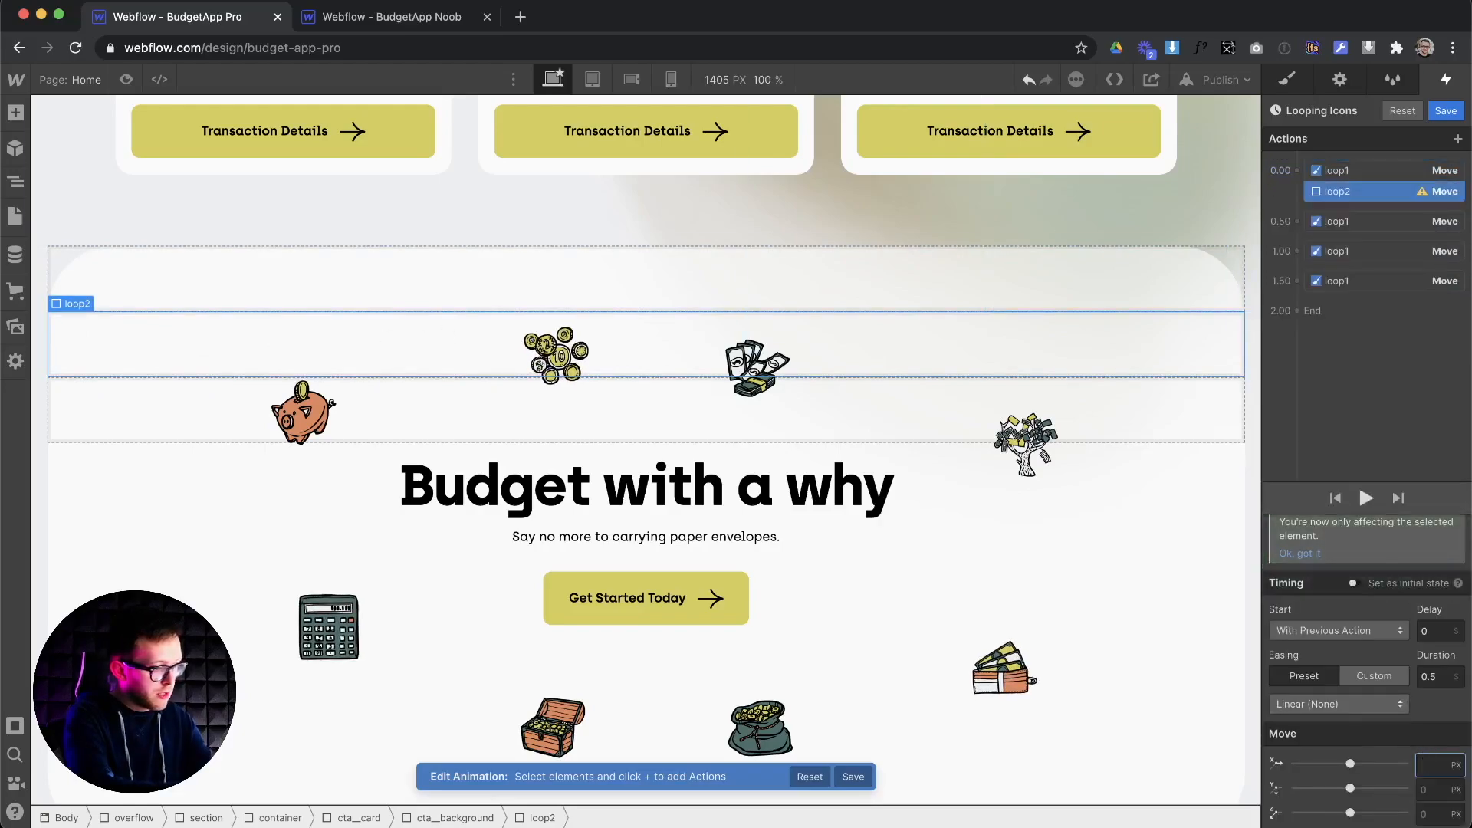
text(0em)
click(1341, 529)
Add loop2 Move actions alongside the other three loop1 actions, offsetting the 1.00 s one by -1 em and returning the 1.50 s one to 0 em
drag(1368, 191, 1339, 232)
drag(1339, 242, 1337, 344)
click(1431, 765)
text(-1em)
click(1429, 790)
click(1431, 765)
text(0)
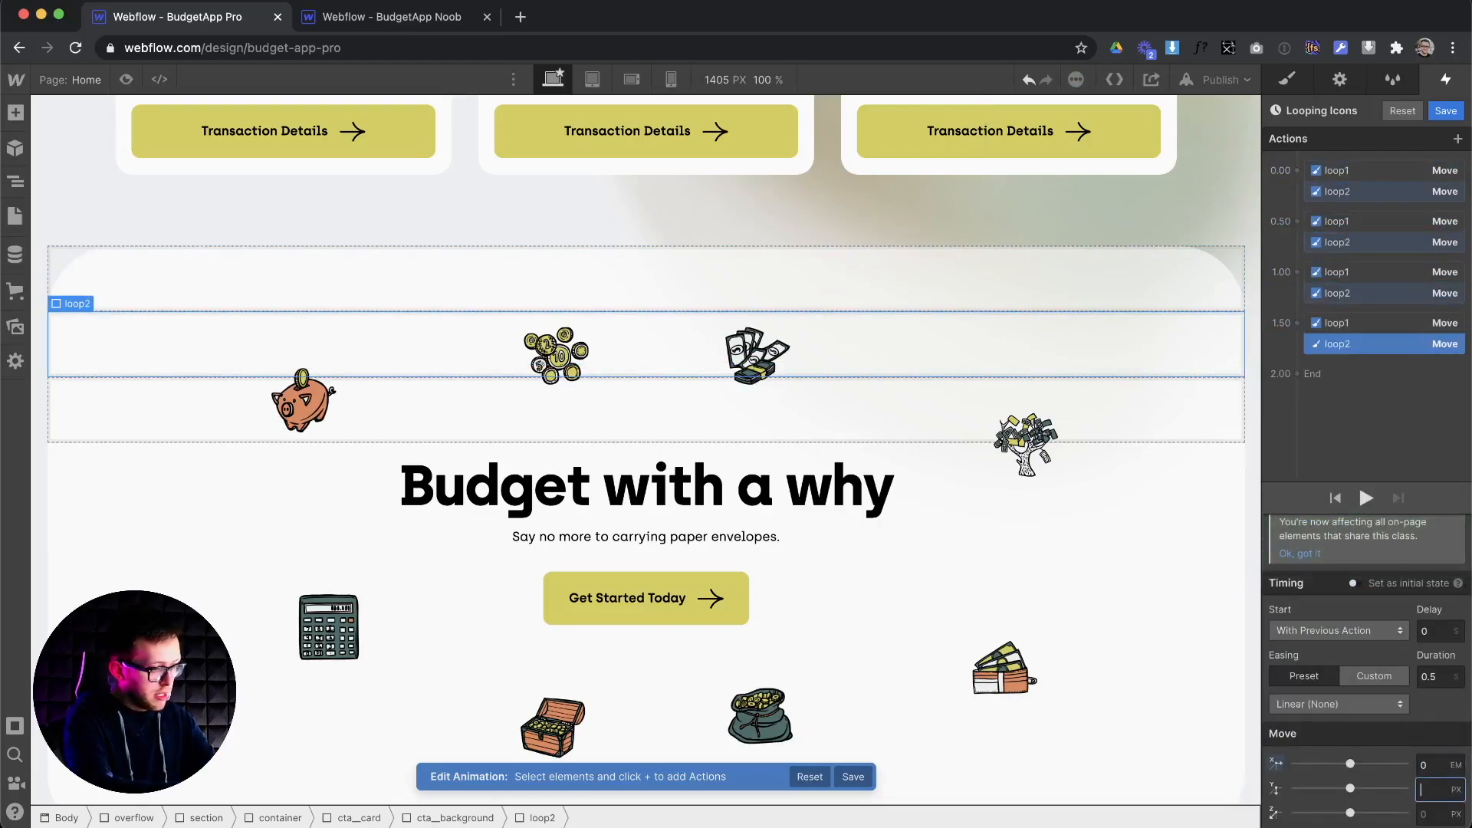
Set the first loop2 Move's duration to 0 s and the six remaining loop1 and loop2 Moves to 2 s, and play the animation
click(1390, 192)
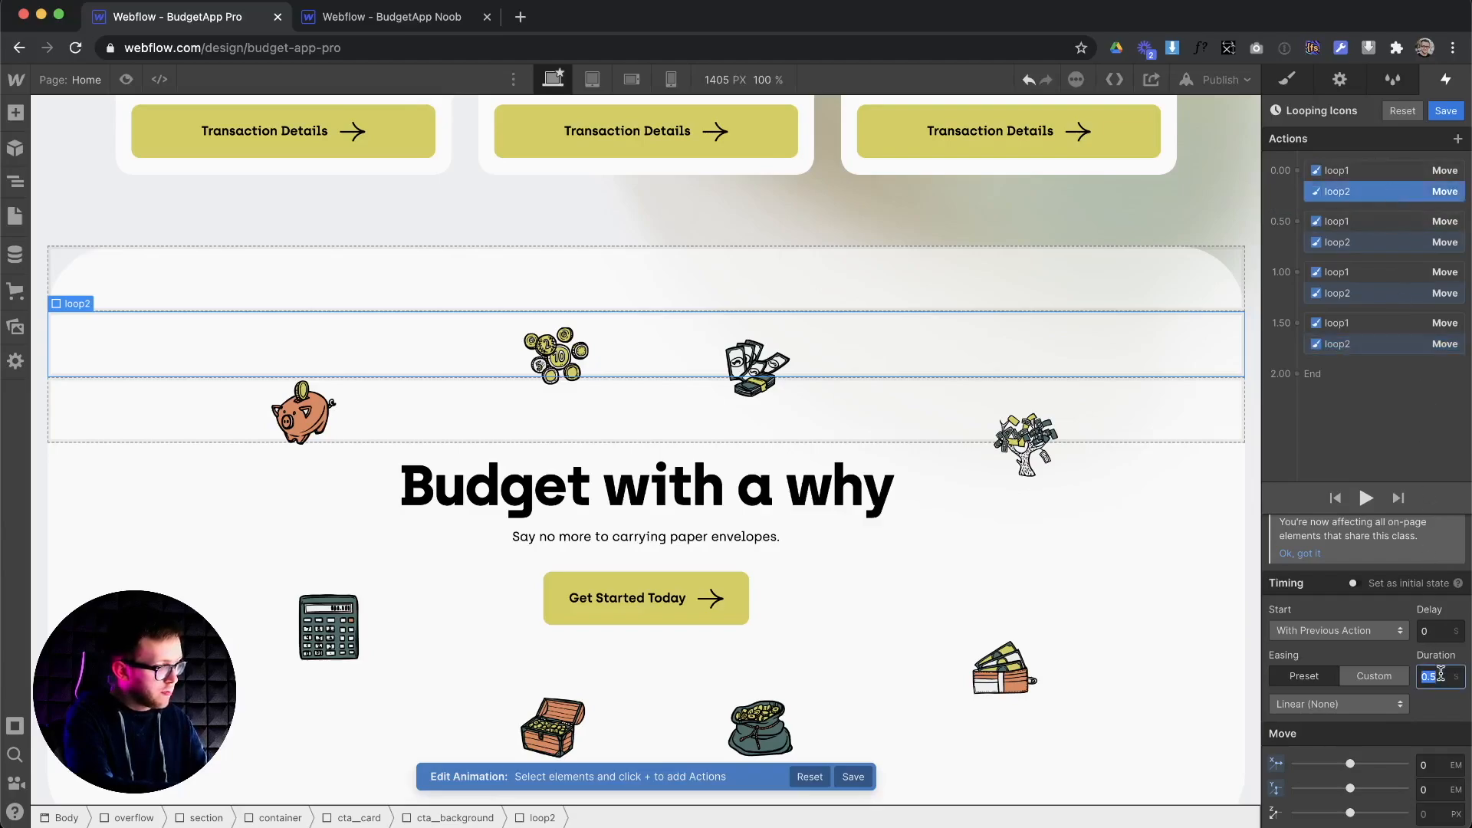
click(1365, 498)
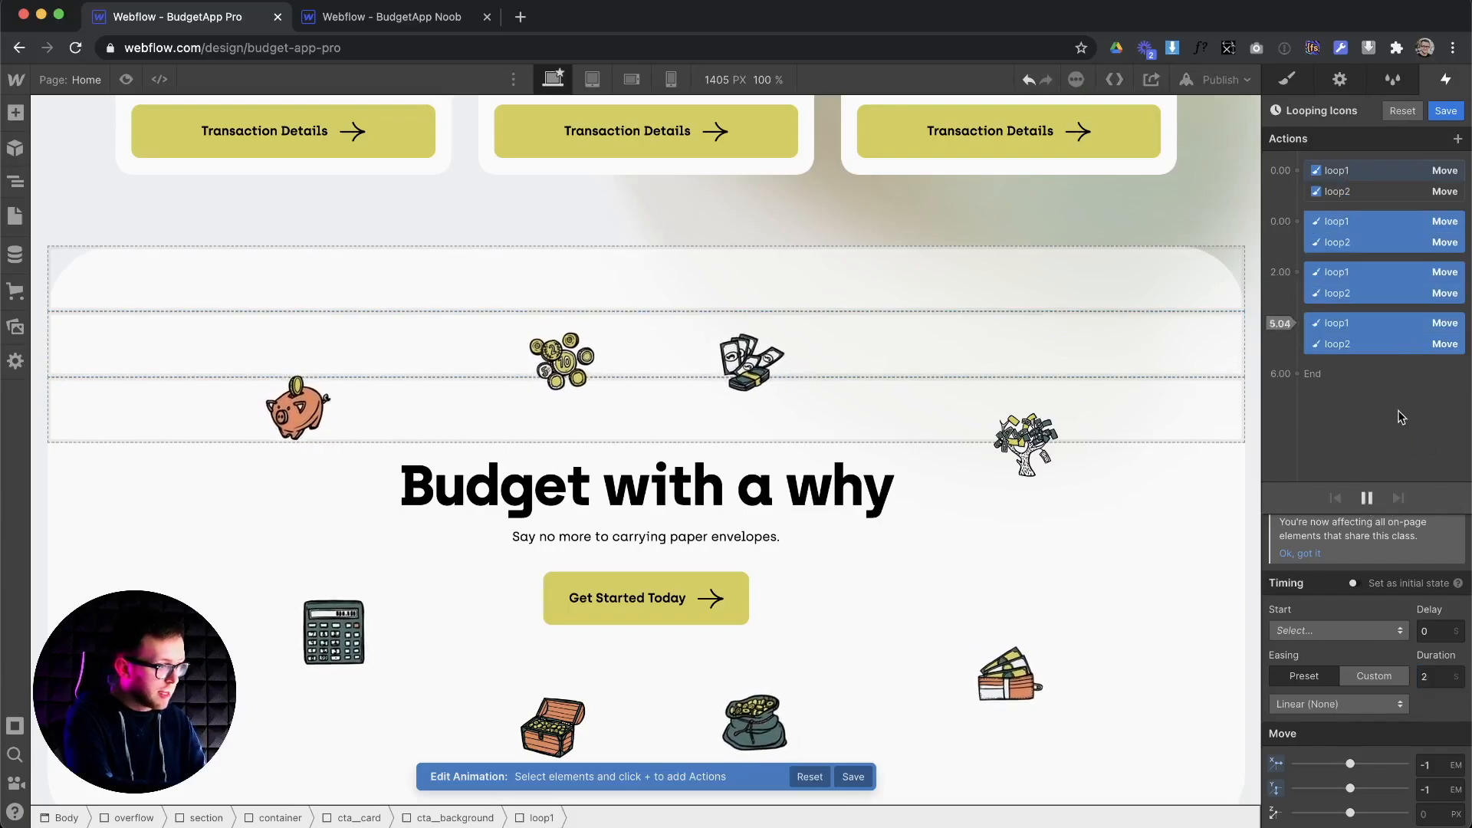
click(1366, 500)
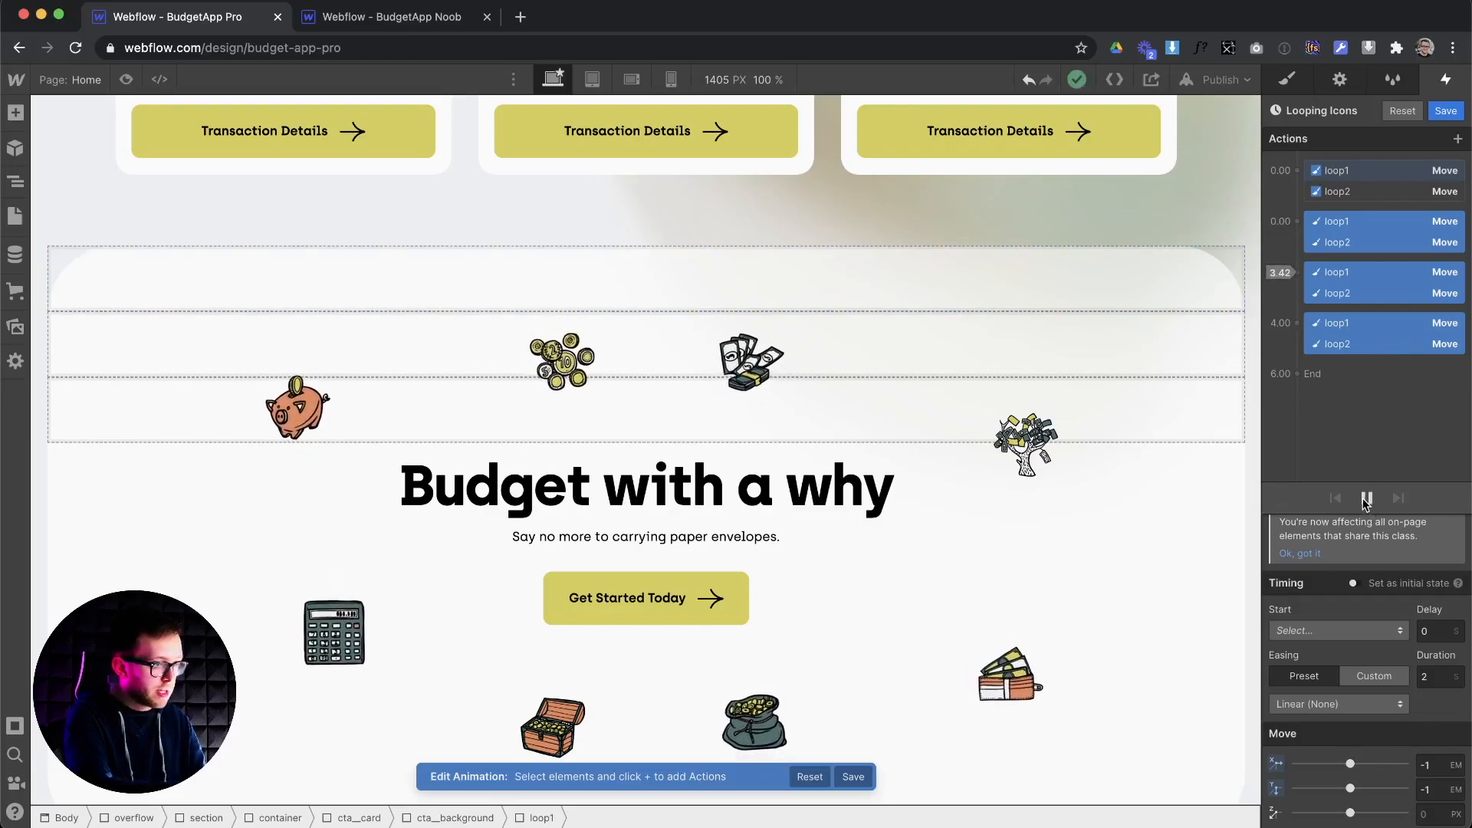
Save the Looping Icons animation and close the page load trigger settings
click(1447, 112)
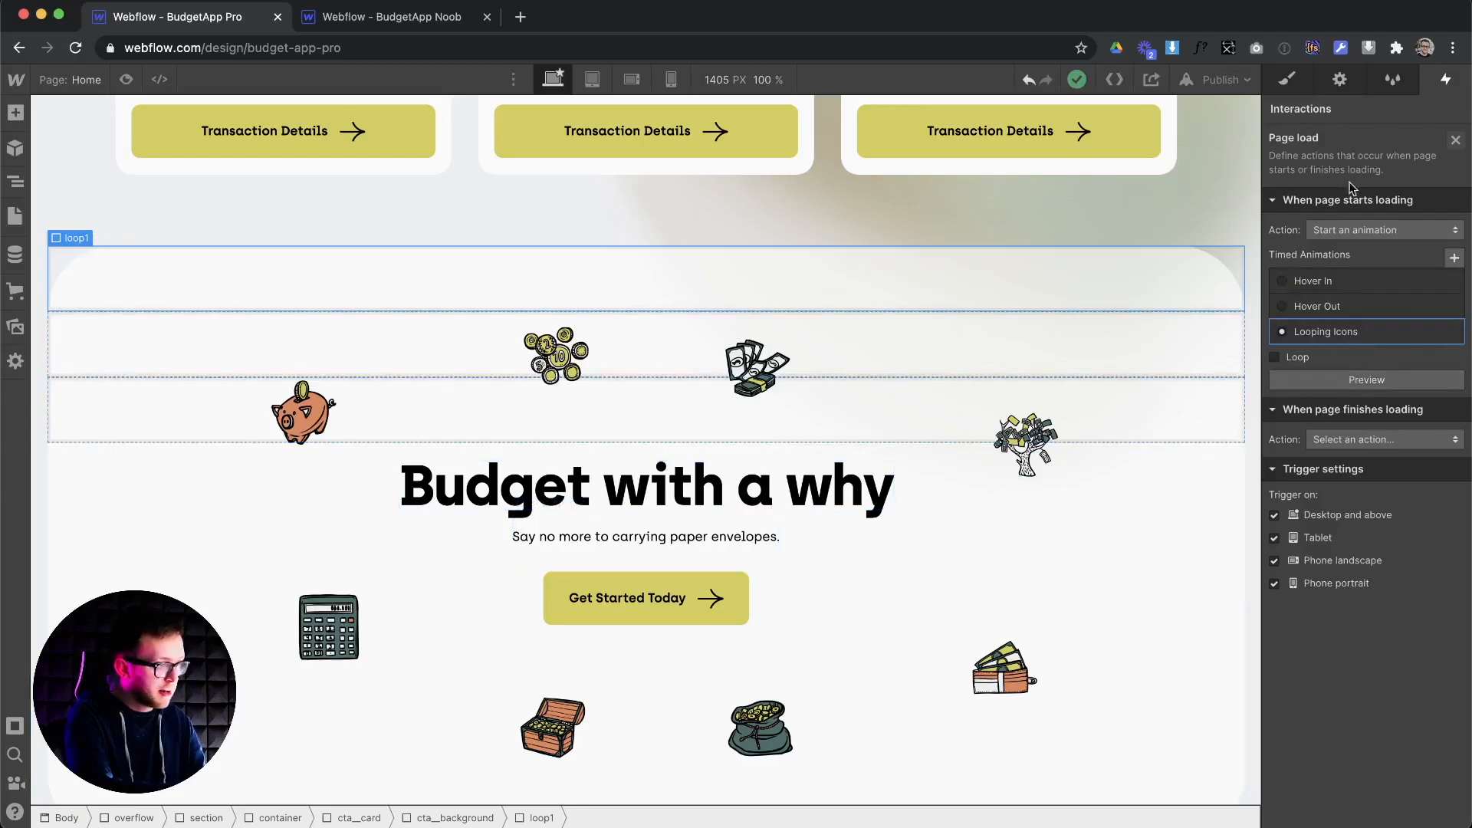
click(1455, 140)
scroll(866, 454, down, 3)
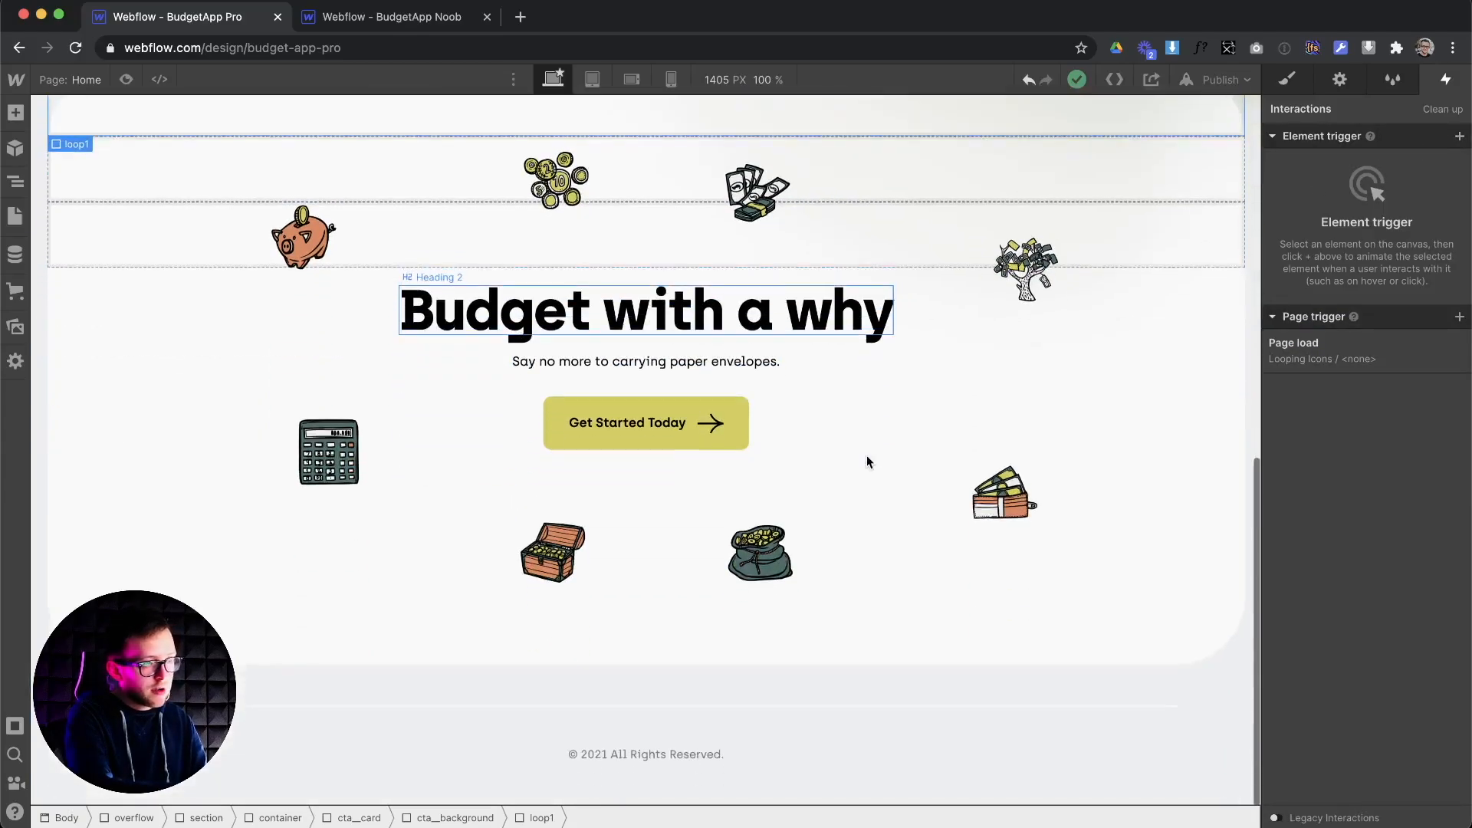
Delete the three empty loop div blocks at the top of the cta__background section
click(212, 584)
click(155, 481)
scroll(154, 482, up, 6)
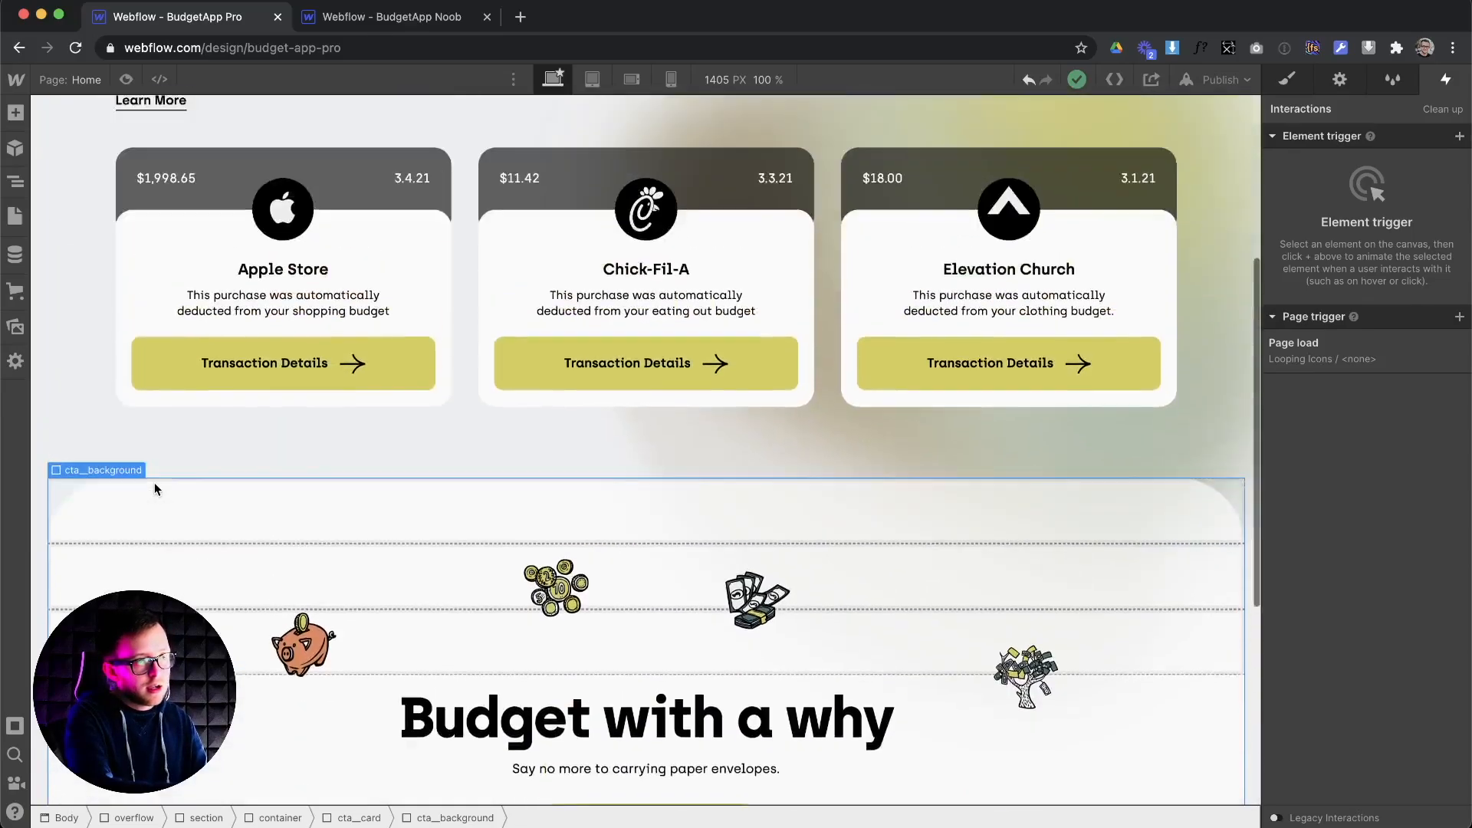
key(Delete)
key(Delete)
key(Delete)
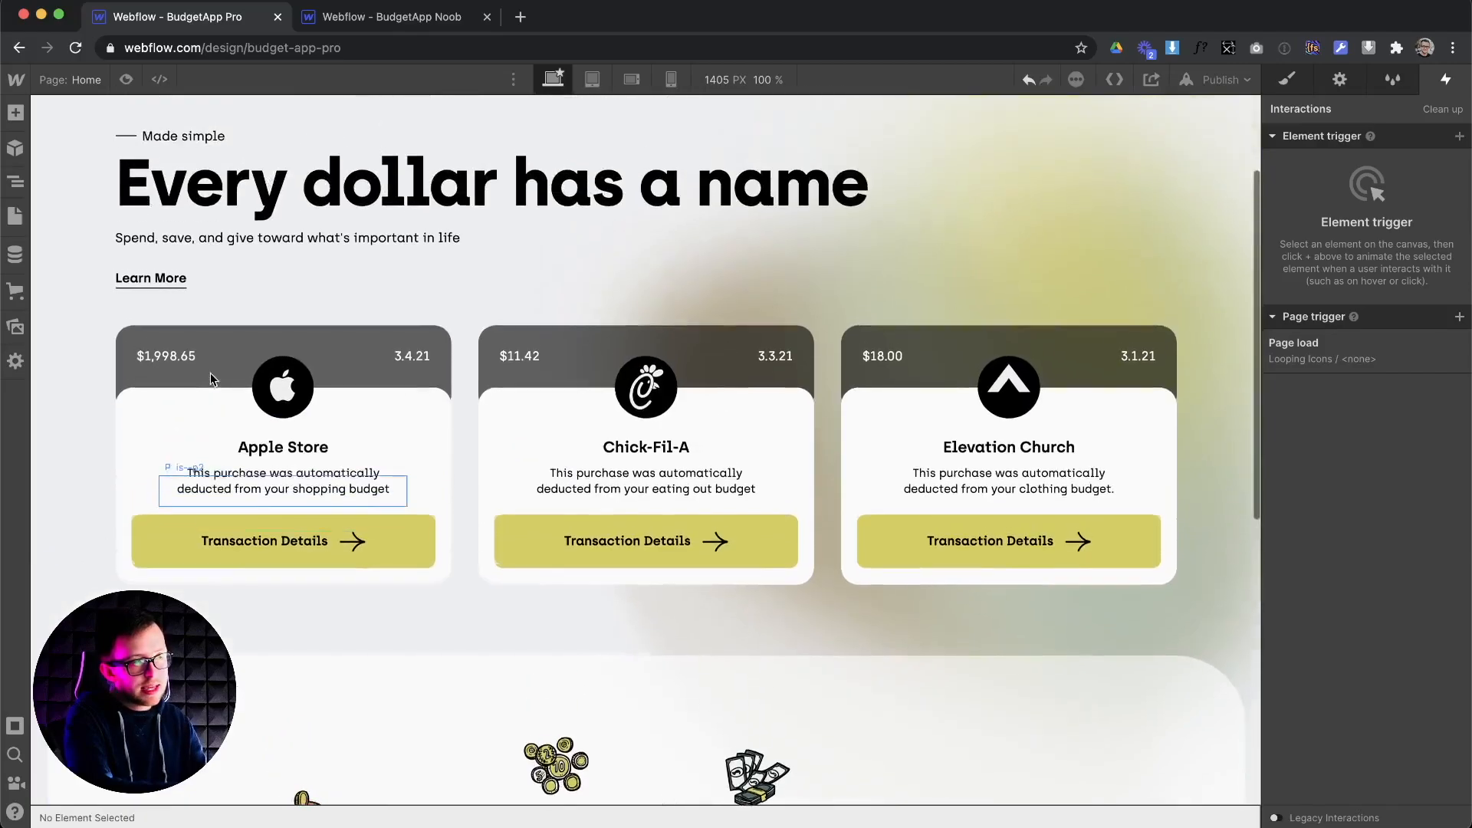
Examine the text color of the card company name, the cards__bottom block and the hero heading, and where the heading inherits its color
click(288, 443)
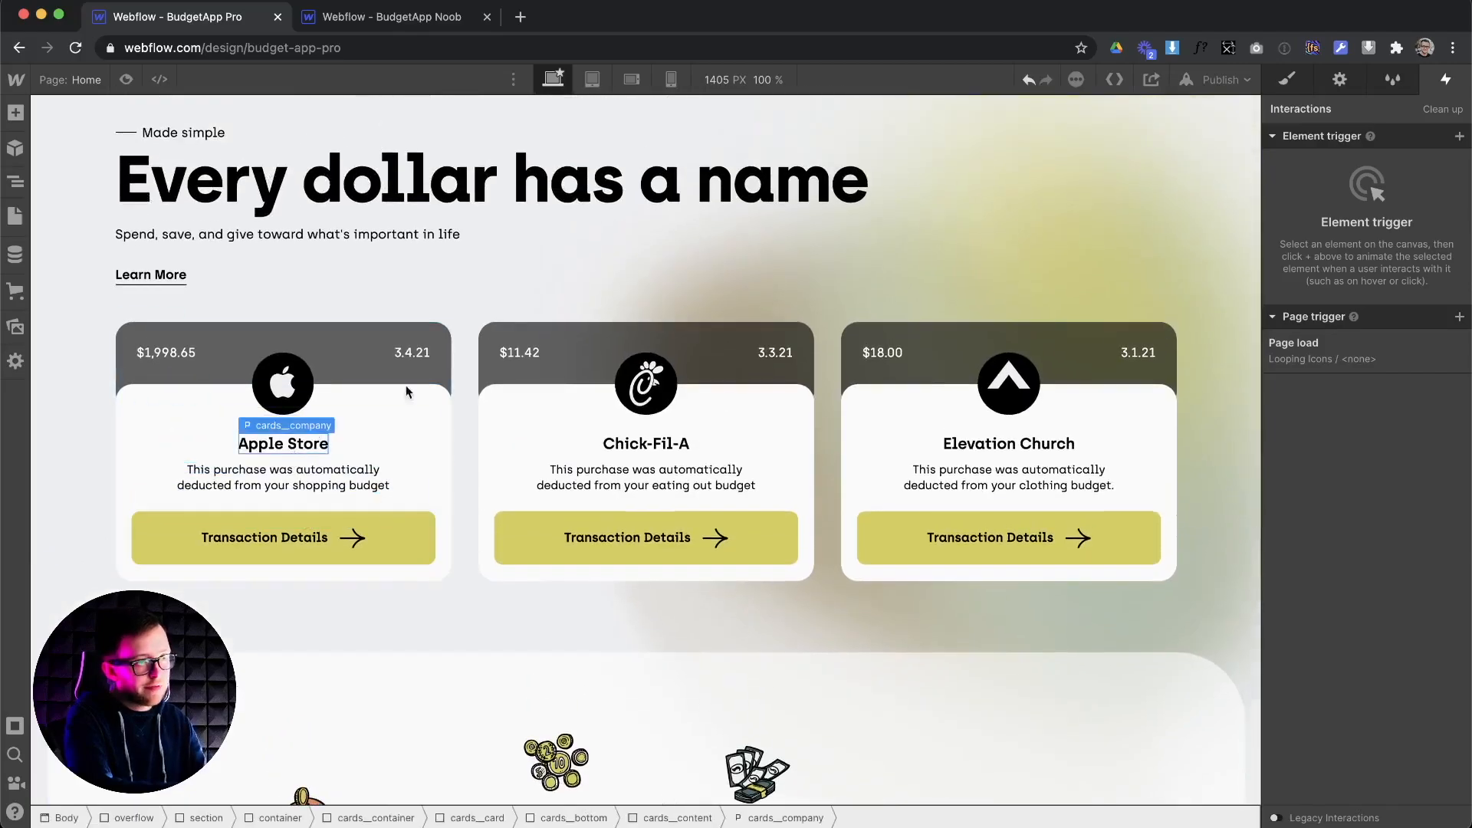
click(1288, 80)
scroll(1268, 613, down, 5)
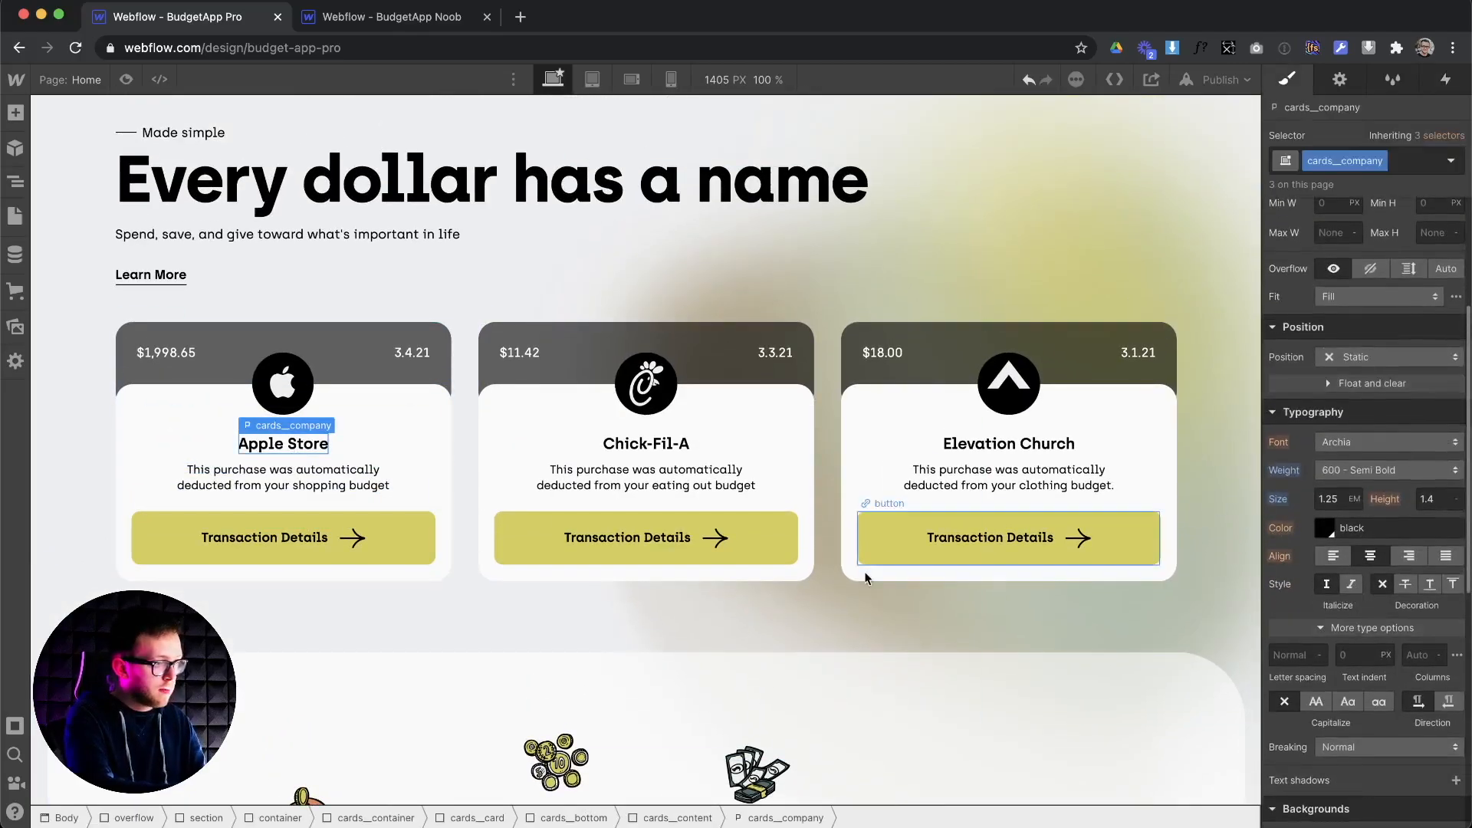
click(848, 471)
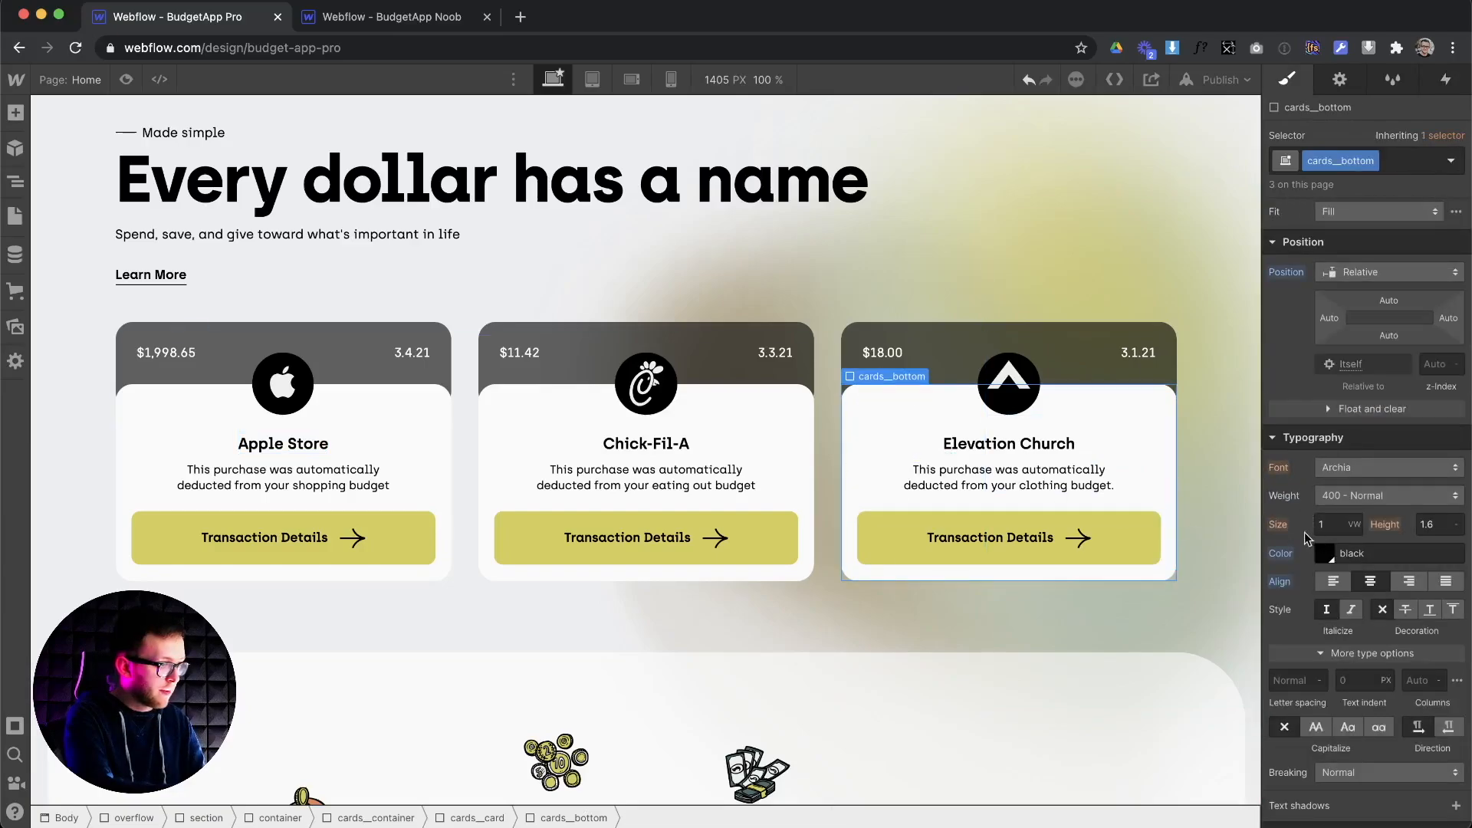
scroll(192, 276, up, 2)
click(188, 267)
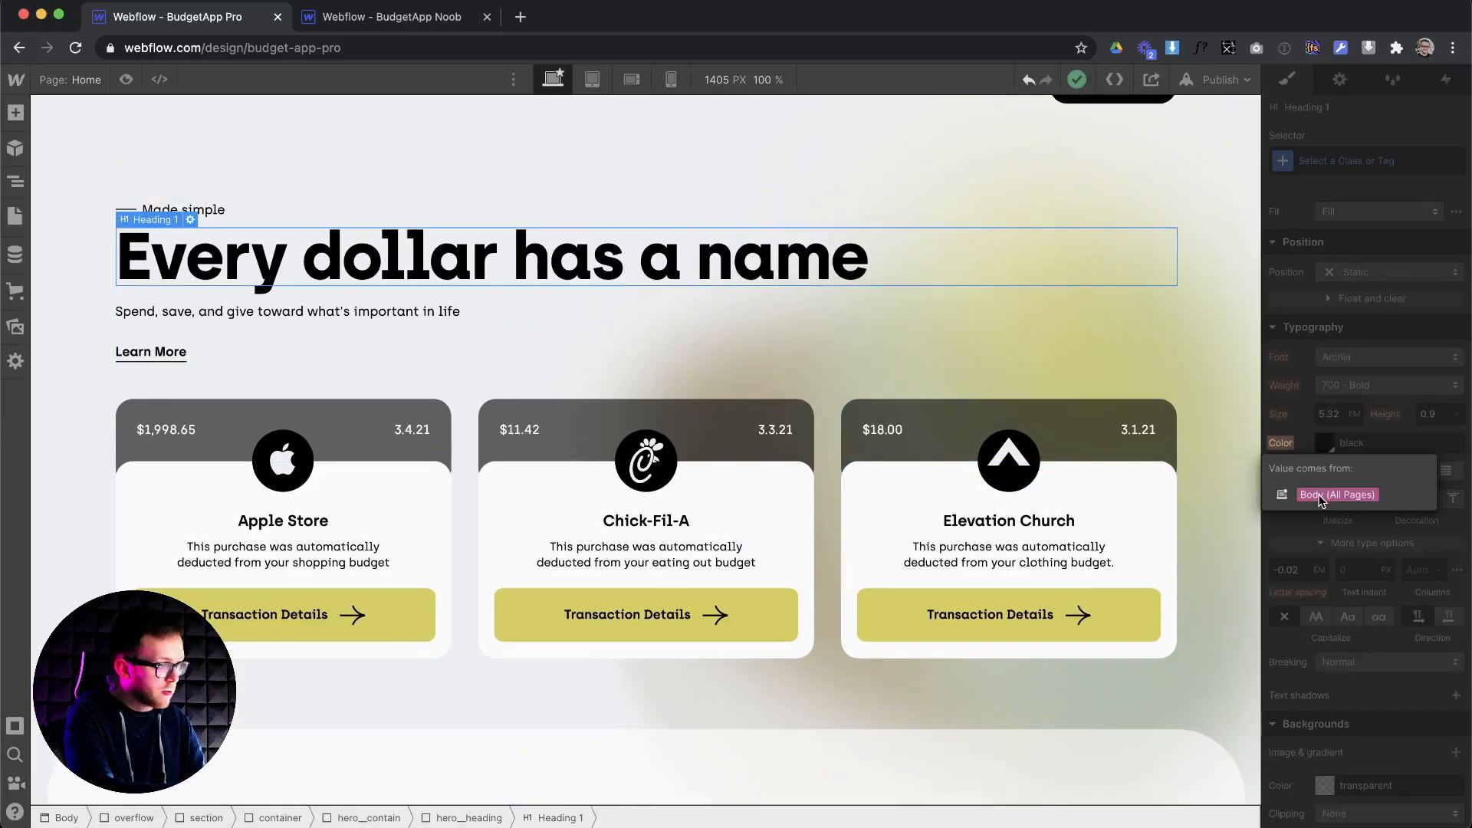
click(360, 318)
click(89, 259)
scroll(89, 259, up, 2)
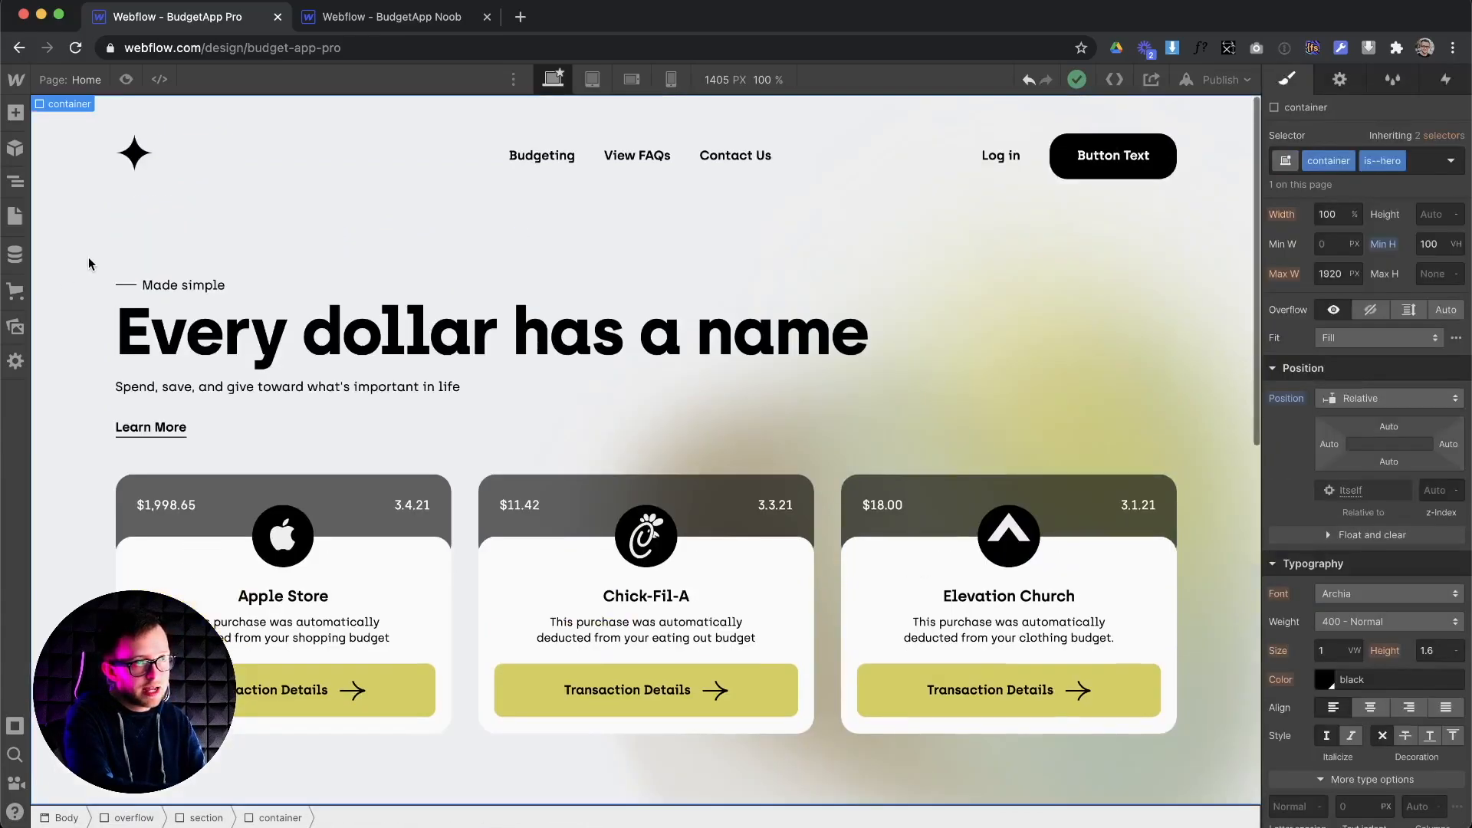
Set the Body element's background color to the Dark Grey swatch
click(15, 182)
click(90, 145)
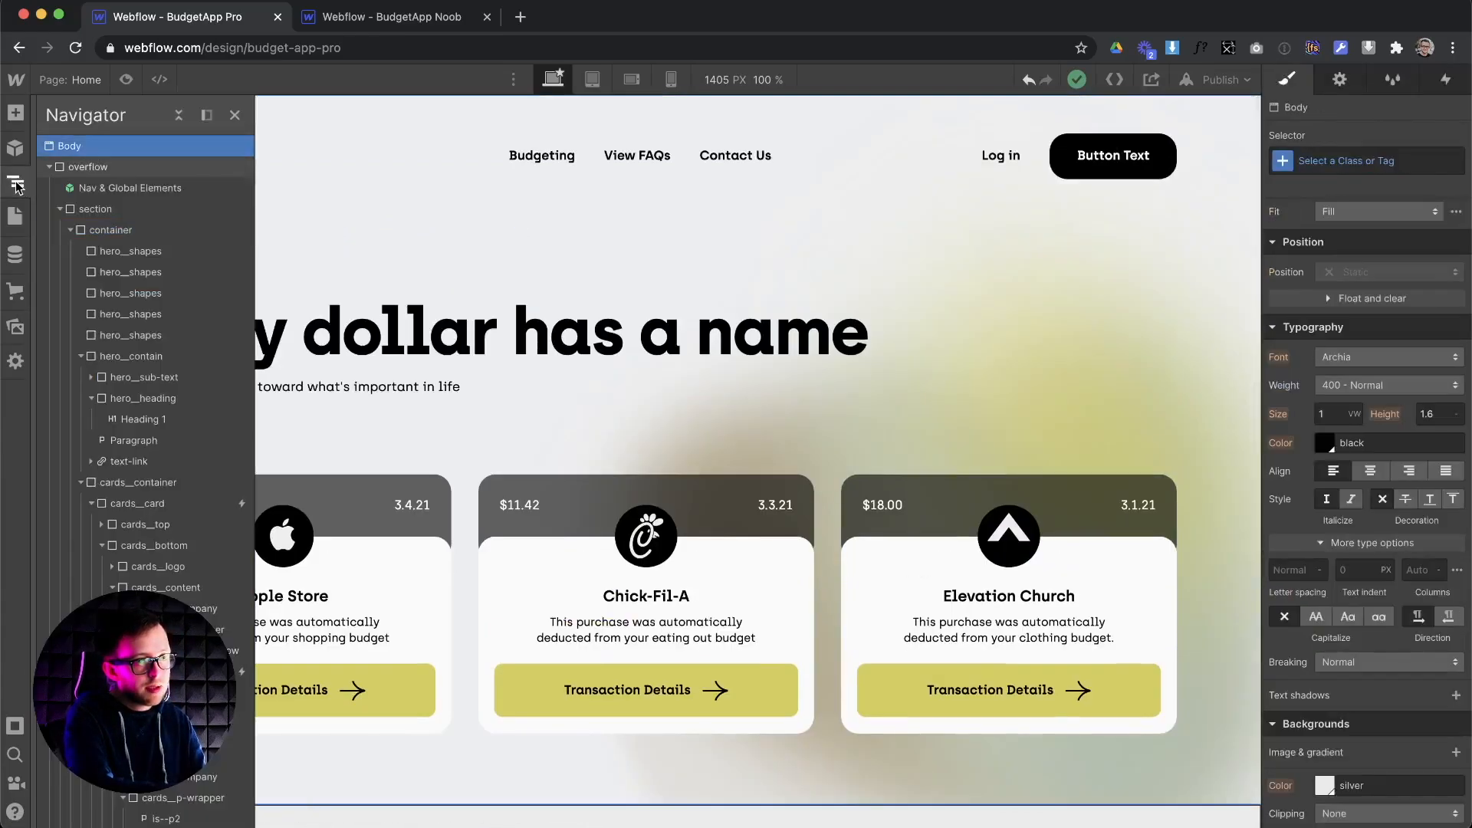
scroll(1331, 650, down, 3)
click(1325, 639)
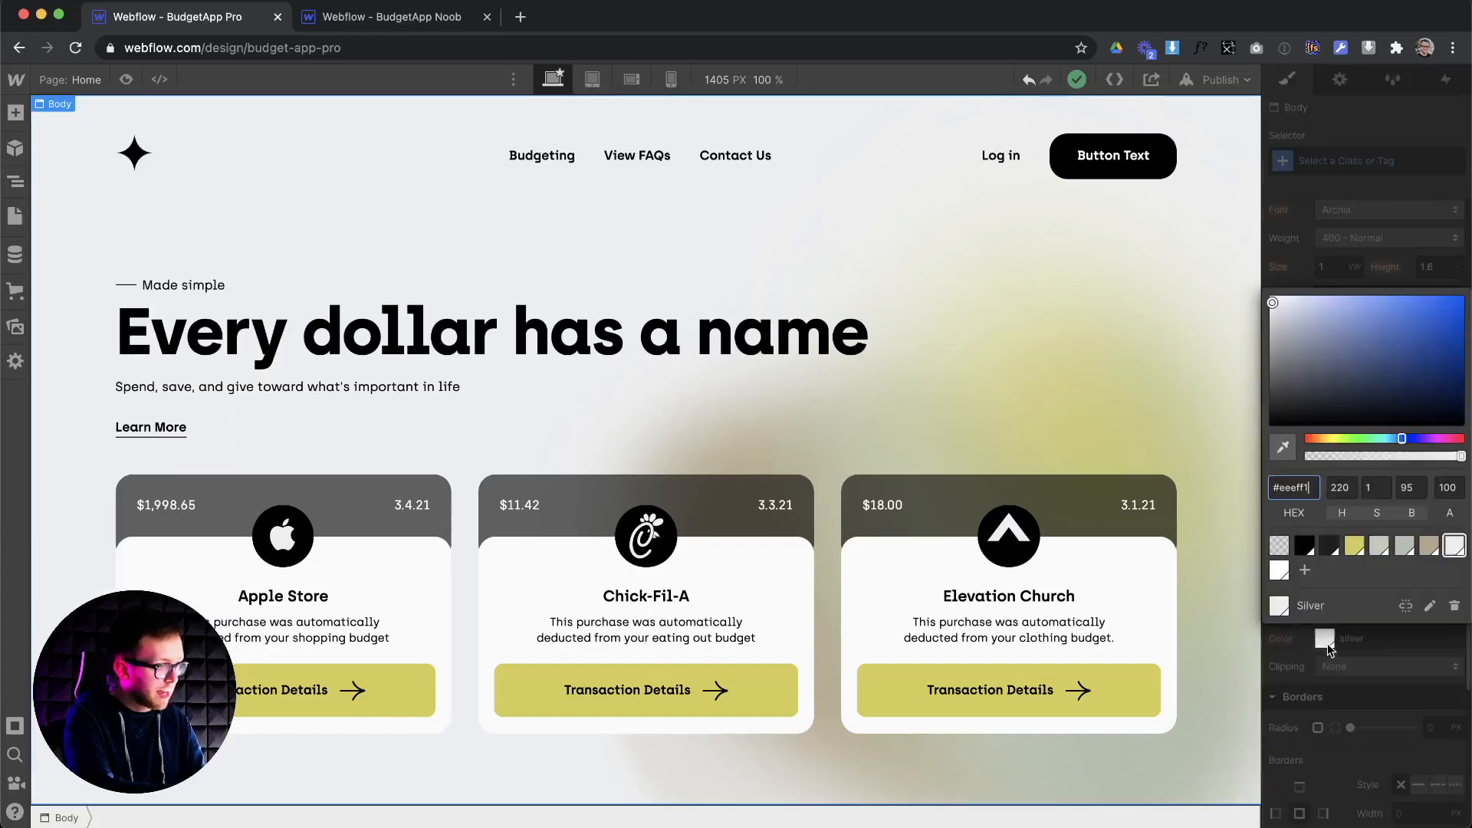
click(1304, 547)
click(1332, 546)
click(1334, 625)
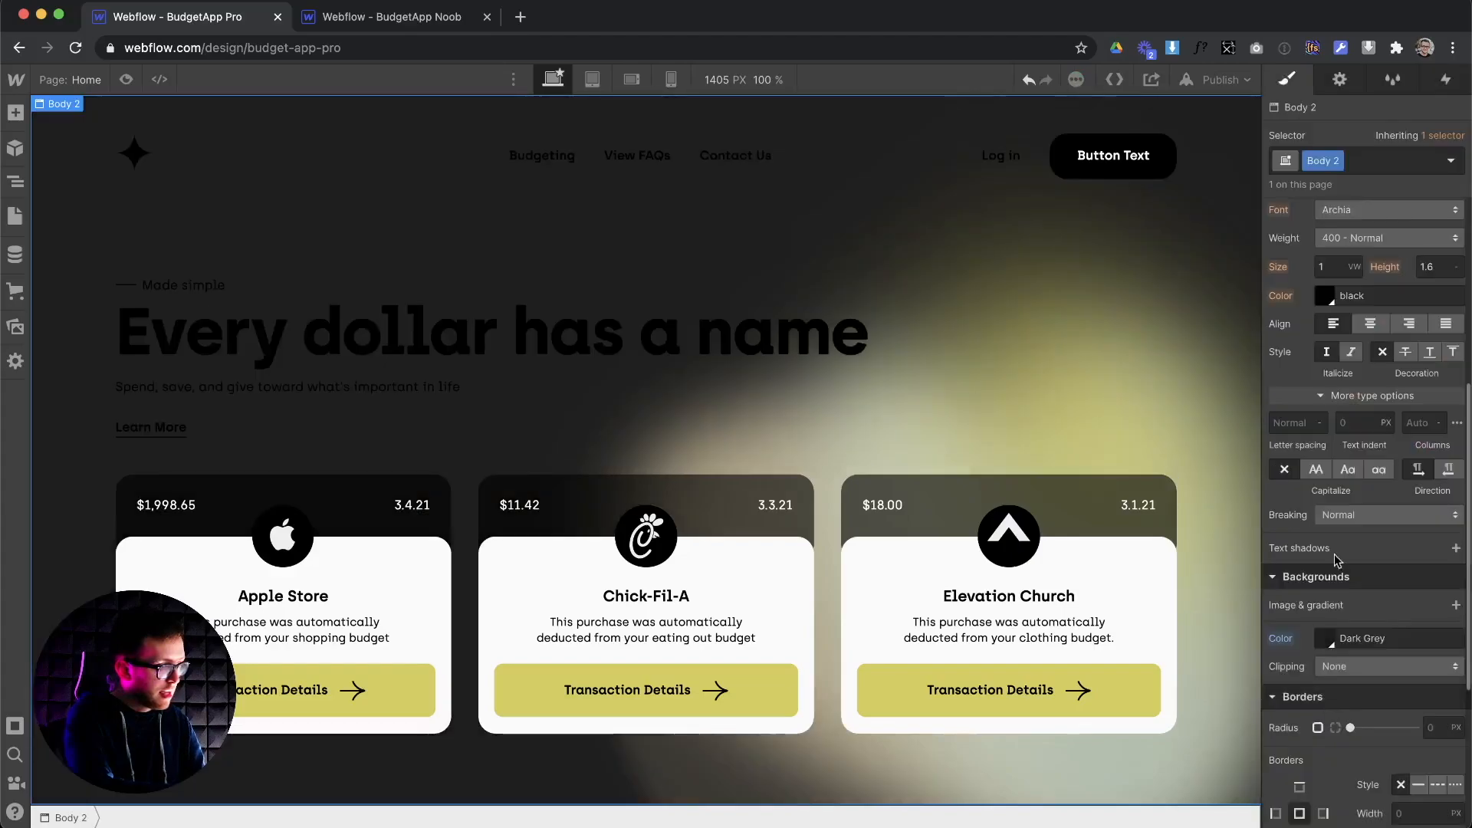
Set the Body element's text color to the Silver swatch and review the whole page
click(1326, 296)
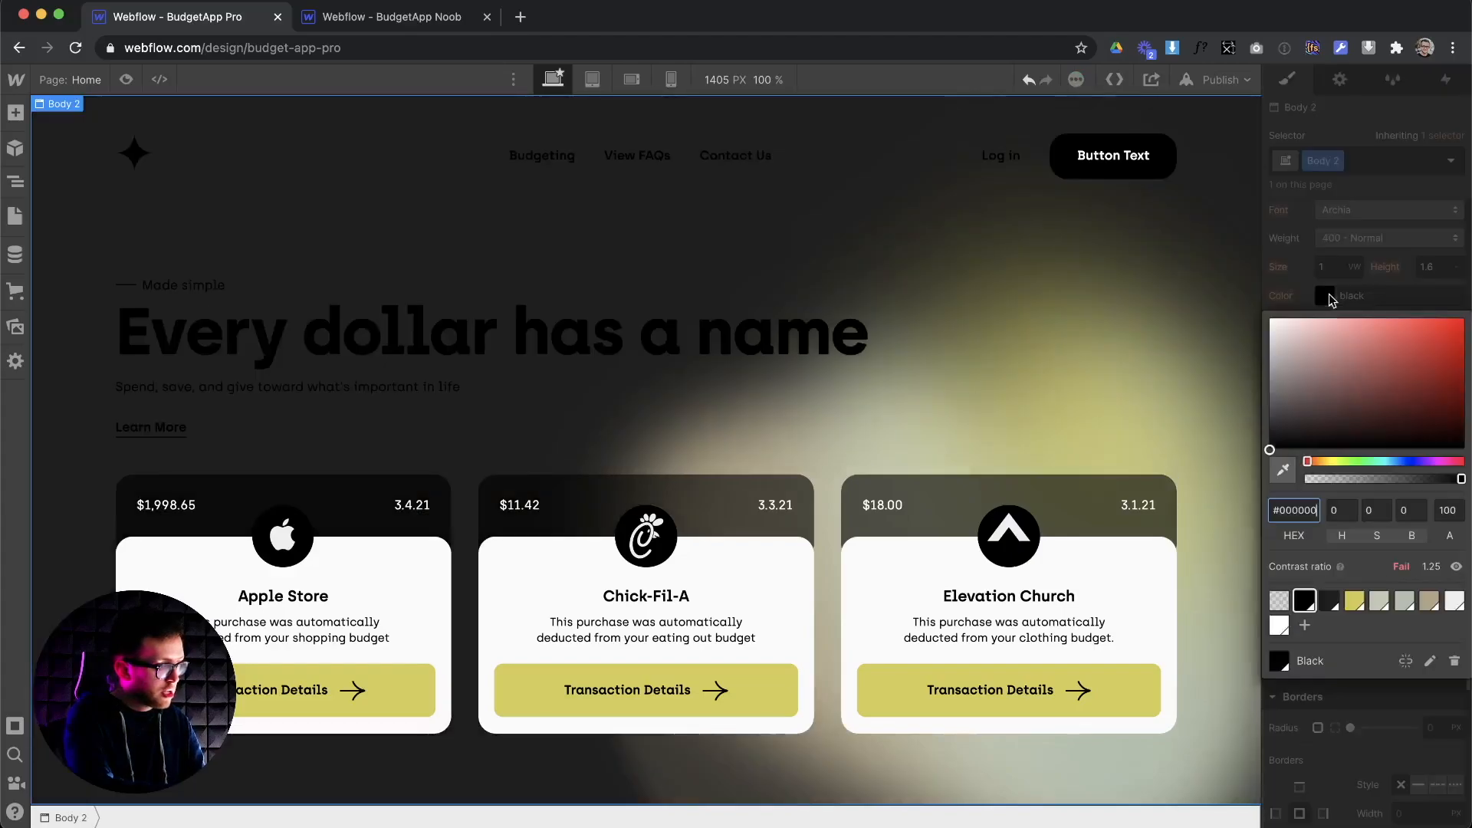
click(1456, 601)
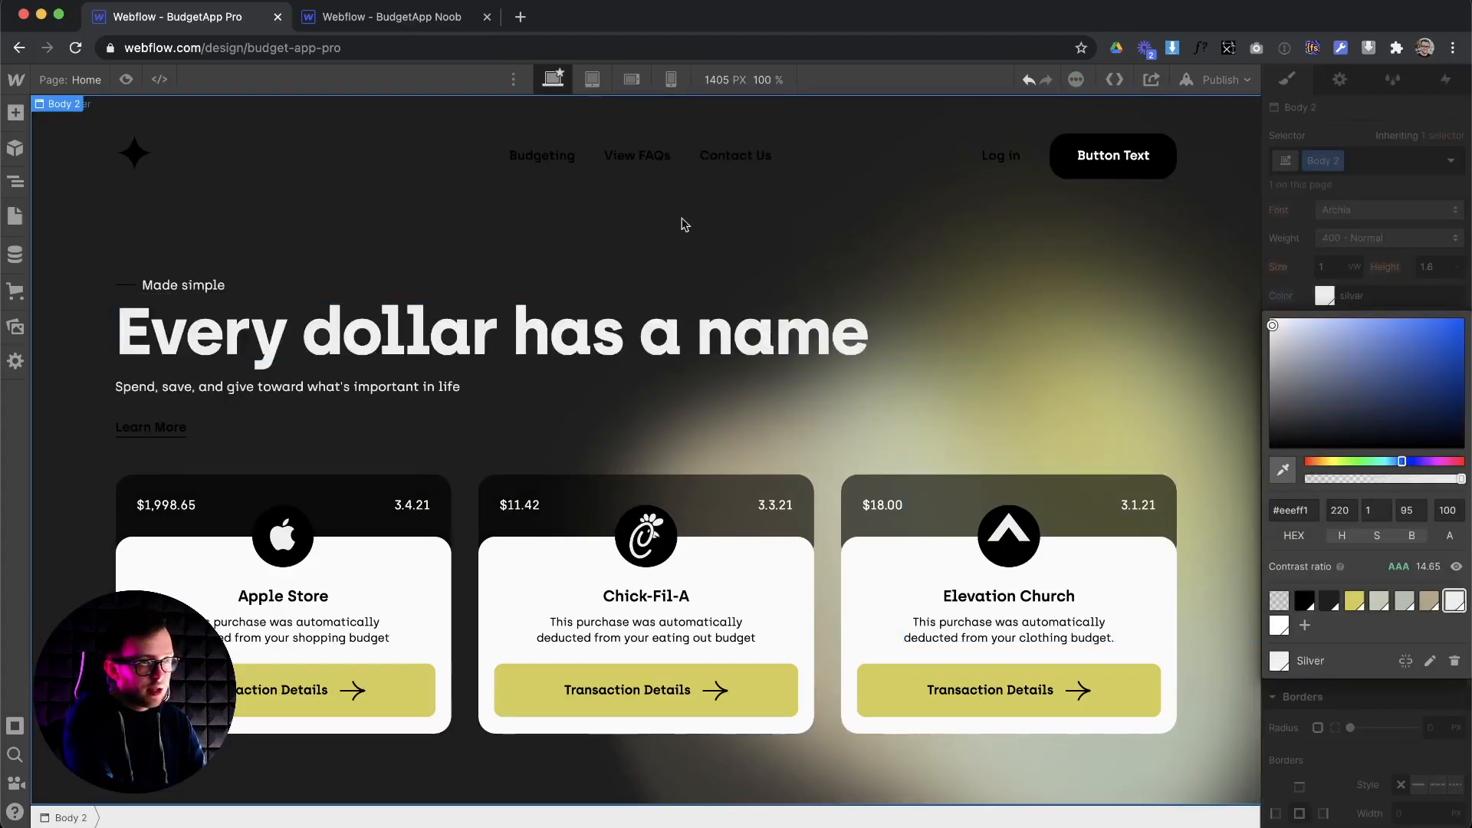
scroll(455, 553, down, 15)
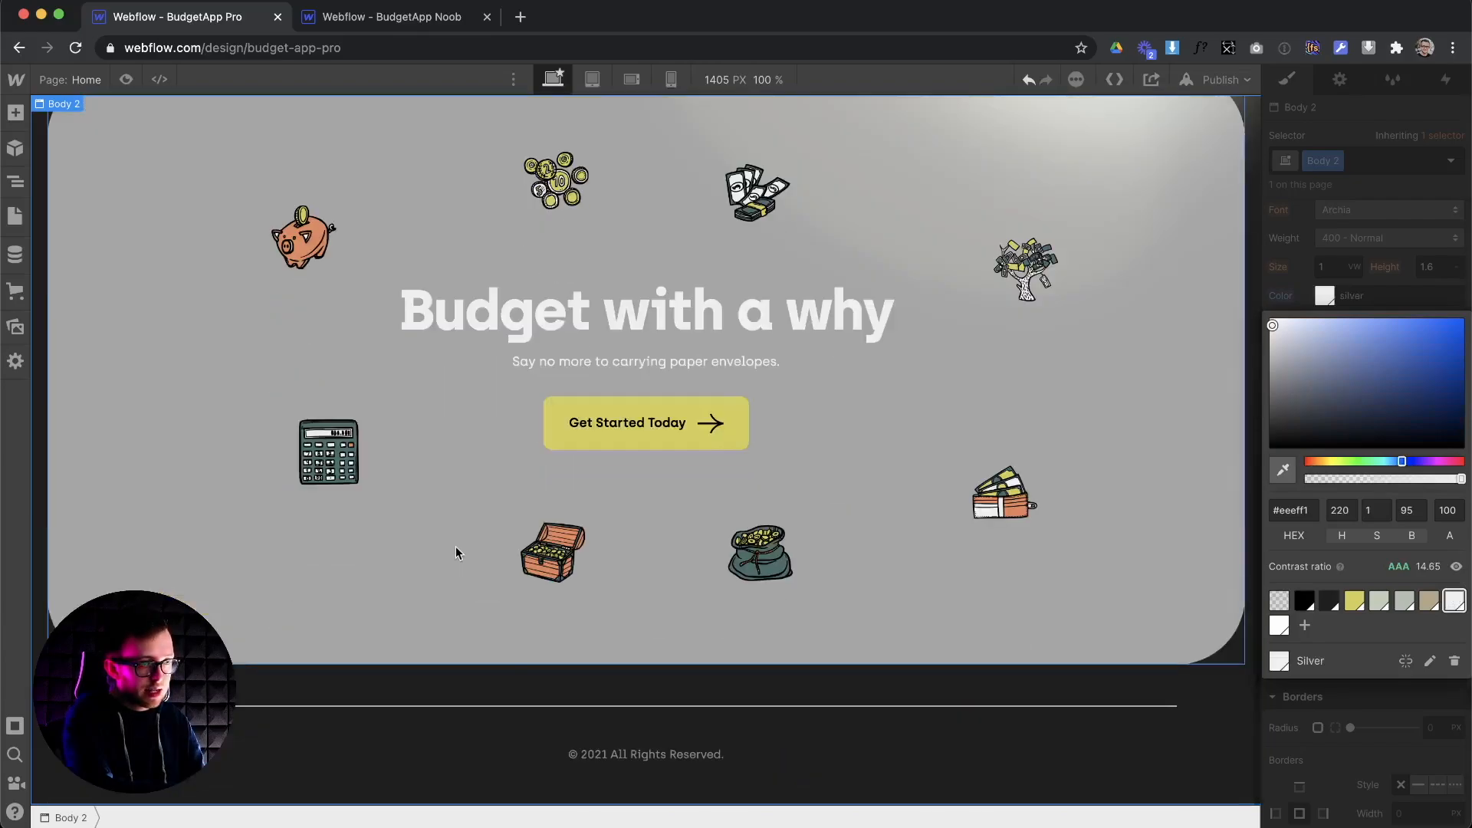
scroll(560, 519, up, 15)
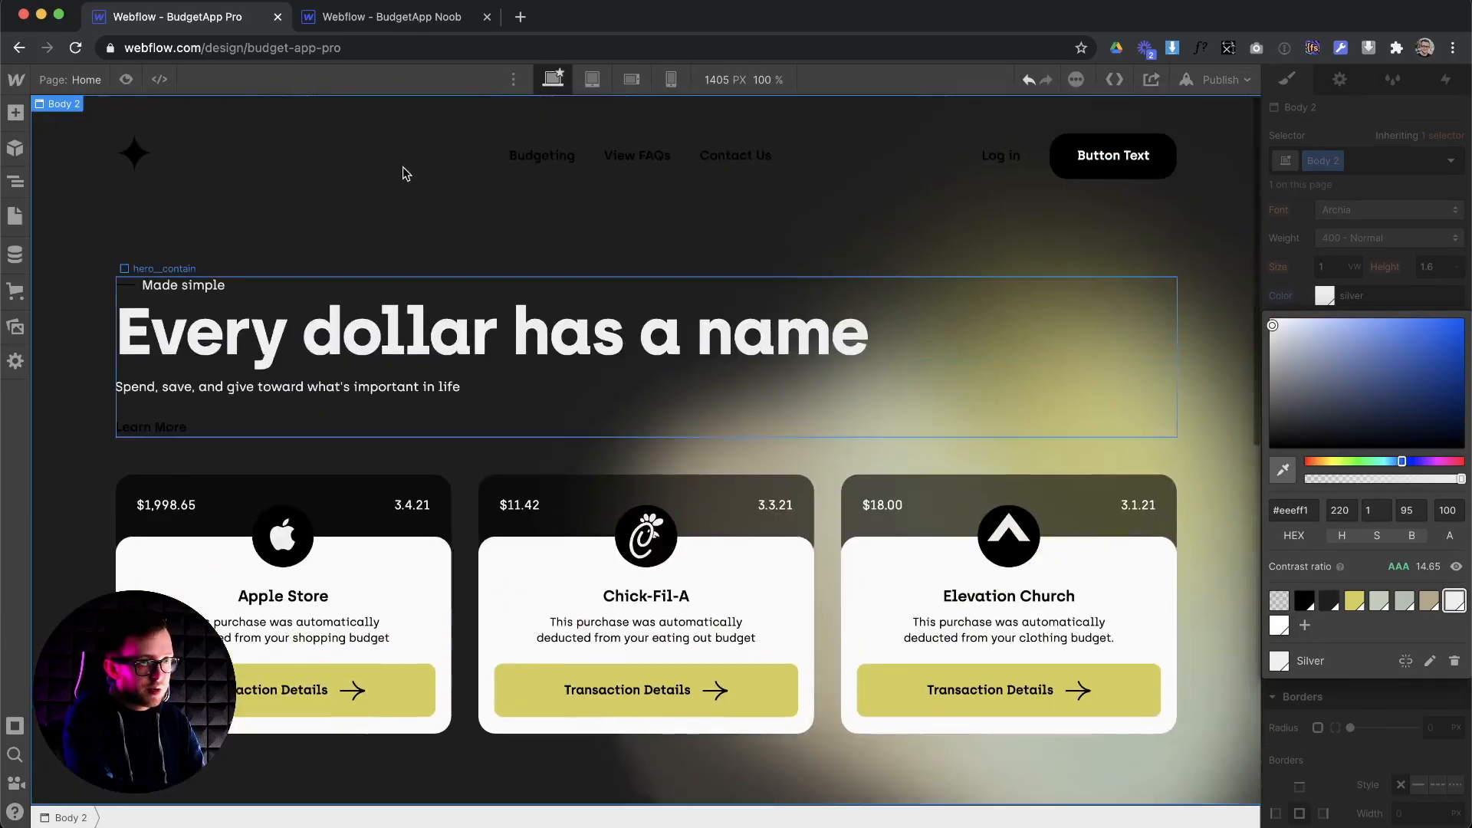
Check which selector supplies the text color of the Budgeting link in the Nav & Global Elements symbol
click(236, 159)
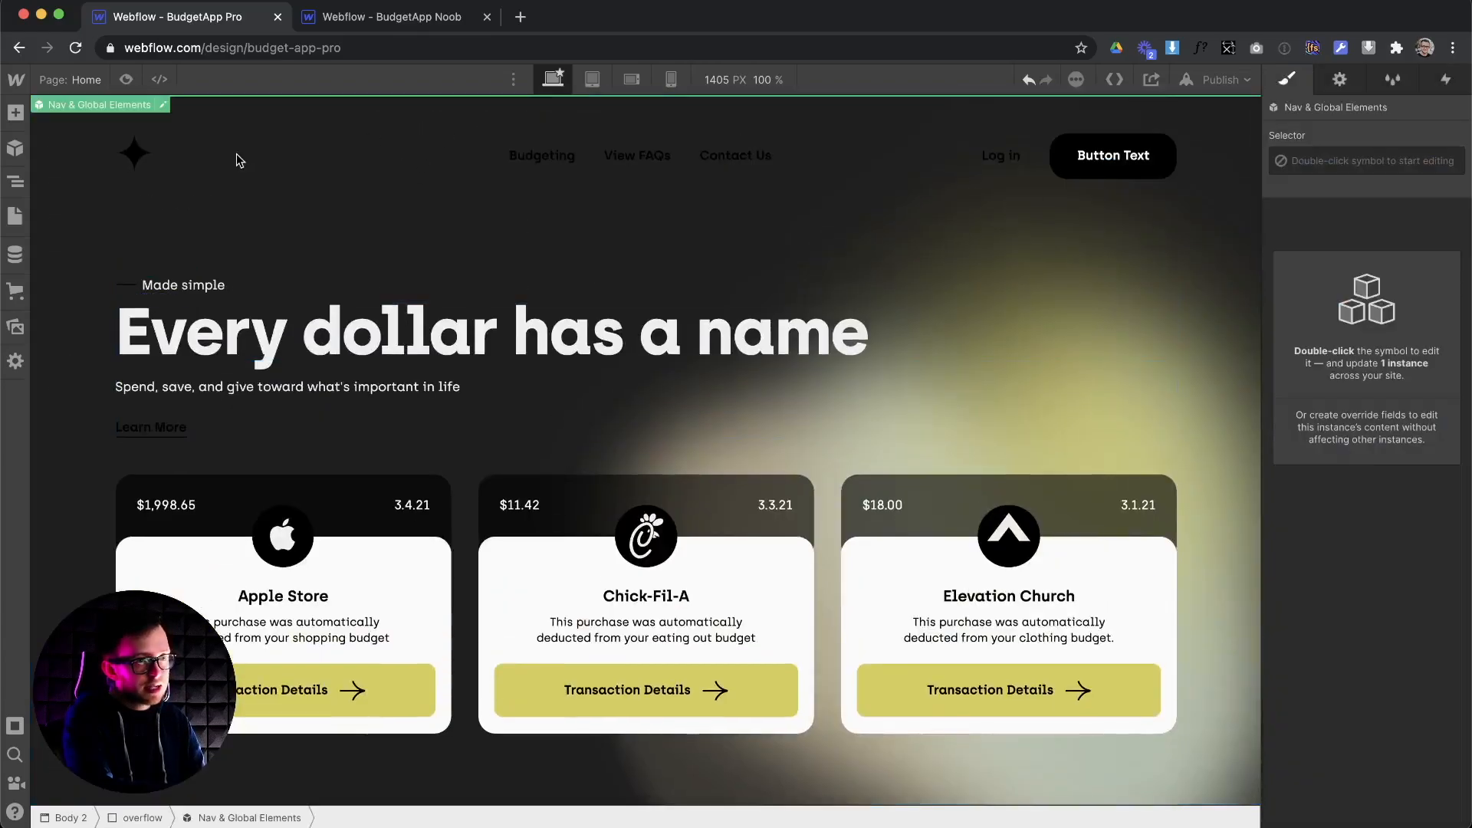
double_click(535, 157)
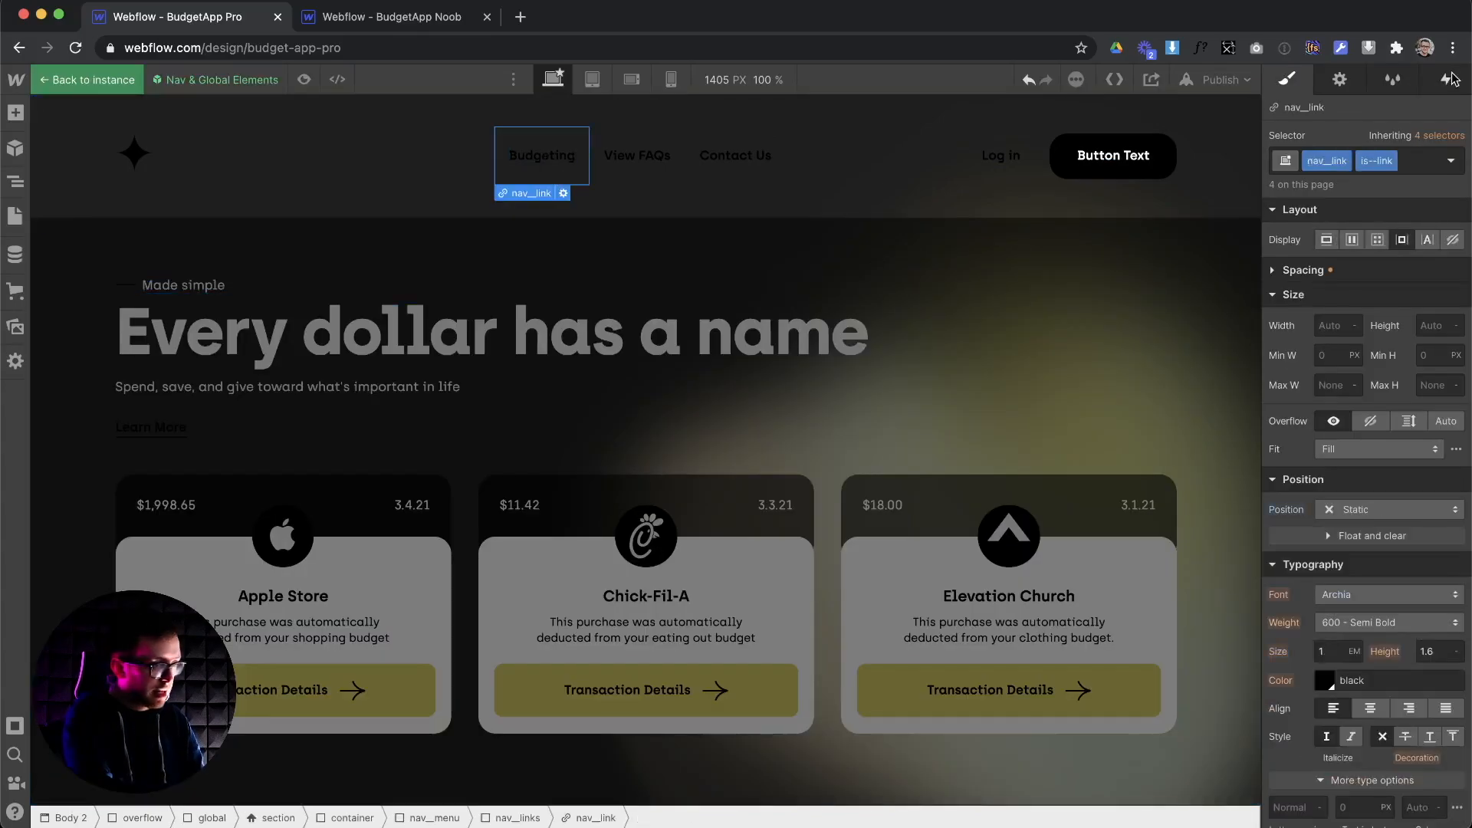
click(1289, 270)
scroll(1371, 537, down, 3)
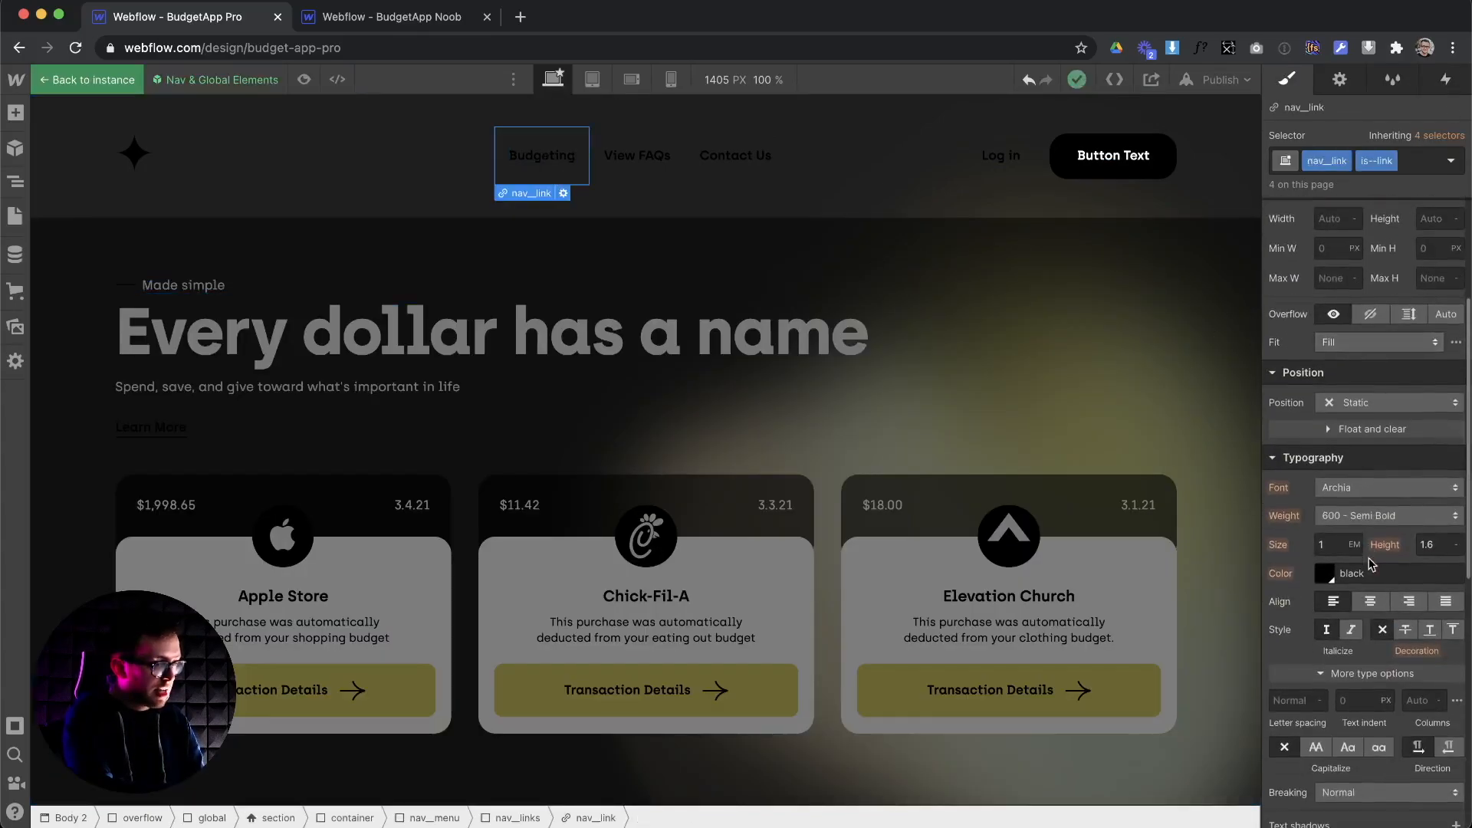
click(1283, 574)
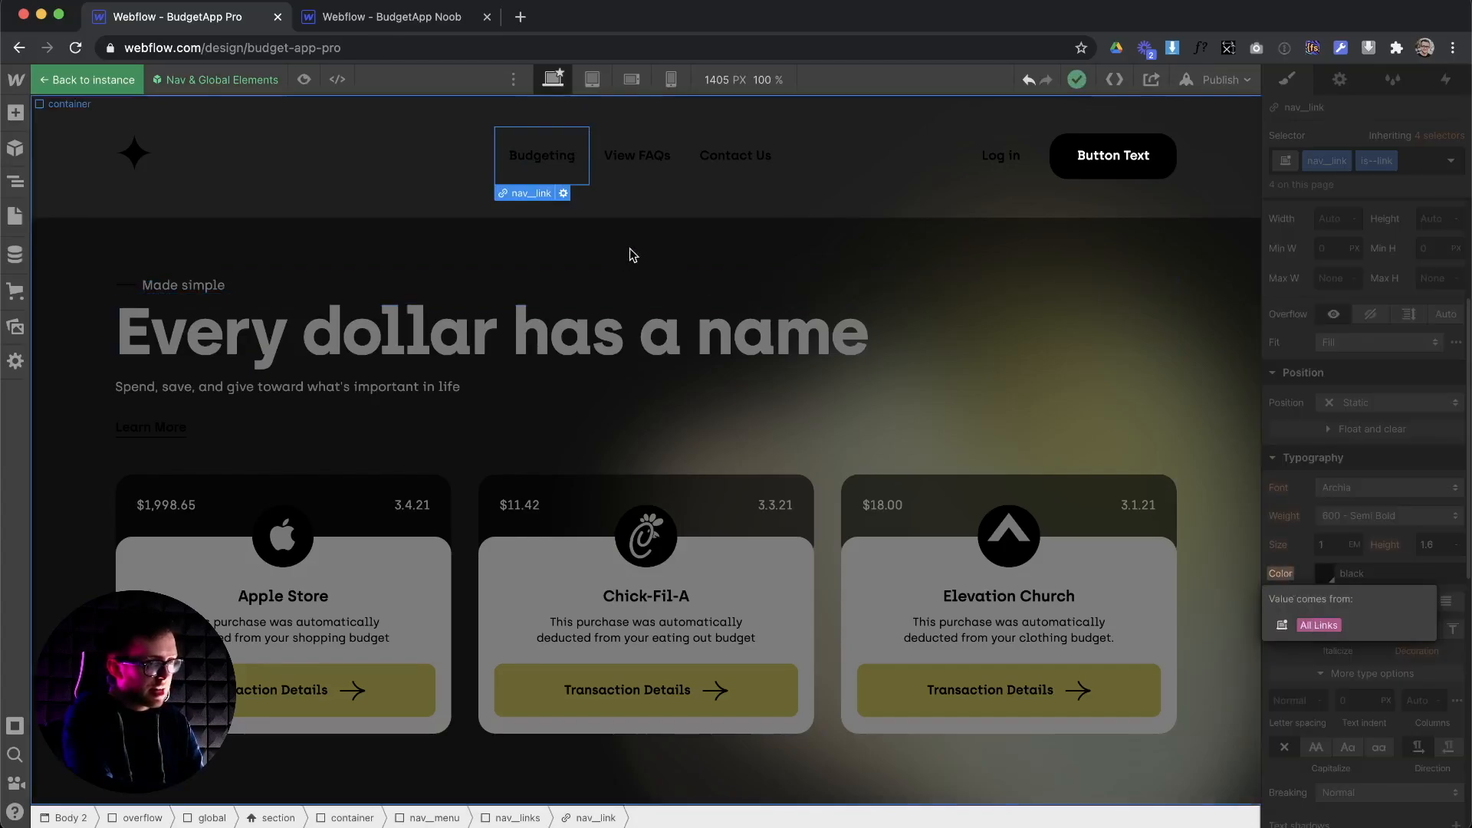
click(627, 258)
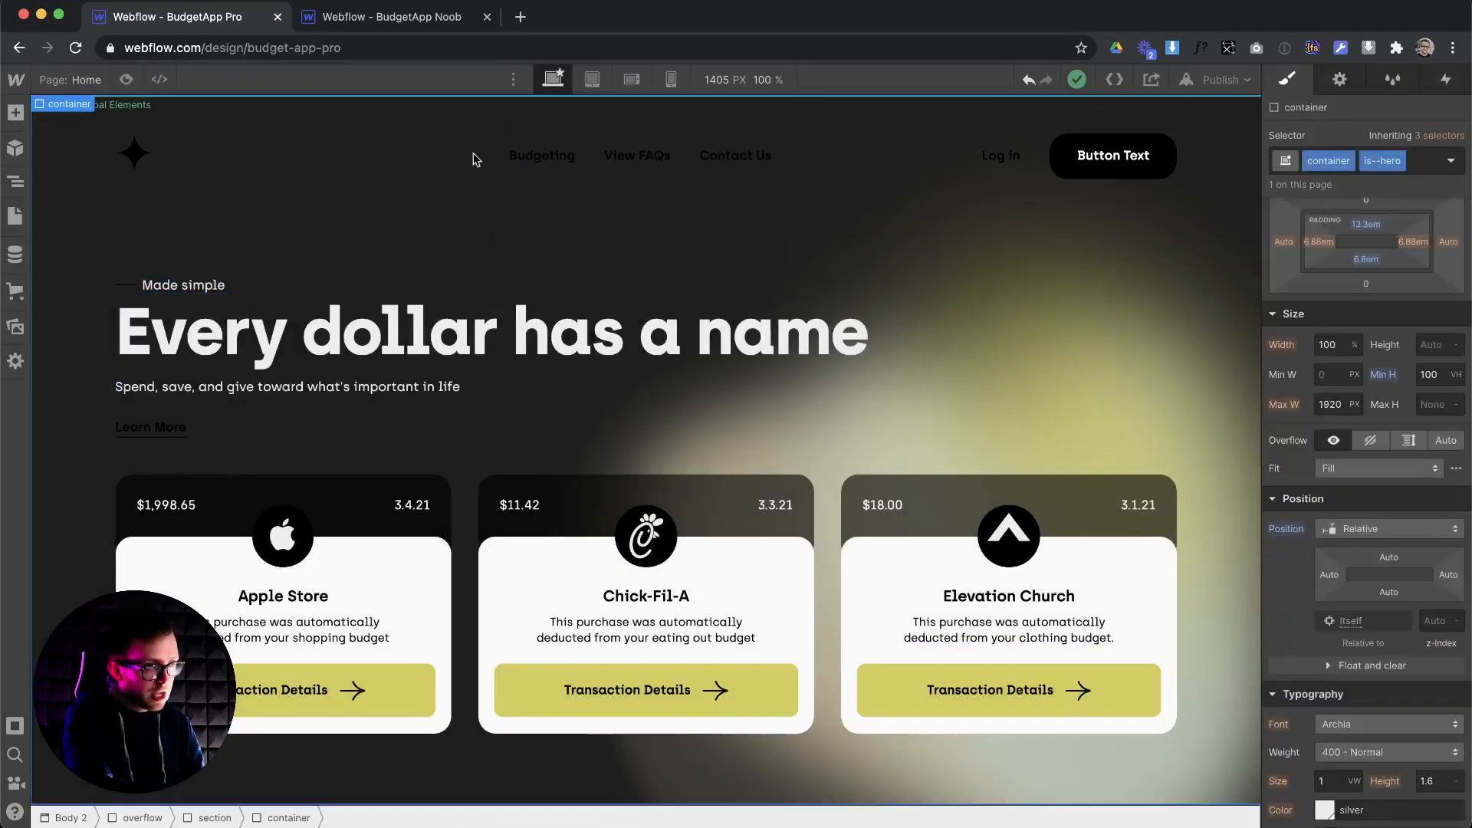
Add a Div Block to the hero container directly above the "Made simple" heading content
click(516, 164)
double_click(506, 164)
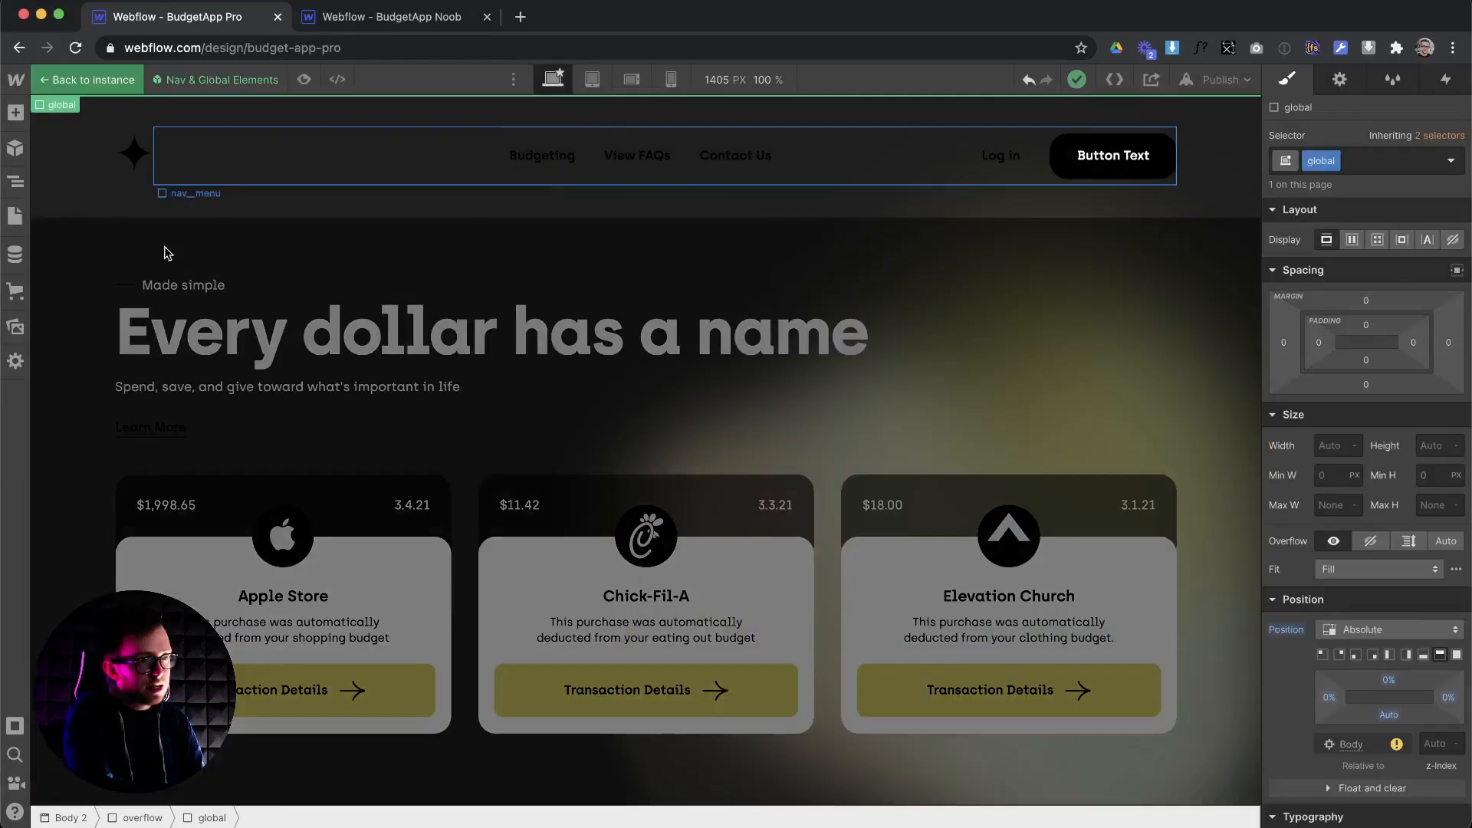
click(16, 113)
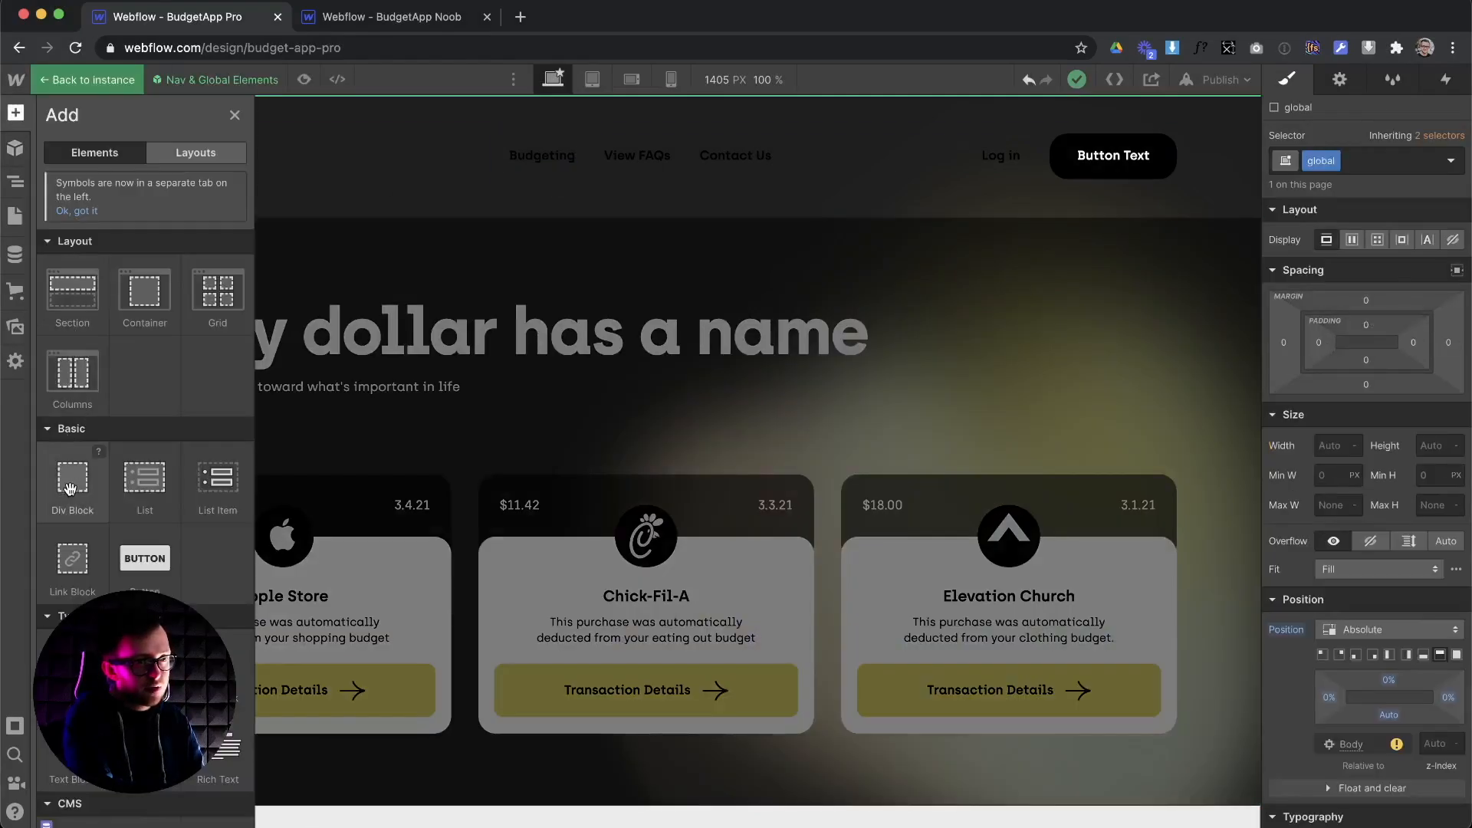
mouse_move(470, 281)
mouse_down()
mouse_move(493, 319)
mouse_move(460, 278)
mouse_up()
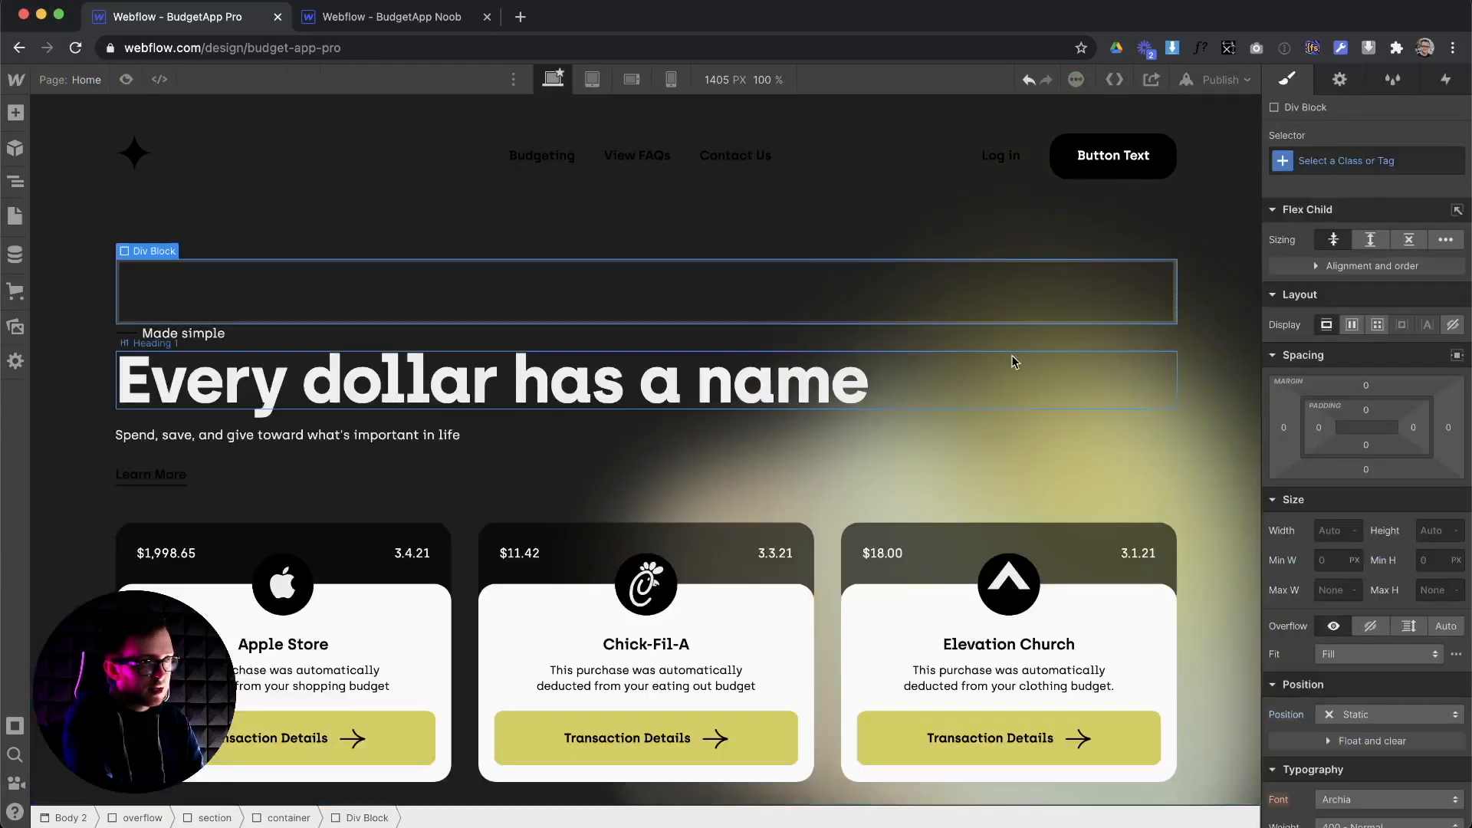
Check the Budgeting link's combo class and give the new div block above the hero heading the class is--link
click(535, 171)
double_click(536, 172)
click(529, 165)
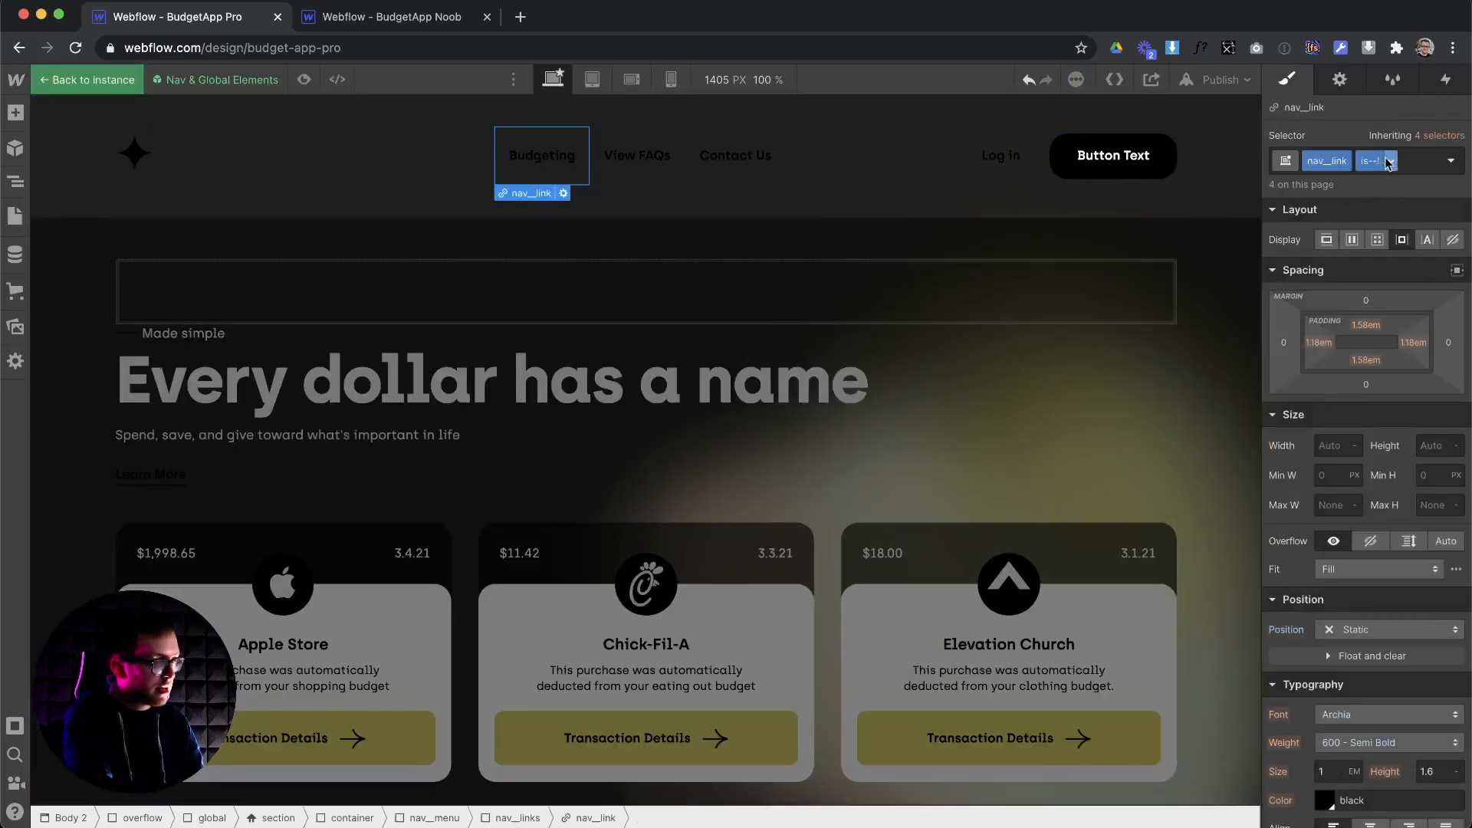
click(800, 313)
click(1353, 164)
text(is--link)
key(Return)
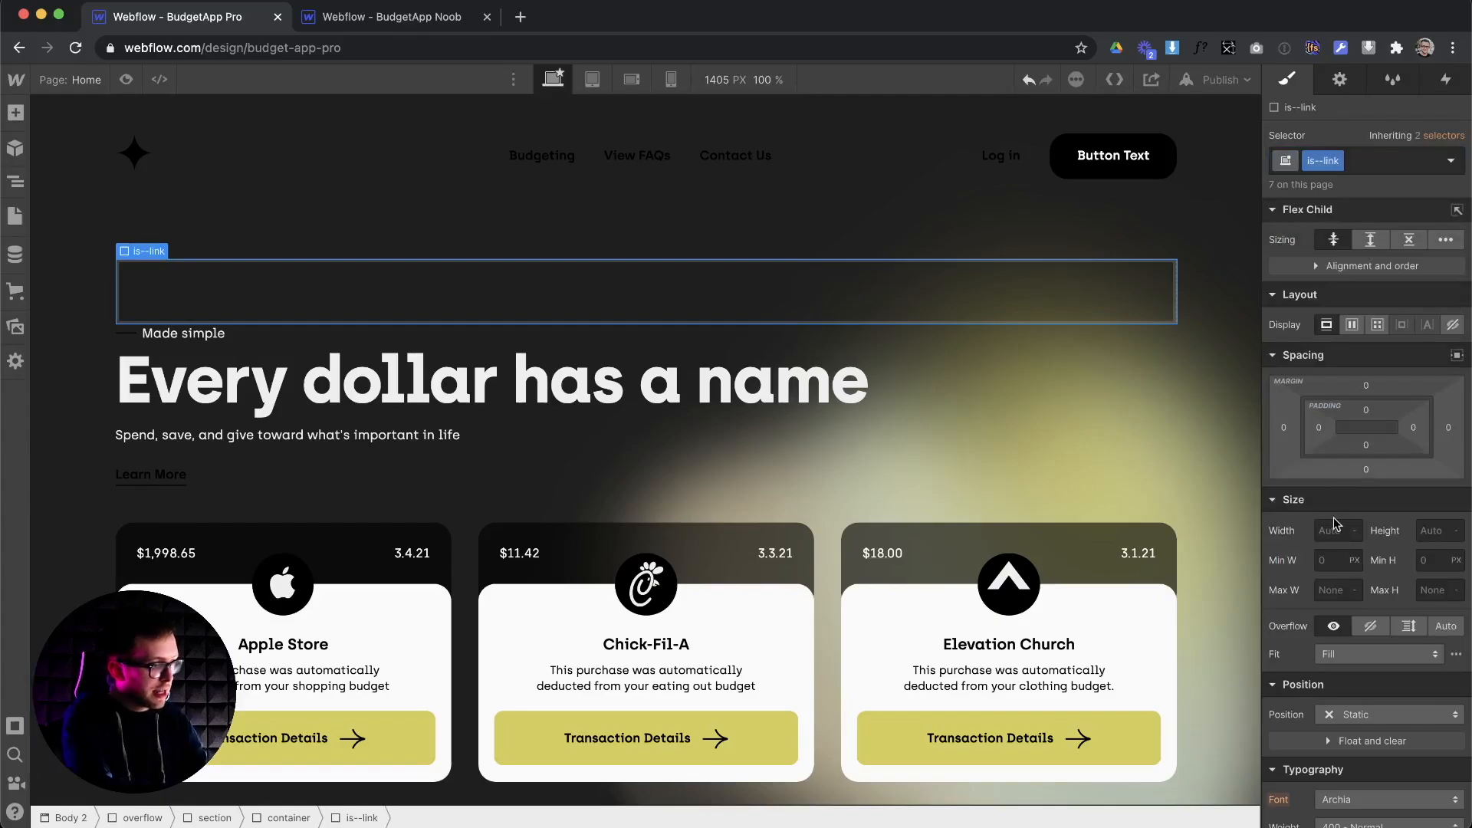
Set the is--link class's text color to the Silver swatch and review the page
scroll(1335, 521, down, 5)
click(1325, 544)
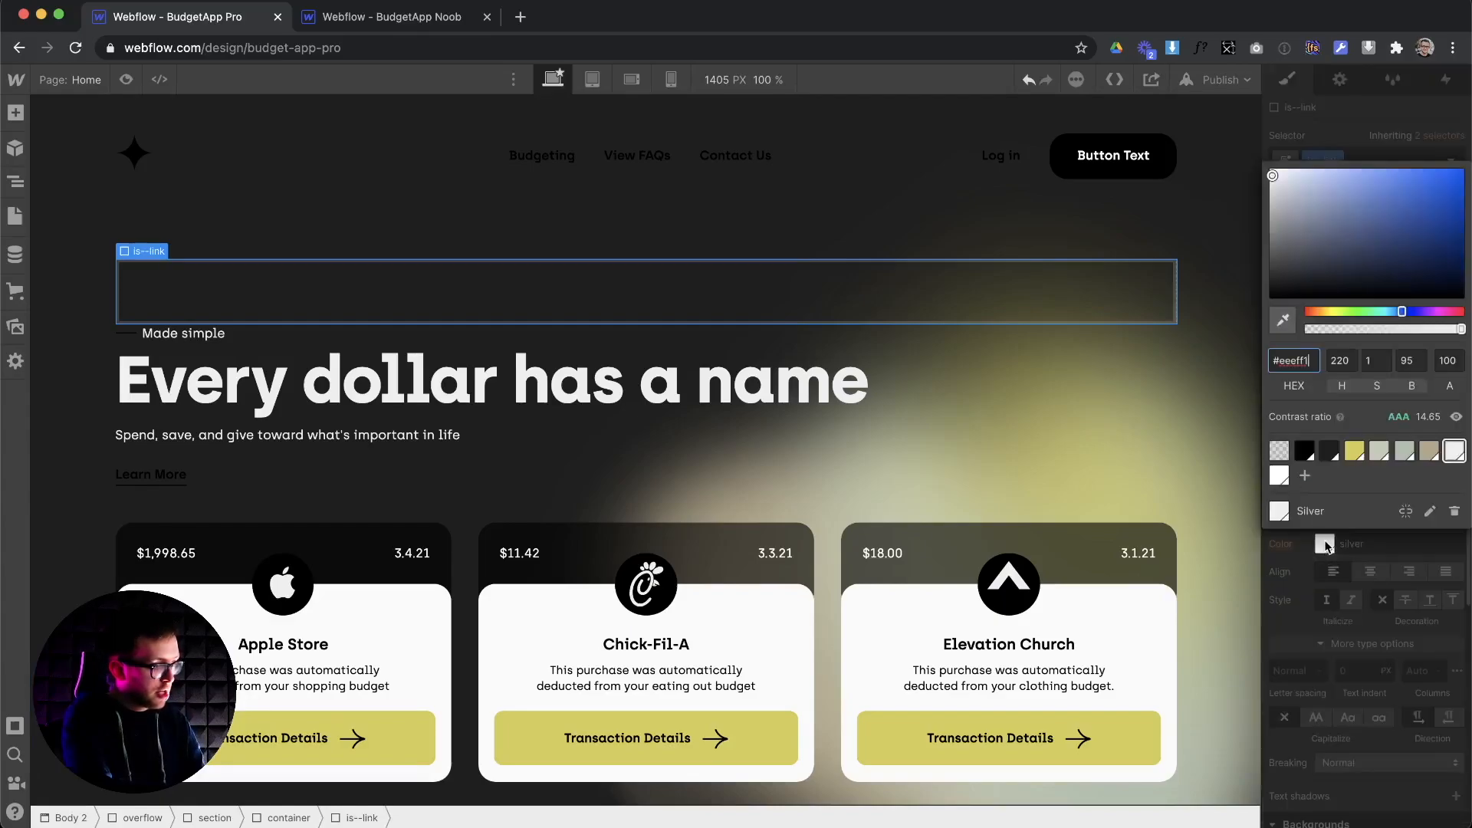
click(1325, 546)
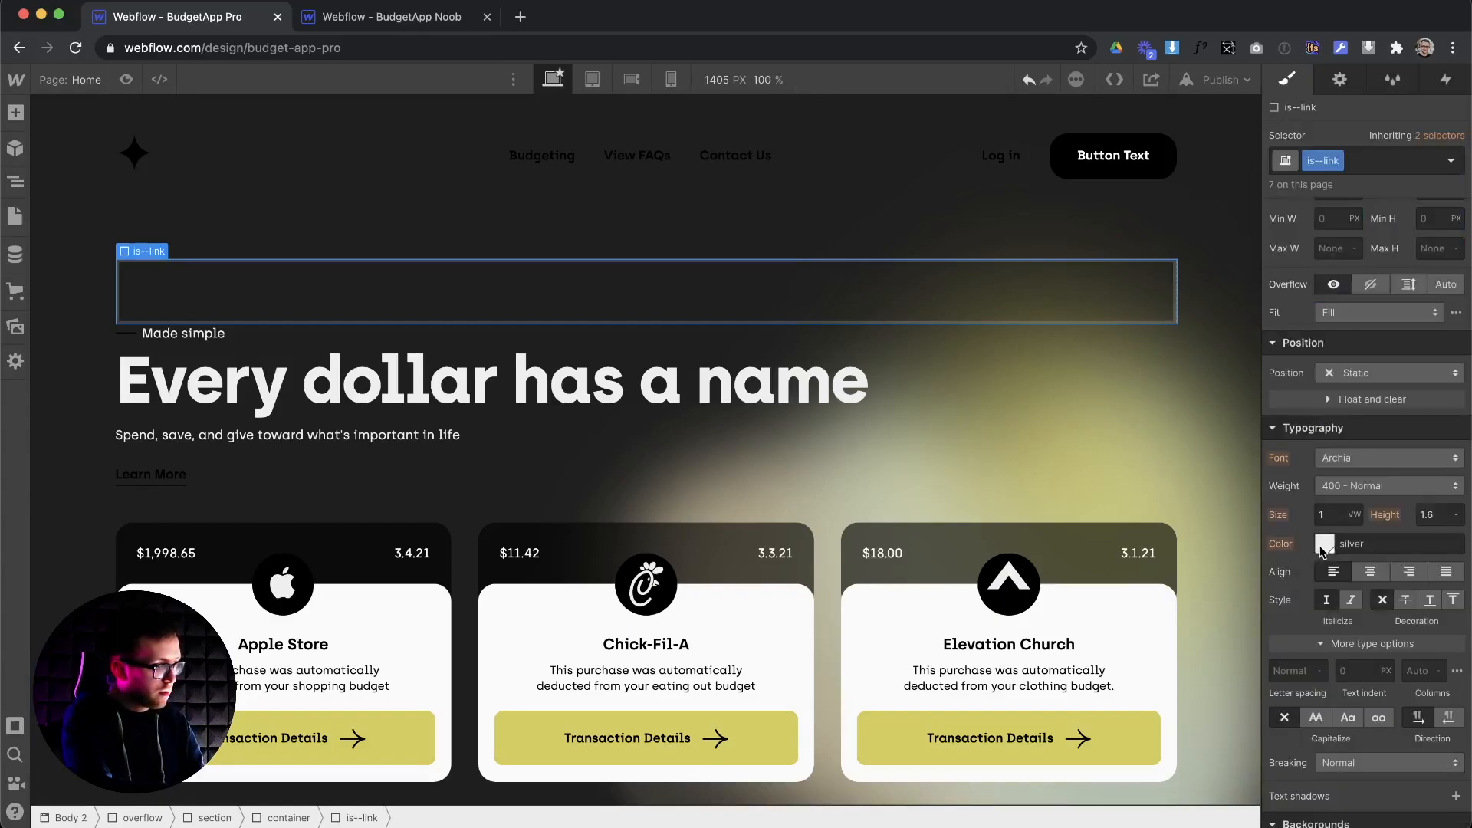
click(1325, 546)
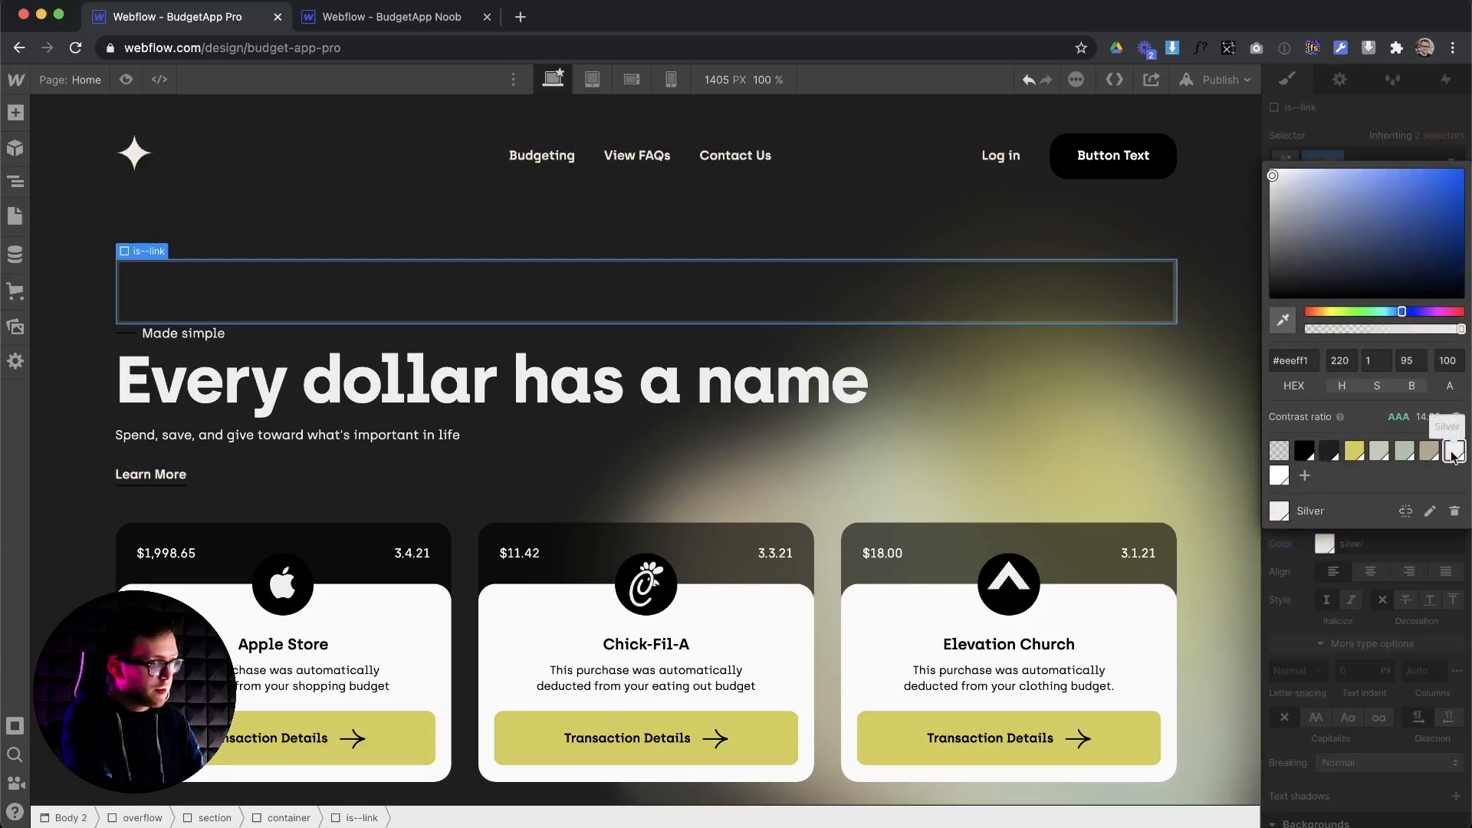
scroll(430, 456, down, 10)
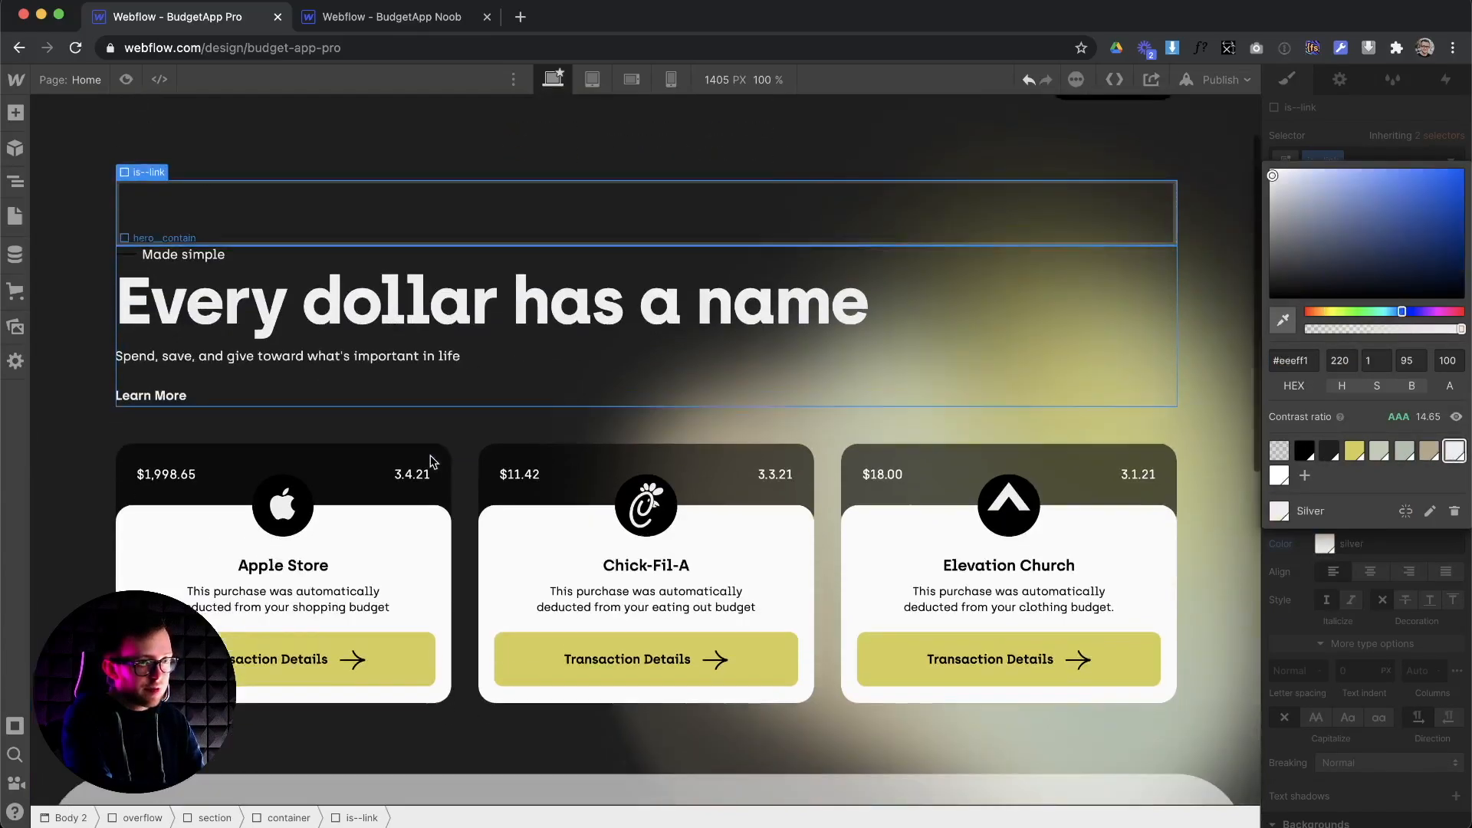
scroll(430, 455, up, 10)
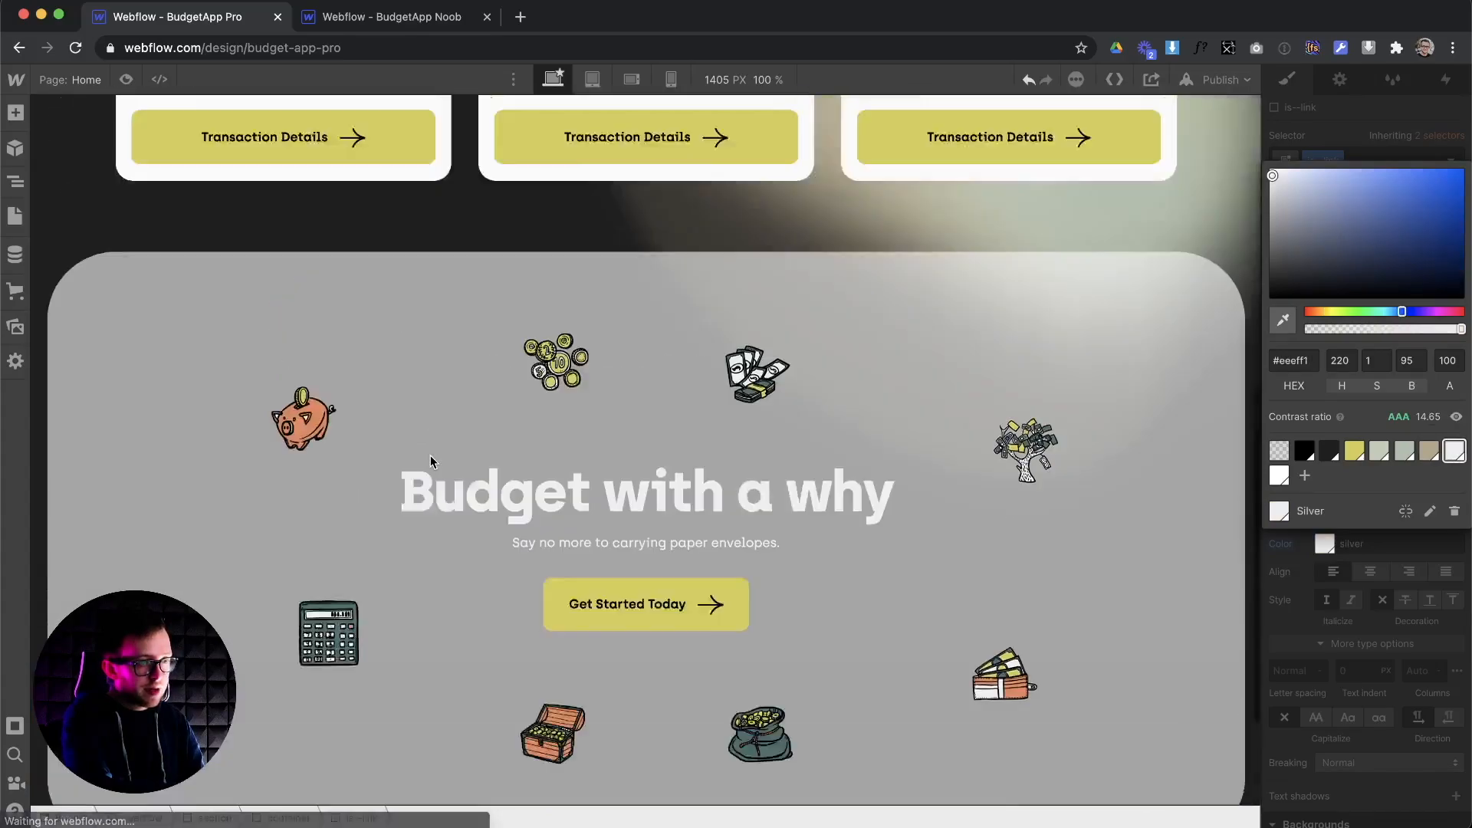
Open the nav logo's SVG embed code, check the fill attribute at the end of its path, and save and close it
click(135, 157)
double_click(135, 157)
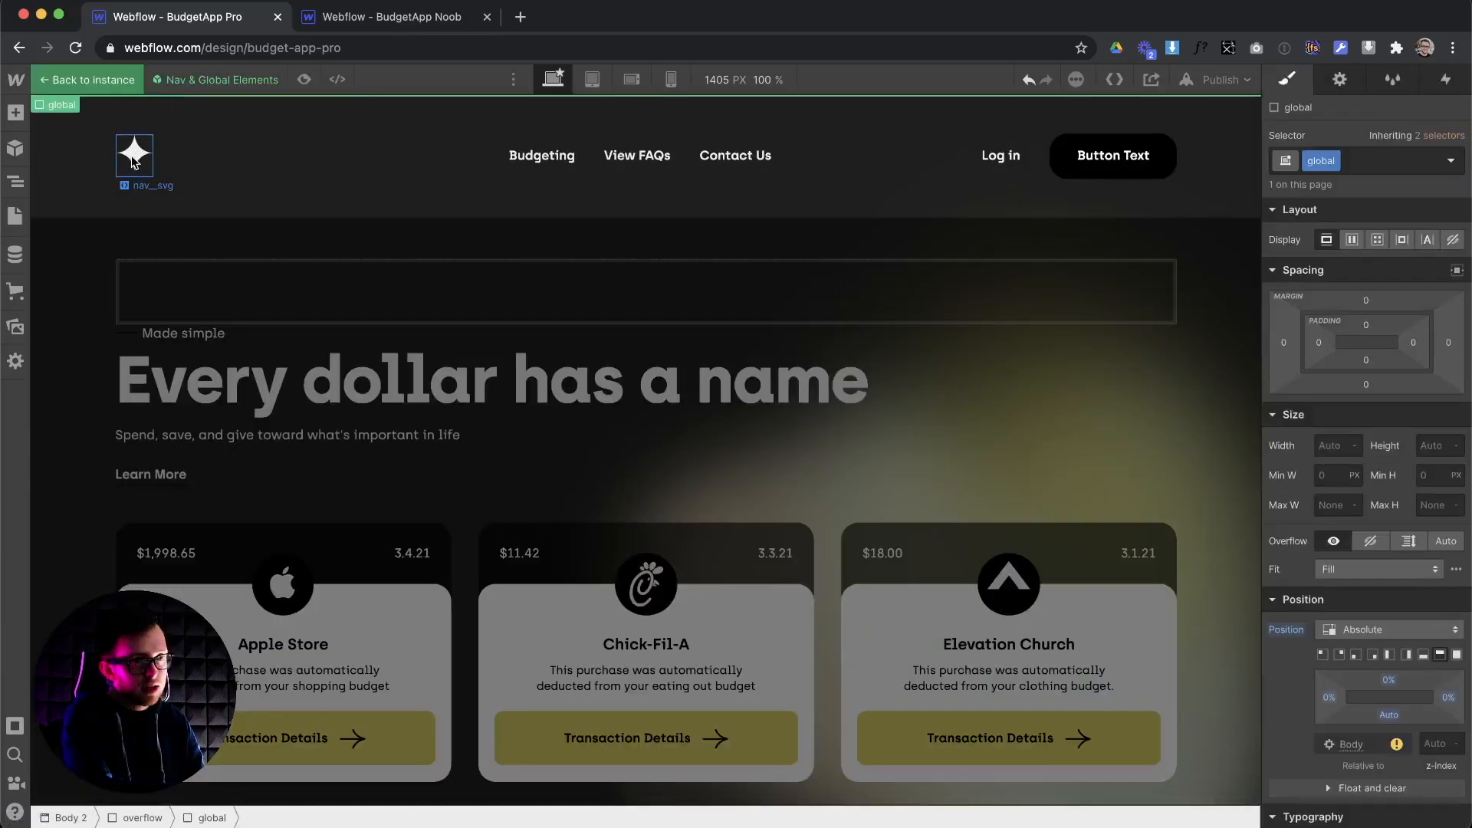
click(185, 186)
scroll(778, 272, right, 5)
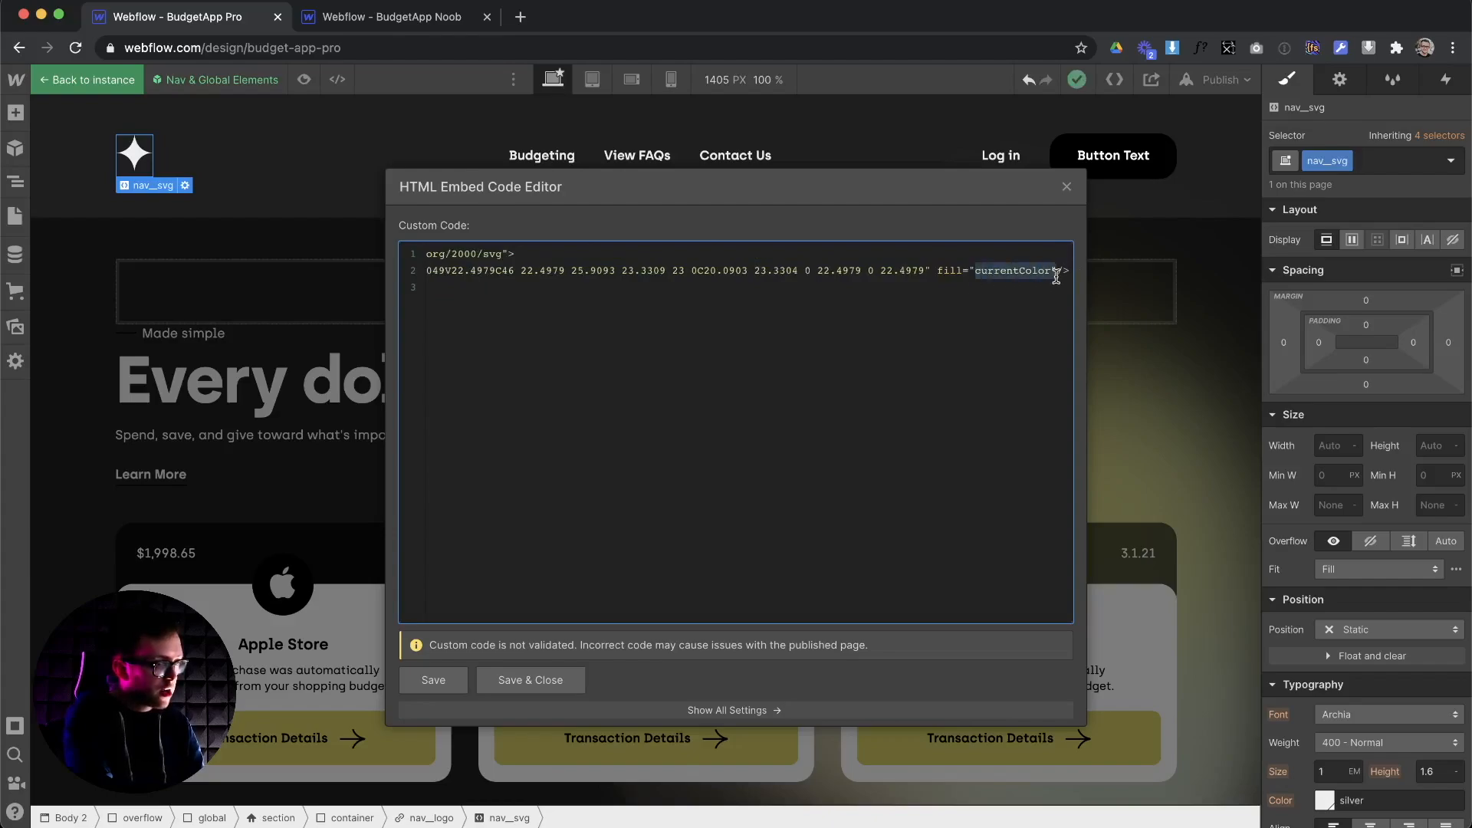
click(1050, 292)
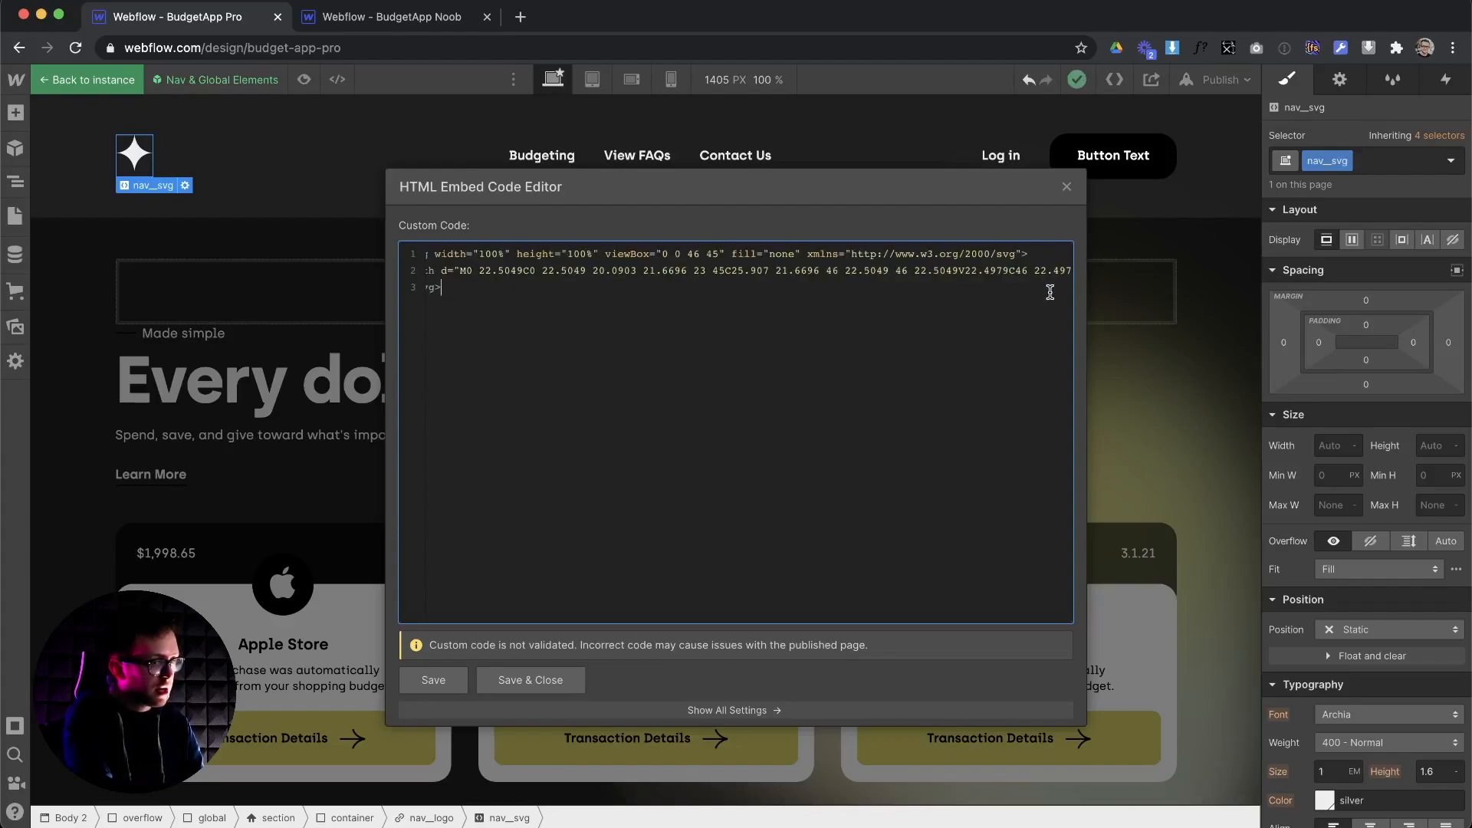
scroll(991, 293, right, 5)
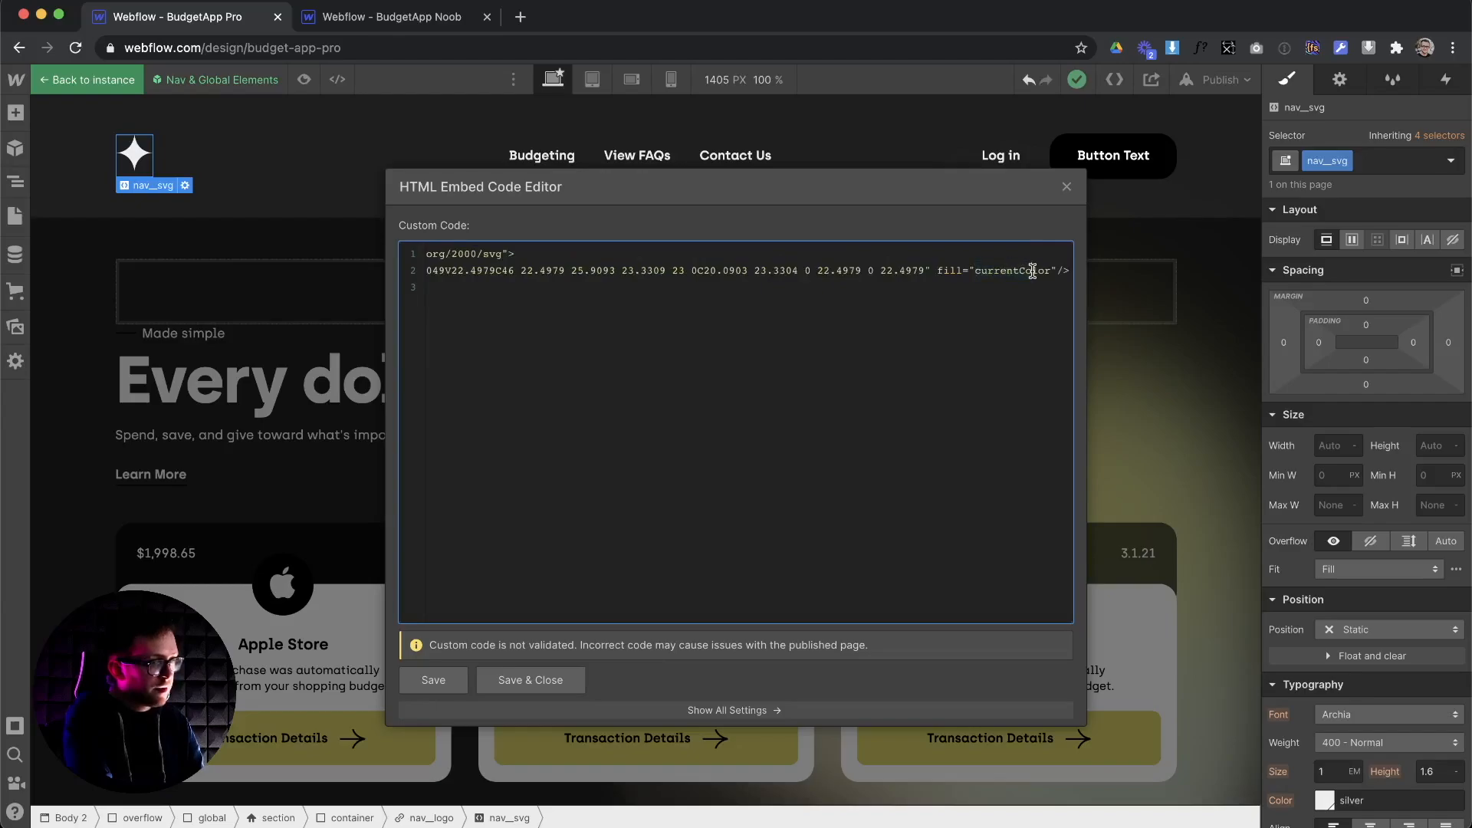
click(573, 681)
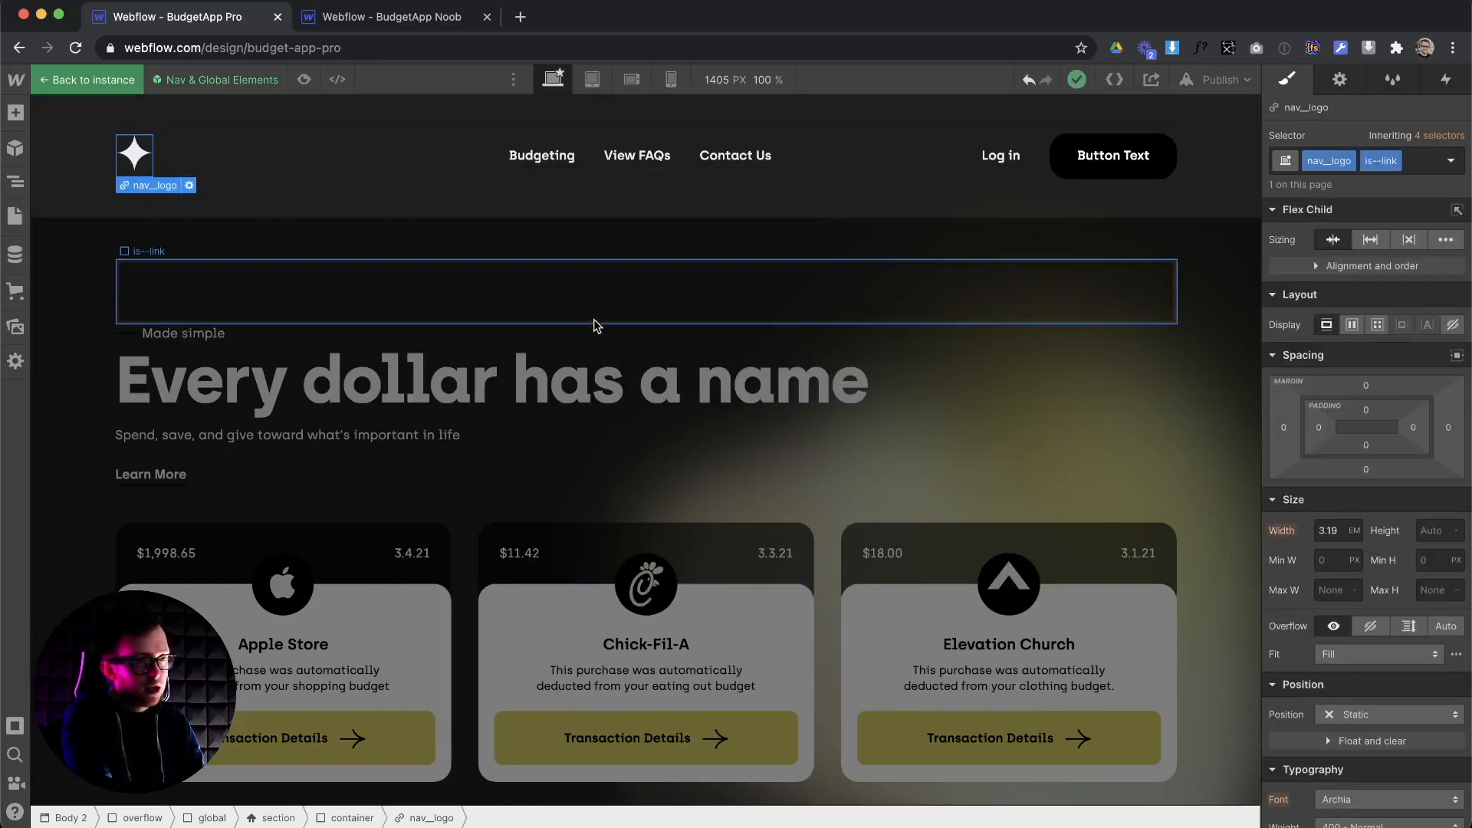
Check the navigation button's combo class, reselect the div block above the hero heading, and look over the page
double_click(605, 380)
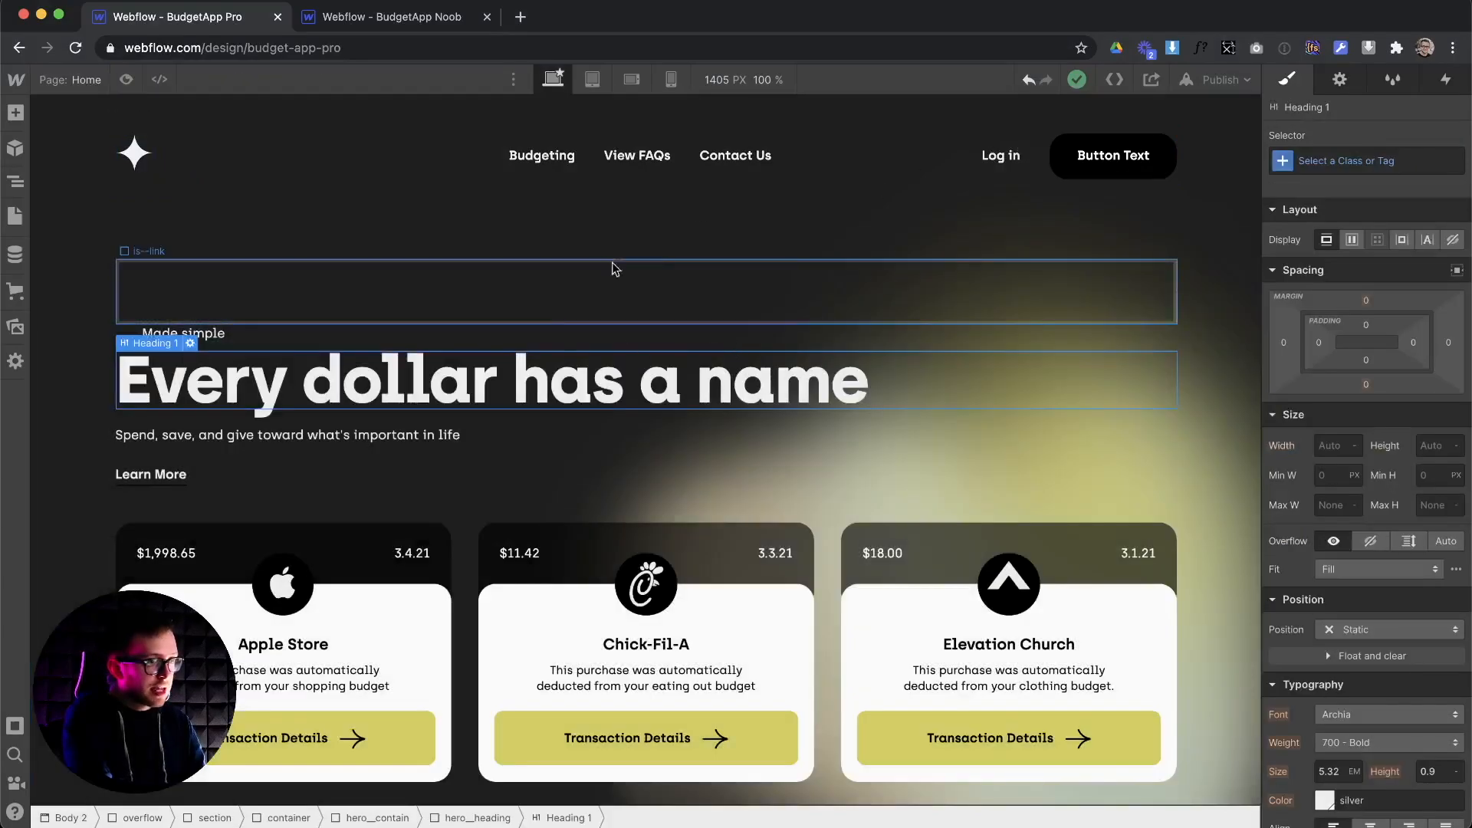
double_click(1077, 167)
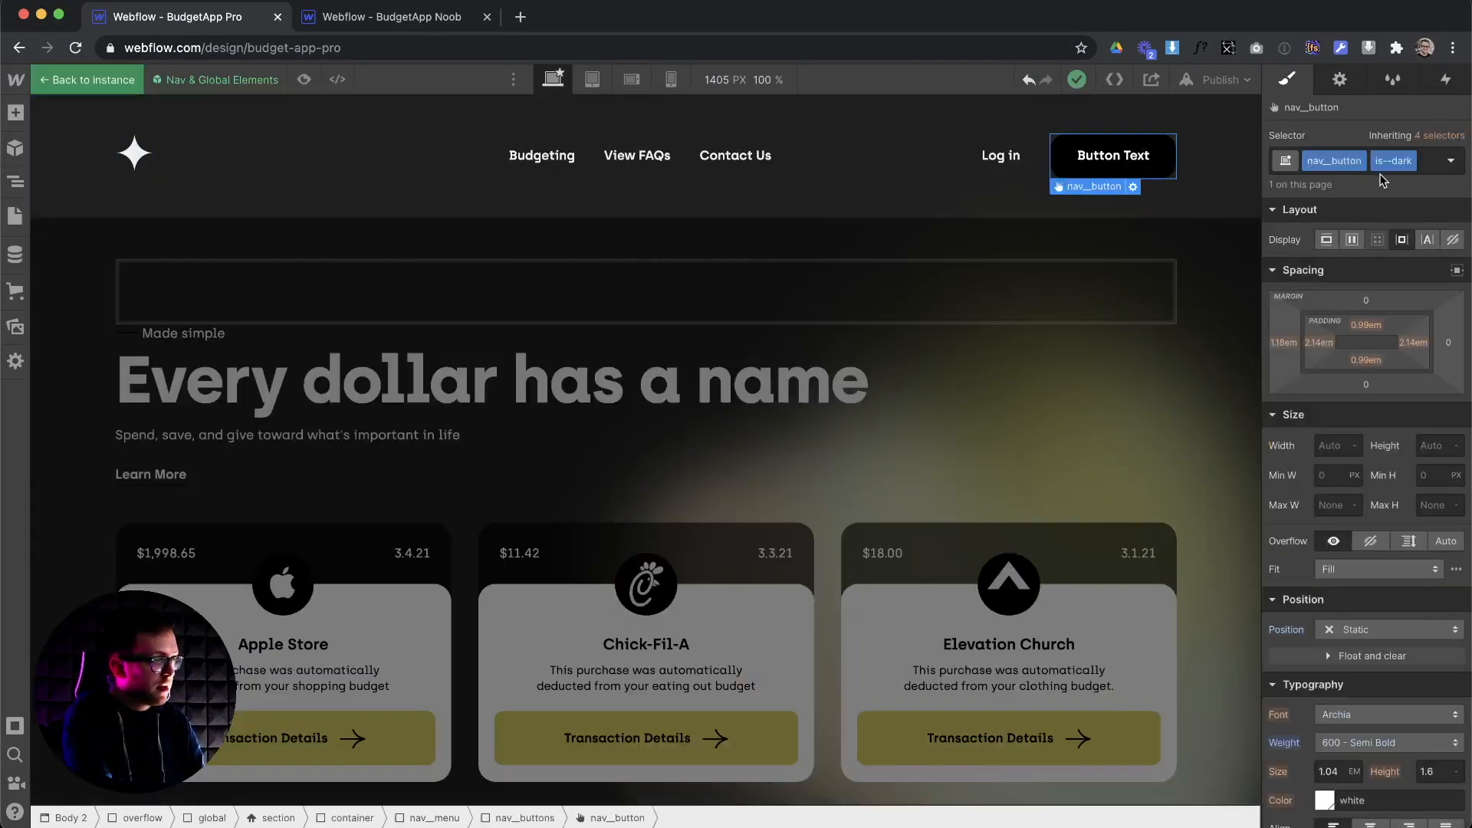
double_click(854, 302)
scroll(713, 493, down, 10)
scroll(499, 565, down, 3)
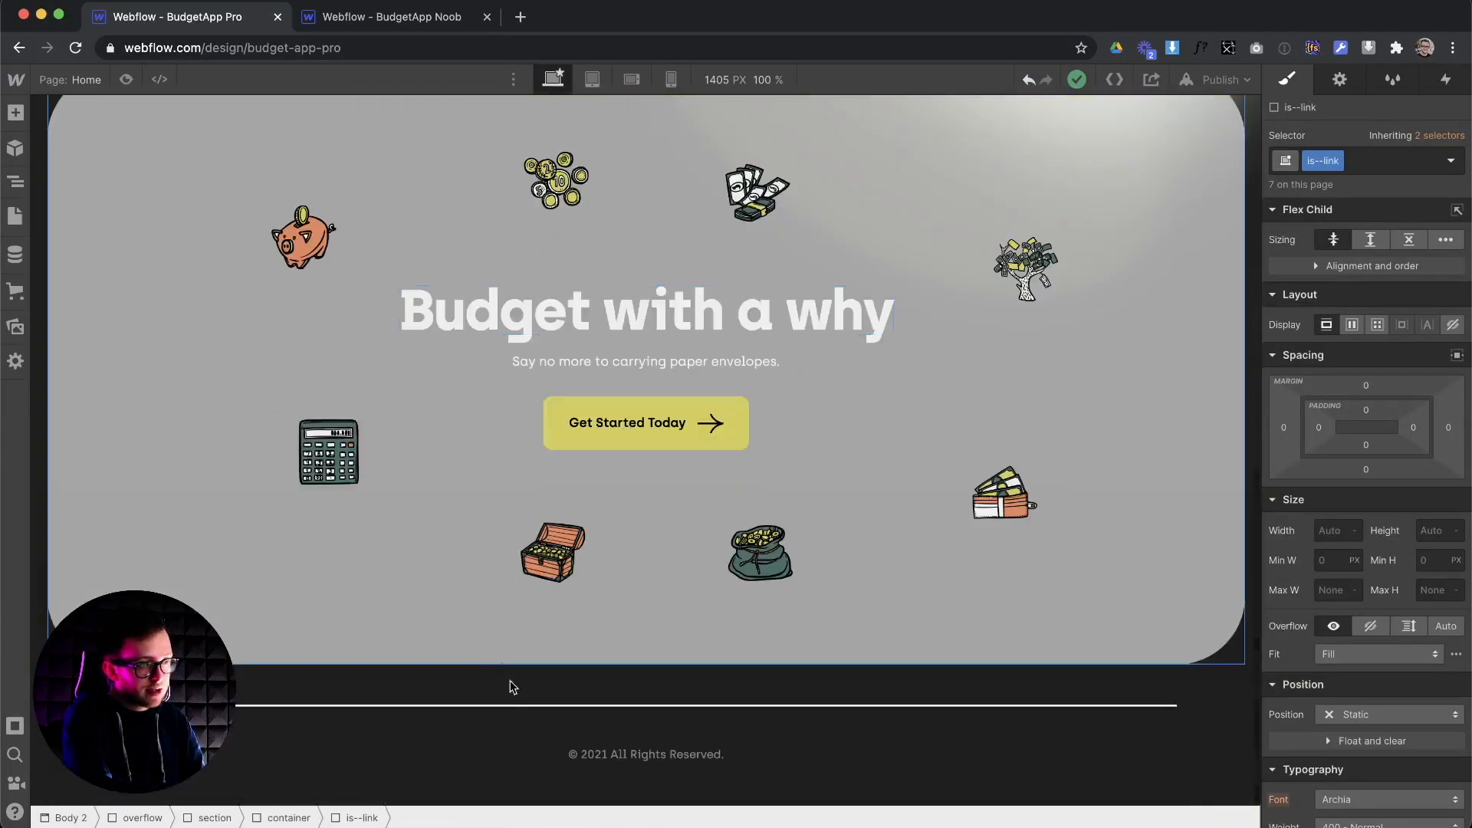
scroll(481, 463, up, 6)
scroll(480, 459, up, 4)
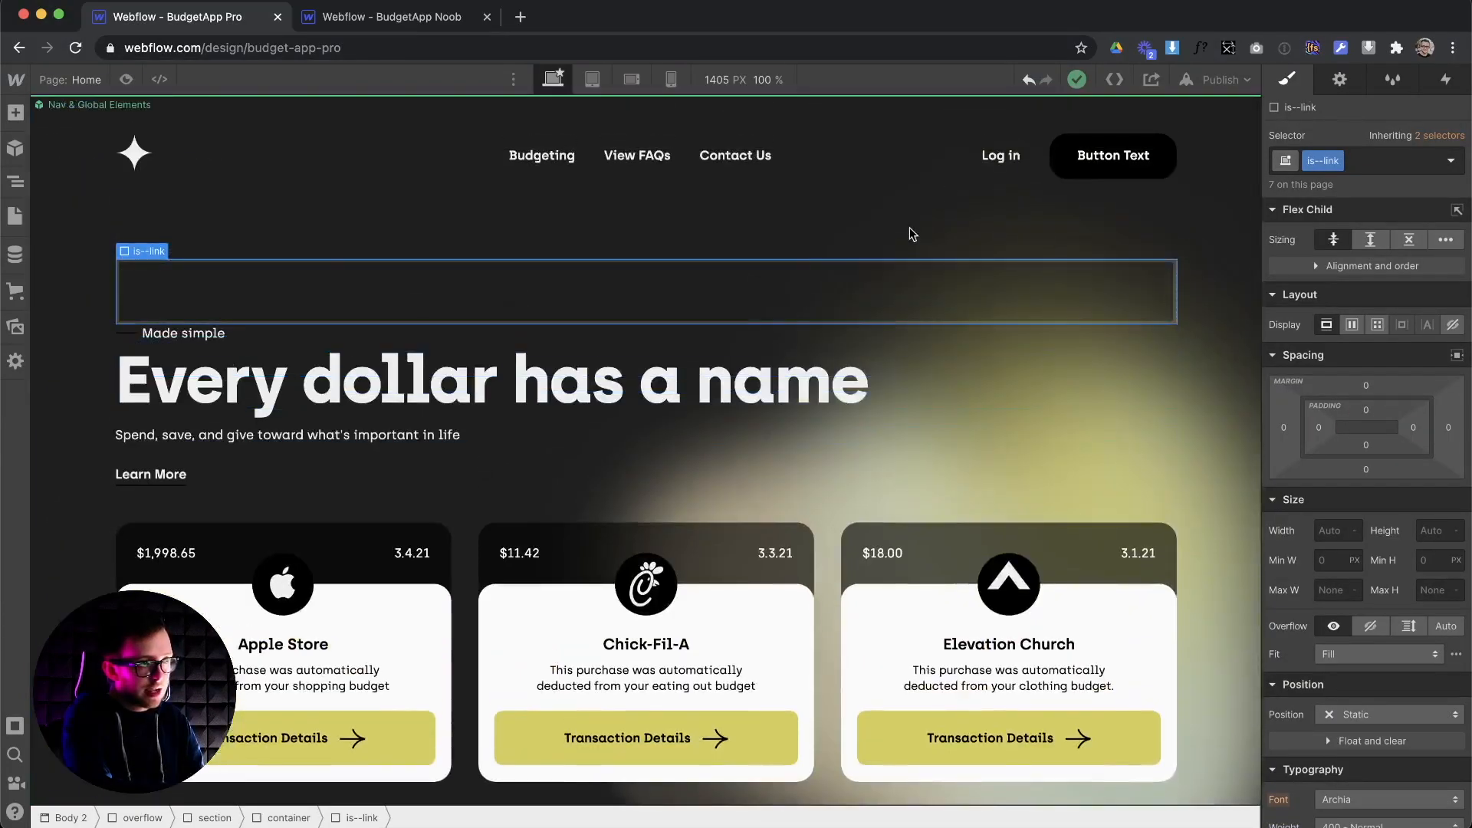
Replace the is--link class on the div block above the hero heading with the existing is--dark class
click(1358, 170)
key(BackSpace)
text(is--dar)
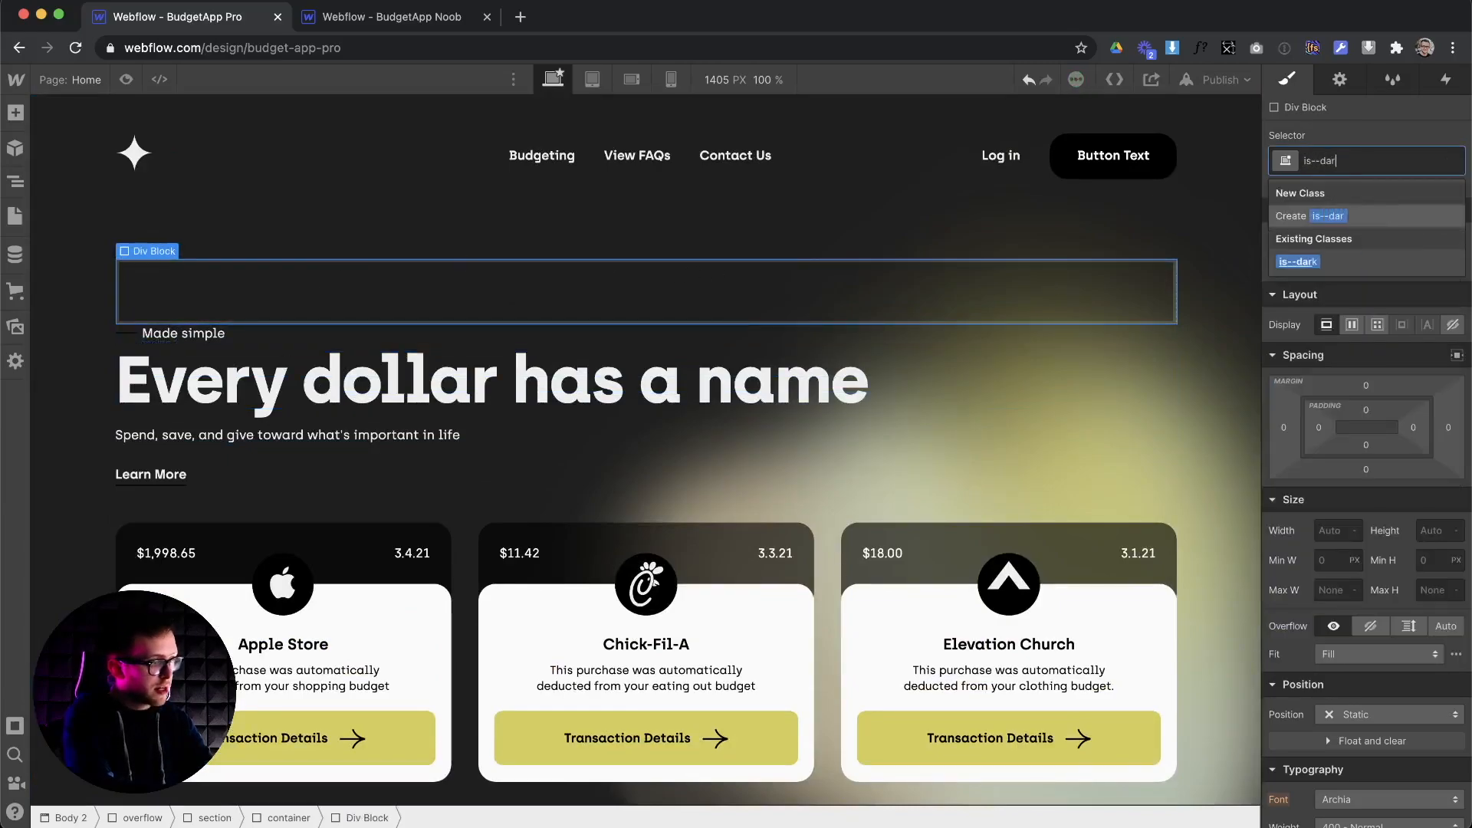
key(Return)
Try the Black and light swatches as the is--dark class's background color, settling on White
scroll(1307, 537, down, 8)
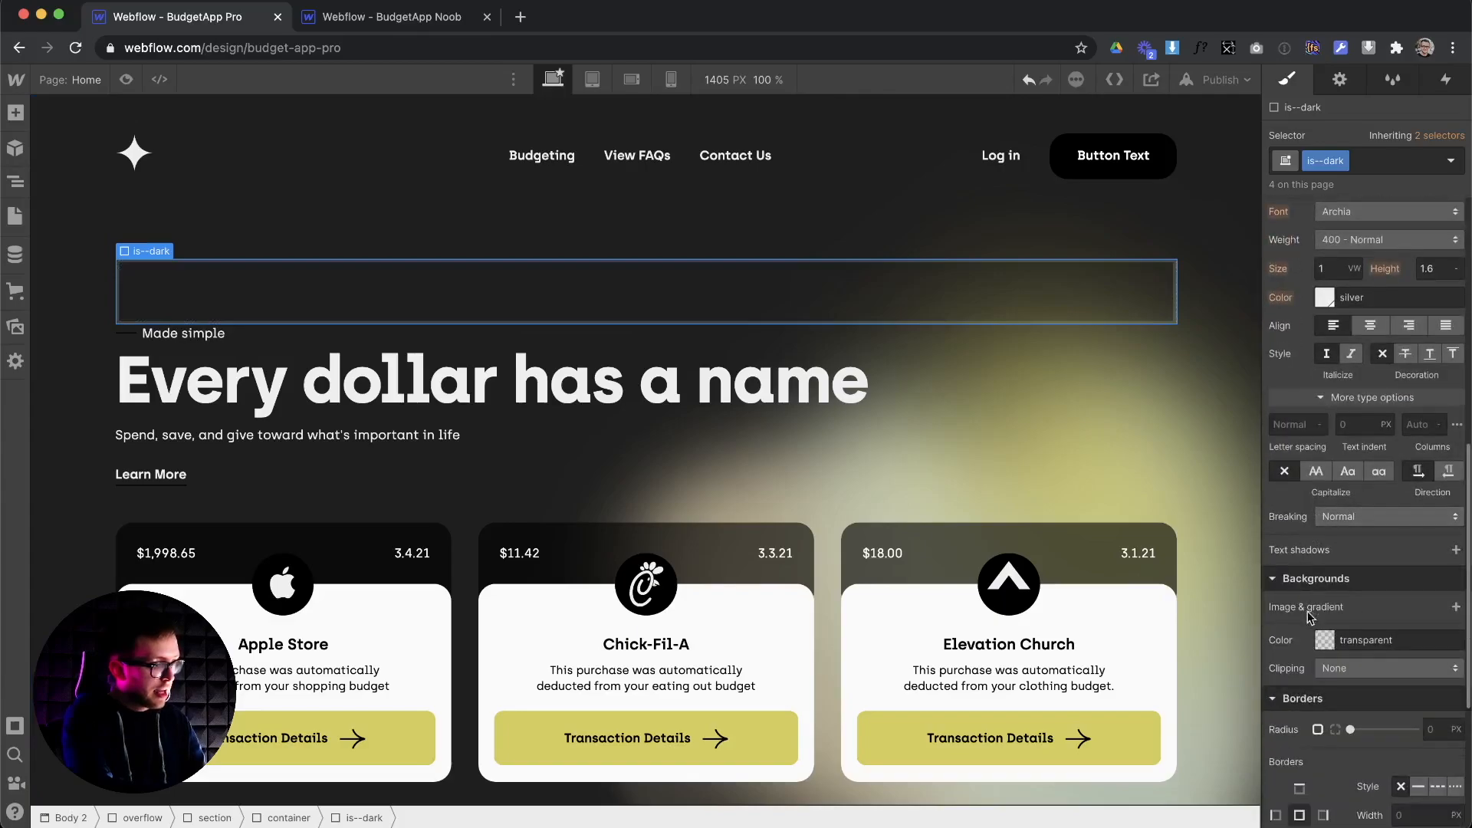
click(1323, 638)
click(1306, 583)
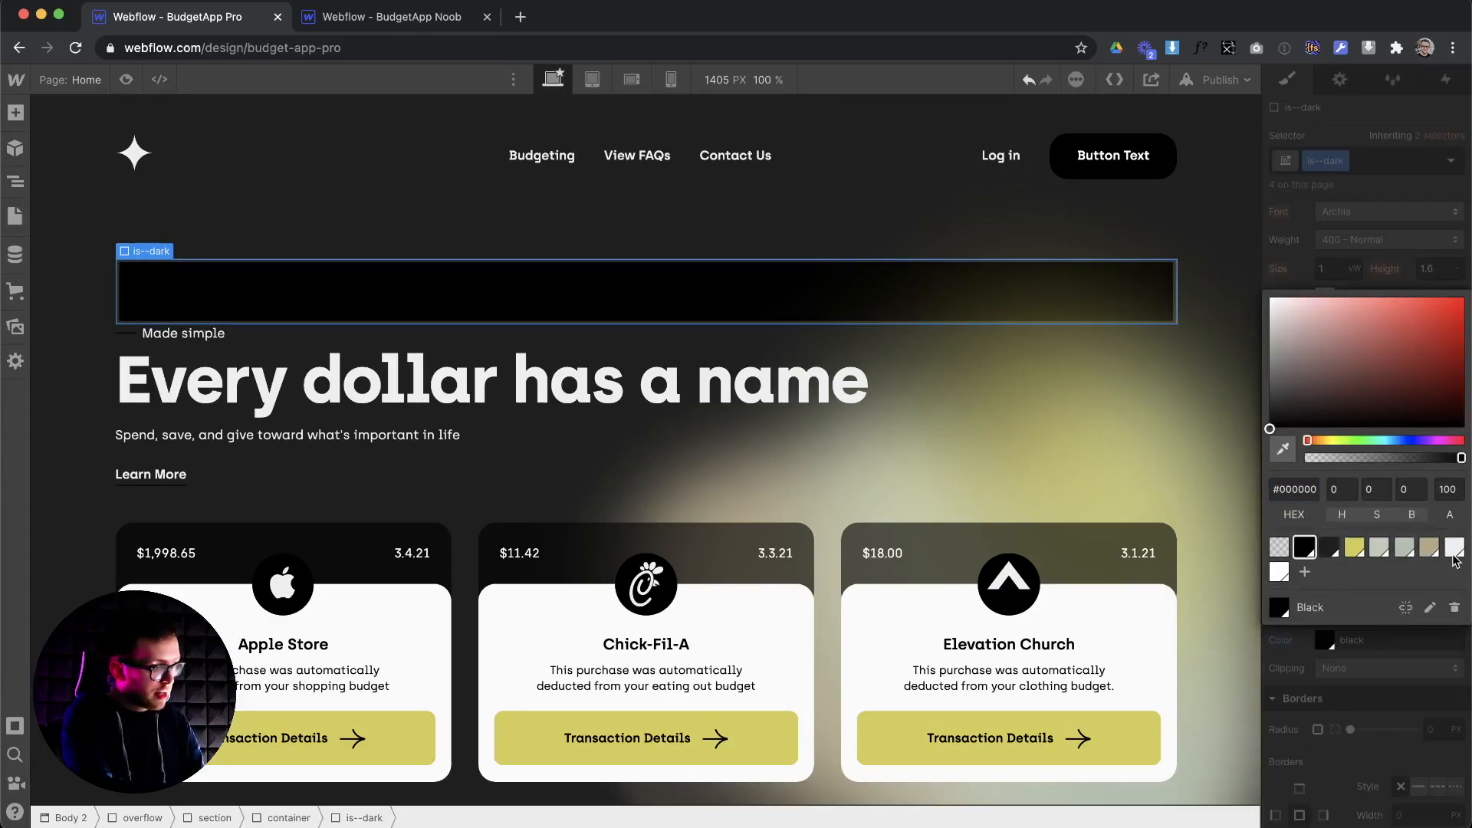
click(1453, 555)
click(1279, 571)
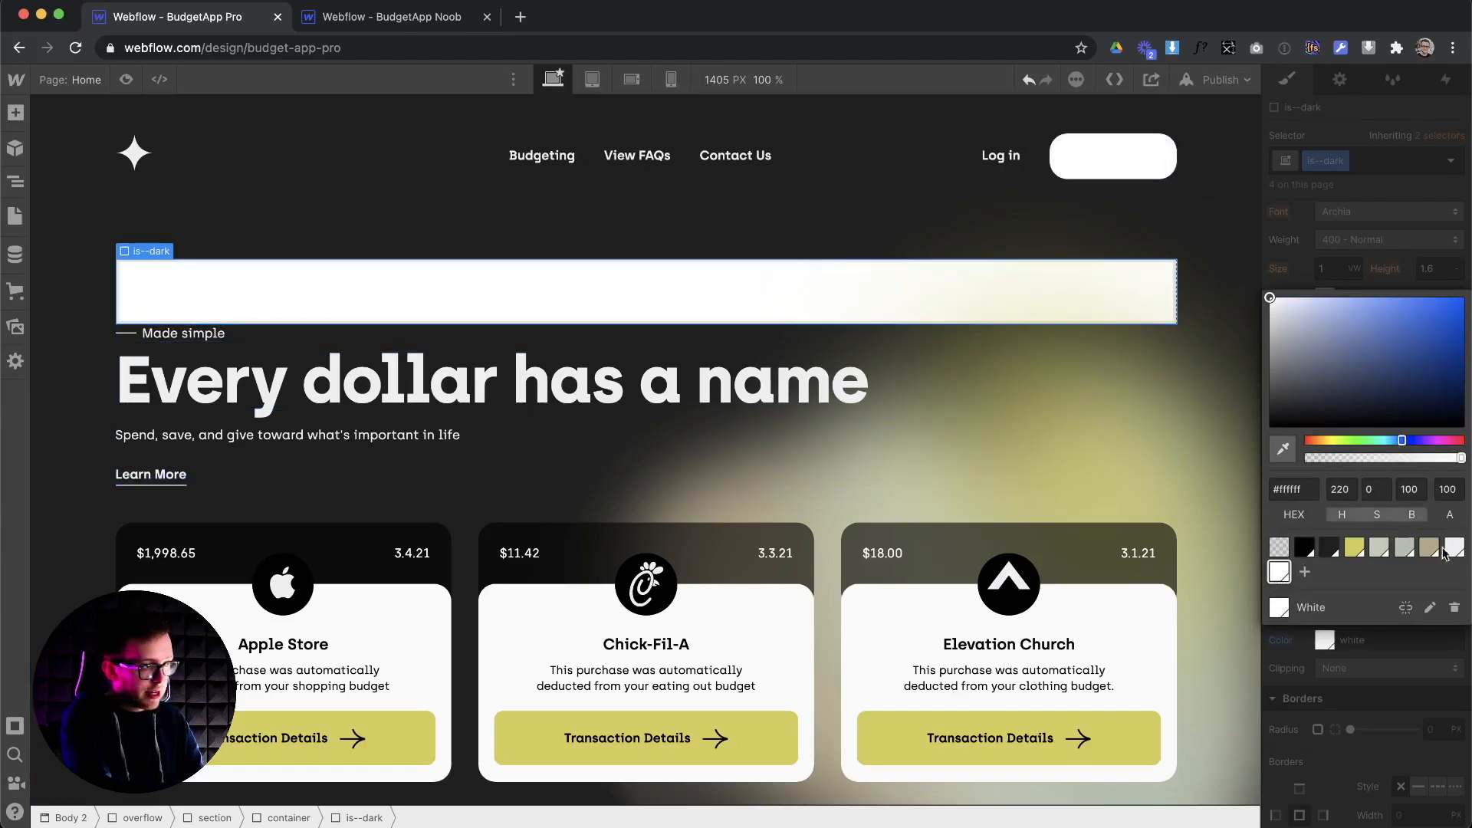
click(1304, 549)
click(1278, 573)
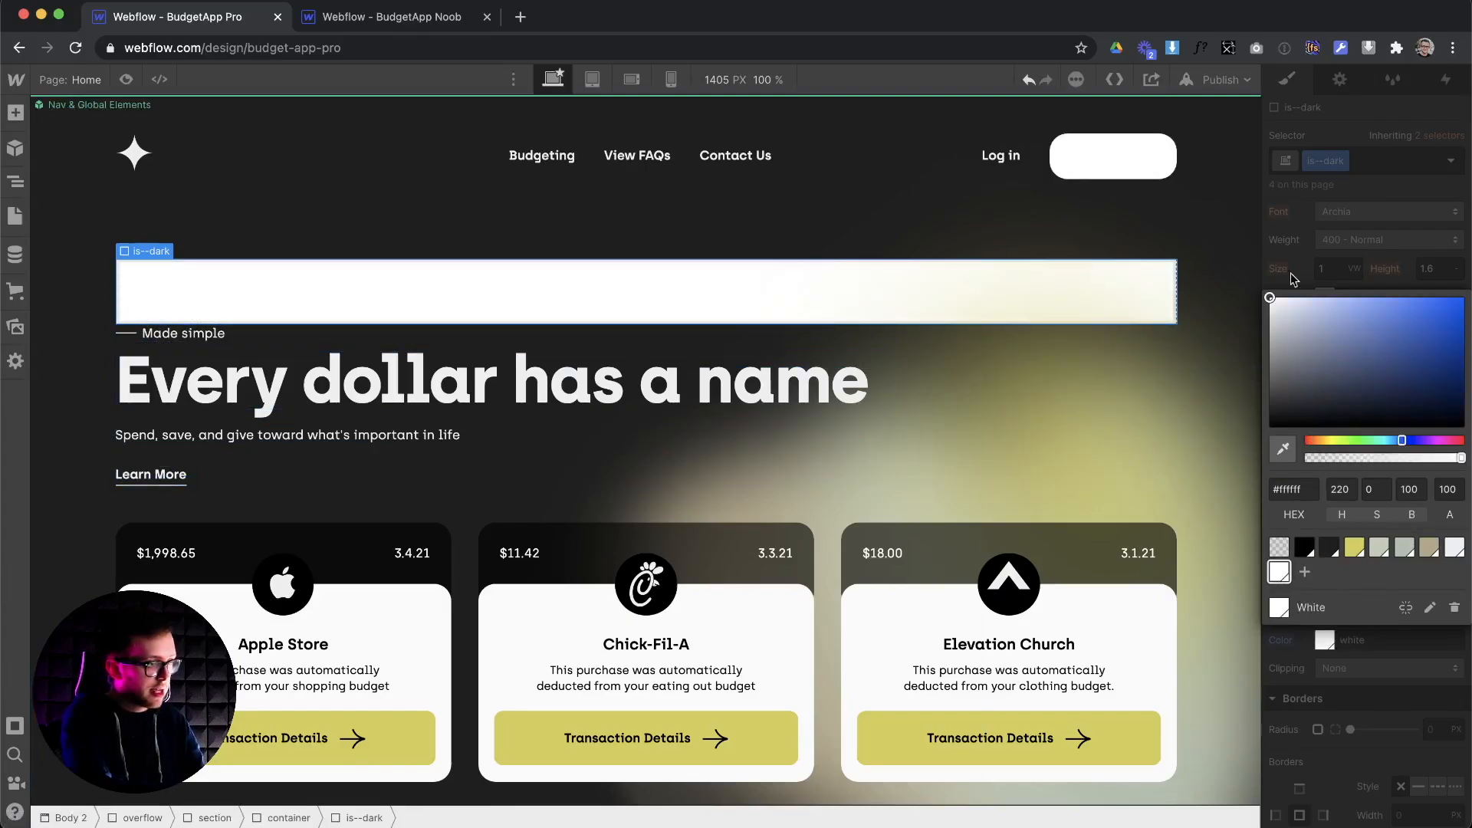
click(1361, 254)
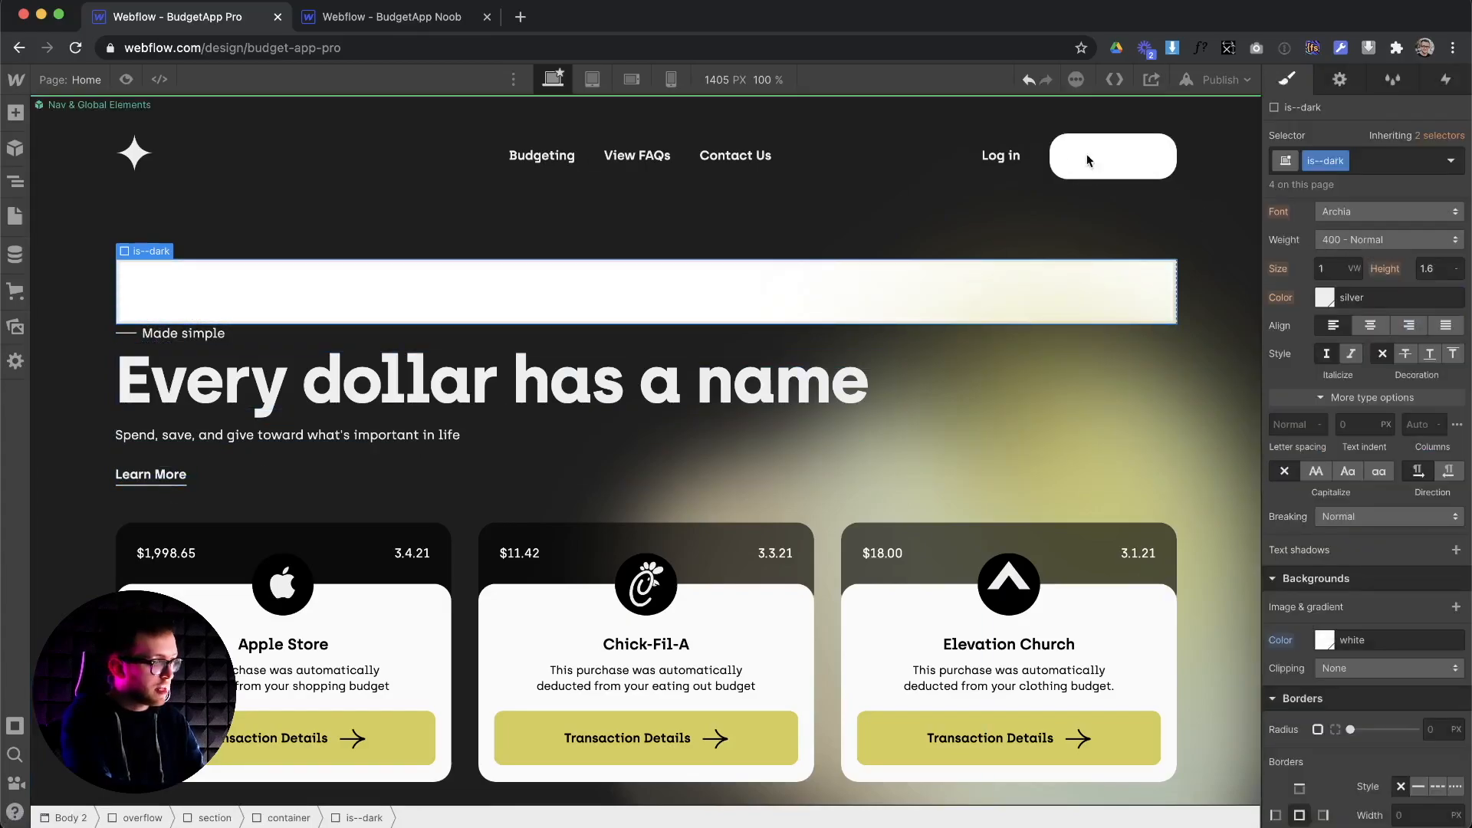
Set the is--dark class's text color to the Black swatch and review the page
click(1324, 298)
click(1306, 610)
click(1361, 290)
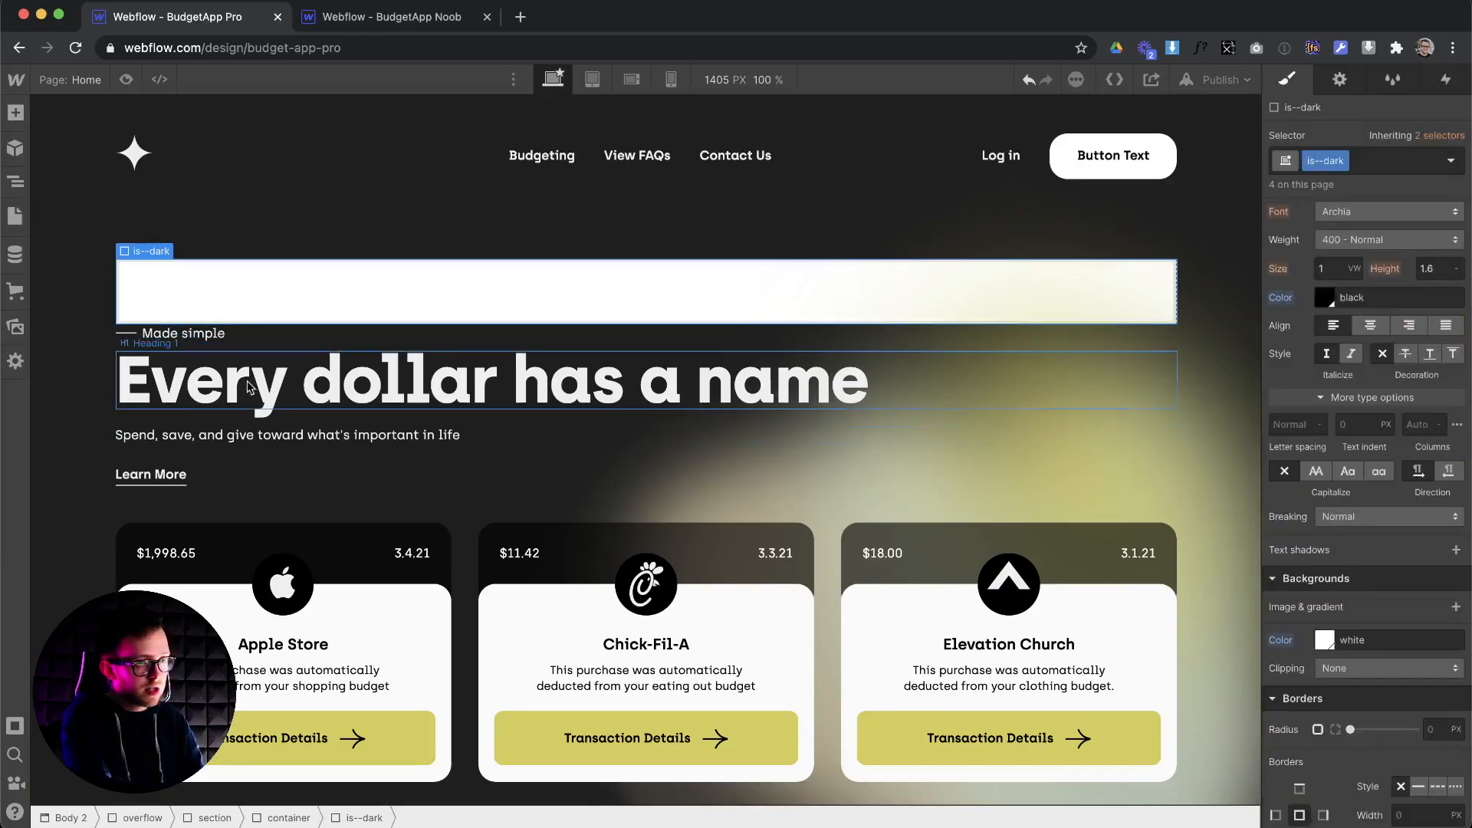
scroll(666, 552, down, 10)
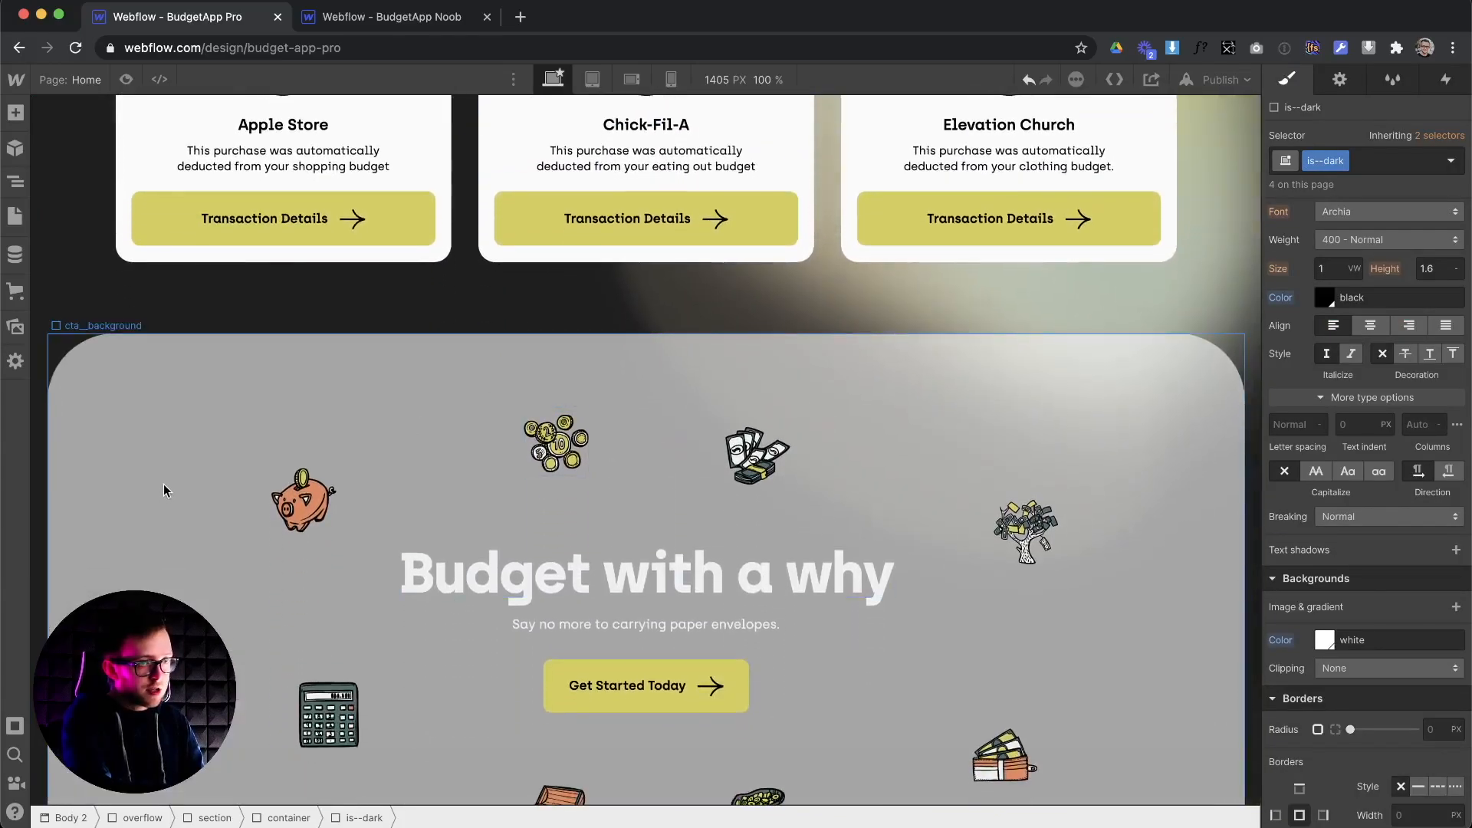
scroll(174, 459, up, 10)
scroll(173, 459, down, 5)
scroll(173, 458, down, 8)
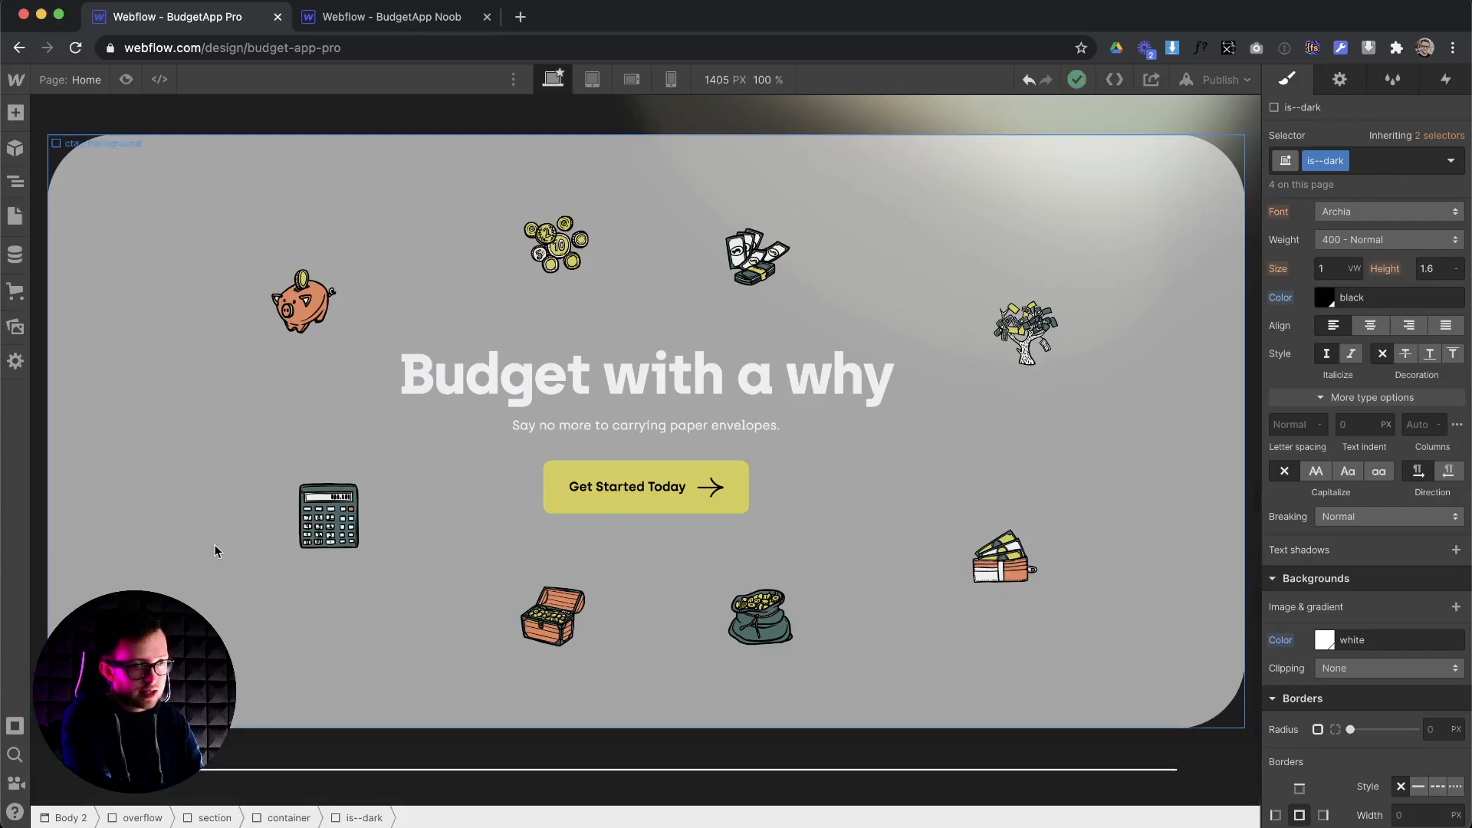
scroll(217, 551, up, 10)
scroll(217, 552, down, 2)
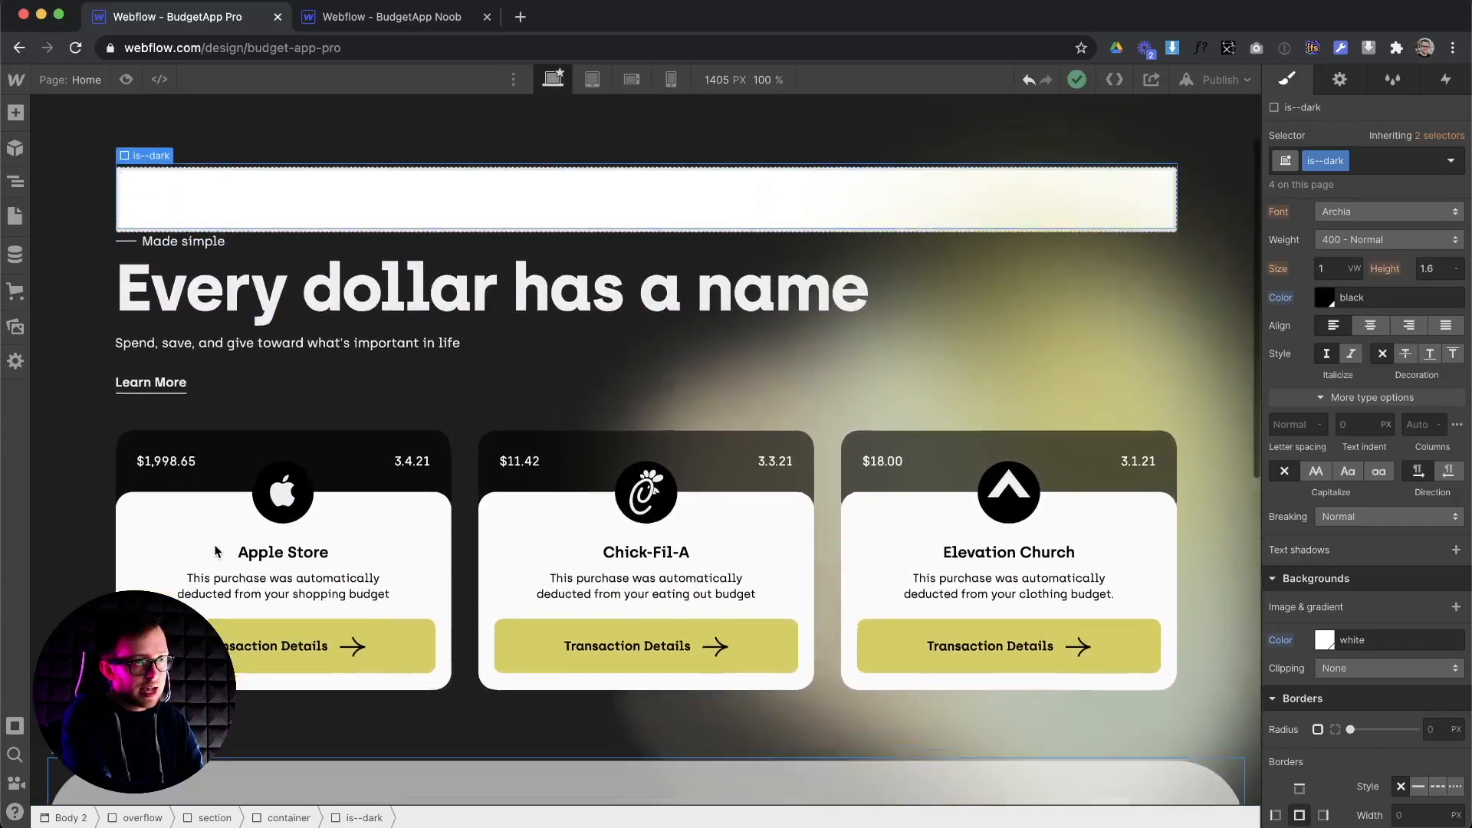
Replace the is--dark class on the div block above the hero heading with the existing is--light class
click(1362, 159)
key(BackSpace)
text(is--)
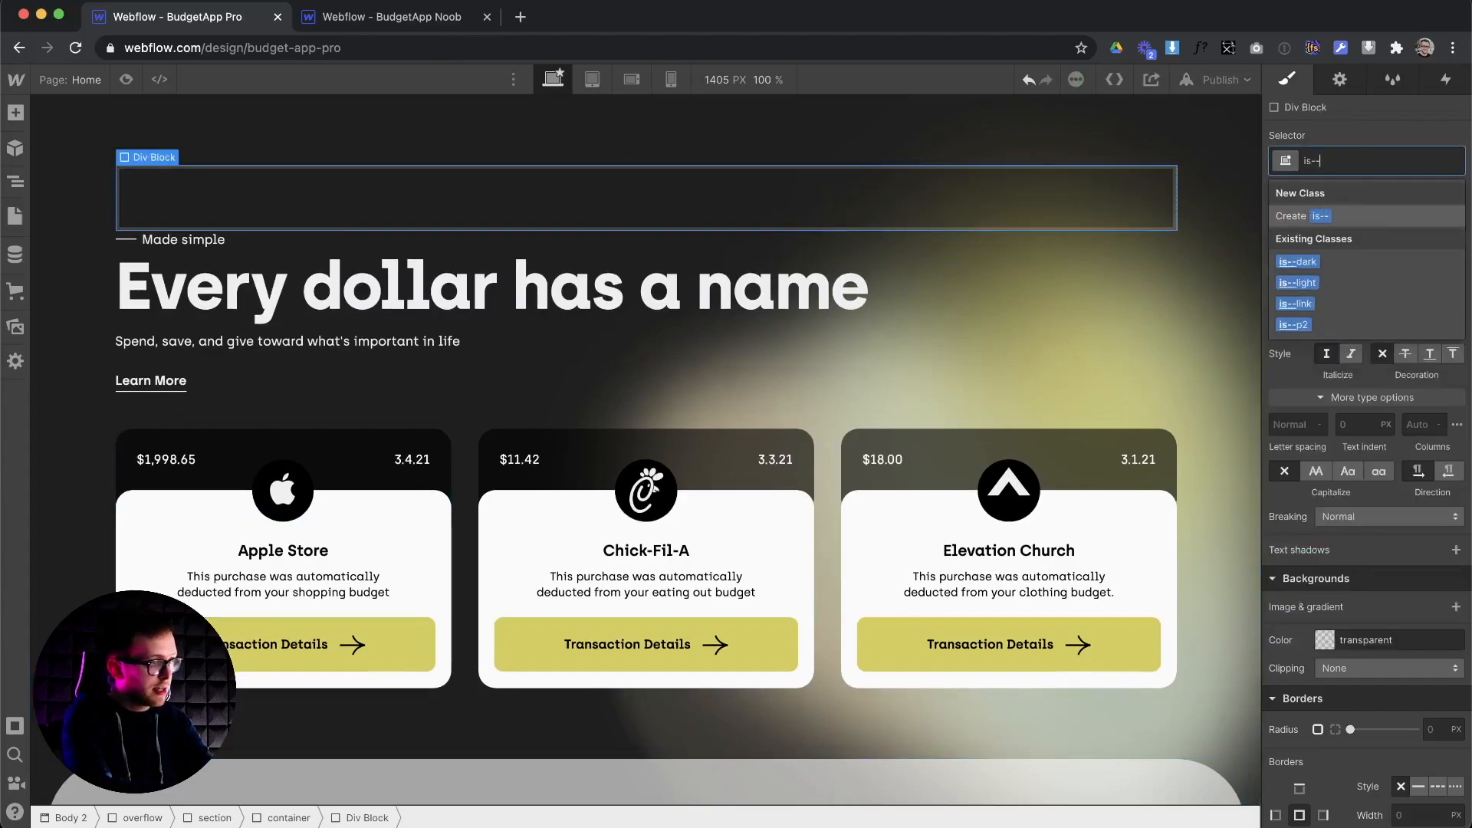
click(1296, 283)
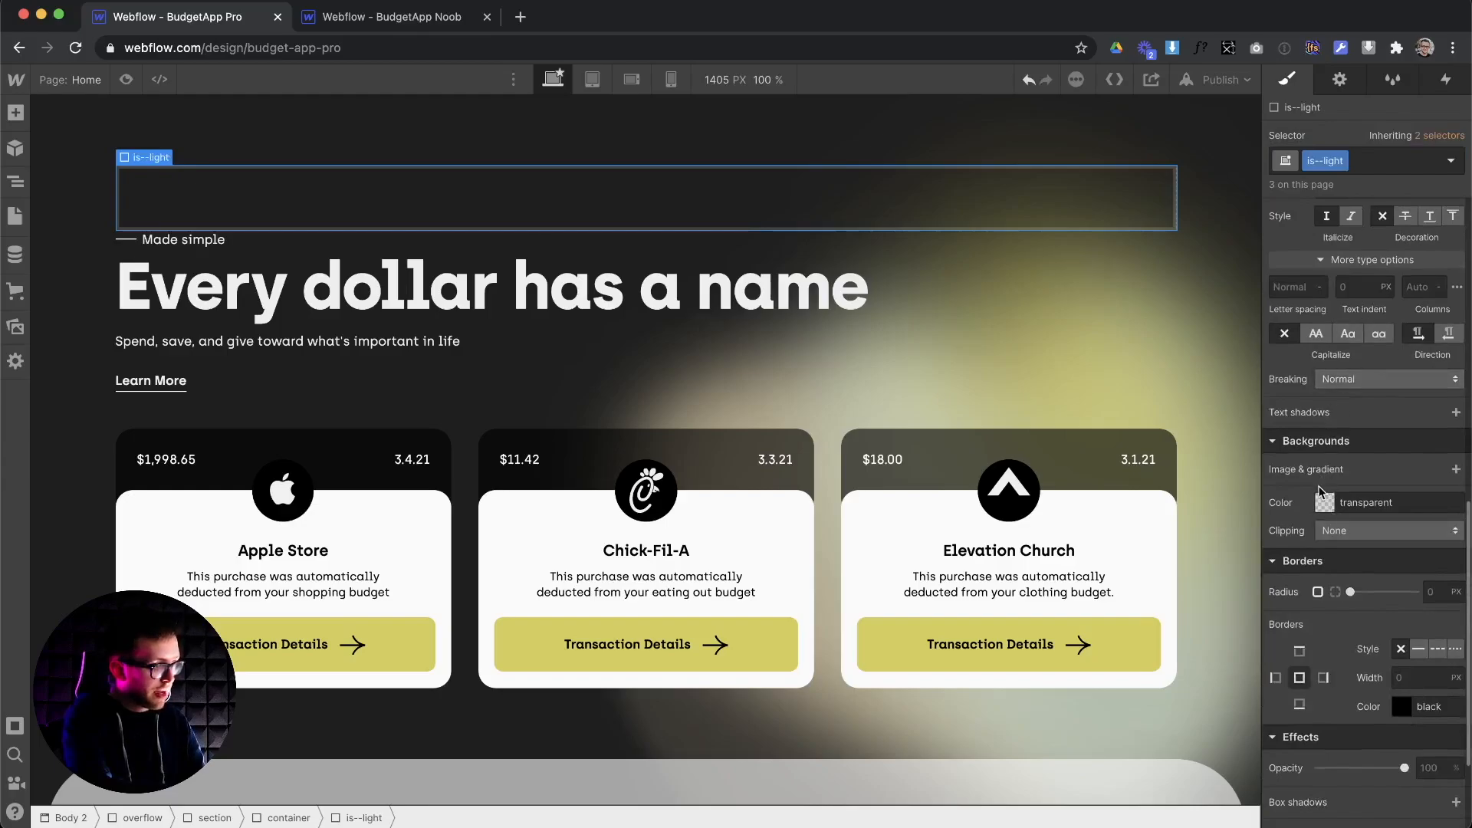
Set the is--light class's background color to the Black swatch and review the call-to-action section and hero
click(1323, 502)
click(1305, 777)
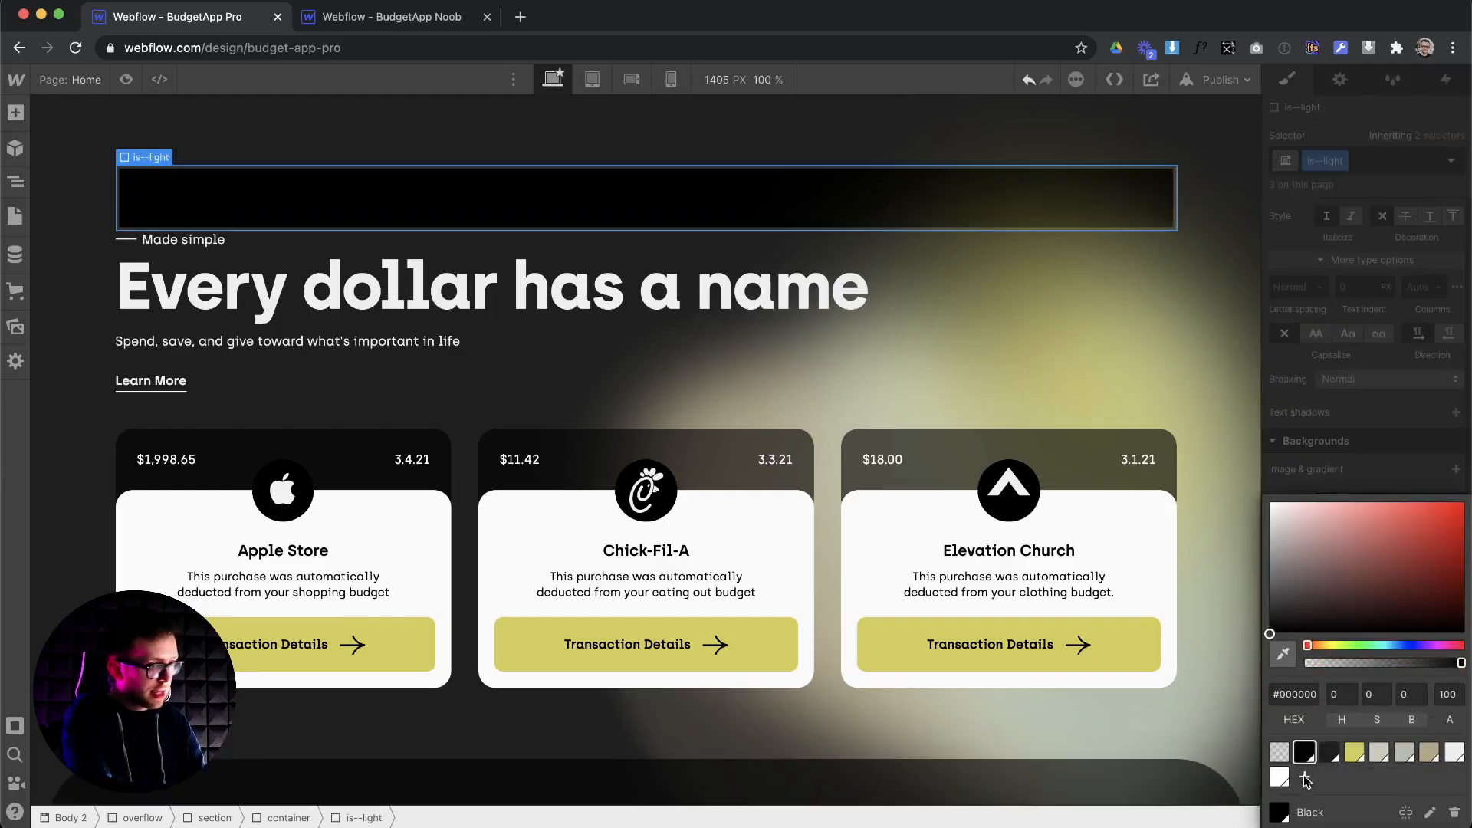
scroll(931, 398, down, 10)
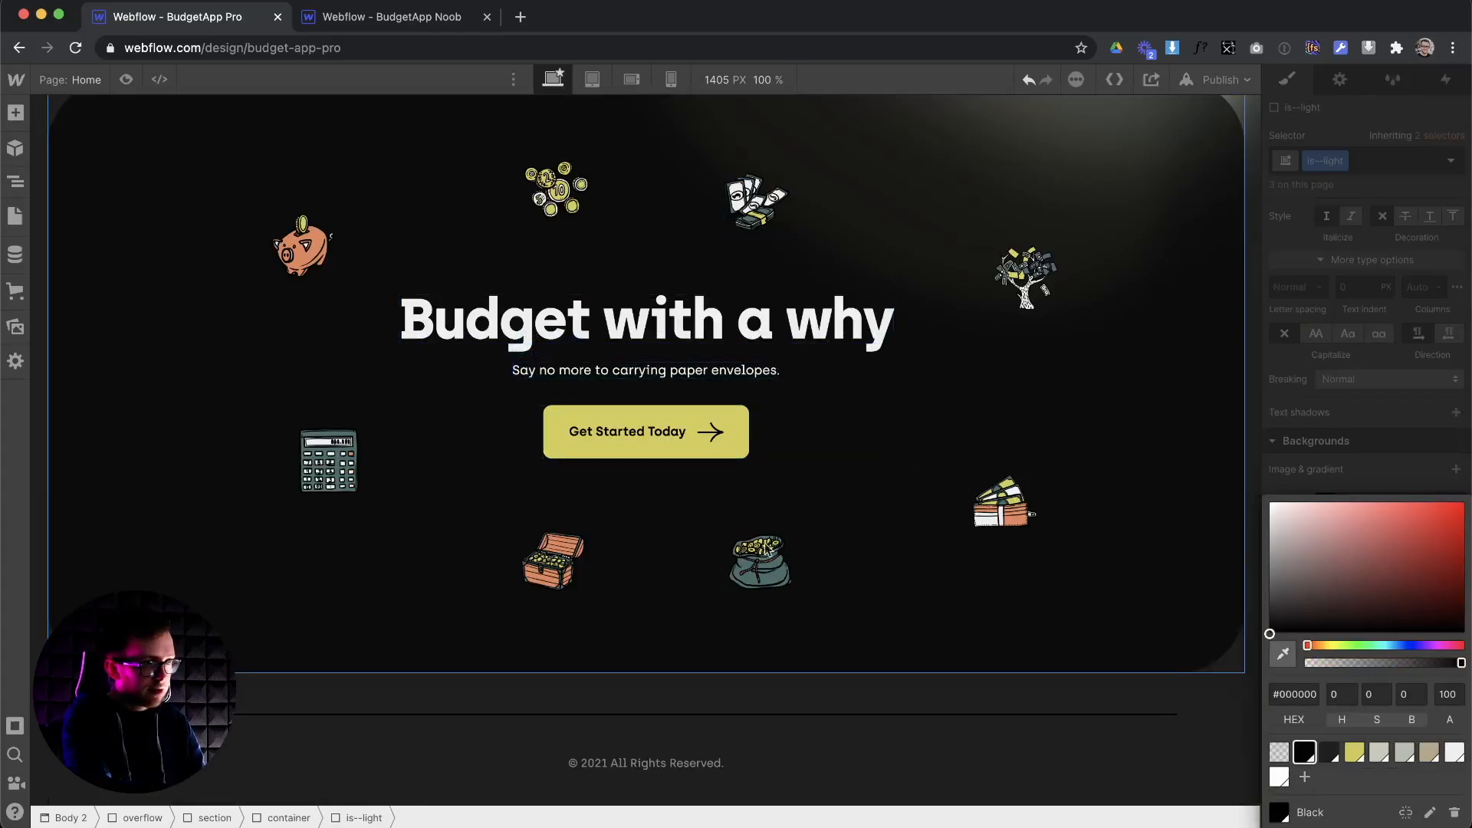
scroll(694, 365, up, 2)
scroll(692, 357, up, 8)
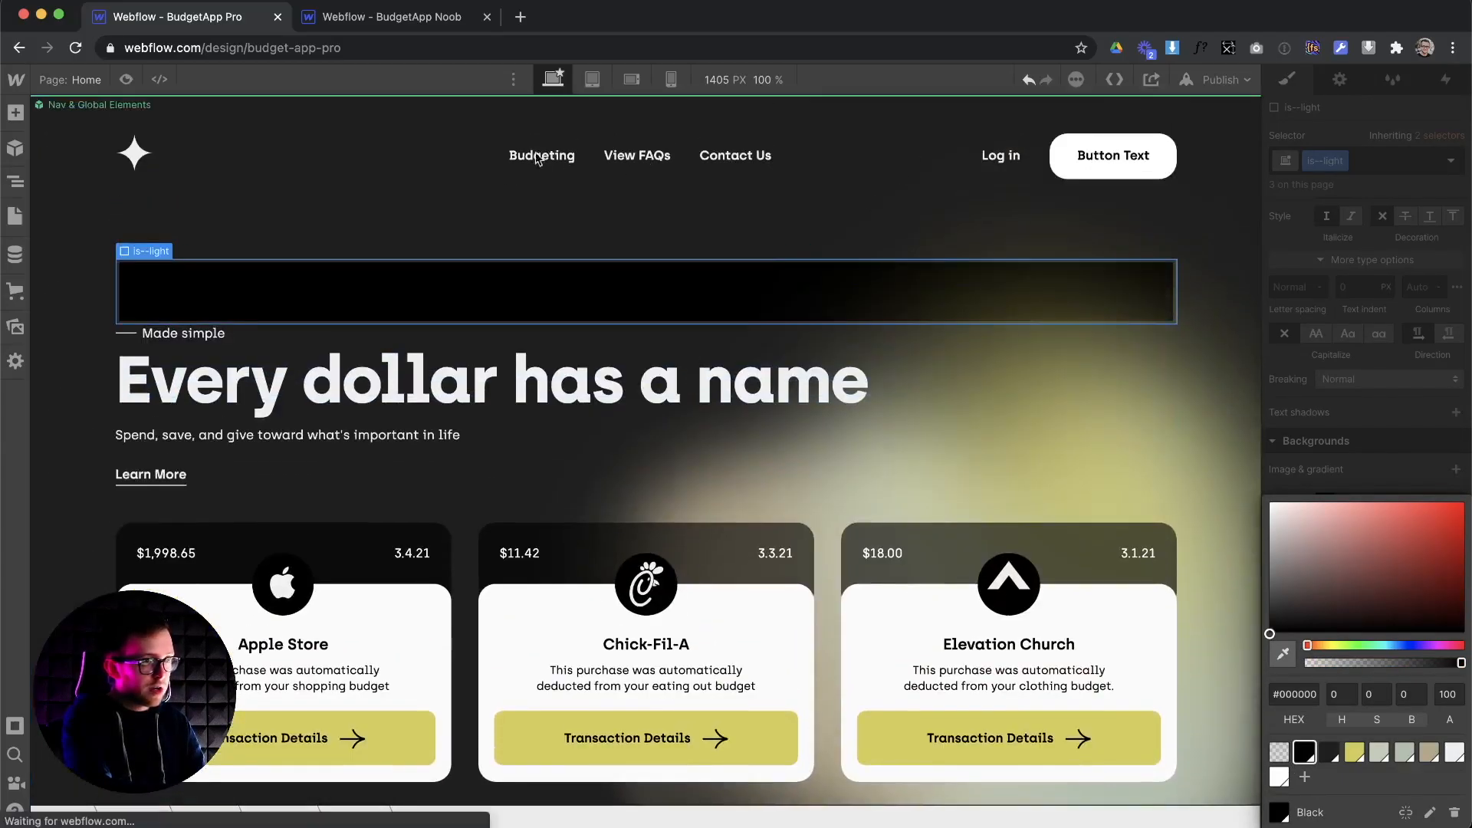
scroll(330, 319, down, 2)
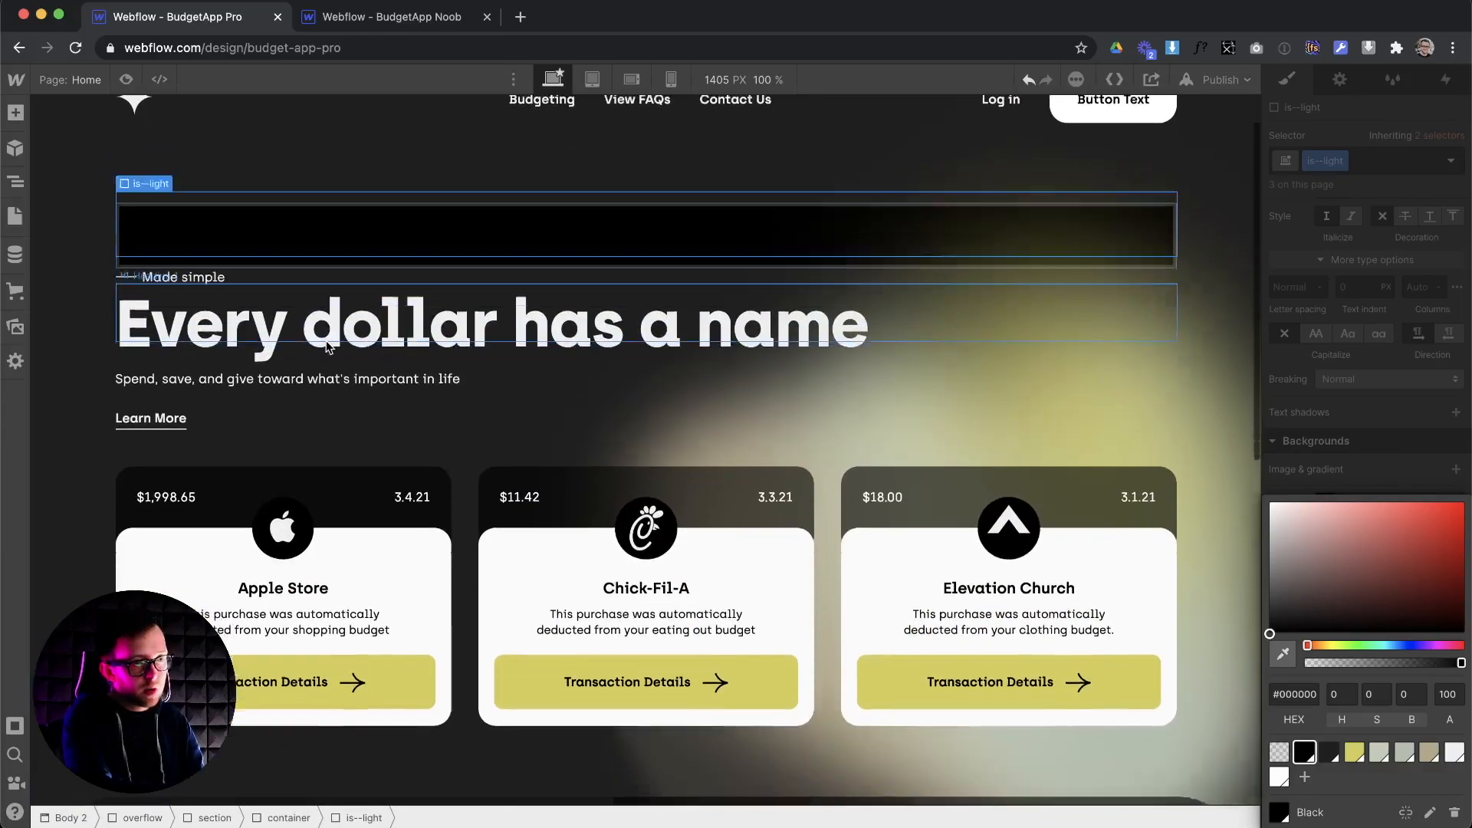
scroll(299, 401, up, 1)
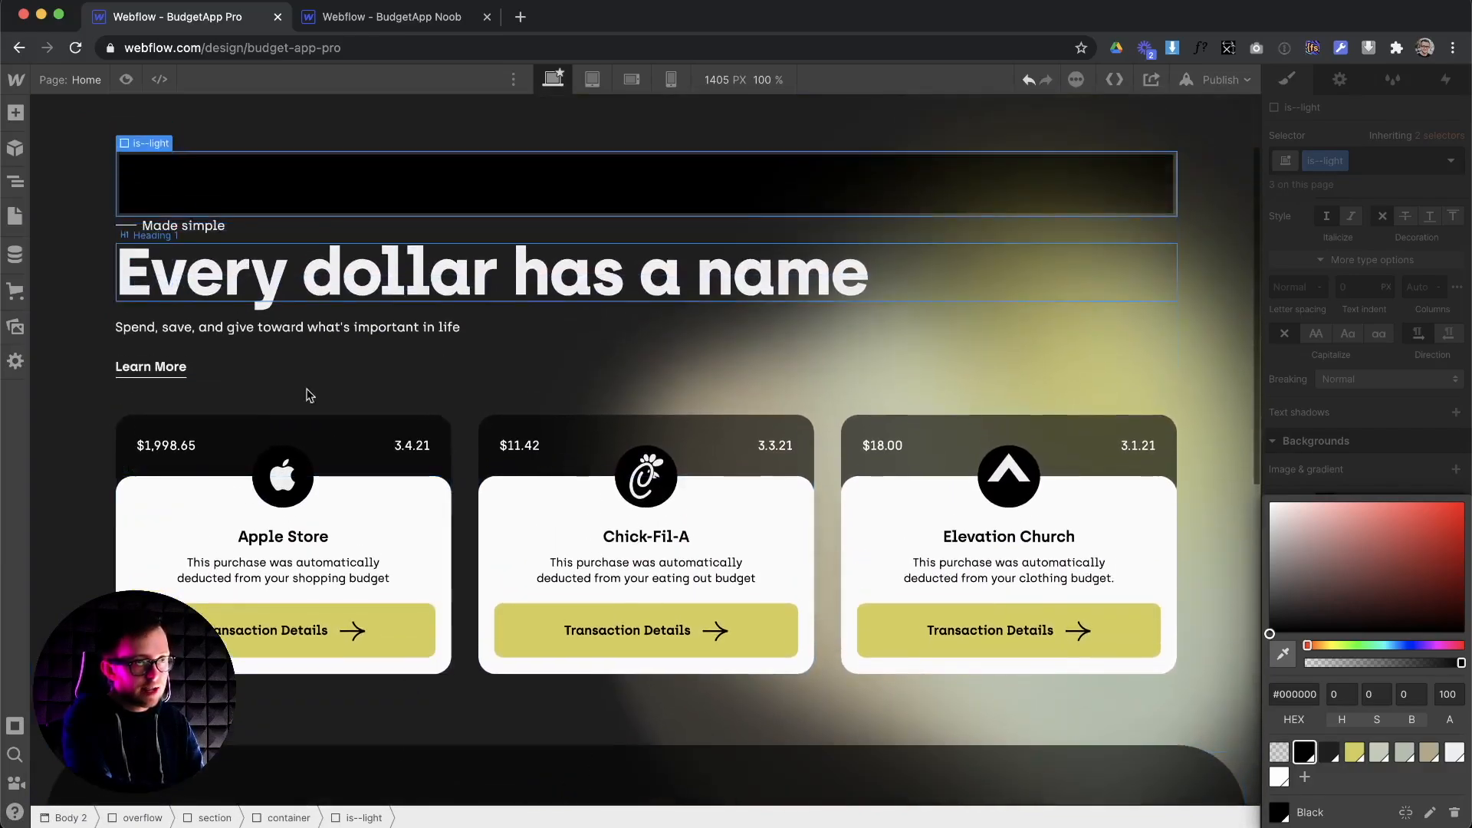
scroll(268, 280, up, 2)
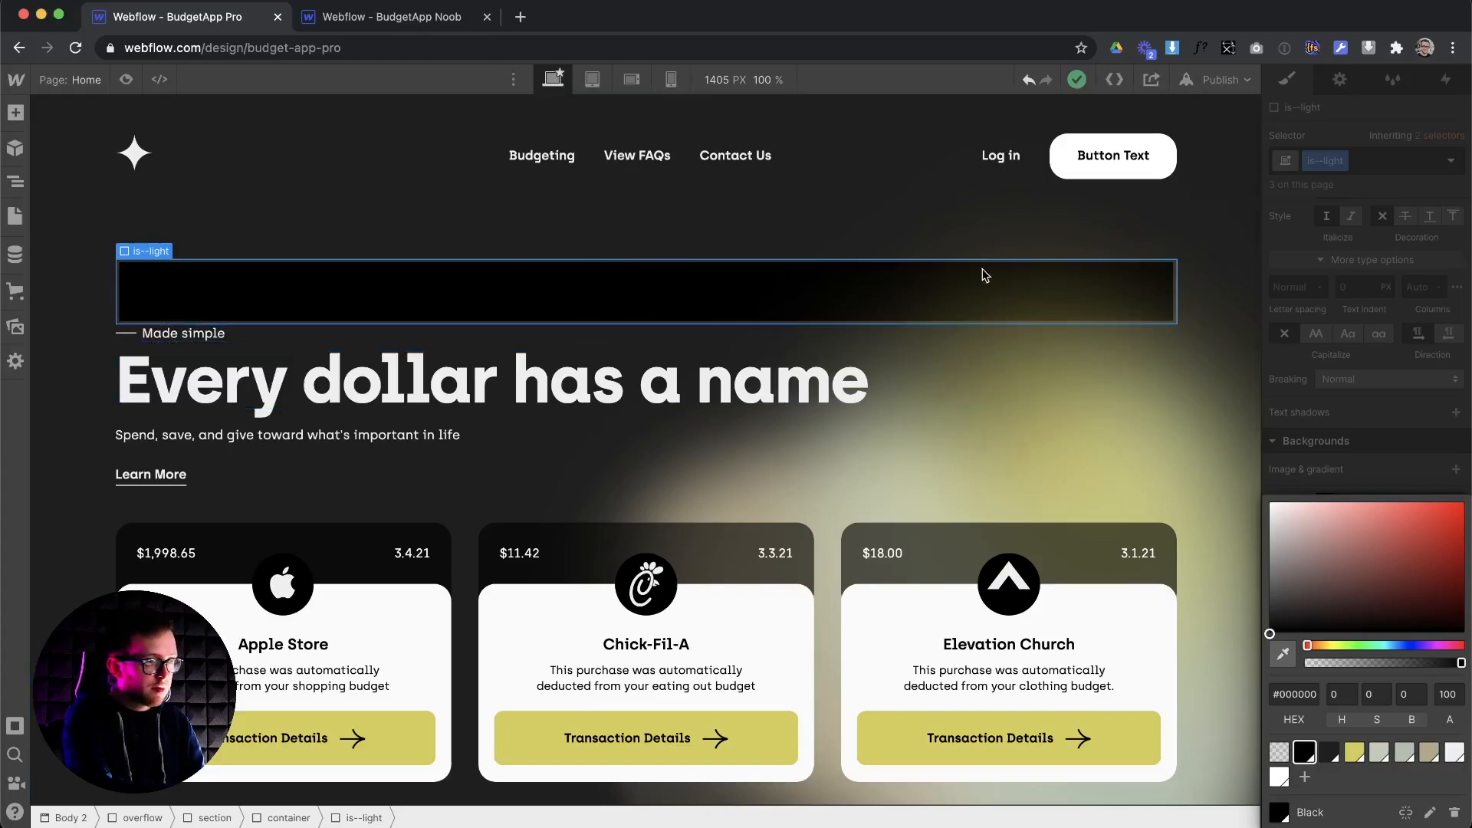
click(1324, 370)
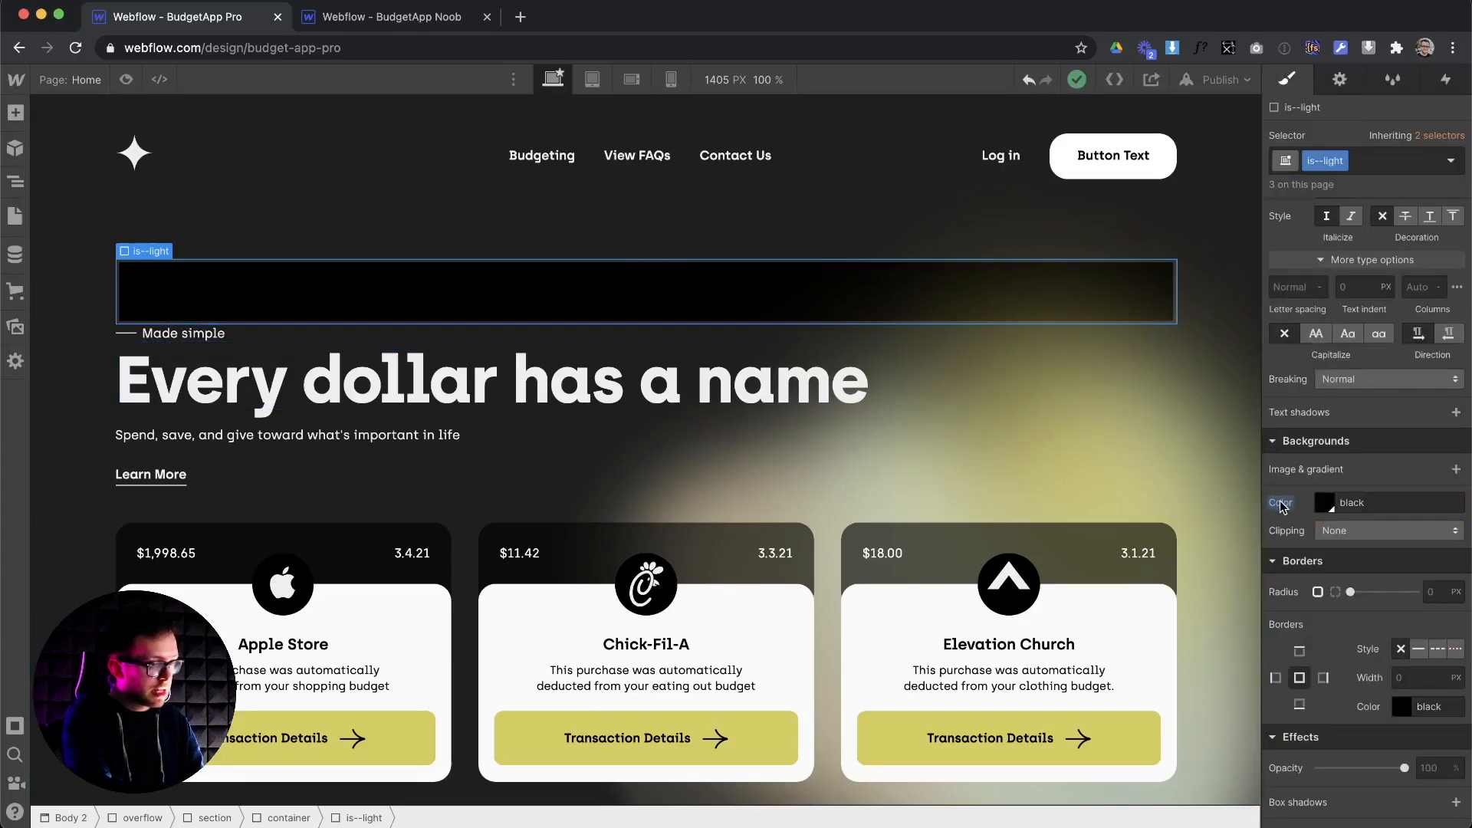
Undo the is--light and is--dark class and color changes back to the div block's is--link class
key(super+z)
key(super+z)
key(super+z)
key(super+z)
key(super+z)
key(super+z)
key(super+z)
key(super+z)
key(super+z)
key(super+z)
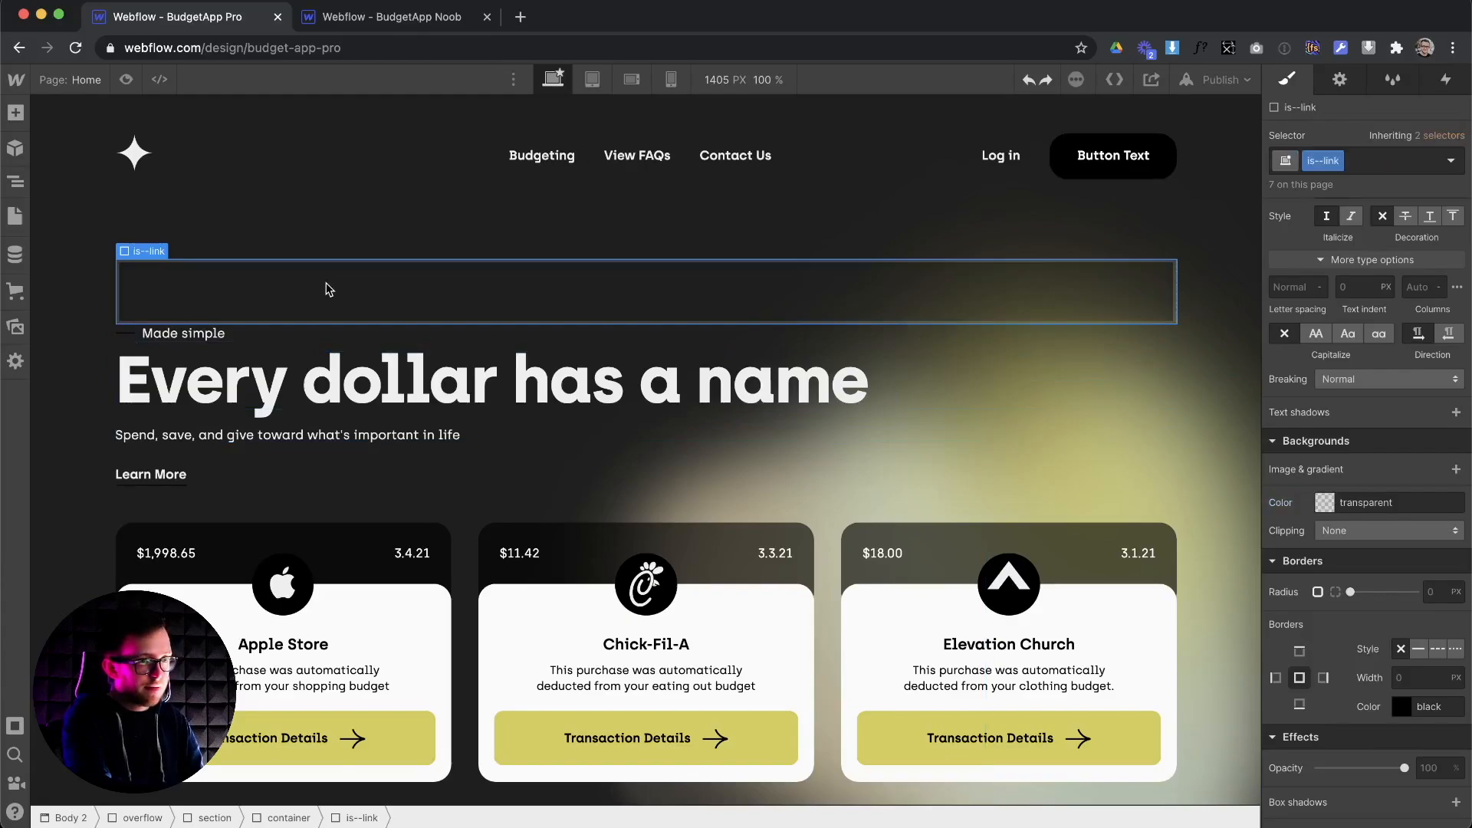
Undo the is--link class's Silver text color change
scroll(1329, 389, up, 5)
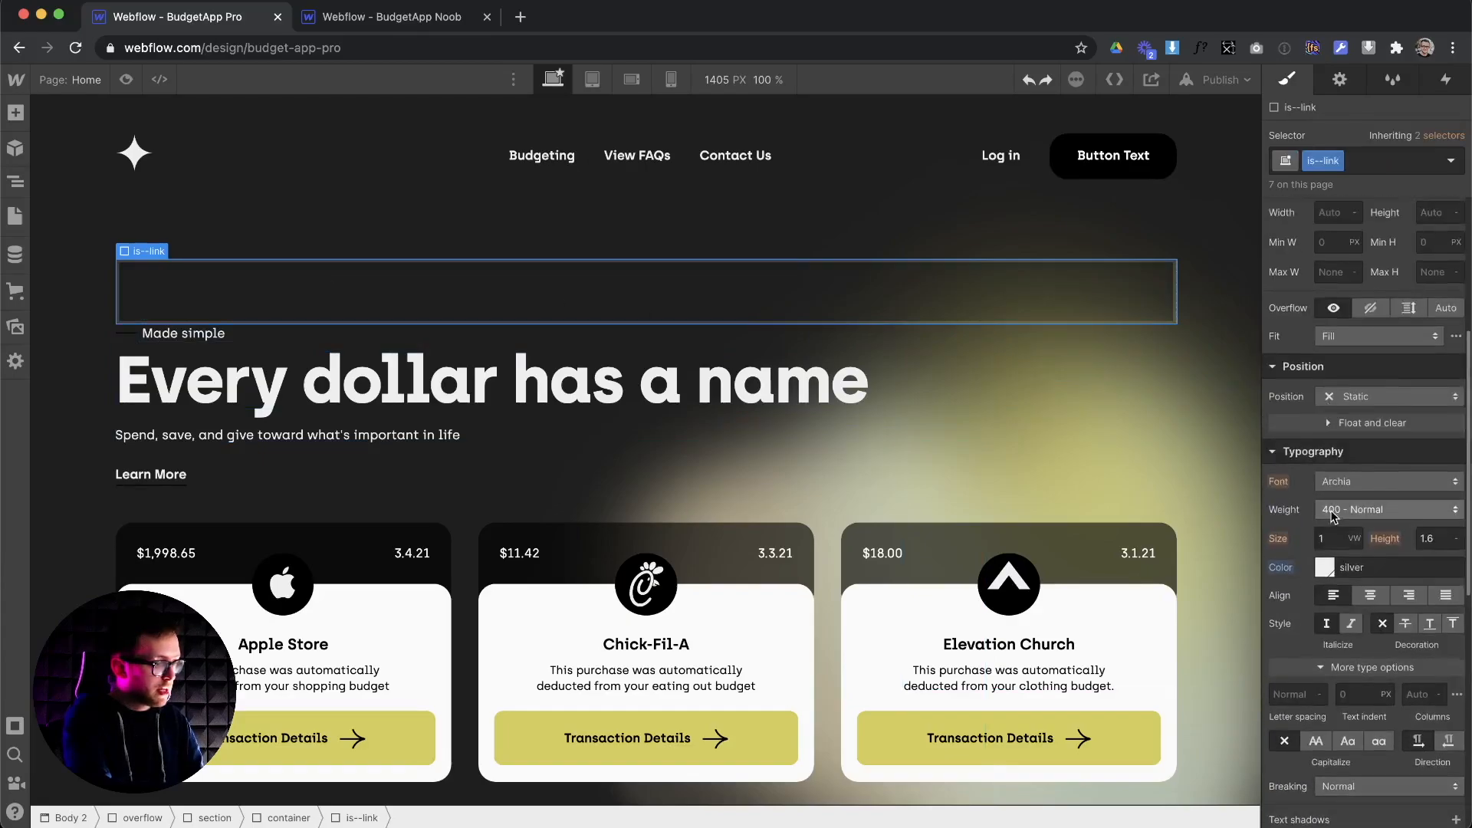
key(super+z)
key(super+z)
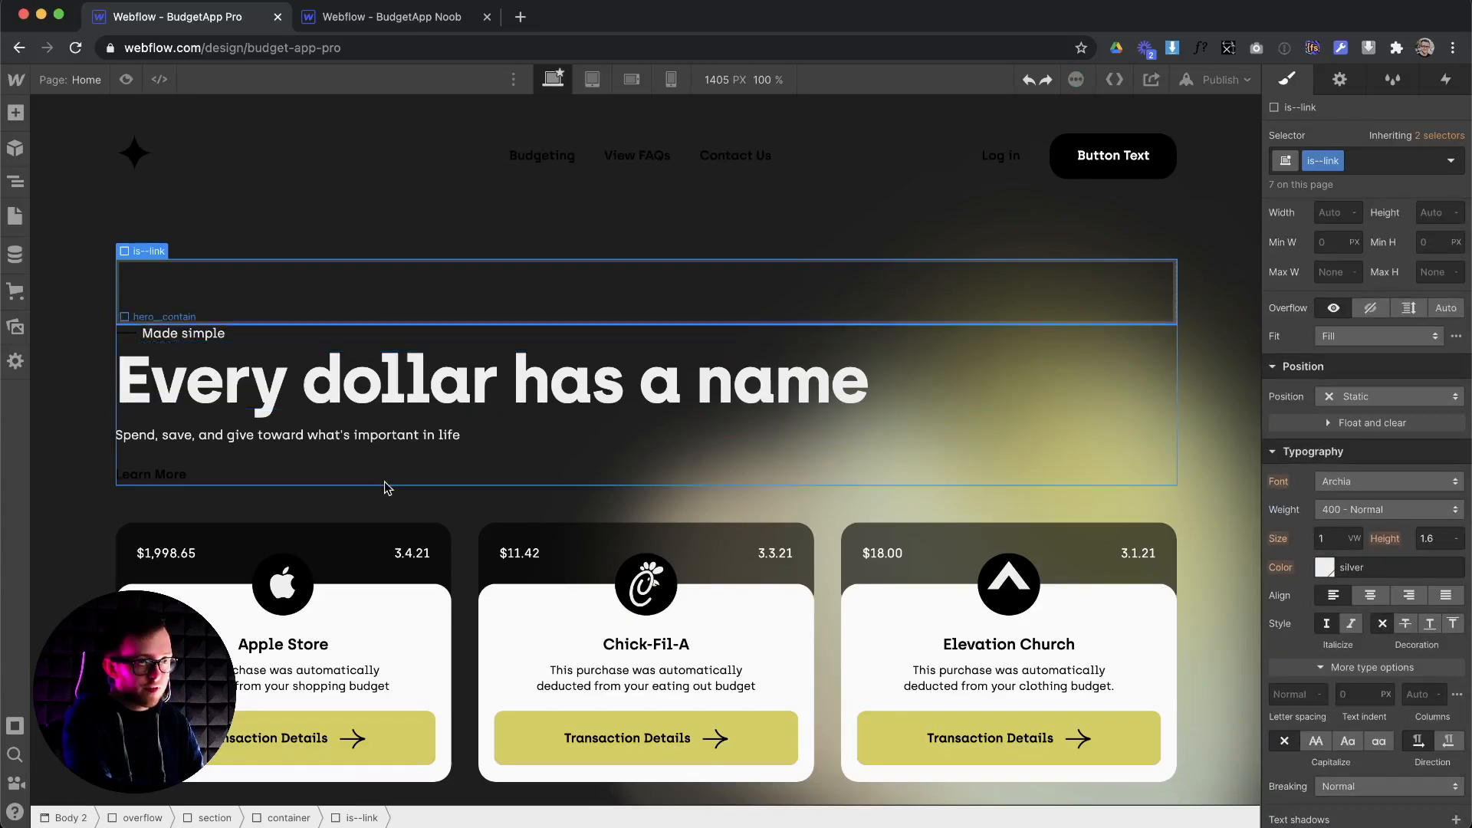
Replace the page body's Body 2 class with a new class named main-body
click(60, 221)
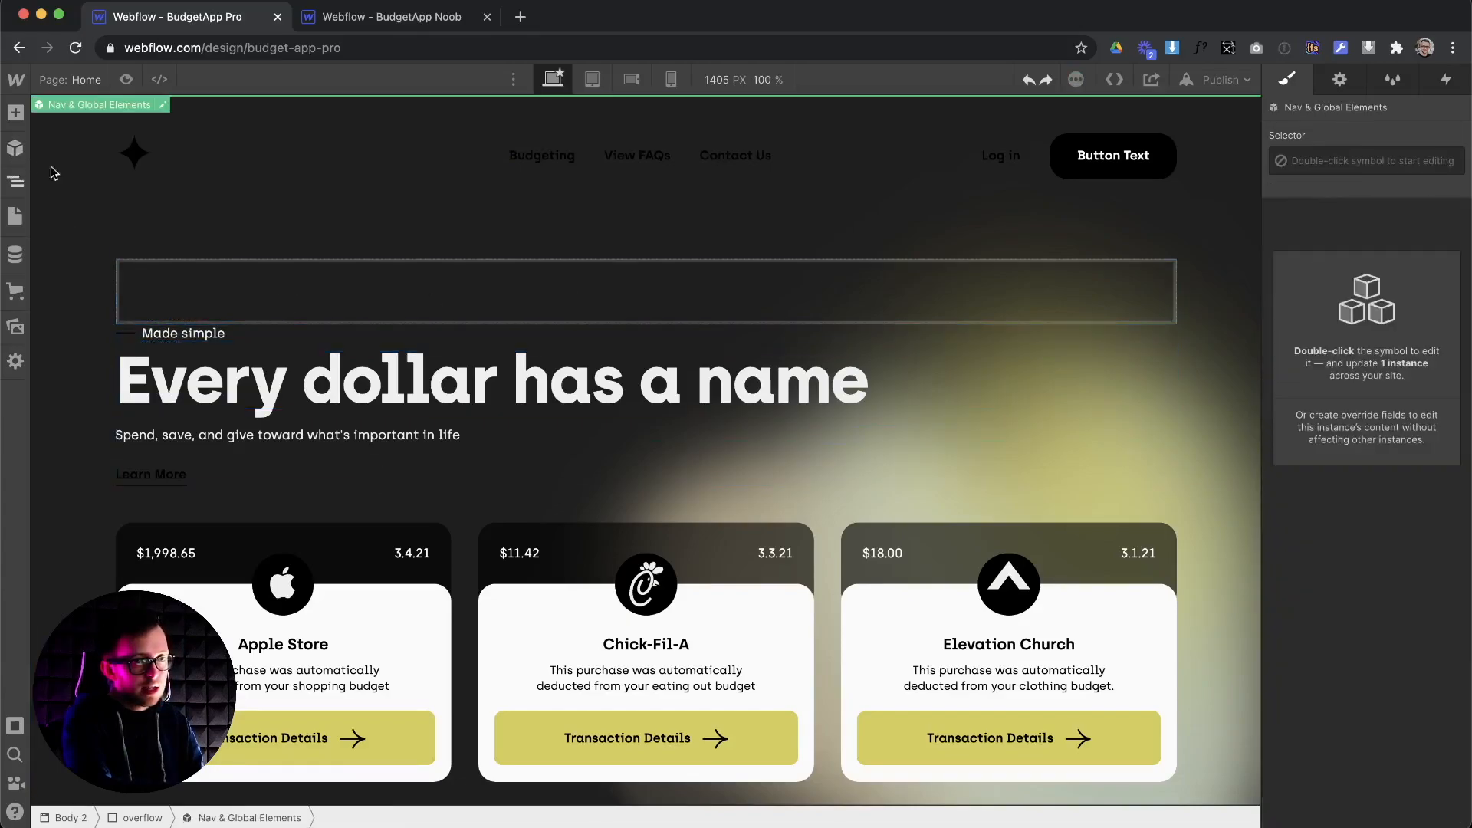
click(15, 181)
click(77, 145)
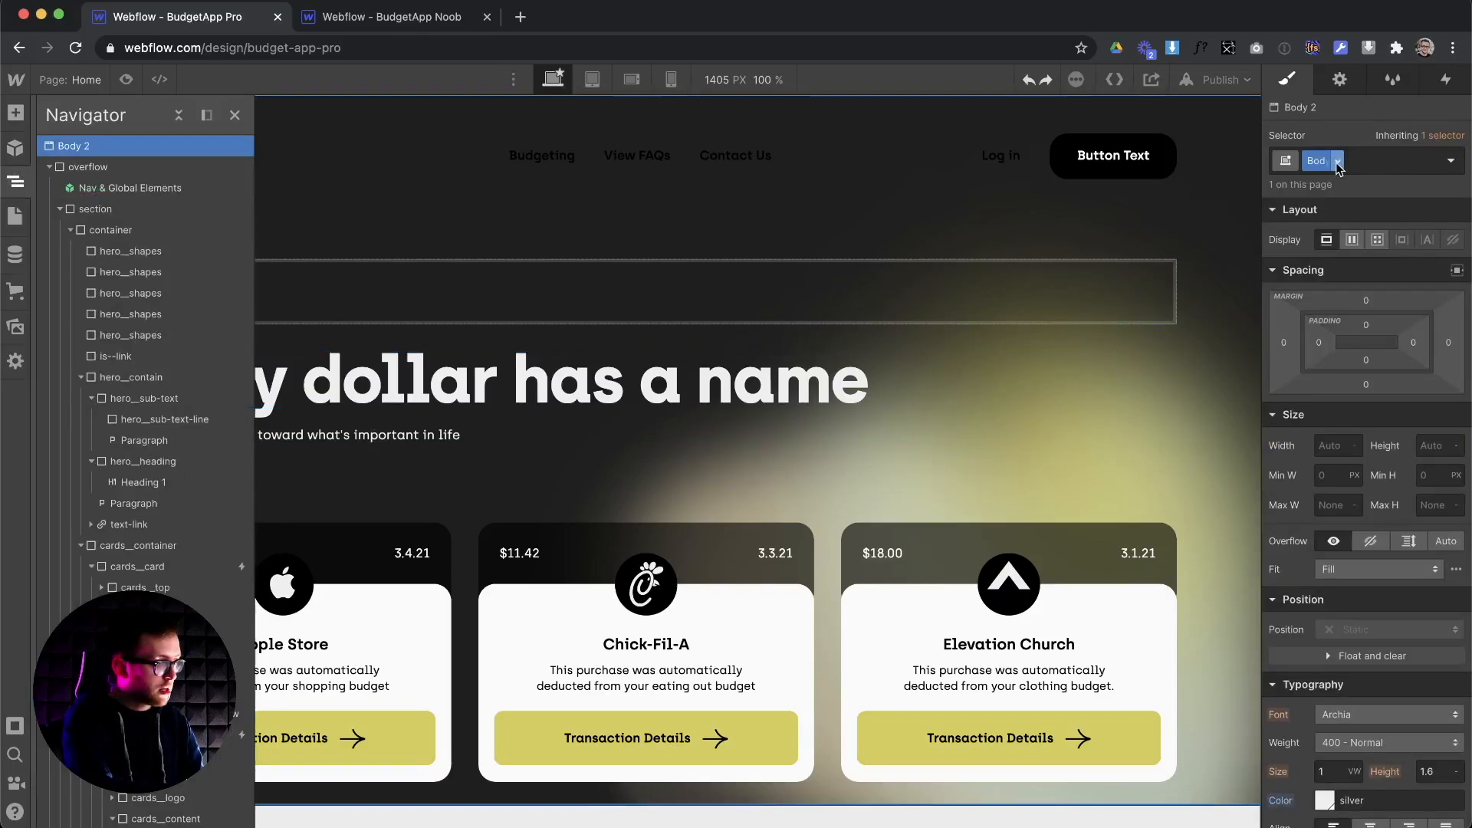
click(1339, 162)
click(1358, 160)
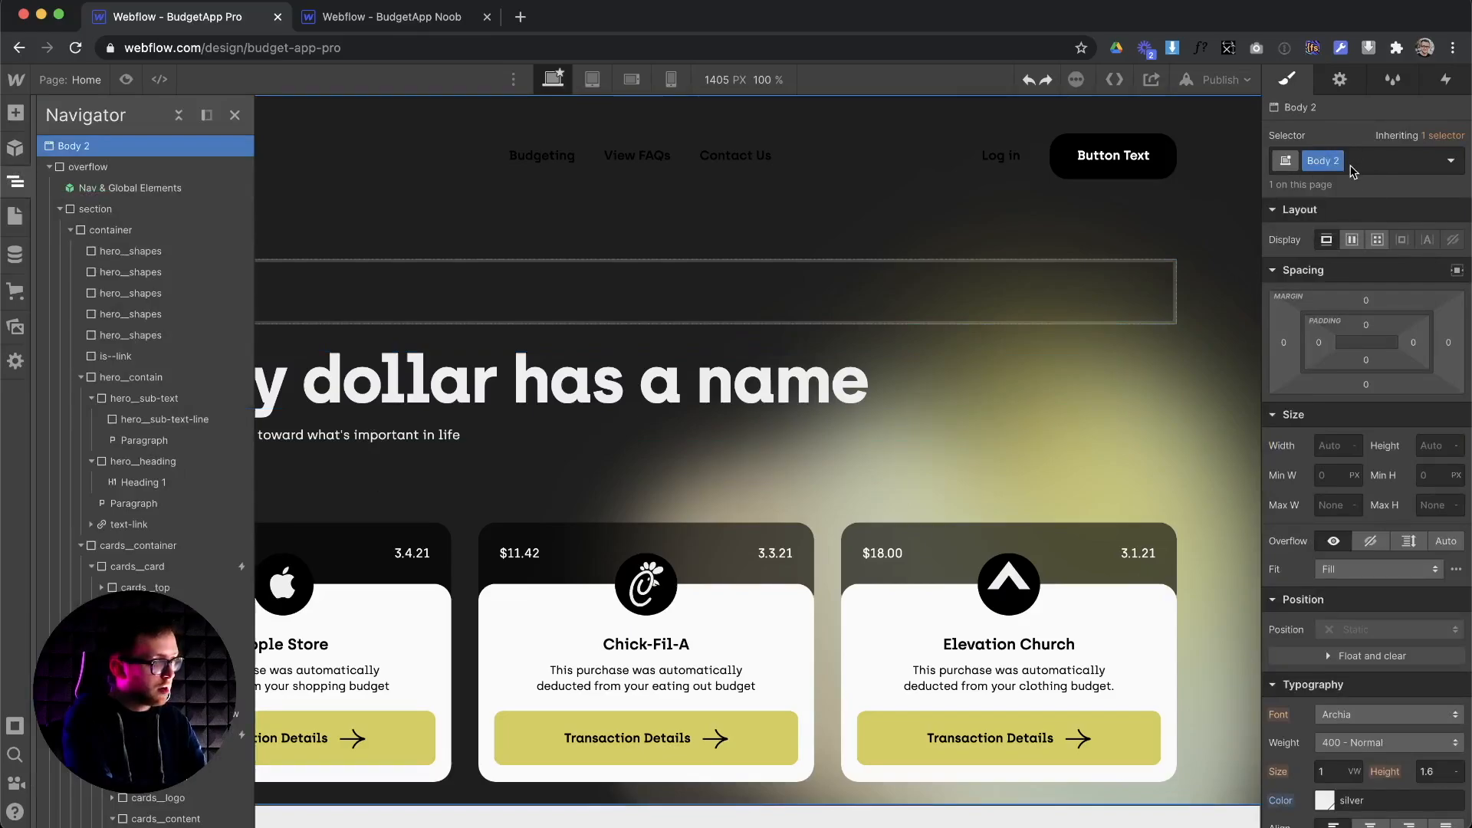
click(1353, 165)
key(BackSpace)
text(main-body)
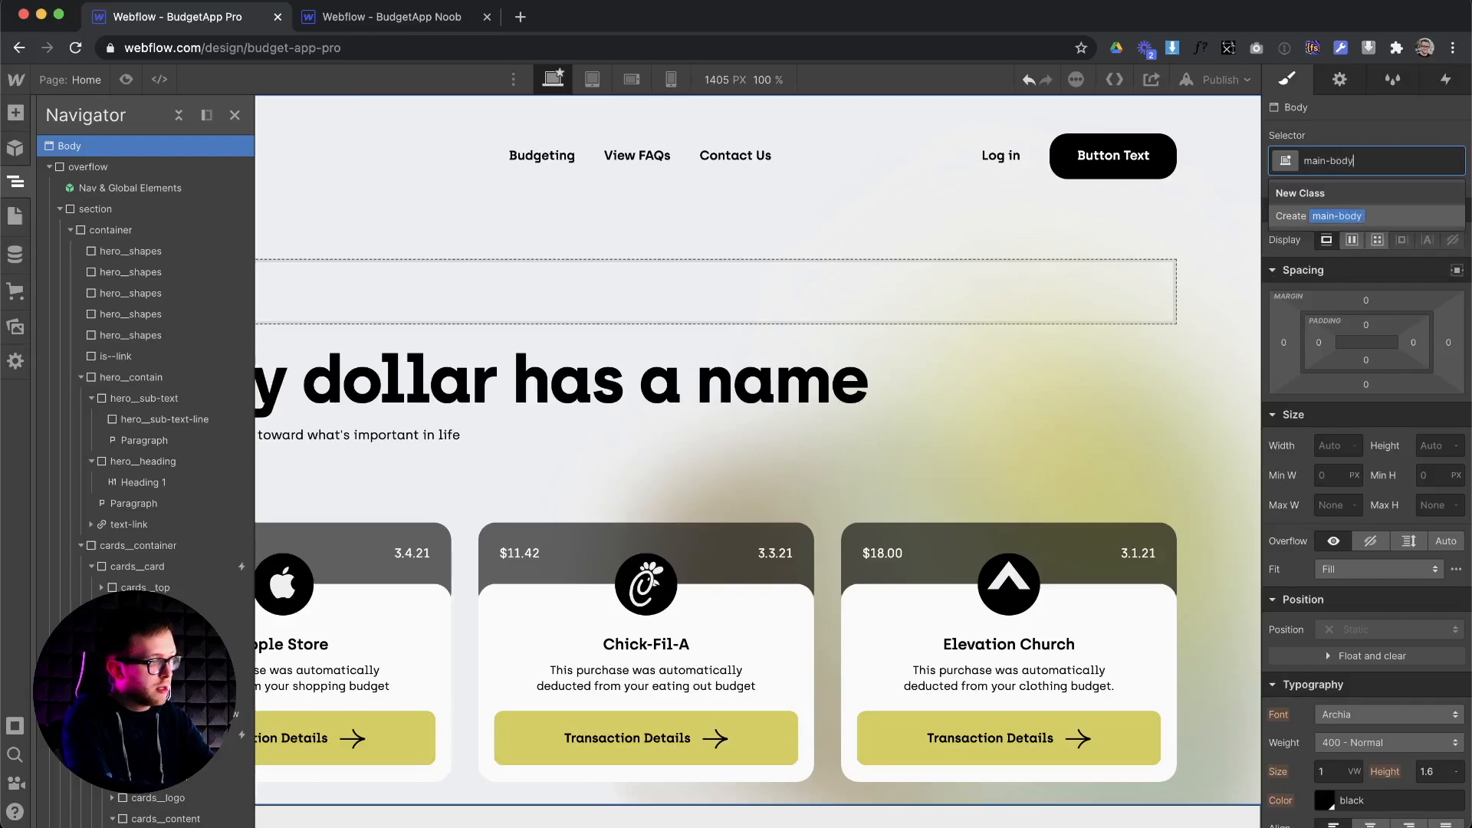
key(Return)
Add a While scrolling in view trigger to the section that holds the "Budget with a why" card
click(1078, 239)
scroll(1072, 334, down, 10)
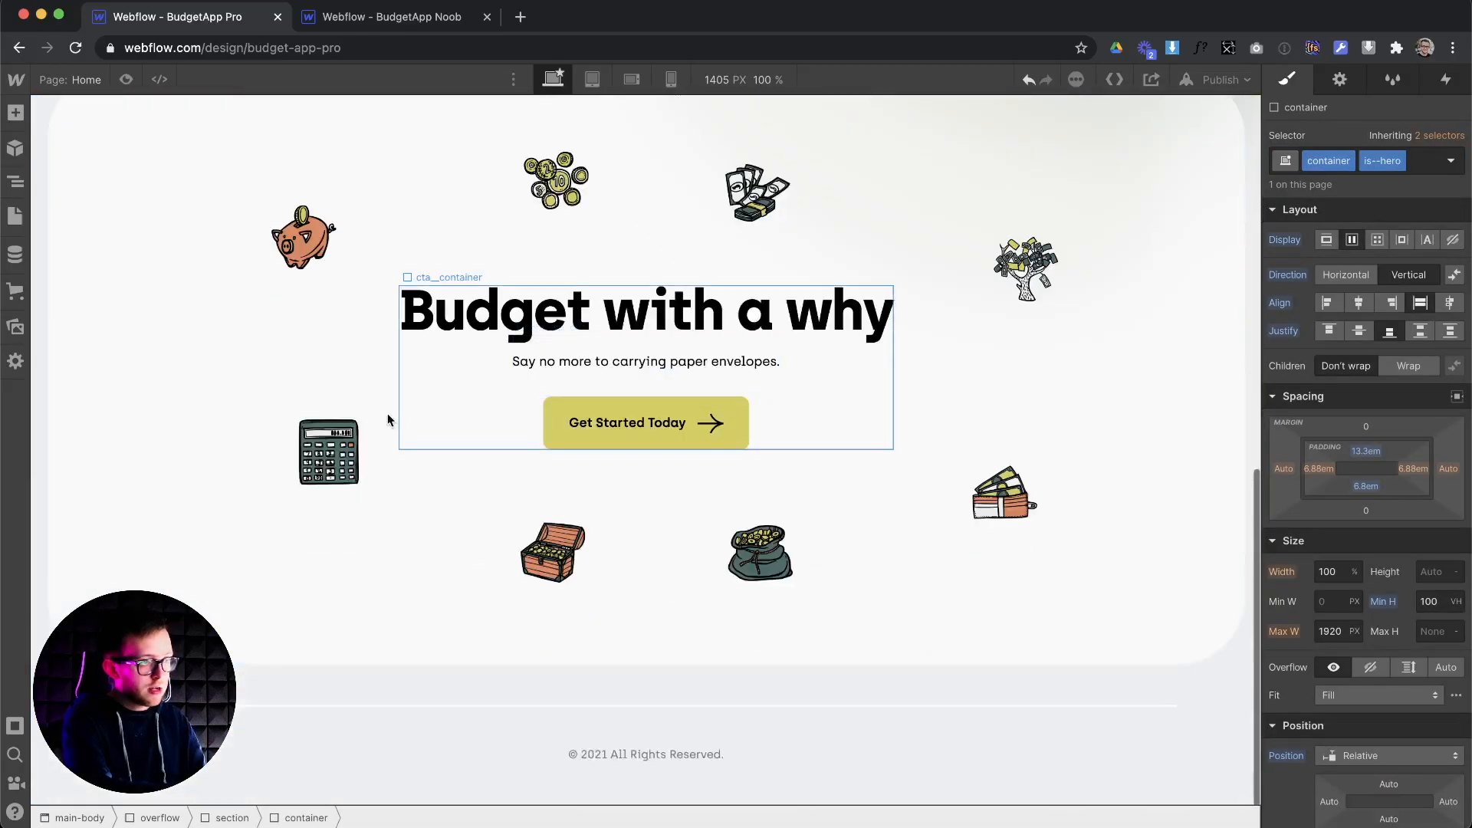
scroll(138, 383, up, 3)
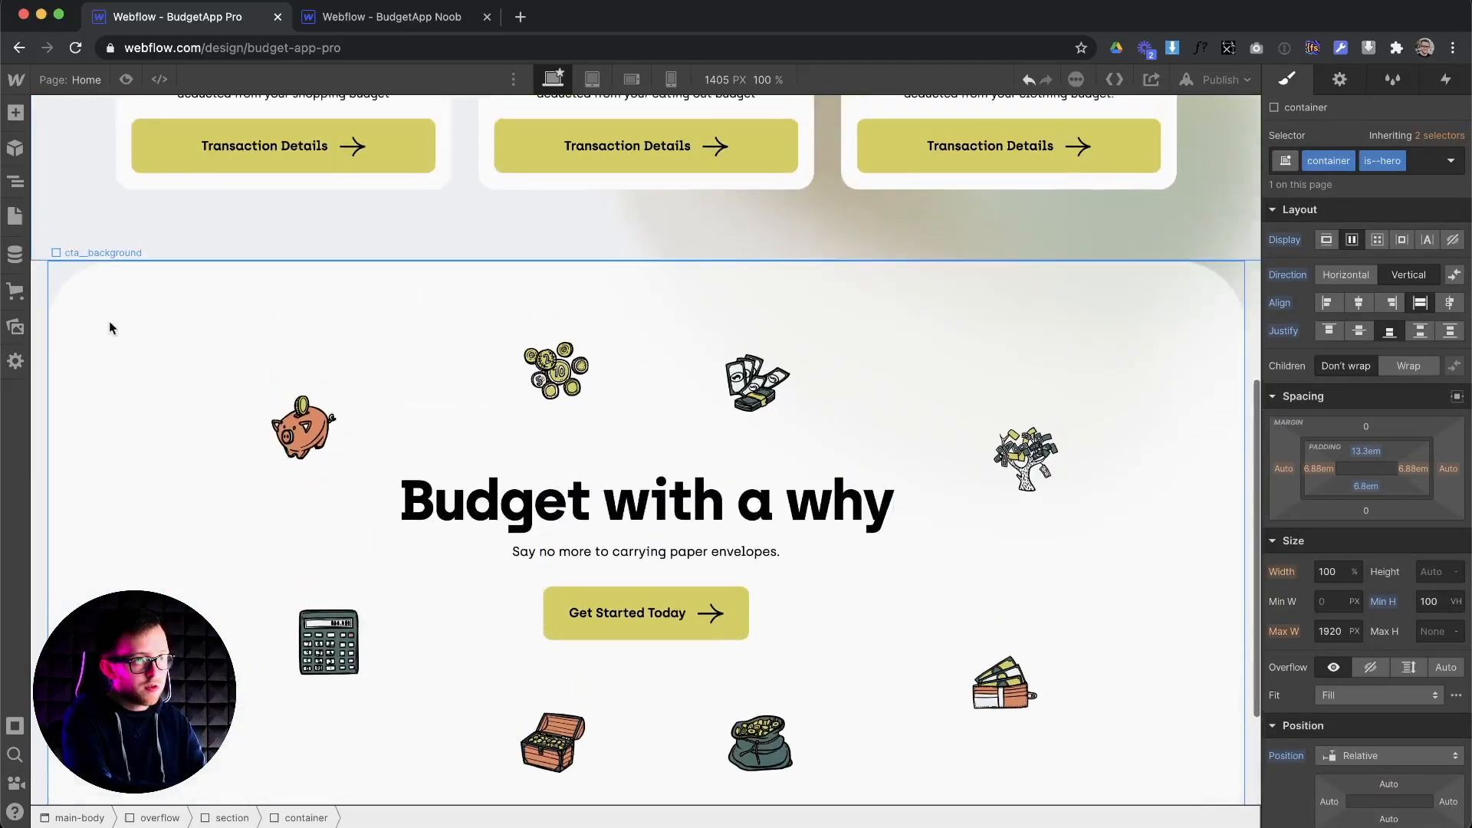
click(40, 287)
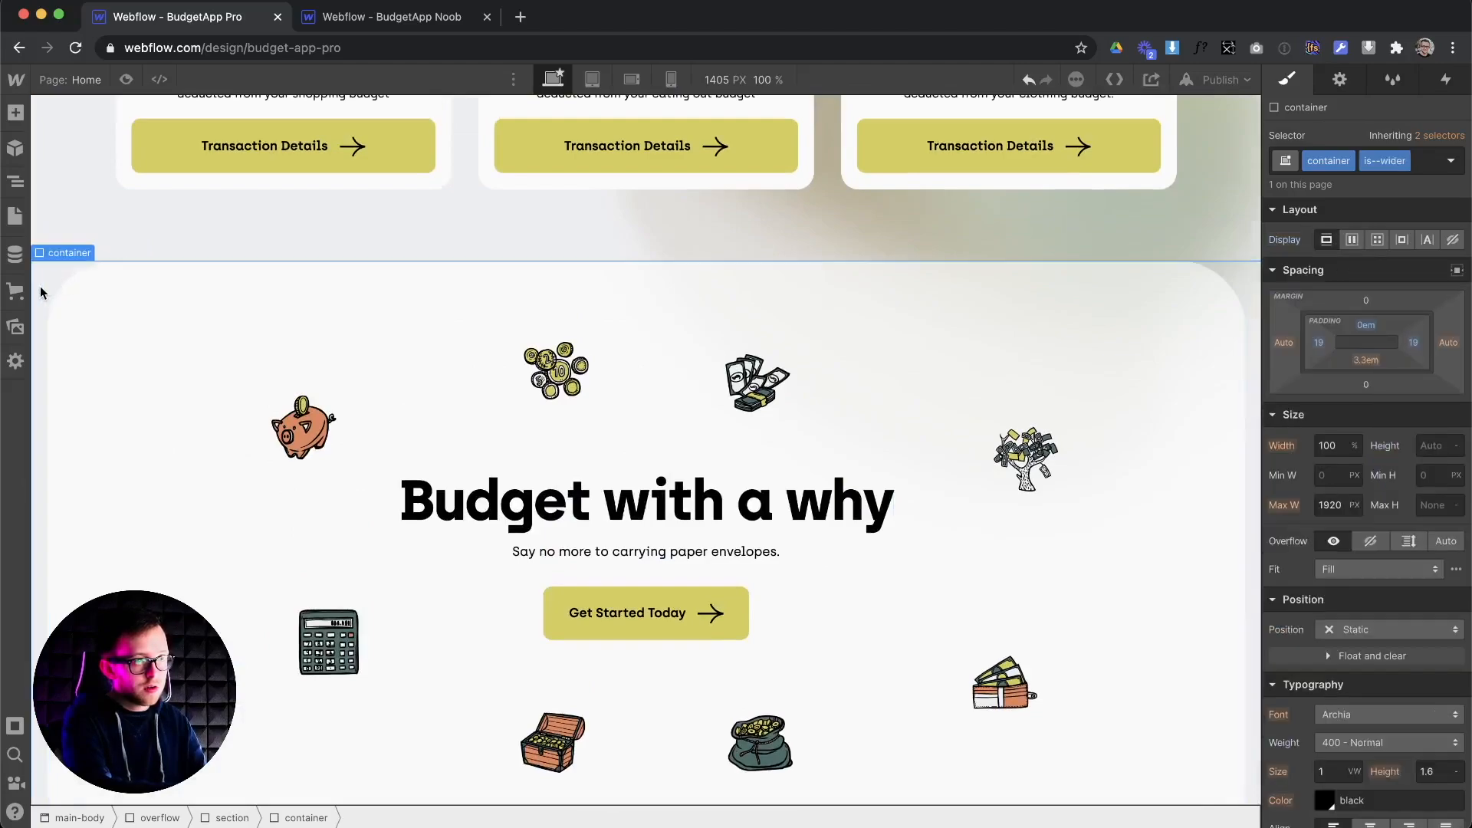
click(1447, 83)
click(1459, 136)
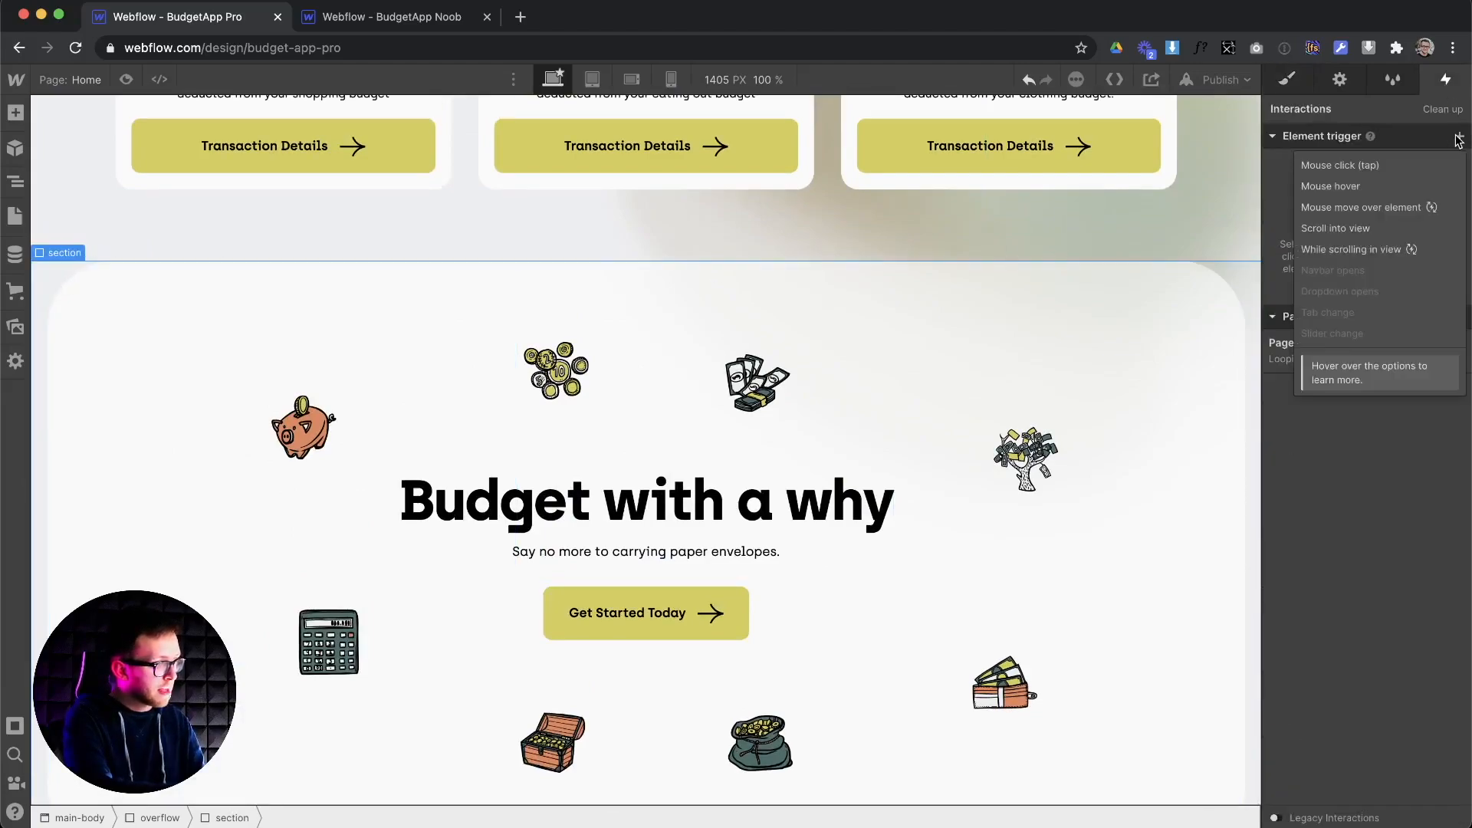
click(1360, 251)
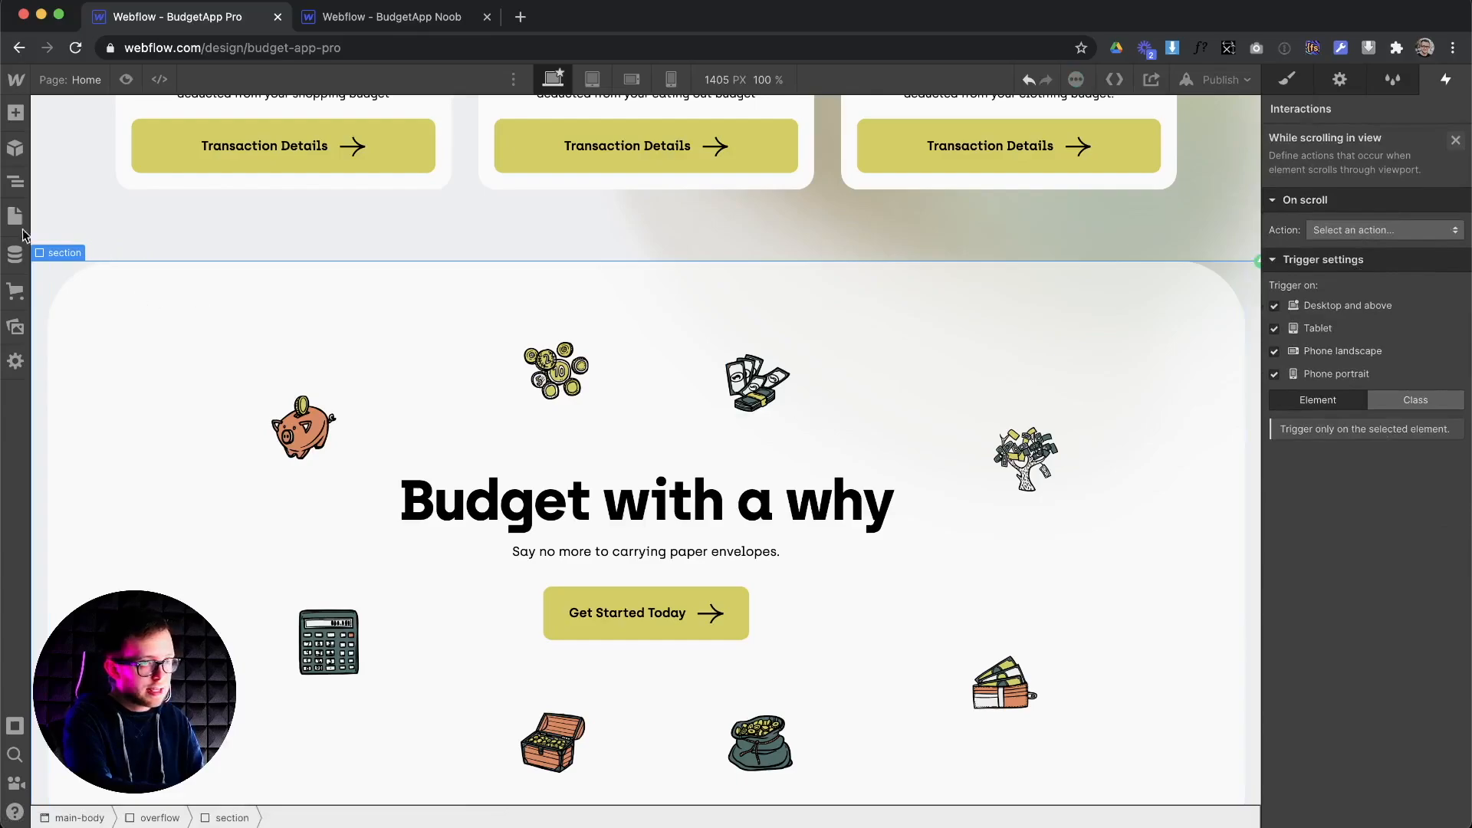
Set the section's scroll action to Play scroll animation and create a scroll animation named Footer Scroll
scroll(67, 253, up, 3)
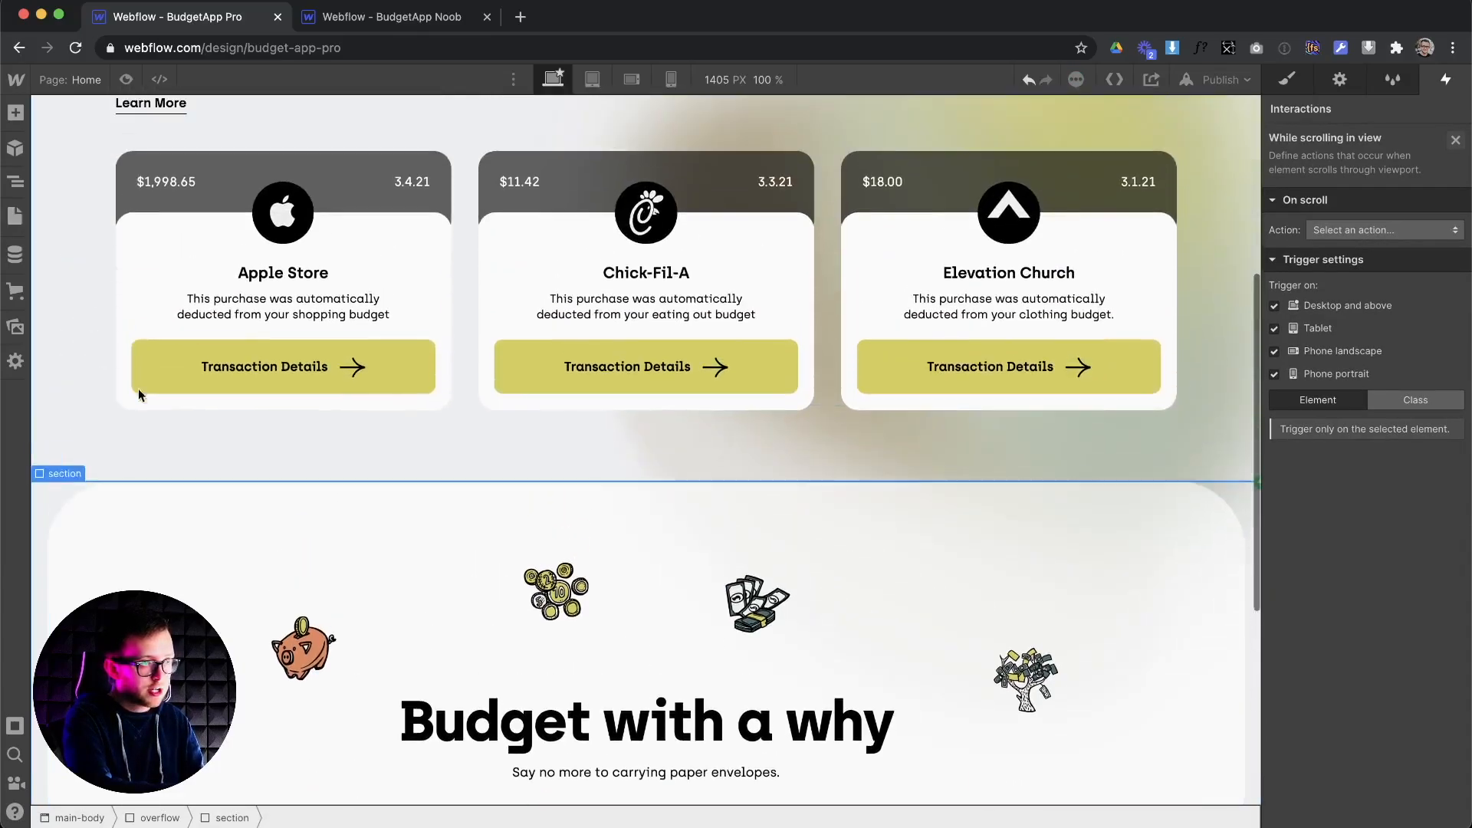
scroll(178, 425, down, 3)
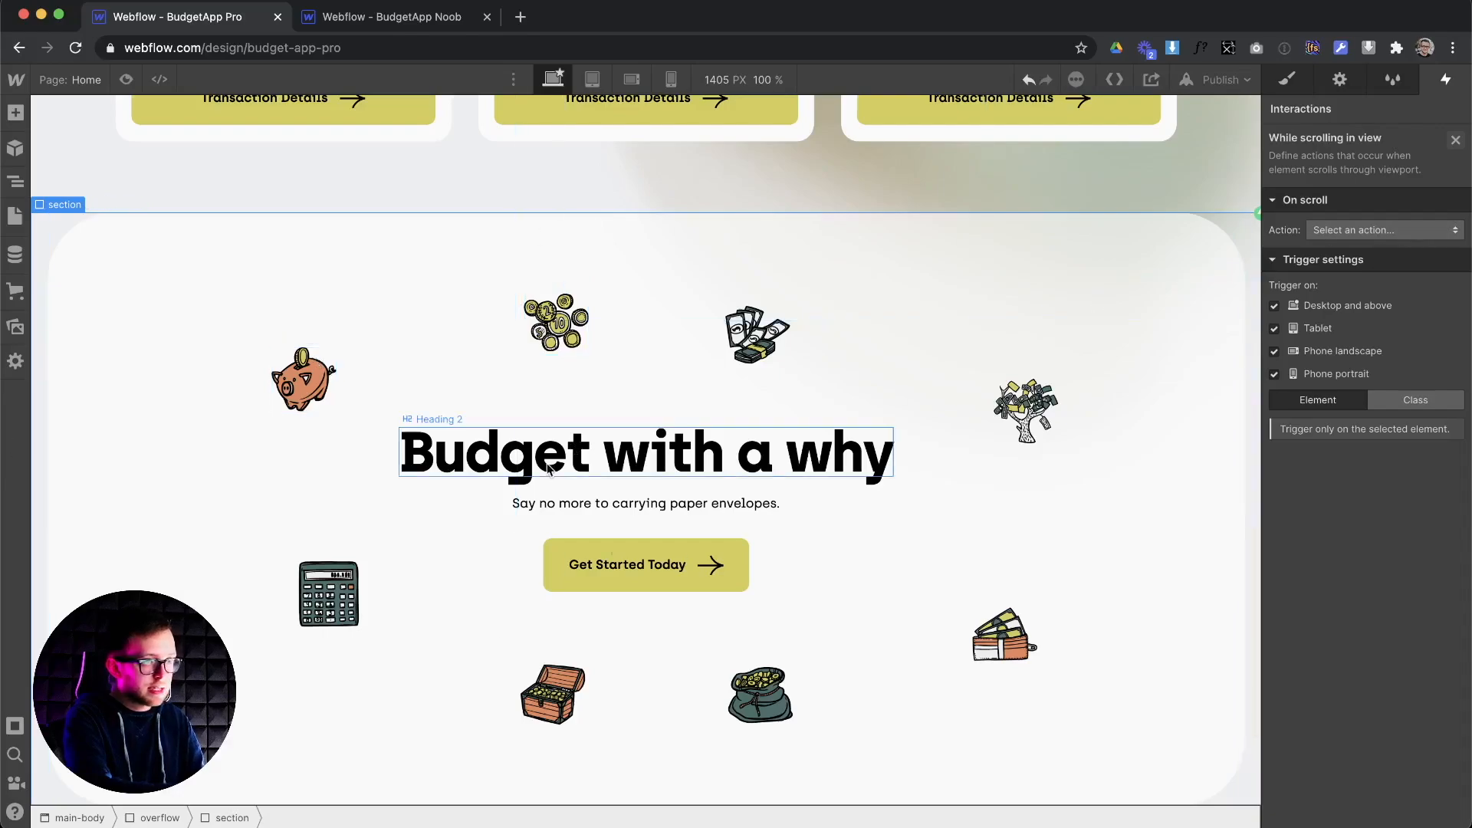
click(1346, 230)
click(1340, 273)
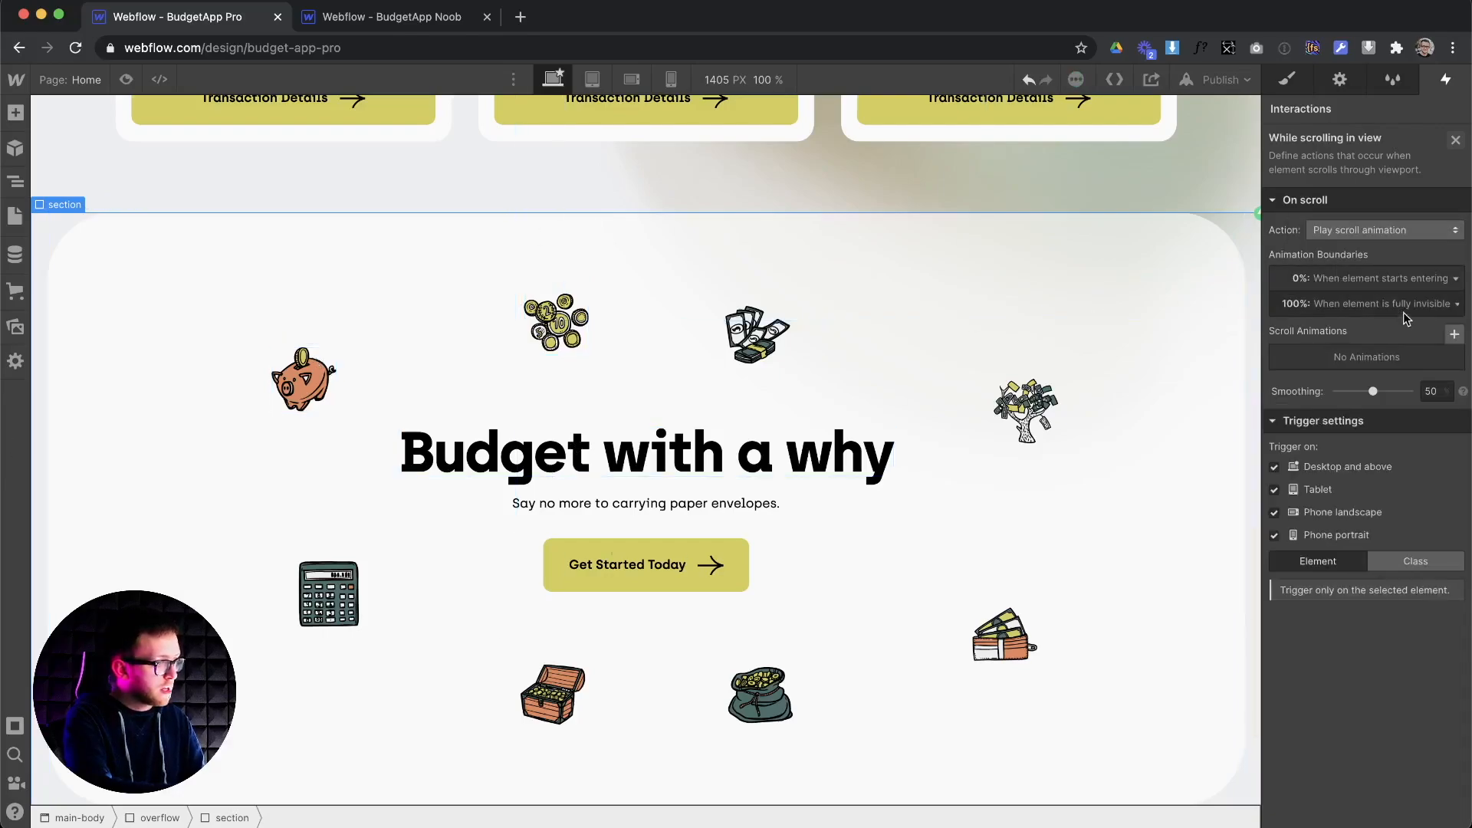
click(1446, 337)
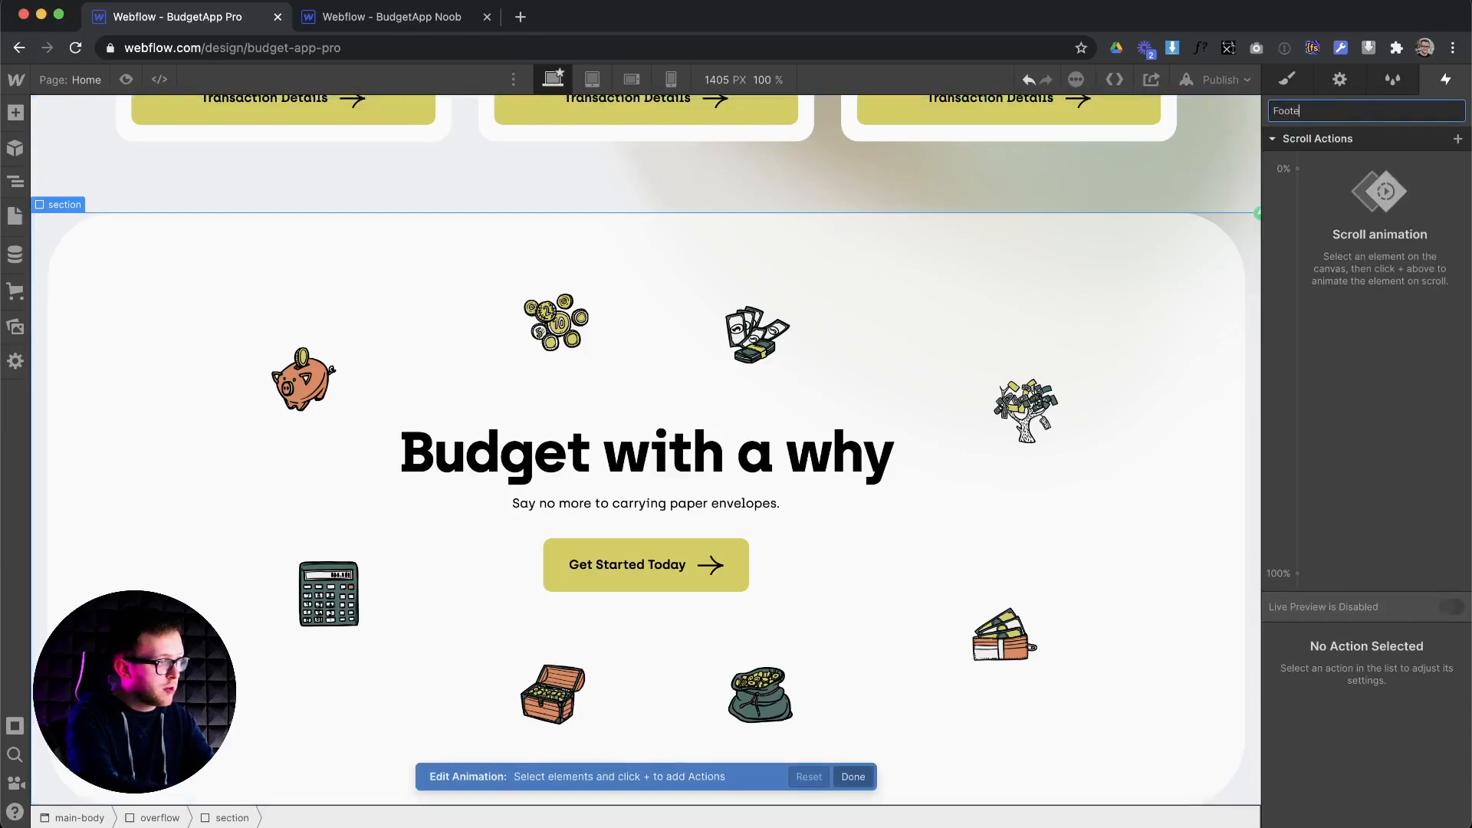
text(Footer Scroll)
key(Return)
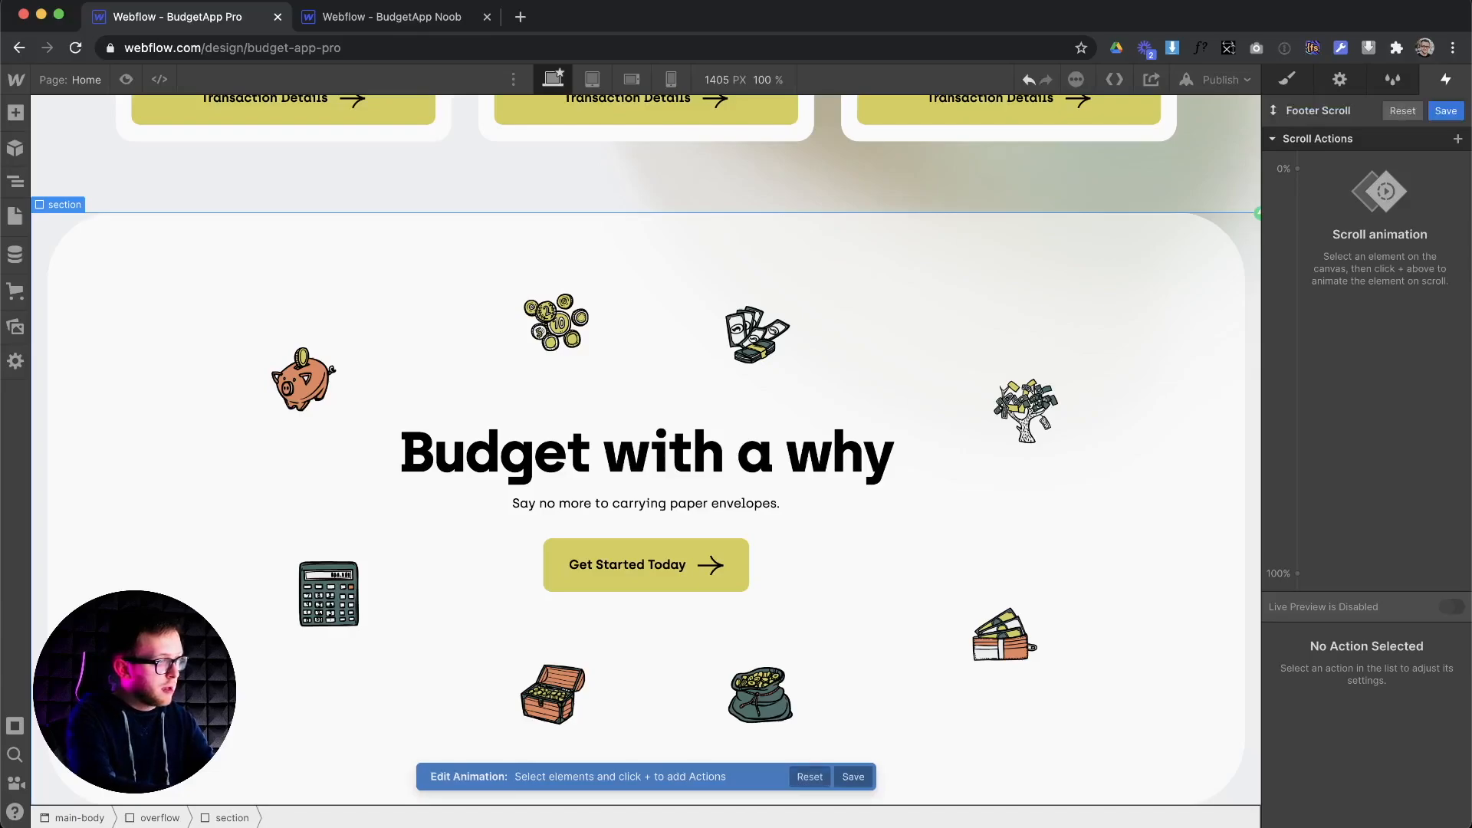
Add a BG Color scroll action for the main-body class with the Silver swatch at the 0% keyframe
scroll(230, 427, up, 10)
click(16, 182)
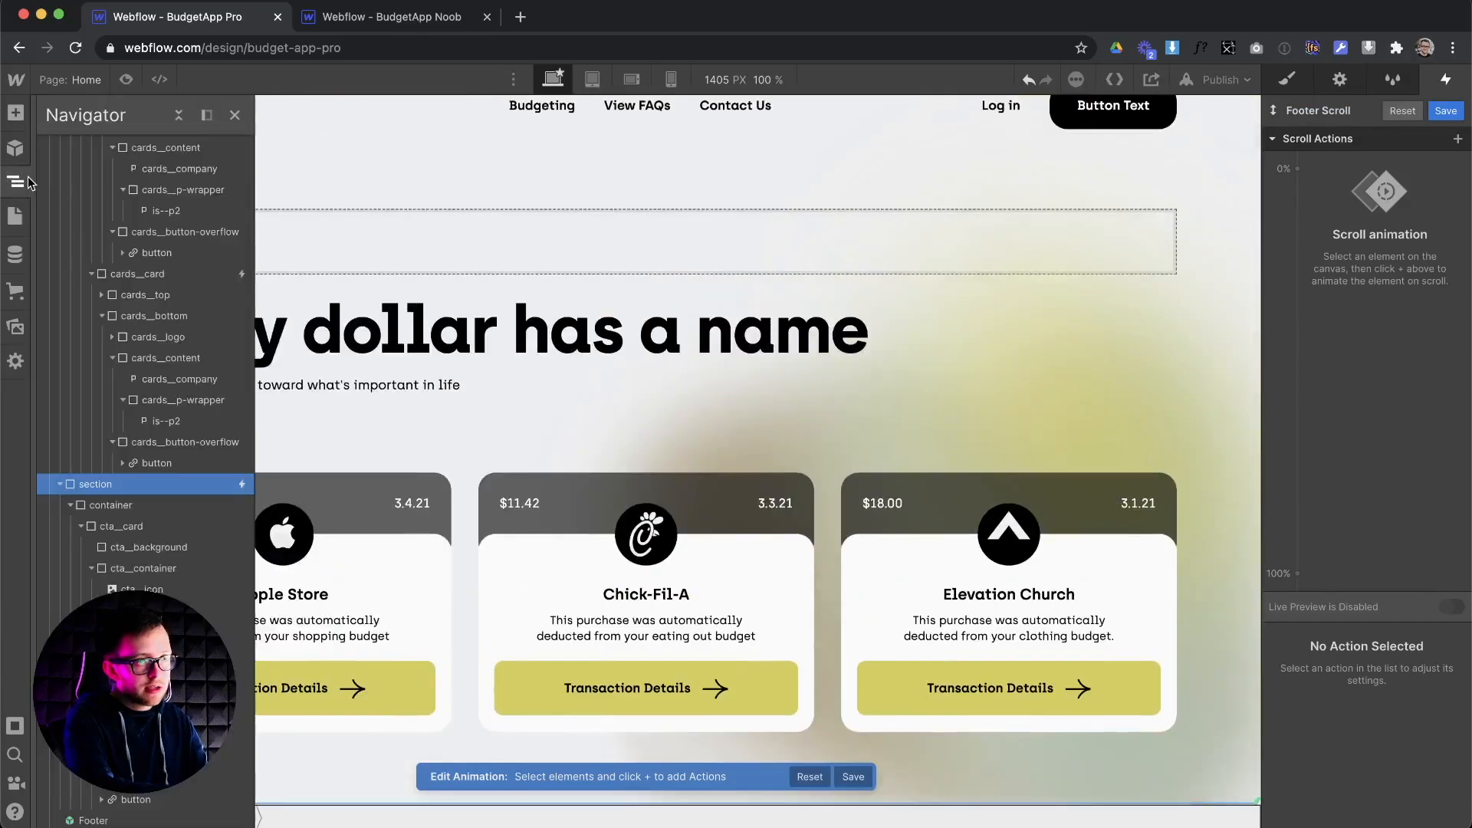
scroll(123, 307, up, 5)
click(83, 146)
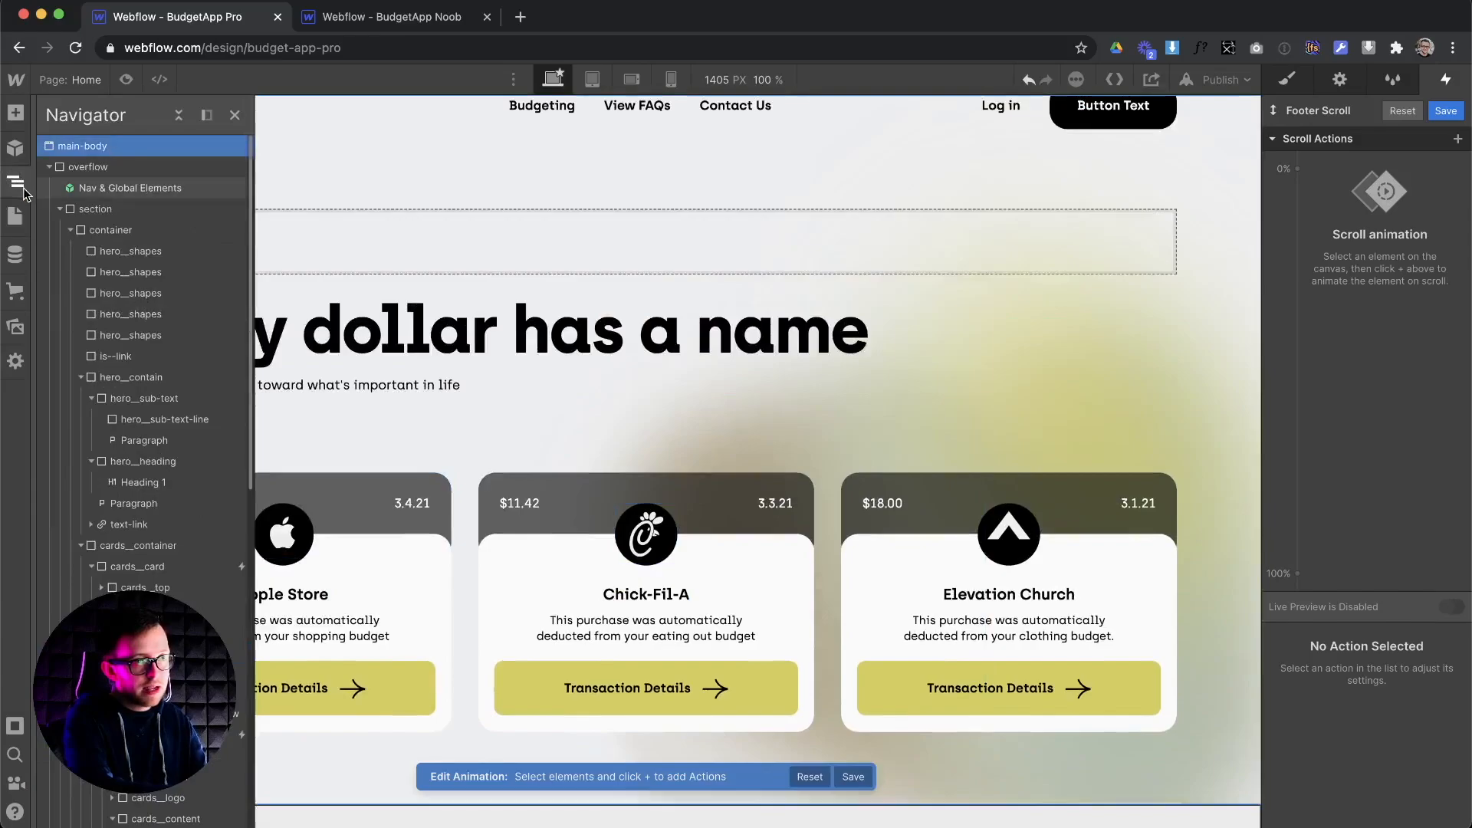
click(1457, 141)
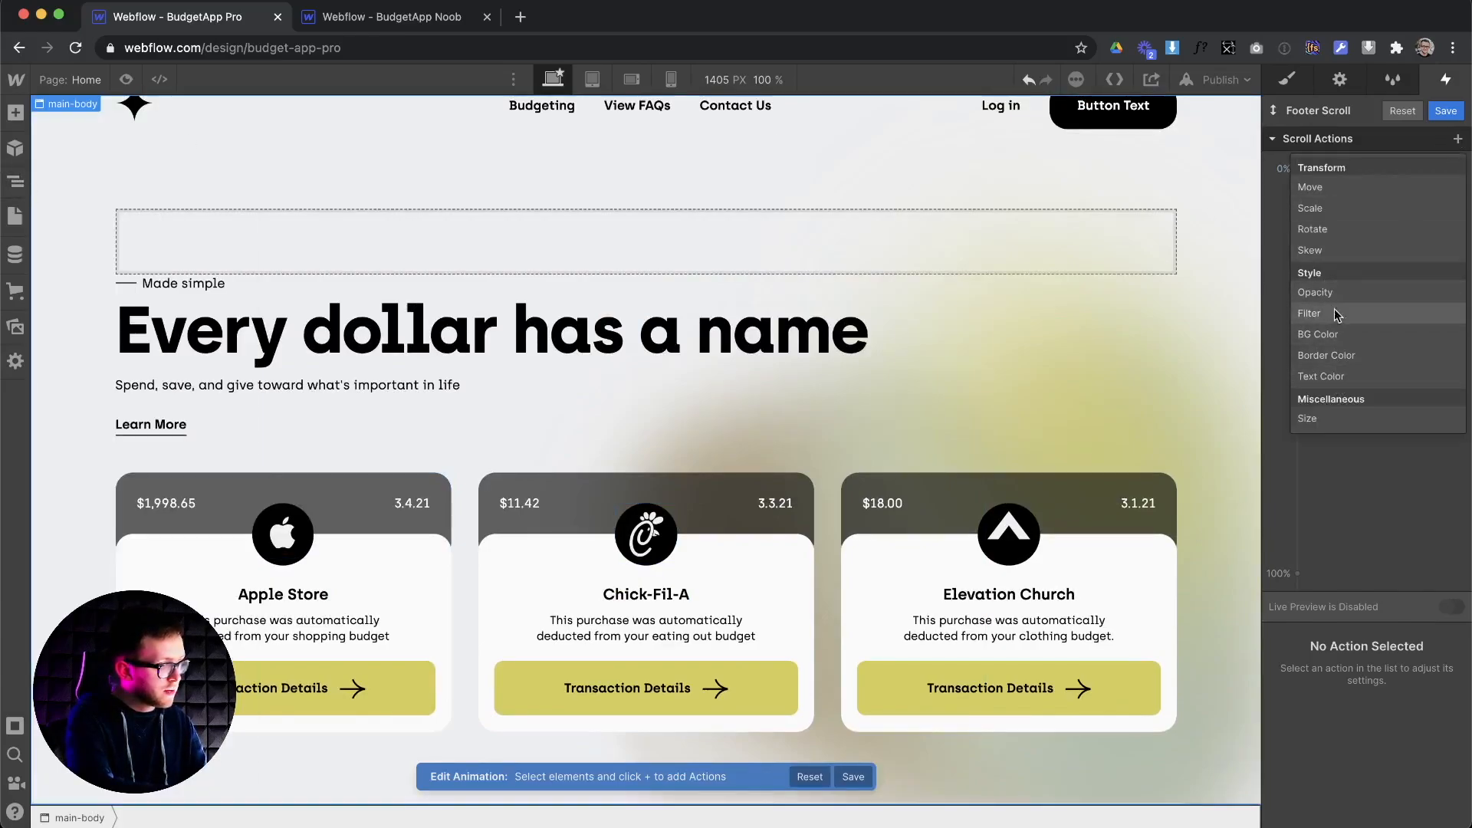
click(1337, 336)
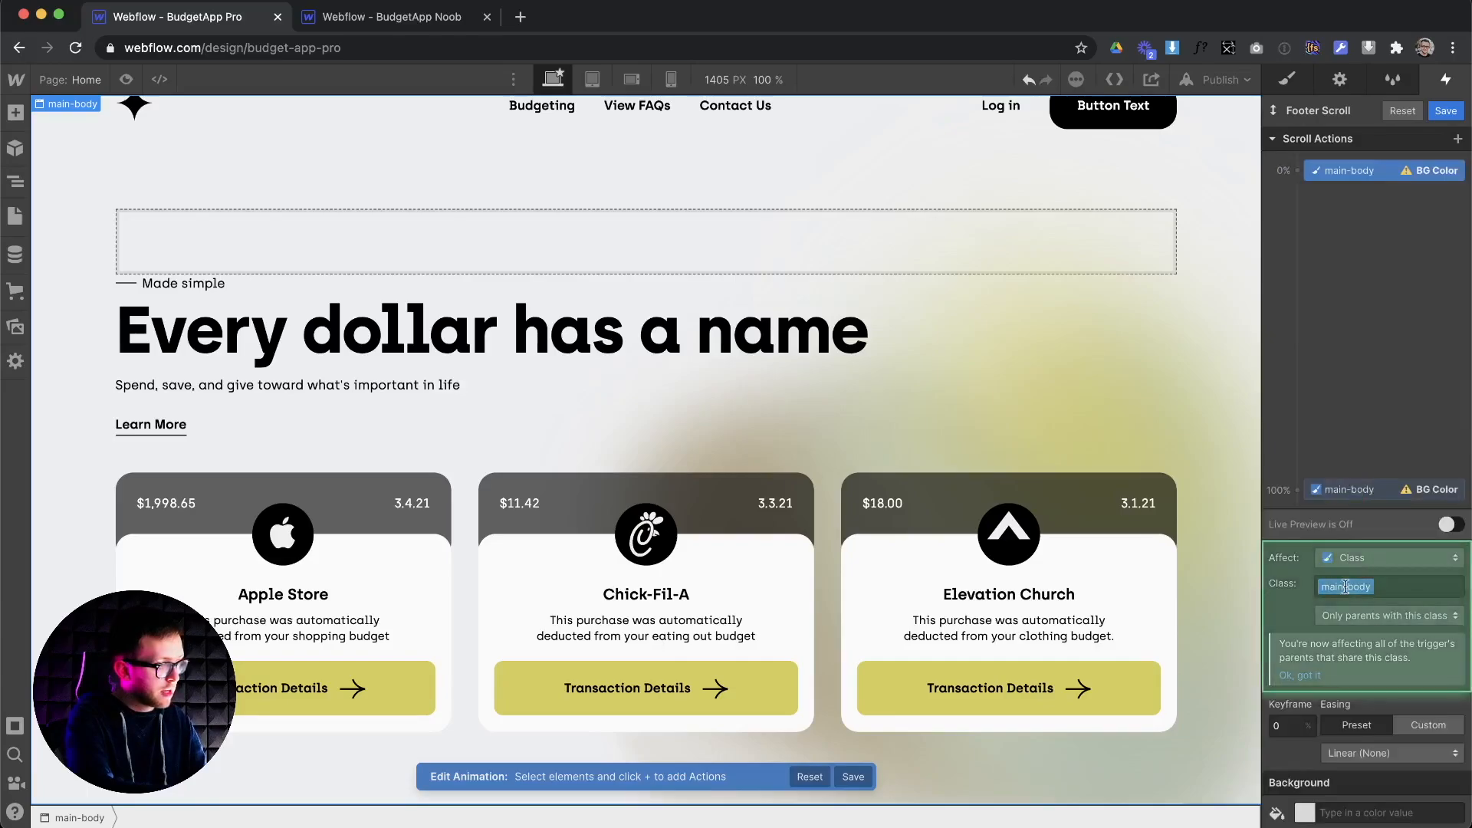
click(1302, 813)
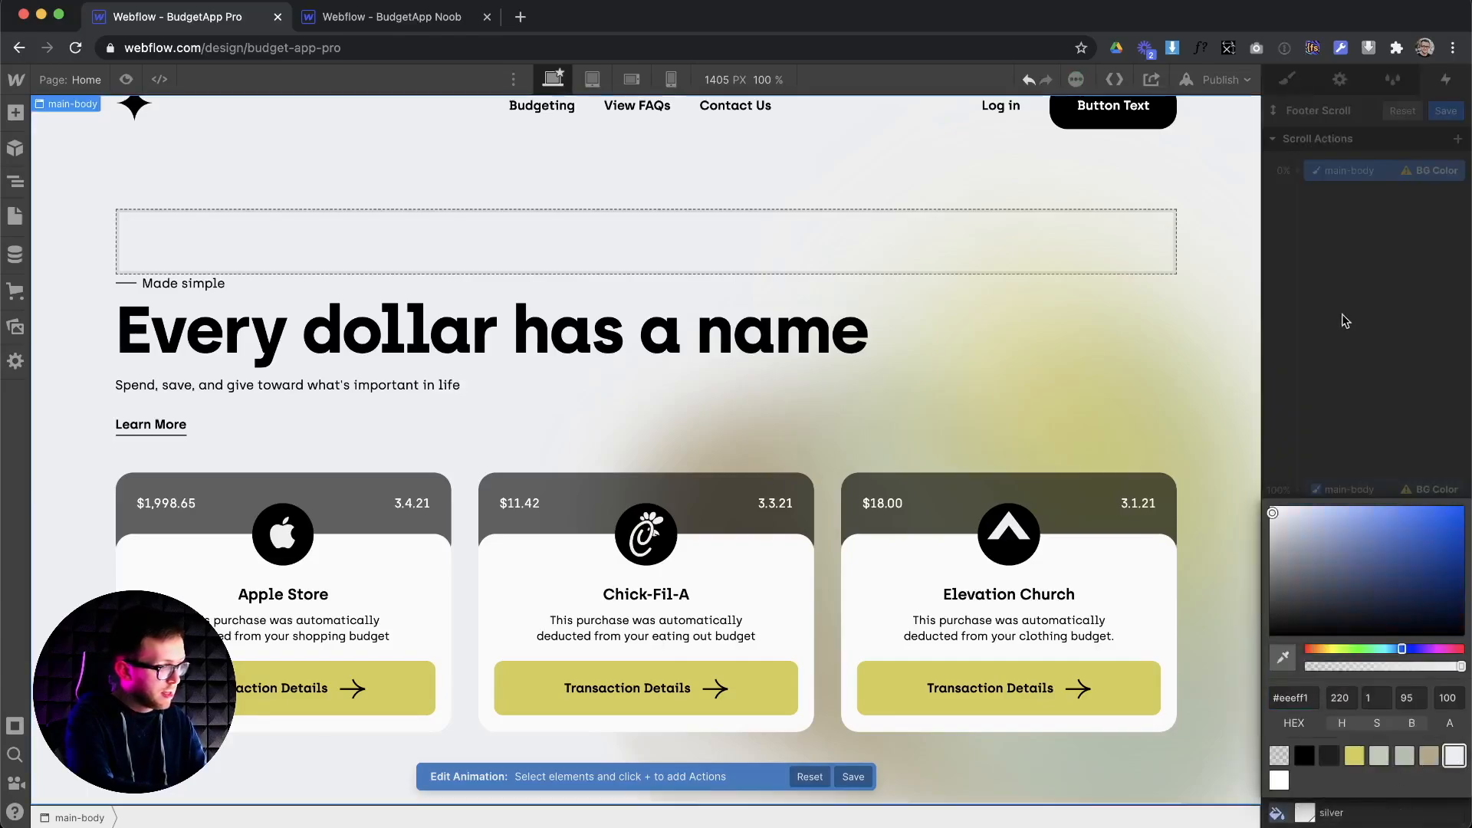
click(1336, 326)
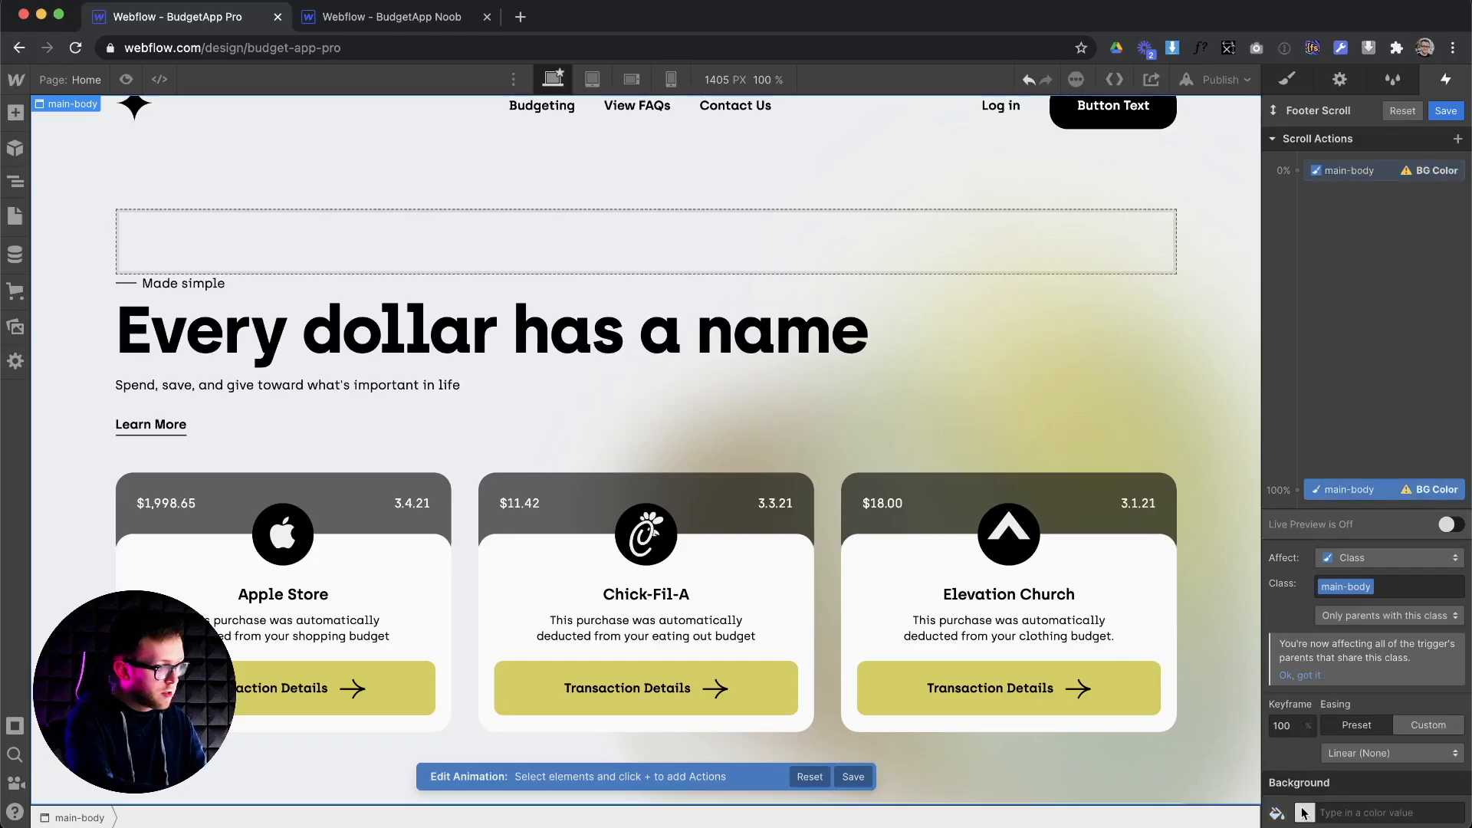
Set the main-body background color at the 100% keyframe to the Dark Grey swatch
click(1304, 813)
click(1329, 757)
click(1354, 306)
Add a Text Color action for main-body at the 0% keyframe, using the Black swatch
click(1296, 171)
click(1334, 413)
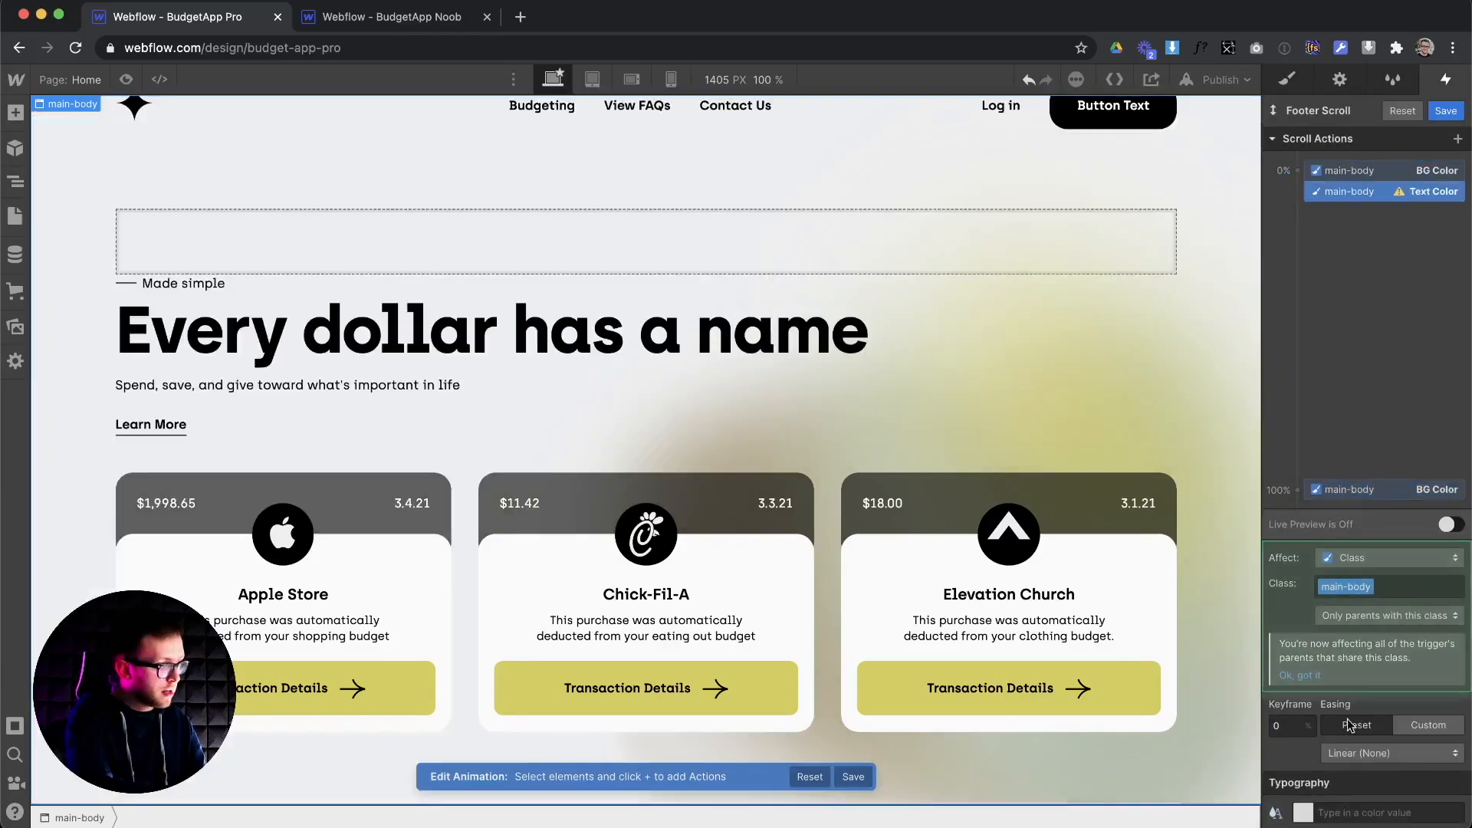
click(1306, 814)
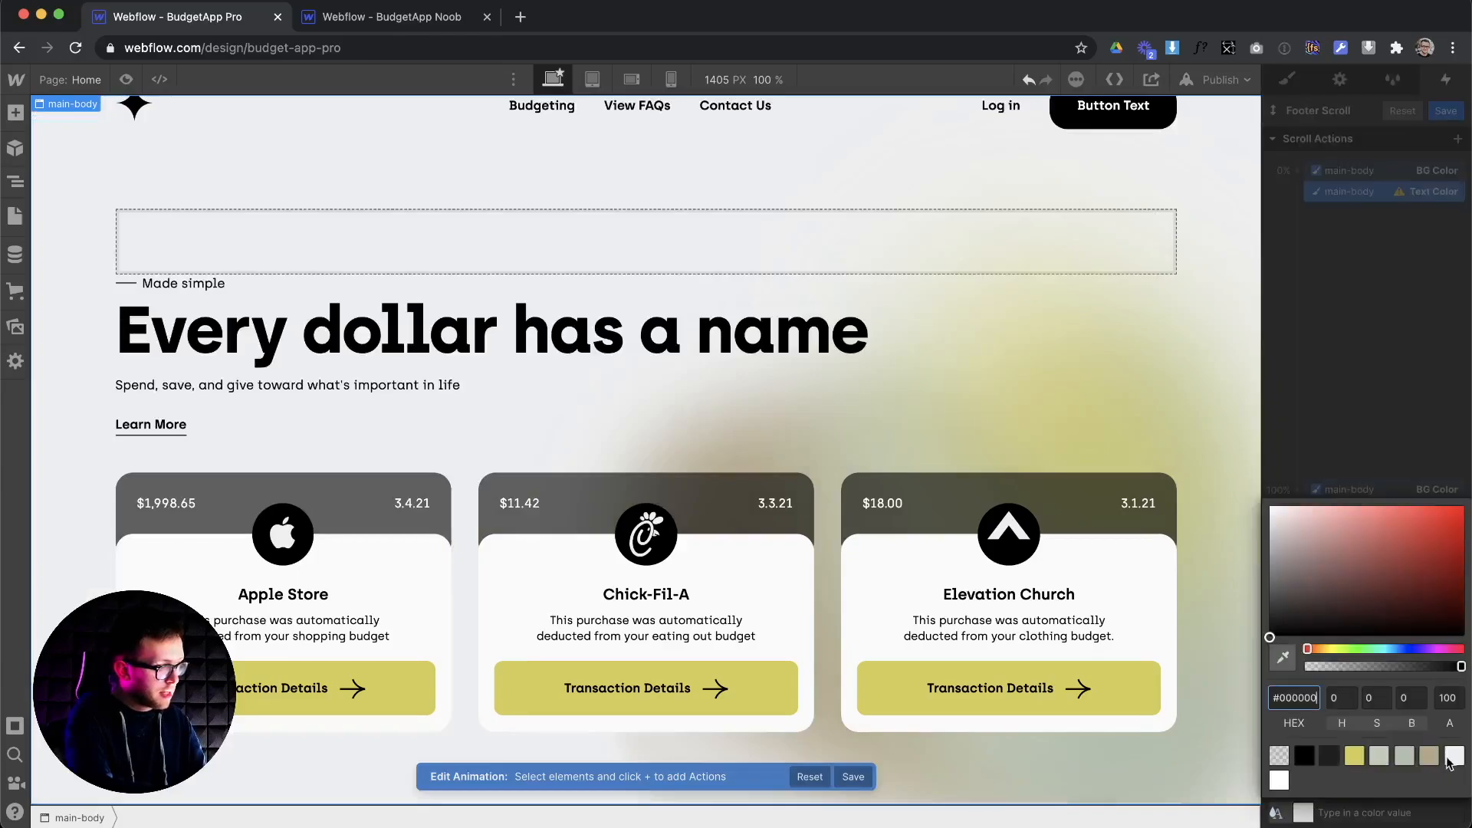
click(1304, 756)
click(1304, 345)
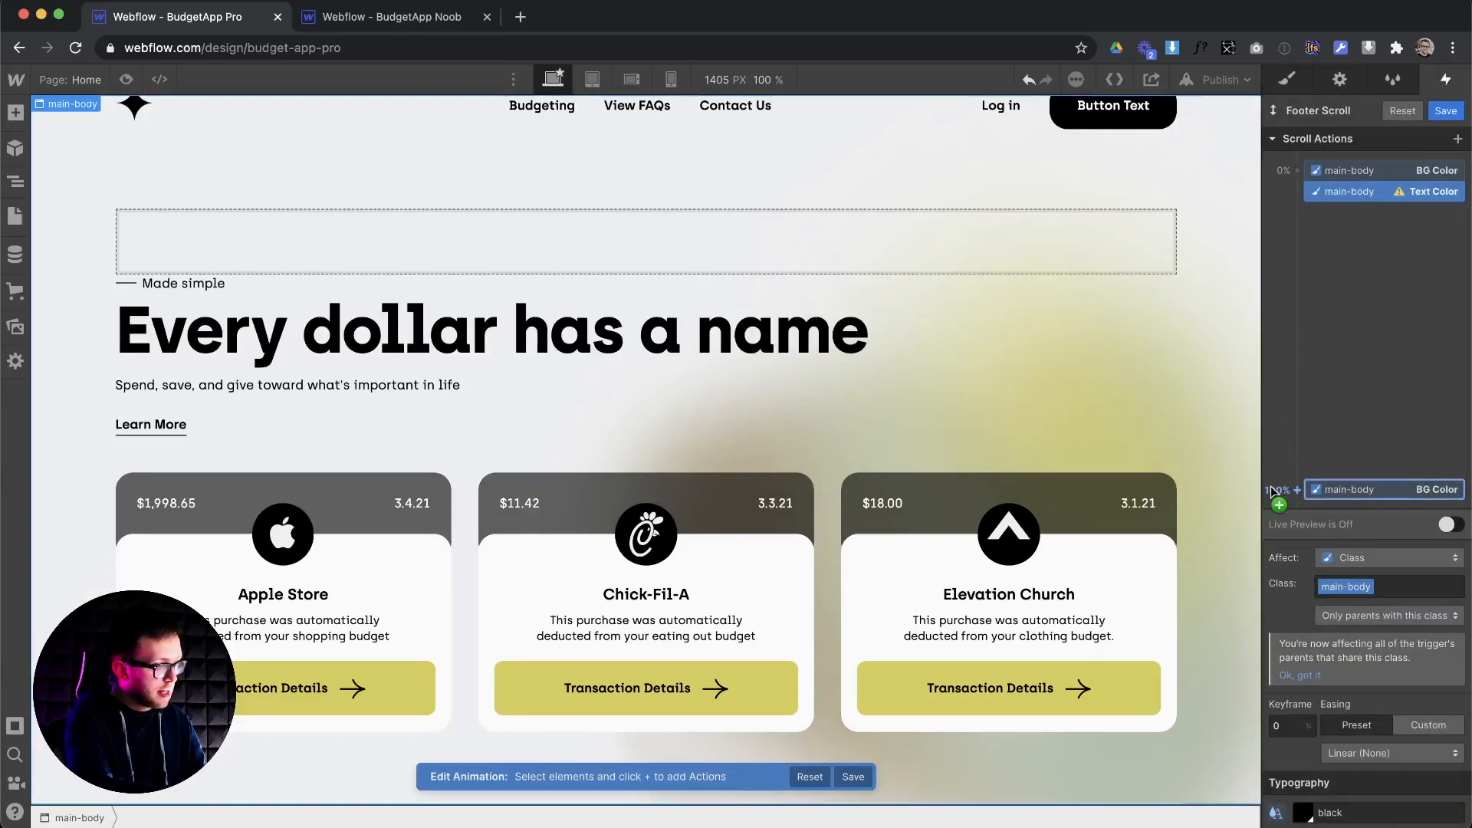
Add a Text Color action for main-body at the 100% keyframe, using the Silver swatch
click(1297, 490)
click(1300, 733)
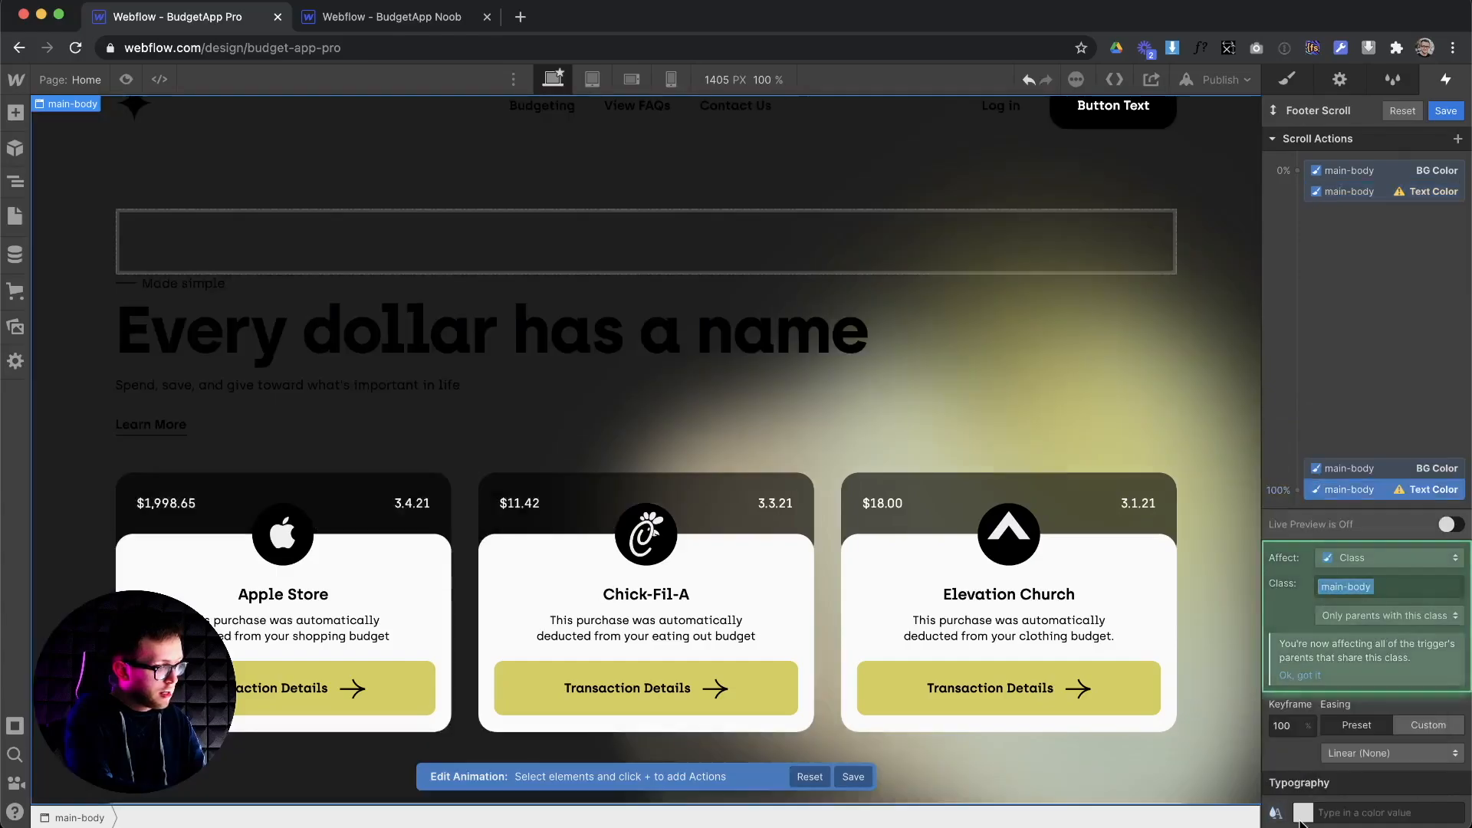
click(1303, 813)
click(1452, 755)
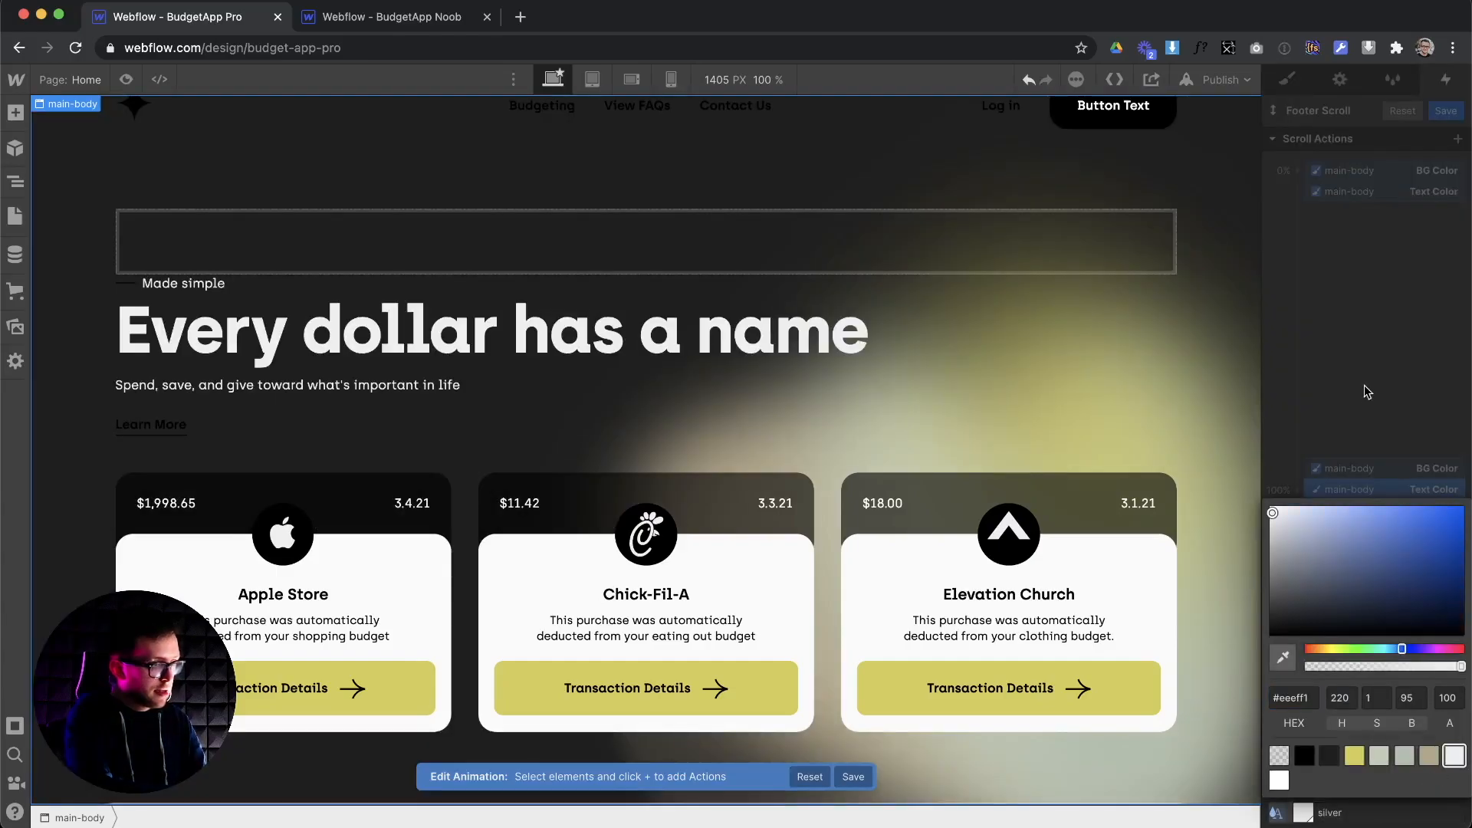
click(1364, 388)
Add a Text Color action for the is--link div block at the 0% keyframe, using the Black swatch
click(491, 225)
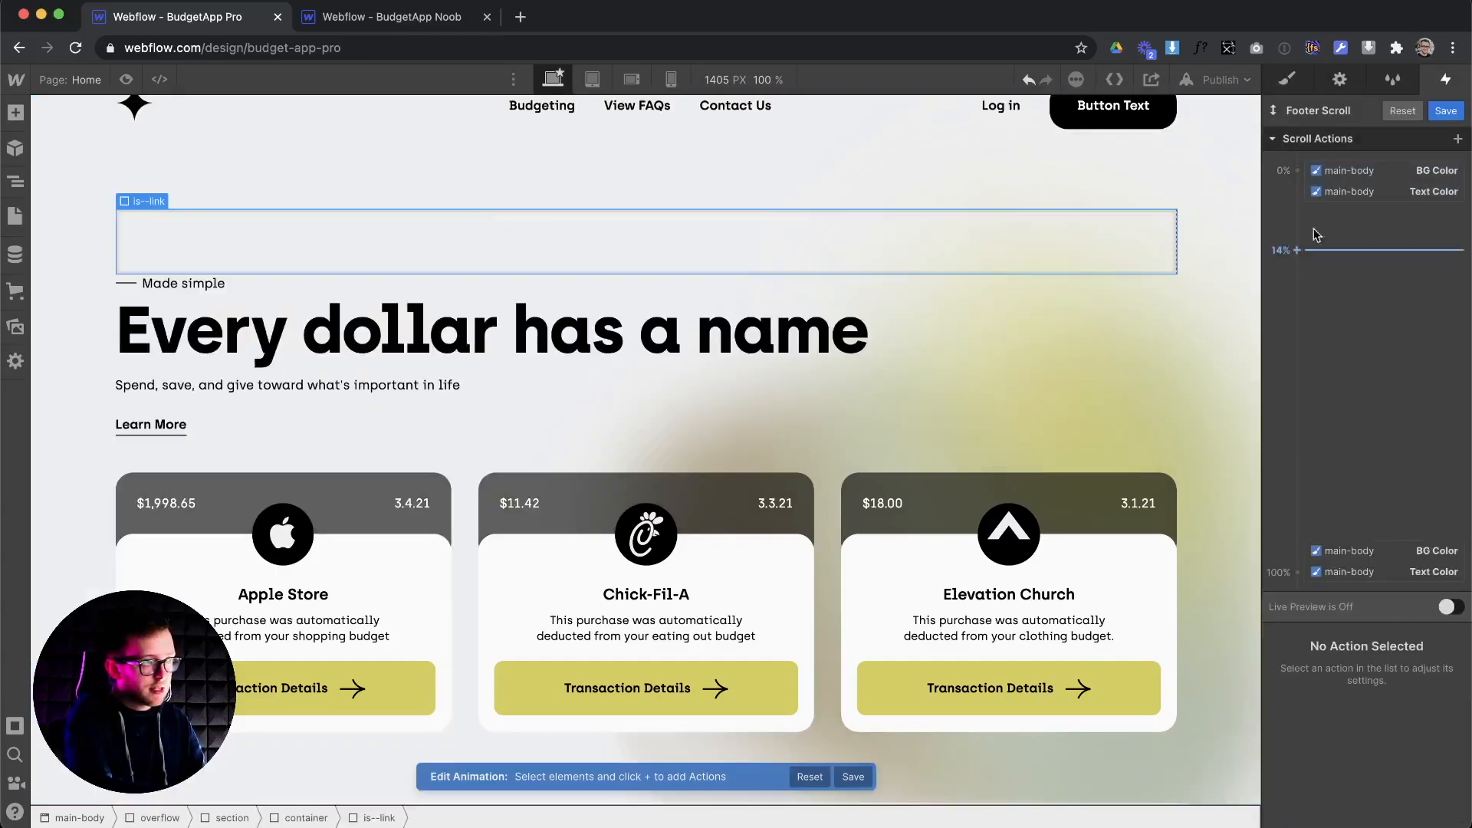
click(1295, 171)
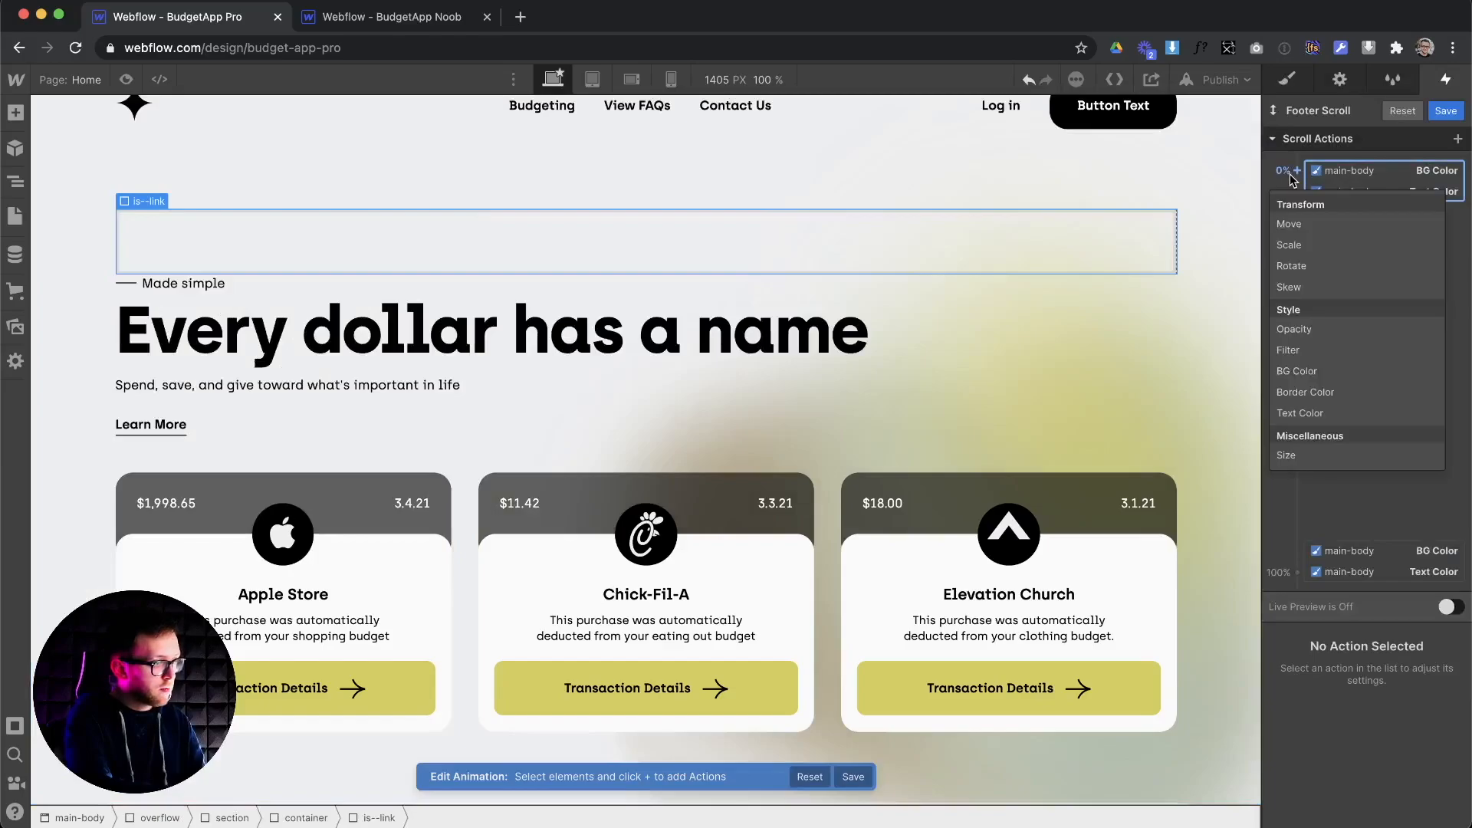
click(1322, 414)
click(1345, 801)
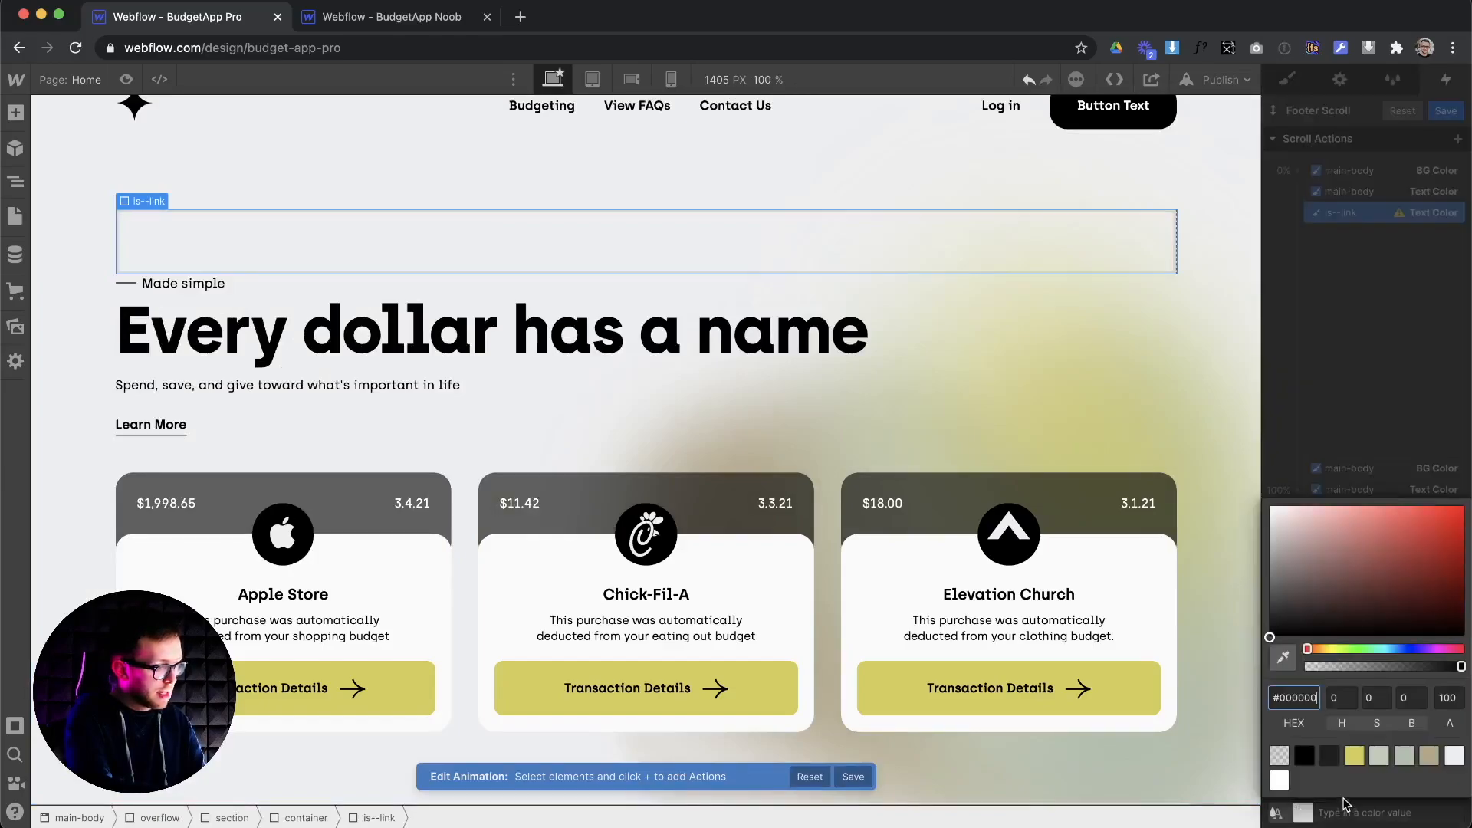
click(1304, 756)
click(1317, 311)
Add a Text Color action for the is--link class at the 100% keyframe, using the Silver swatch
click(1297, 490)
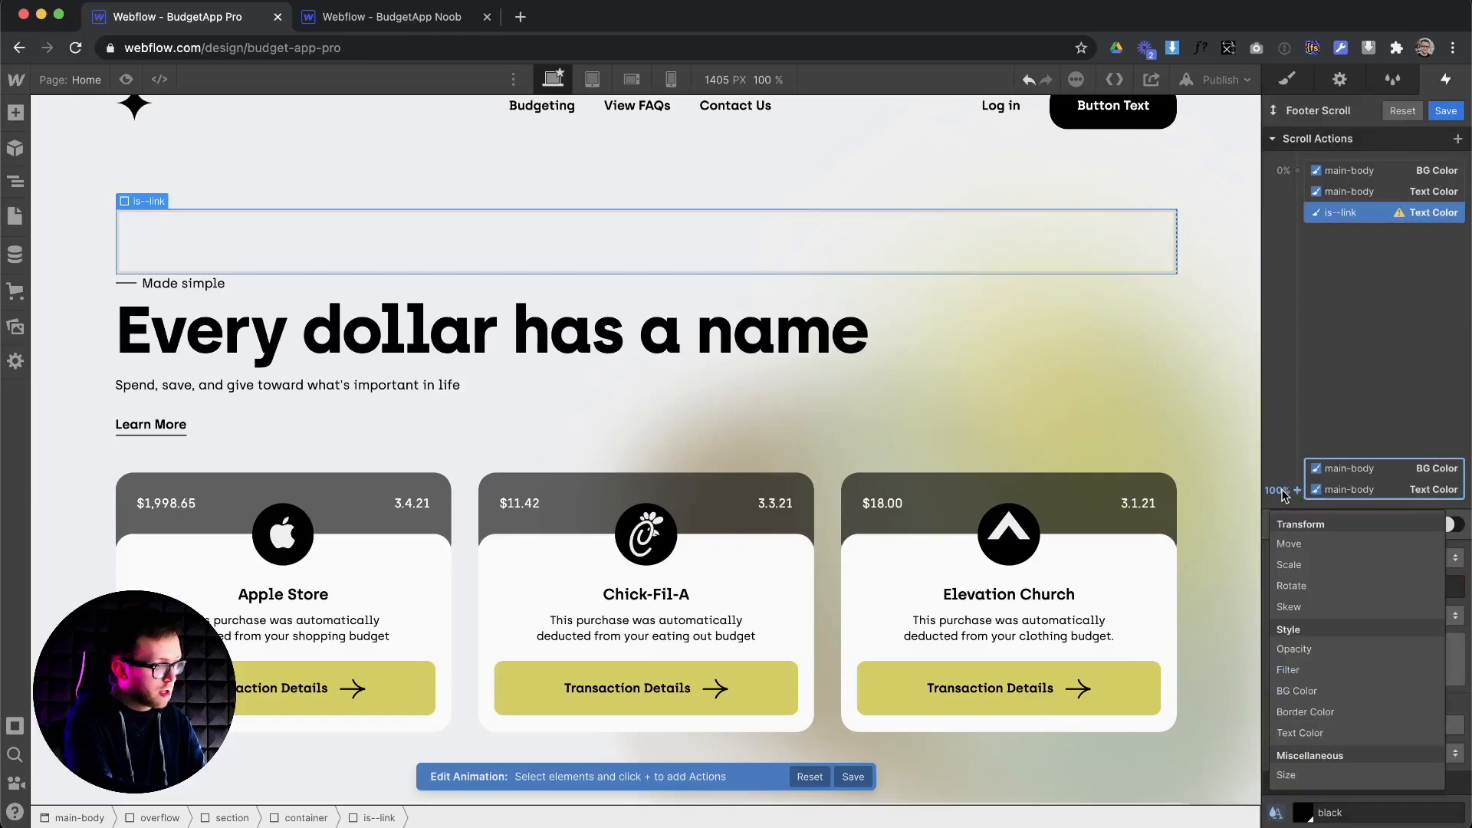
click(1306, 735)
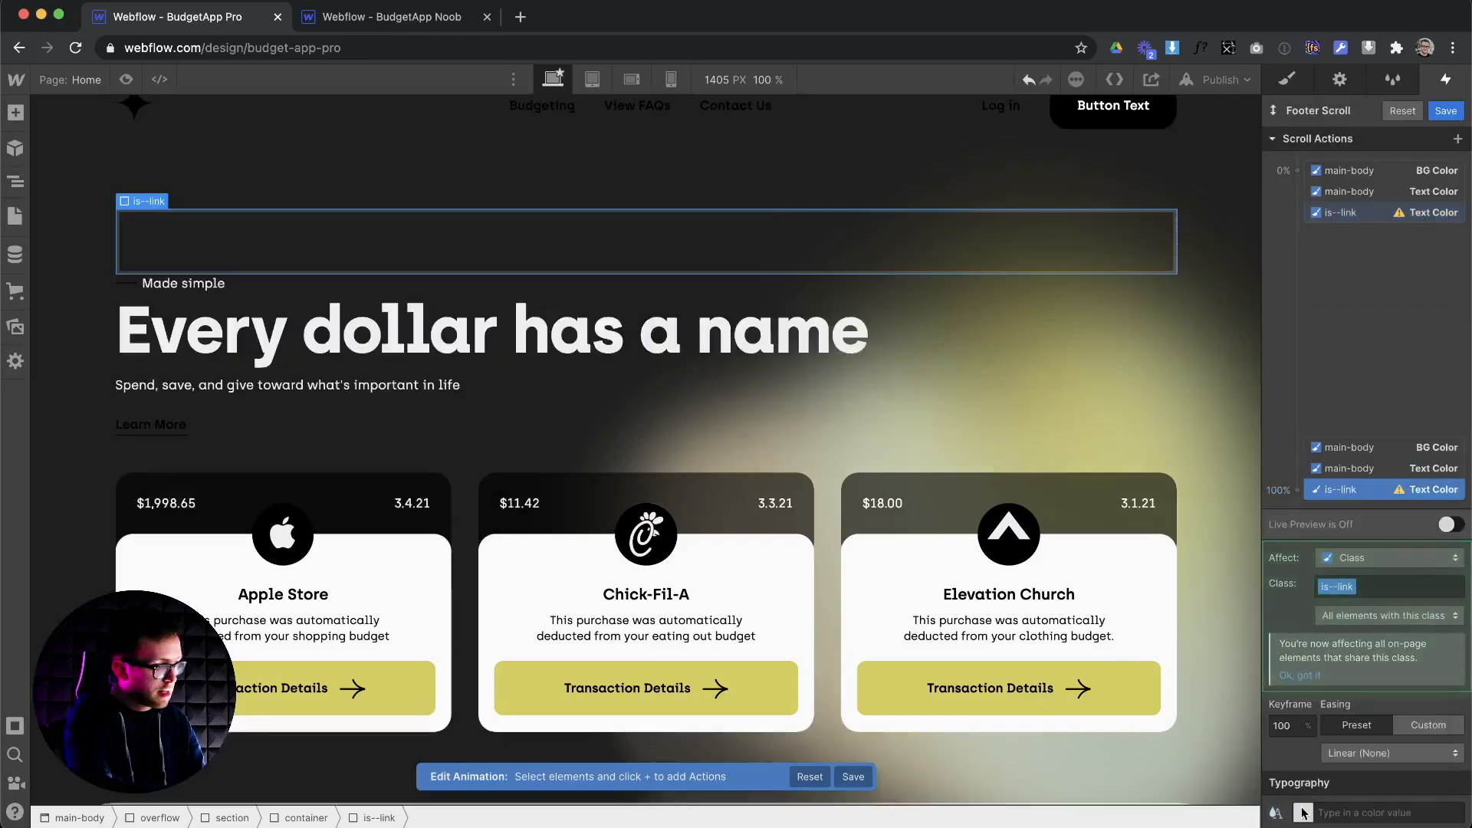
click(1304, 811)
click(1454, 757)
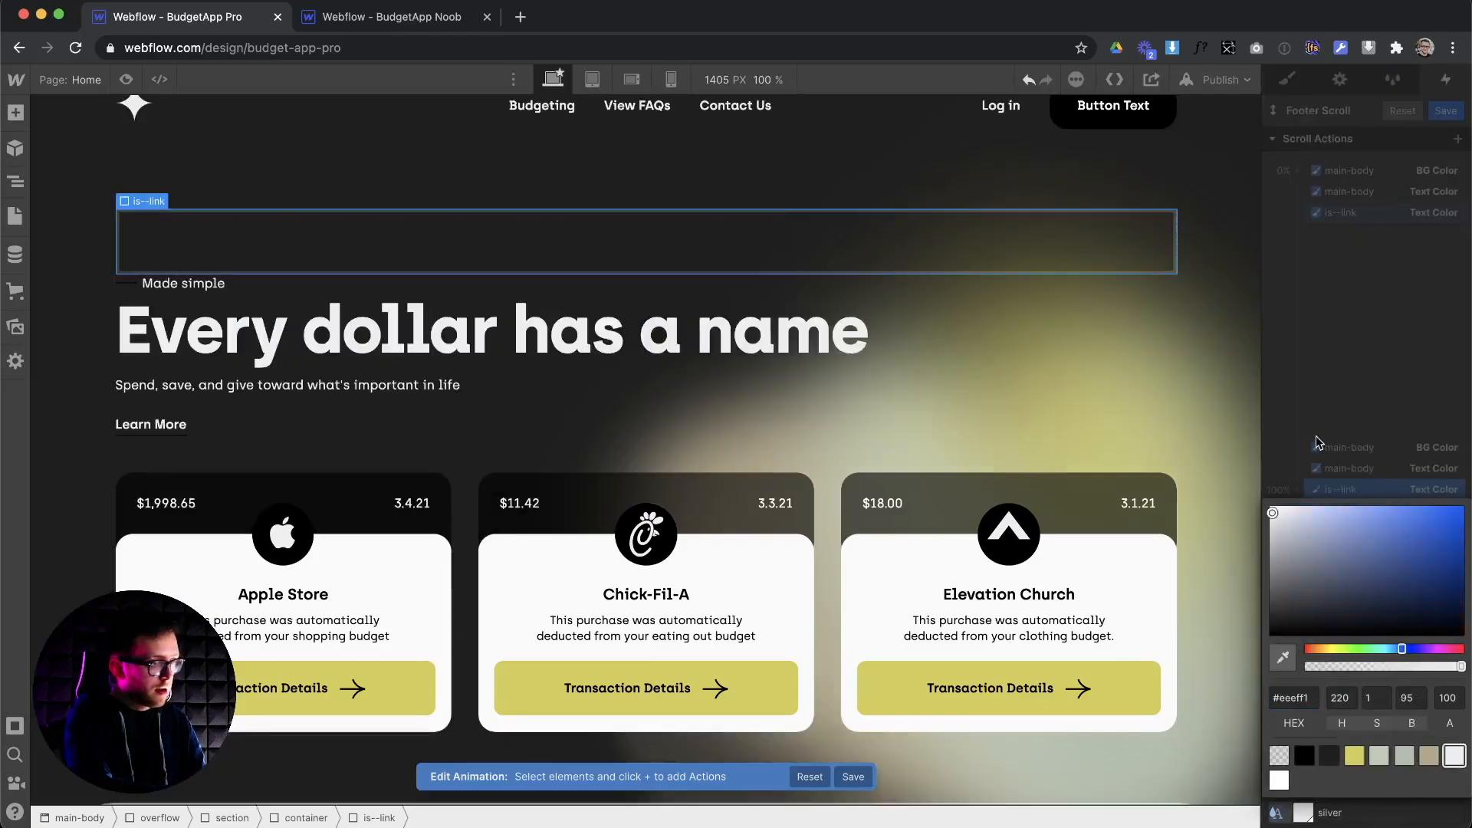
click(1366, 342)
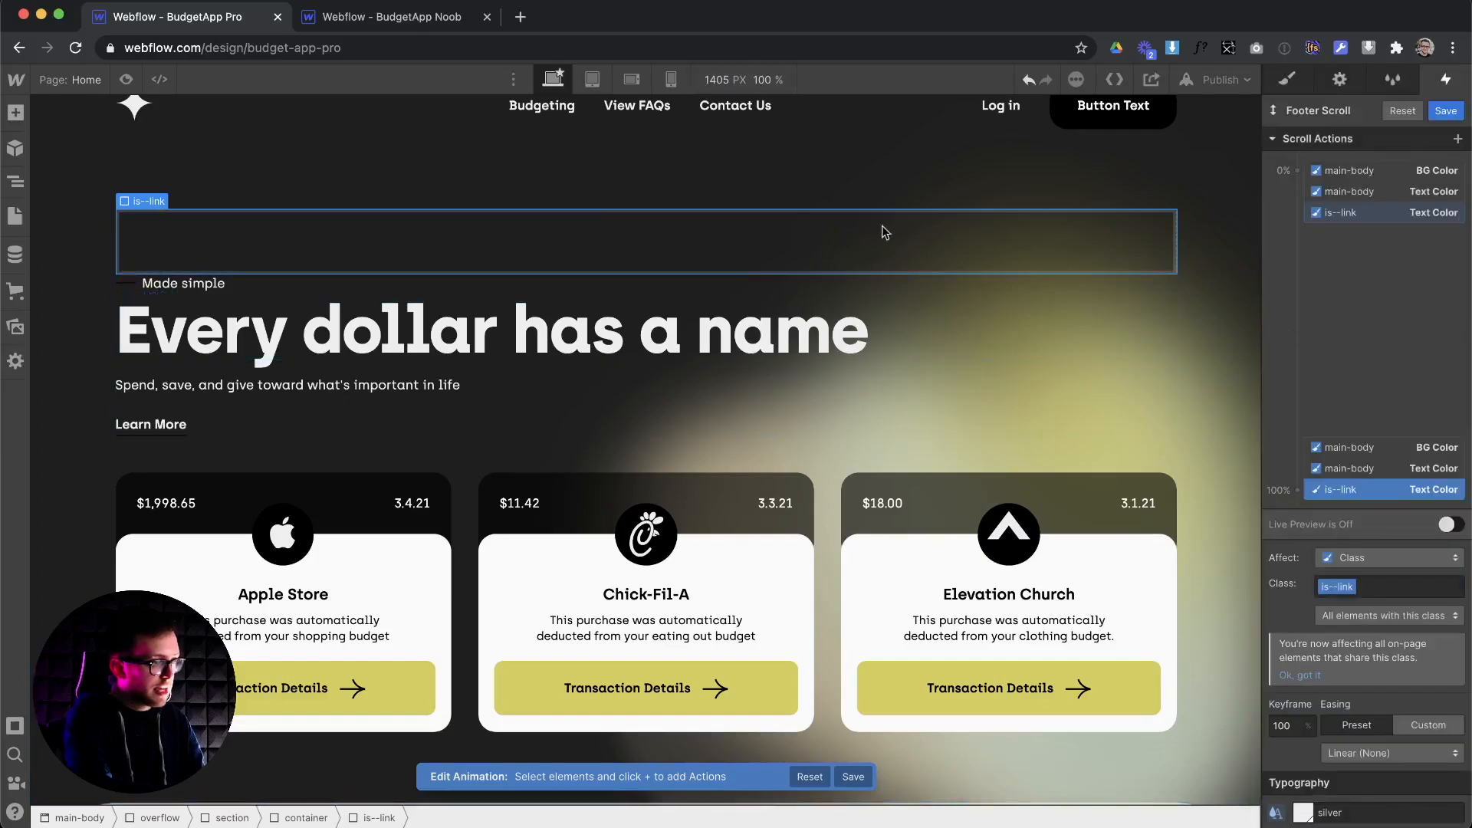
Replace the is--link class on the div block above the hero heading with the existing is--dark class
click(1285, 86)
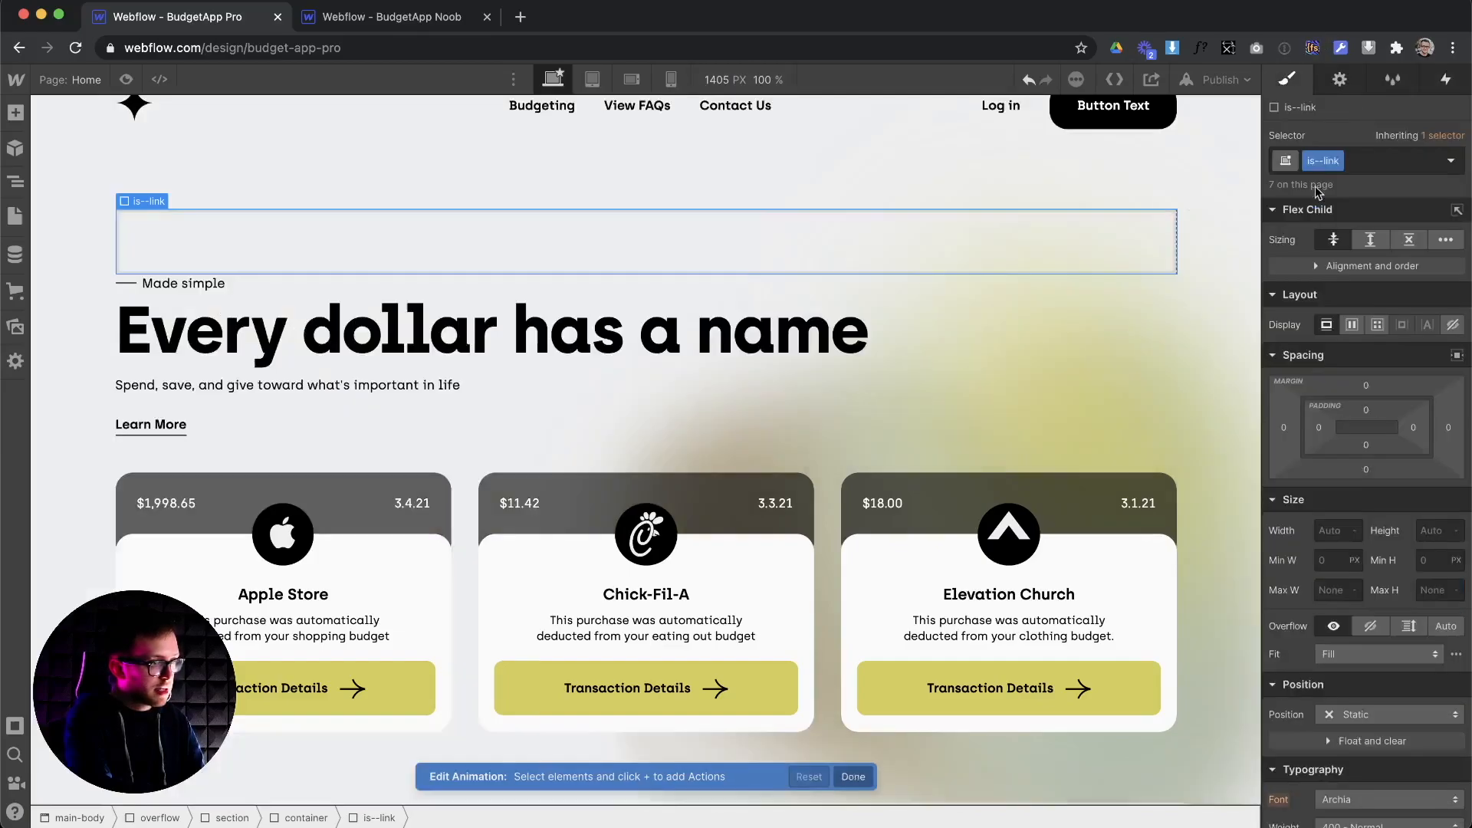
click(1360, 170)
key(BackSpace)
text(is--dark)
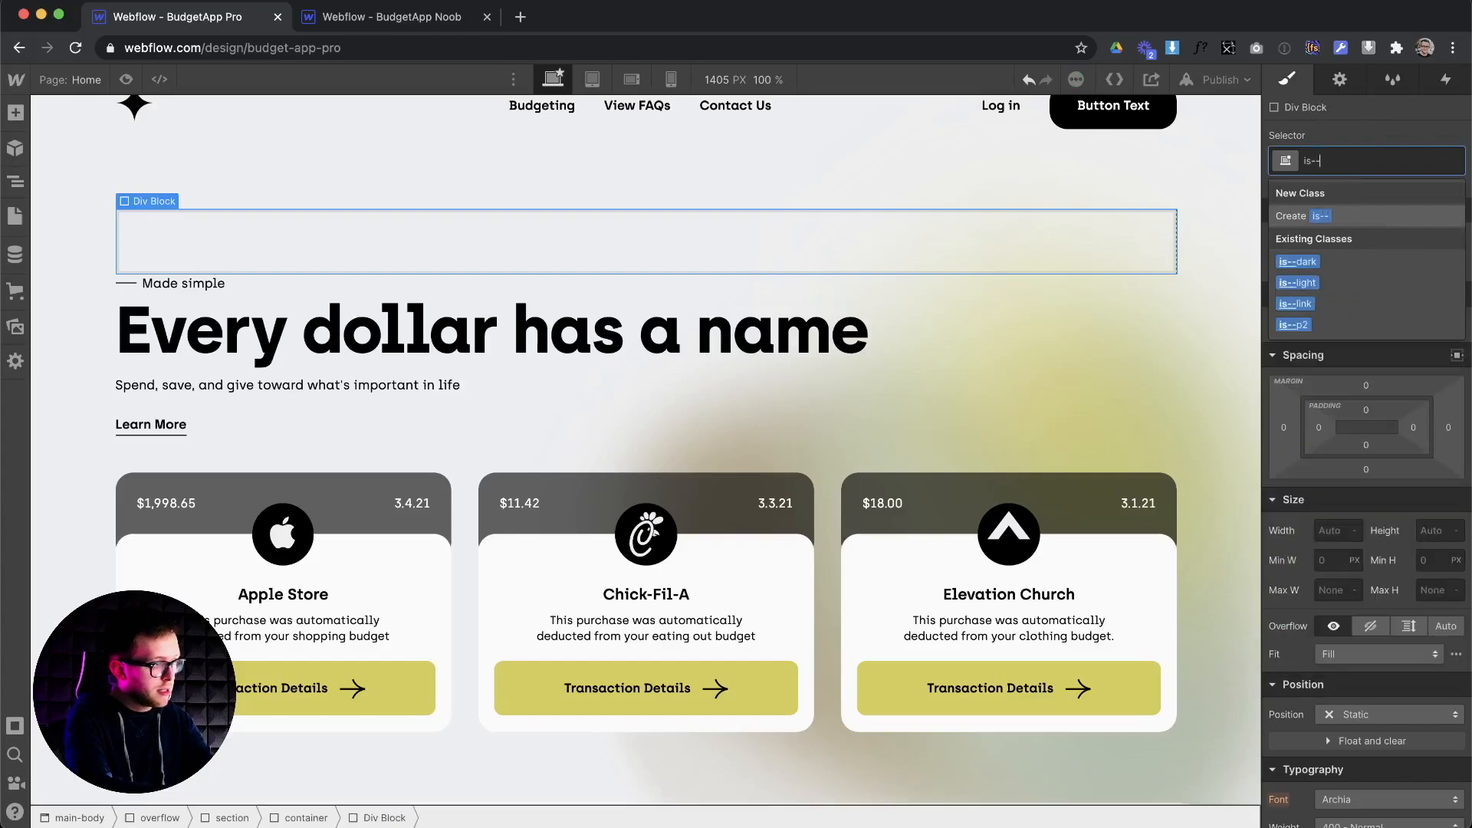
key(Return)
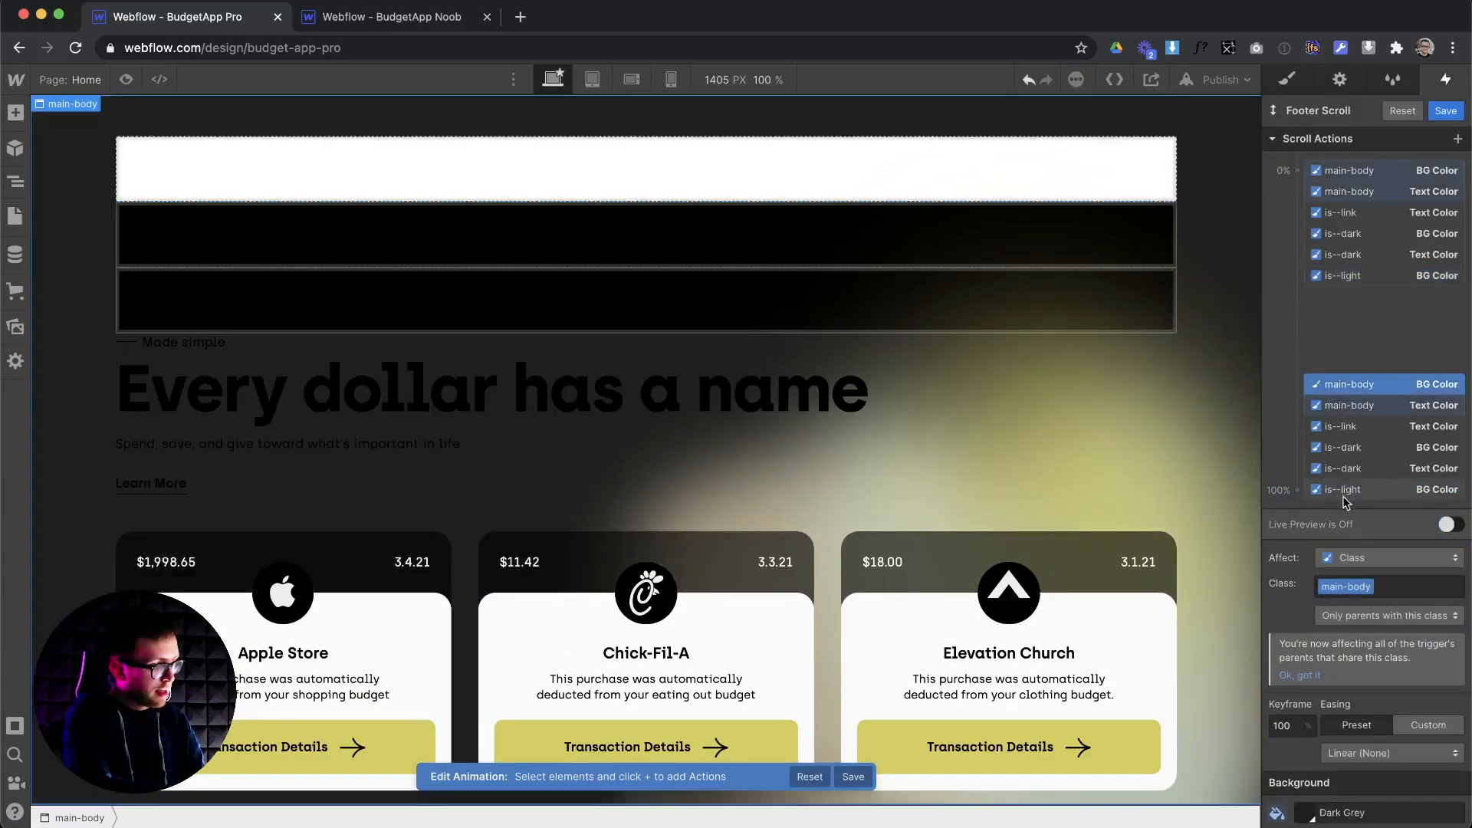
Move all Footer Scroll actions at the 100% keyframe to 45% and all actions at the 0% keyframe to 25%
shift+click(1344, 492)
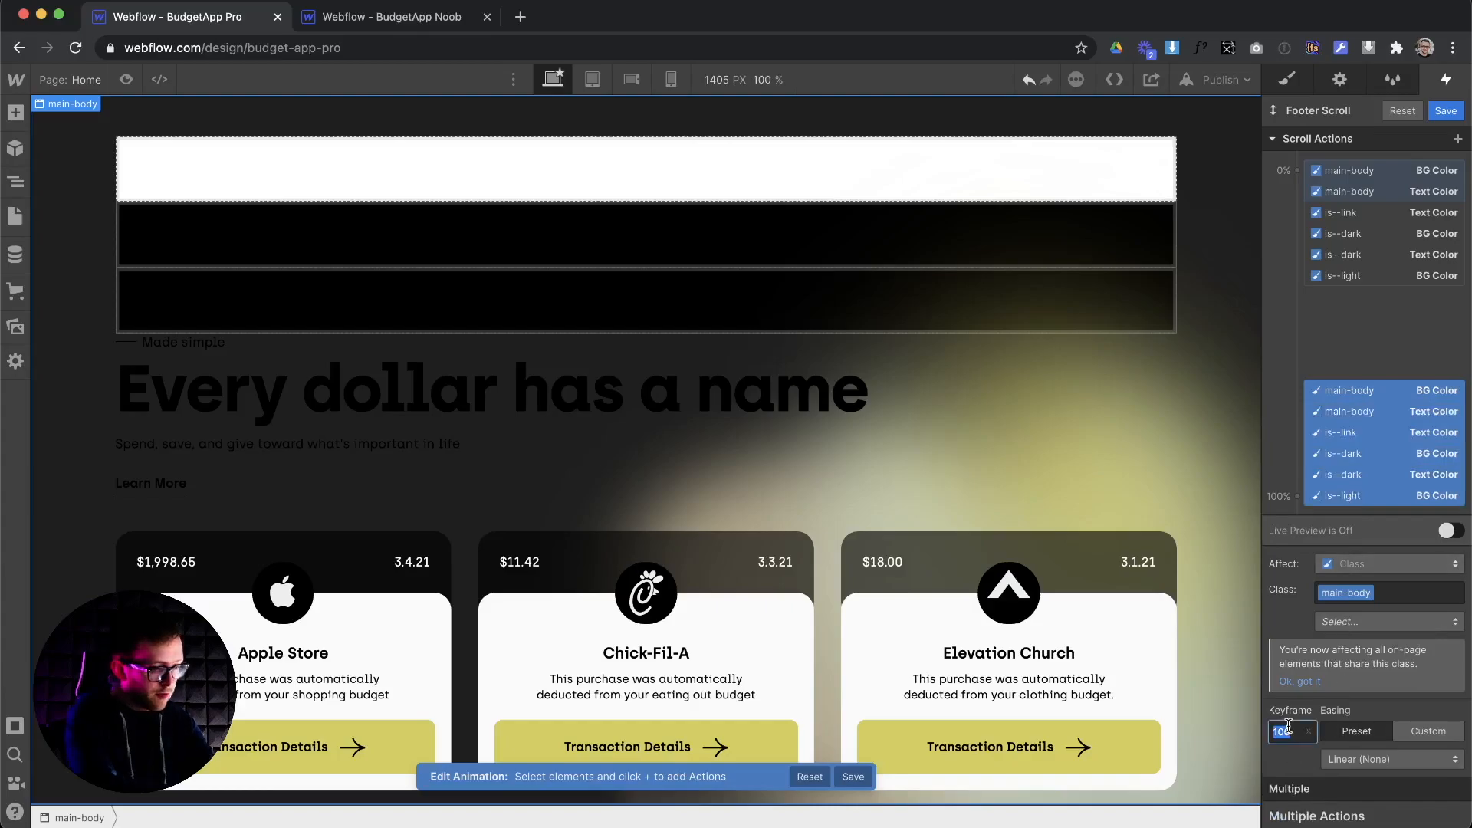
text(45)
click(1376, 191)
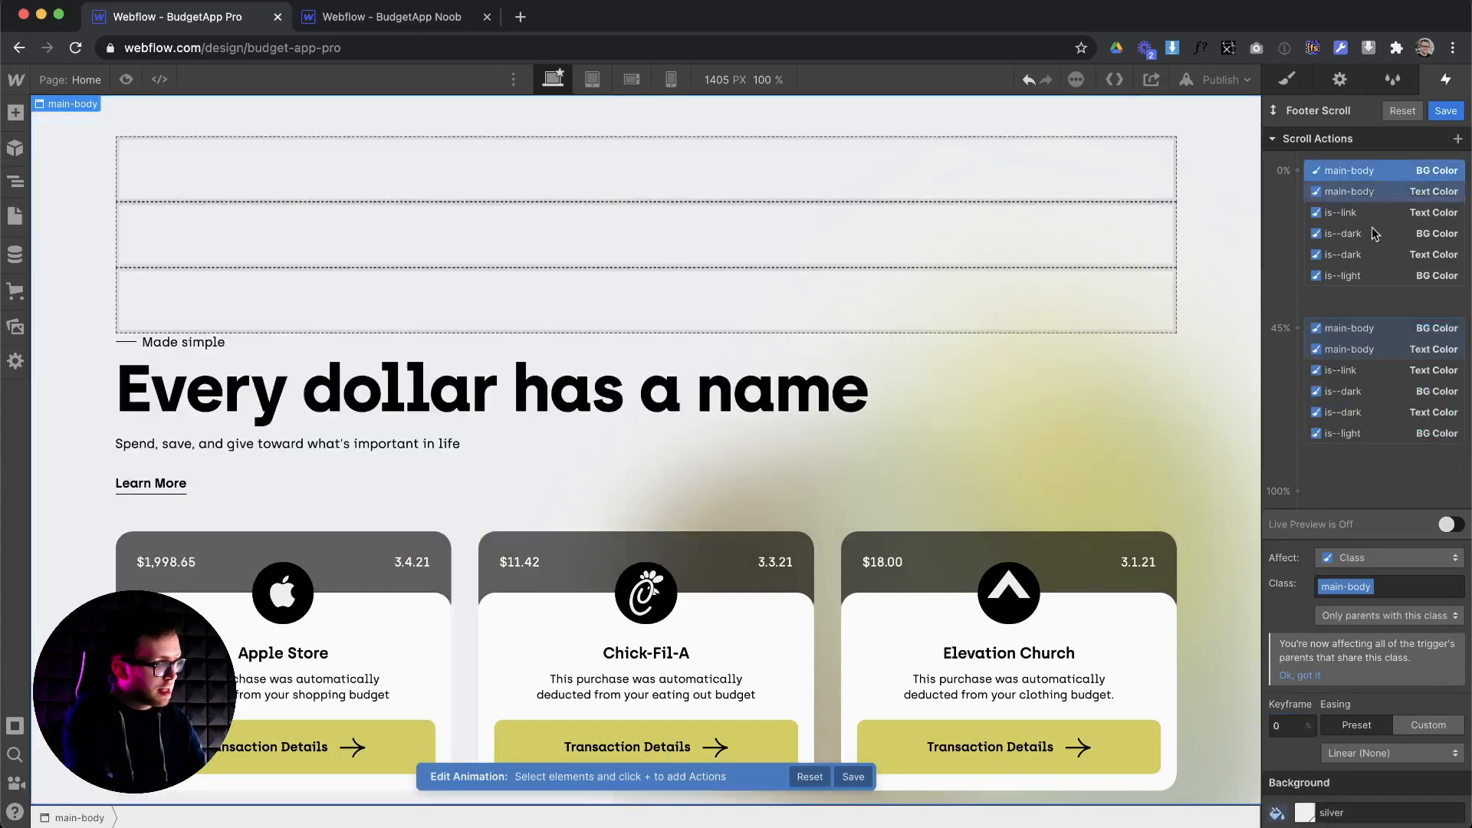
shift+click(1376, 276)
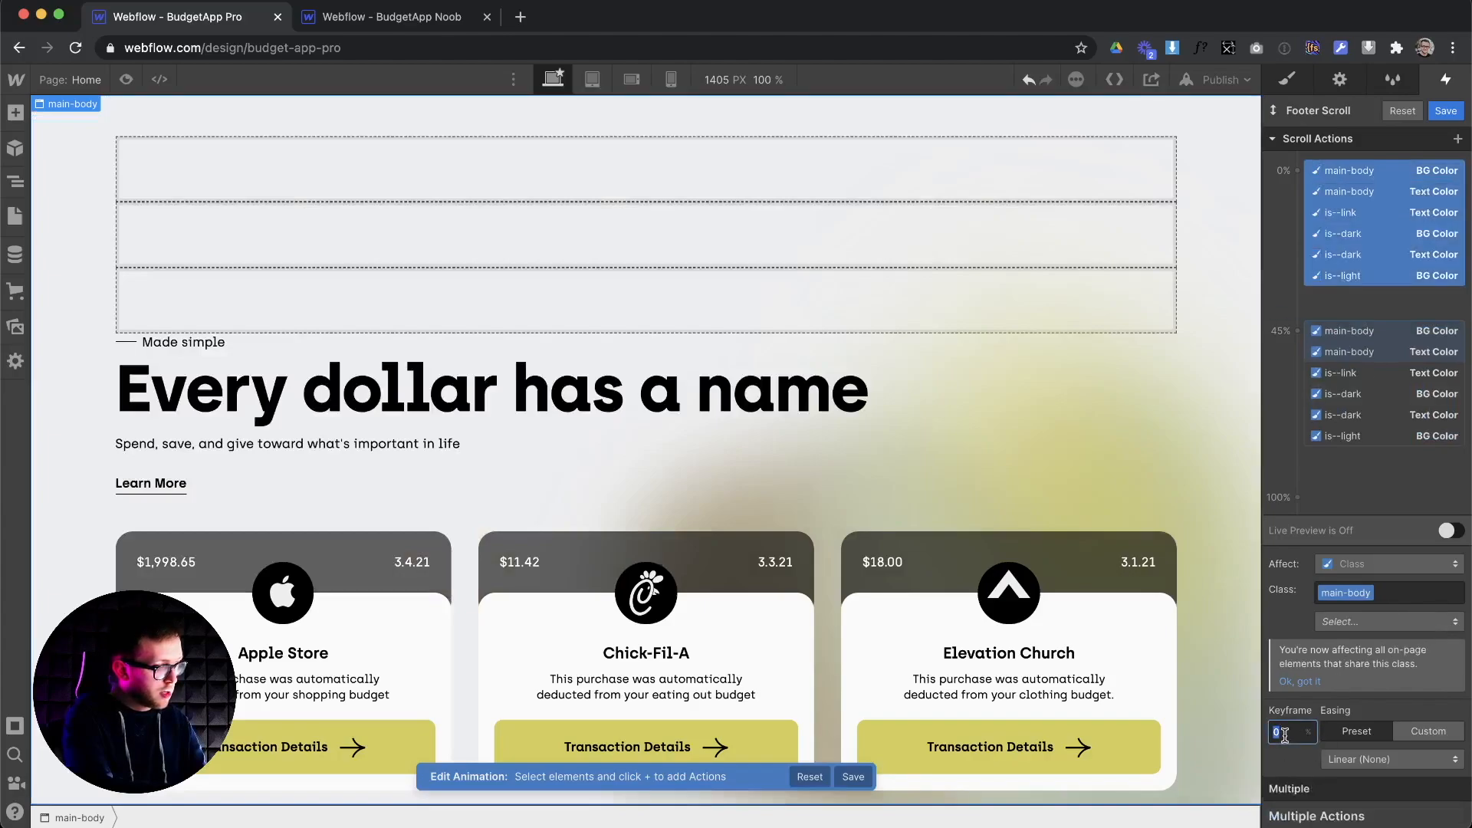
text(25)
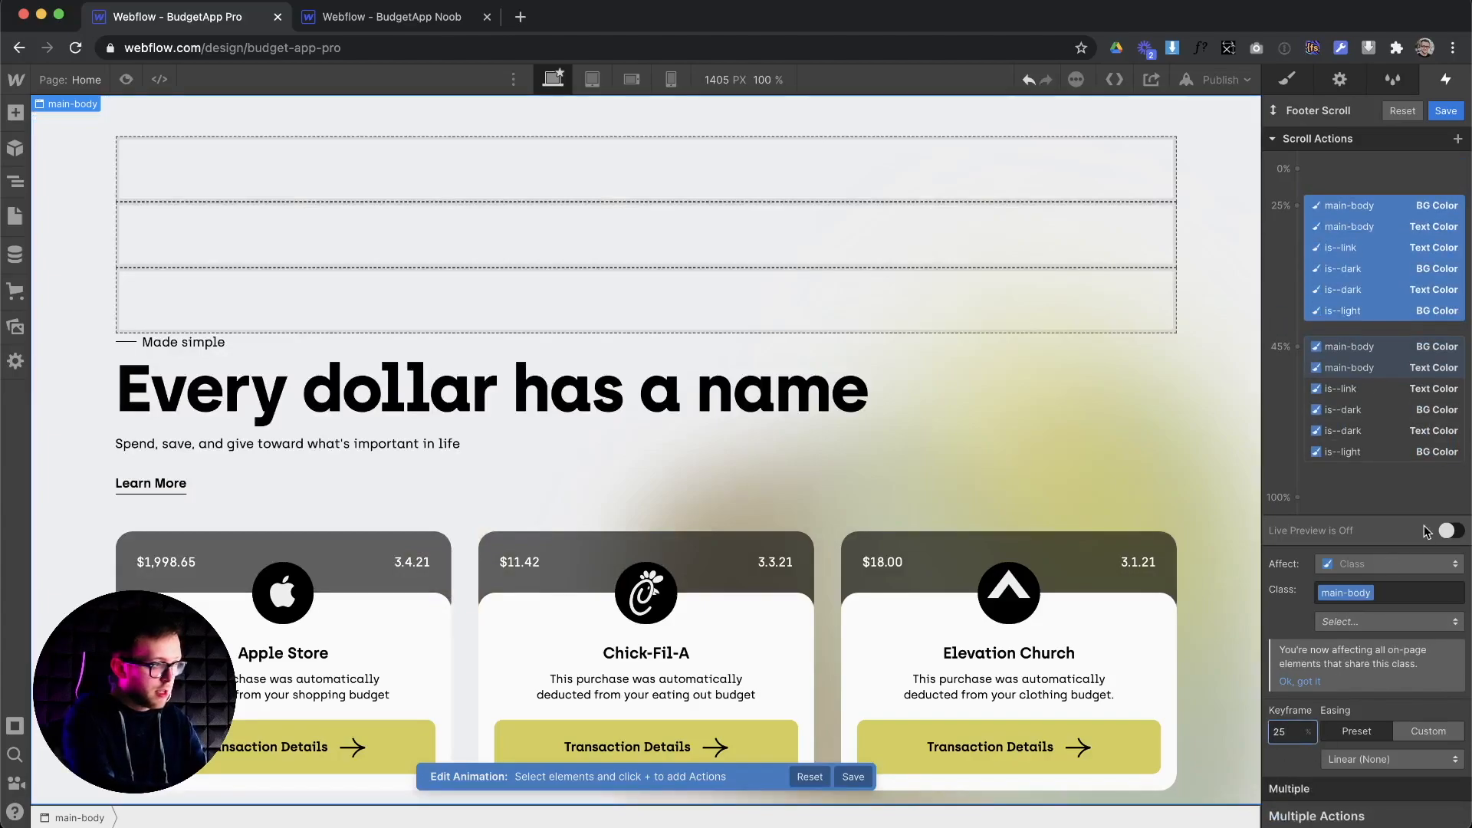
Turn on live preview and check the color transition while scrolling through the footer section and back to the page top
click(1448, 530)
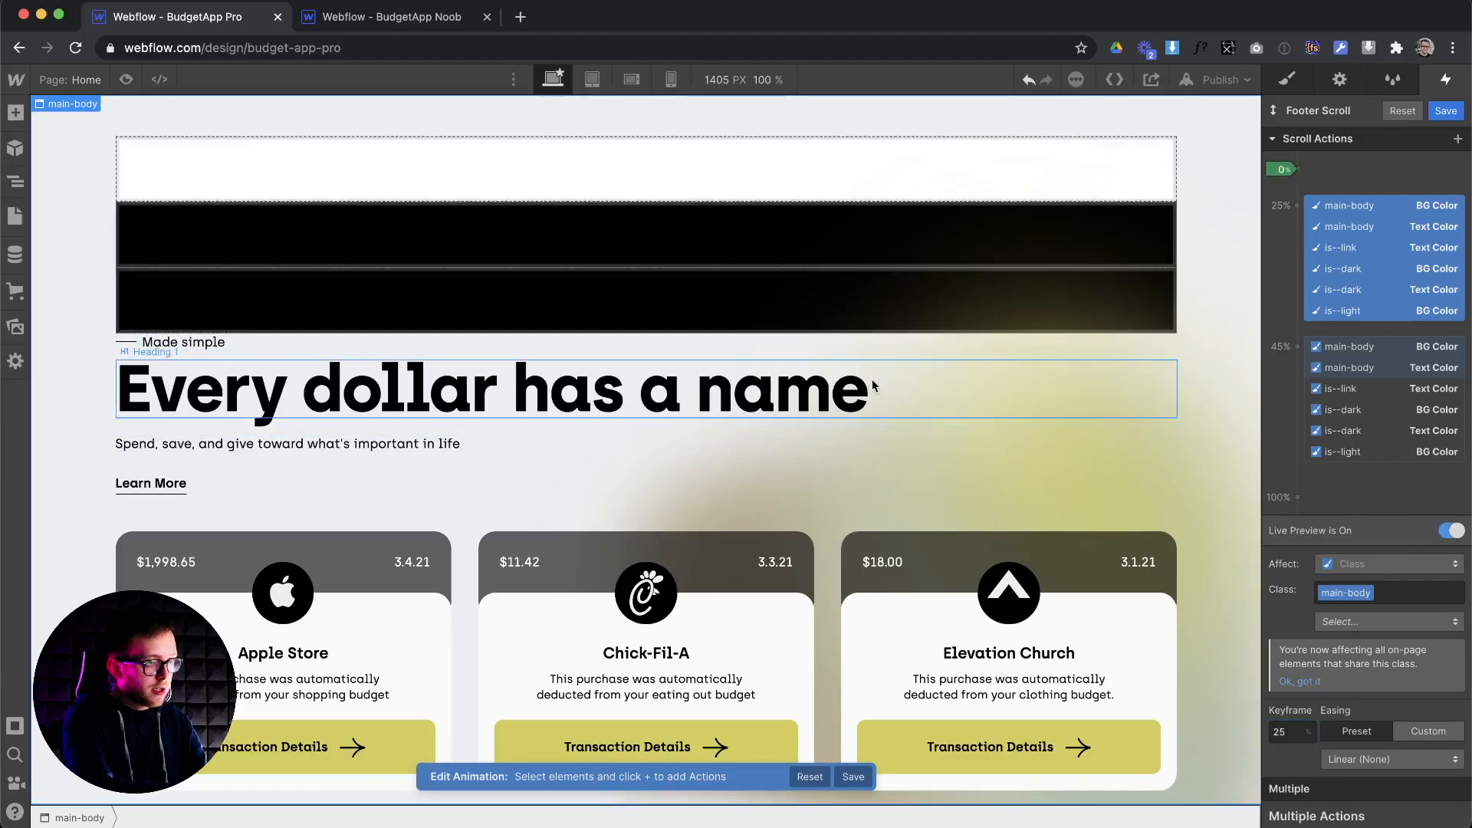
scroll(795, 307, down, 10)
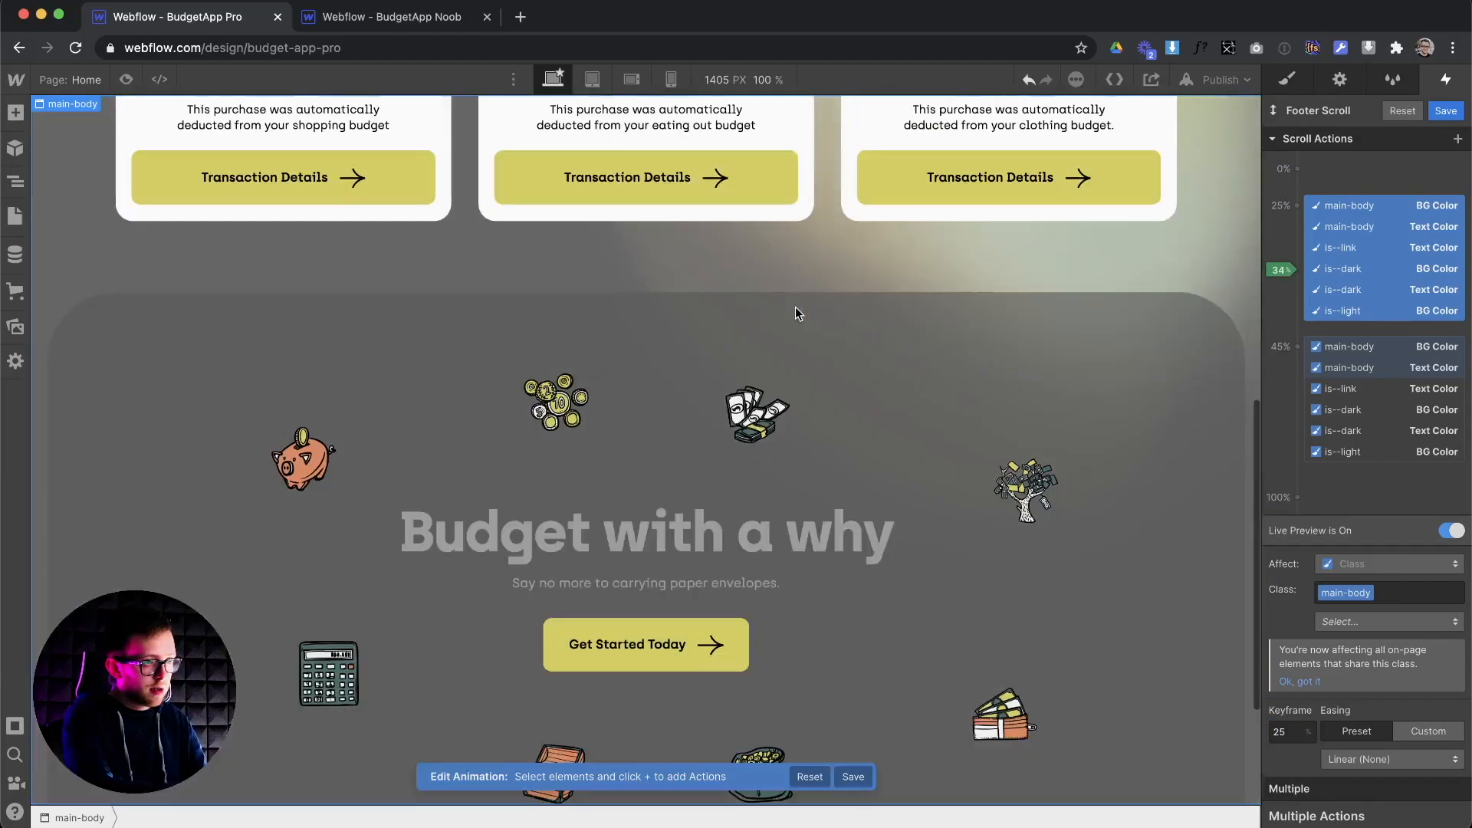
scroll(794, 313, down, 3)
scroll(794, 314, up, 4)
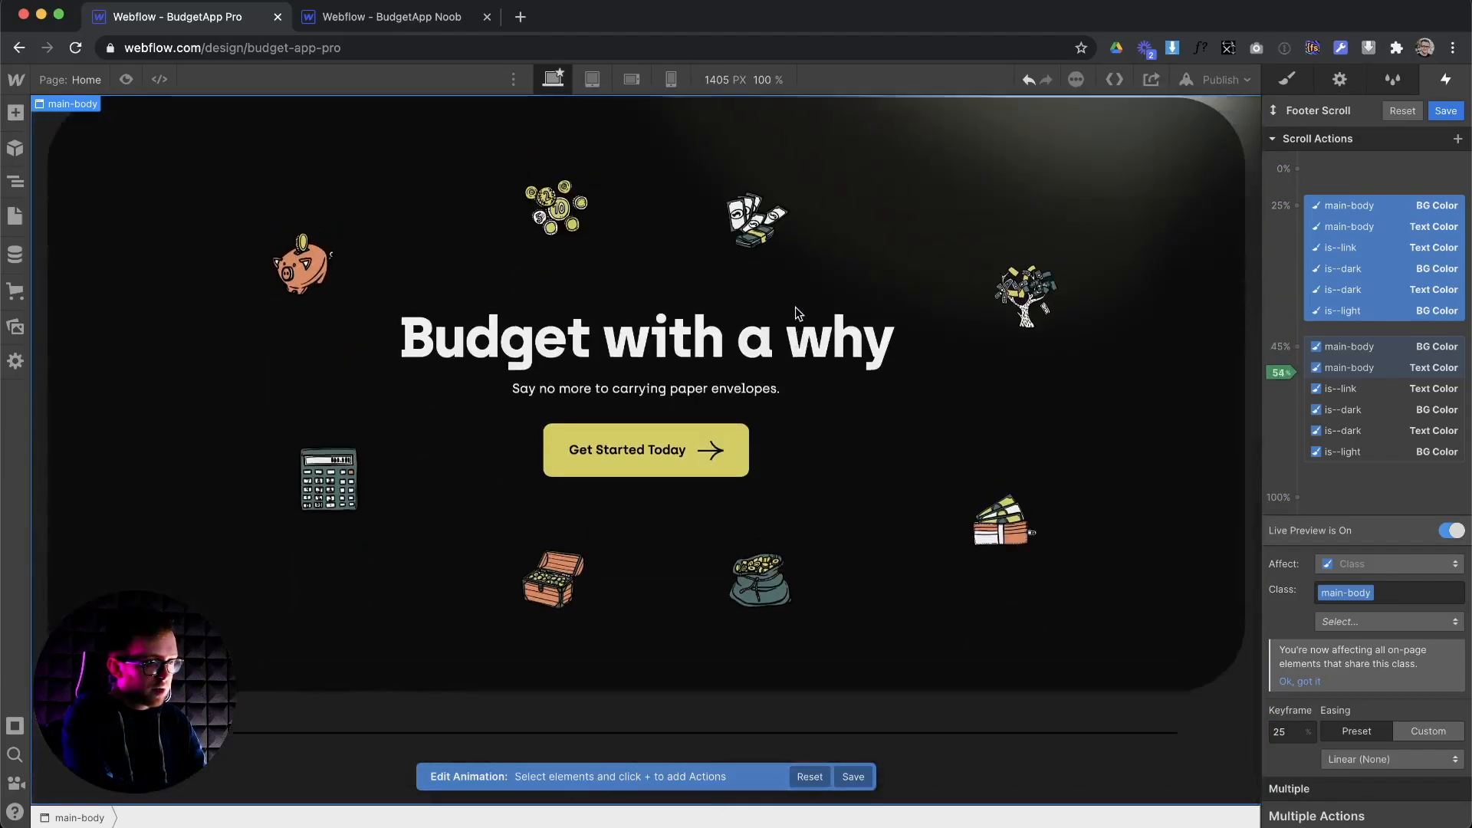
scroll(794, 314, up, 10)
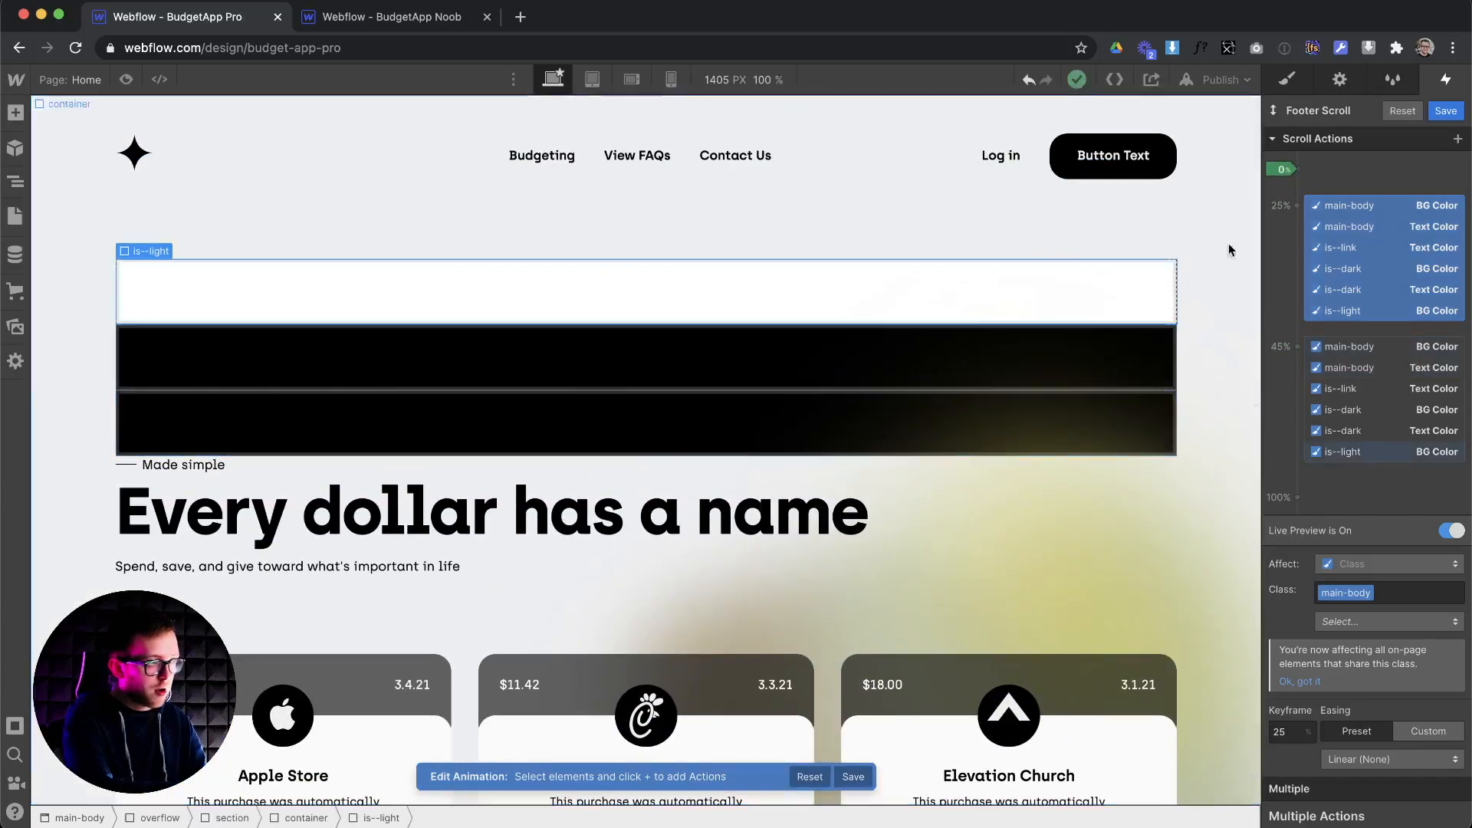
Save the Footer Scroll animation and return to the style settings of the section
click(1446, 112)
scroll(943, 432, down, 7)
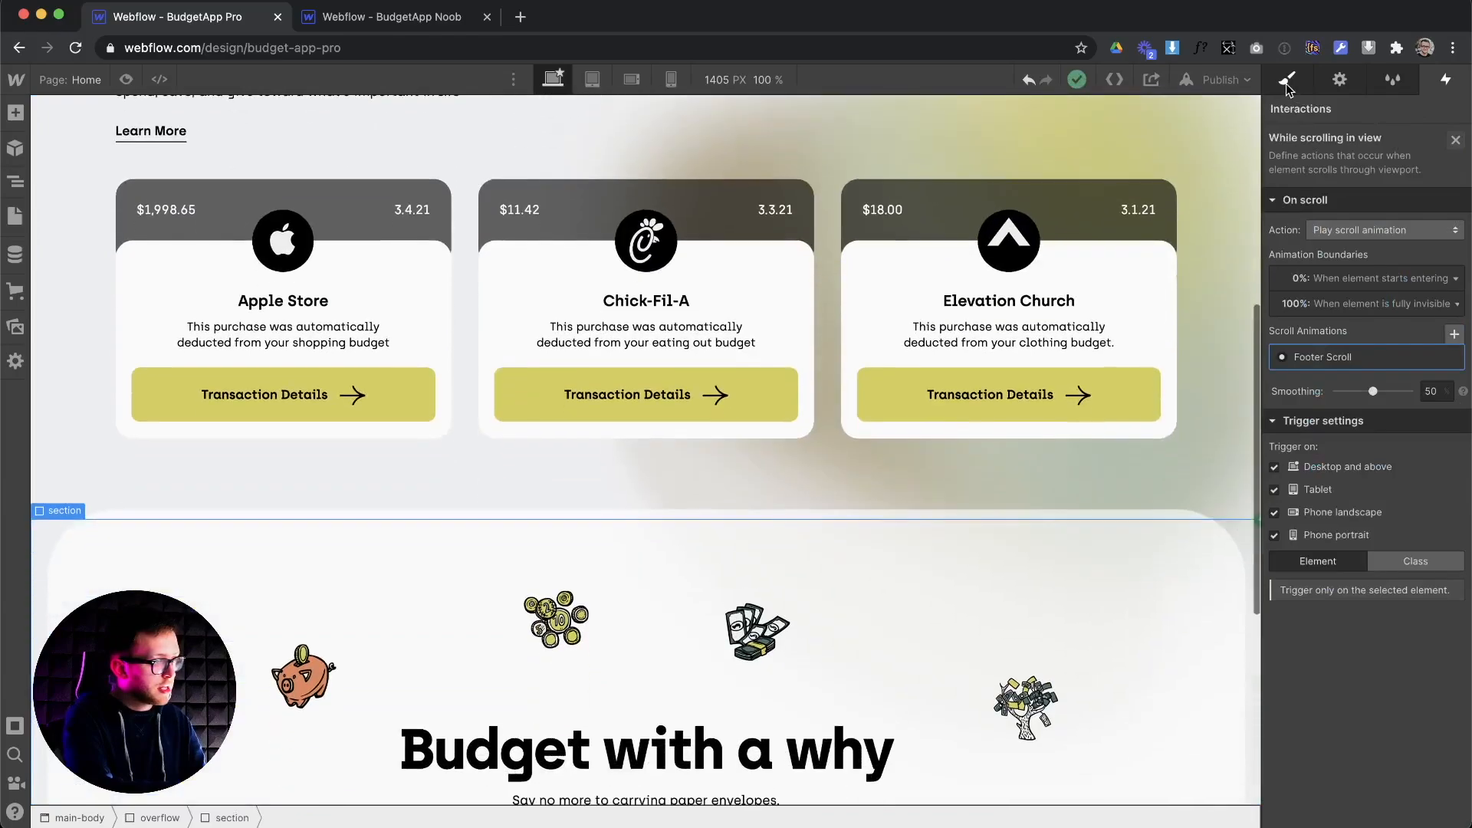
key(s)
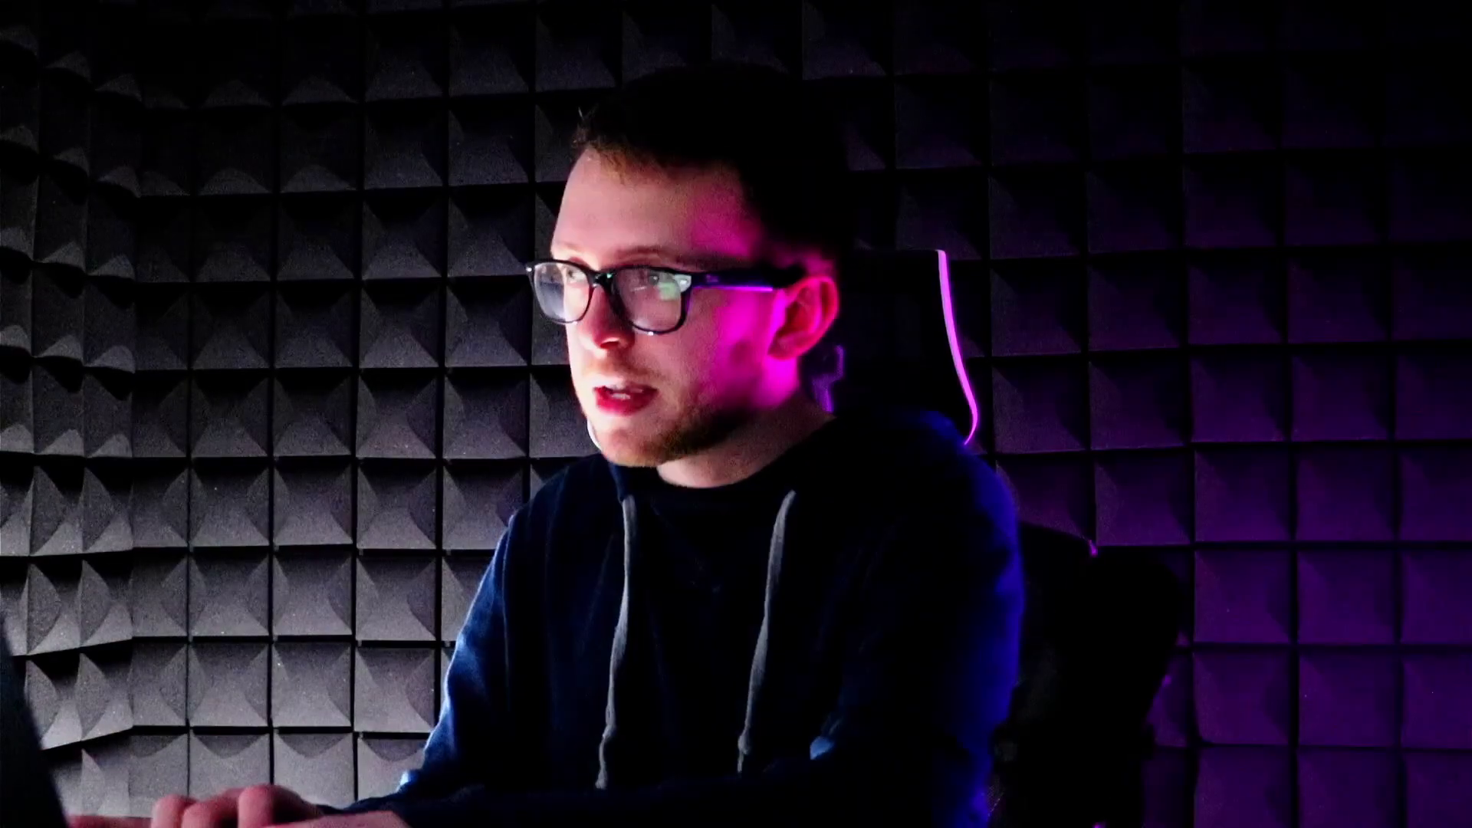